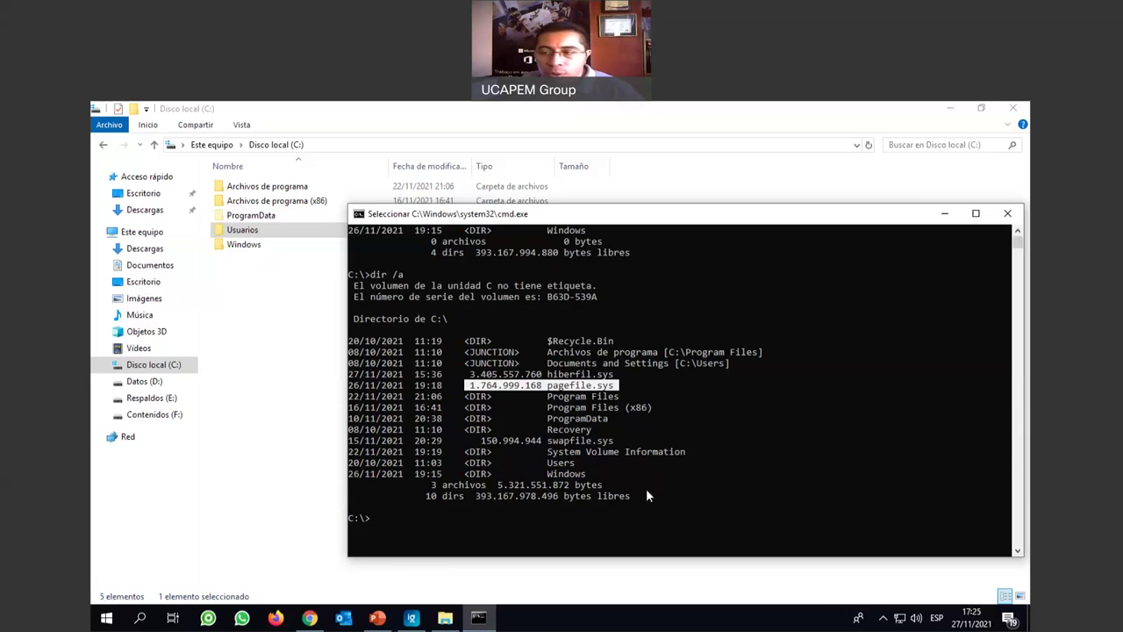
Minimize cmd and Explorer, create a desktop folder named Evidencias, and nudge it left.
{"action": "left_click", "coordinate": [945, 215]}
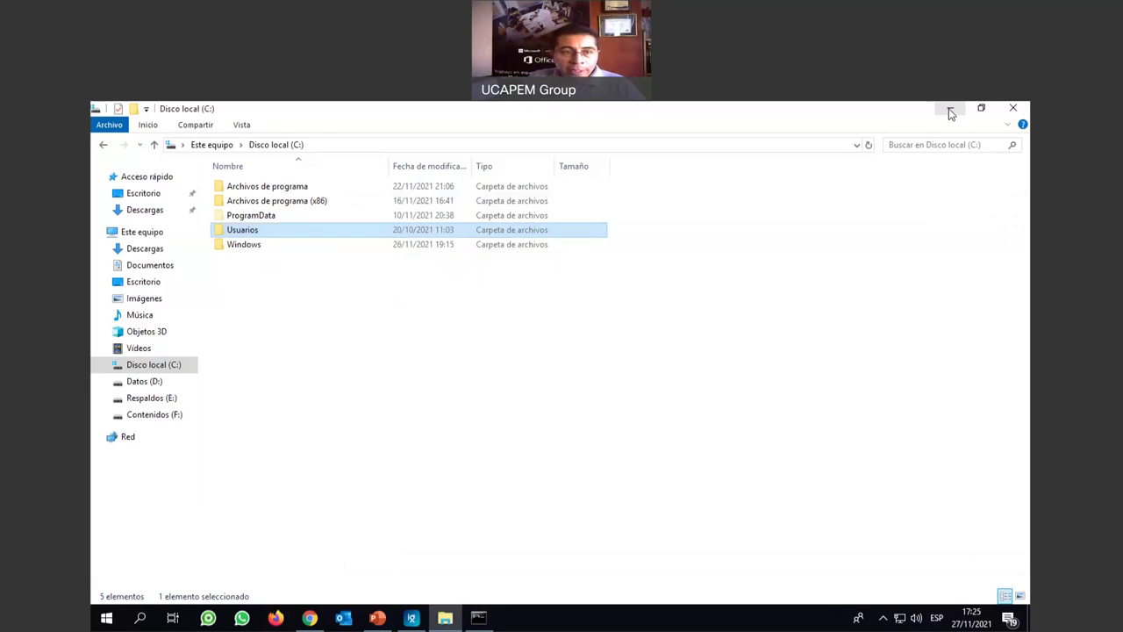
{"action": "left_click", "coordinate": [950, 109]}
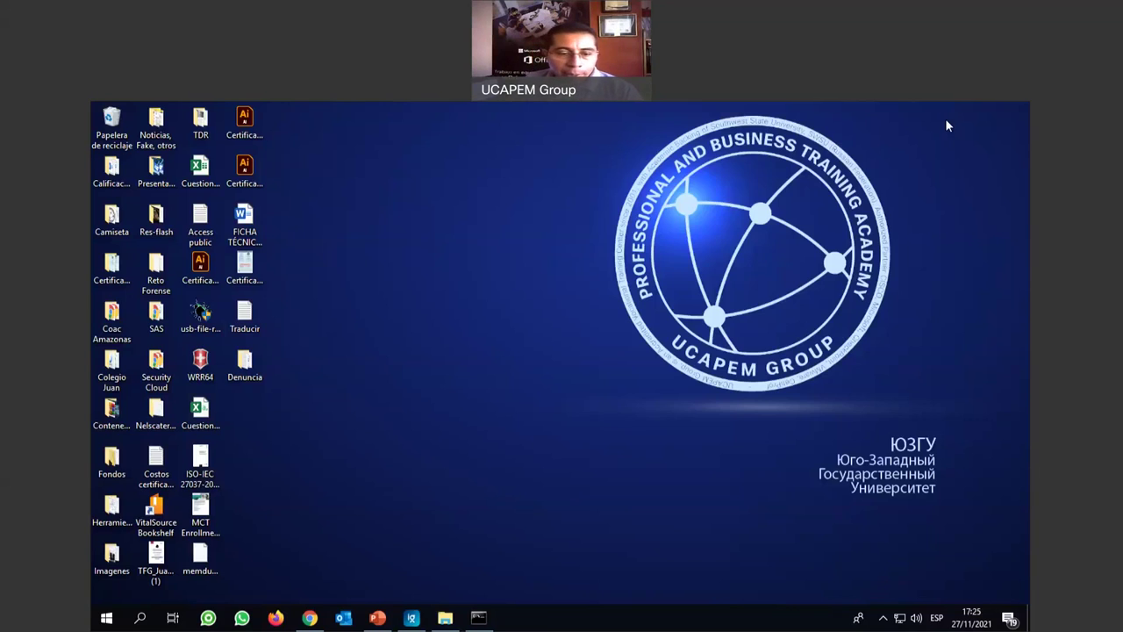
{"action": "right_click", "coordinate": [515, 348]}
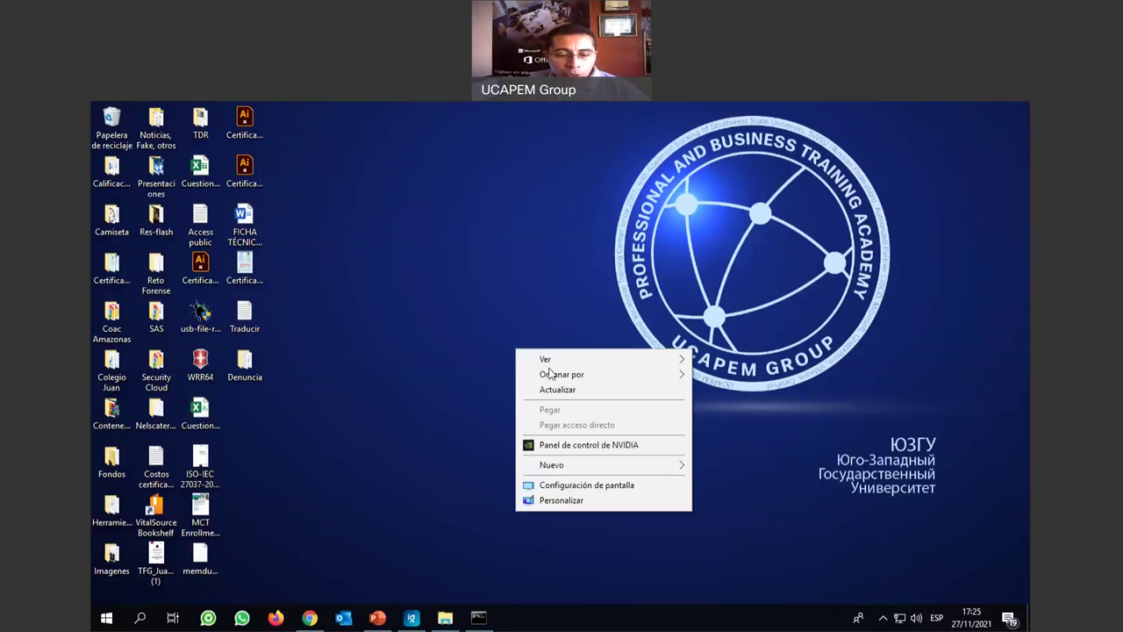
{"action": "mouse_move", "coordinate": [592, 466]}
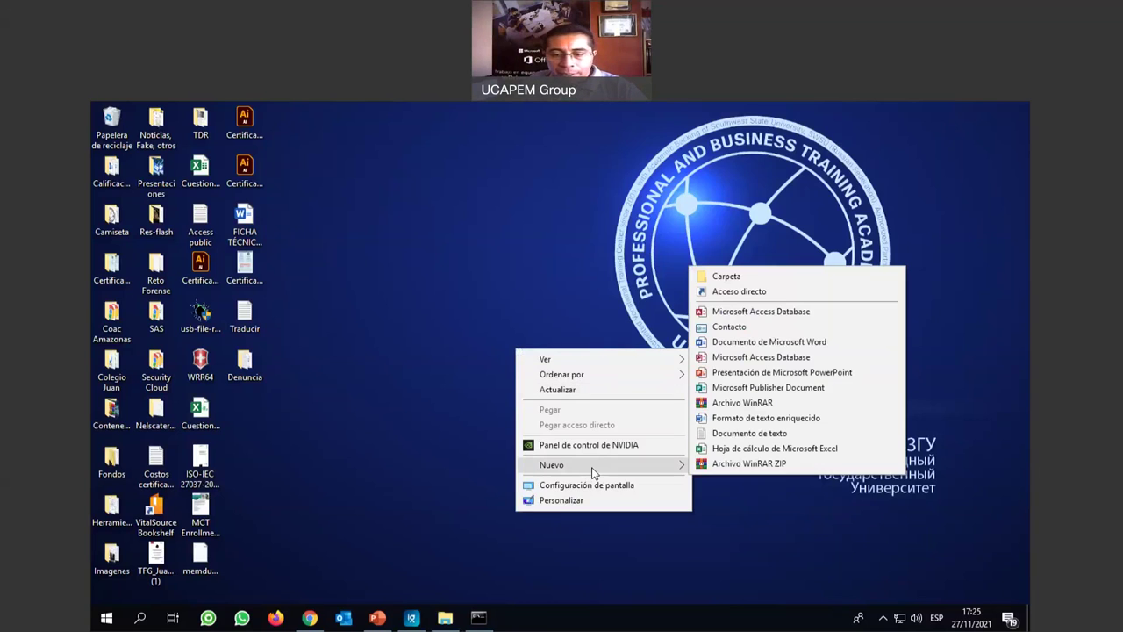
{"action": "left_click", "coordinate": [754, 276]}
{"action": "type", "text": "Evide"}
{"action": "key", "text": "BackSpace"}
{"action": "key", "text": "BackSpace"}
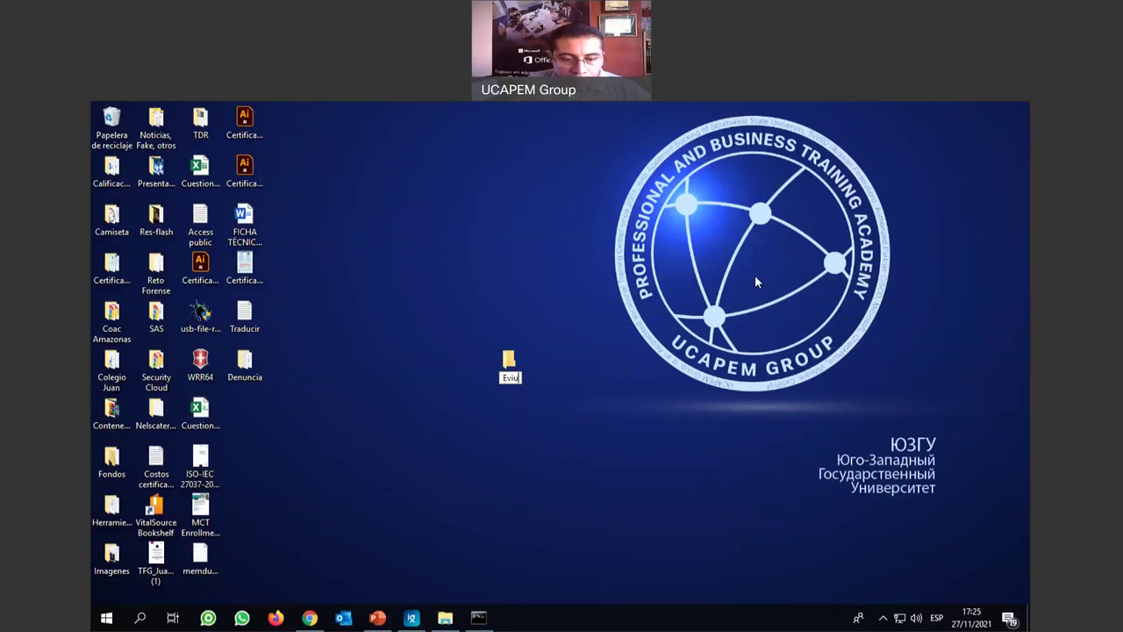
{"action": "type", "text": "dencias"}
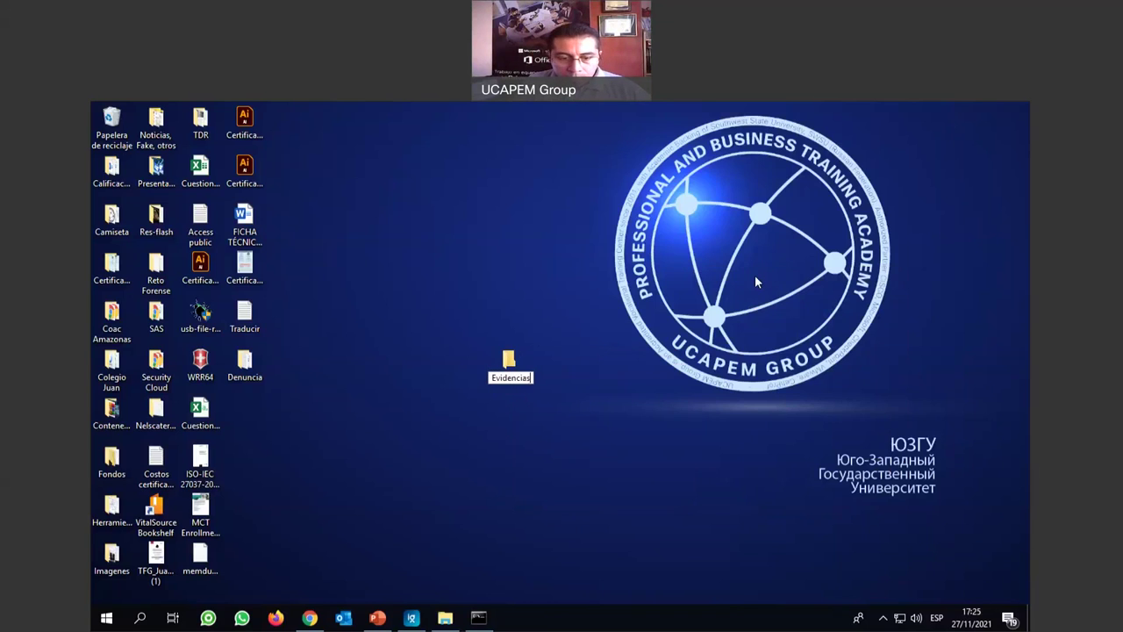
{"action": "key", "text": "Return"}
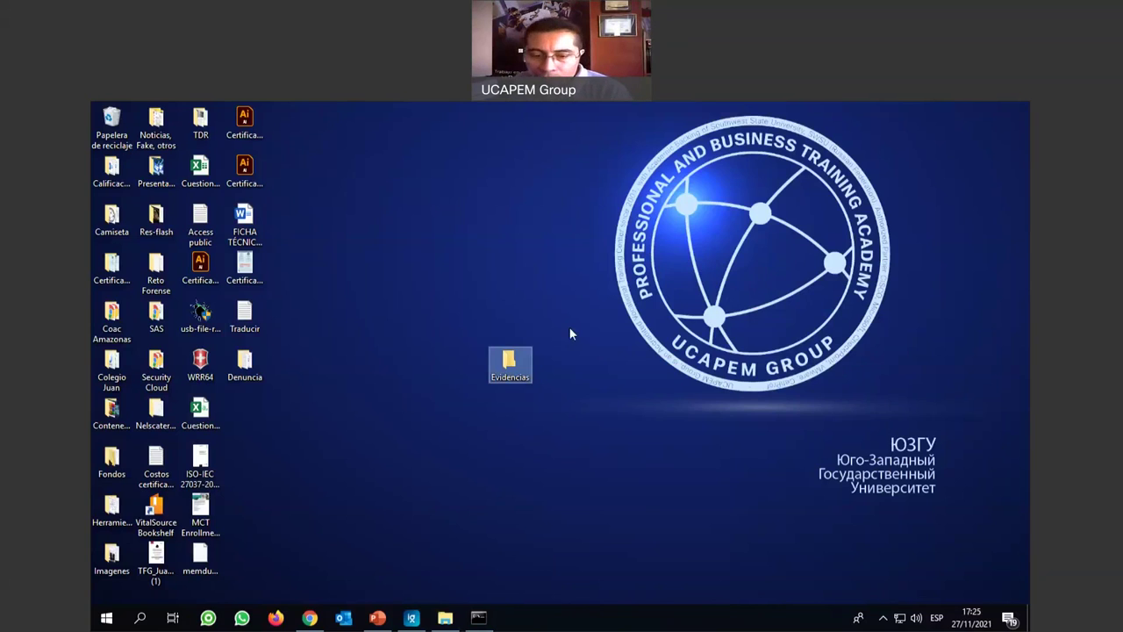
{"action": "left_click_drag", "start_coordinate": [498, 363], "coordinate": [454, 363]}
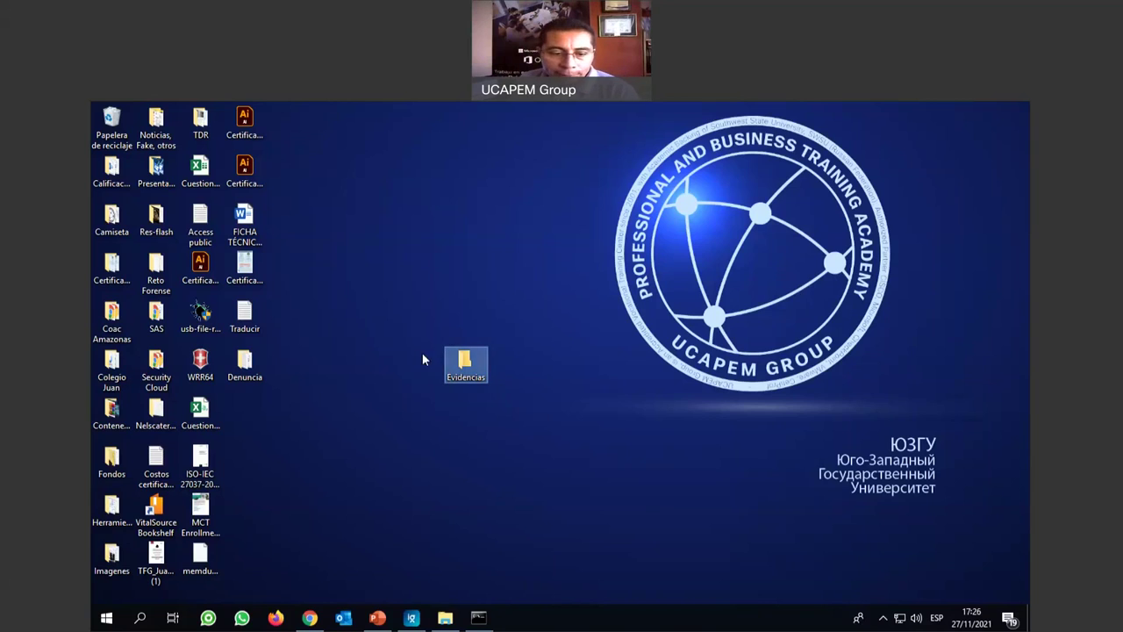
Open the Evidencias folder on the desktop.
{"action": "double_click", "coordinate": [465, 362]}
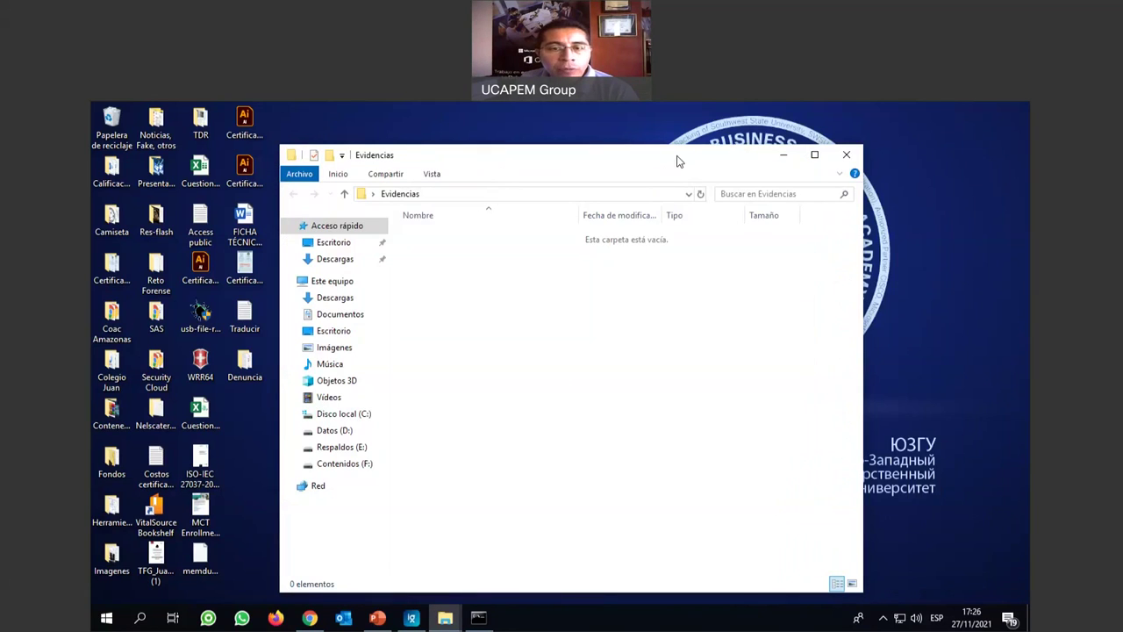
Reposition the Evidencias window and bring up the Start menu listing FTK Imager.
{"action": "left_click_drag", "start_coordinate": [676, 160], "coordinate": [706, 144]}
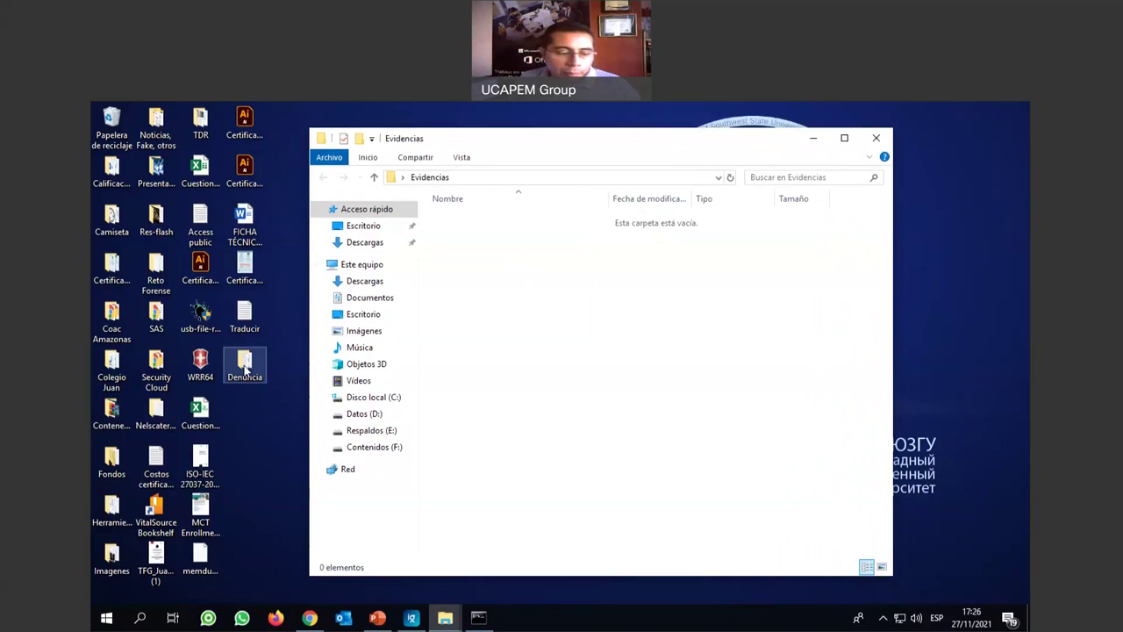
{"action": "left_click", "coordinate": [106, 617]}
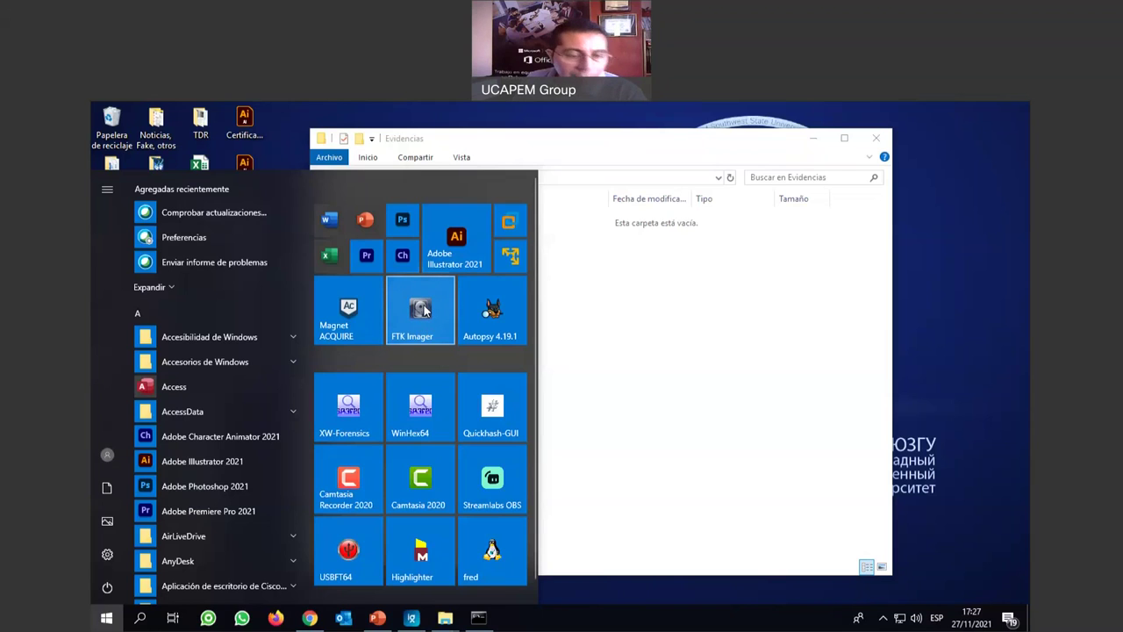
Launch FTK Imager with administrator rights and move its window lower on screen.
{"action": "left_click", "coordinate": [422, 307]}
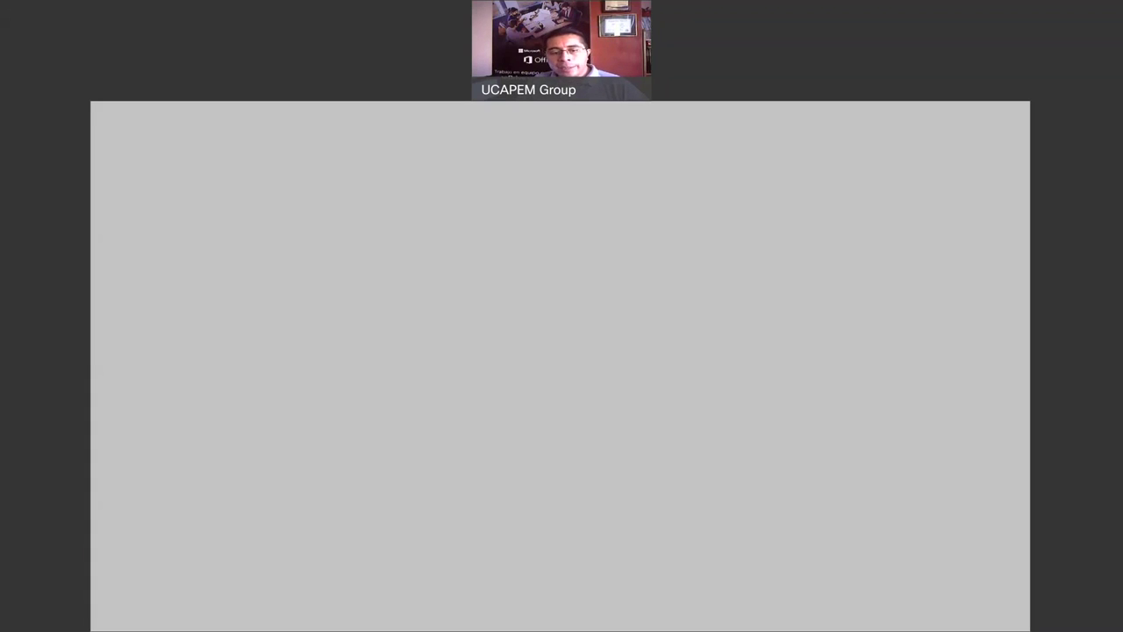
{"action": "left_click", "coordinate": [511, 441]}
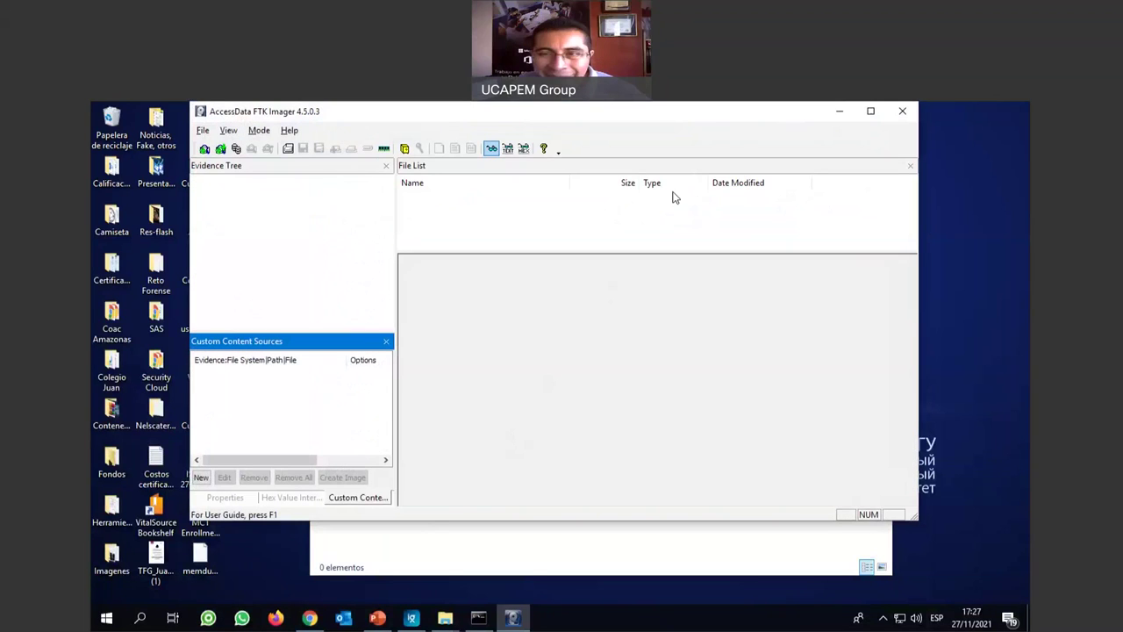
{"action": "left_click_drag", "start_coordinate": [733, 112], "coordinate": [736, 149]}
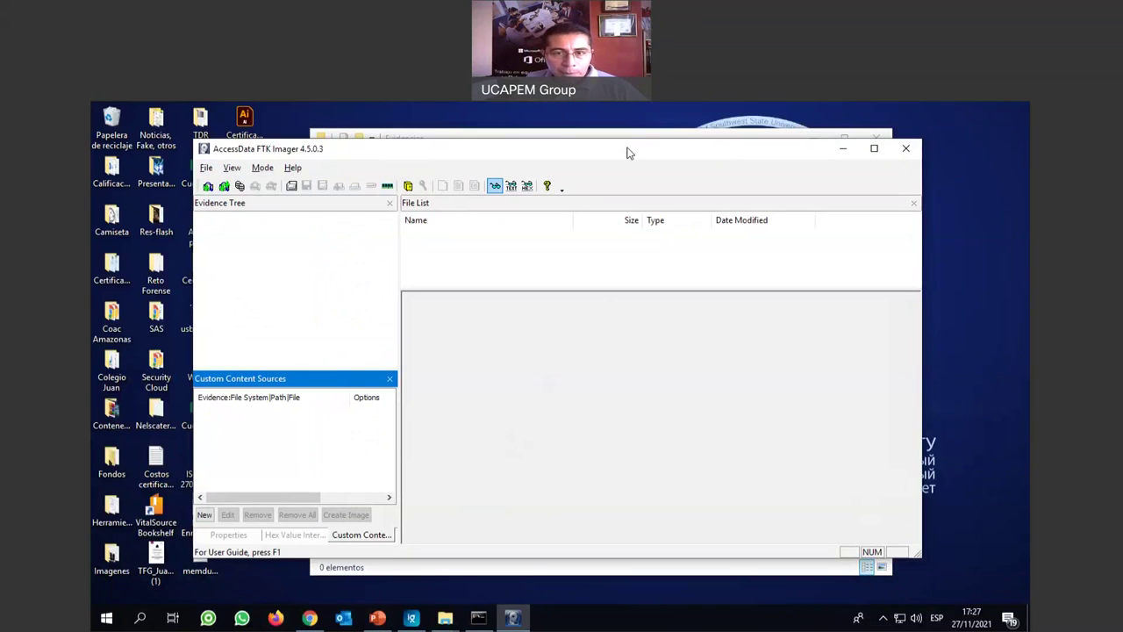
{"action": "left_click_drag", "start_coordinate": [628, 153], "coordinate": [651, 162]}
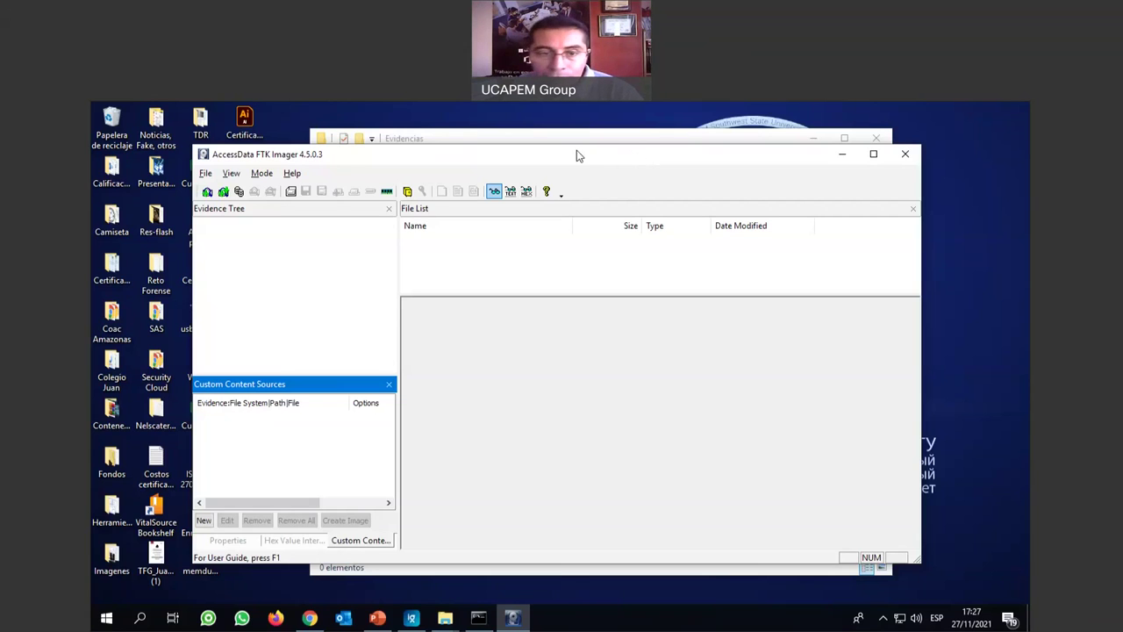
{"action": "left_click", "coordinate": [652, 308]}
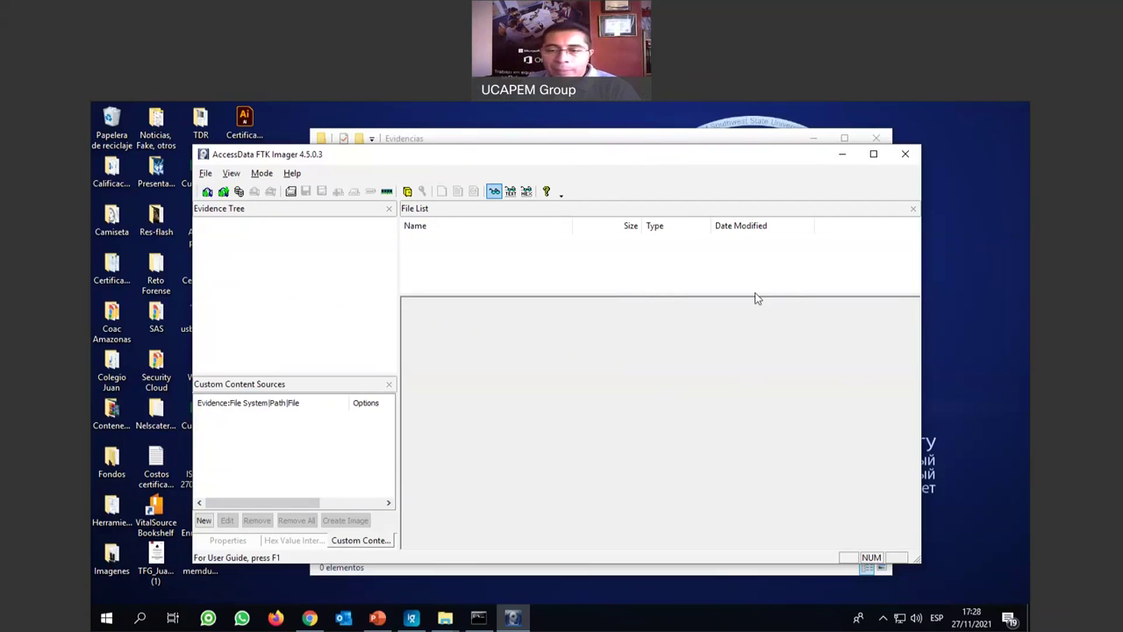
Open FTK Imager's File menu with the evidence-adding commands.
{"action": "left_click", "coordinate": [792, 283]}
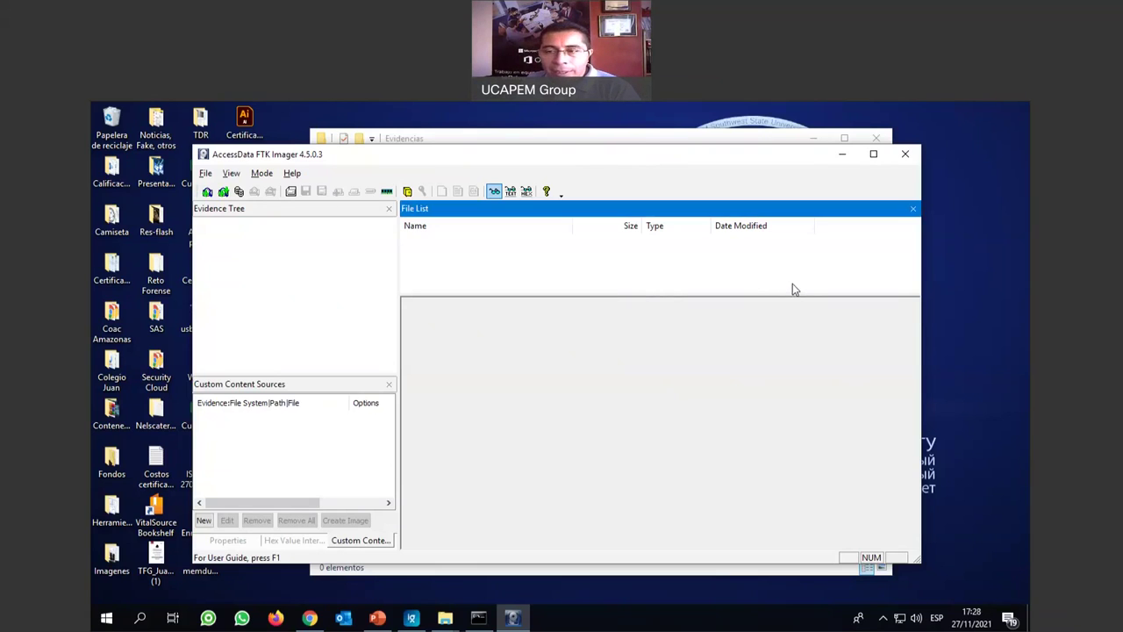
{"action": "left_click", "coordinate": [560, 342]}
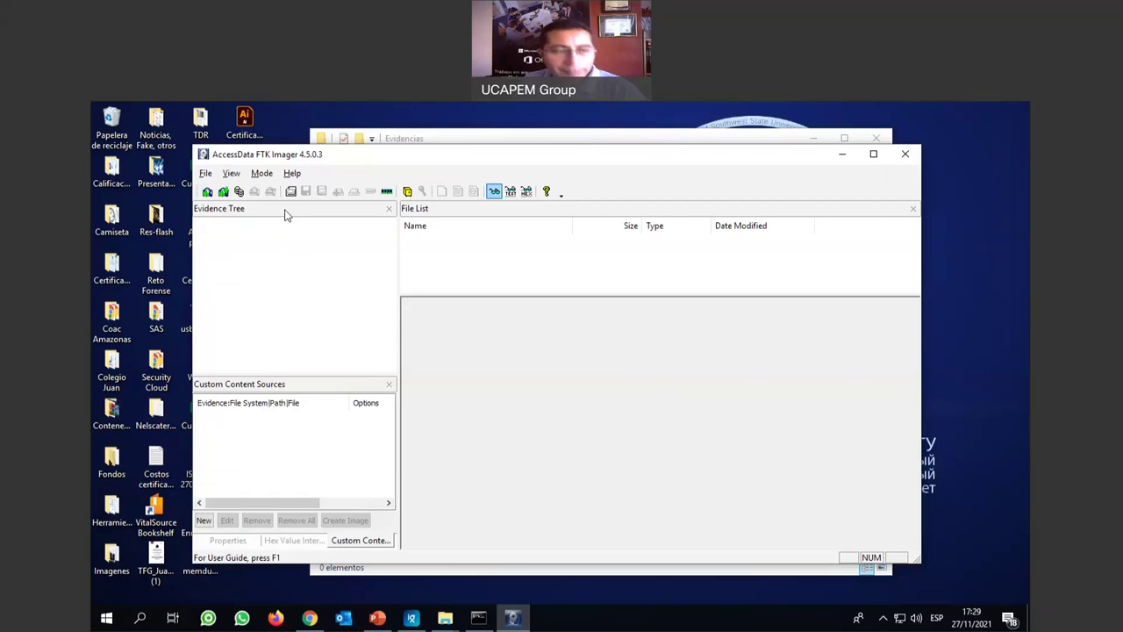
{"action": "left_click", "coordinate": [207, 173]}
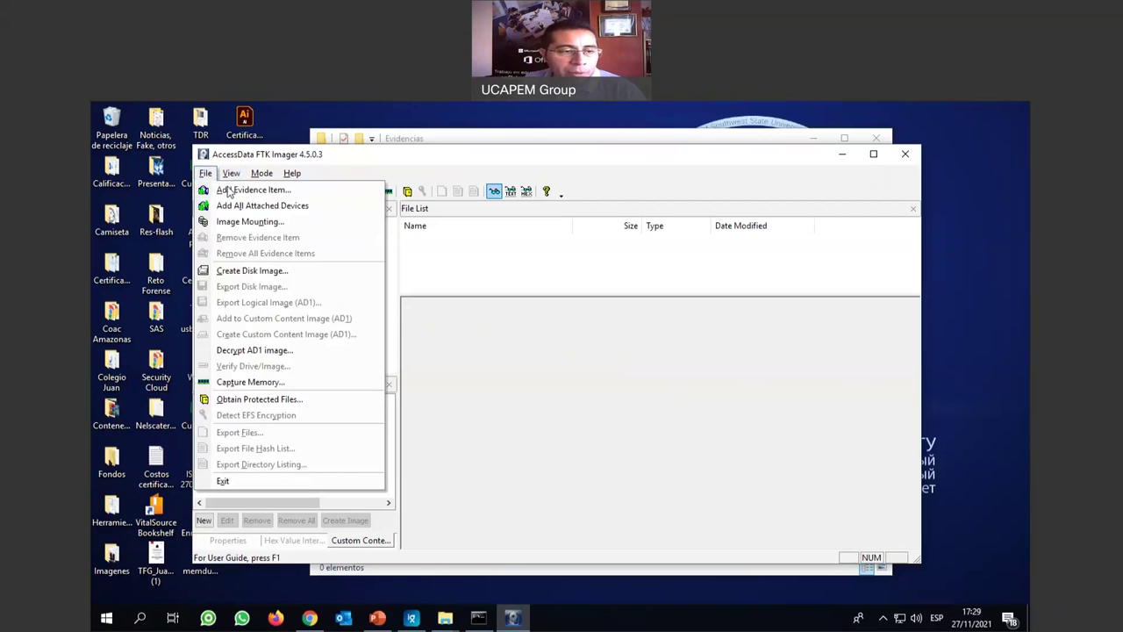
Add Disco local (C:) as a Contents of a Folder evidence item.
{"action": "left_click", "coordinate": [466, 263]}
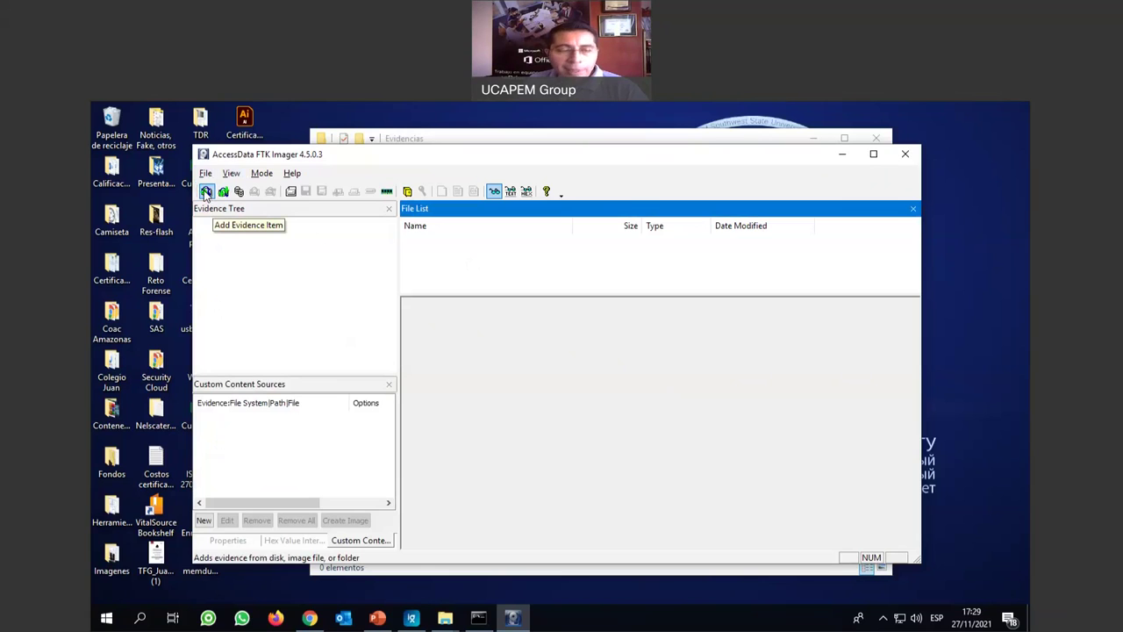
{"action": "left_click", "coordinate": [205, 192]}
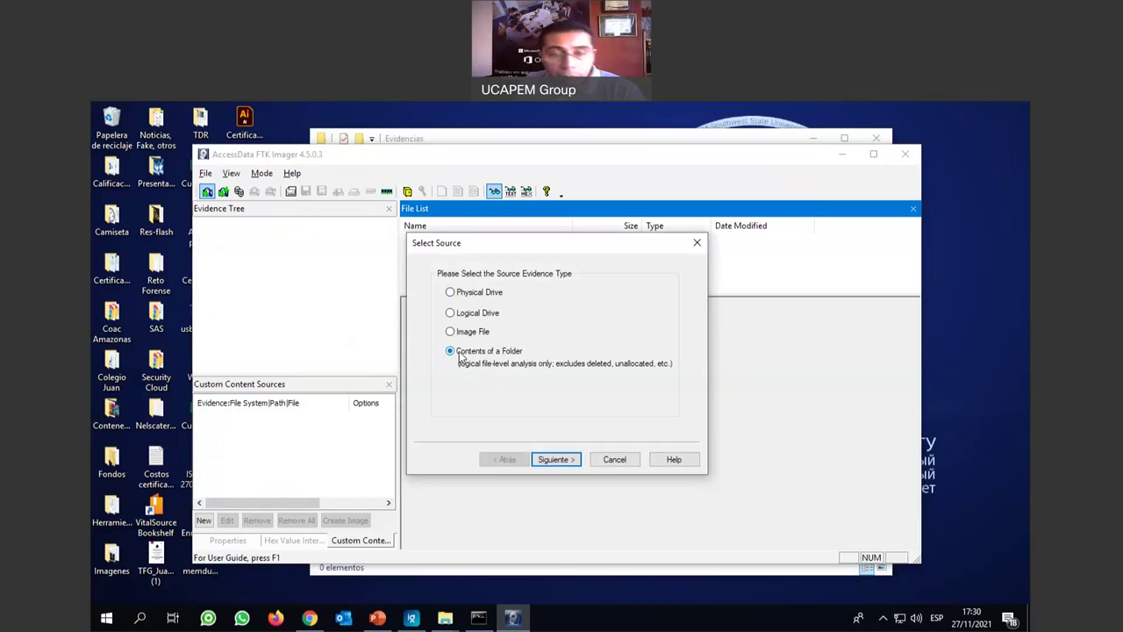
{"action": "left_click", "coordinate": [566, 460]}
{"action": "left_click", "coordinate": [632, 343]}
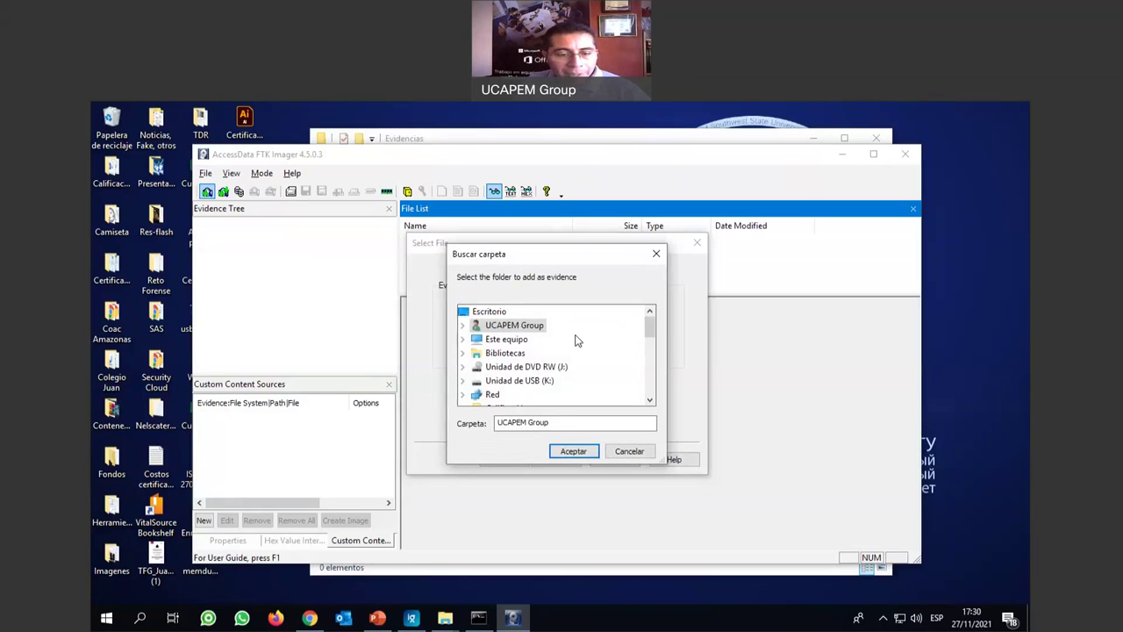
{"action": "left_click_drag", "start_coordinate": [652, 331], "coordinate": [600, 341]}
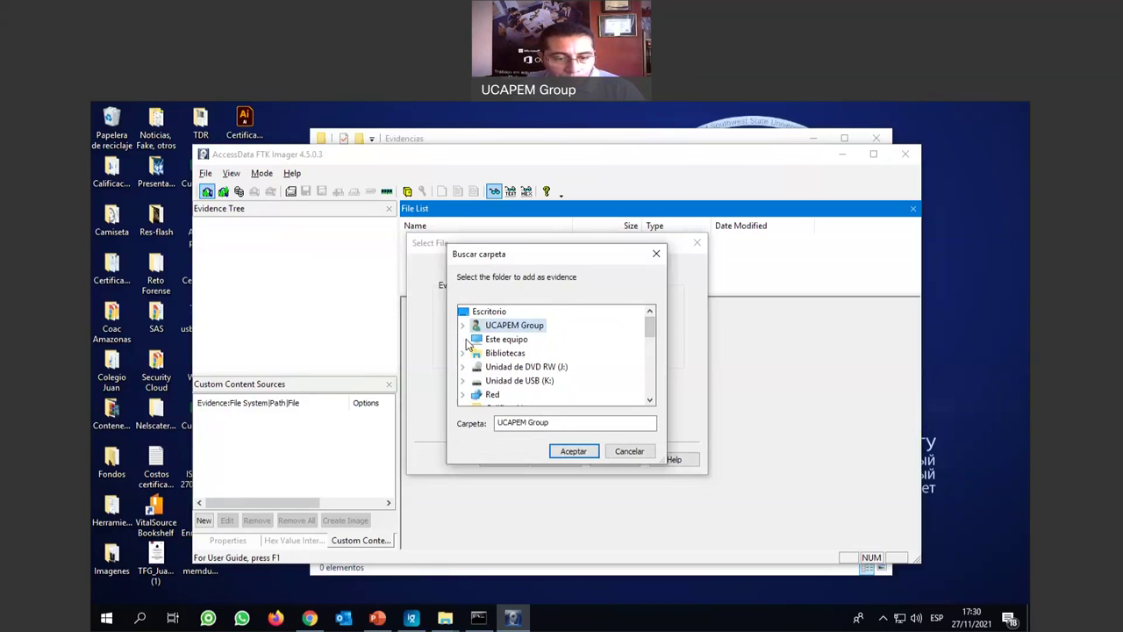
{"action": "left_click", "coordinate": [465, 339]}
{"action": "scroll", "coordinate": [552, 348], "scroll_direction": "down", "scroll_amount": 3}
{"action": "scroll", "coordinate": [554, 346], "scroll_direction": "up", "scroll_amount": 1}
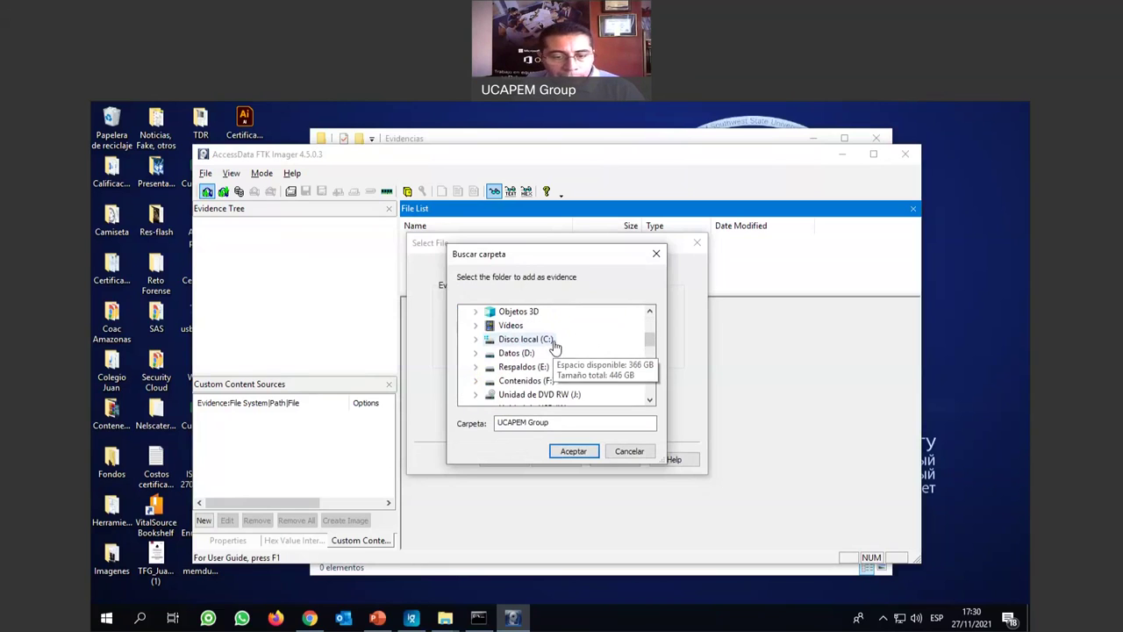
{"action": "double_click", "coordinate": [545, 339]}
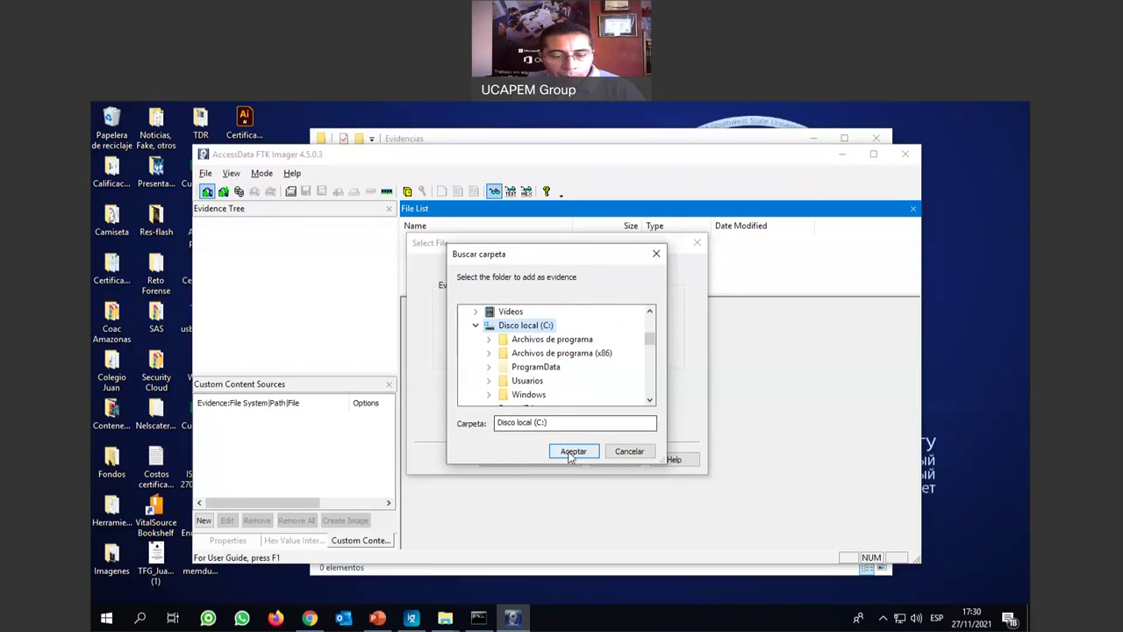
{"action": "left_click", "coordinate": [573, 451]}
{"action": "left_click", "coordinate": [567, 457]}
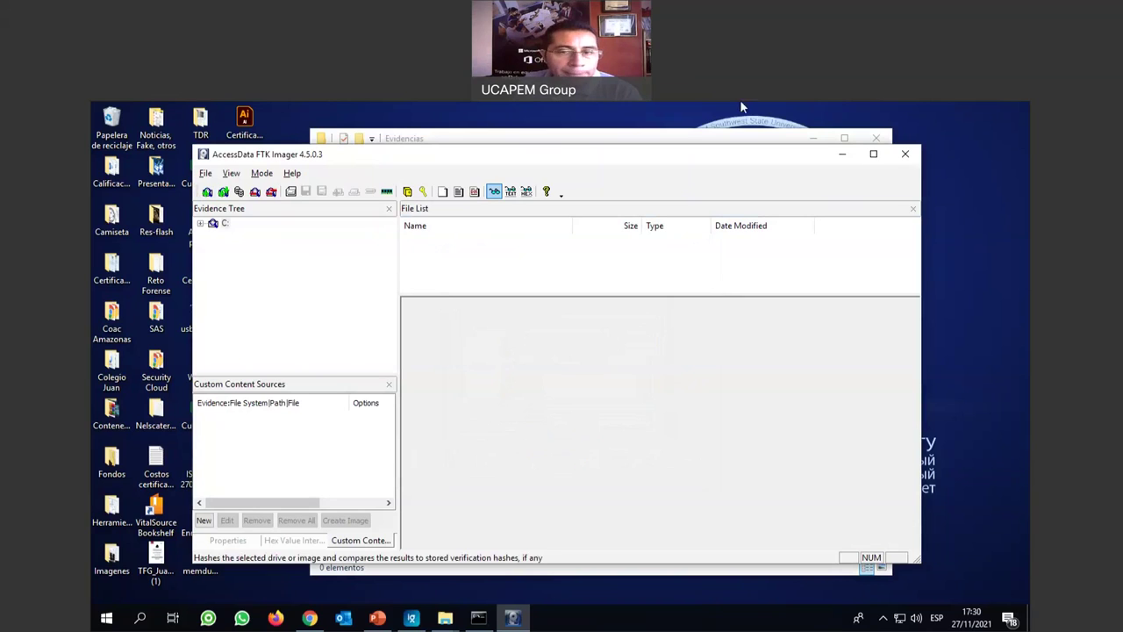
{"action": "left_click", "coordinate": [865, 111]}
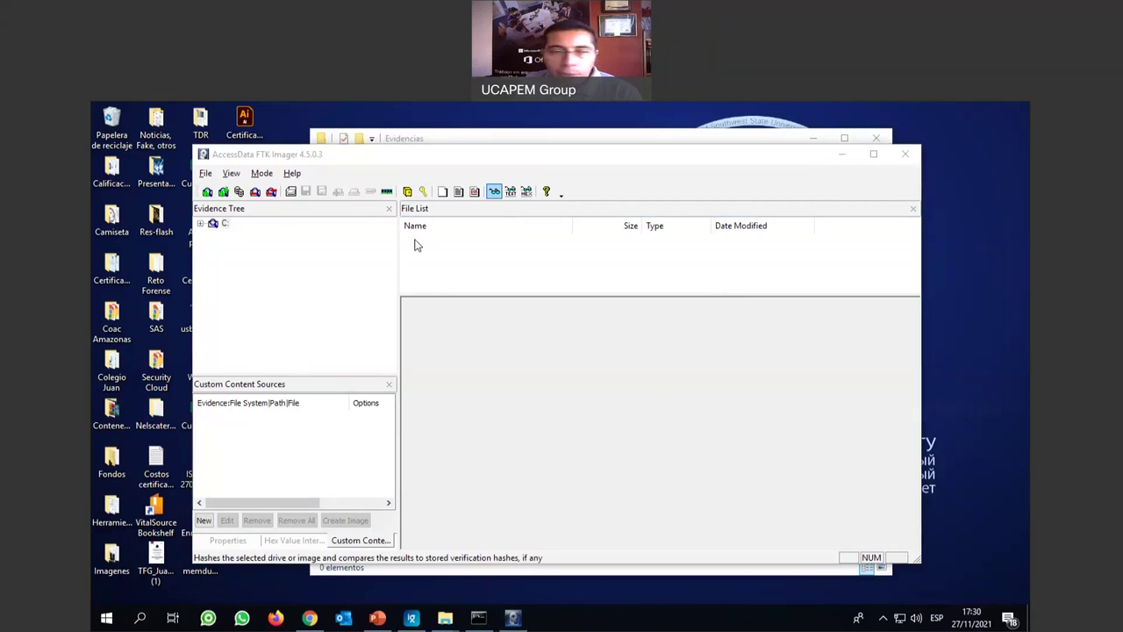
Expand the C: evidence item and list the folders at the C:\ root.
{"action": "left_click", "coordinate": [200, 223]}
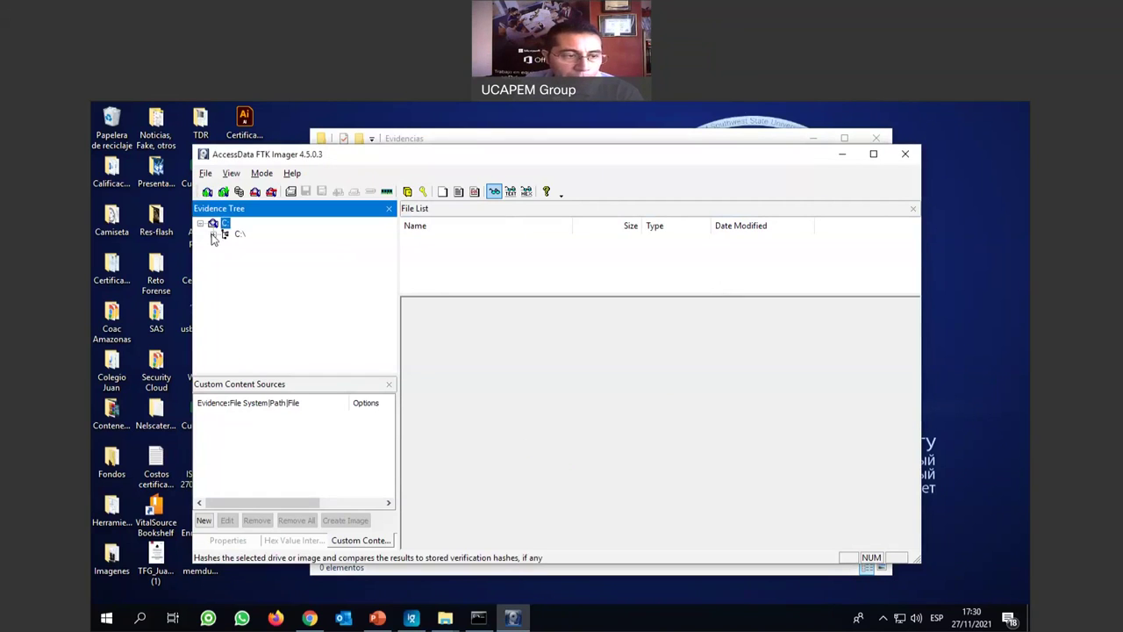
{"action": "left_click", "coordinate": [213, 235]}
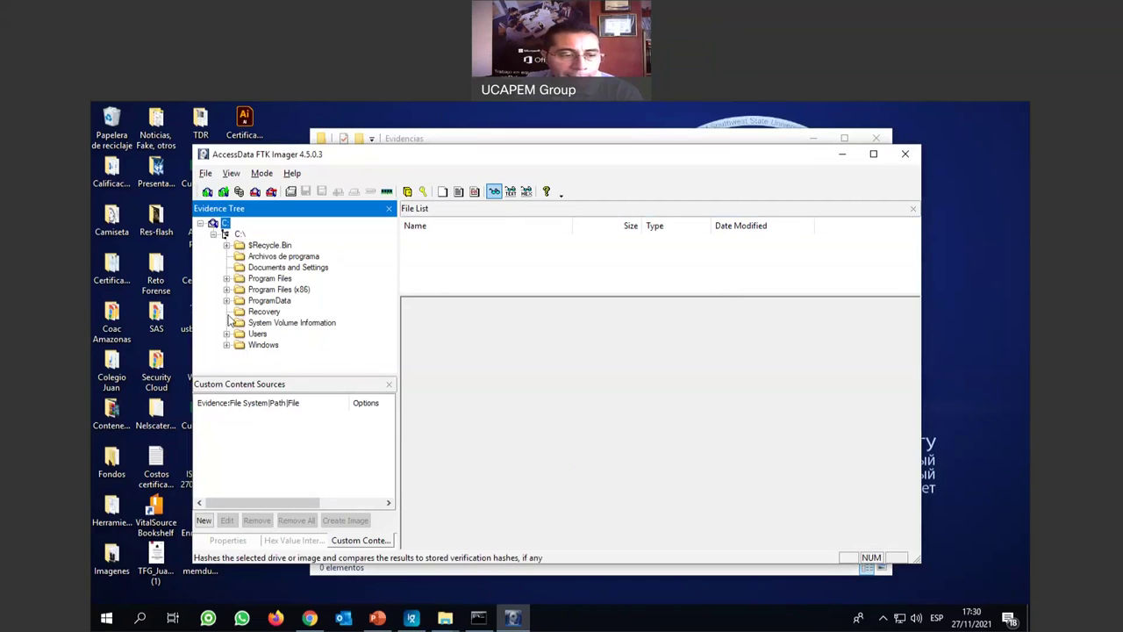
{"action": "left_click", "coordinate": [240, 235]}
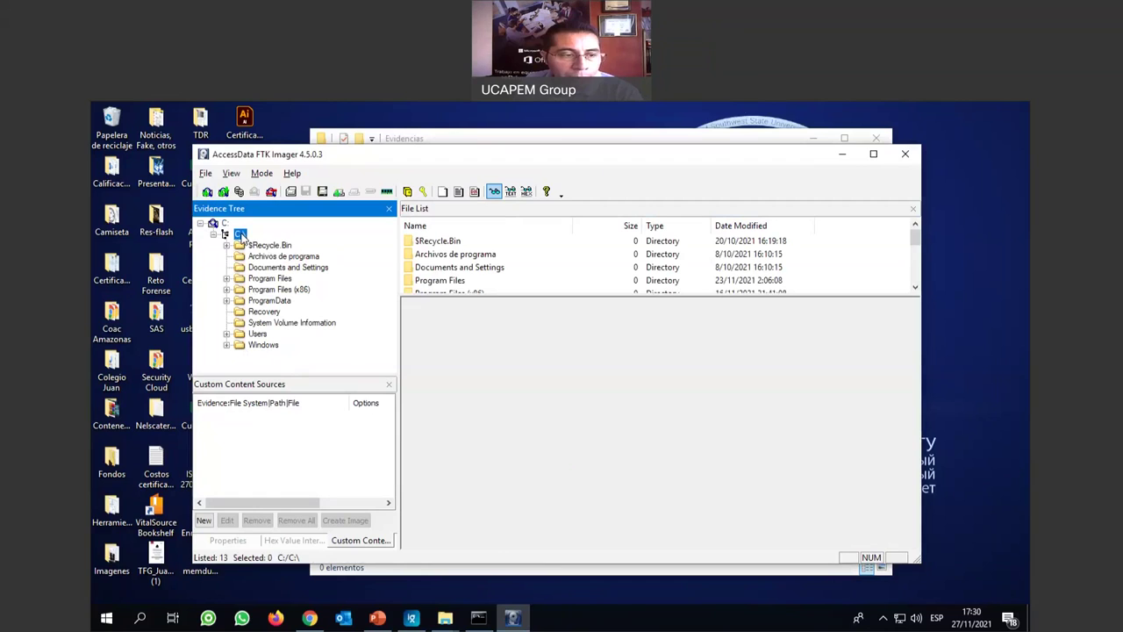
{"action": "left_click_drag", "start_coordinate": [688, 296], "coordinate": [706, 362]}
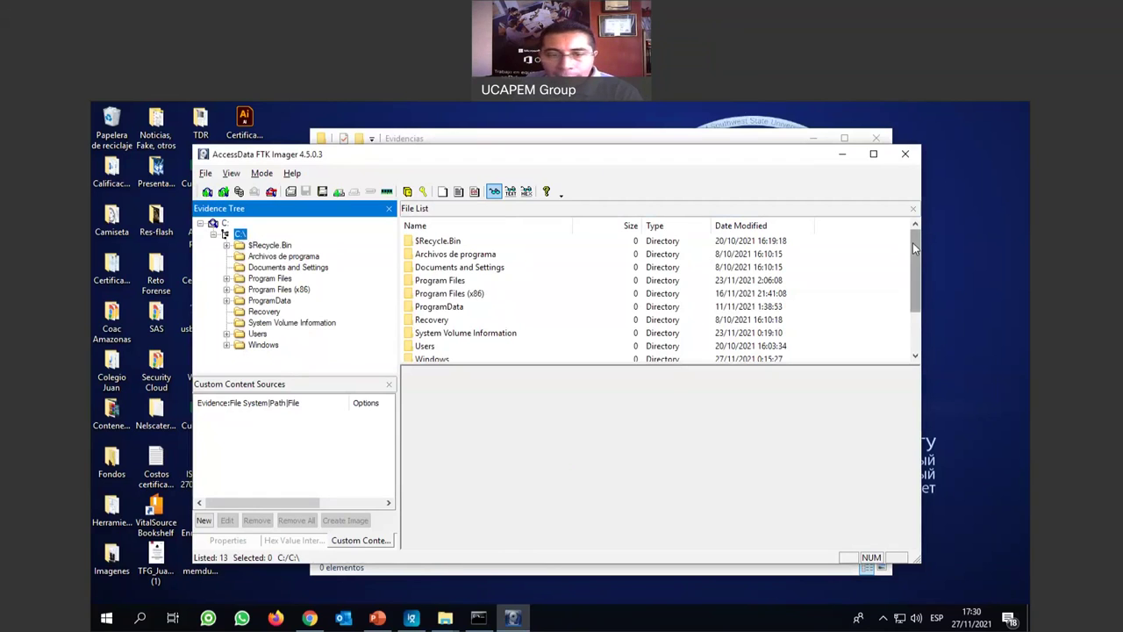
{"action": "left_click", "coordinate": [444, 243]}
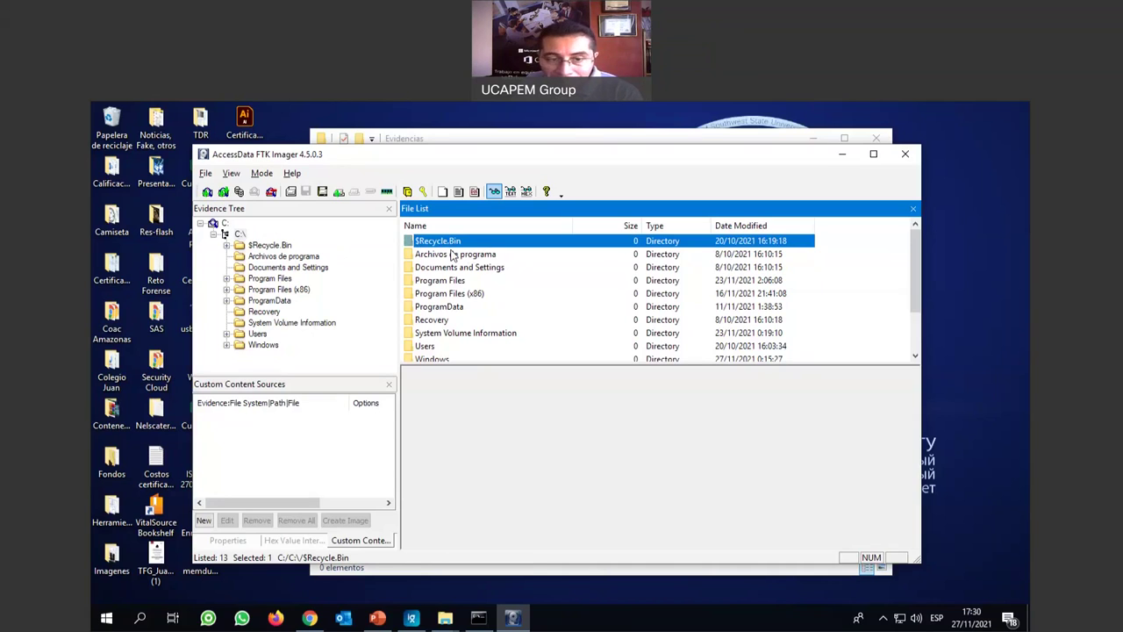
Browse each S-1-5 subfolder of $Recycle.Bin, then Recovery, and return to the C:\ root.
{"action": "left_click", "coordinate": [239, 246]}
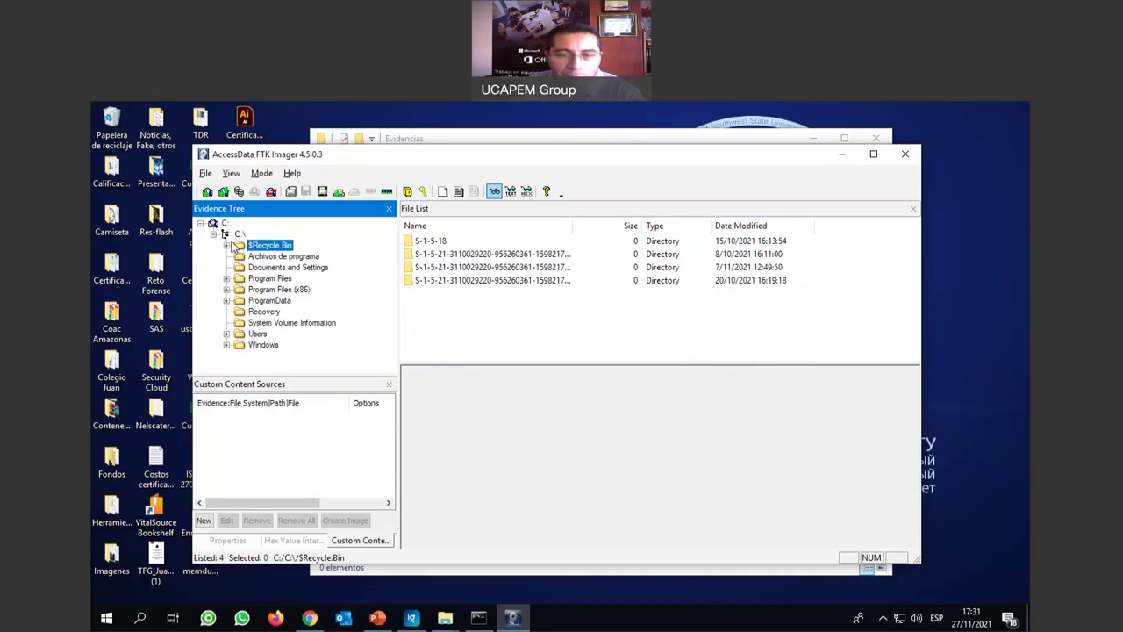
{"action": "left_click", "coordinate": [227, 245]}
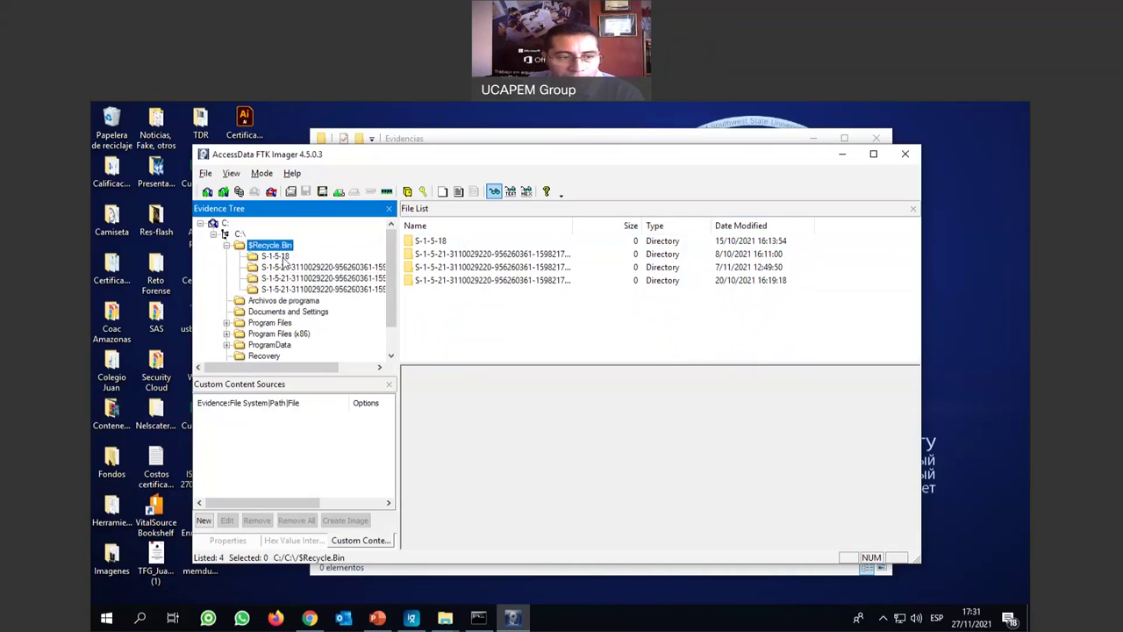
{"action": "left_click", "coordinate": [275, 256]}
{"action": "left_click", "coordinate": [279, 270]}
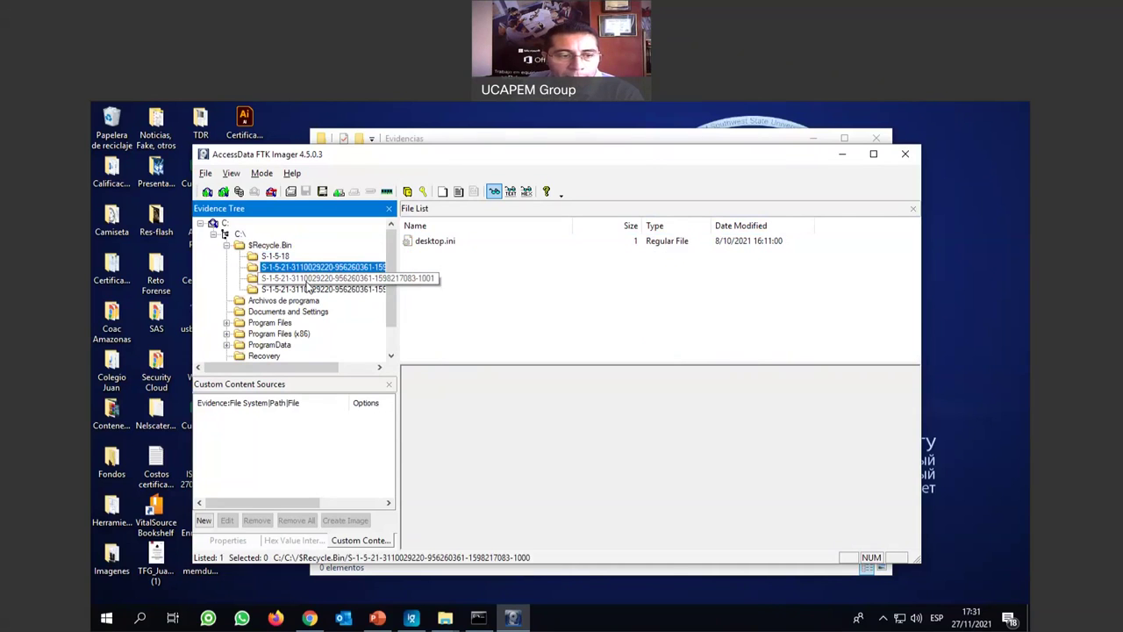
{"action": "left_click", "coordinate": [308, 280]}
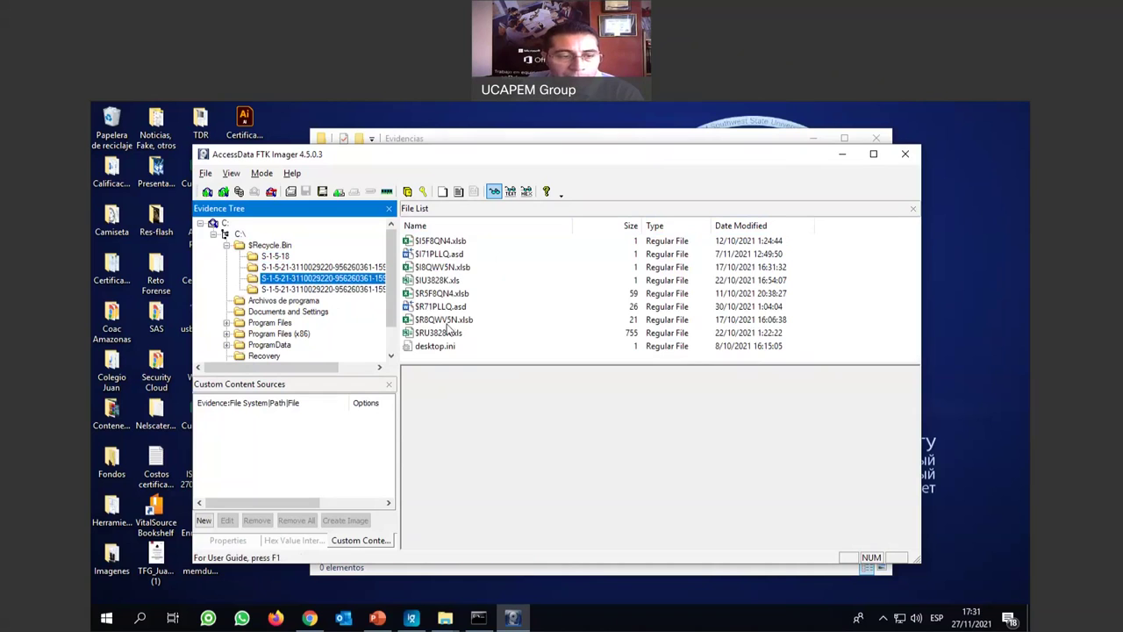
{"action": "left_click", "coordinate": [321, 289]}
{"action": "left_click", "coordinate": [307, 279]}
{"action": "left_click", "coordinate": [285, 266]}
{"action": "left_click", "coordinate": [279, 247]}
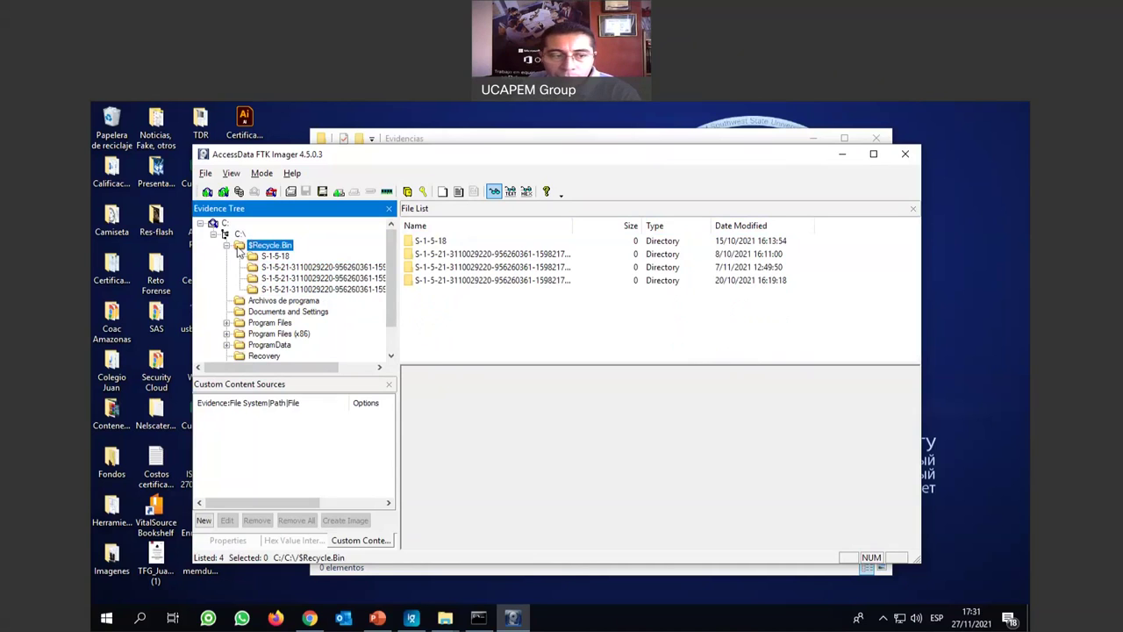
{"action": "left_click", "coordinate": [228, 245]}
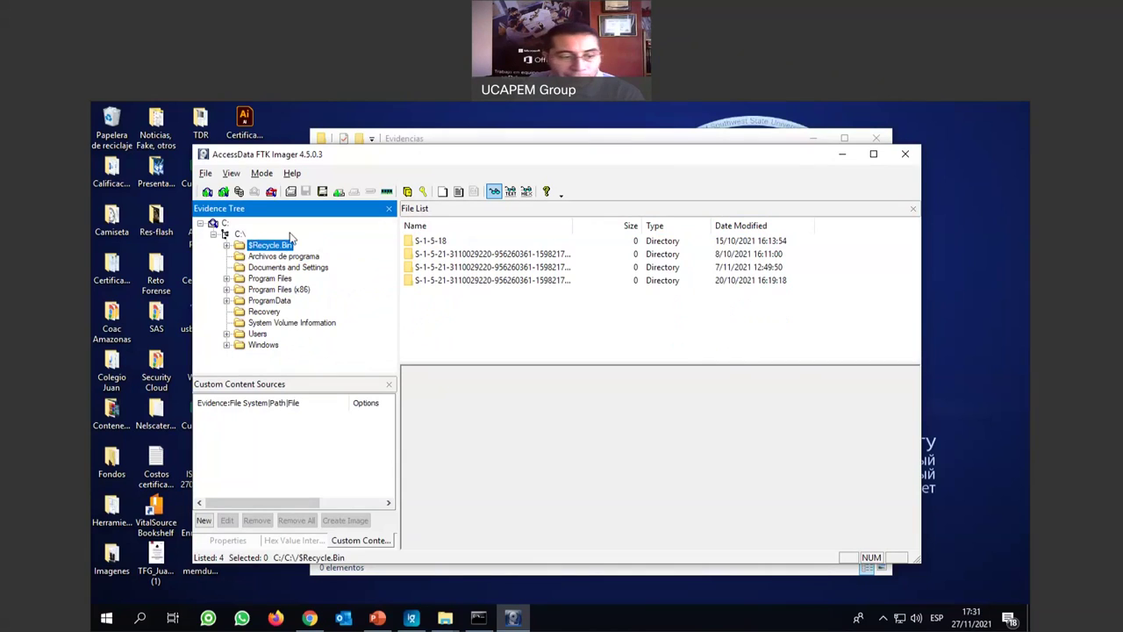
{"action": "left_click", "coordinate": [263, 313]}
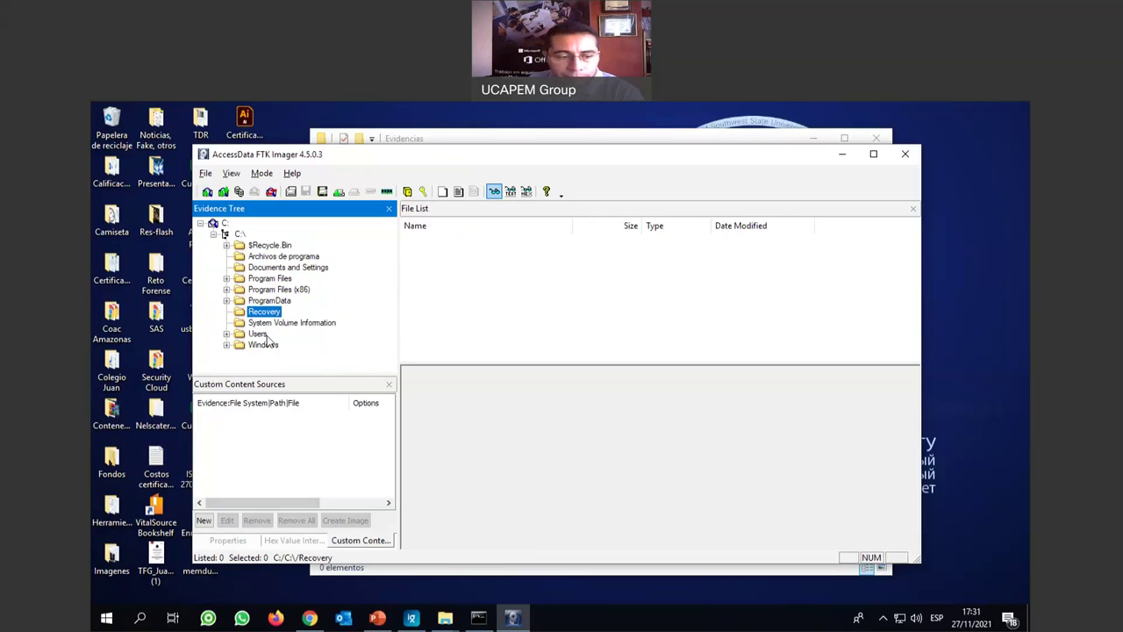
{"action": "left_click", "coordinate": [240, 235]}
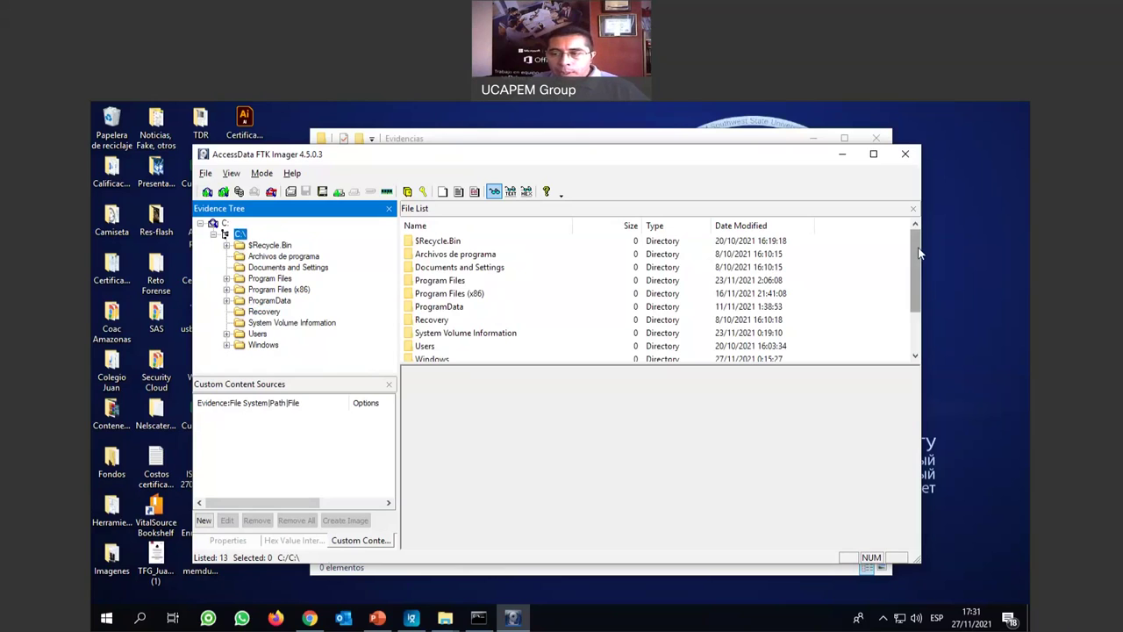
Select hiberfil.sys, pagefile.sys and swapfile.sys in the C:\ root file list.
{"action": "left_click_drag", "start_coordinate": [919, 253], "coordinate": [917, 297]}
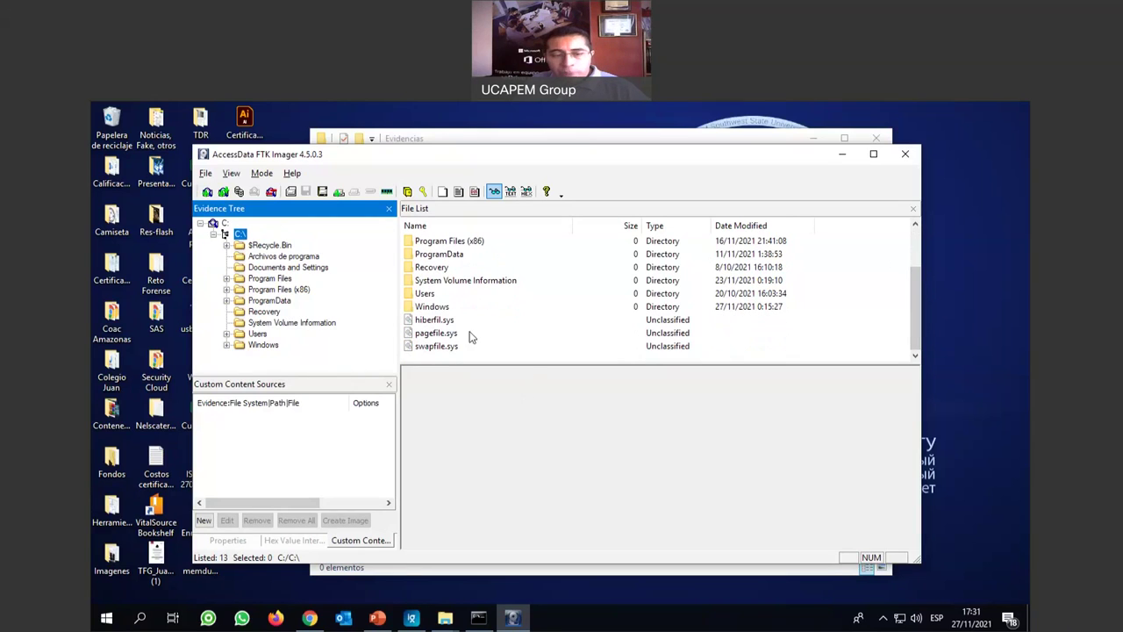
{"action": "left_click", "coordinate": [430, 322]}
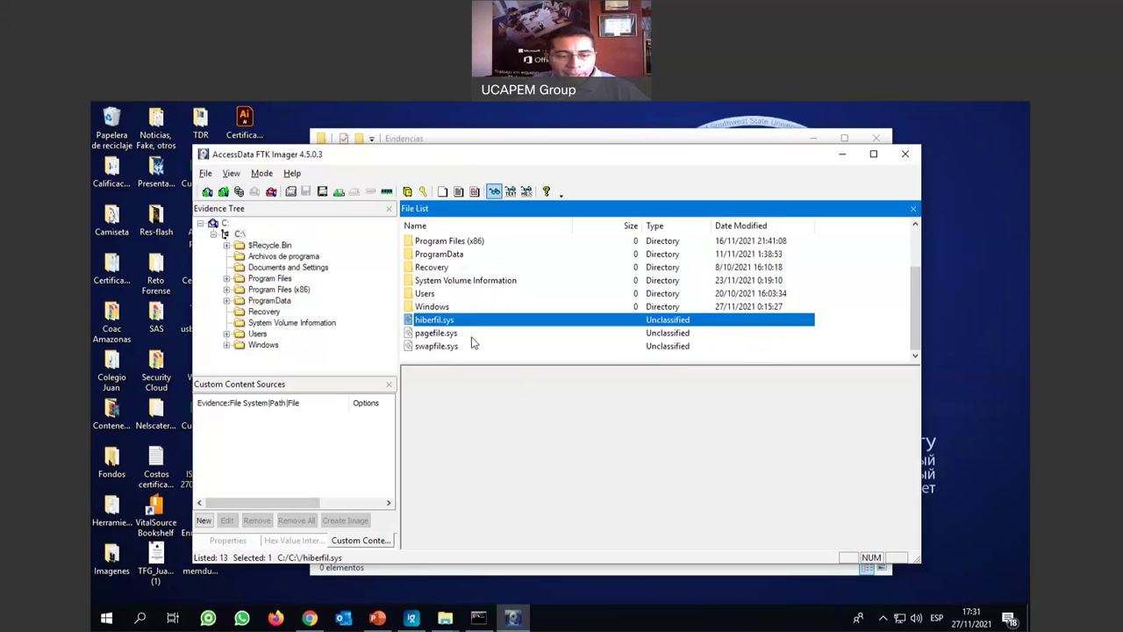
{"action": "left_click", "coordinate": [445, 335]}
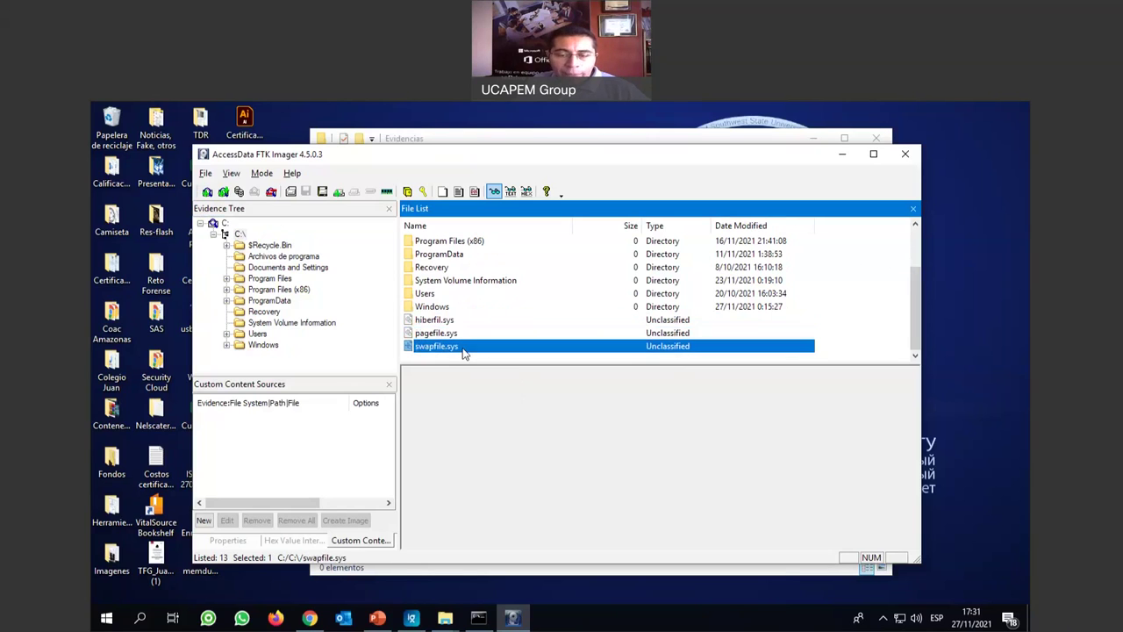
{"action": "left_click", "coordinate": [463, 349]}
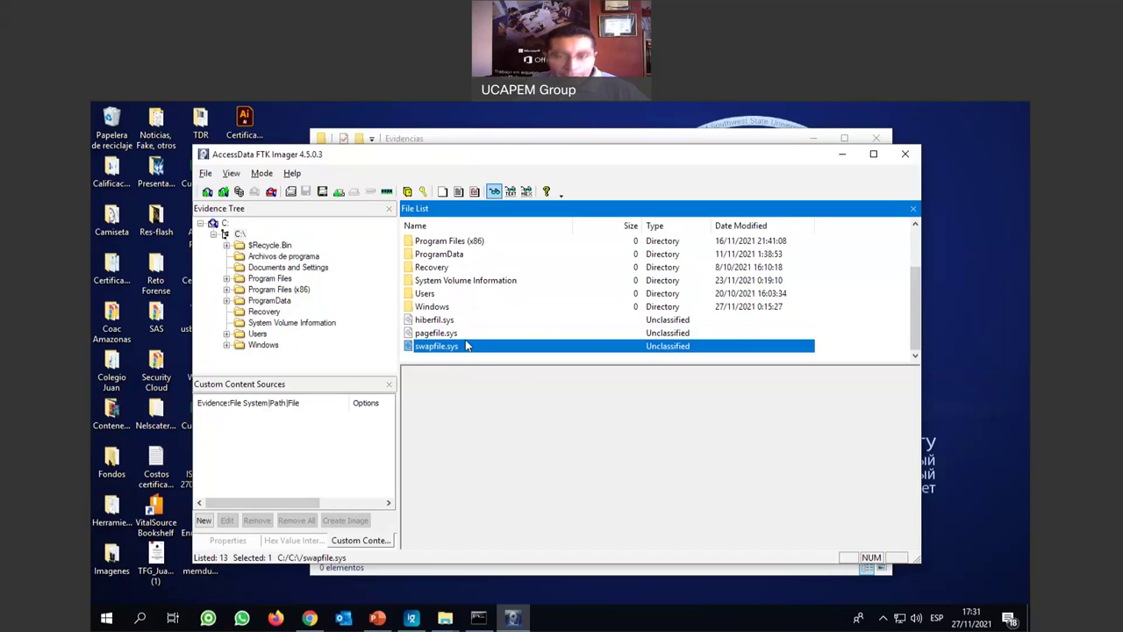
{"action": "left_click", "coordinate": [449, 322]}
{"action": "left_click", "coordinate": [450, 335], "text": "shift"}
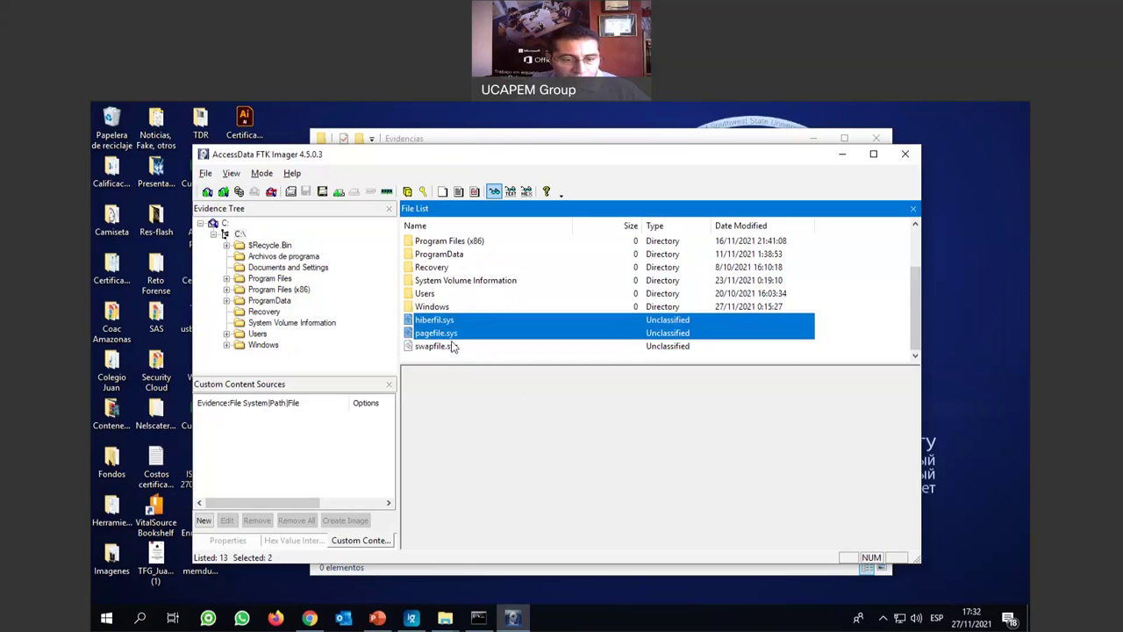
{"action": "left_click", "coordinate": [453, 346], "text": "shift"}
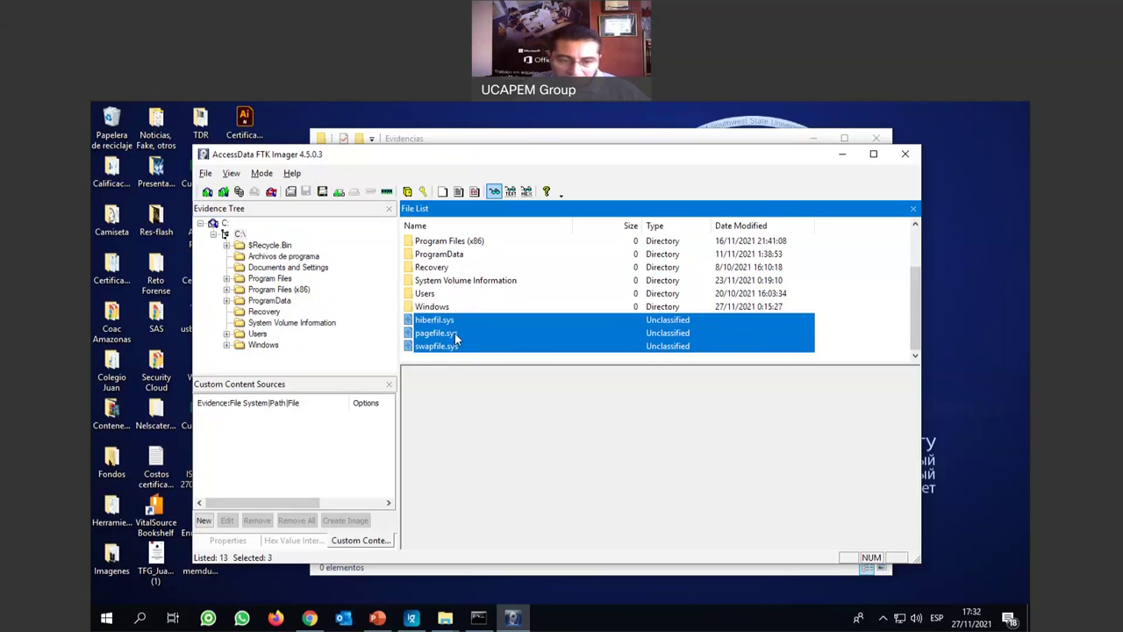
Export the three .sys files into the Evidencias folder and close the results report.
{"action": "right_click", "coordinate": [456, 334]}
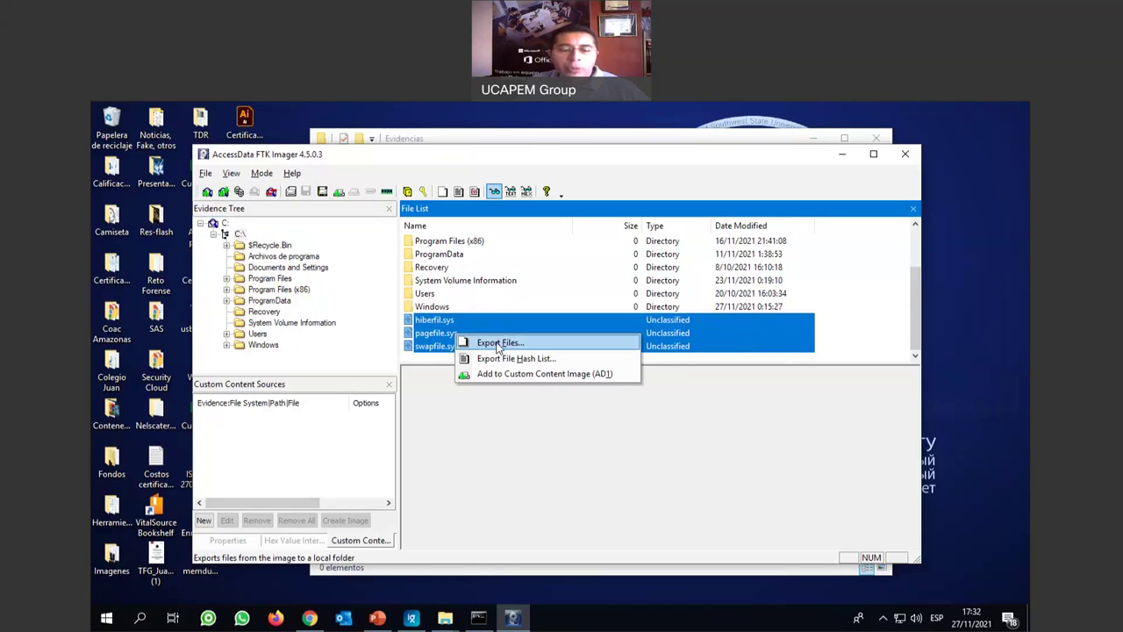
{"action": "left_click", "coordinate": [498, 344]}
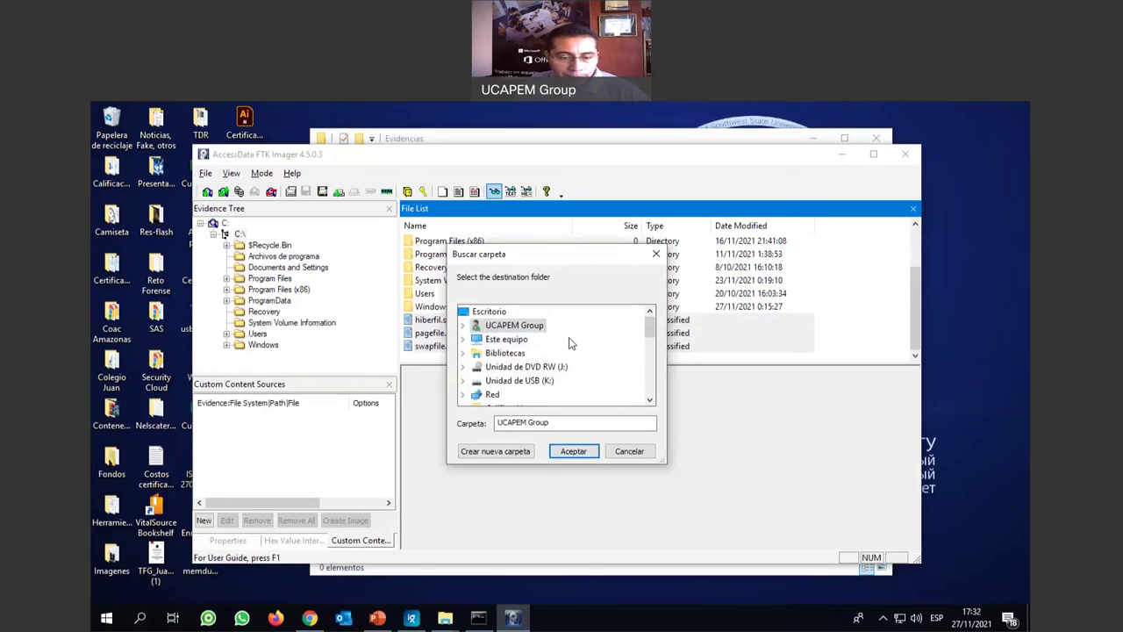
{"action": "left_click", "coordinate": [490, 312]}
{"action": "left_click_drag", "start_coordinate": [650, 327], "coordinate": [650, 362]}
{"action": "left_click", "coordinate": [505, 353]}
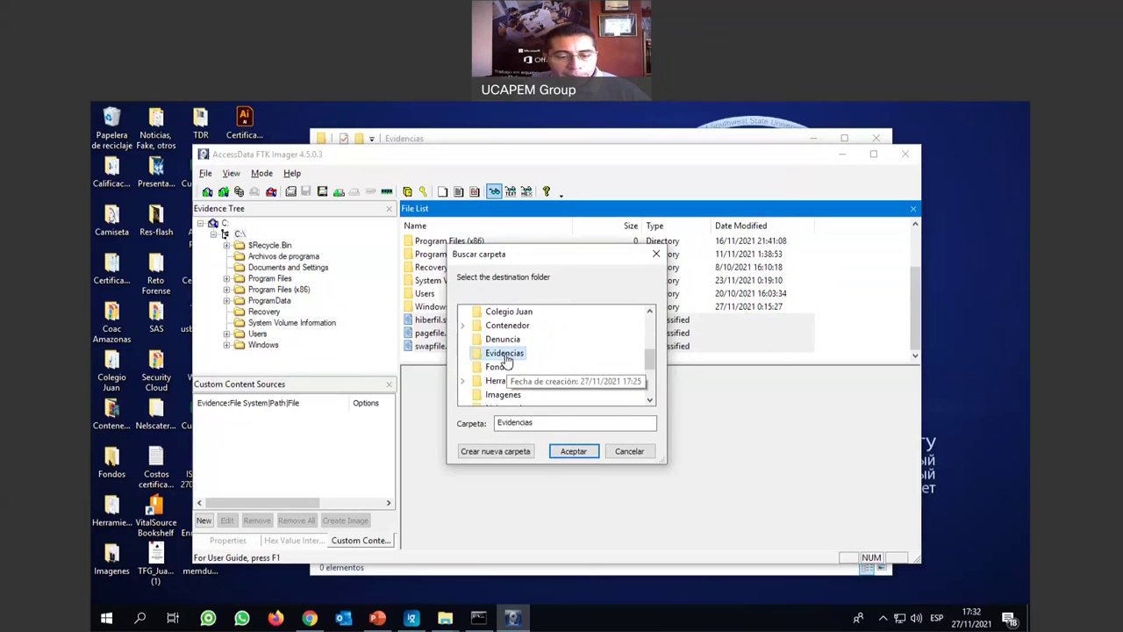
{"action": "left_click", "coordinate": [578, 451]}
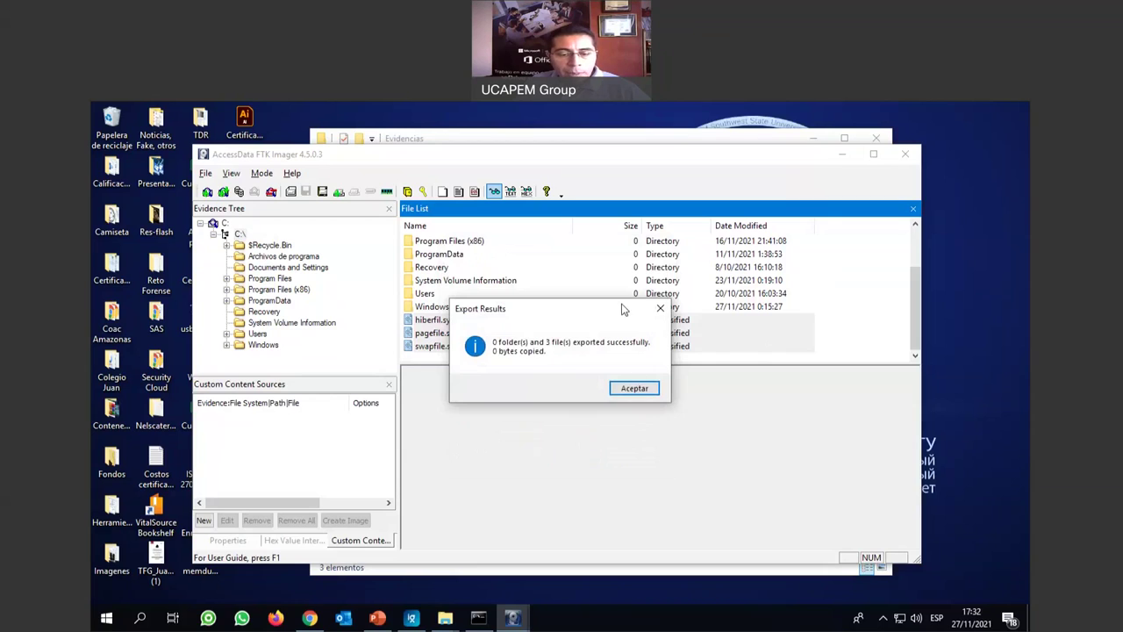
{"action": "left_click_drag", "start_coordinate": [562, 309], "coordinate": [588, 309]}
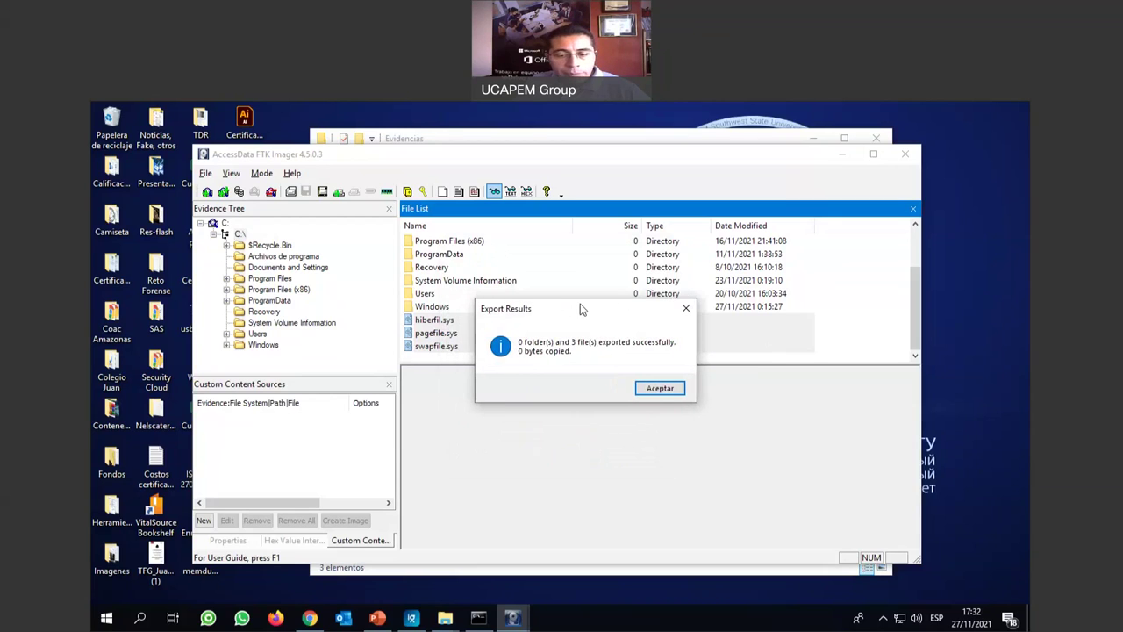
{"action": "left_click", "coordinate": [660, 388]}
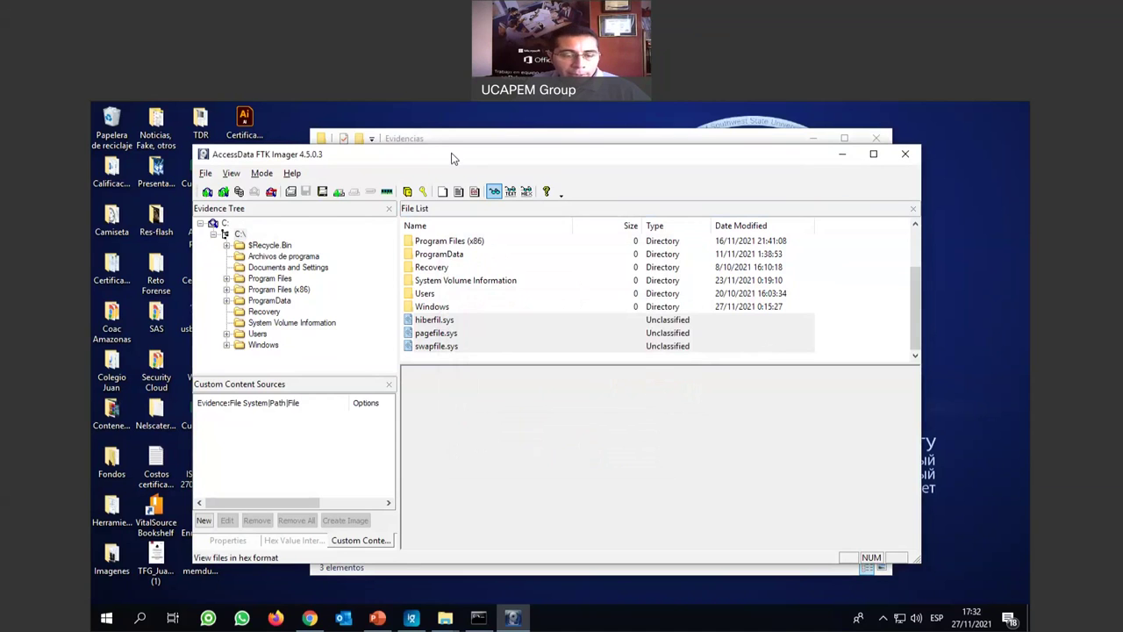
Bring Evidencias forward, refresh it to confirm the three .sys files, then minimize it.
{"action": "left_click_drag", "start_coordinate": [453, 158], "coordinate": [551, 316]}
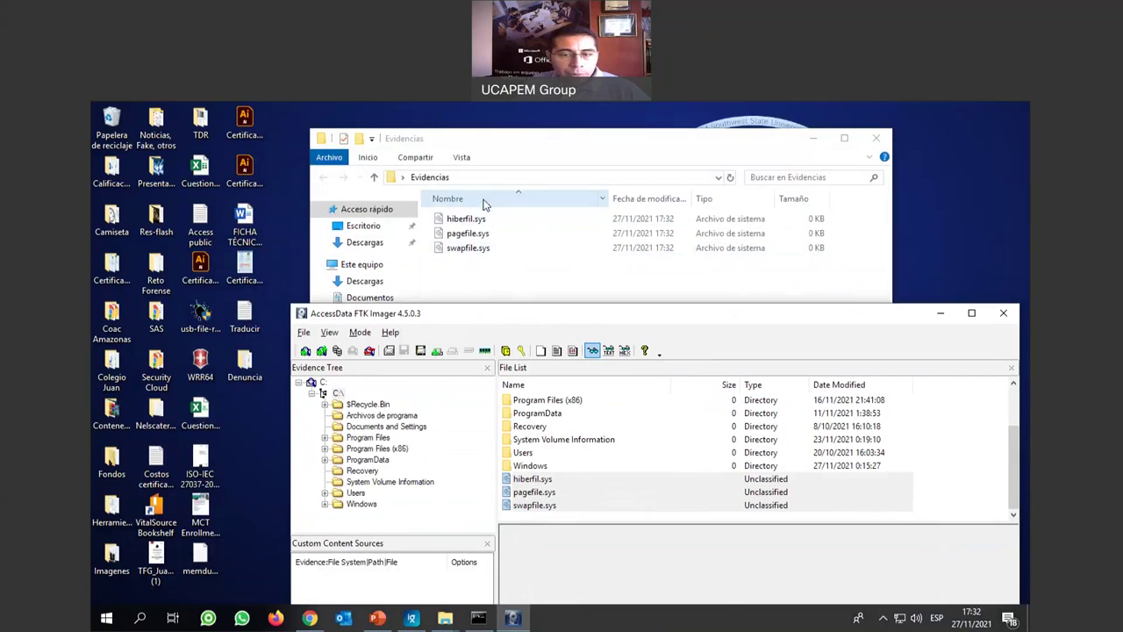
{"action": "left_click", "coordinate": [490, 278]}
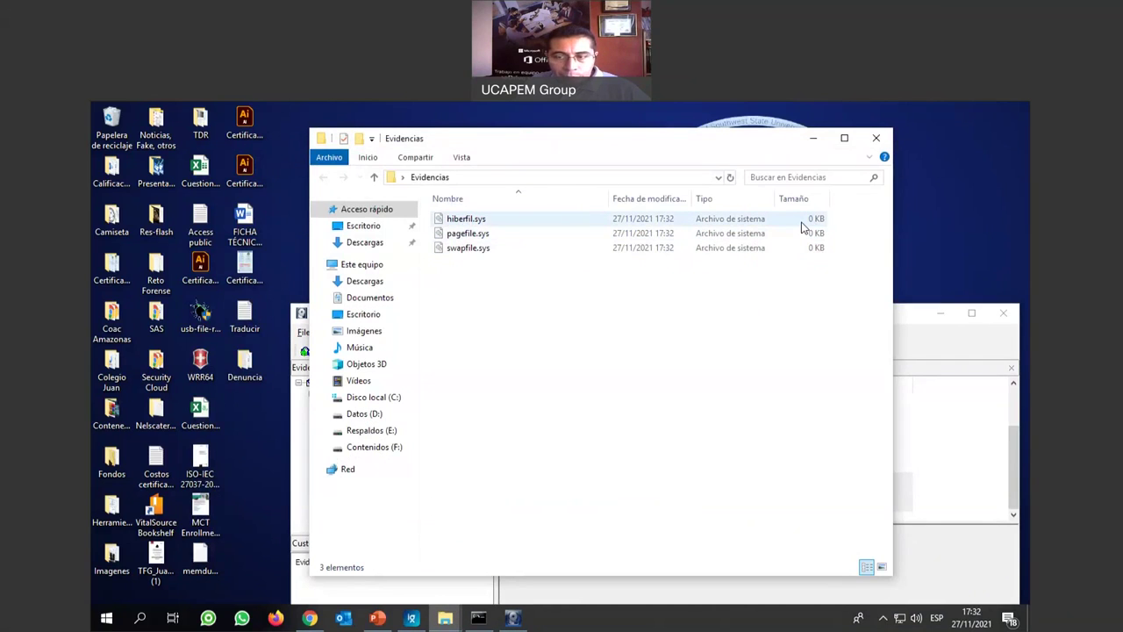
{"action": "mouse_move", "coordinate": [512, 225]}
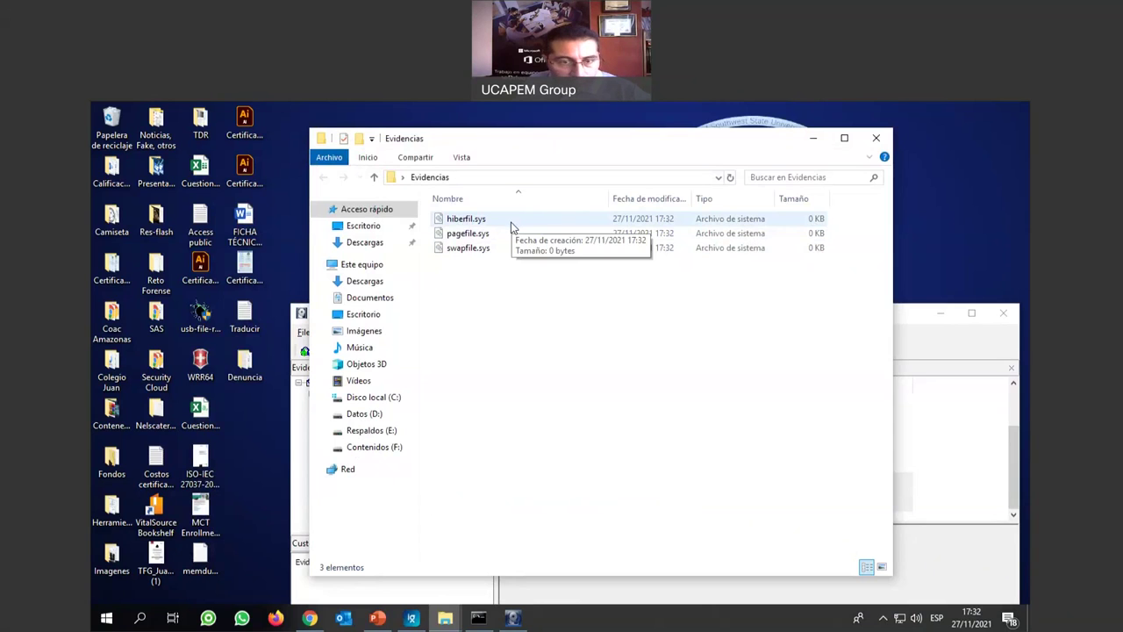
{"action": "left_click", "coordinate": [466, 234]}
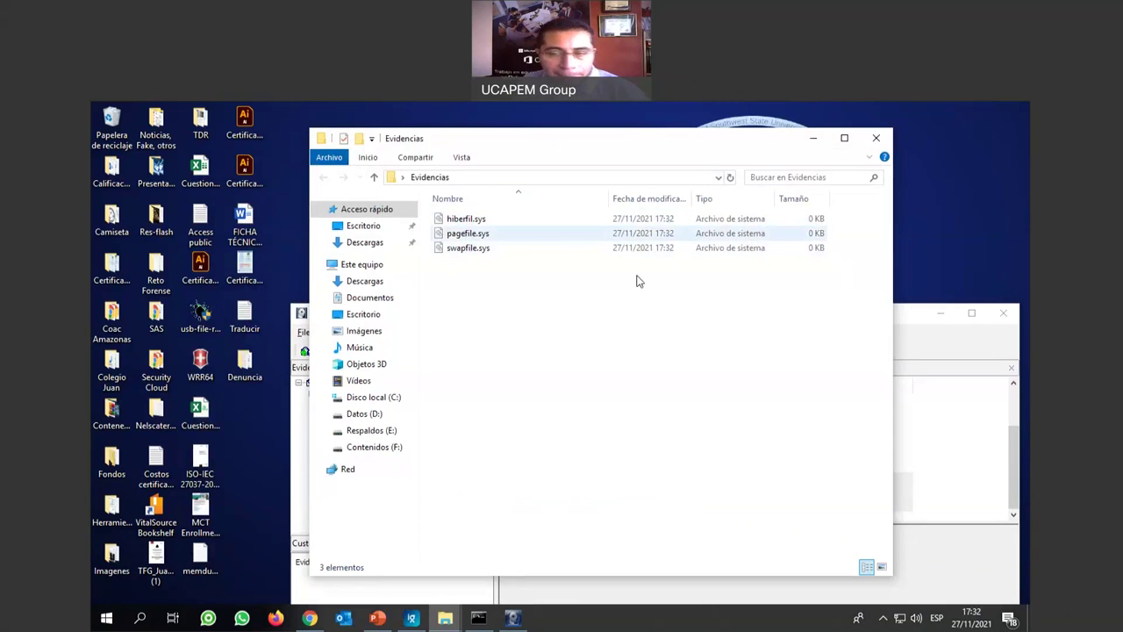
{"action": "right_click", "coordinate": [549, 300]}
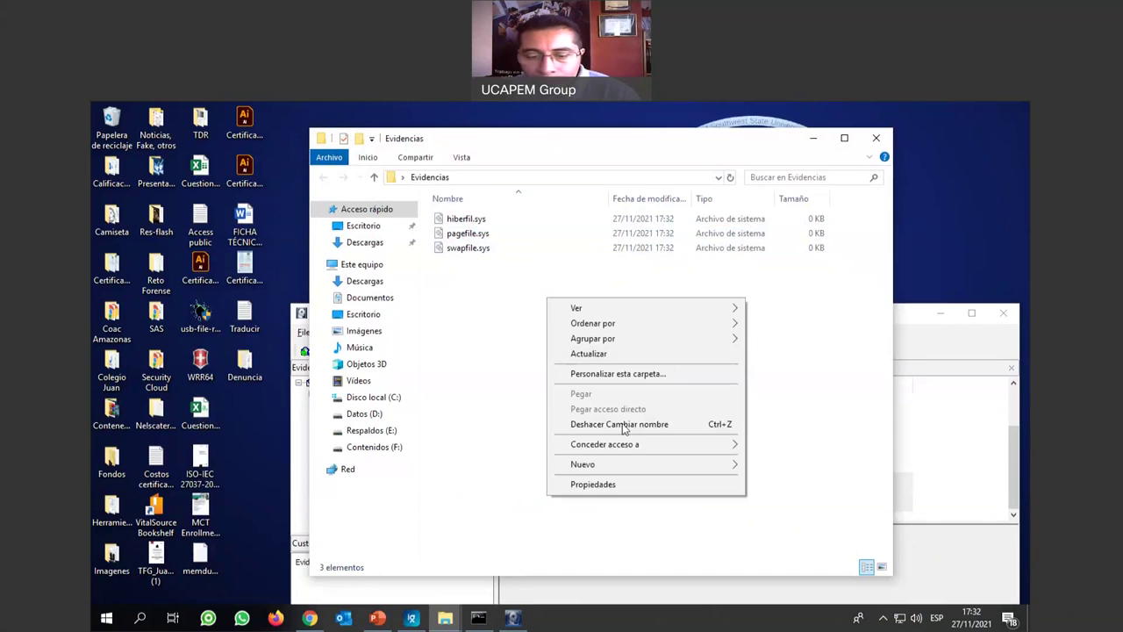
{"action": "left_click", "coordinate": [610, 354]}
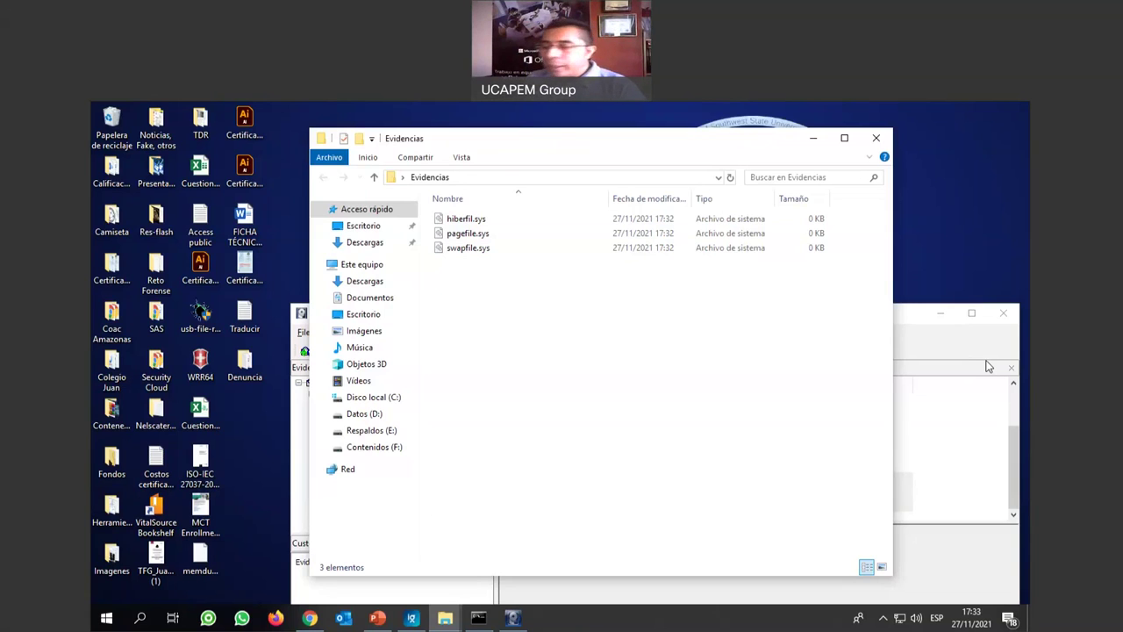
{"action": "left_click", "coordinate": [818, 143]}
Move the FTK Imager window up and left to show the C: evidence tree.
{"action": "left_click_drag", "start_coordinate": [869, 321], "coordinate": [818, 173]}
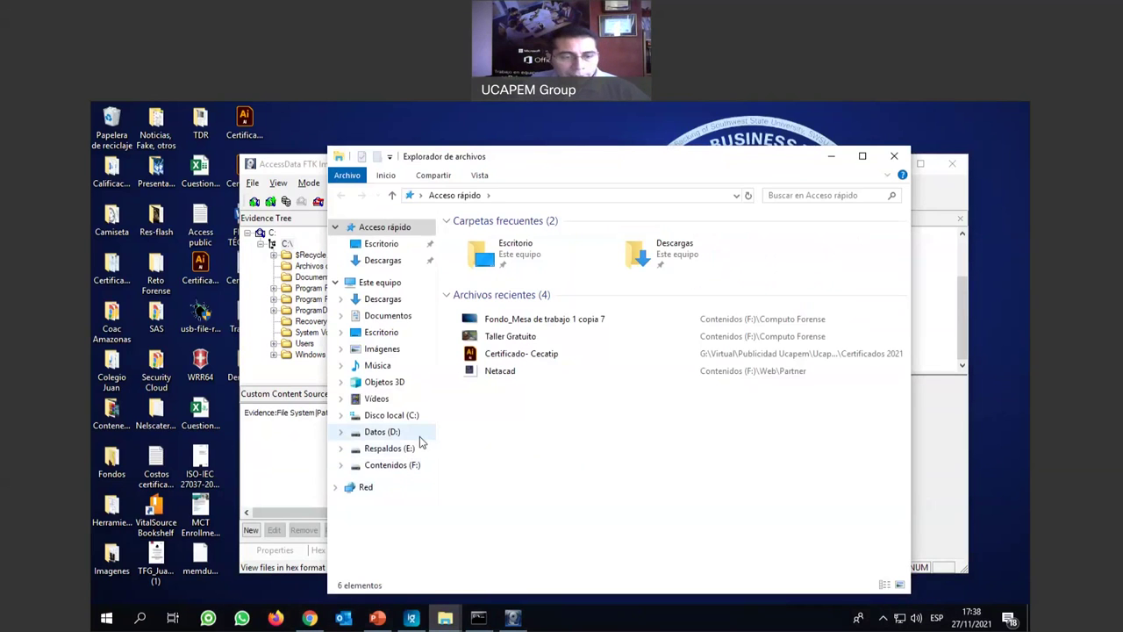
Browse to the user's profile folder under C:\Usuarios.
{"action": "left_click", "coordinate": [392, 415]}
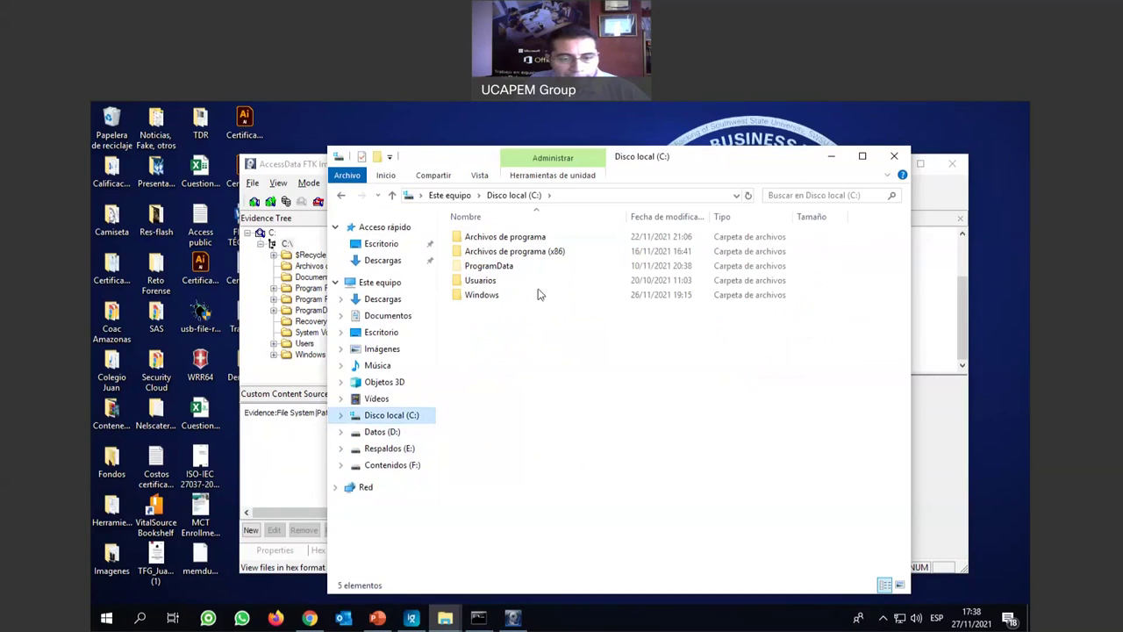
{"action": "double_click", "coordinate": [483, 281]}
{"action": "double_click", "coordinate": [502, 281]}
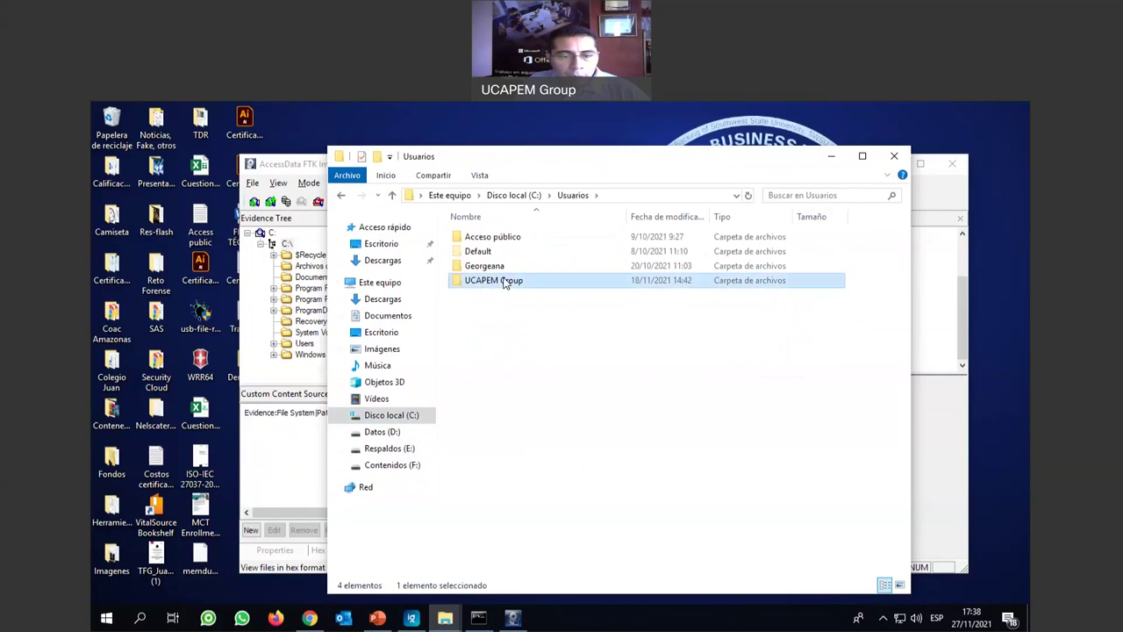
Create a new folder named werwertg there, then delete it again.
{"action": "right_click", "coordinate": [514, 487]}
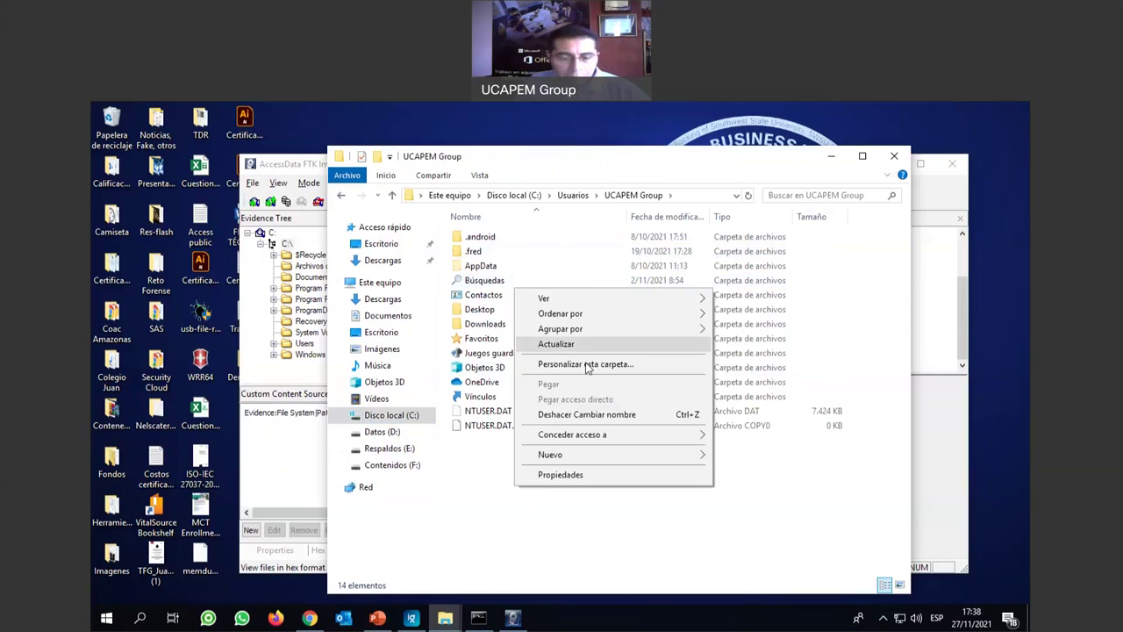
{"action": "mouse_move", "coordinate": [577, 458]}
{"action": "left_click", "coordinate": [777, 265]}
{"action": "type", "text": "werwertg"}
{"action": "key", "text": "Return"}
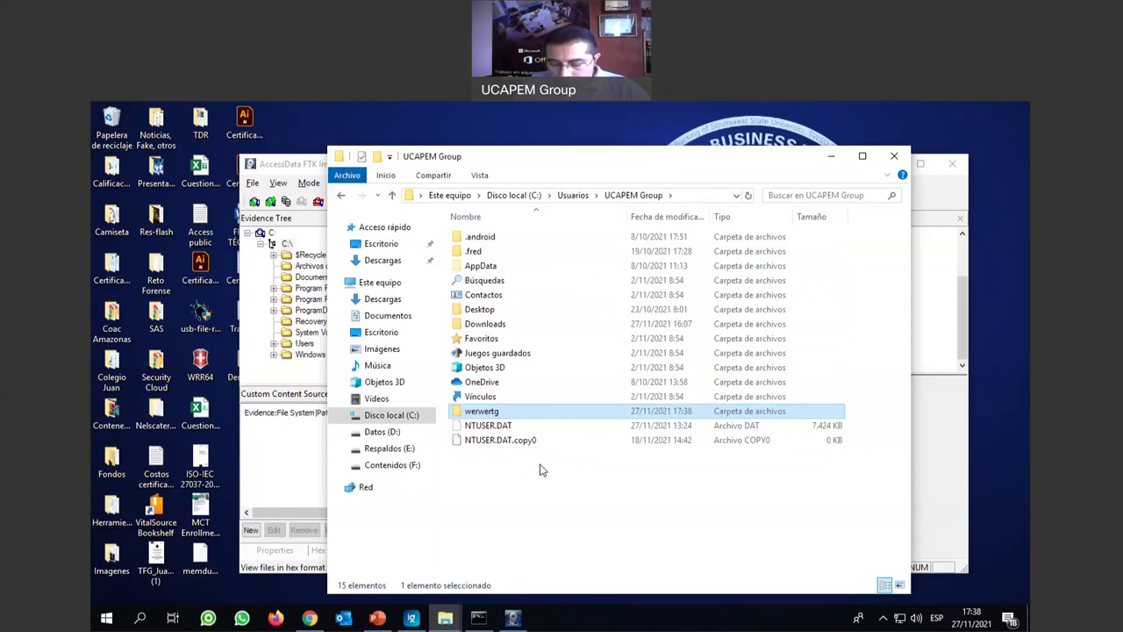
{"action": "key", "text": "Delete"}
{"action": "key", "text": "Return"}
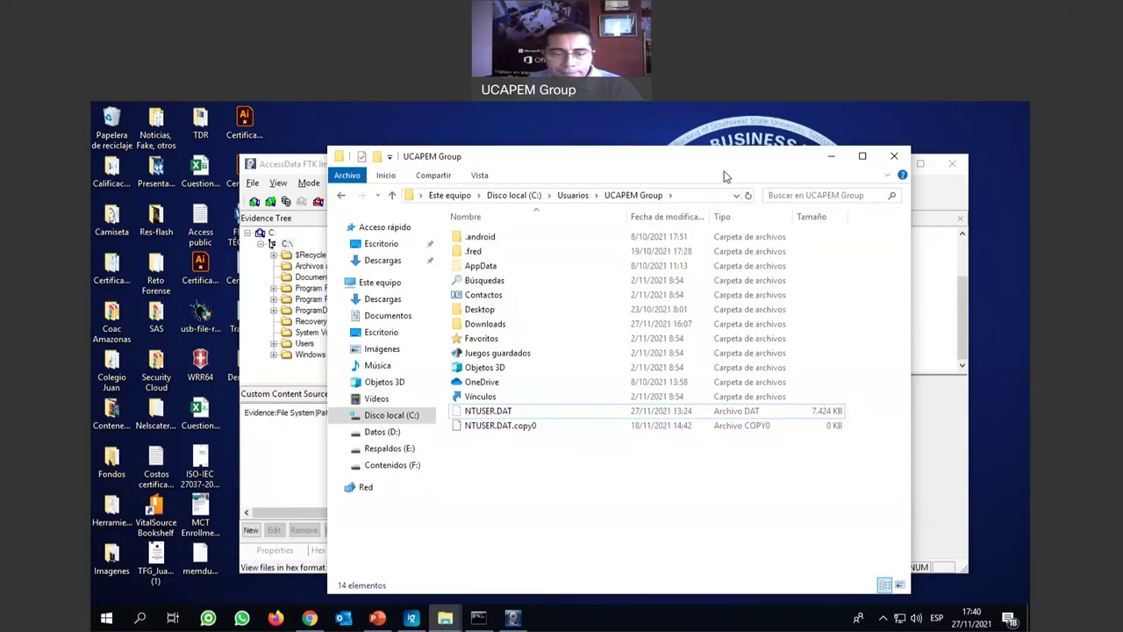
Close the UCAPEM Group window and reposition FTK Imager to work in its C:\ root listing.
{"action": "left_click", "coordinate": [894, 158]}
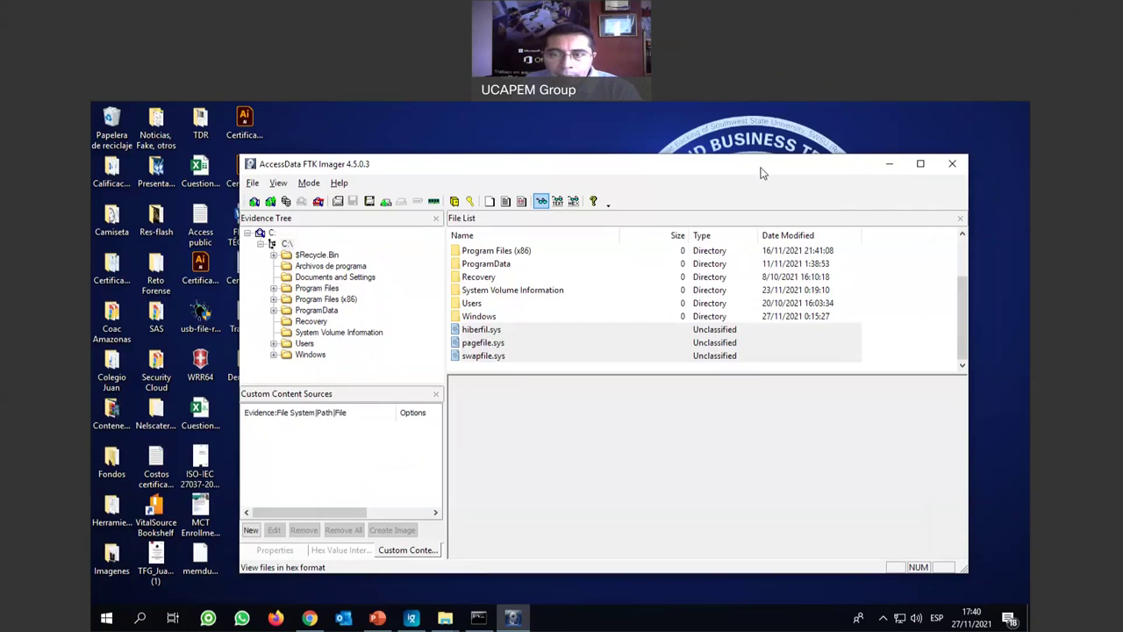
{"action": "left_click_drag", "start_coordinate": [762, 172], "coordinate": [749, 157]}
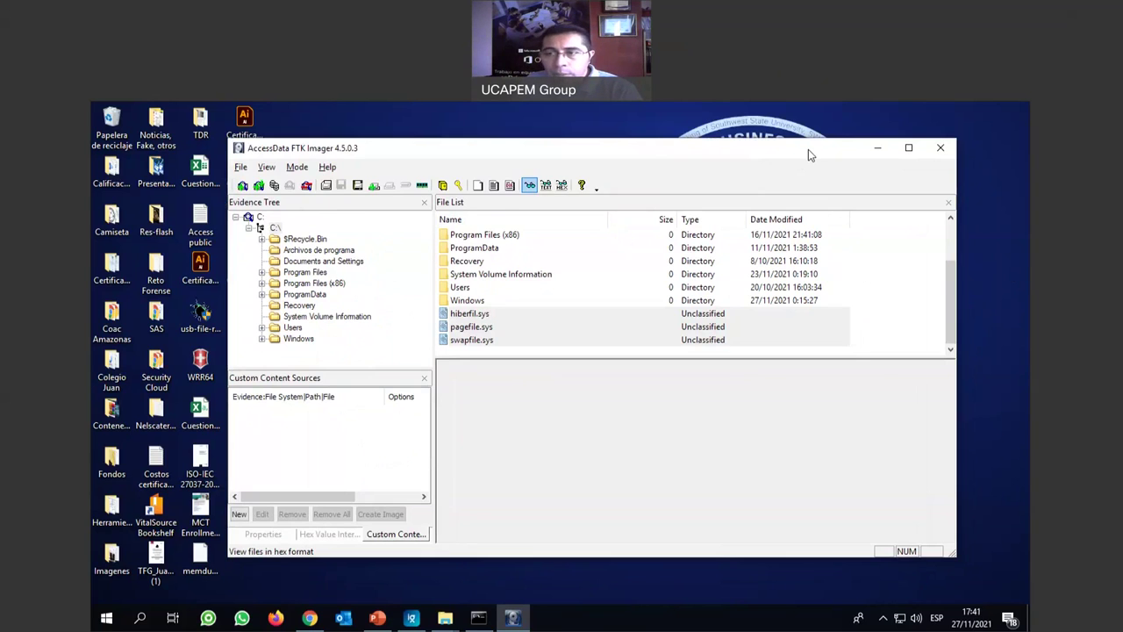
{"action": "left_click_drag", "start_coordinate": [809, 154], "coordinate": [785, 150]}
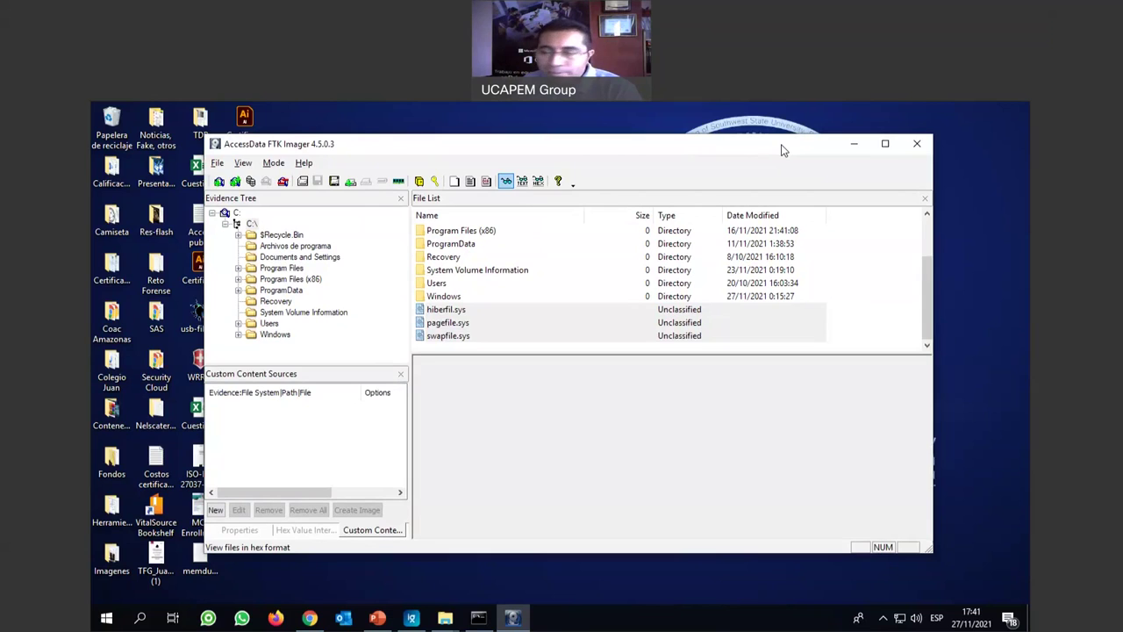
{"action": "left_click_drag", "start_coordinate": [784, 150], "coordinate": [788, 145]}
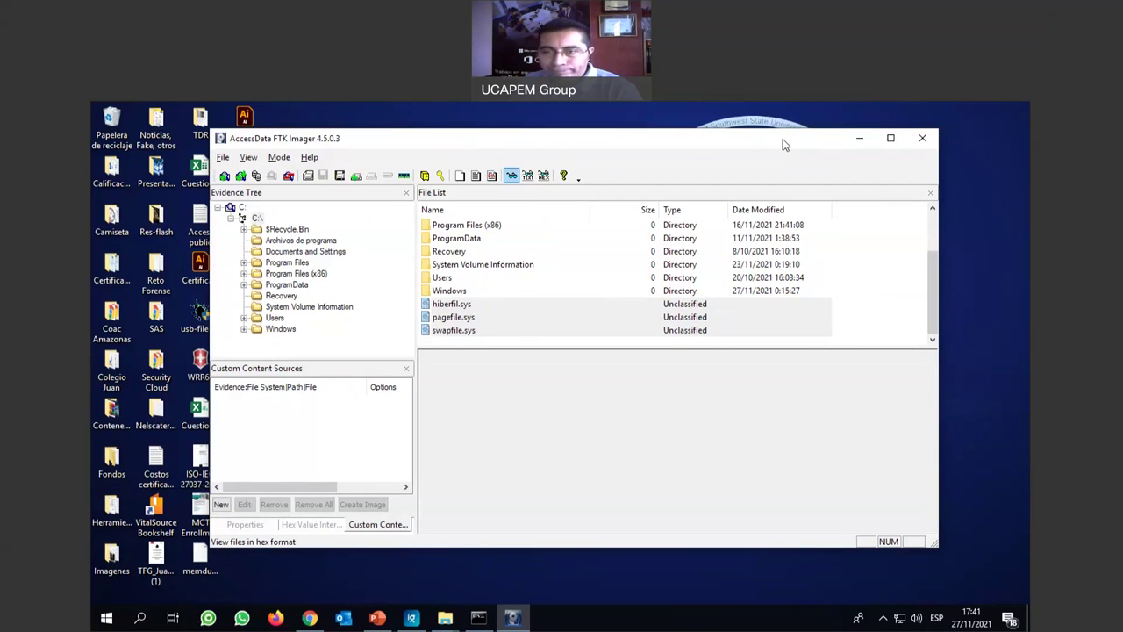
{"action": "left_click_drag", "start_coordinate": [783, 138], "coordinate": [792, 132]}
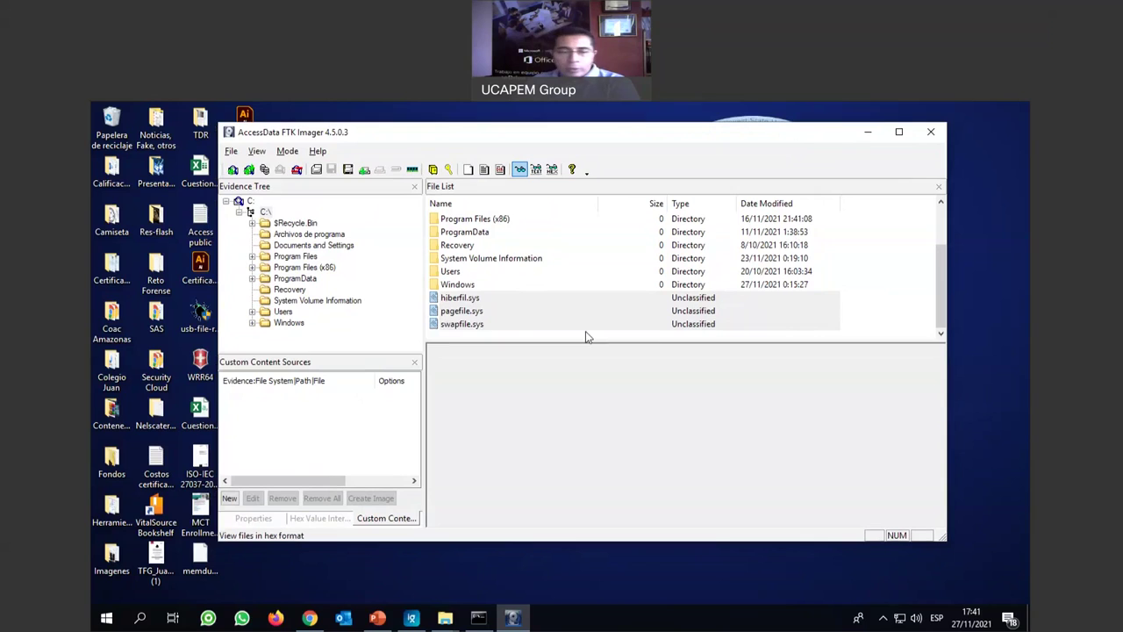
{"action": "left_click", "coordinate": [470, 304]}
{"action": "key", "text": "Down"}
{"action": "key", "text": "Down"}
{"action": "key", "text": "Up"}
{"action": "key", "text": "Up"}
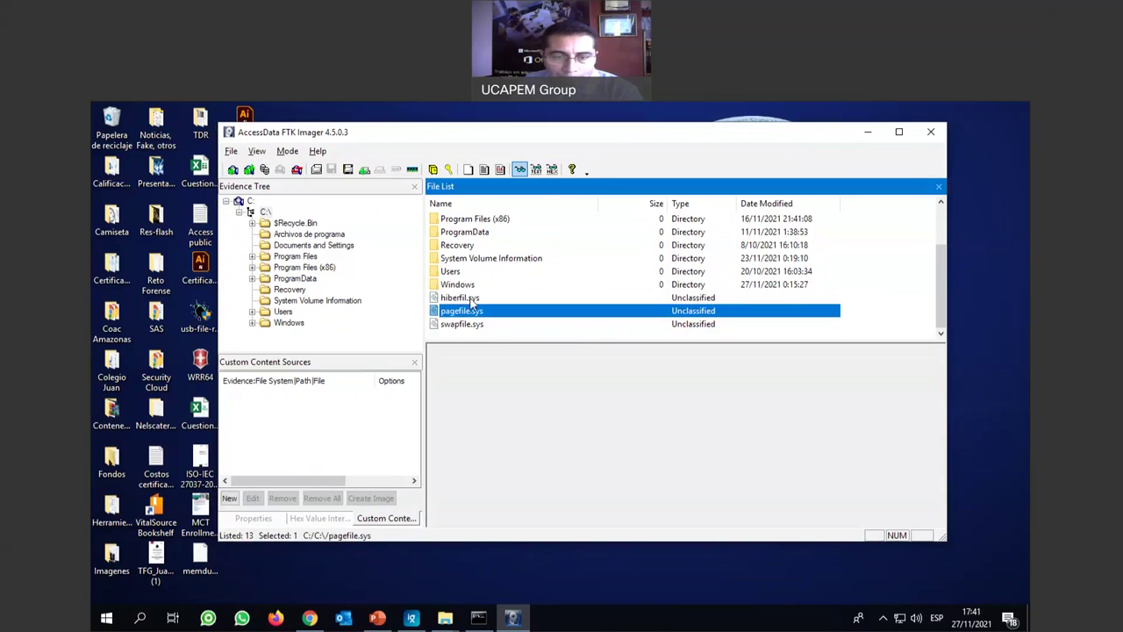
{"action": "left_click", "coordinate": [448, 620]}
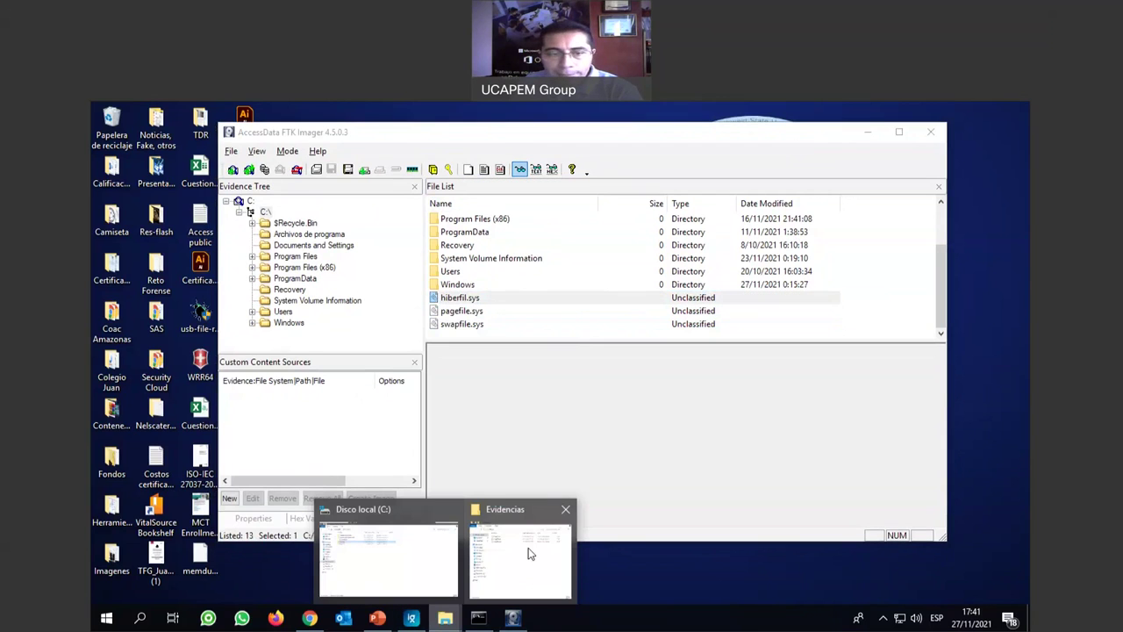
{"action": "left_click", "coordinate": [529, 554]}
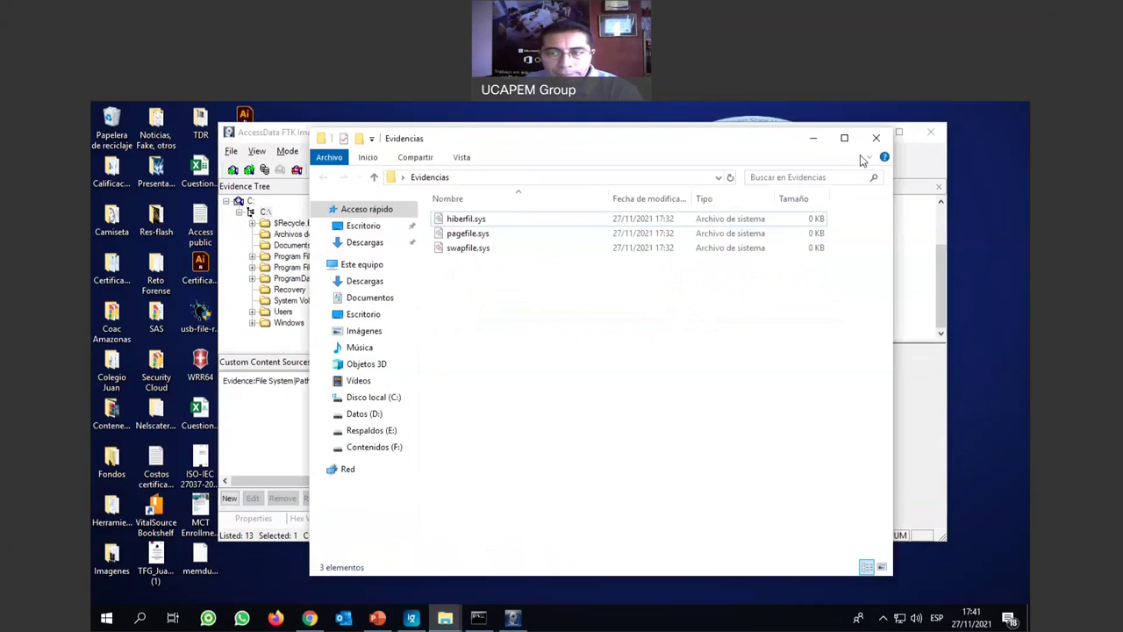
{"action": "left_click", "coordinate": [813, 140]}
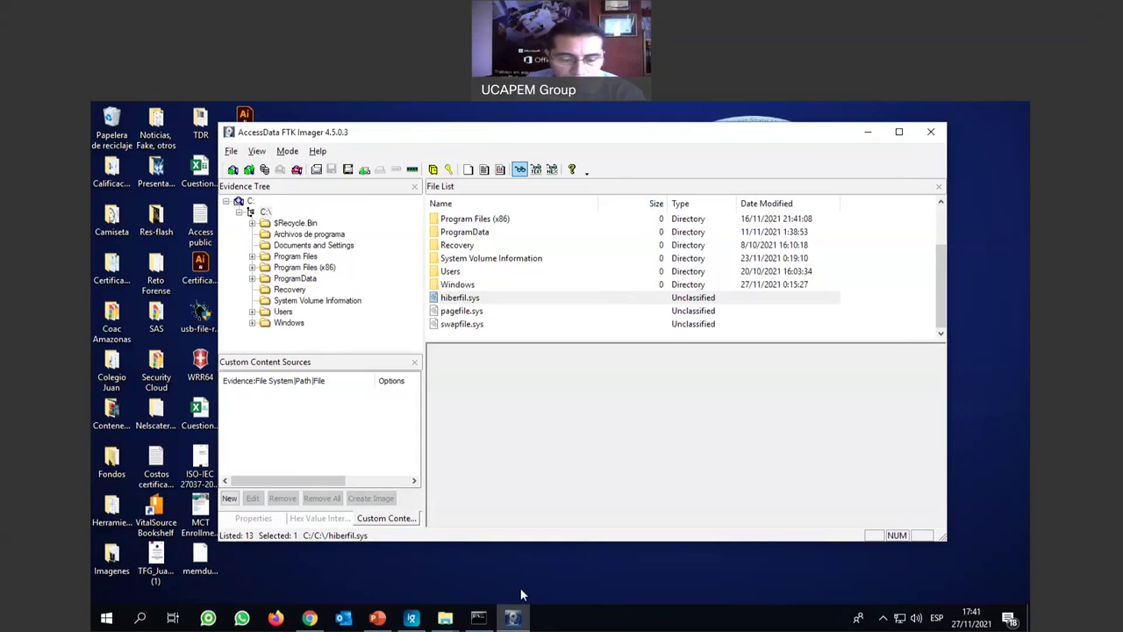
Bring the Disco local (C:) window forward and open Usuarios > UCAPEM Group.
{"action": "left_click", "coordinate": [451, 621]}
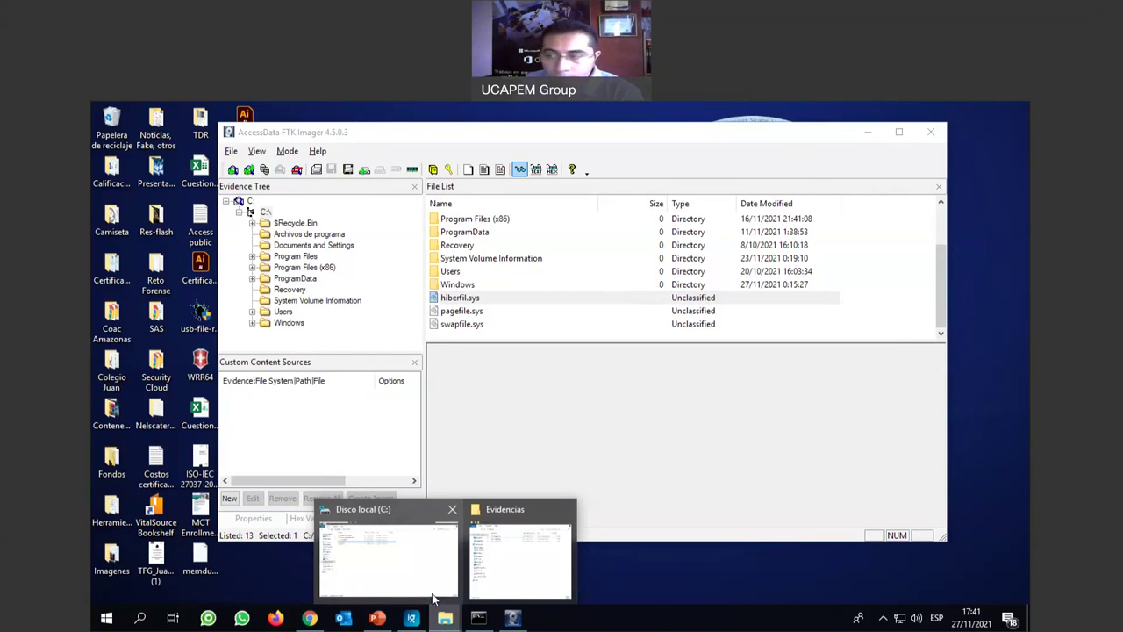
{"action": "left_click", "coordinate": [432, 599]}
{"action": "double_click", "coordinate": [251, 232]}
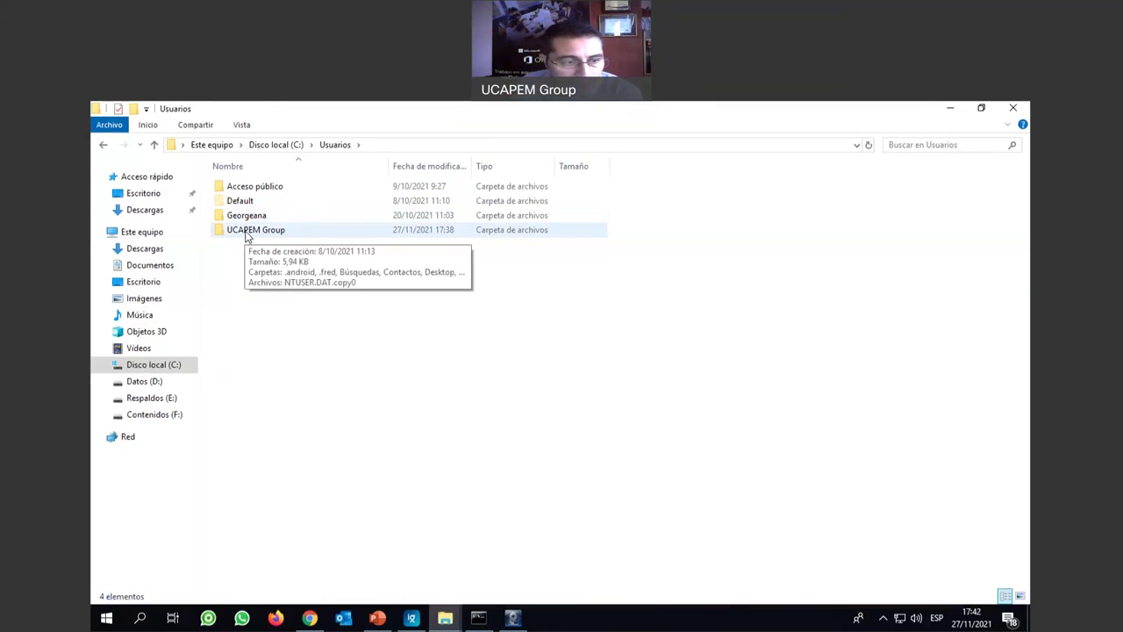
{"action": "double_click", "coordinate": [256, 231]}
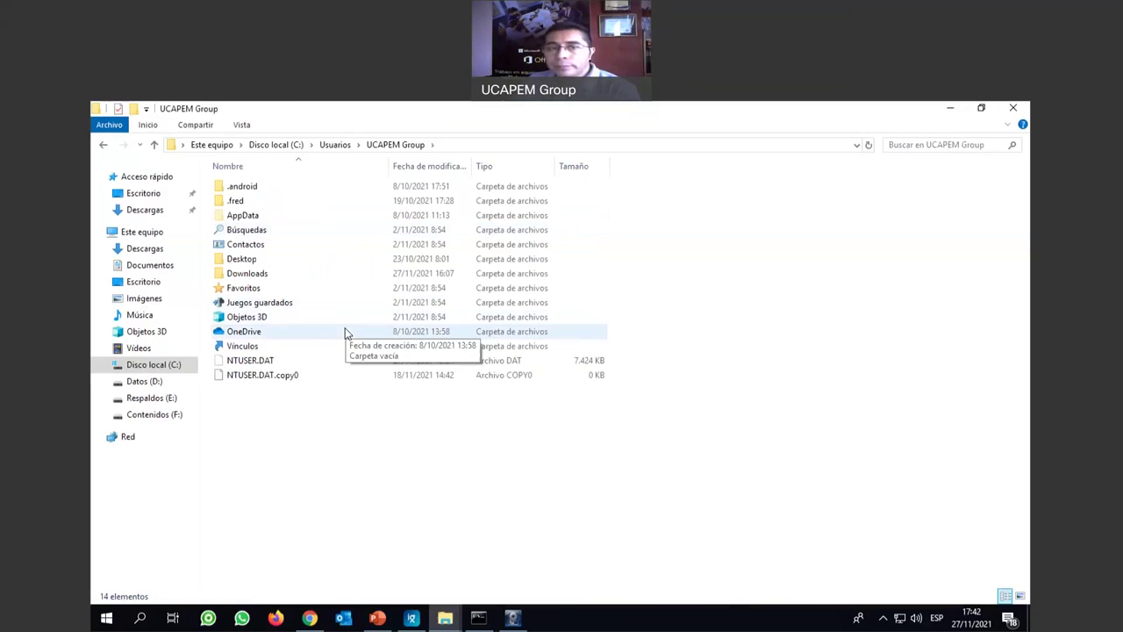
Copy NTUSER.DAT to the clipboard, cancelling an accidental rename along the way.
{"action": "left_click", "coordinate": [238, 364]}
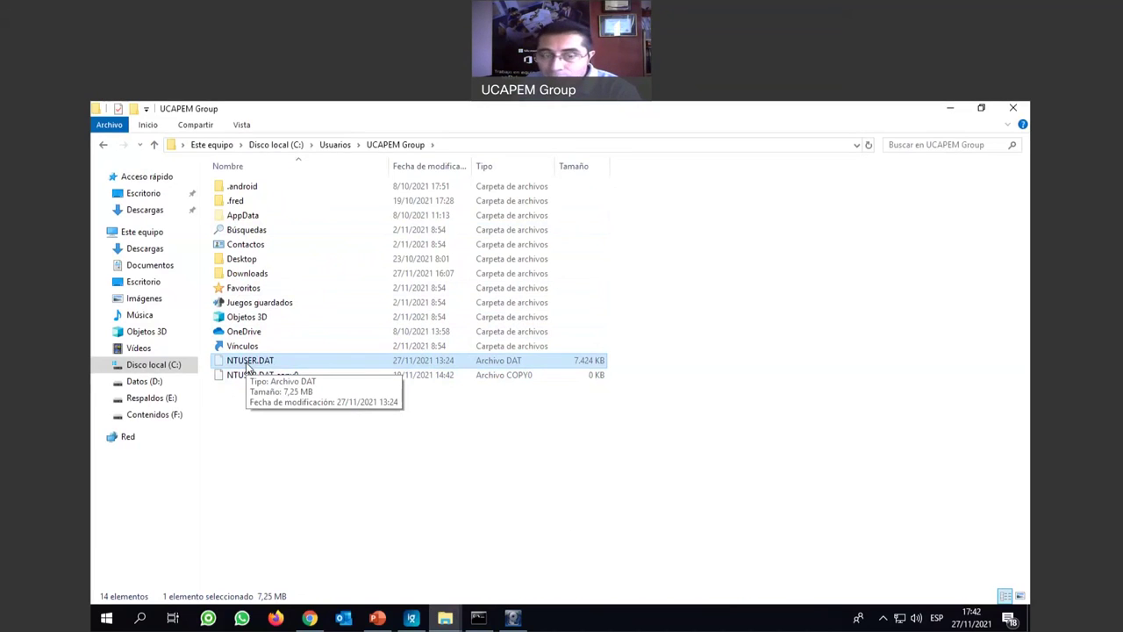
{"action": "left_click", "coordinate": [282, 364]}
{"action": "left_click", "coordinate": [270, 397]}
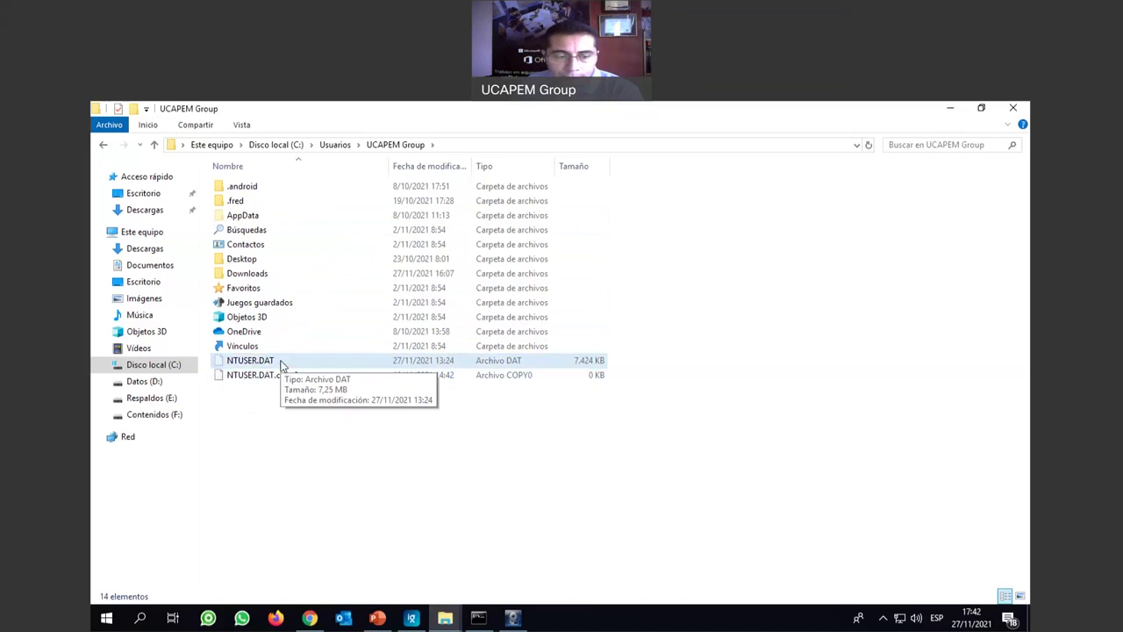
{"action": "right_click", "coordinate": [282, 363]}
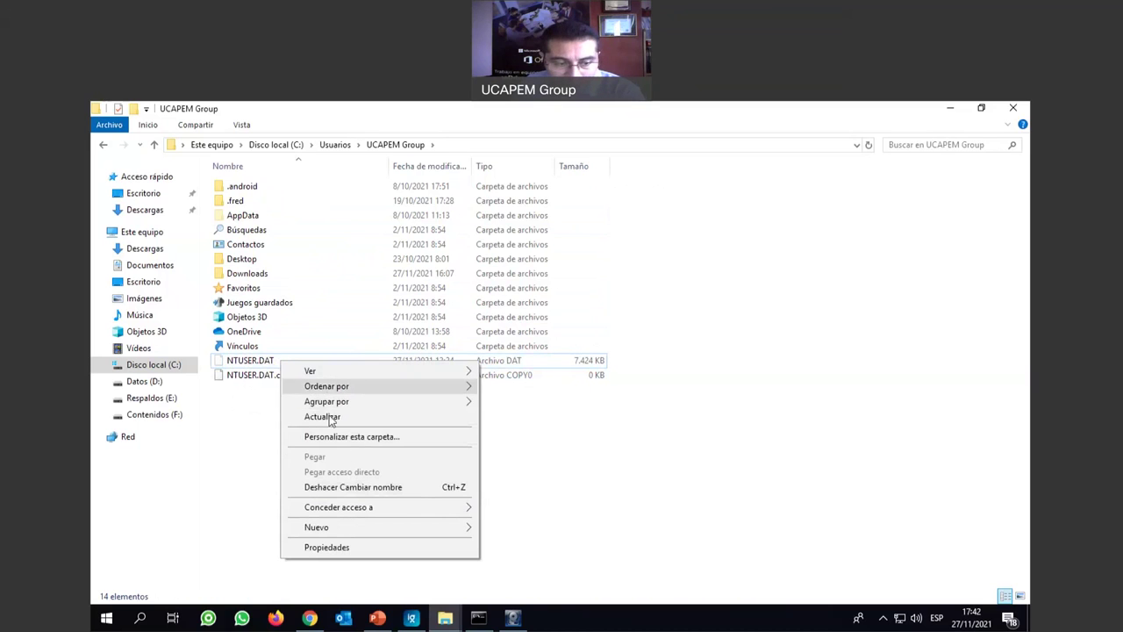
{"action": "left_click", "coordinate": [263, 360]}
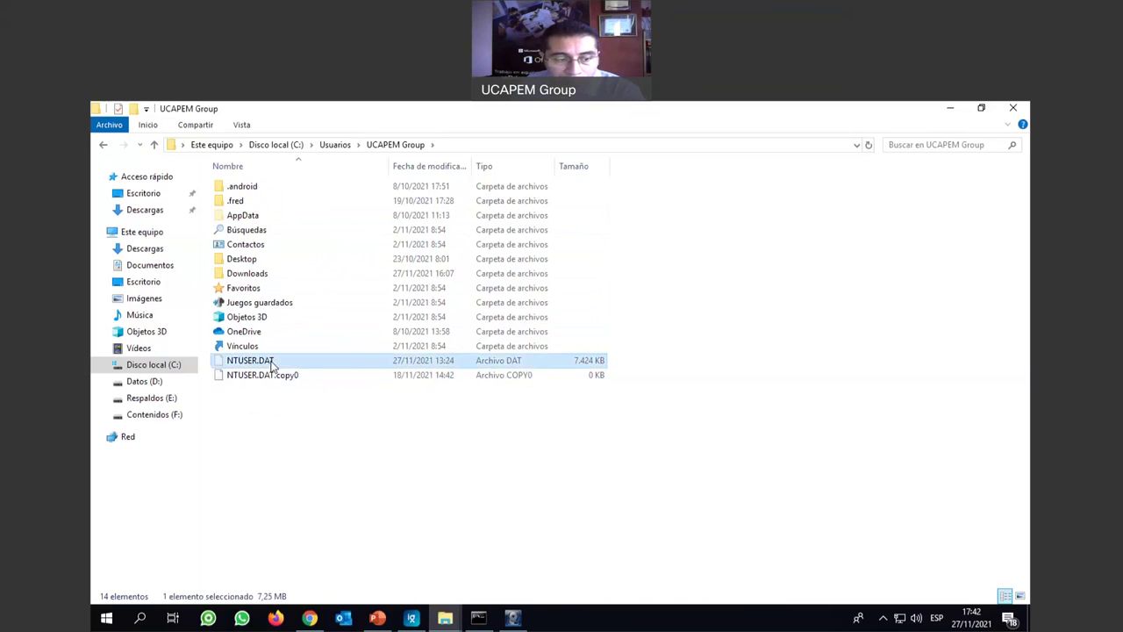
{"action": "right_click", "coordinate": [271, 361]}
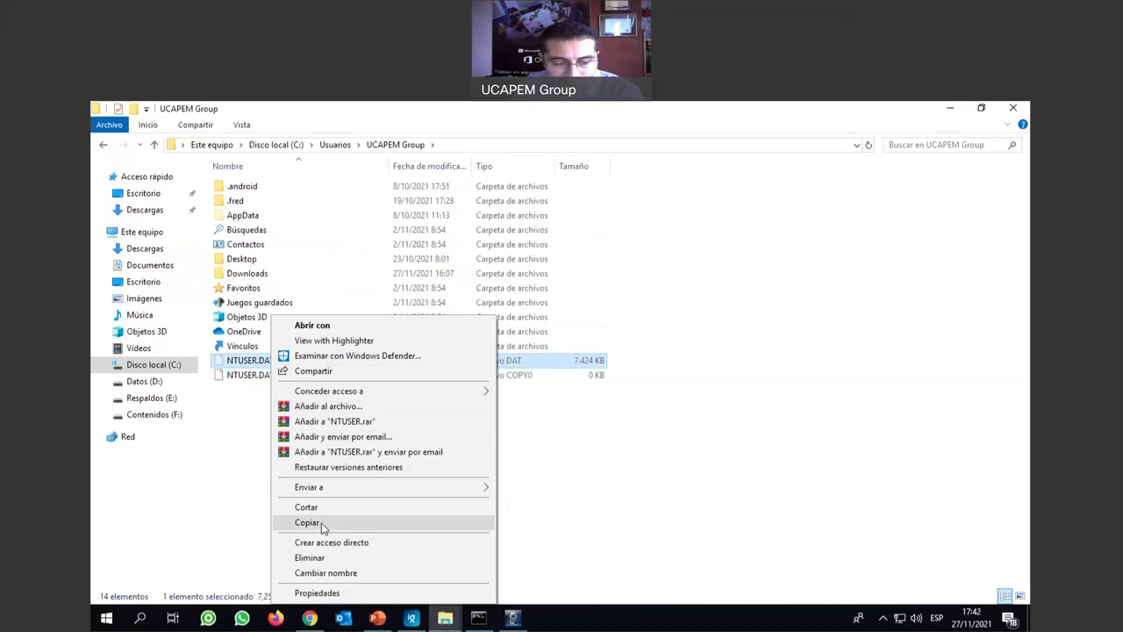
{"action": "left_click", "coordinate": [322, 524]}
{"action": "left_click", "coordinate": [444, 618]}
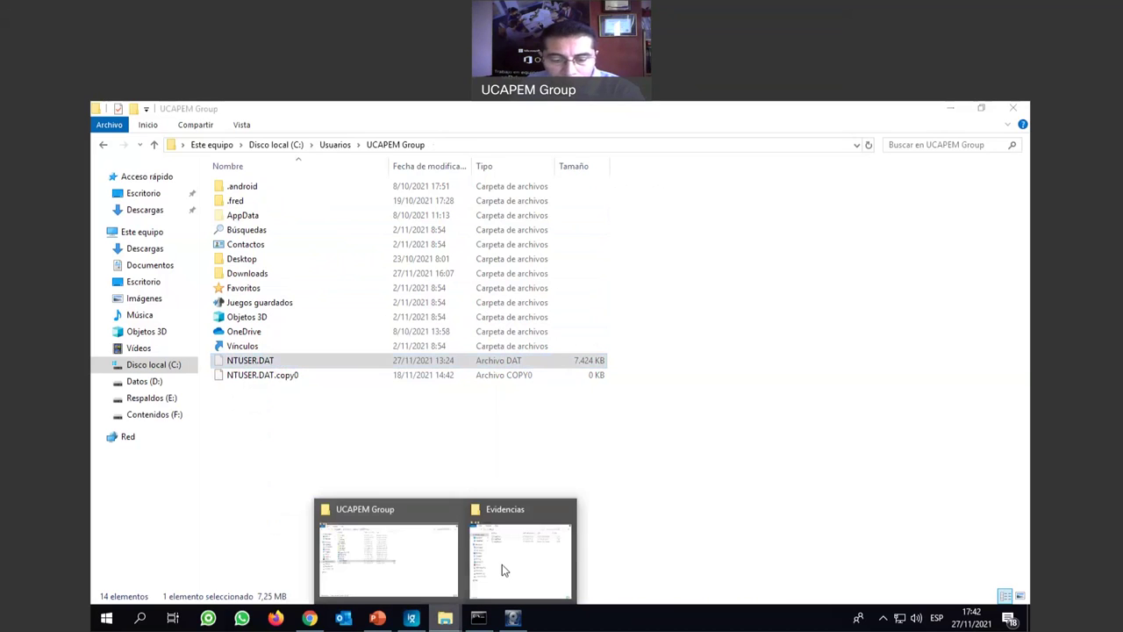
Paste NTUSER.DAT into Evidencias, retry twice, then dismiss the 'Archivo en uso' error.
{"action": "left_click", "coordinate": [506, 569]}
{"action": "right_click", "coordinate": [545, 321]}
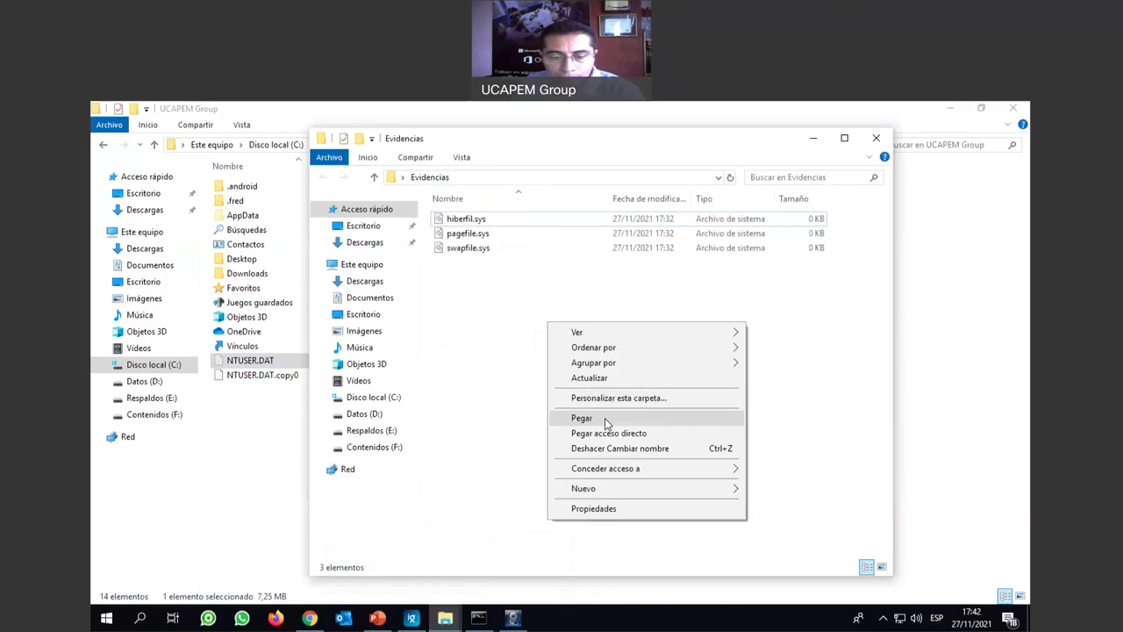
{"action": "left_click", "coordinate": [600, 422]}
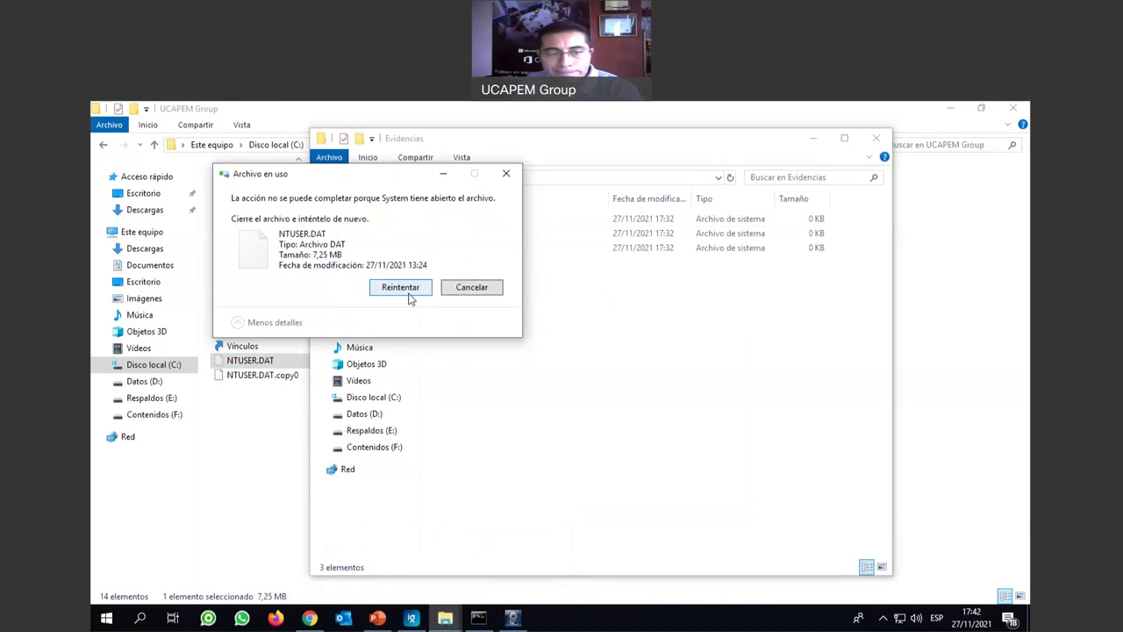
{"action": "left_click", "coordinate": [411, 295]}
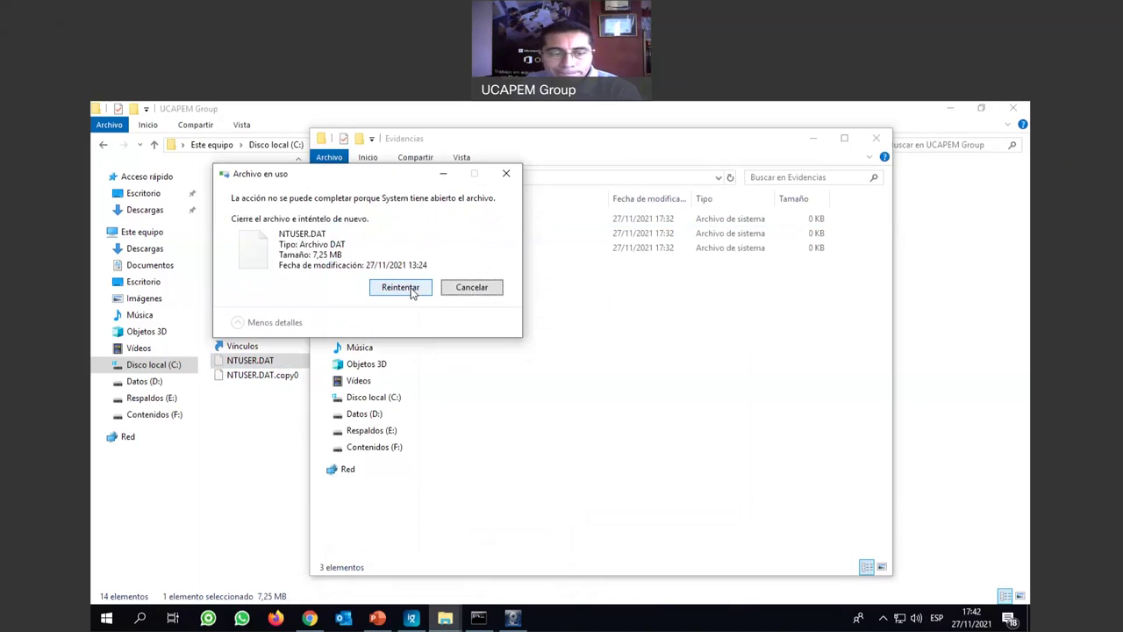
{"action": "left_click", "coordinate": [419, 290]}
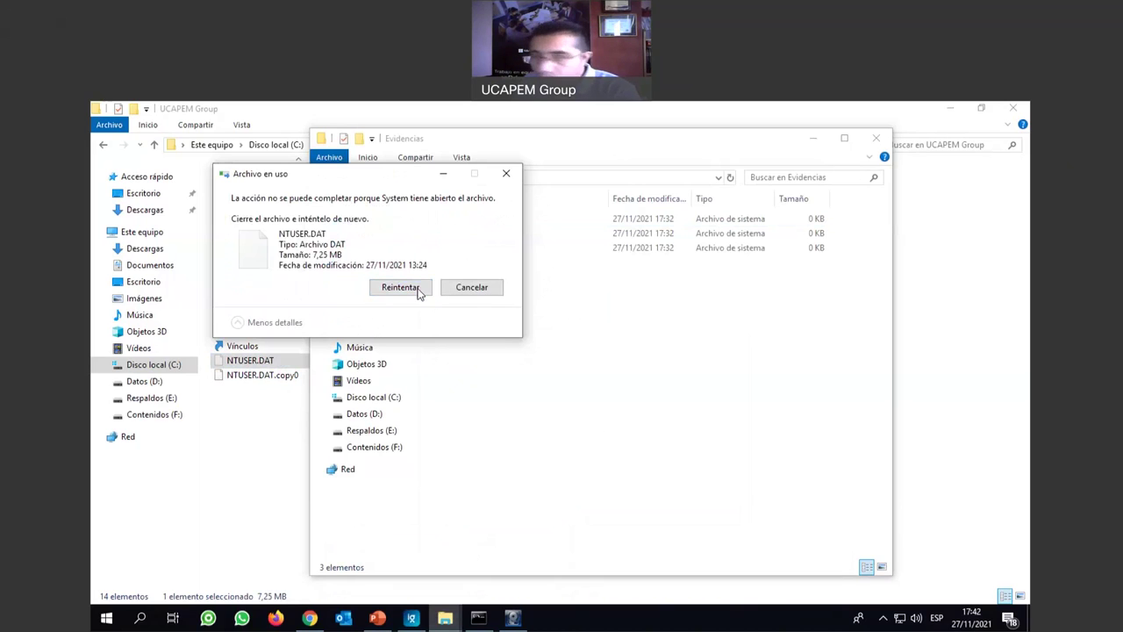
{"action": "left_click", "coordinate": [507, 175]}
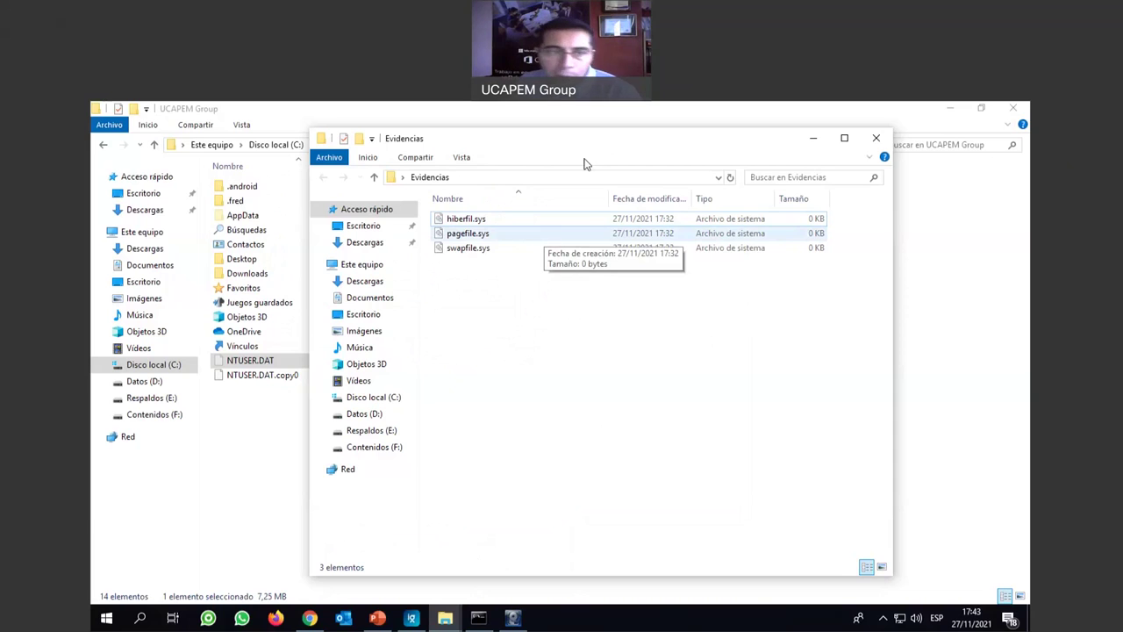
In FTK Imager, open Users > UCAPEM Group and select the NTUSER.DAT hive (7,424).
{"action": "left_click", "coordinate": [516, 625]}
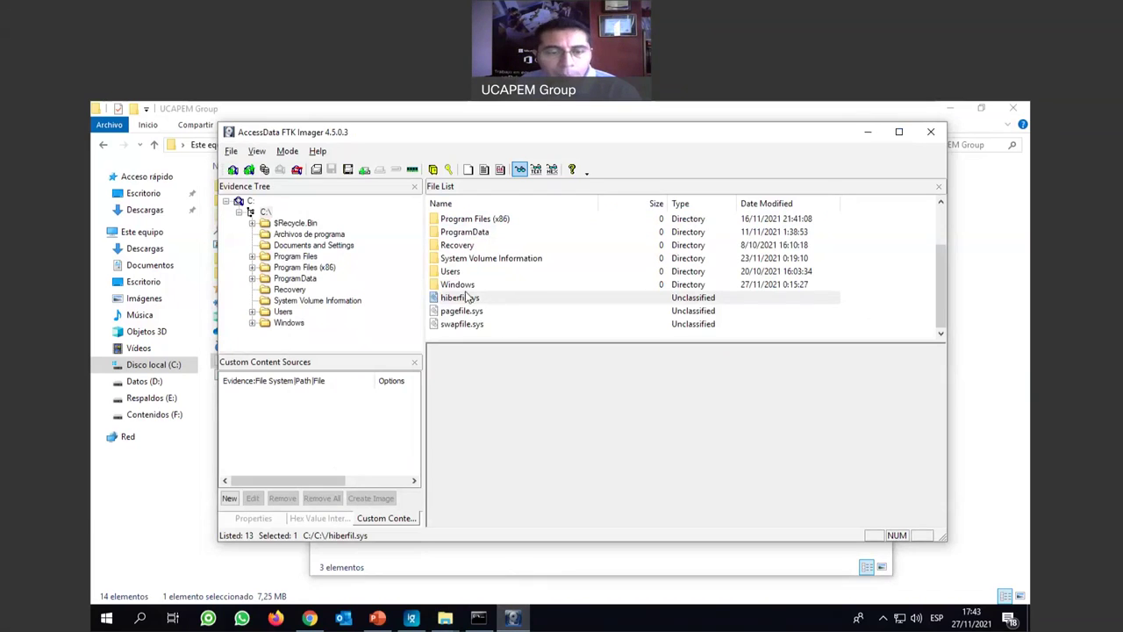
{"action": "double_click", "coordinate": [452, 273]}
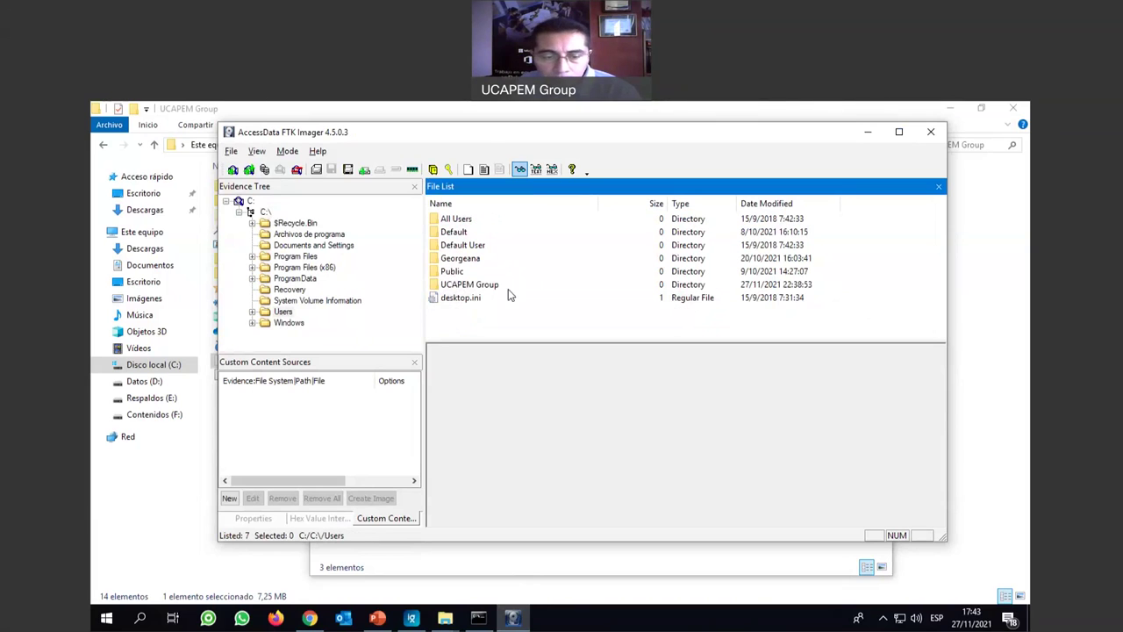
{"action": "double_click", "coordinate": [468, 285]}
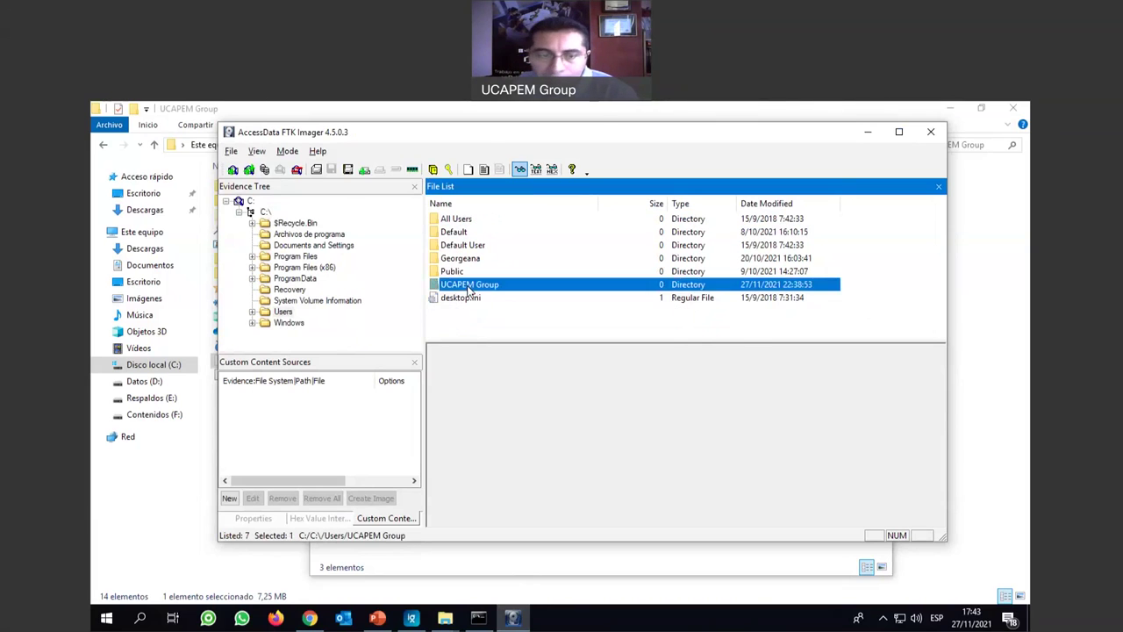
{"action": "scroll", "coordinate": [501, 265], "scroll_direction": "down", "scroll_amount": 3}
{"action": "scroll", "coordinate": [500, 266], "scroll_direction": "down", "scroll_amount": 5}
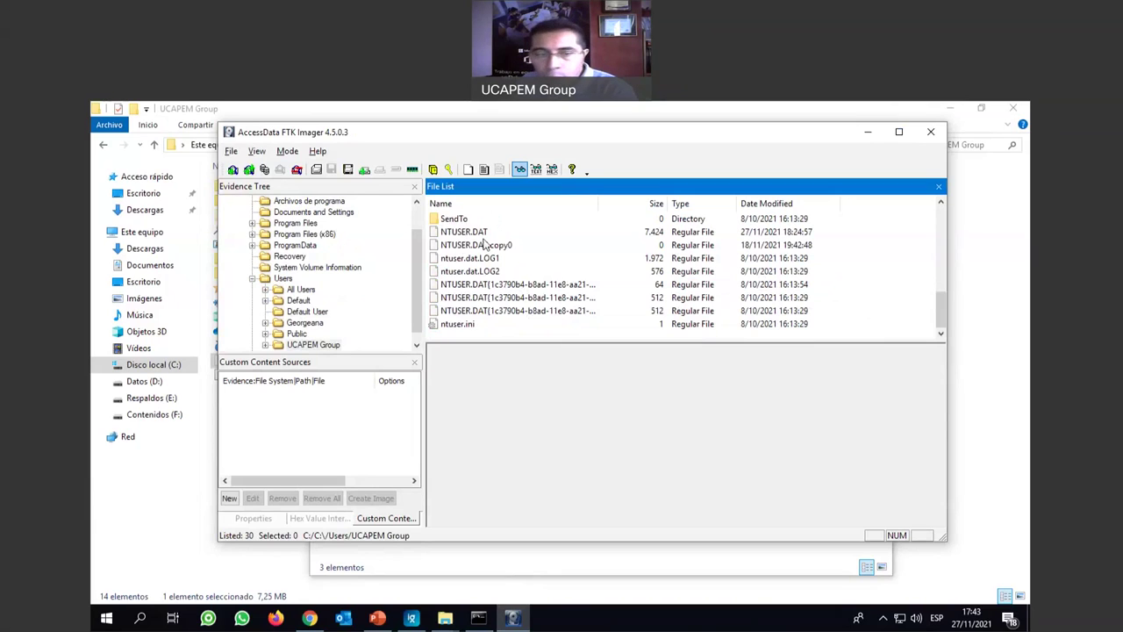
{"action": "left_click", "coordinate": [455, 233]}
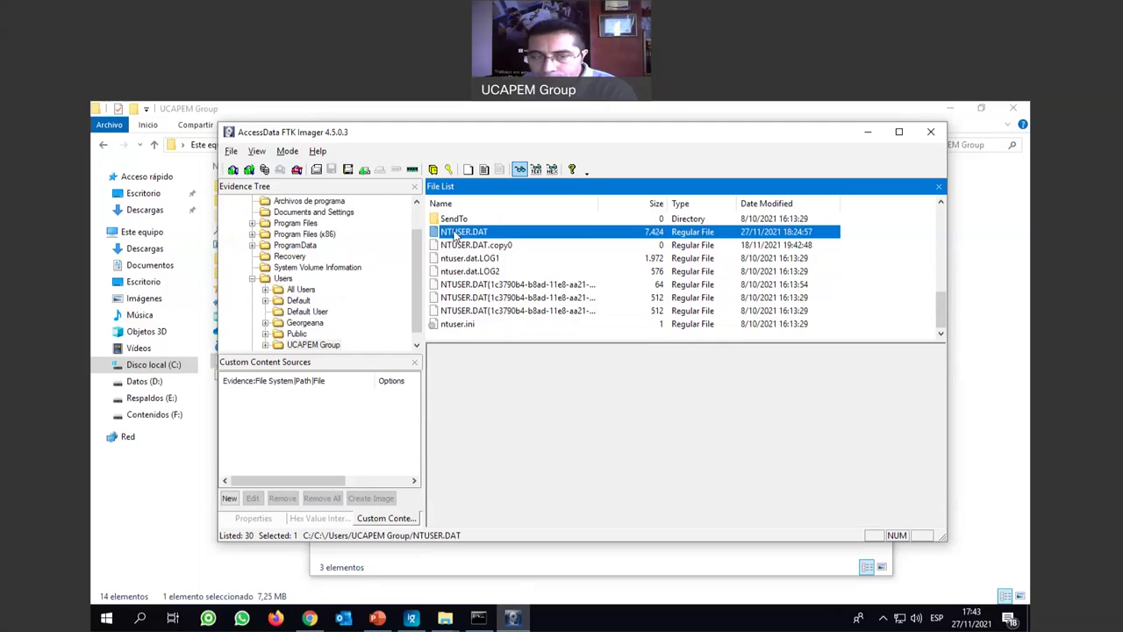
Export NTUSER.DAT to Evidencias, dismiss the 0-bytes-copied error report, and close FTK Imager.
{"action": "right_click", "coordinate": [469, 233]}
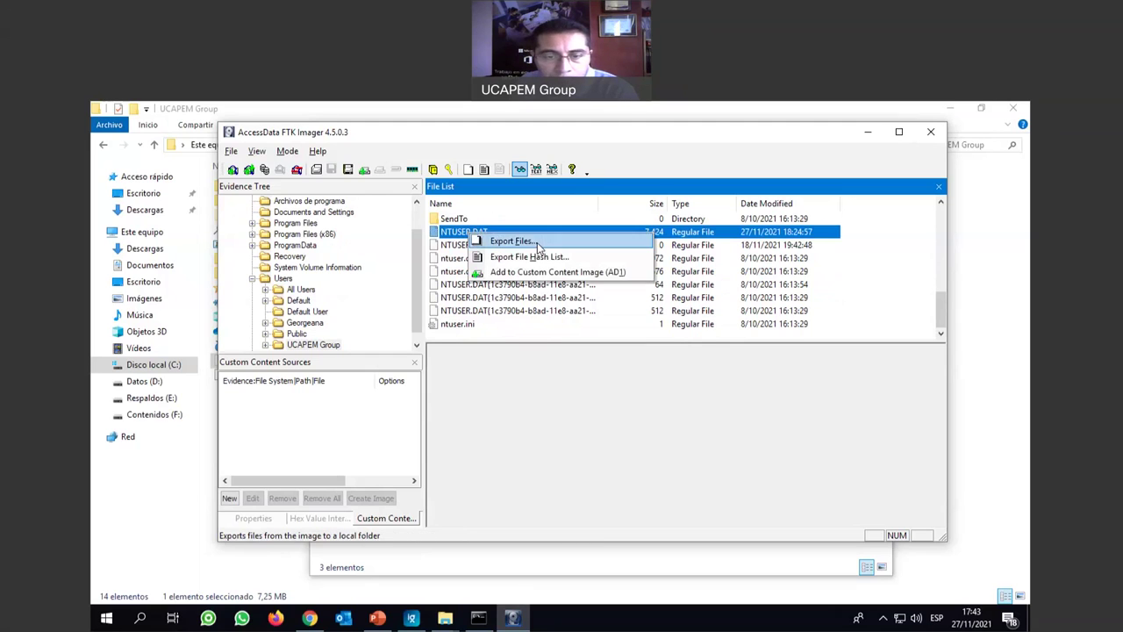
{"action": "left_click", "coordinate": [538, 245]}
{"action": "scroll", "coordinate": [605, 329], "scroll_direction": "down", "scroll_amount": 2}
{"action": "scroll", "coordinate": [603, 331], "scroll_direction": "down", "scroll_amount": 1}
{"action": "left_click", "coordinate": [537, 362]}
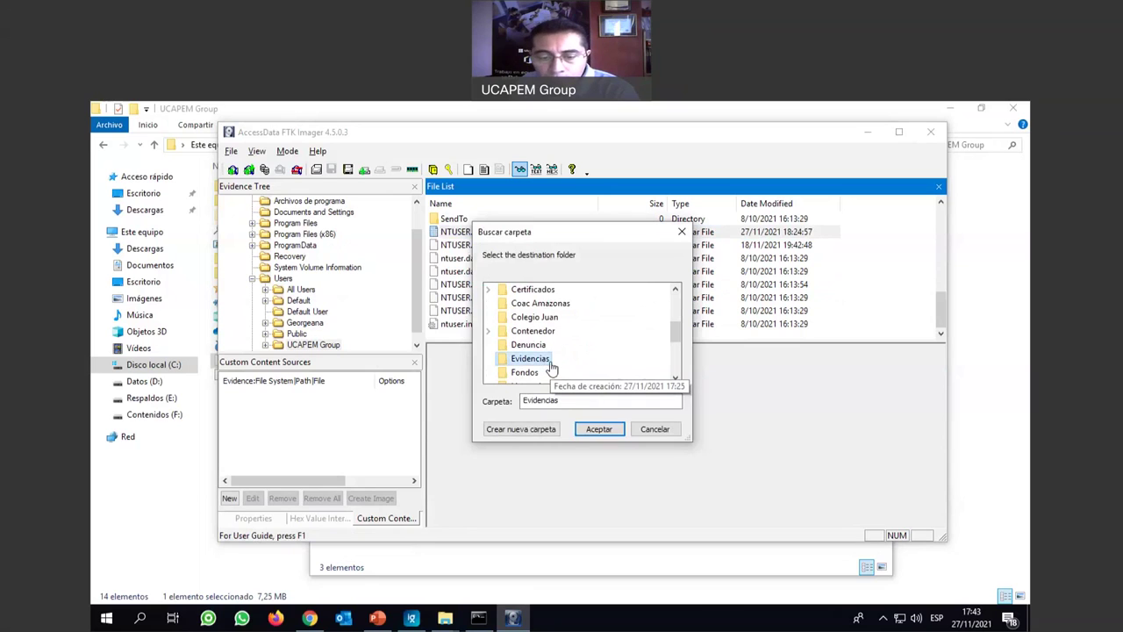
{"action": "left_click", "coordinate": [599, 430]}
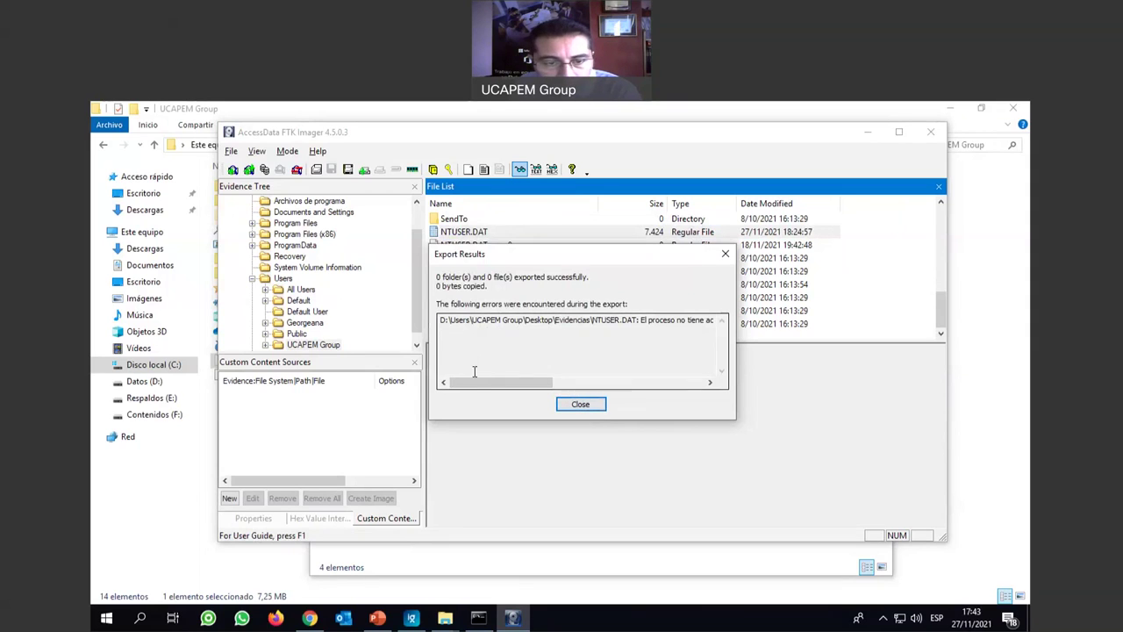
{"action": "mouse_move", "coordinate": [476, 383]}
{"action": "left_mouse_down"}
{"action": "mouse_move", "coordinate": [589, 370]}
{"action": "mouse_move", "coordinate": [677, 385]}
{"action": "mouse_move", "coordinate": [491, 381]}
{"action": "left_mouse_up"}
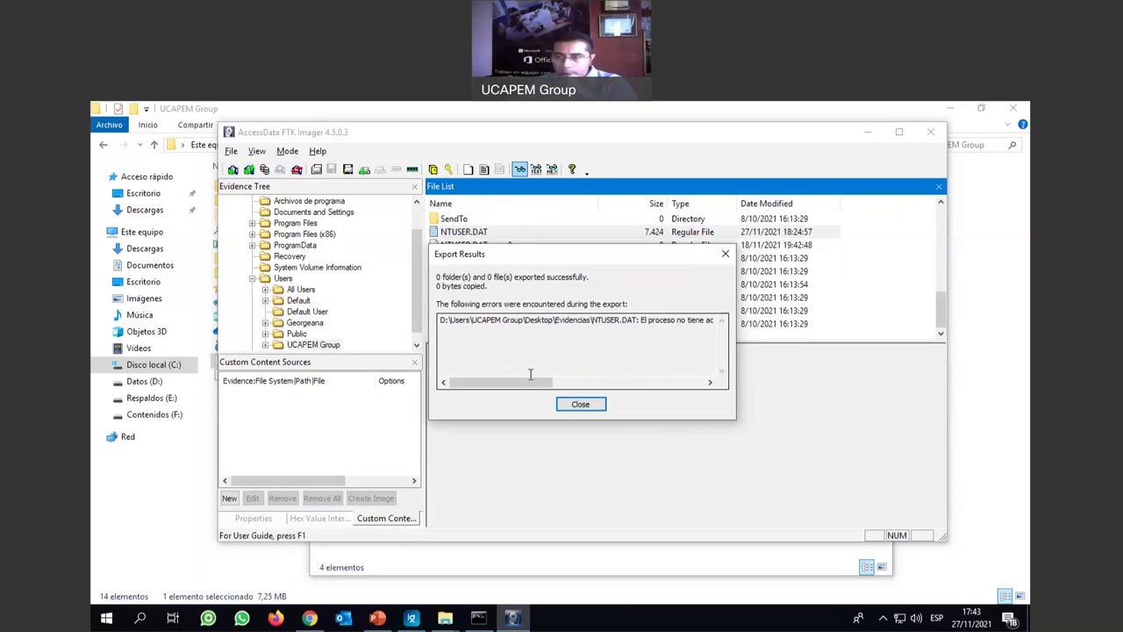
{"action": "left_click", "coordinate": [593, 406]}
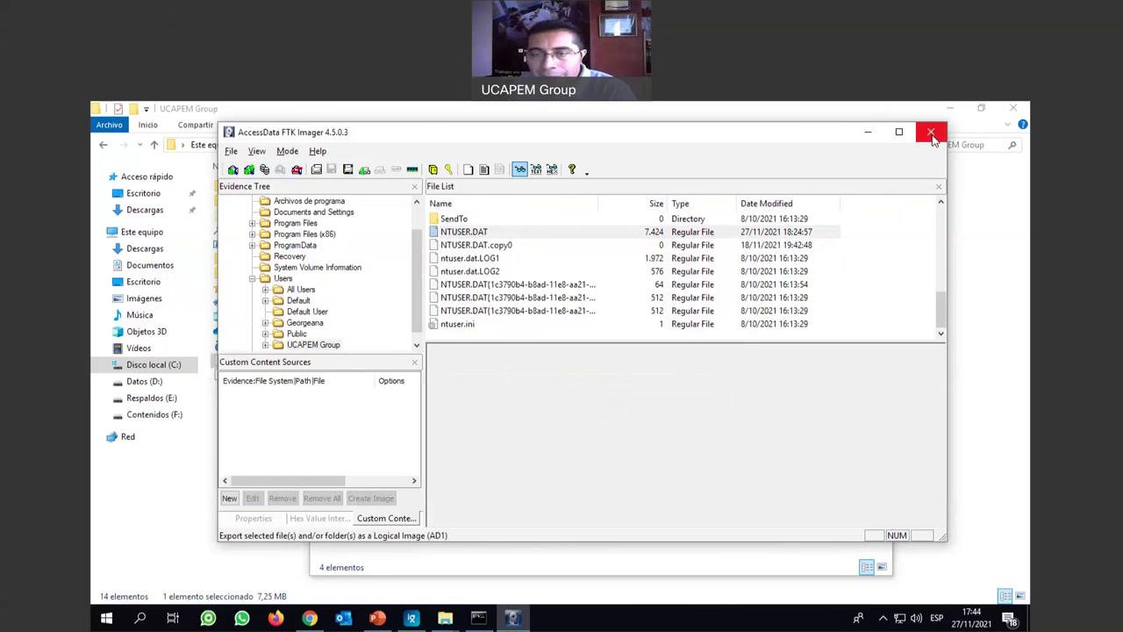
{"action": "left_click", "coordinate": [931, 134]}
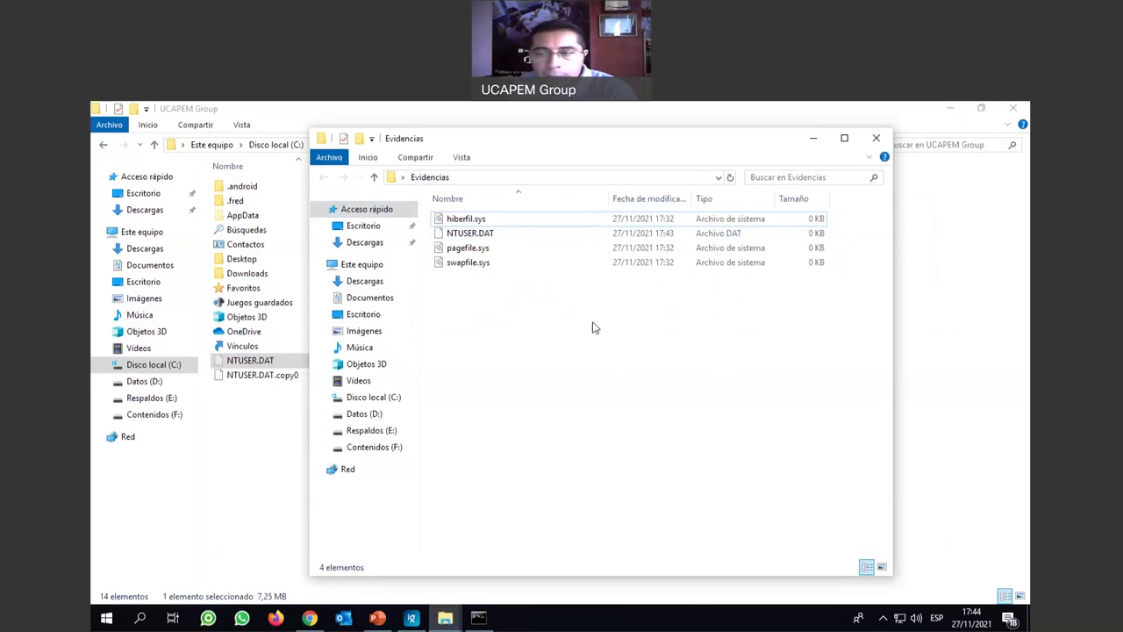
Close the UCAPEM Group folder window, the leftover terminal and the Evidencias window.
{"action": "left_click", "coordinate": [962, 130]}
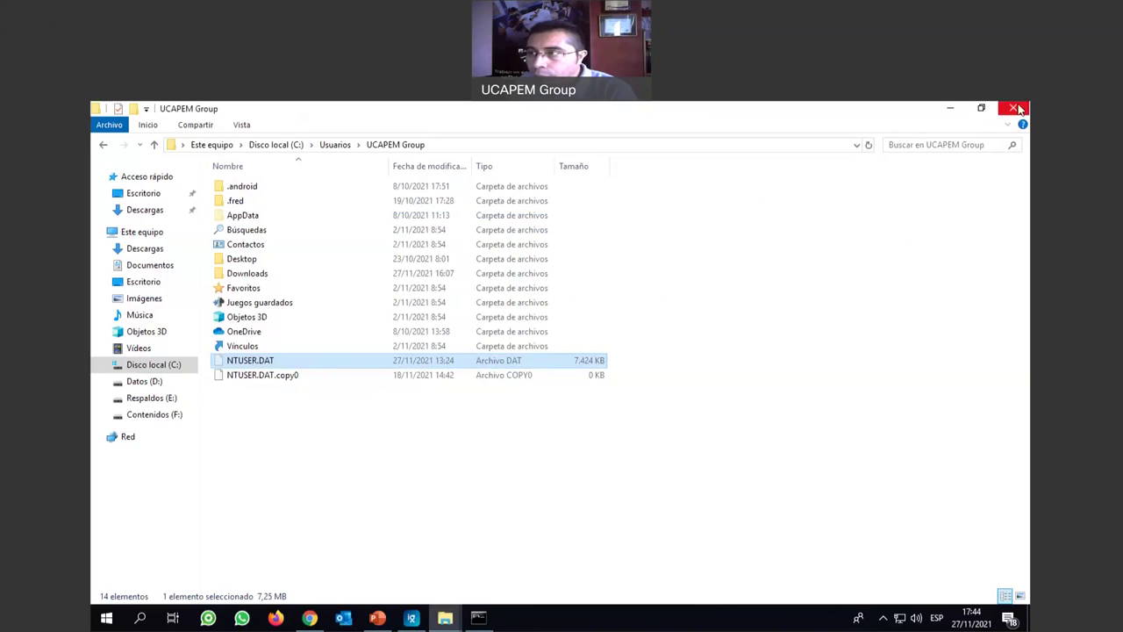
{"action": "left_click", "coordinate": [1012, 107]}
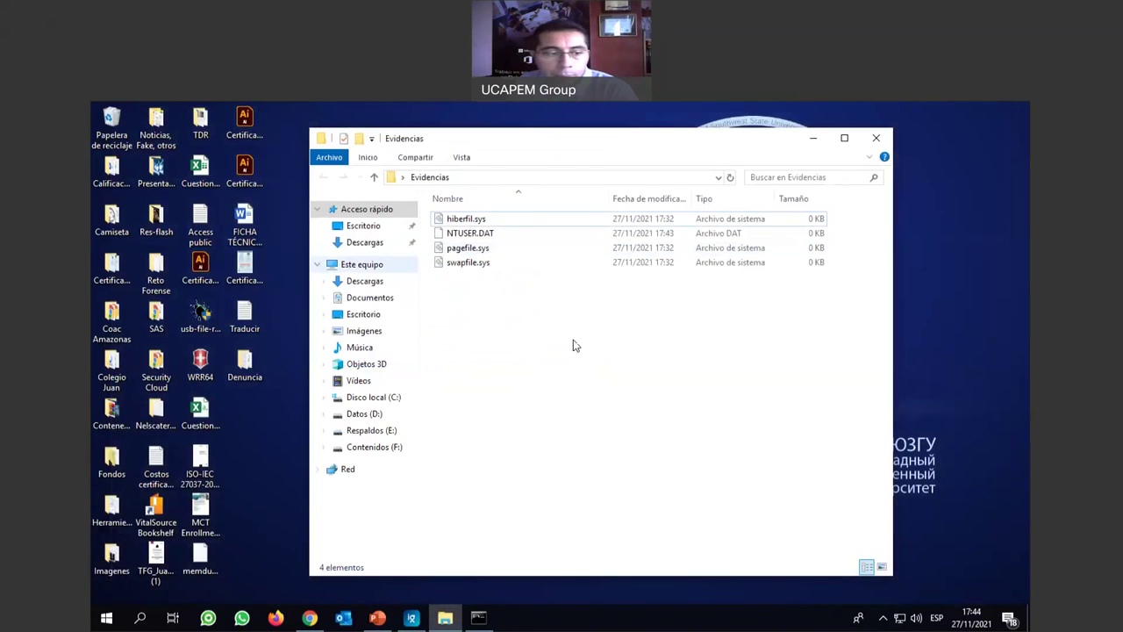
{"action": "left_click", "coordinate": [480, 619]}
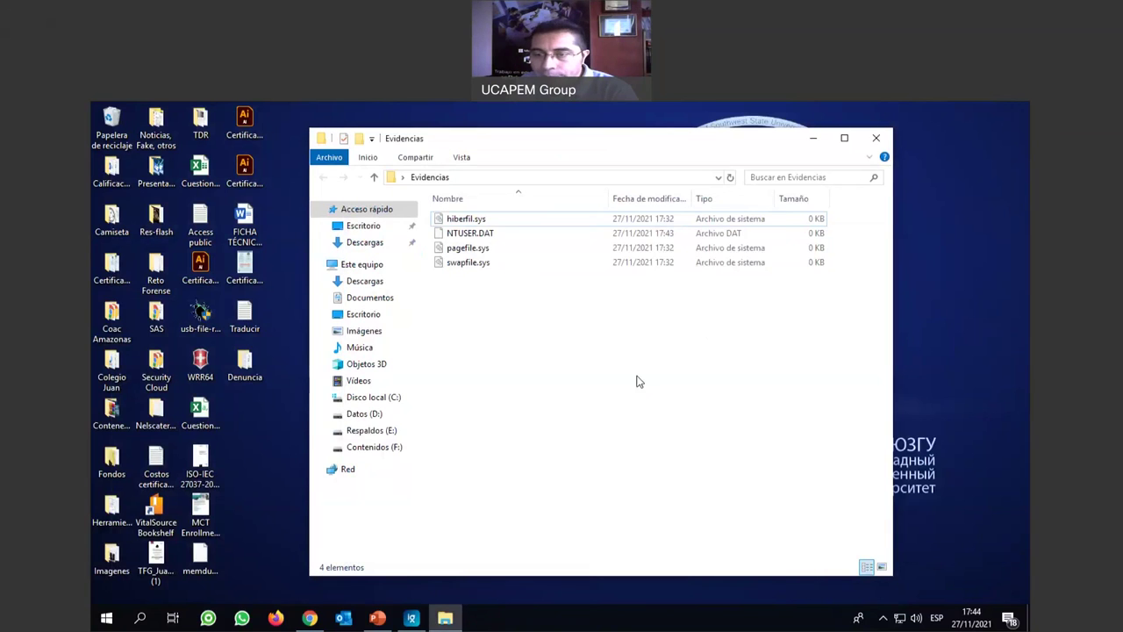
{"action": "left_click", "coordinate": [875, 138]}
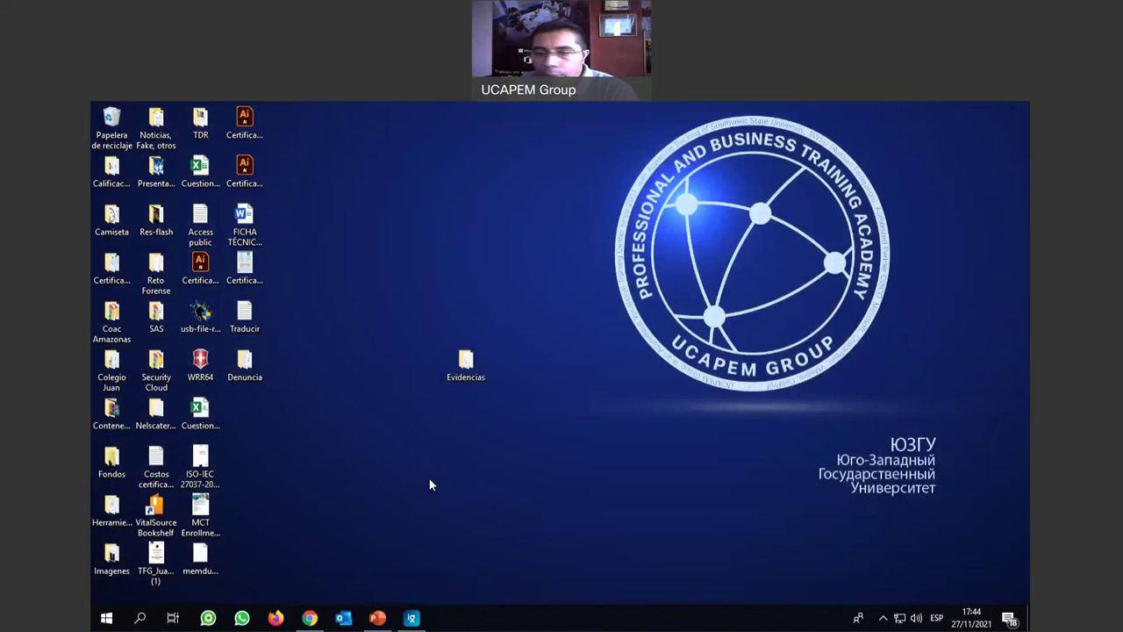
Check the desktop Evidencias folder's properties, confirm its four 0 KB files including NTUSER.DAT, and close it.
{"action": "double_click", "coordinate": [470, 372]}
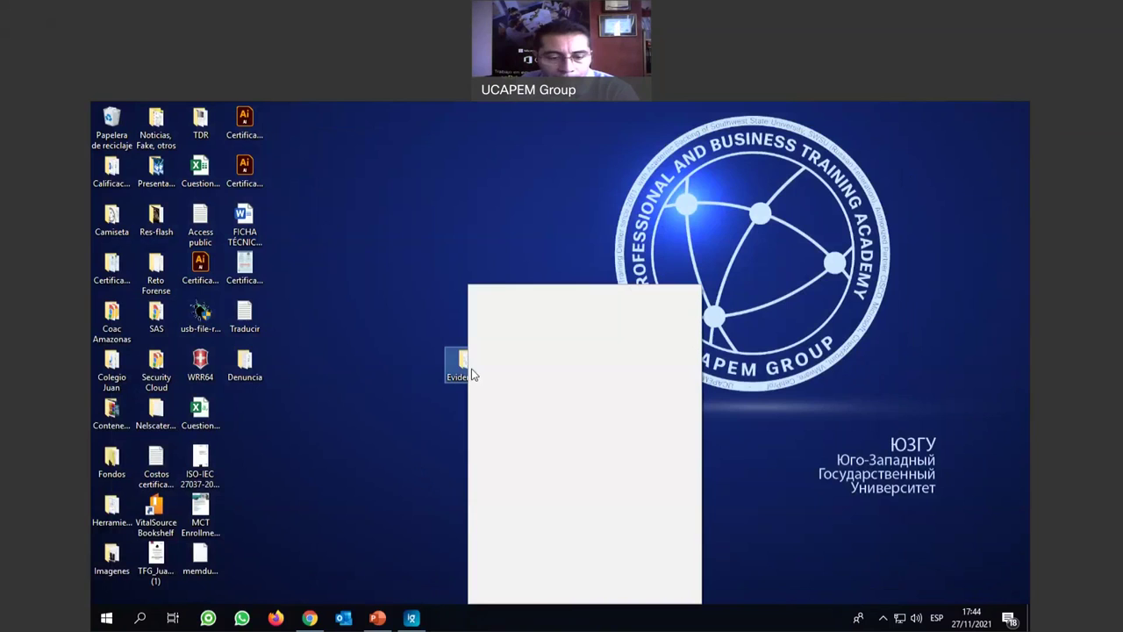
{"action": "left_click", "coordinate": [535, 595]}
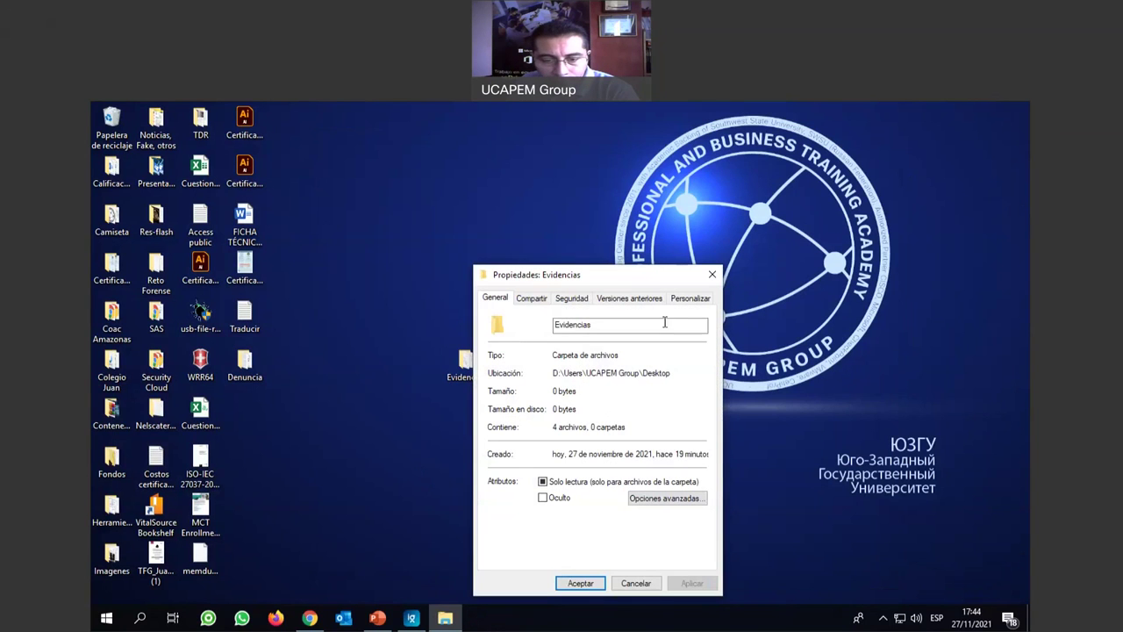
{"action": "left_click", "coordinate": [579, 584]}
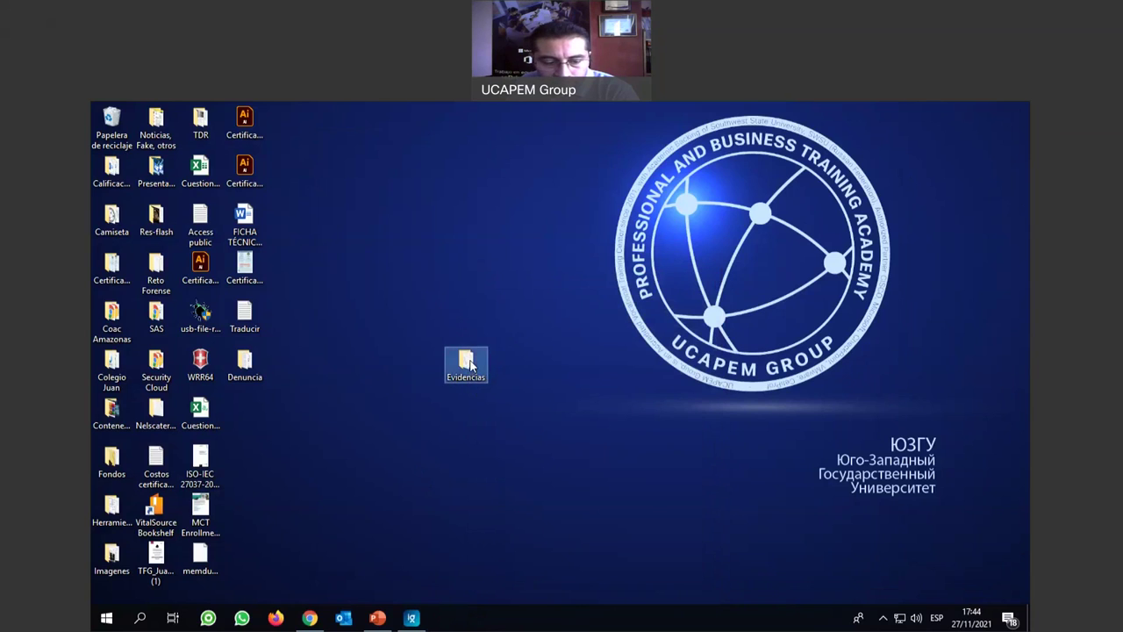
{"action": "double_click", "coordinate": [467, 363]}
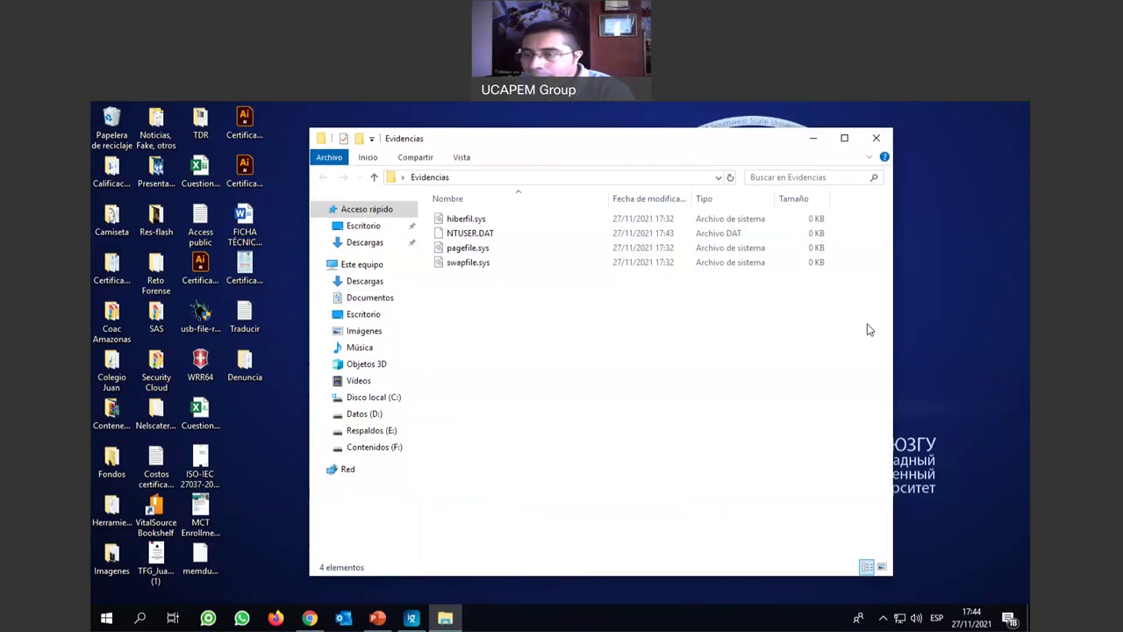
{"action": "left_click", "coordinate": [554, 261]}
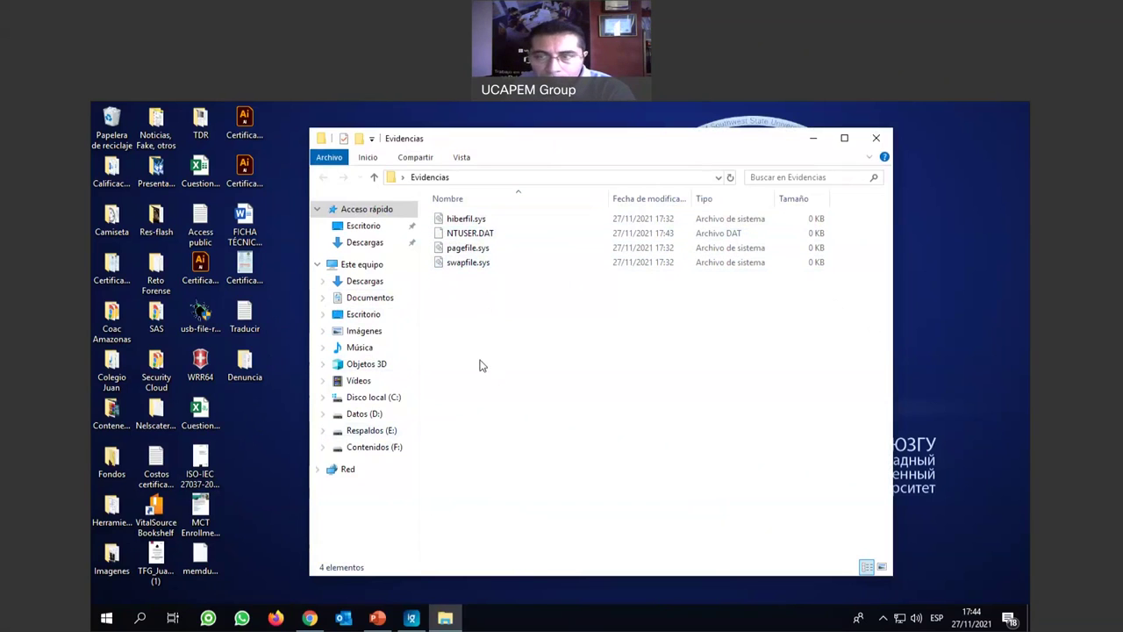
{"action": "left_click", "coordinate": [876, 138]}
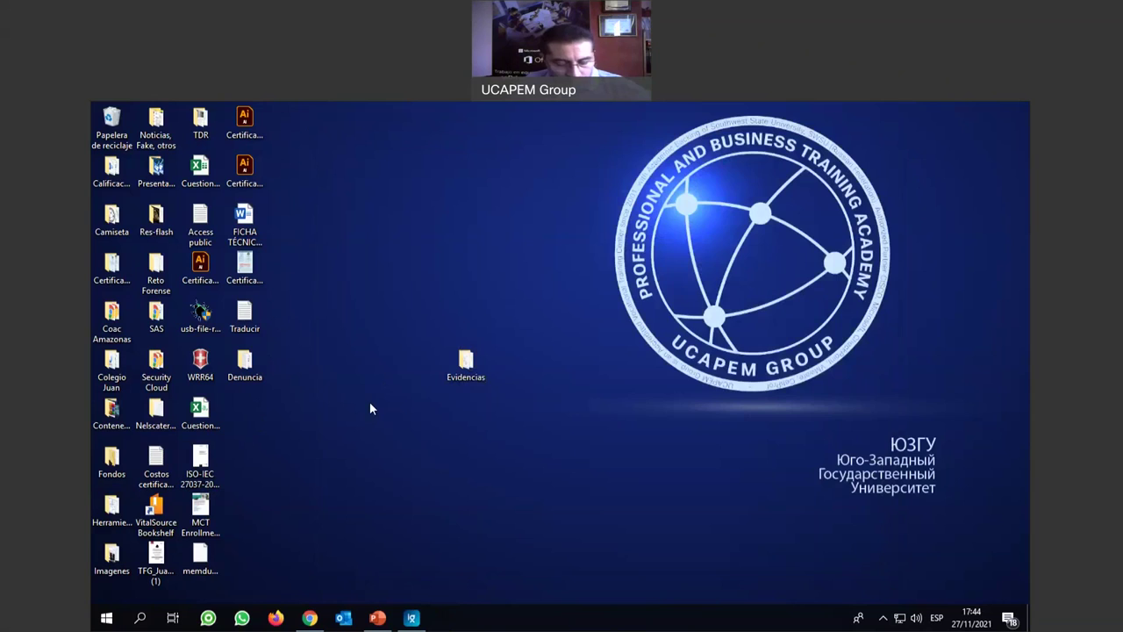
Create a new folder named Evidencias on the Contenidos (F:) drive.
{"action": "key", "text": "super+e"}
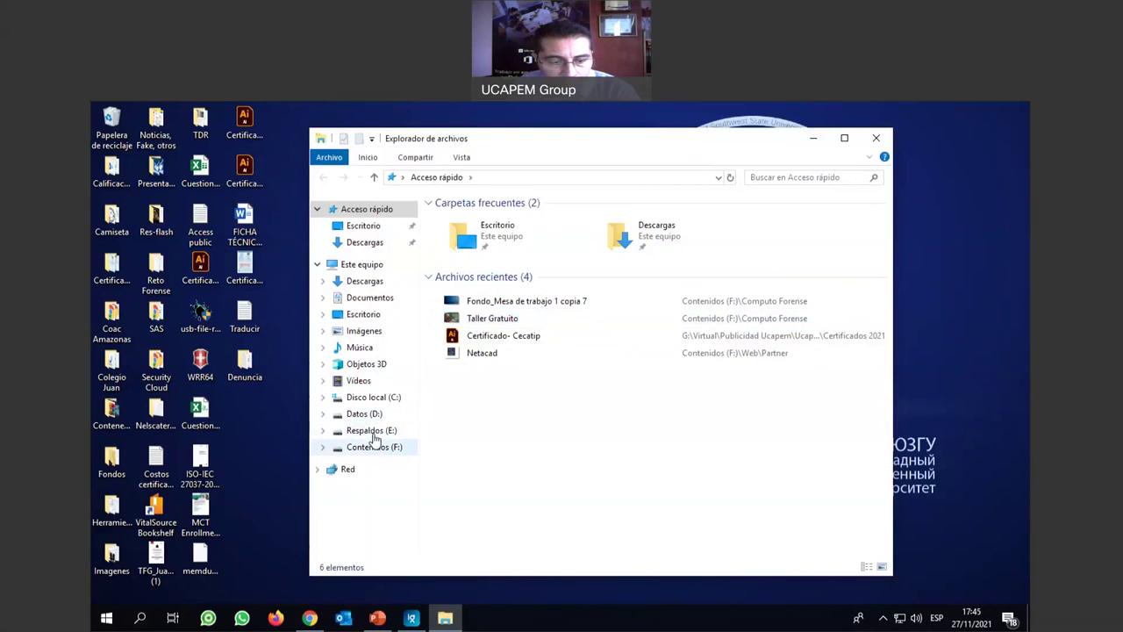
{"action": "left_click", "coordinate": [394, 454]}
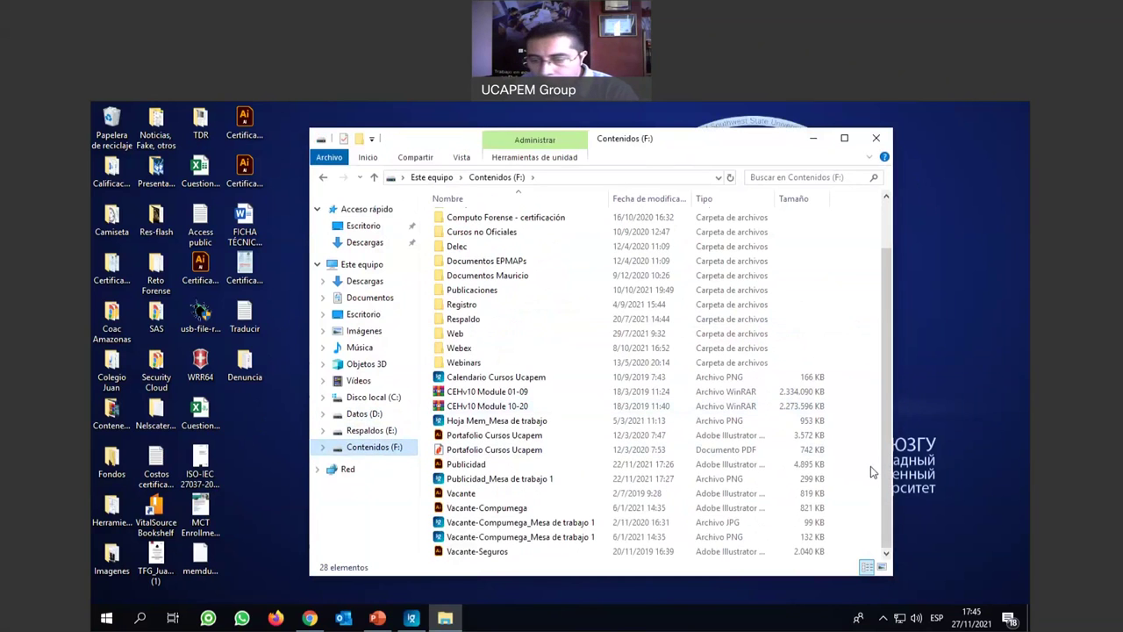
{"action": "right_click", "coordinate": [867, 466]}
{"action": "mouse_move", "coordinate": [879, 435]}
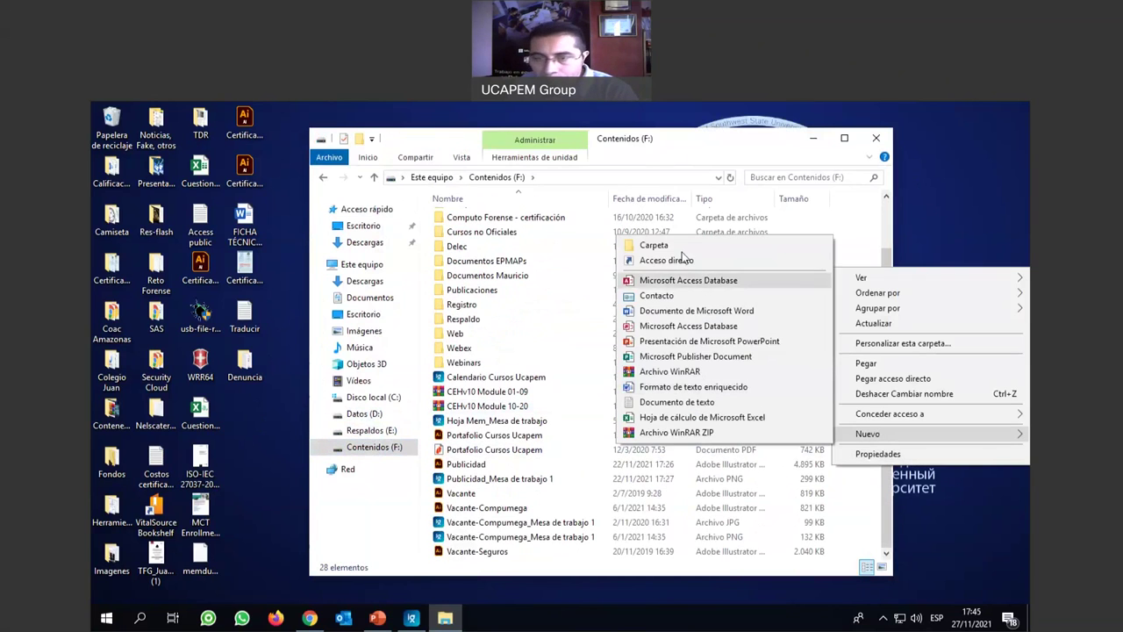
{"action": "left_click", "coordinate": [697, 252]}
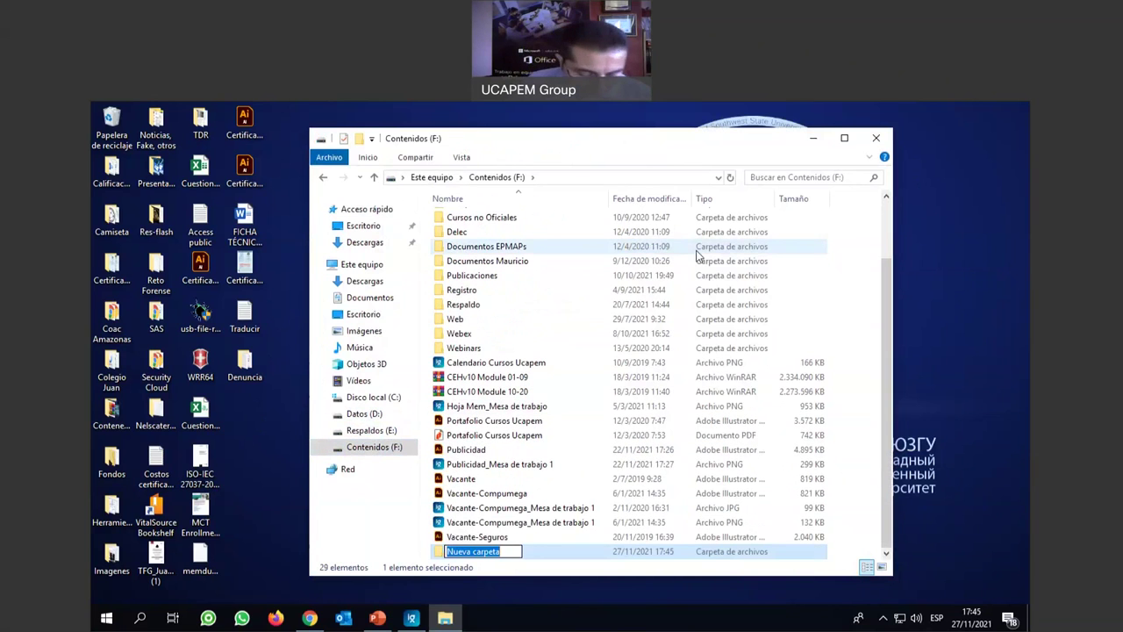
{"action": "type", "text": "Evidencias"}
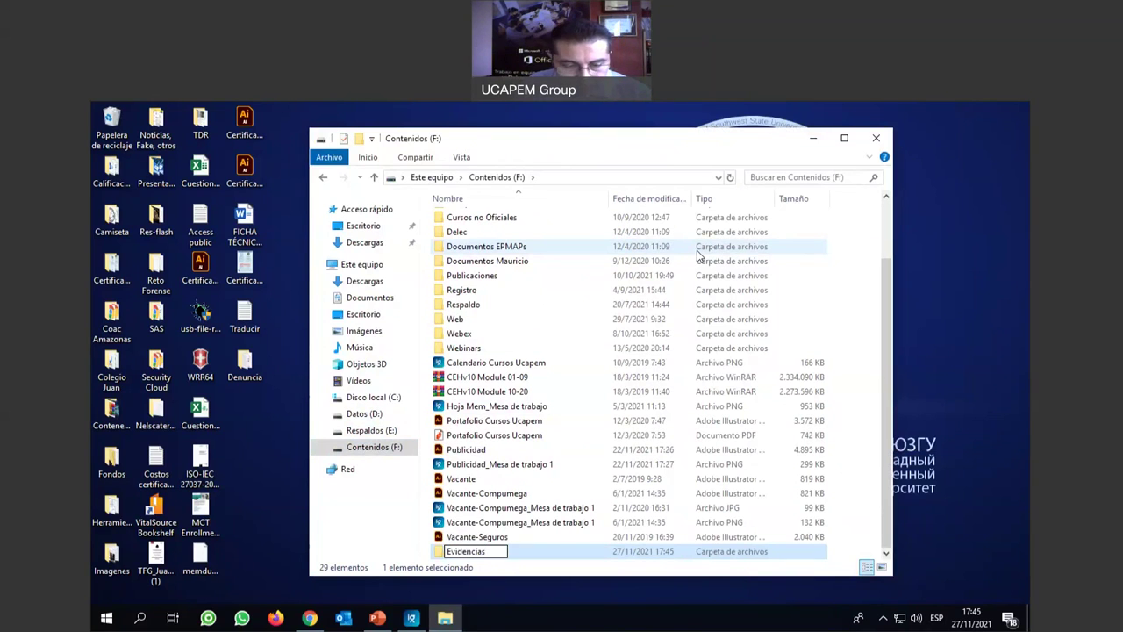
{"action": "key", "text": "Return"}
{"action": "key", "text": "Return"}
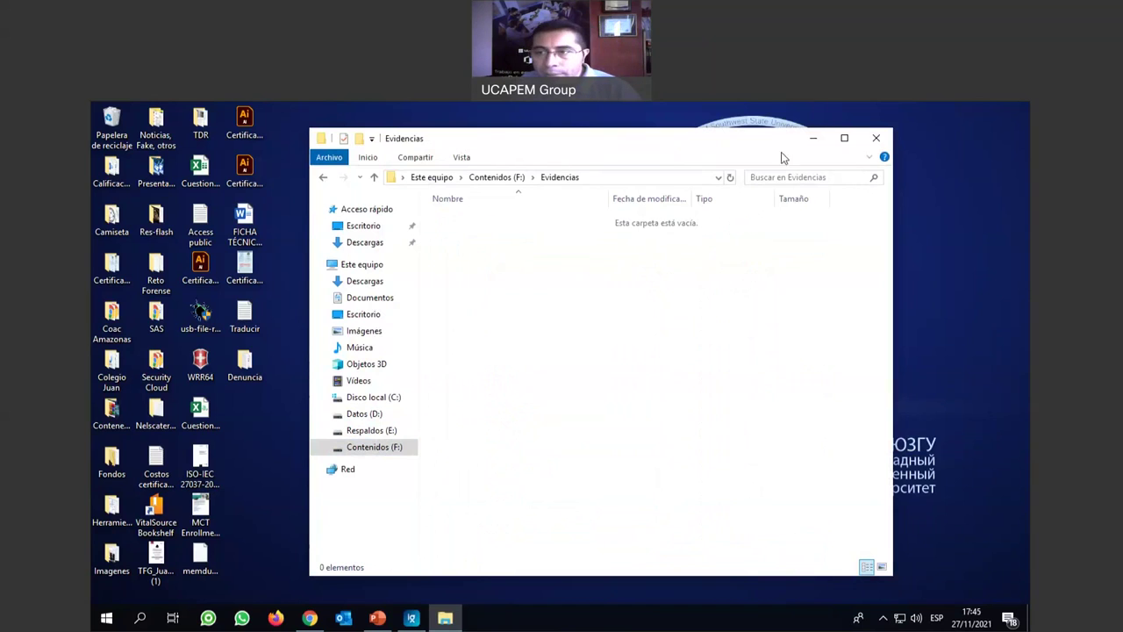
Launch FTK Imager from Start and begin adding an evidence source.
{"action": "left_click", "coordinate": [106, 617]}
{"action": "left_click", "coordinate": [429, 312]}
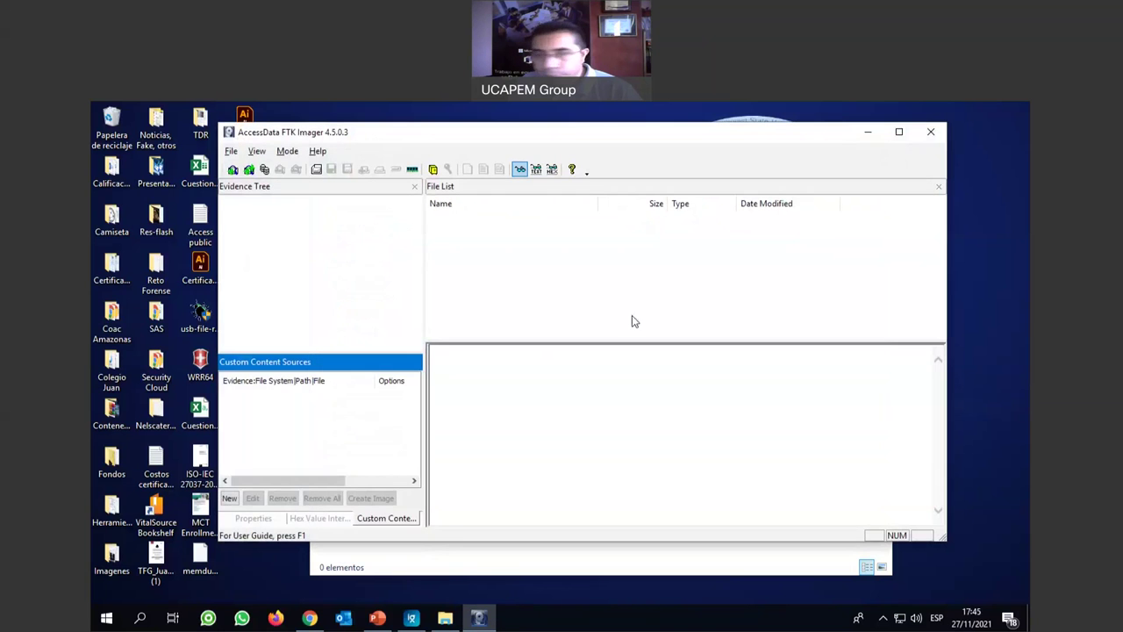
{"action": "left_click", "coordinate": [233, 170]}
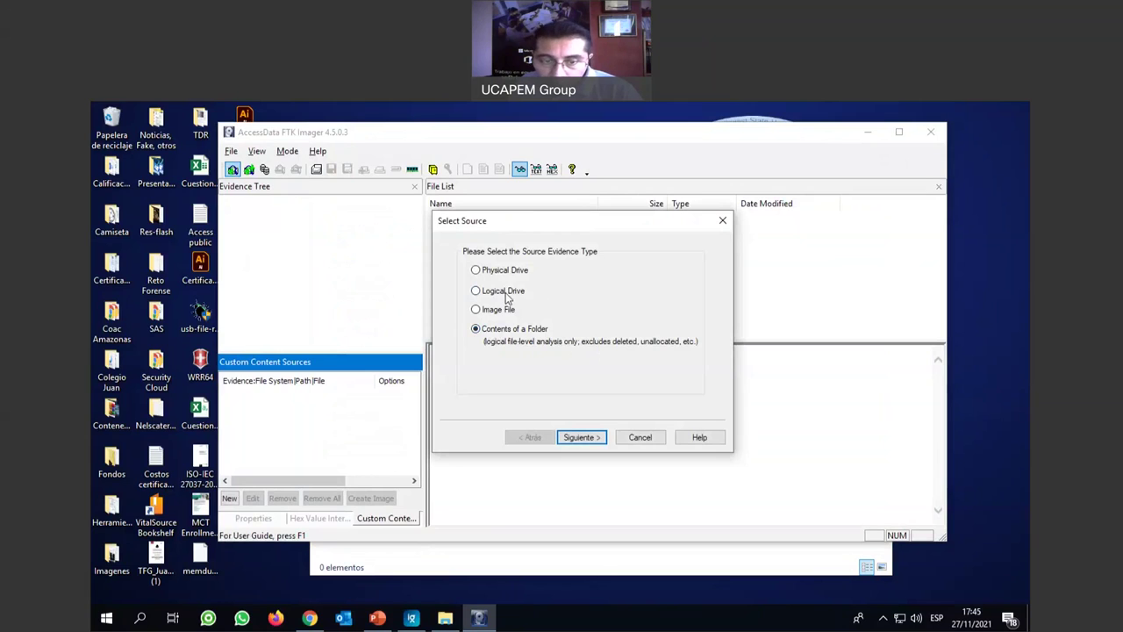
Add C:\ - [NTFS] as a Logical Drive evidence item and expand it in the tree.
{"action": "left_click", "coordinate": [476, 292]}
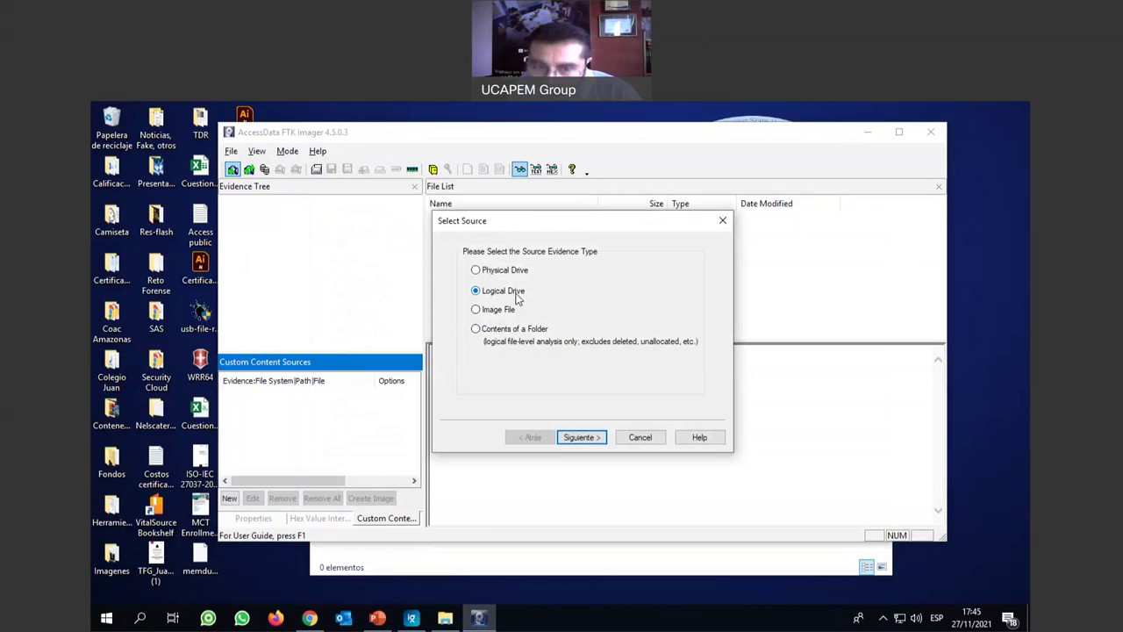
{"action": "left_click", "coordinate": [581, 437]}
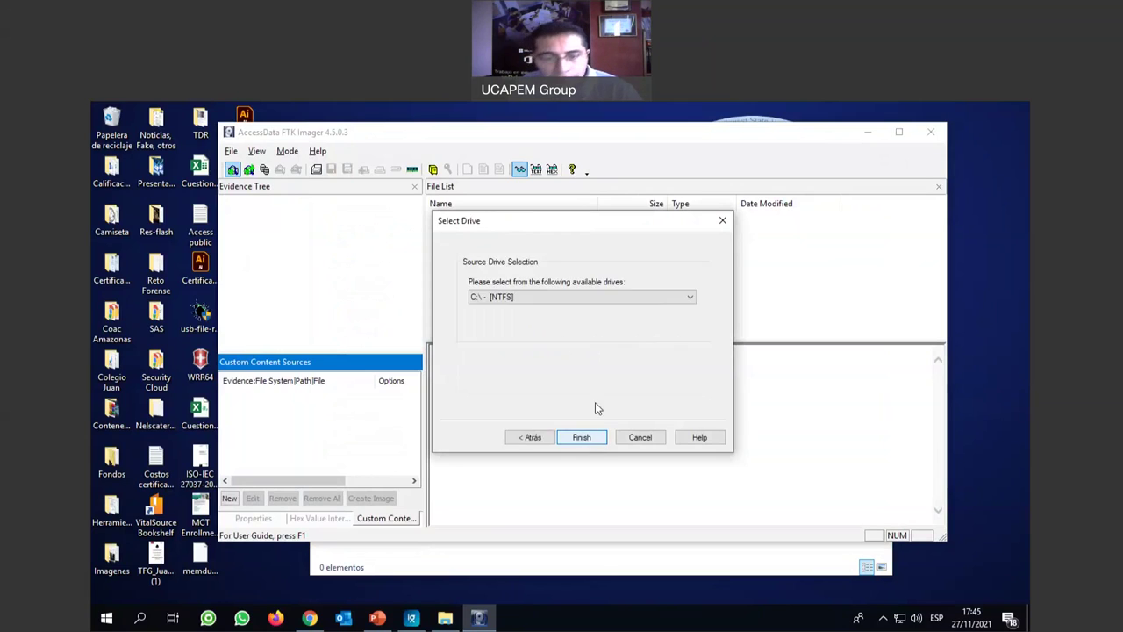
{"action": "left_click", "coordinate": [548, 296]}
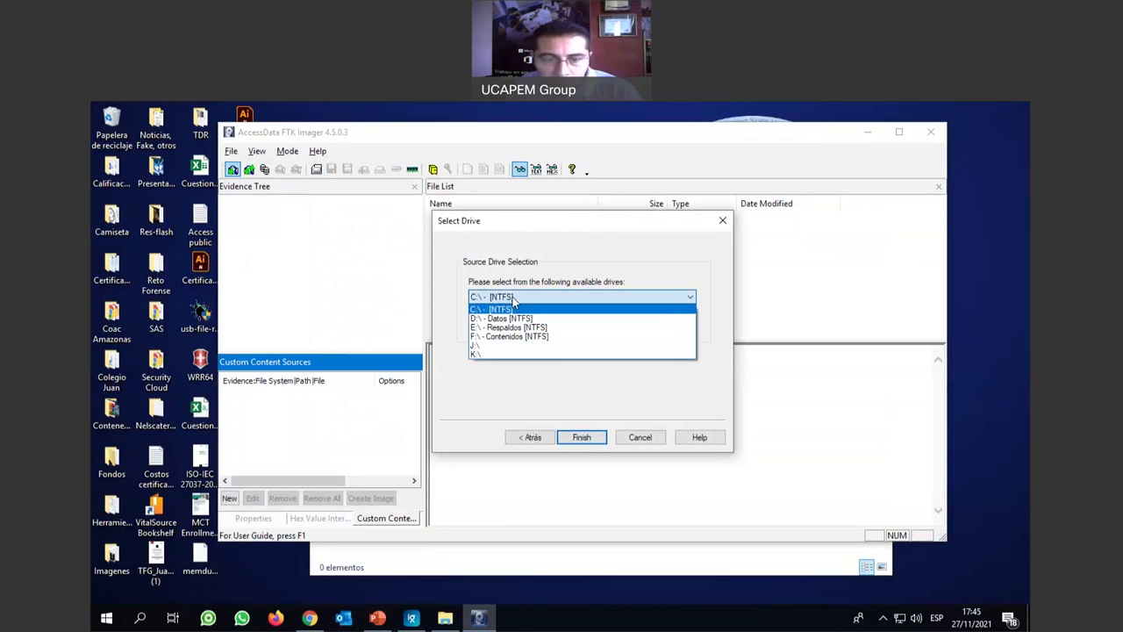
{"action": "left_click", "coordinate": [513, 298]}
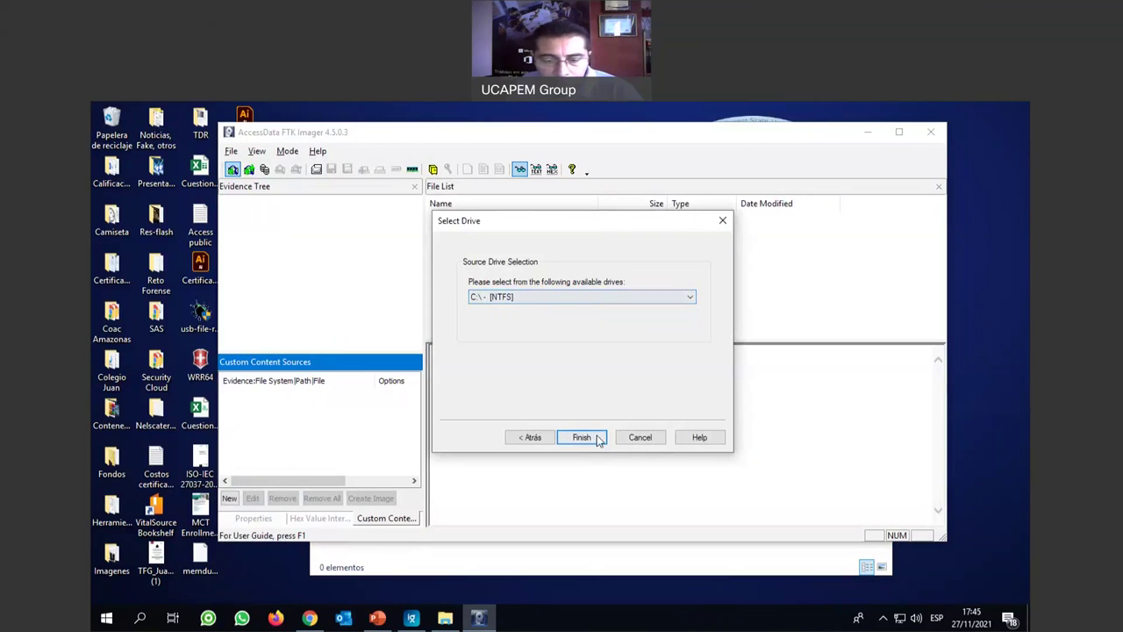
{"action": "left_click", "coordinate": [583, 437]}
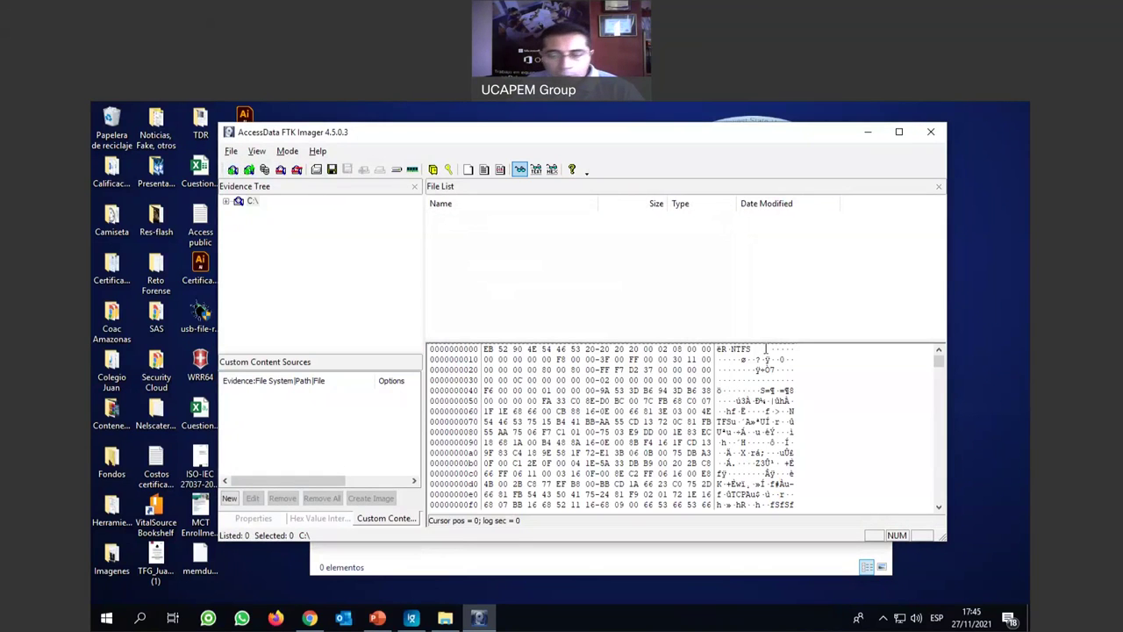
{"action": "left_click", "coordinate": [226, 202]}
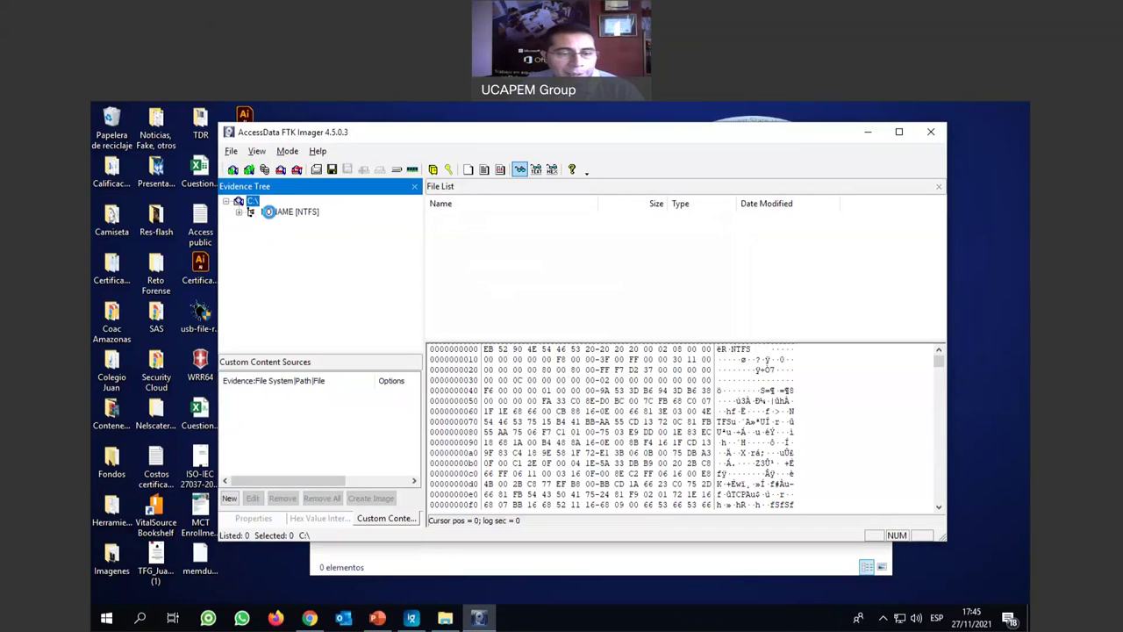
Scan NONAME [NTFS], minimize Evidencias, and expand the volume to list [orphan], [root] and [unallocated space].
{"action": "left_click", "coordinate": [268, 212]}
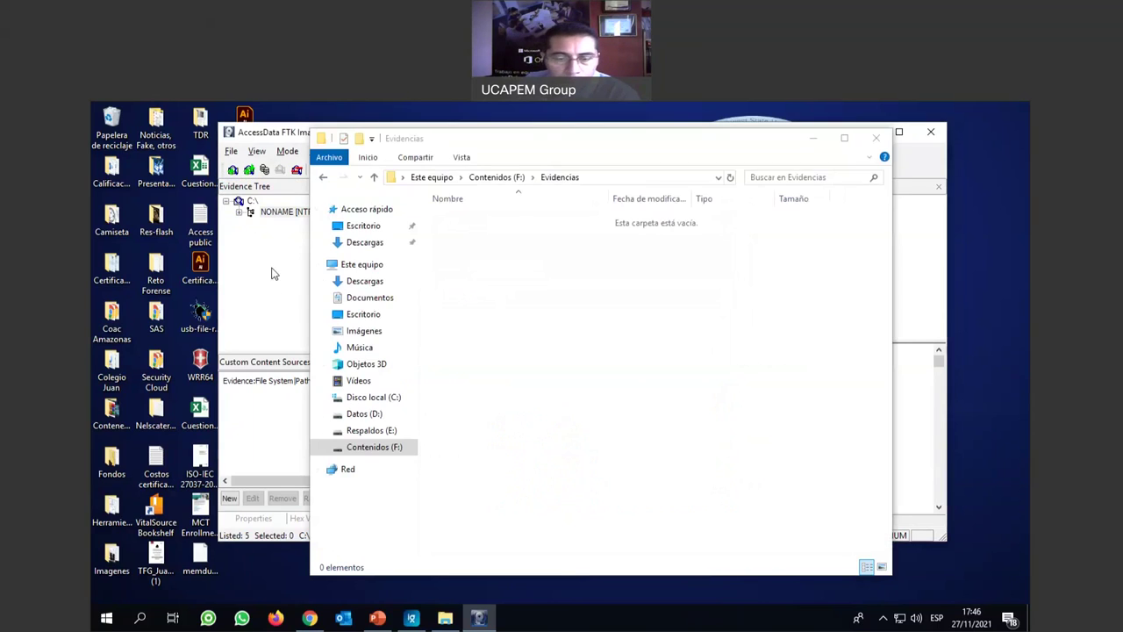
{"action": "left_click", "coordinate": [845, 160]}
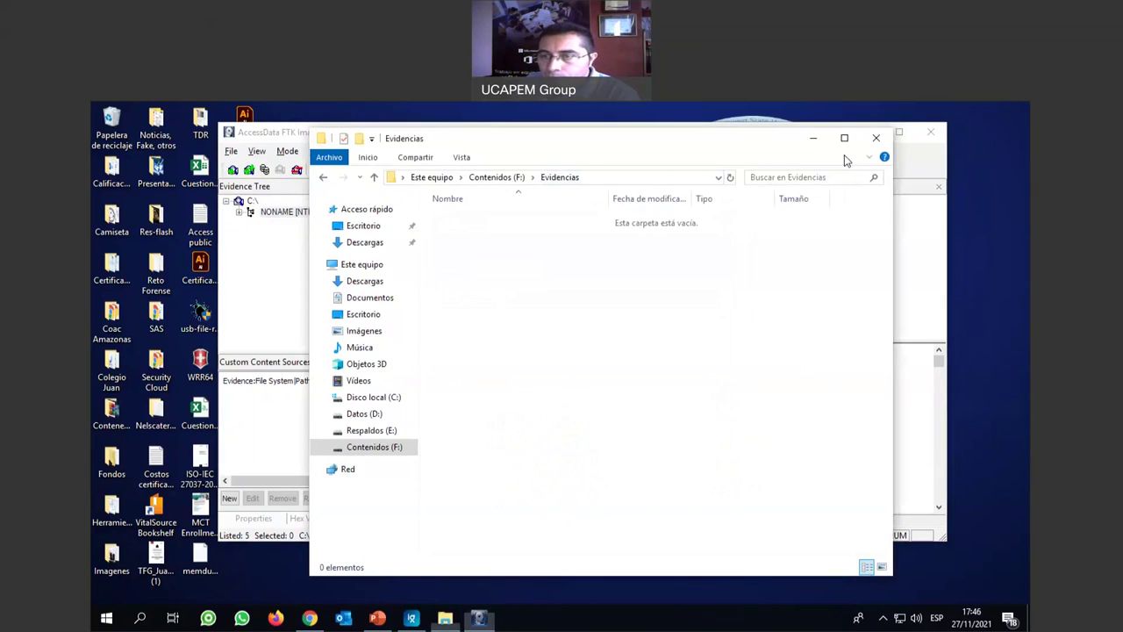
{"action": "left_click", "coordinate": [814, 141]}
{"action": "scroll", "coordinate": [754, 443], "scroll_direction": "down", "scroll_amount": 4}
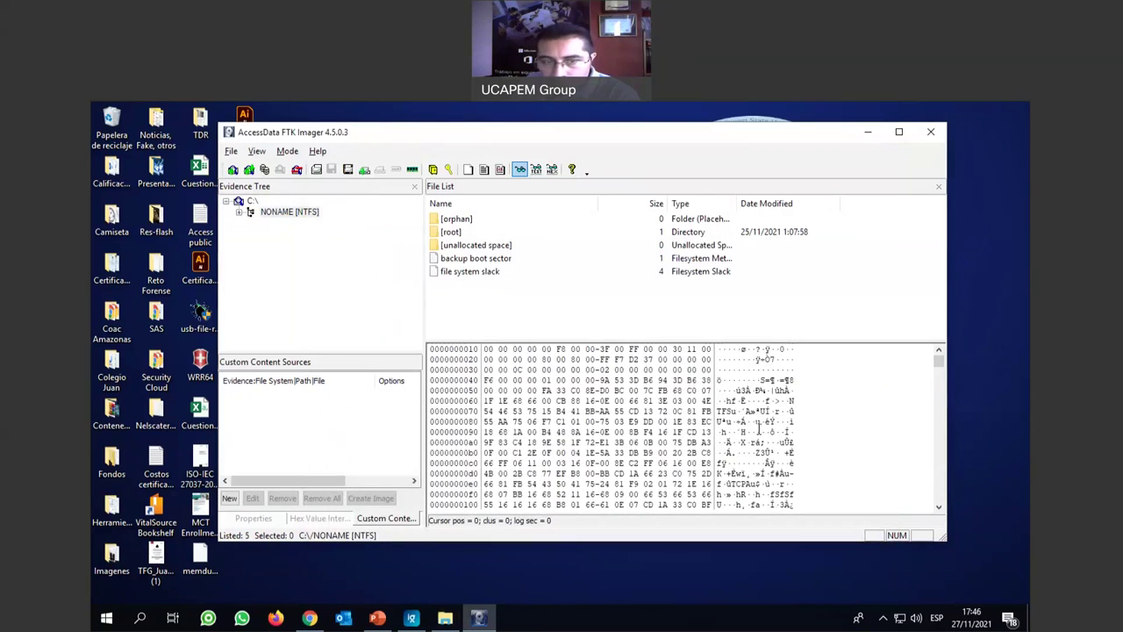
{"action": "scroll", "coordinate": [755, 443], "scroll_direction": "down", "scroll_amount": 3}
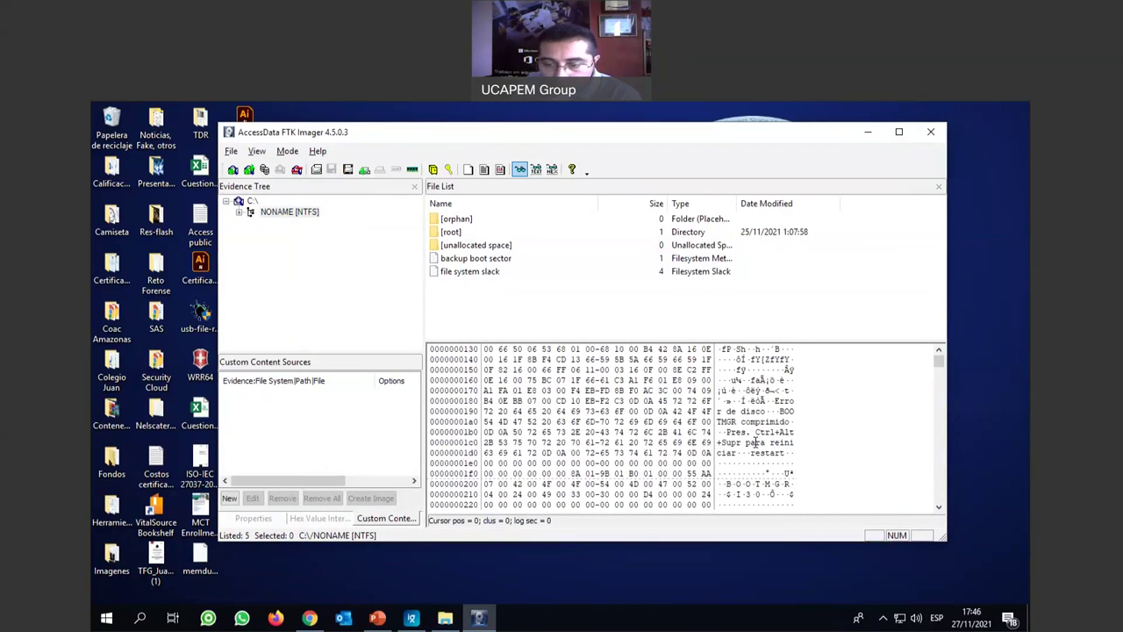
{"action": "scroll", "coordinate": [632, 427], "scroll_direction": "up", "scroll_amount": 7}
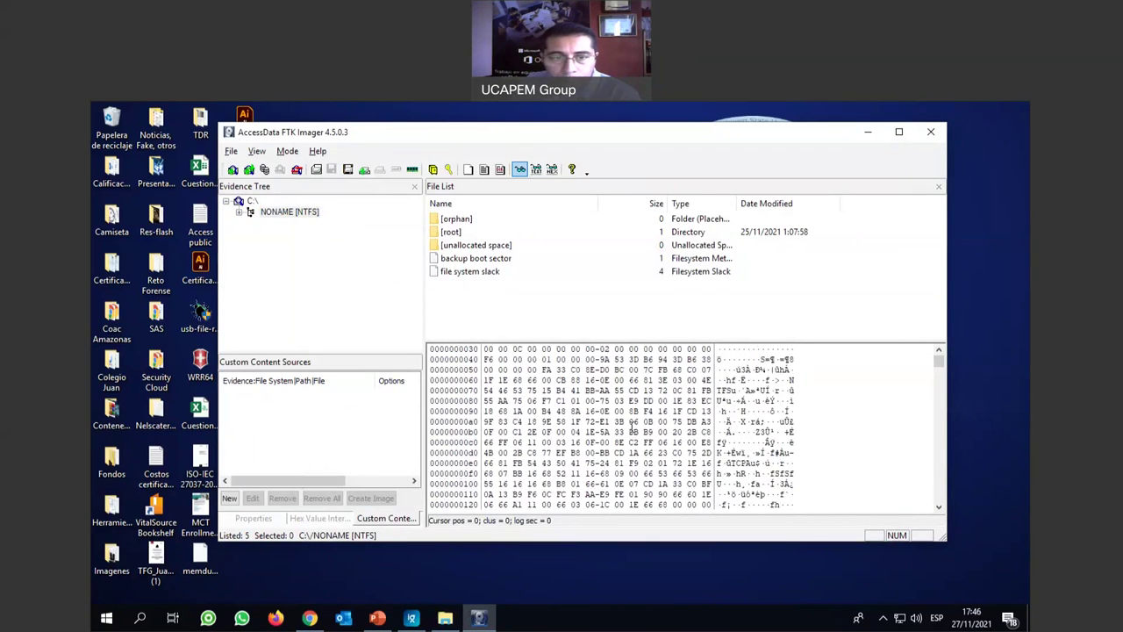
{"action": "left_click", "coordinate": [239, 212]}
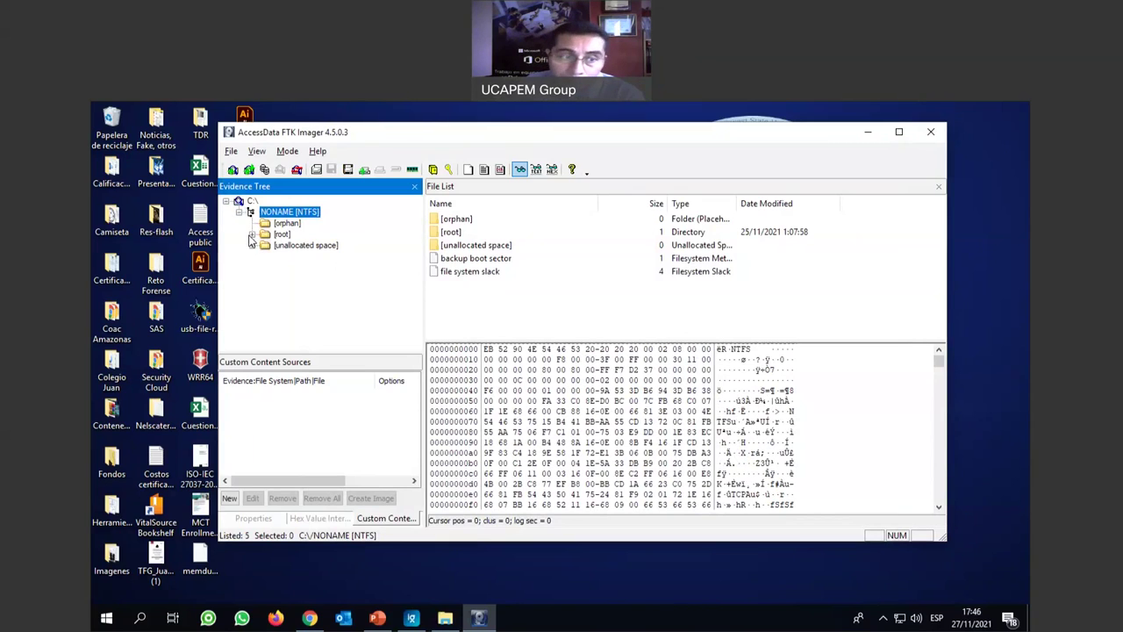
Open the volume's [root] folder and select hiberfil.sys through swapfile.sys.
{"action": "left_click", "coordinate": [252, 236]}
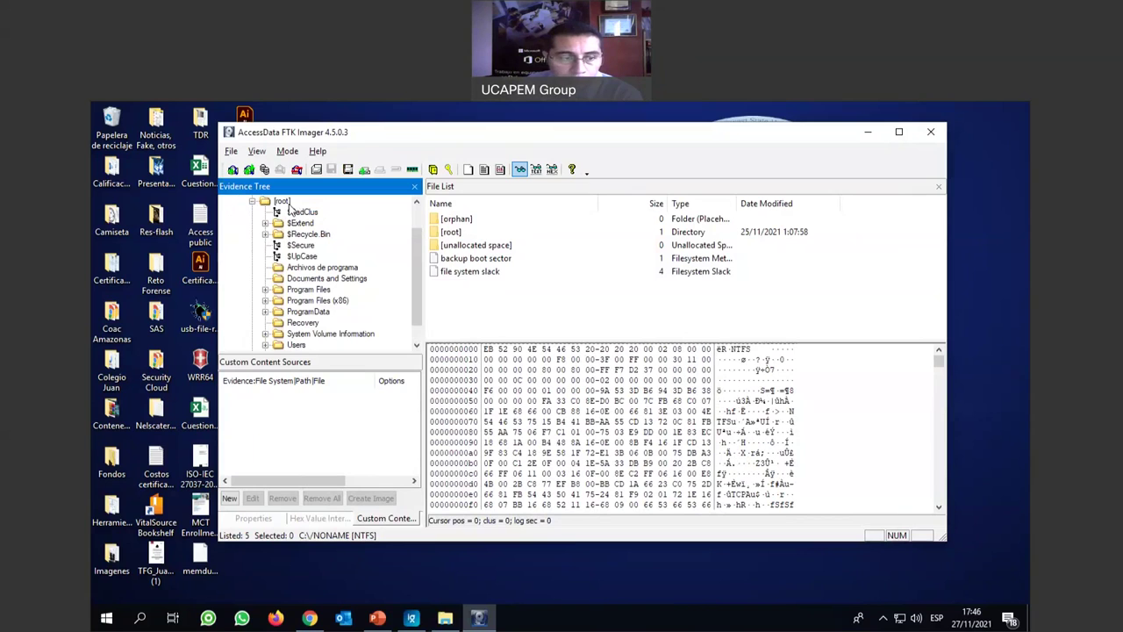
{"action": "double_click", "coordinate": [451, 232]}
{"action": "scroll", "coordinate": [528, 279], "scroll_direction": "down", "scroll_amount": 7}
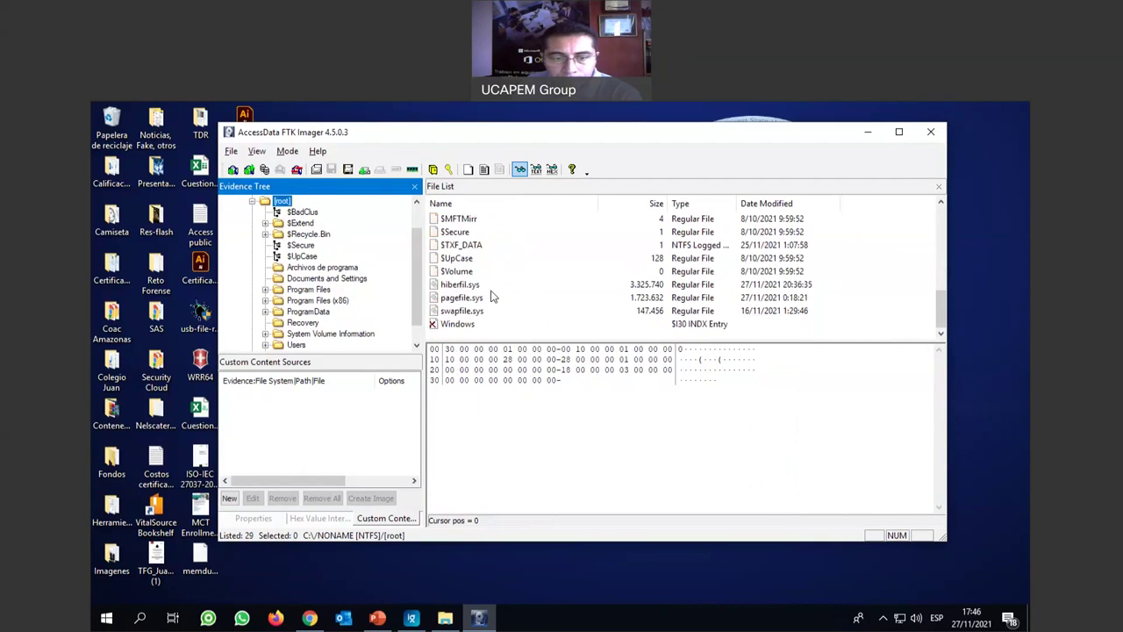
{"action": "left_click", "coordinate": [490, 287]}
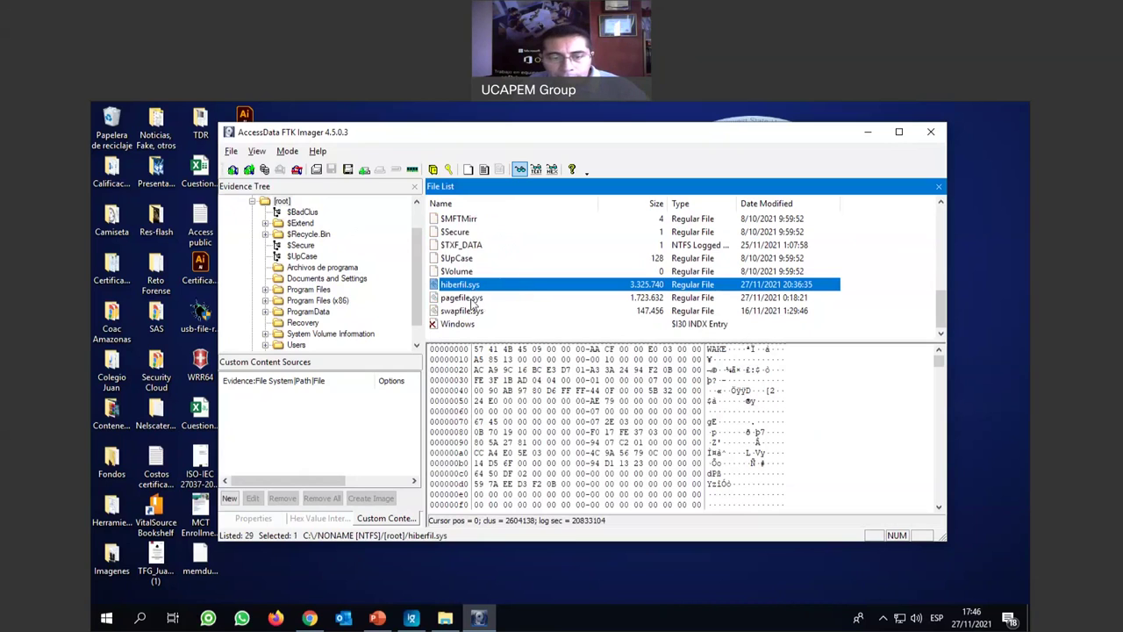
{"action": "left_click", "coordinate": [478, 310], "text": "shift"}
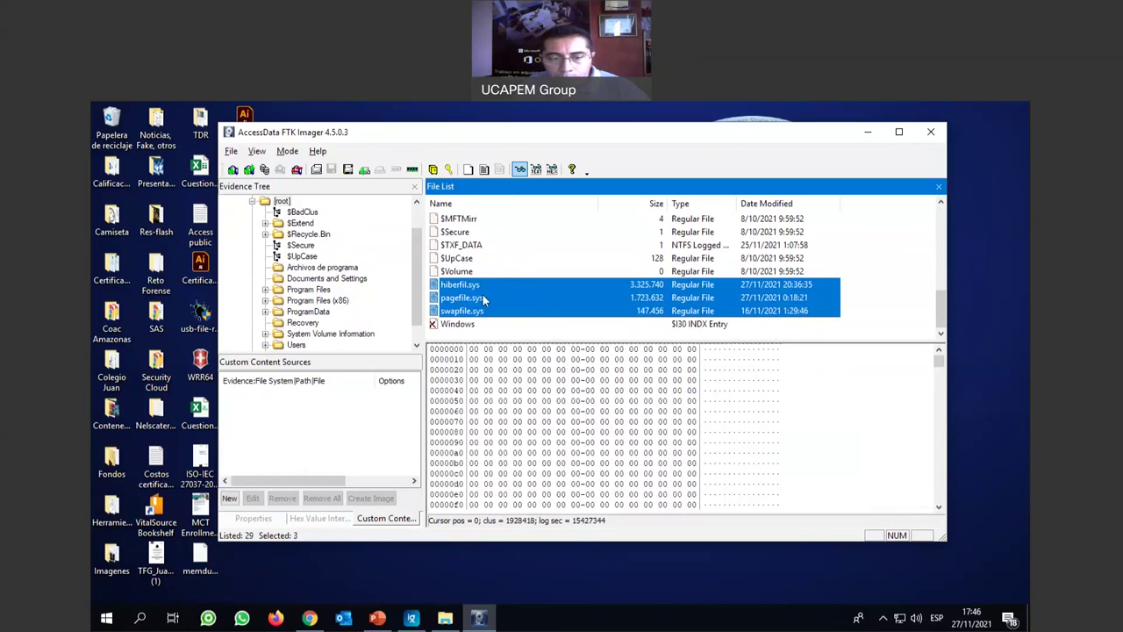
Export hiberfil.sys, pagefile.sys and swapfile.sys to F:\Evidencias, then dismiss the results.
{"action": "right_click", "coordinate": [484, 299]}
{"action": "left_click", "coordinate": [527, 304]}
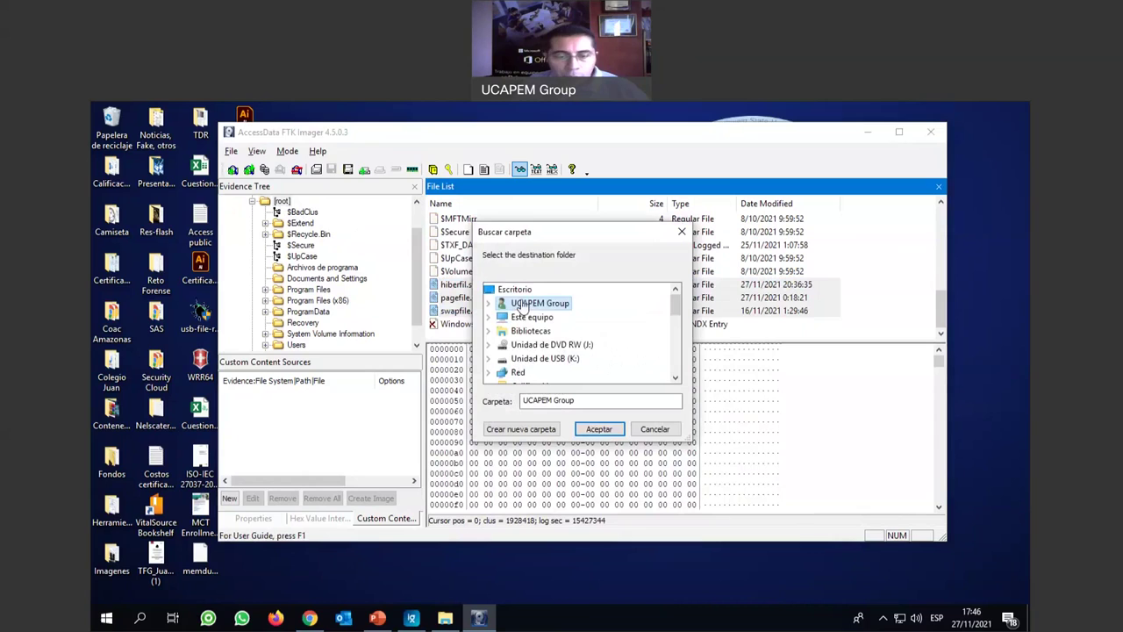
{"action": "scroll", "coordinate": [562, 321], "scroll_direction": "down", "scroll_amount": 2}
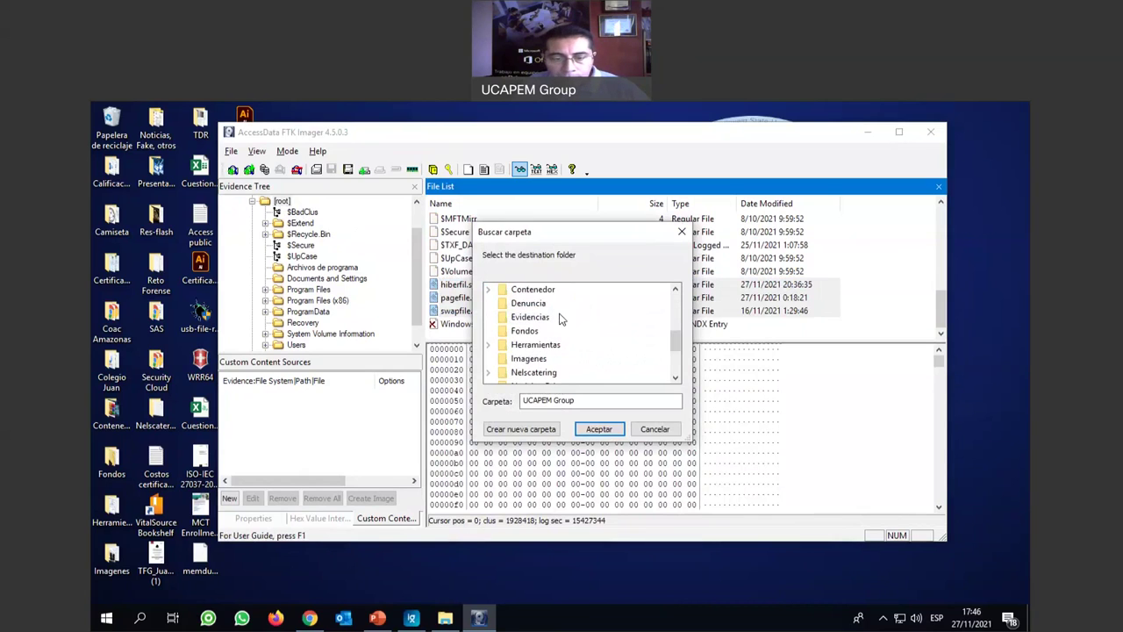
{"action": "scroll", "coordinate": [561, 318], "scroll_direction": "up", "scroll_amount": 4}
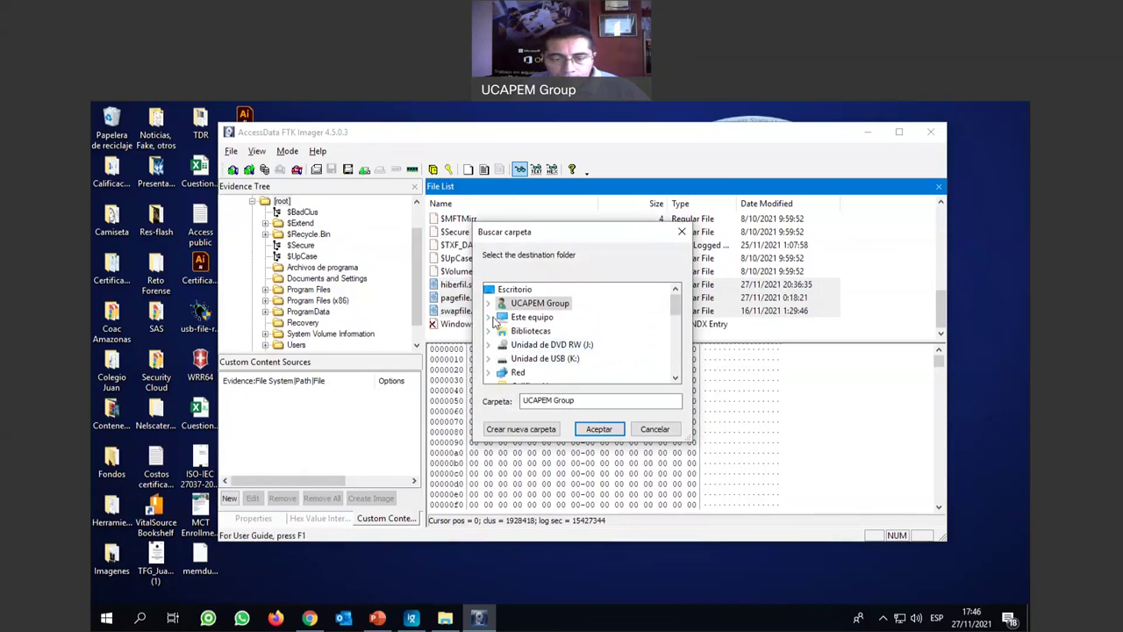
{"action": "left_click", "coordinate": [489, 317]}
{"action": "scroll", "coordinate": [584, 324], "scroll_direction": "down", "scroll_amount": 1}
{"action": "scroll", "coordinate": [584, 324], "scroll_direction": "down", "scroll_amount": 2}
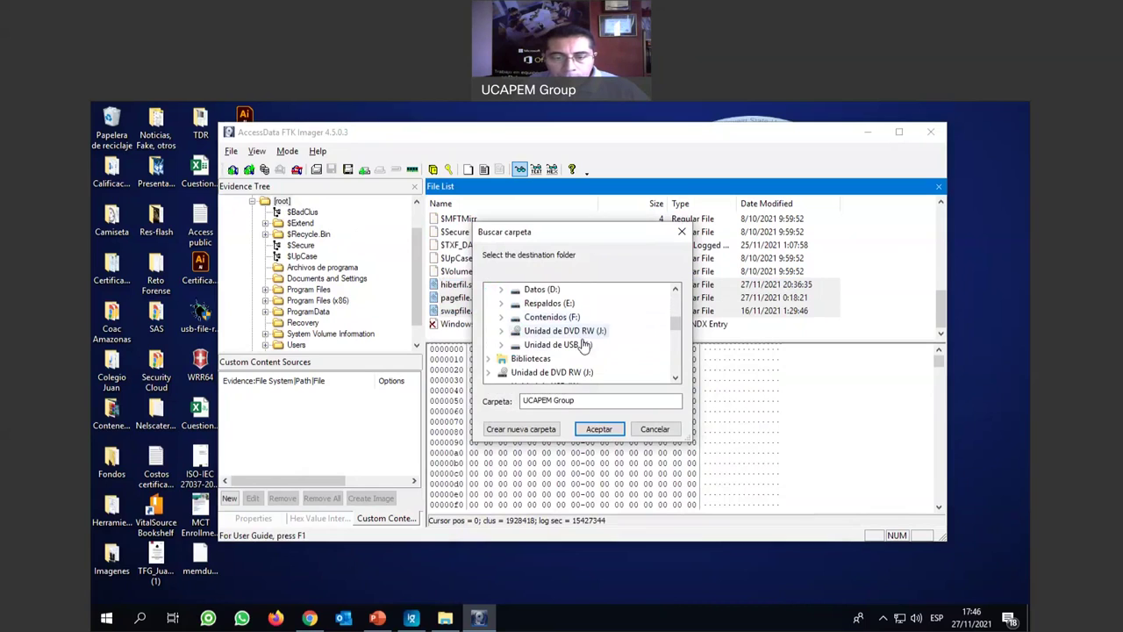
{"action": "left_click", "coordinate": [502, 317]}
{"action": "scroll", "coordinate": [636, 330], "scroll_direction": "down", "scroll_amount": 3}
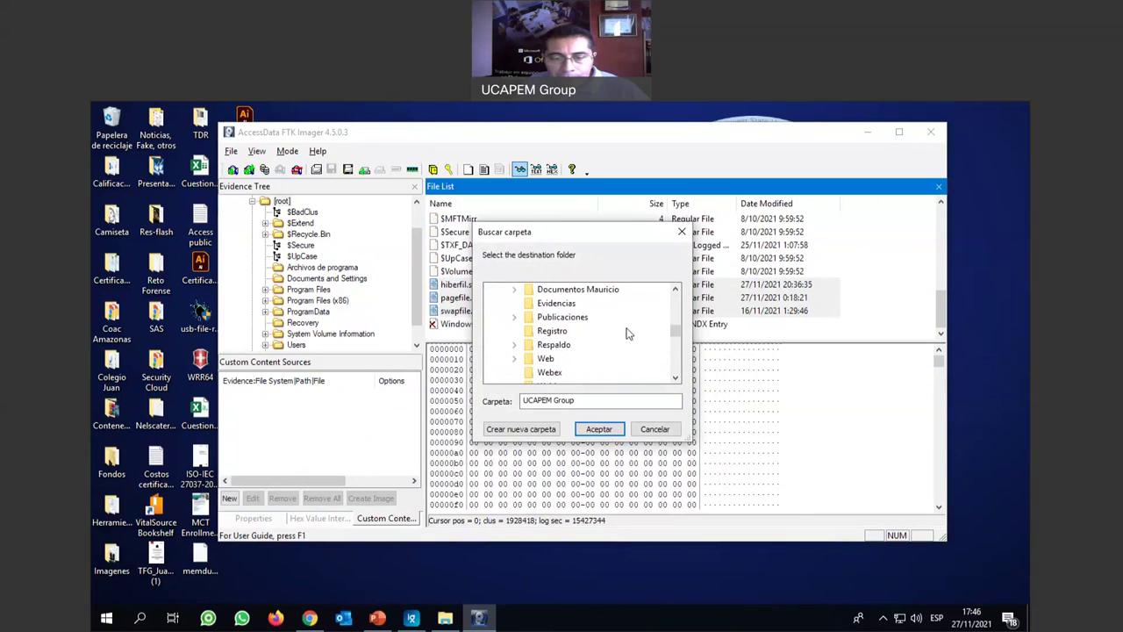
{"action": "left_click", "coordinate": [556, 303]}
{"action": "left_click", "coordinate": [599, 428]}
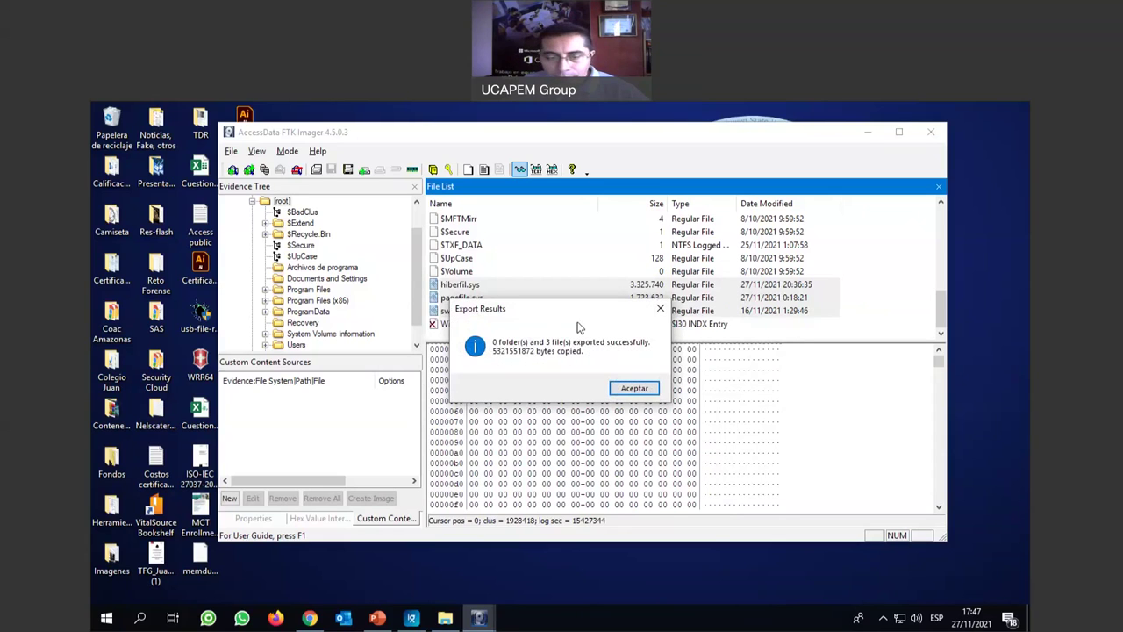
{"action": "left_click", "coordinate": [635, 388]}
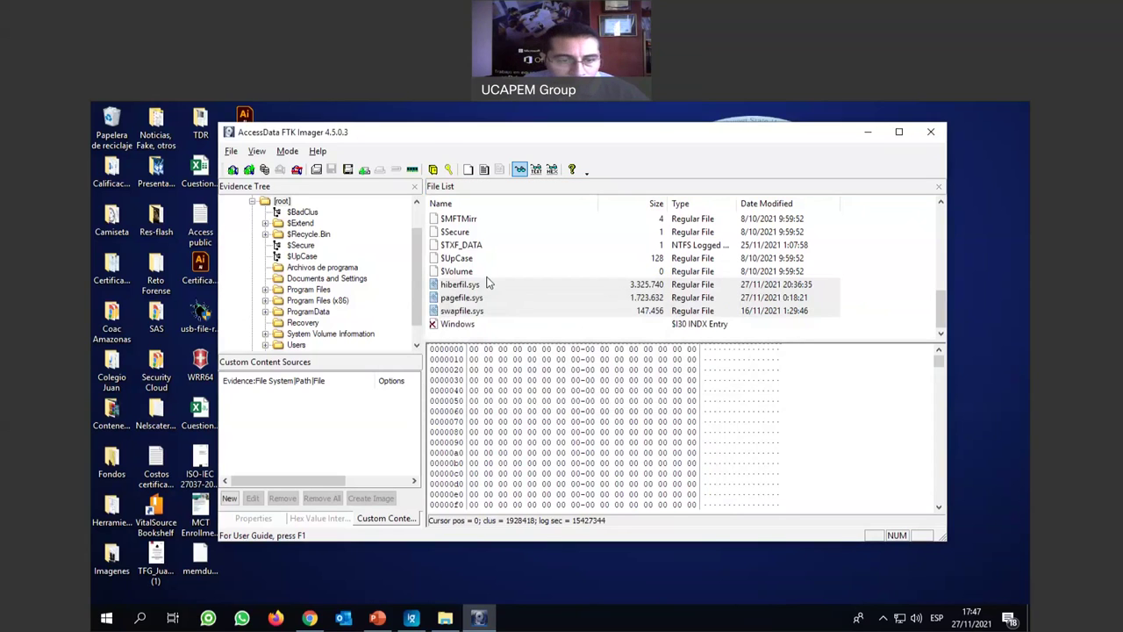
{"action": "scroll", "coordinate": [489, 283], "scroll_direction": "up", "scroll_amount": 5}
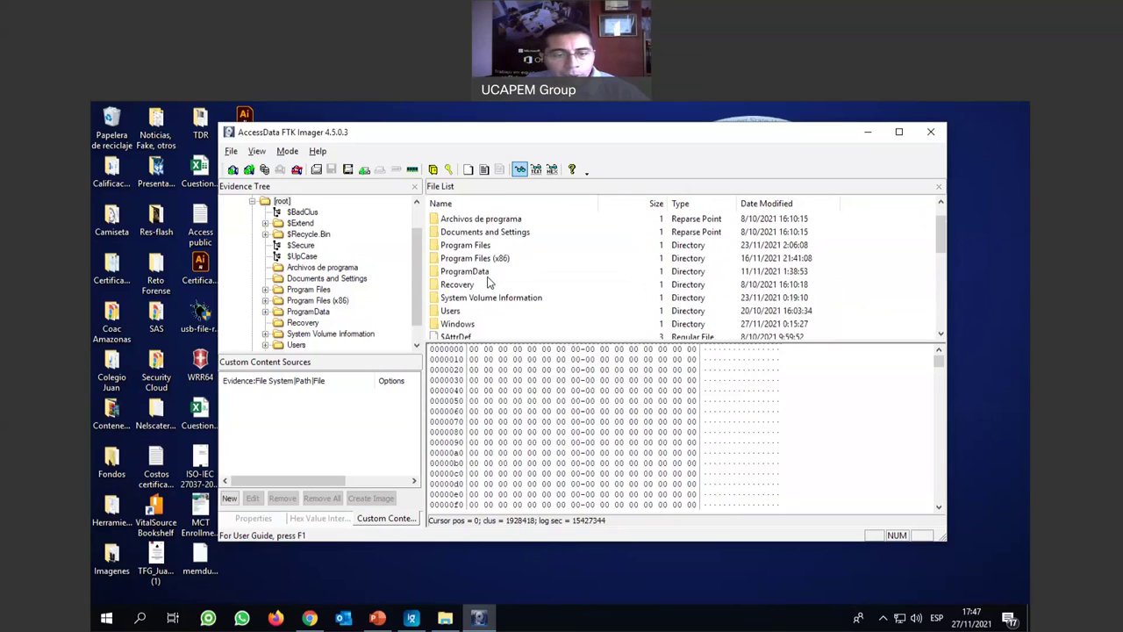
Open Users and the user's profile folder, then select NTUSER.DAT.
{"action": "double_click", "coordinate": [458, 312]}
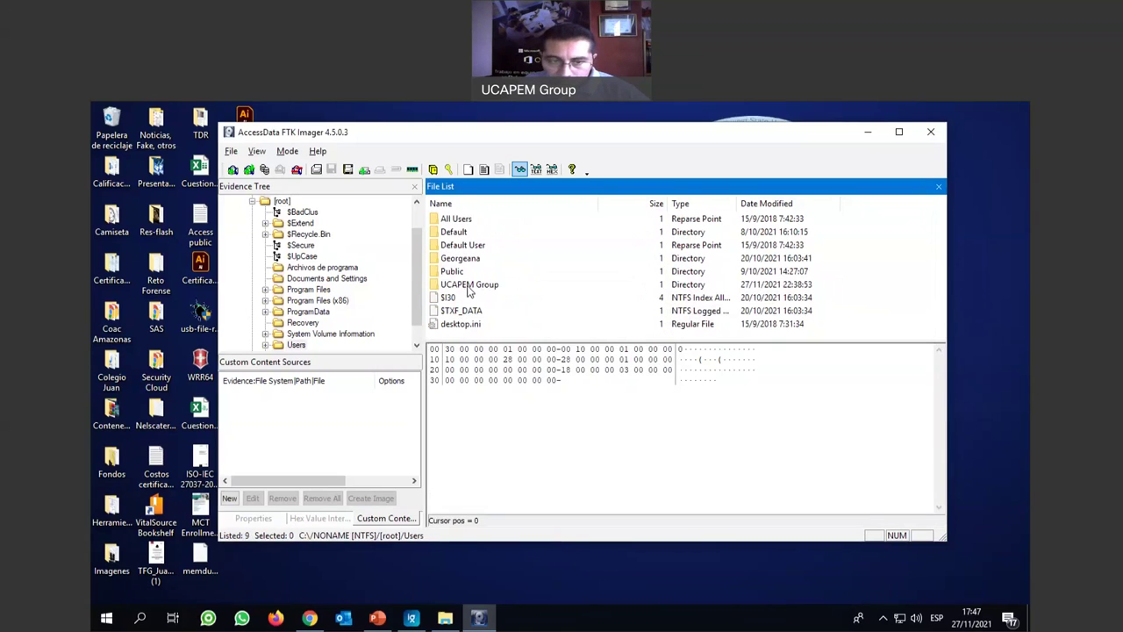
{"action": "double_click", "coordinate": [468, 286]}
{"action": "scroll", "coordinate": [527, 274], "scroll_direction": "down", "scroll_amount": 7}
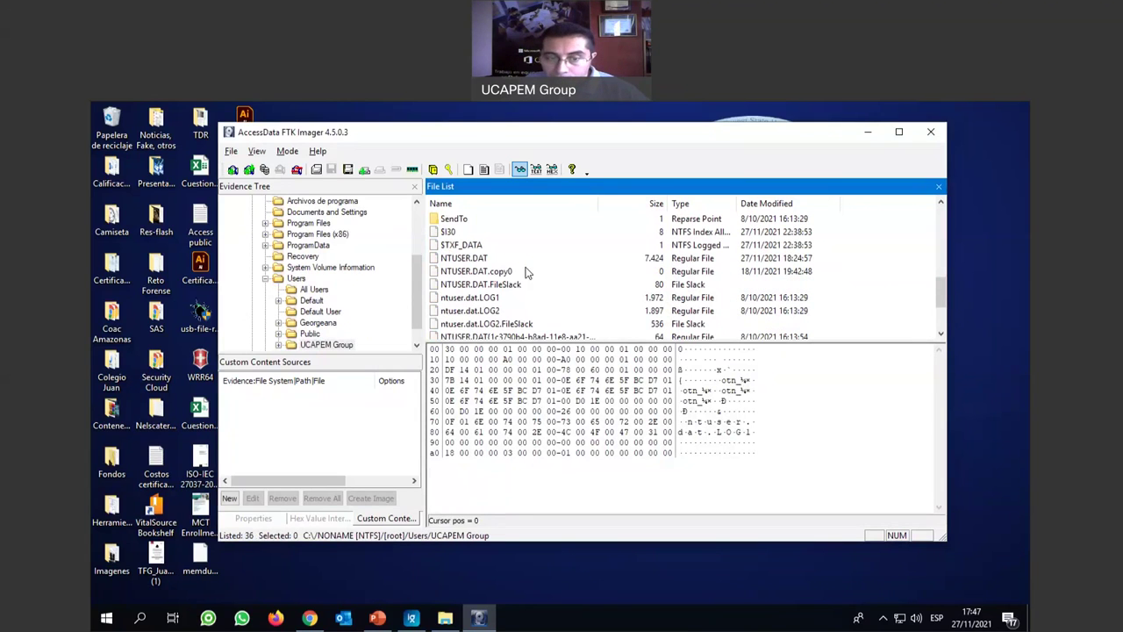
{"action": "left_click", "coordinate": [467, 262]}
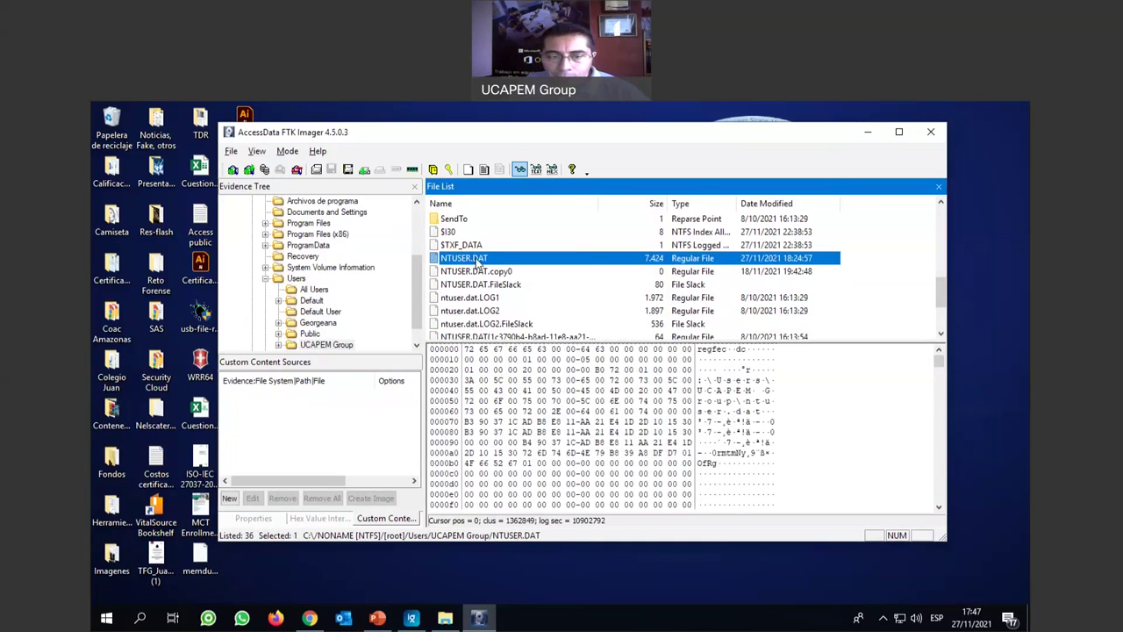
Export NTUSER.DAT to Evidencias on Contenidos (F:) and close the results report.
{"action": "right_click", "coordinate": [479, 264]}
{"action": "left_click", "coordinate": [540, 268]}
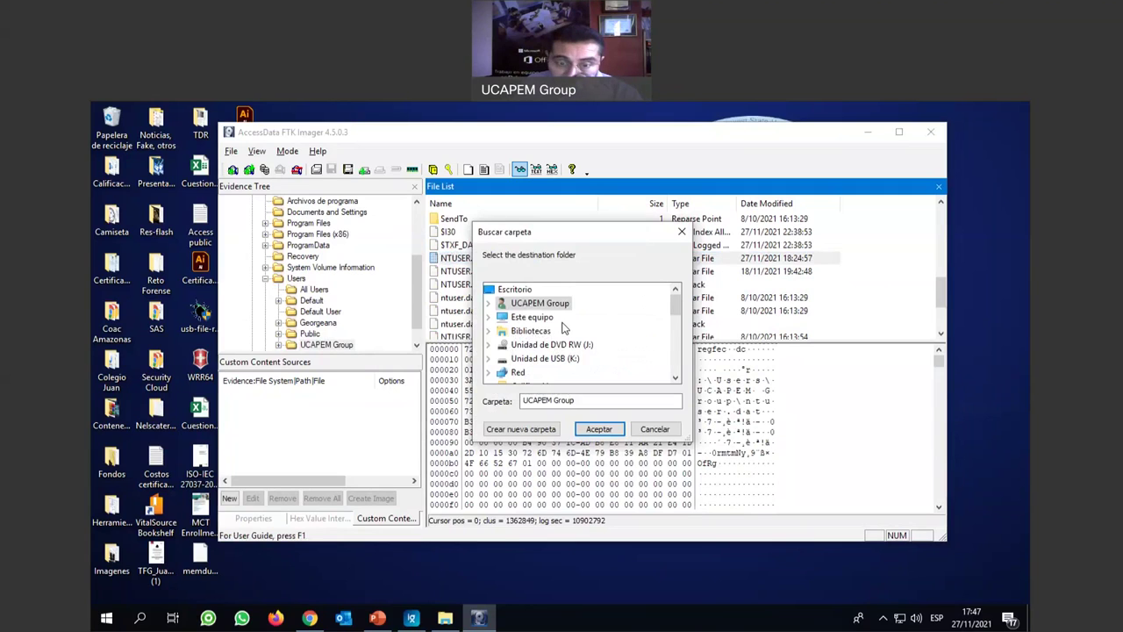
{"action": "double_click", "coordinate": [534, 317]}
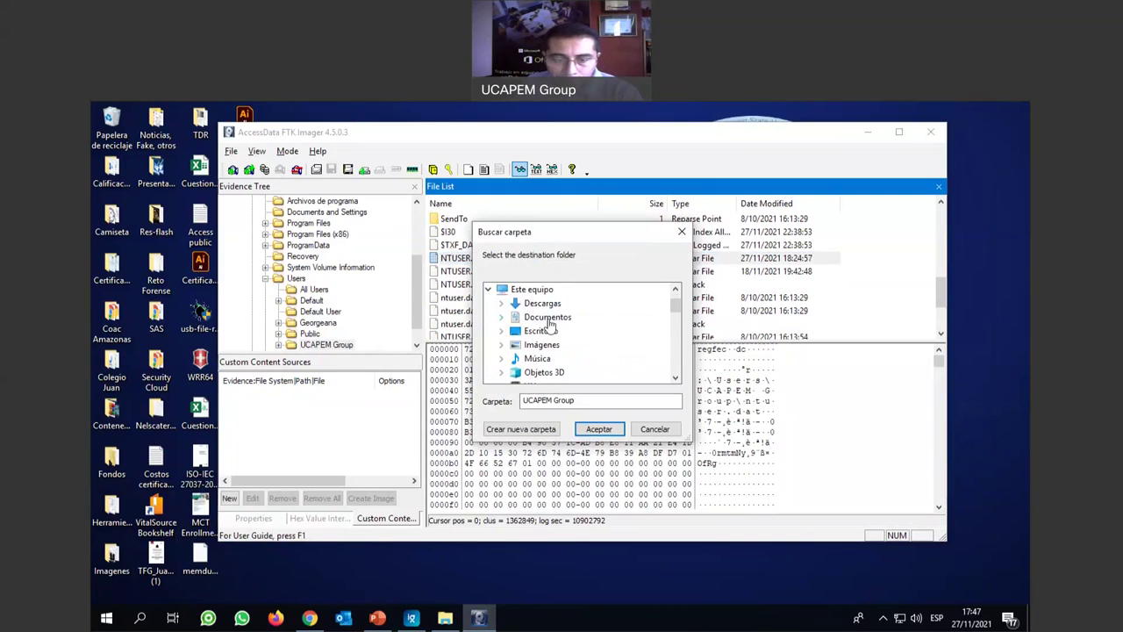
{"action": "scroll", "coordinate": [572, 331], "scroll_direction": "down", "scroll_amount": 3}
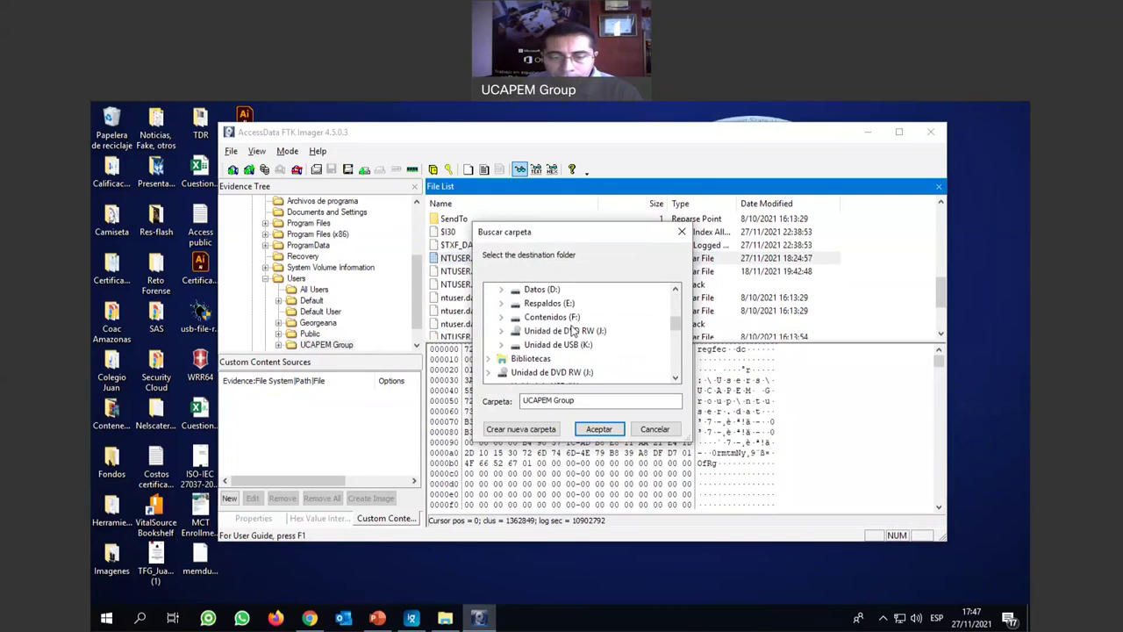
{"action": "left_click", "coordinate": [505, 322]}
{"action": "scroll", "coordinate": [632, 329], "scroll_direction": "down", "scroll_amount": 2}
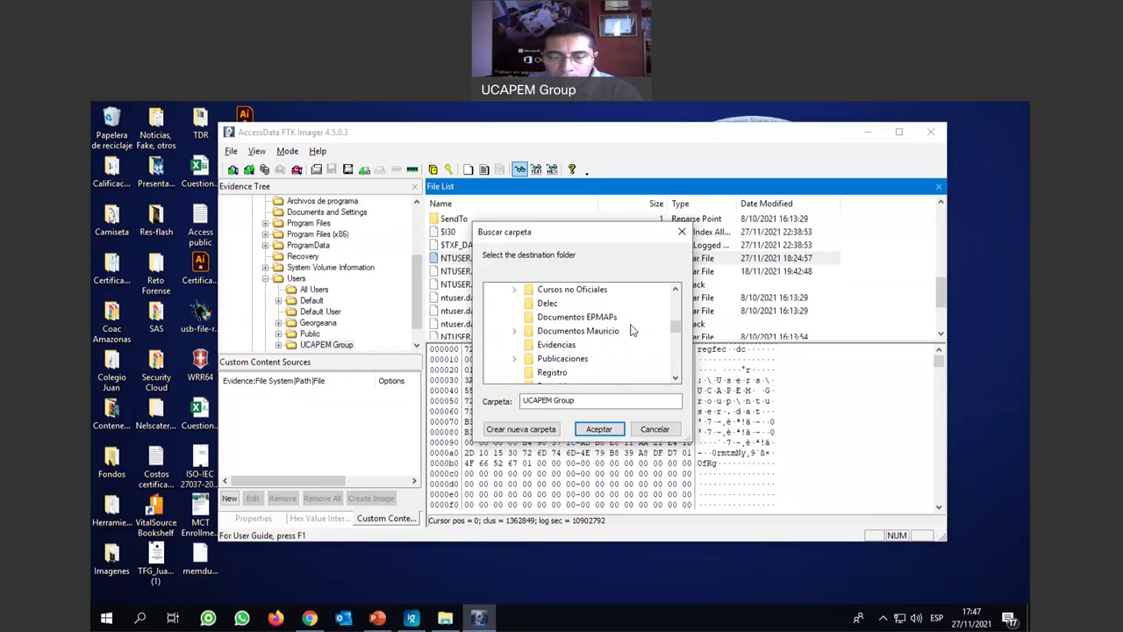
{"action": "left_click", "coordinate": [555, 345]}
{"action": "left_click", "coordinate": [598, 430]}
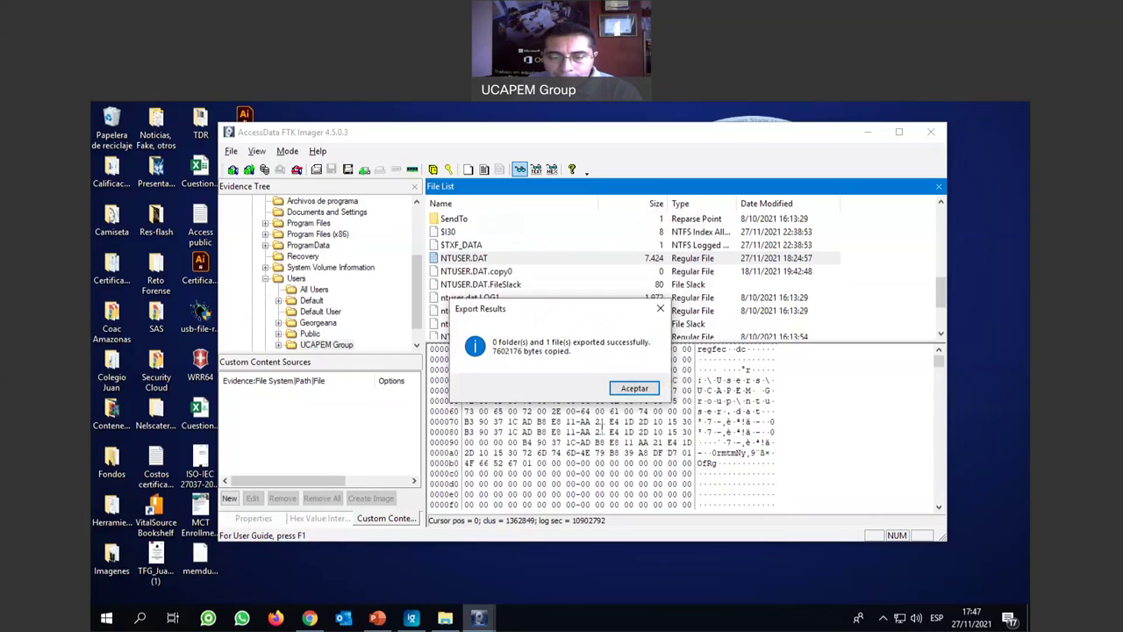
{"action": "left_click", "coordinate": [643, 388]}
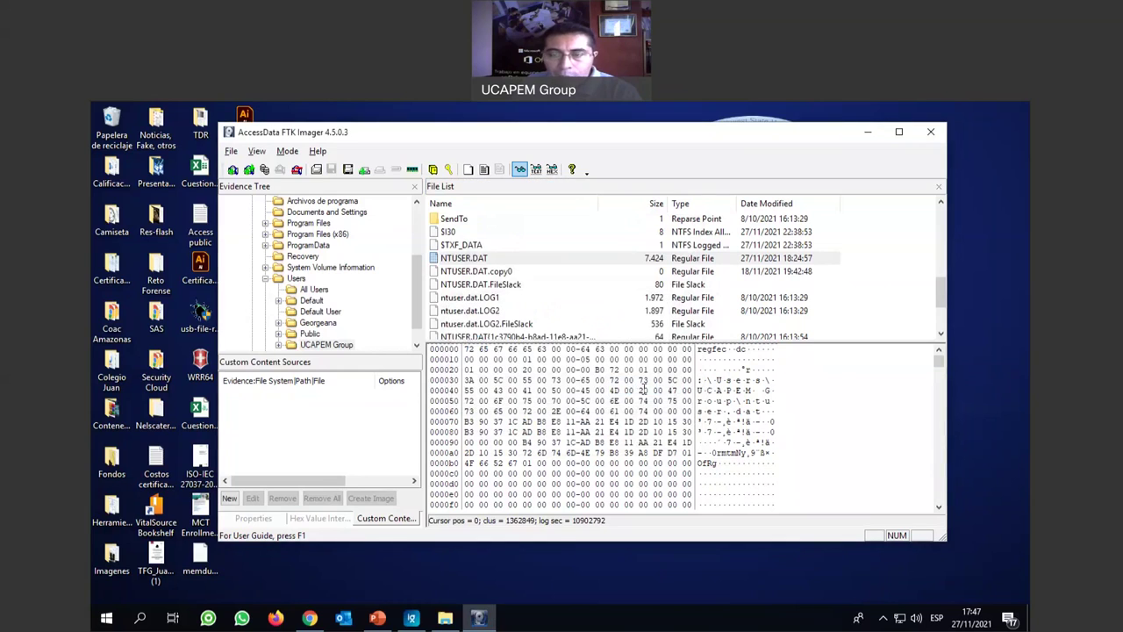
Return to File Explorer, go up to Contenidos (F:), and bring up the Evidencias context menu.
{"action": "left_click", "coordinate": [448, 619]}
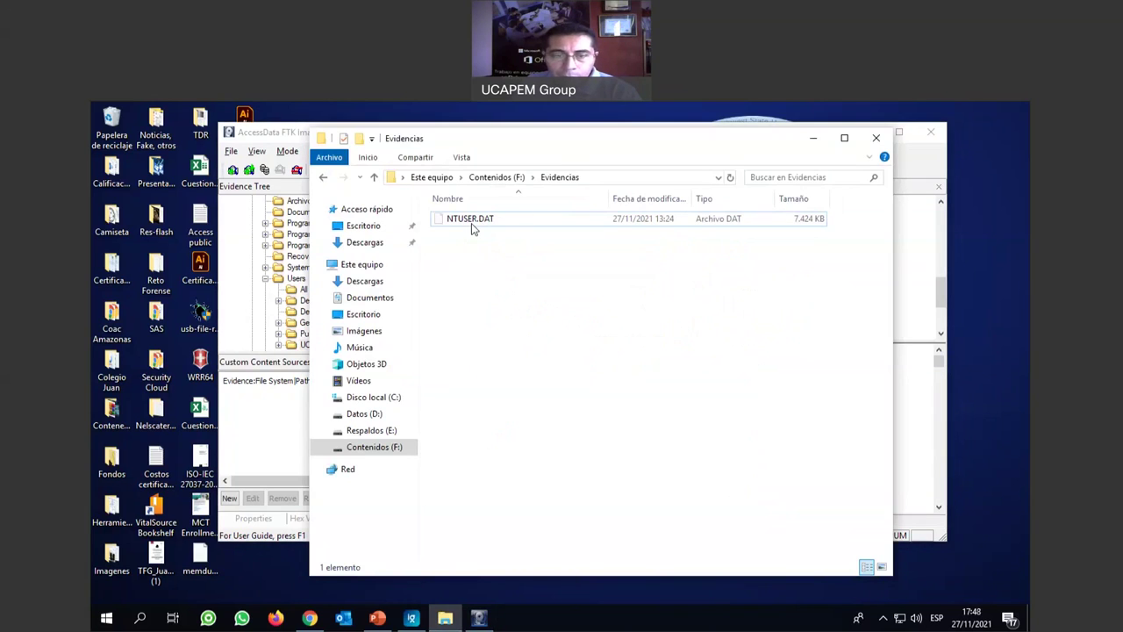
{"action": "left_click", "coordinate": [374, 176]}
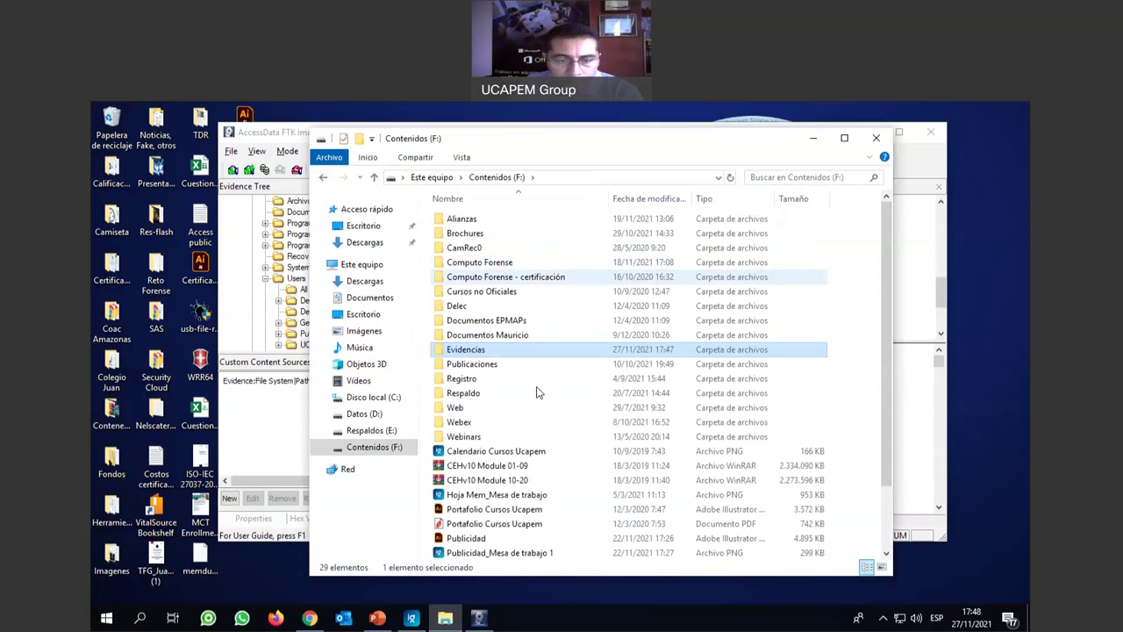
{"action": "right_click", "coordinate": [480, 351]}
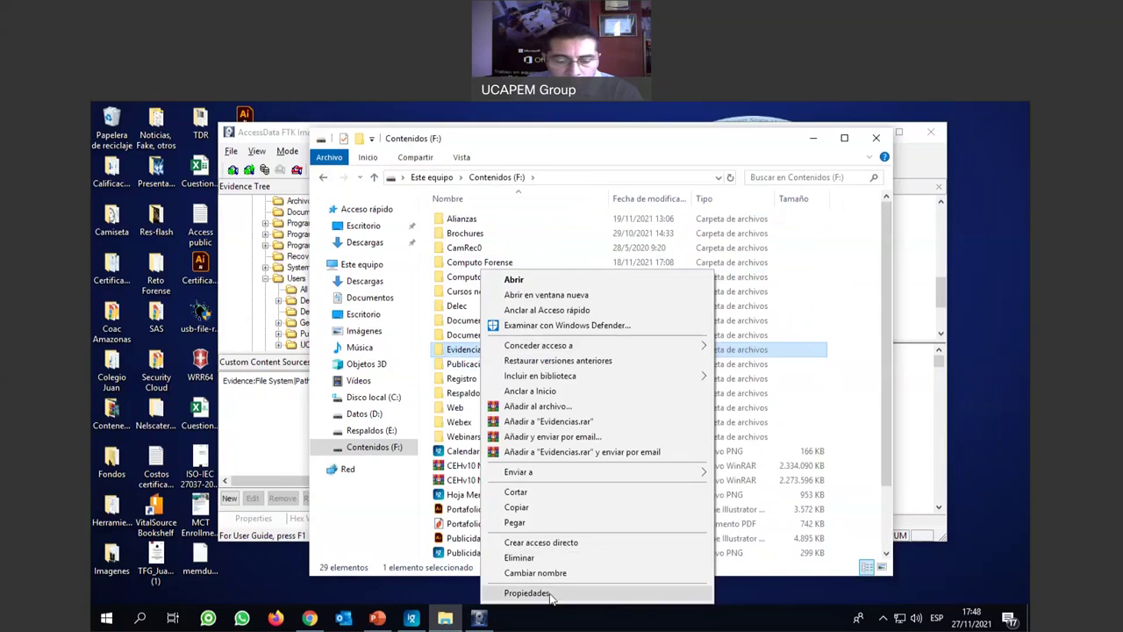
Check Evidencias' properties, which report 4 files totalling 4,96 GB.
{"action": "left_click", "coordinate": [528, 593]}
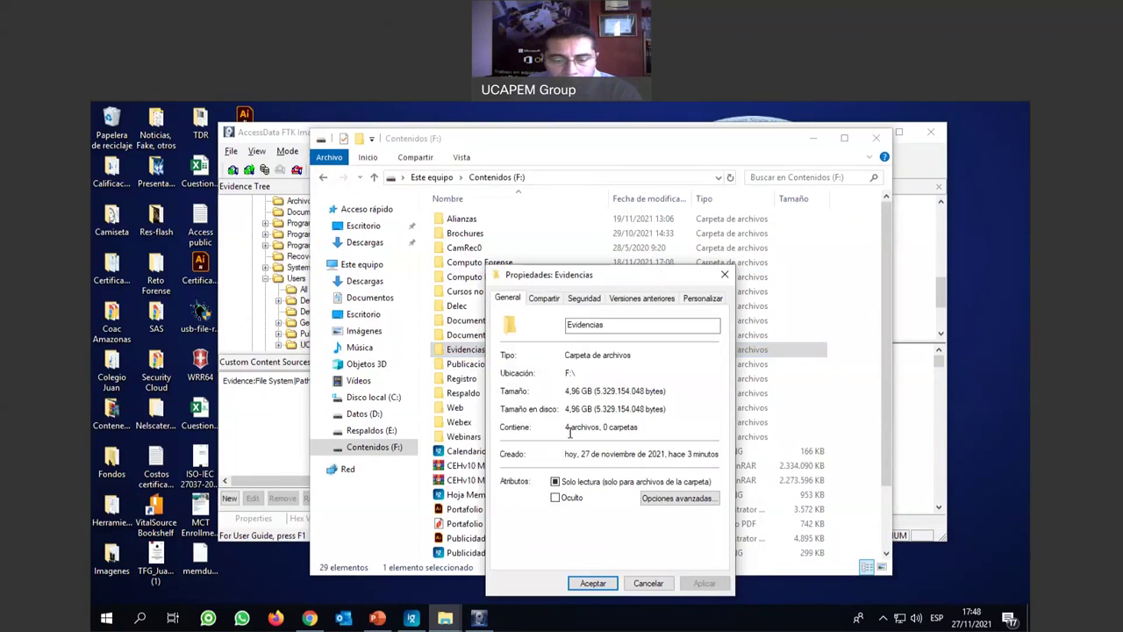
{"action": "left_click_drag", "start_coordinate": [566, 428], "coordinate": [588, 428]}
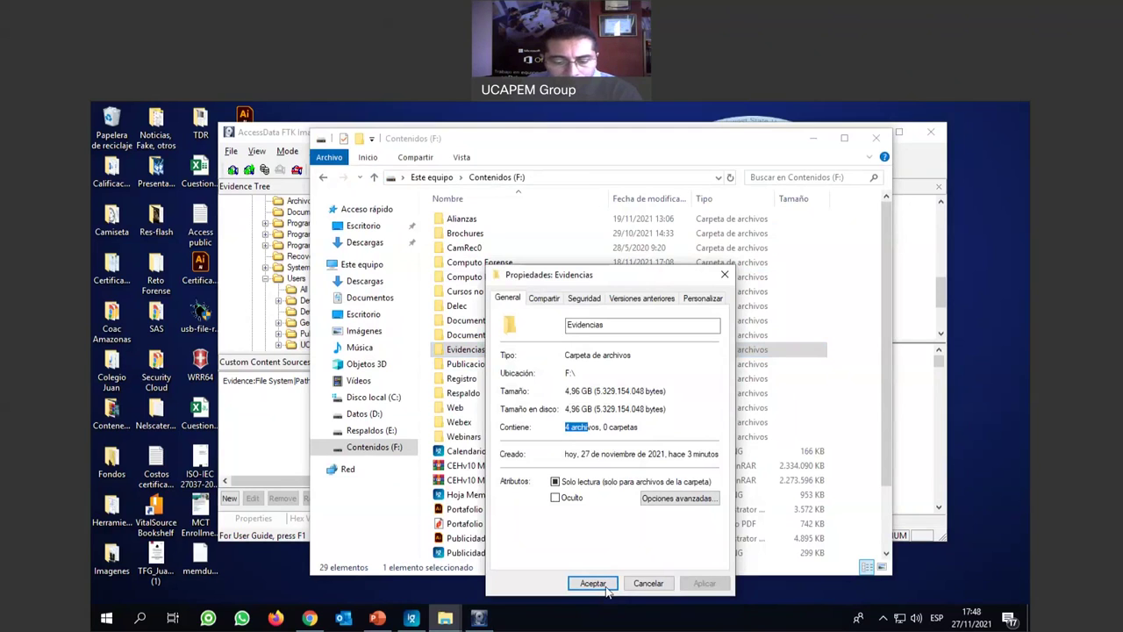
{"action": "left_click", "coordinate": [593, 583]}
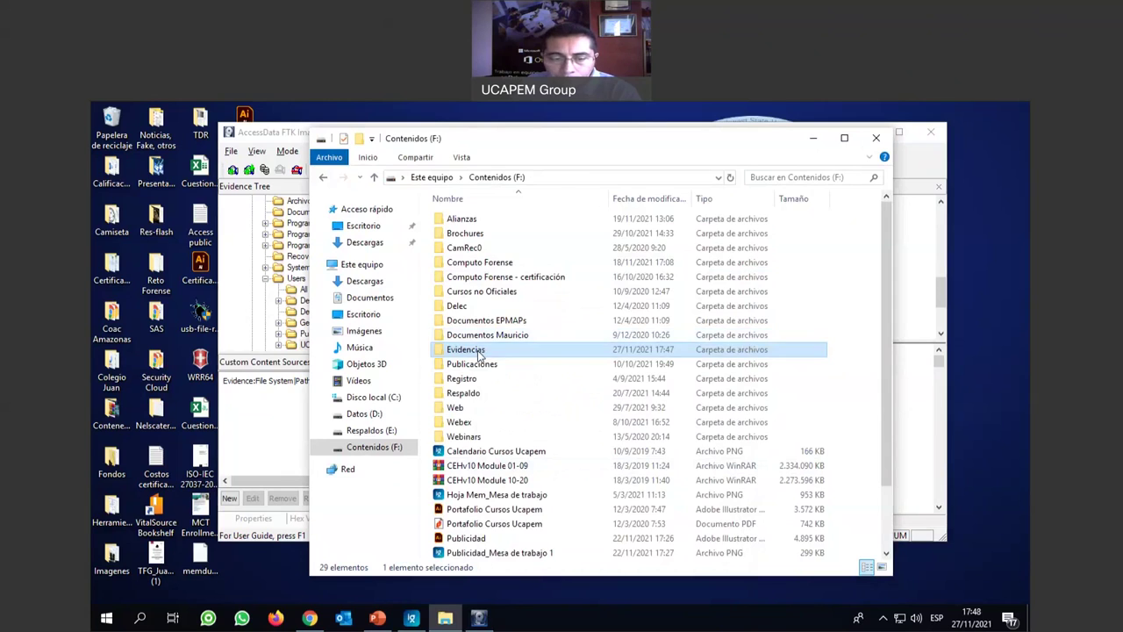
Open the Evidencias folder, where only NTUSER.DAT is listed, and show the Vista options.
{"action": "key", "text": "Return"}
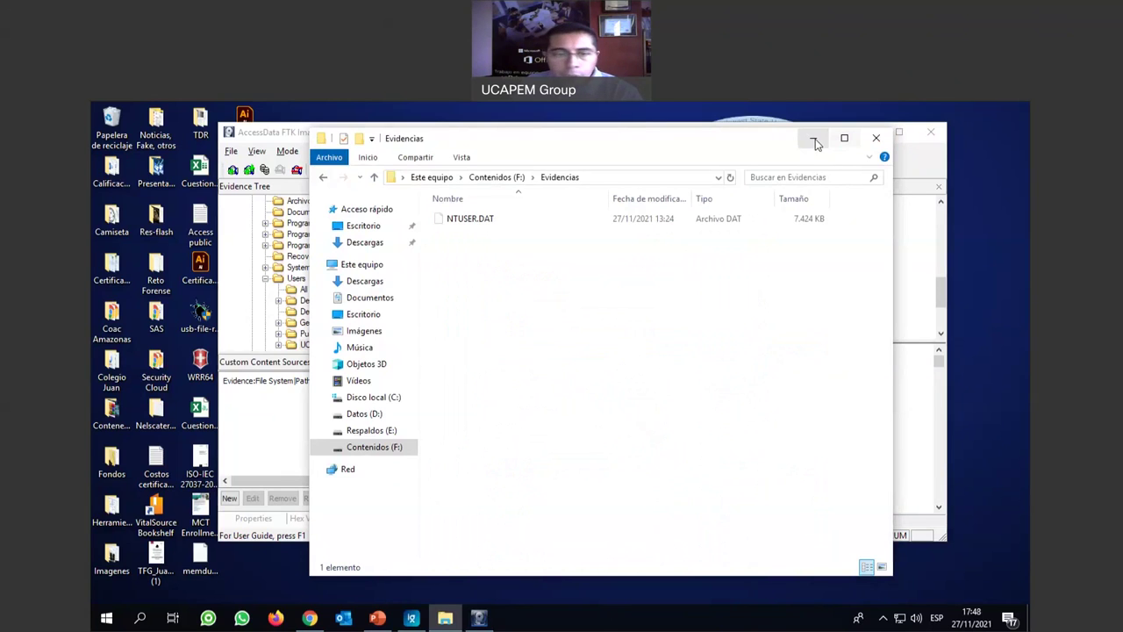
{"action": "left_click", "coordinate": [815, 141]}
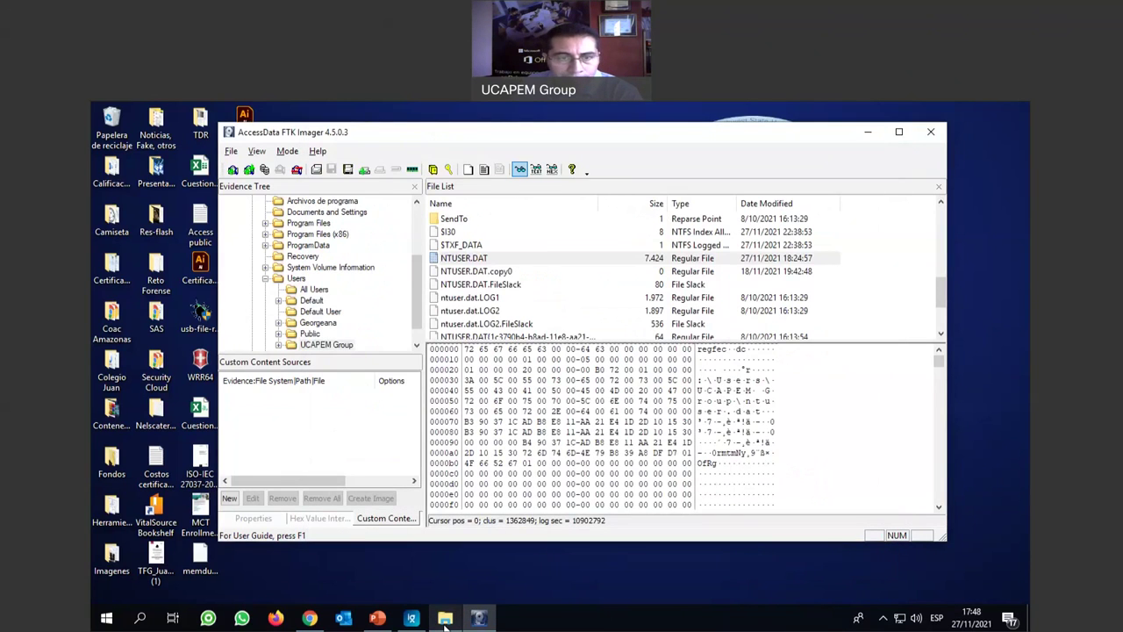
{"action": "left_click", "coordinate": [445, 619]}
{"action": "left_click", "coordinate": [461, 158]}
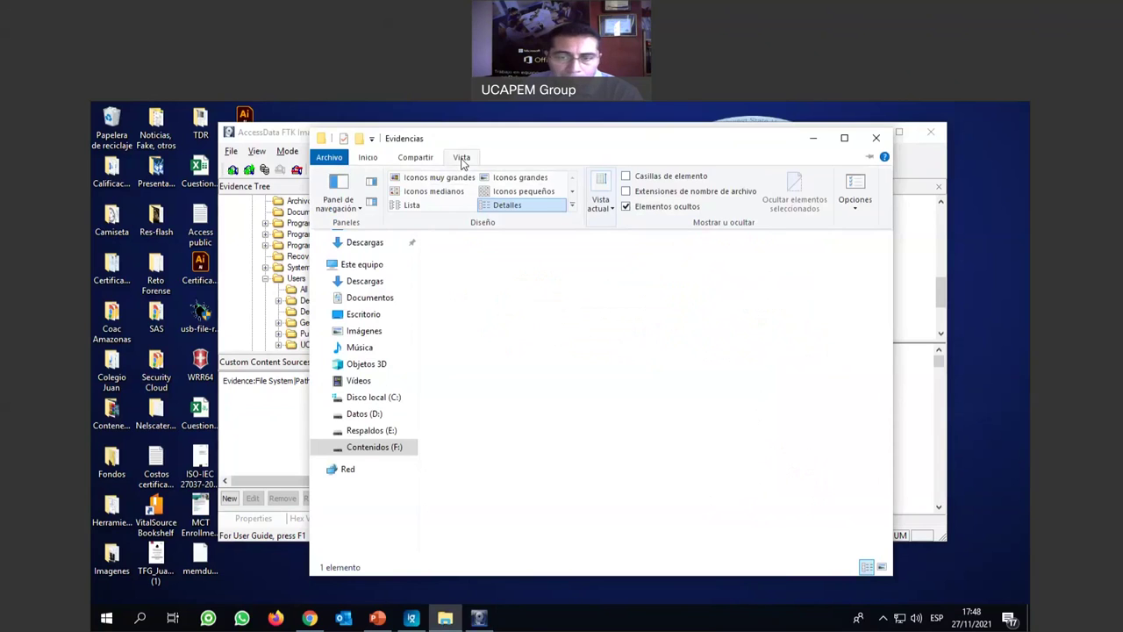
Untick 'Ocultar archivos protegidos del sistema operativo' in Folder Options and confirm the change.
{"action": "left_click", "coordinate": [855, 188]}
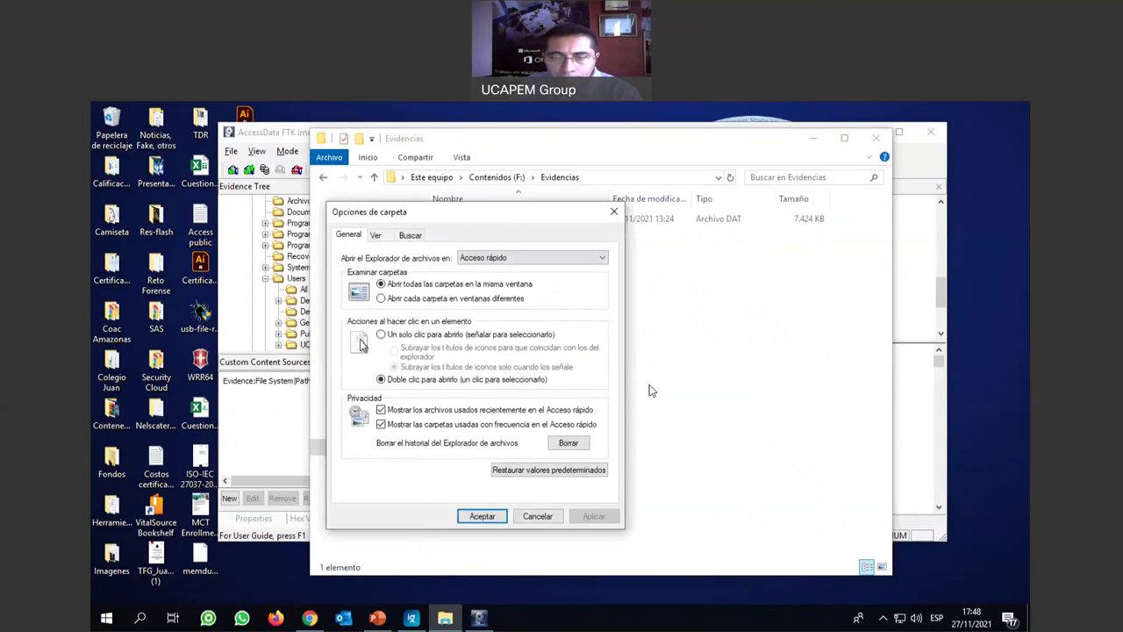
{"action": "left_click", "coordinate": [377, 237]}
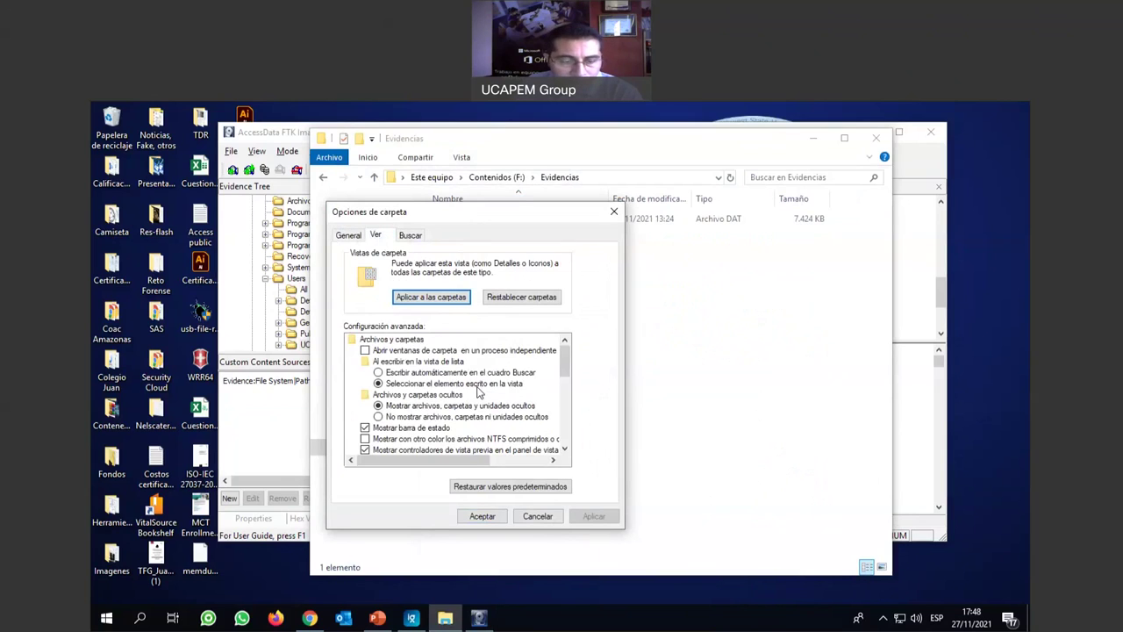
{"action": "scroll", "coordinate": [479, 393], "scroll_direction": "down", "scroll_amount": 3}
{"action": "scroll", "coordinate": [430, 395], "scroll_direction": "down", "scroll_amount": 3}
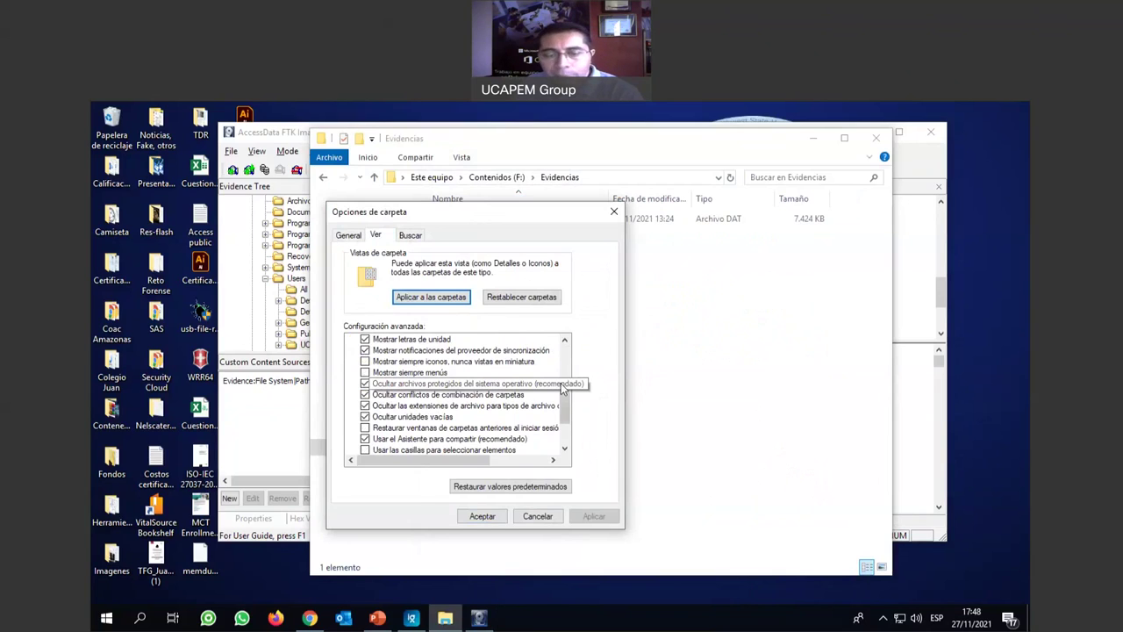
{"action": "left_click", "coordinate": [366, 385]}
{"action": "left_click", "coordinate": [679, 385]}
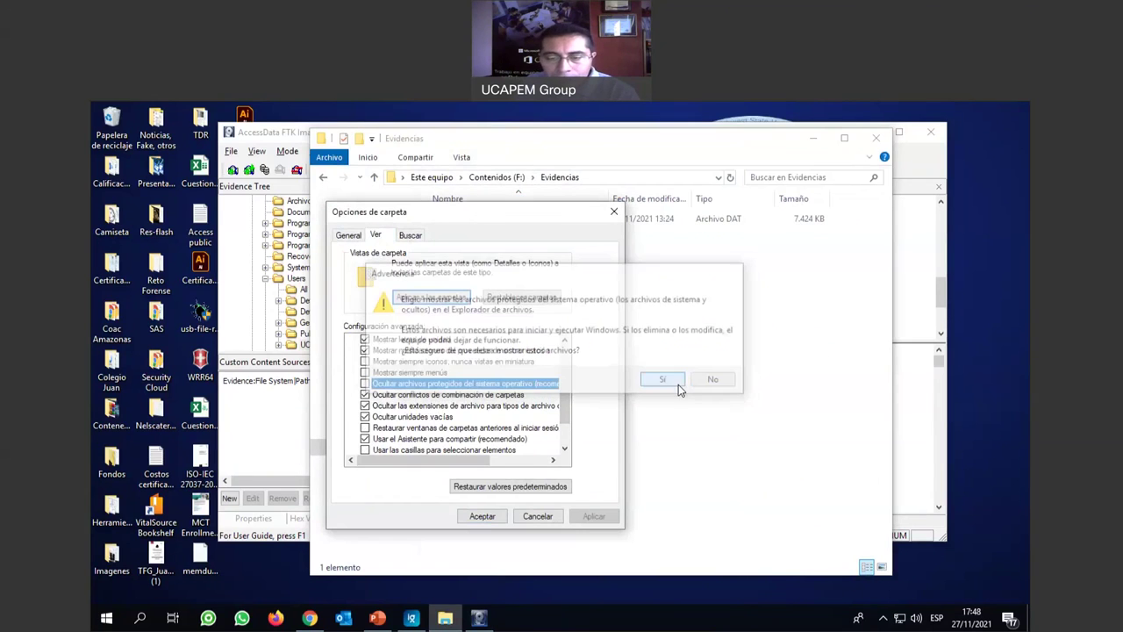
{"action": "left_click", "coordinate": [483, 516]}
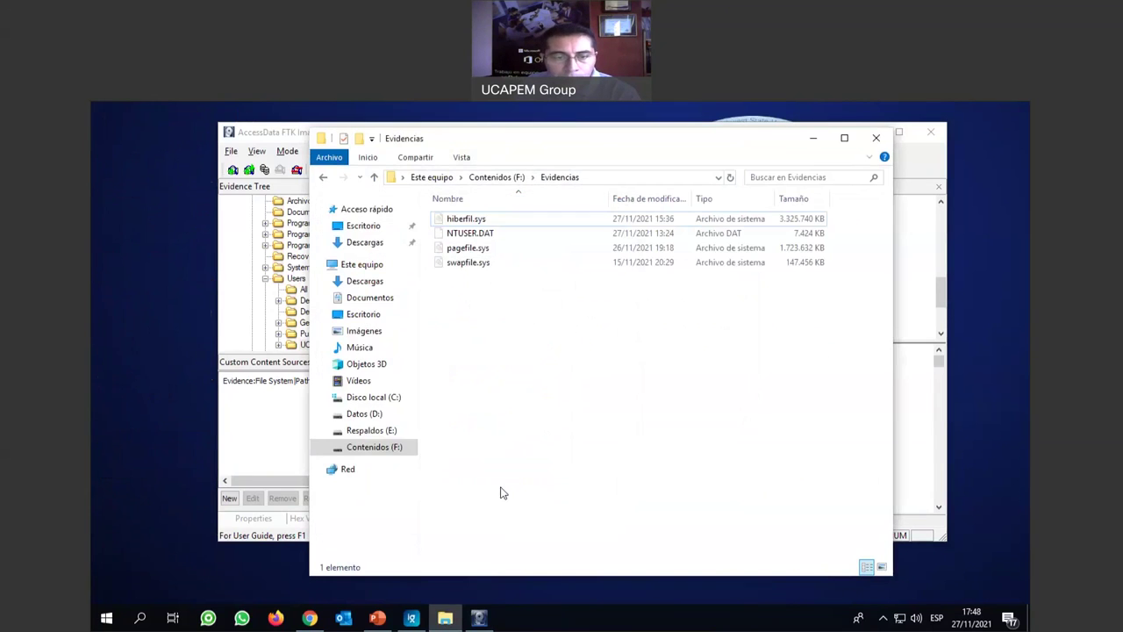
Select hiberfil.sys, pagefile.sys and swapfile.sys to check their sizes, then return to FTK Imager.
{"action": "left_click", "coordinate": [474, 219]}
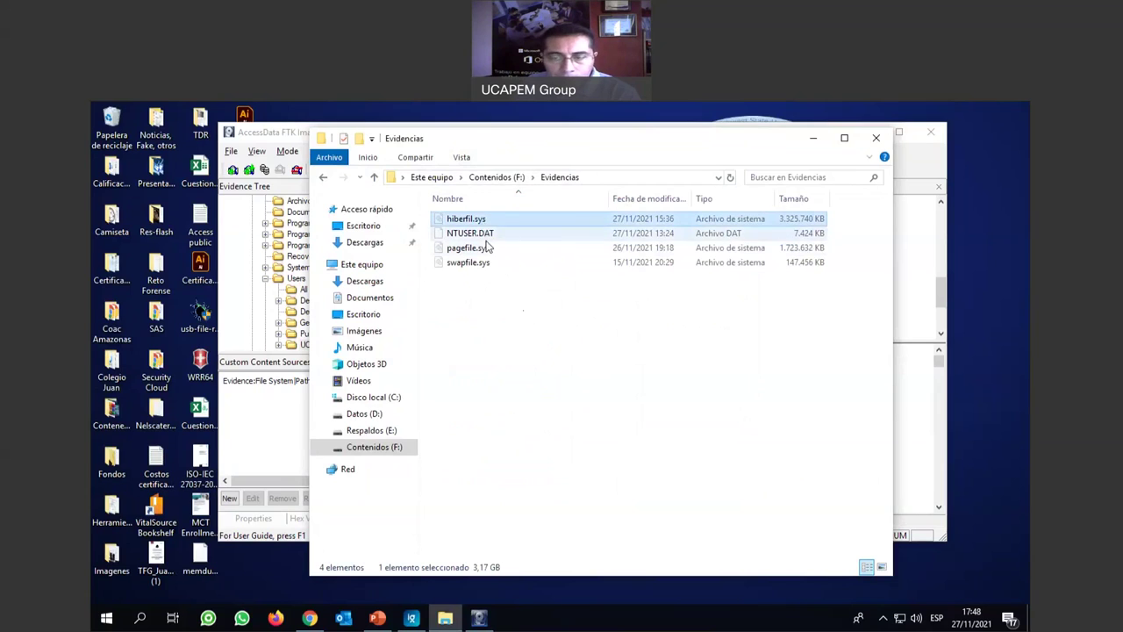
{"action": "left_click", "coordinate": [485, 251]}
{"action": "left_click", "coordinate": [486, 265]}
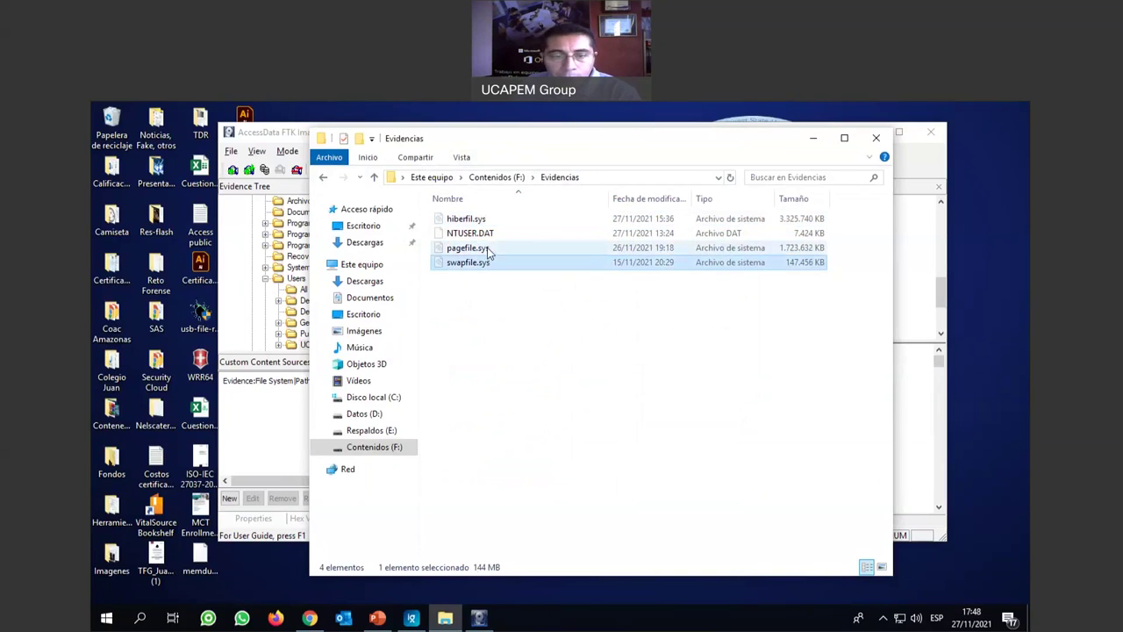
{"action": "left_click", "coordinate": [491, 220]}
{"action": "left_click", "coordinate": [501, 251]}
{"action": "left_click", "coordinate": [501, 265]}
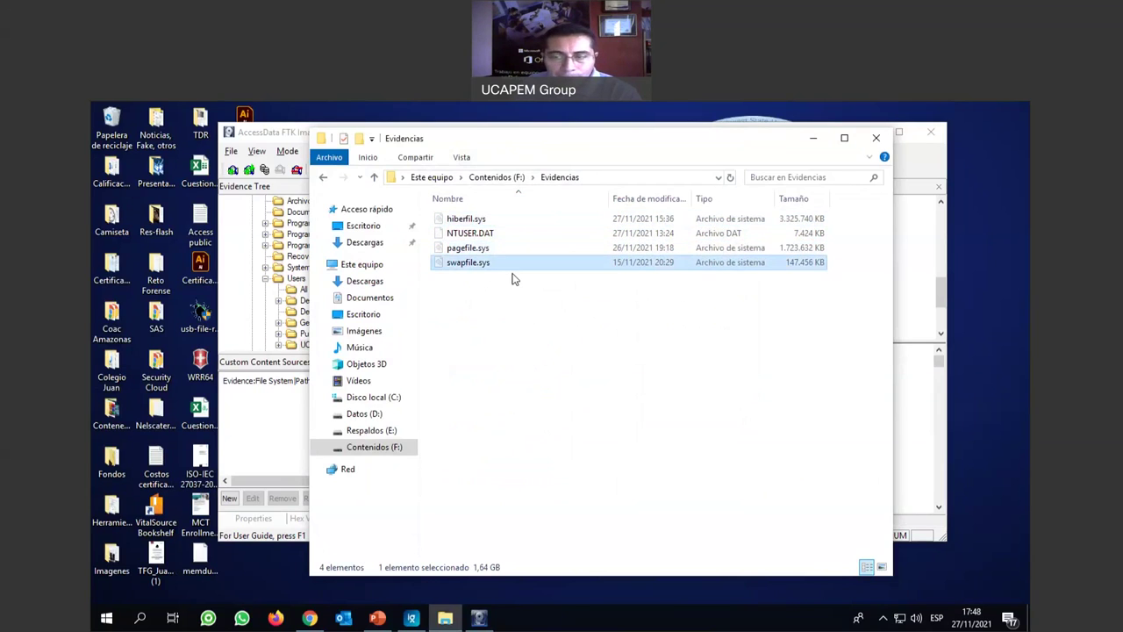
{"action": "left_click", "coordinate": [815, 140]}
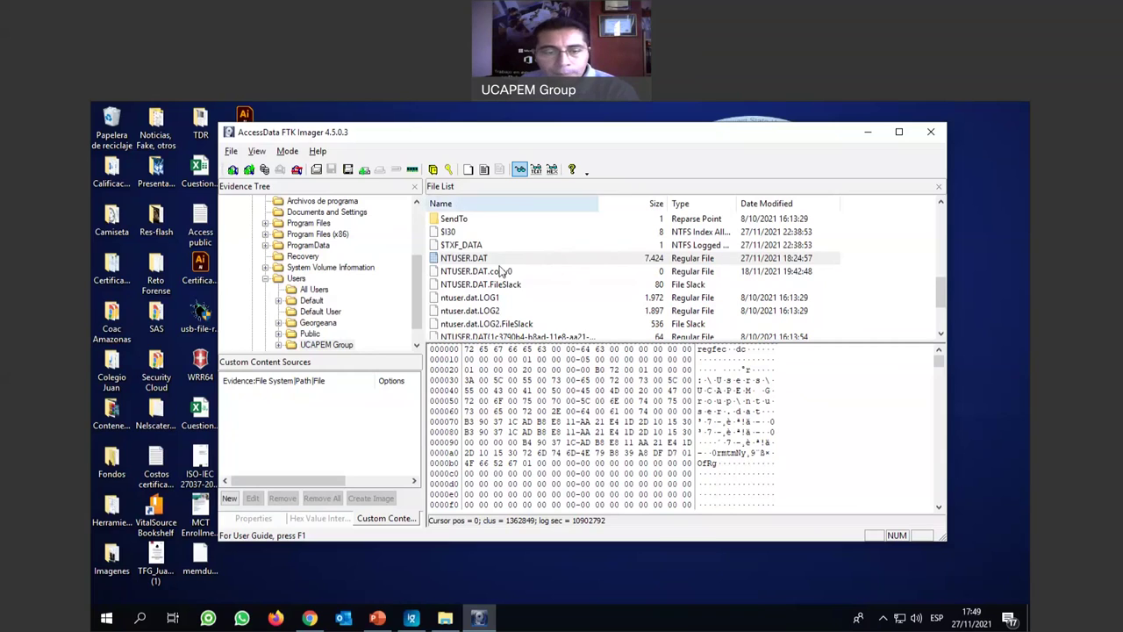
Select NTUSER.DAT in the profile listing and scroll up until AppData is visible.
{"action": "scroll", "coordinate": [514, 279], "scroll_direction": "up", "scroll_amount": 2}
{"action": "scroll", "coordinate": [514, 279], "scroll_direction": "down", "scroll_amount": 2}
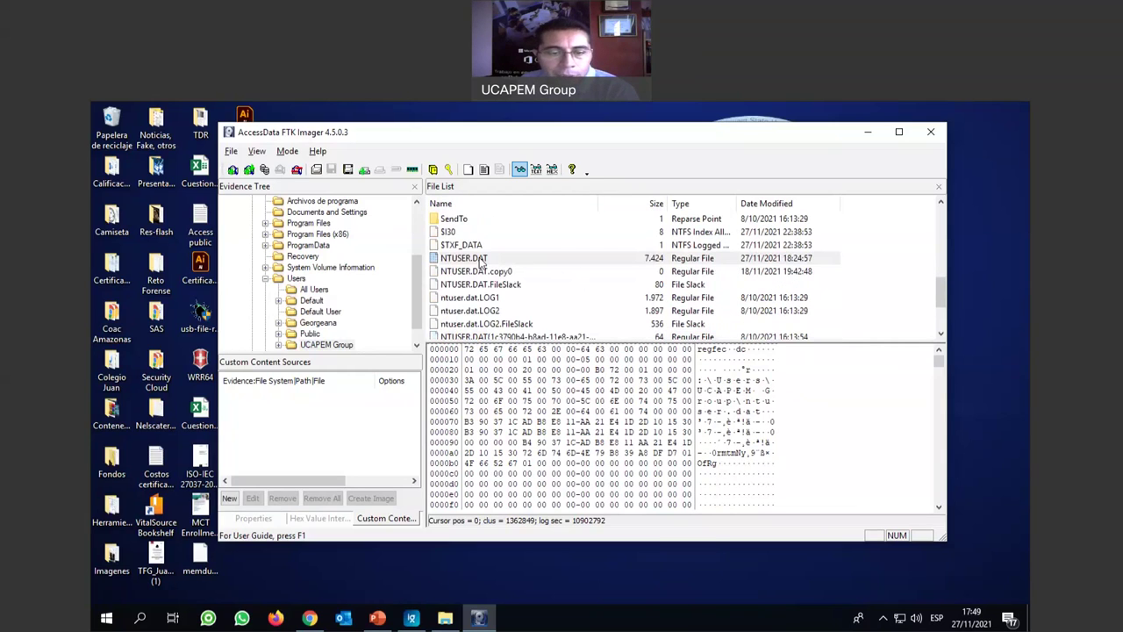
{"action": "left_click", "coordinate": [483, 263]}
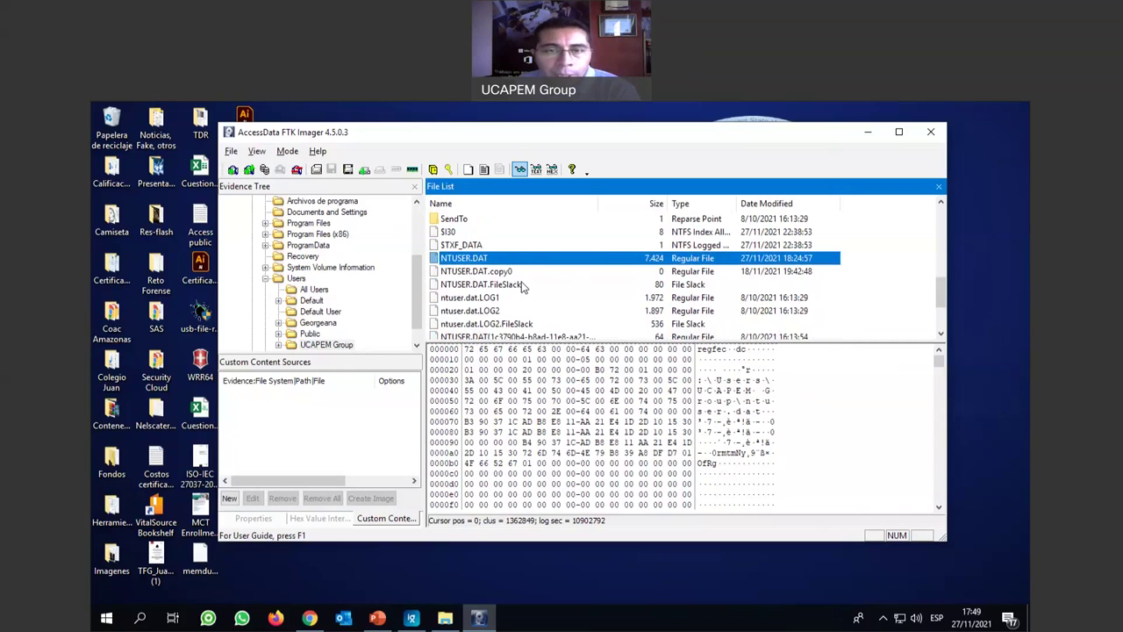
{"action": "scroll", "coordinate": [523, 285], "scroll_direction": "up", "scroll_amount": 3}
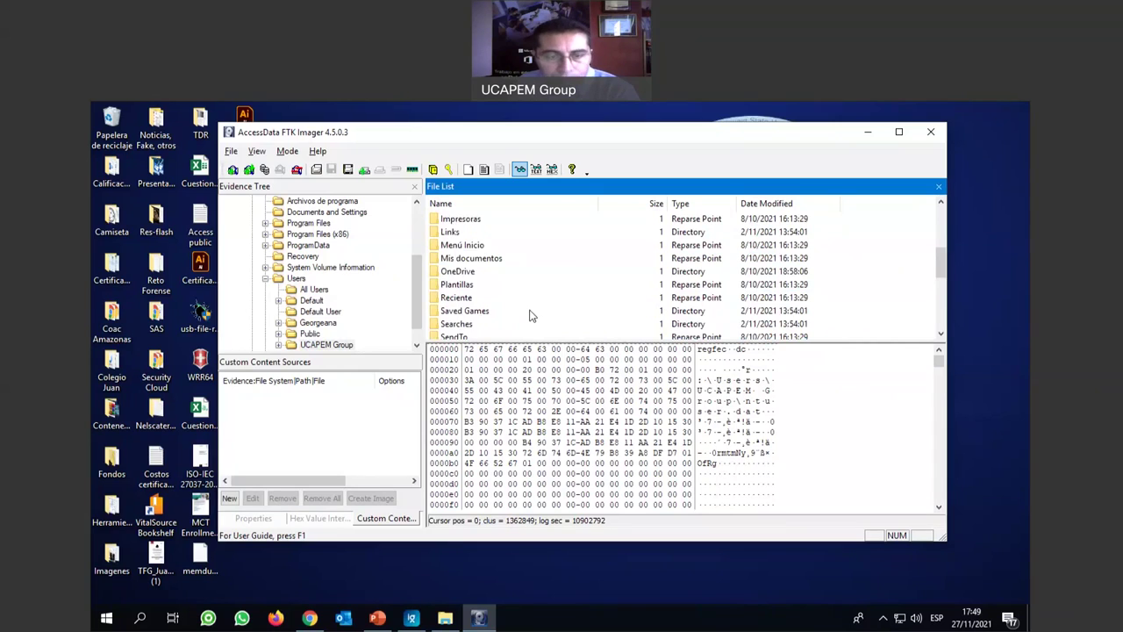
{"action": "scroll", "coordinate": [530, 313], "scroll_direction": "up", "scroll_amount": 3}
{"action": "scroll", "coordinate": [530, 312], "scroll_direction": "up", "scroll_amount": 1}
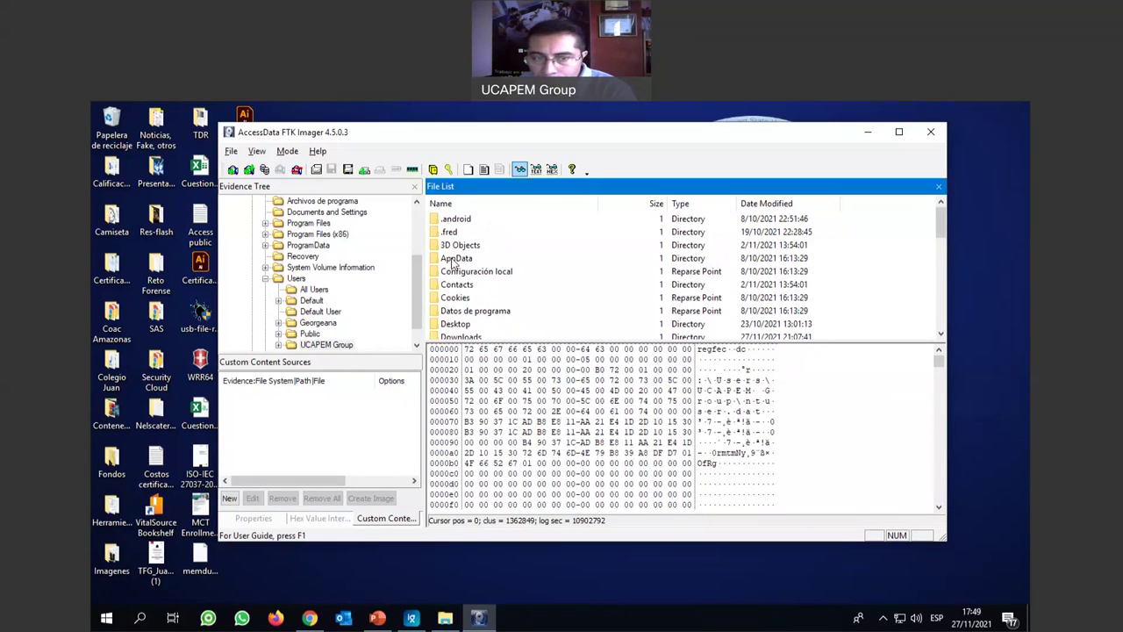
Open the AppData folder and then its Local subfolder.
{"action": "left_click", "coordinate": [455, 260]}
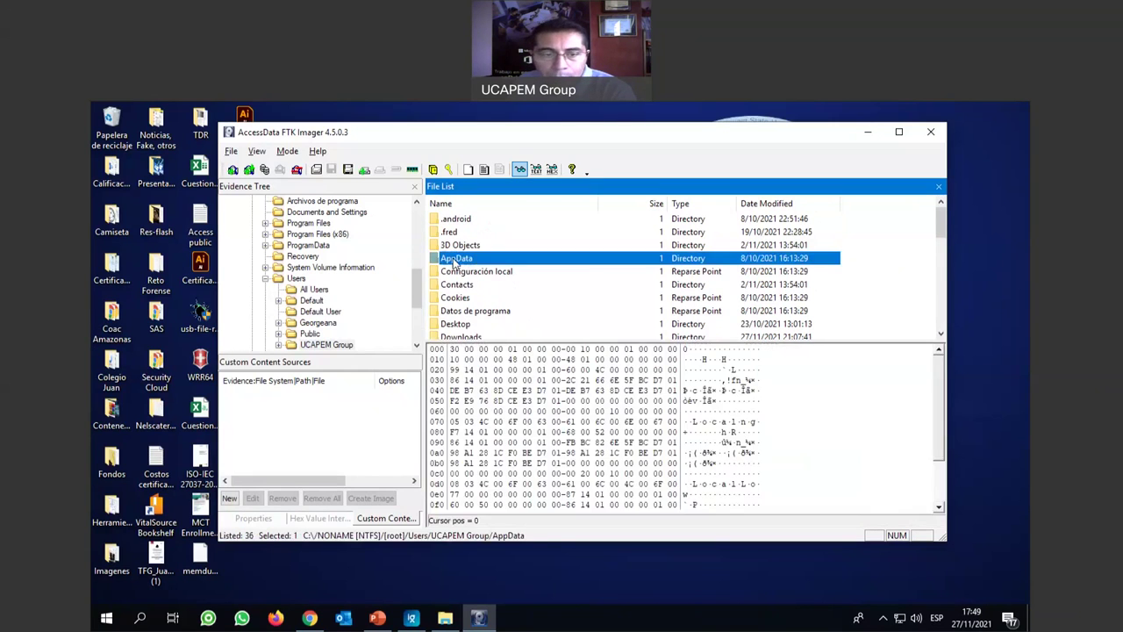
{"action": "double_click", "coordinate": [454, 260]}
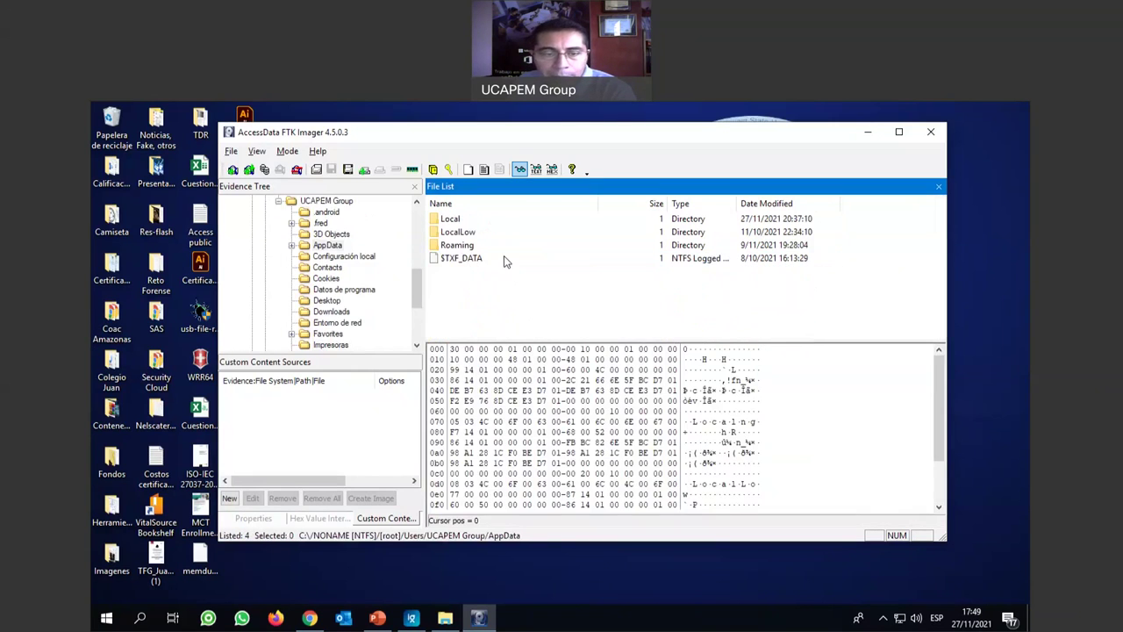
{"action": "left_click", "coordinate": [452, 226]}
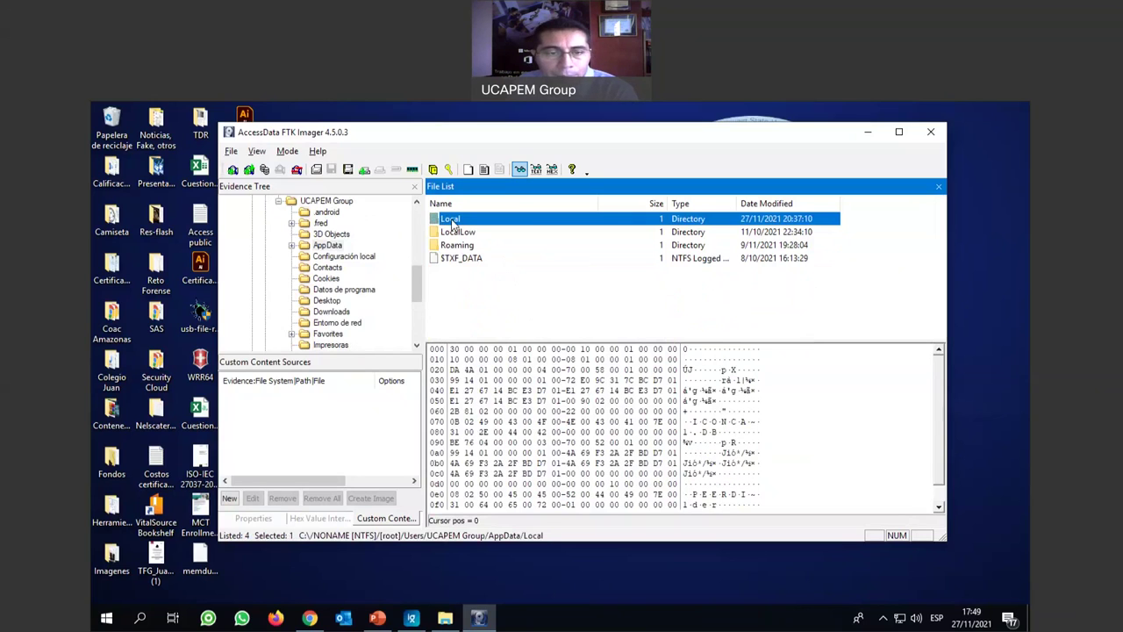
{"action": "double_click", "coordinate": [451, 225]}
{"action": "scroll", "coordinate": [526, 241], "scroll_direction": "down", "scroll_amount": 3}
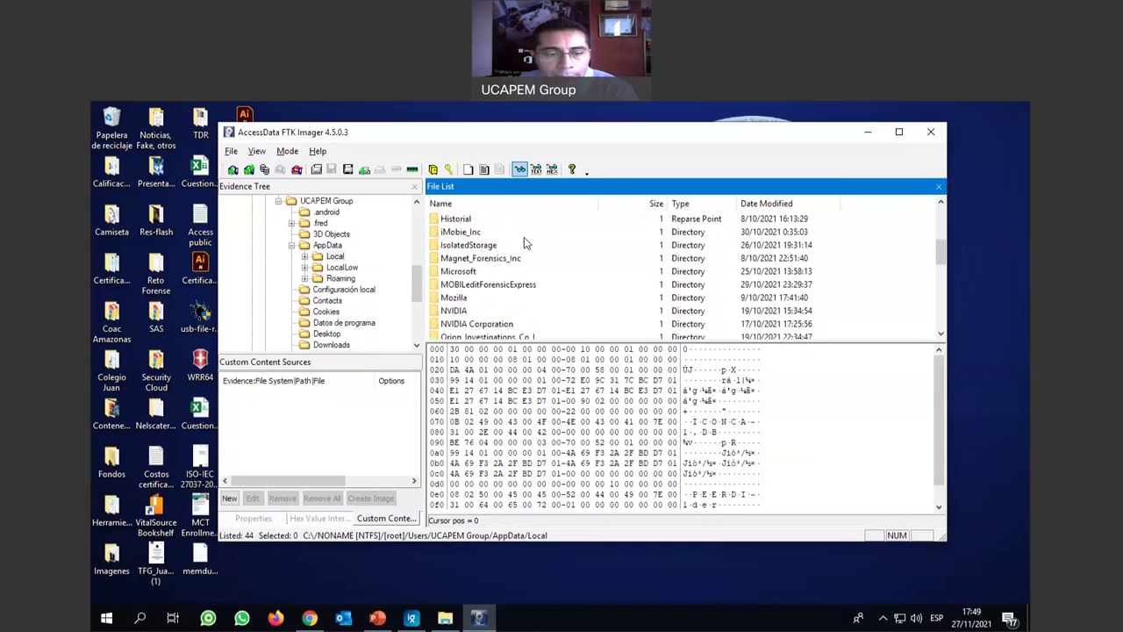
{"action": "scroll", "coordinate": [524, 237], "scroll_direction": "down", "scroll_amount": 3}
{"action": "scroll", "coordinate": [524, 237], "scroll_direction": "down", "scroll_amount": 3}
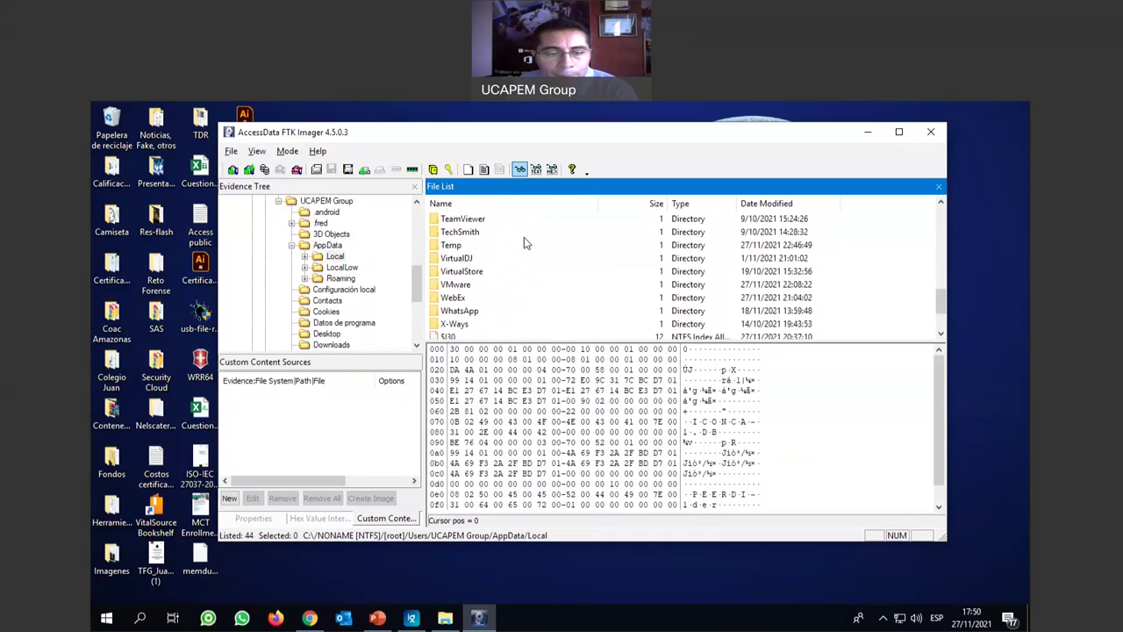
{"action": "scroll", "coordinate": [524, 243], "scroll_direction": "down", "scroll_amount": 2}
{"action": "scroll", "coordinate": [524, 243], "scroll_direction": "up", "scroll_amount": 2}
{"action": "scroll", "coordinate": [524, 243], "scroll_direction": "down", "scroll_amount": 2}
{"action": "scroll", "coordinate": [567, 267], "scroll_direction": "up", "scroll_amount": 8}
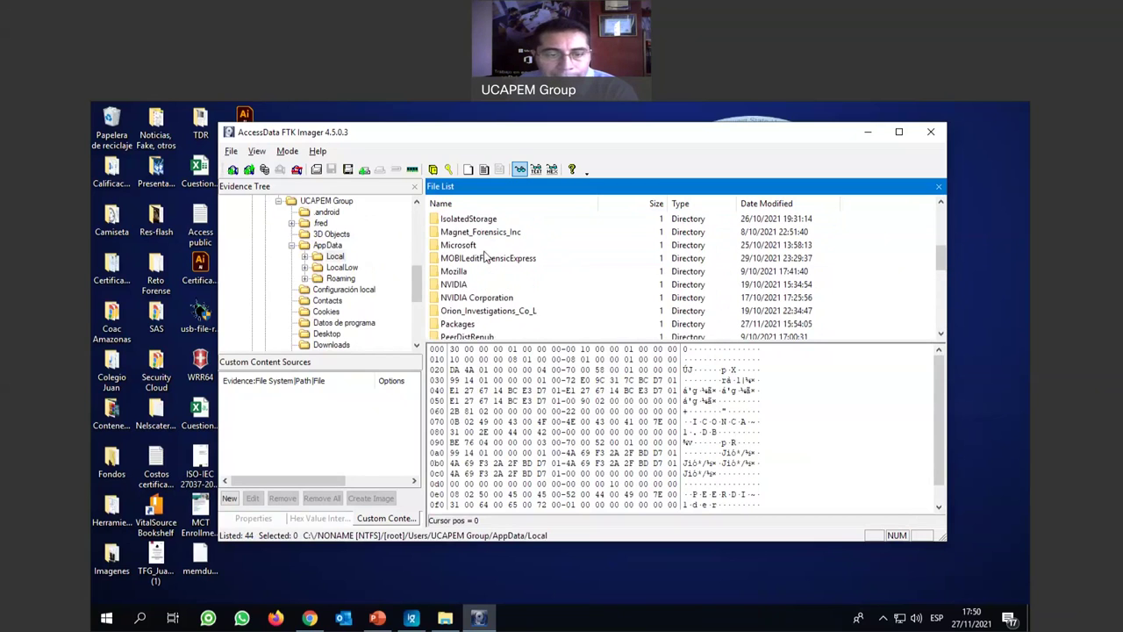
Open Microsoft\Windows and show UsrClass.dat's raw bytes in the hex pane.
{"action": "left_click", "coordinate": [468, 248]}
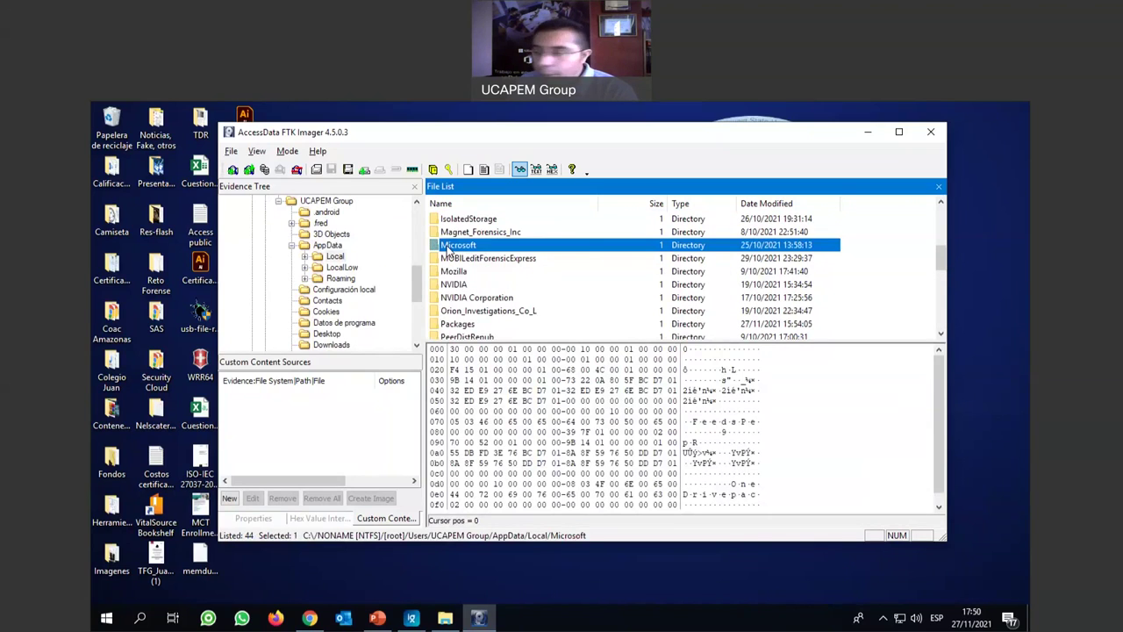
{"action": "double_click", "coordinate": [448, 248]}
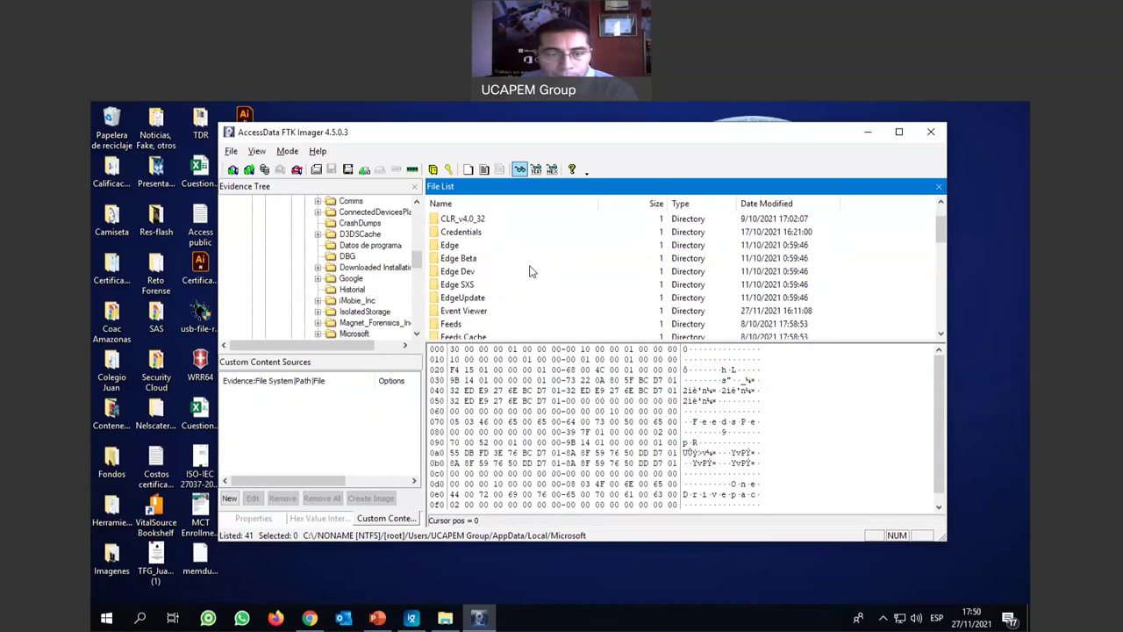
{"action": "scroll", "coordinate": [529, 271], "scroll_direction": "down", "scroll_amount": 3}
{"action": "scroll", "coordinate": [529, 271], "scroll_direction": "down", "scroll_amount": 8}
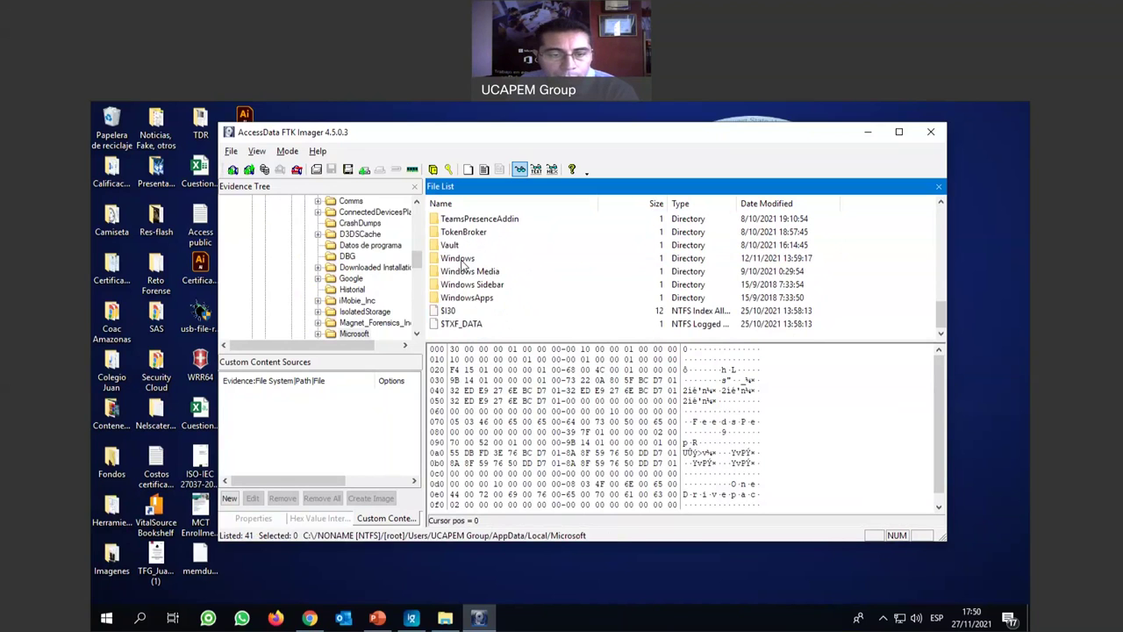
{"action": "double_click", "coordinate": [461, 260]}
{"action": "scroll", "coordinate": [563, 257], "scroll_direction": "down", "scroll_amount": 7}
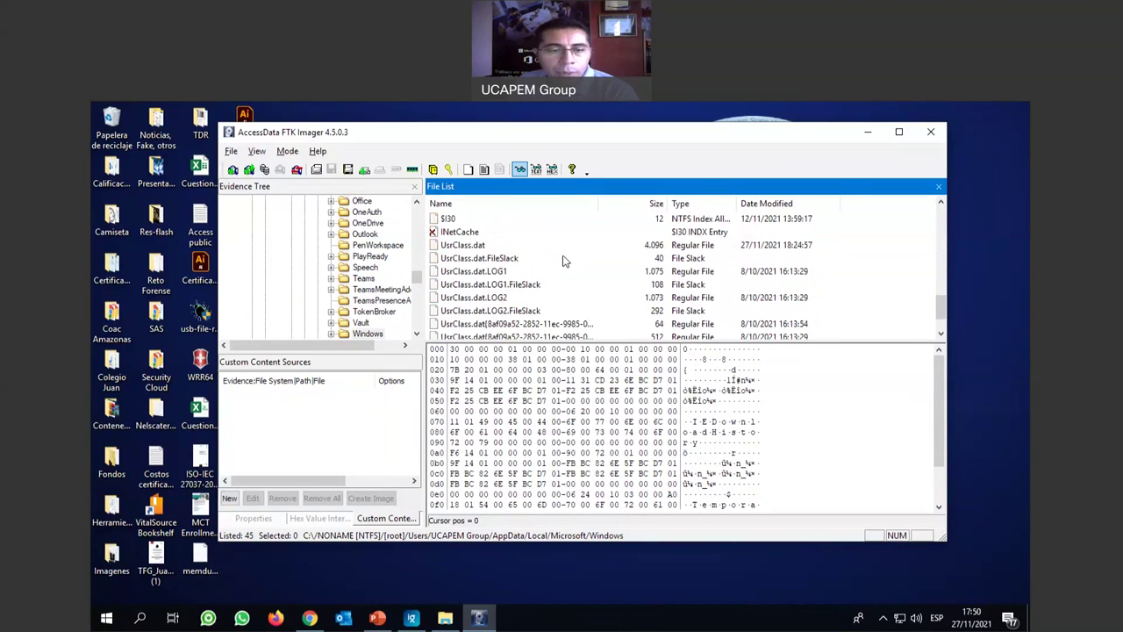
{"action": "left_click", "coordinate": [465, 247]}
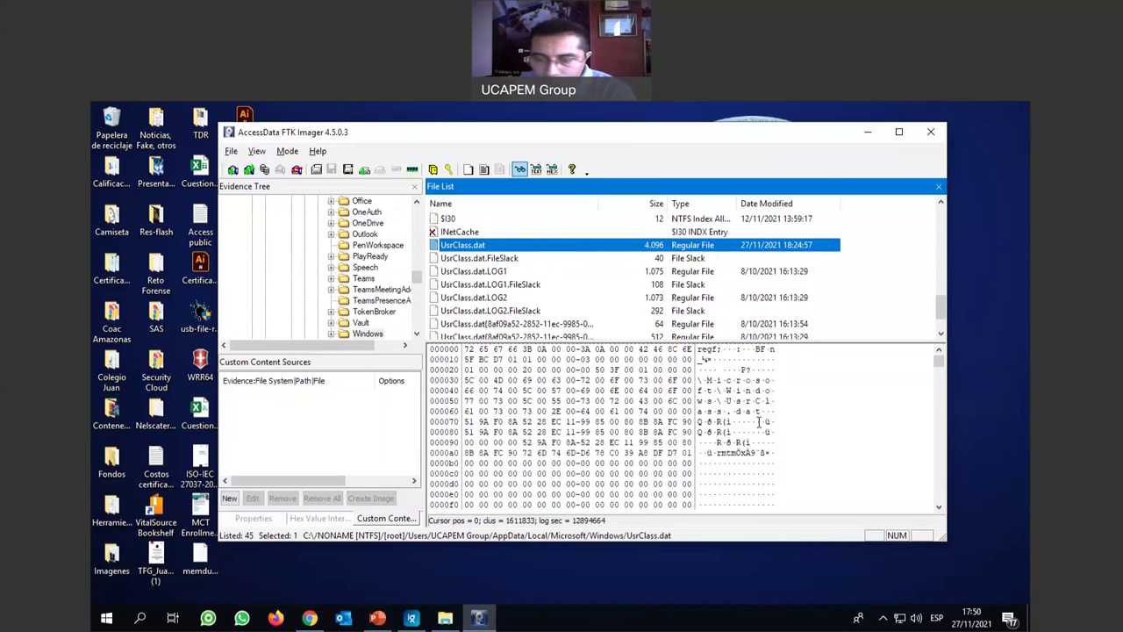
Highlight the \Microsoft\Windows\UsrClass.dat path bytes (offset 0x32 to row 0xB0) in the hex text pane.
{"action": "left_click", "coordinate": [727, 423]}
{"action": "left_click_drag", "start_coordinate": [709, 380], "coordinate": [760, 463]}
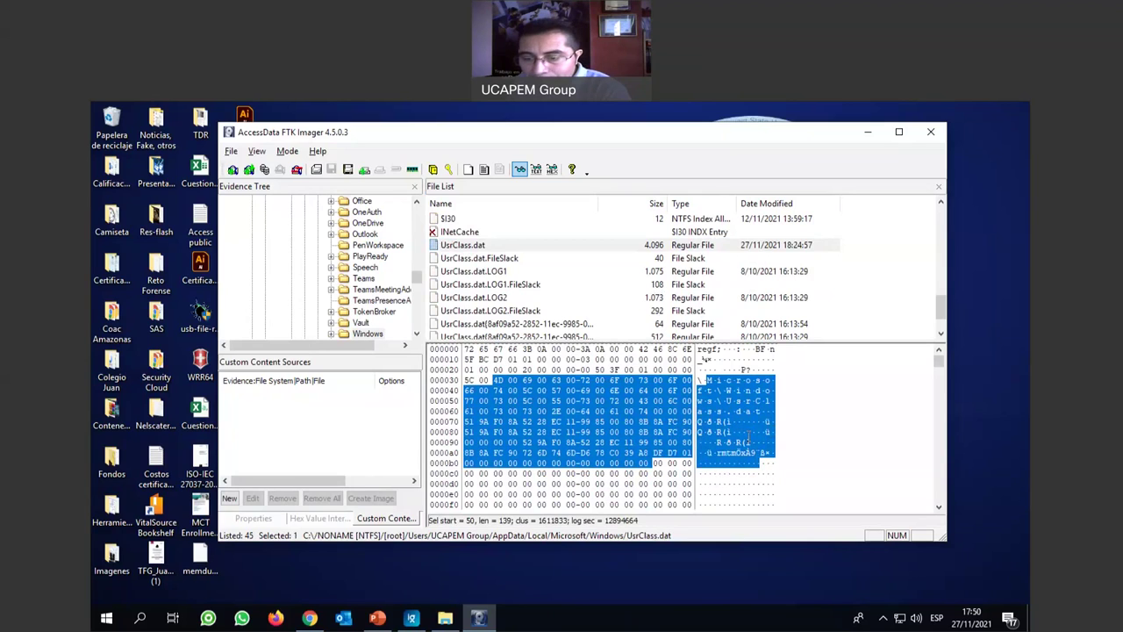
{"action": "scroll", "coordinate": [747, 436], "scroll_direction": "down", "scroll_amount": 1}
{"action": "scroll", "coordinate": [746, 434], "scroll_direction": "down", "scroll_amount": 1}
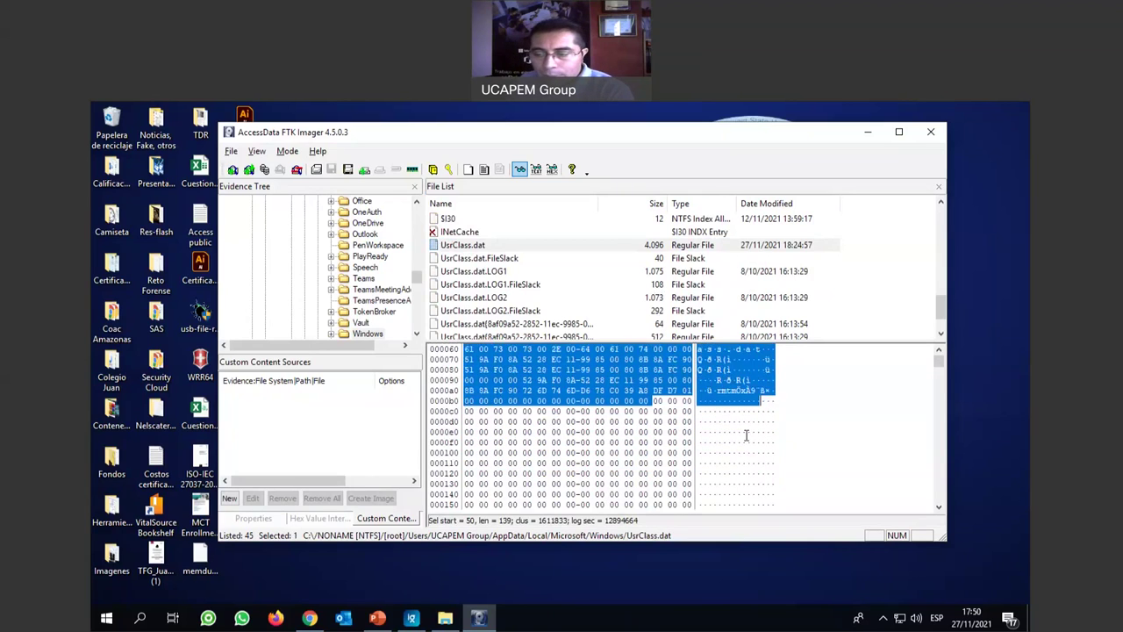
{"action": "scroll", "coordinate": [746, 434], "scroll_direction": "down", "scroll_amount": 1}
{"action": "mouse_move", "coordinate": [941, 366]}
{"action": "left_mouse_down"}
{"action": "mouse_move", "coordinate": [941, 411]}
{"action": "mouse_move", "coordinate": [943, 353]}
{"action": "left_mouse_up"}
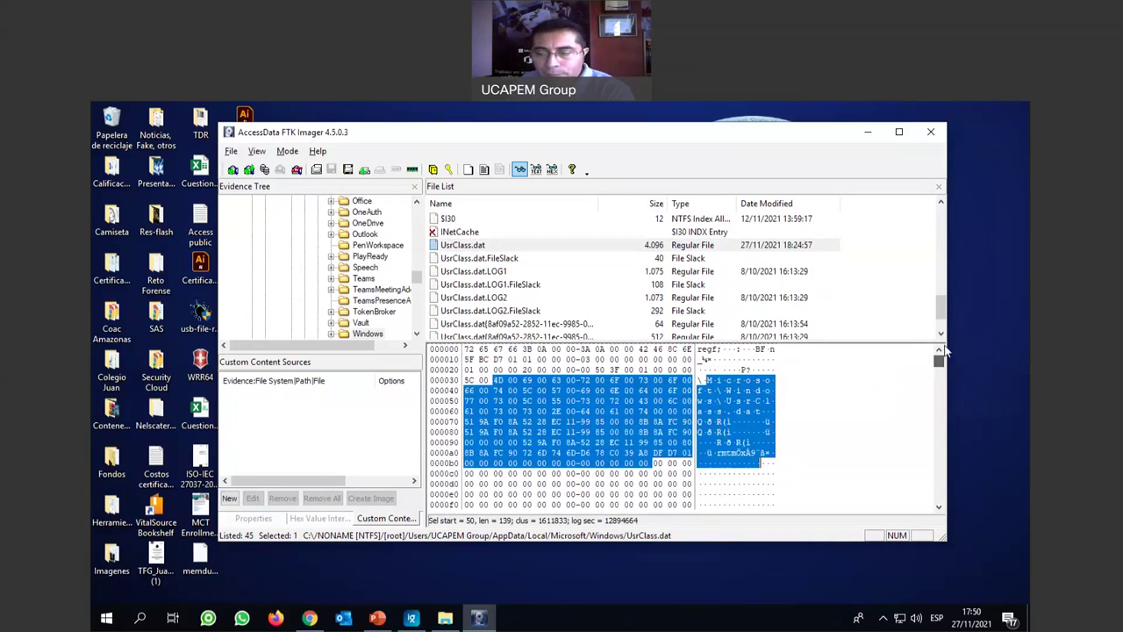
Export UsrClass.dat to Este equipo > Contenidos (F:) > Evidencias and dismiss the results message.
{"action": "right_click", "coordinate": [445, 249]}
{"action": "left_click", "coordinate": [509, 256]}
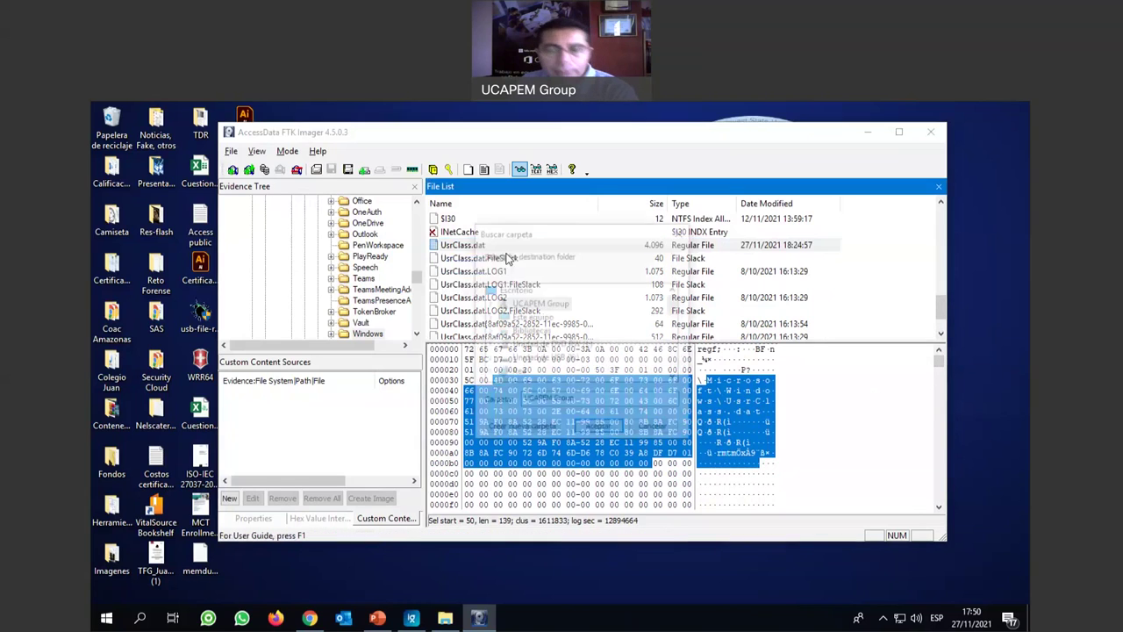
{"action": "scroll", "coordinate": [580, 328], "scroll_direction": "down", "scroll_amount": 7}
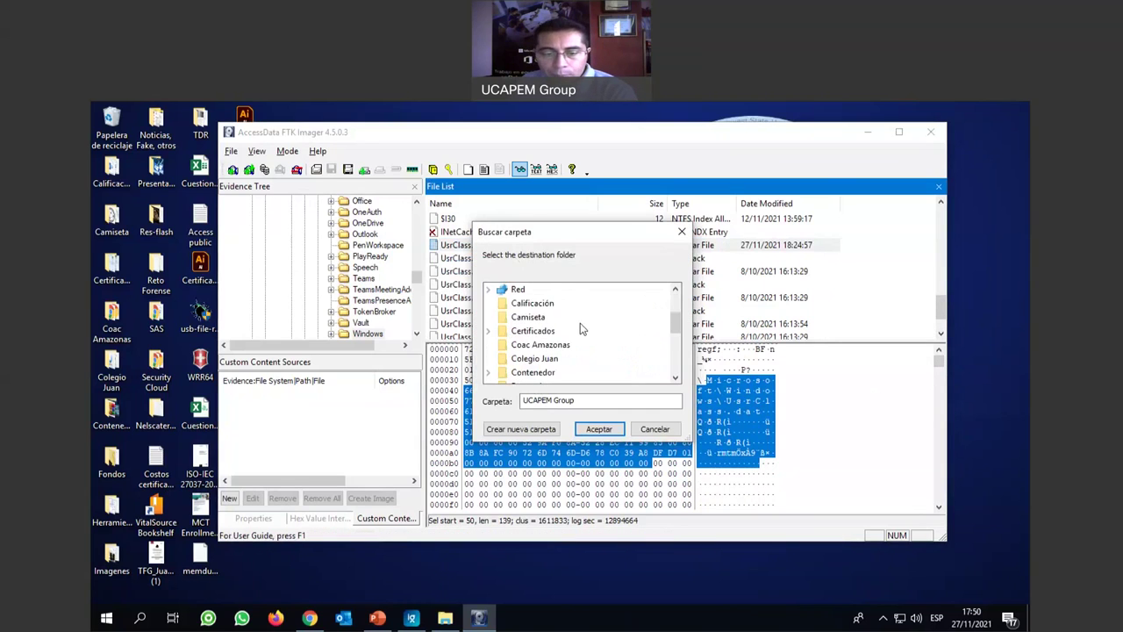
{"action": "scroll", "coordinate": [579, 328], "scroll_direction": "down", "scroll_amount": 1}
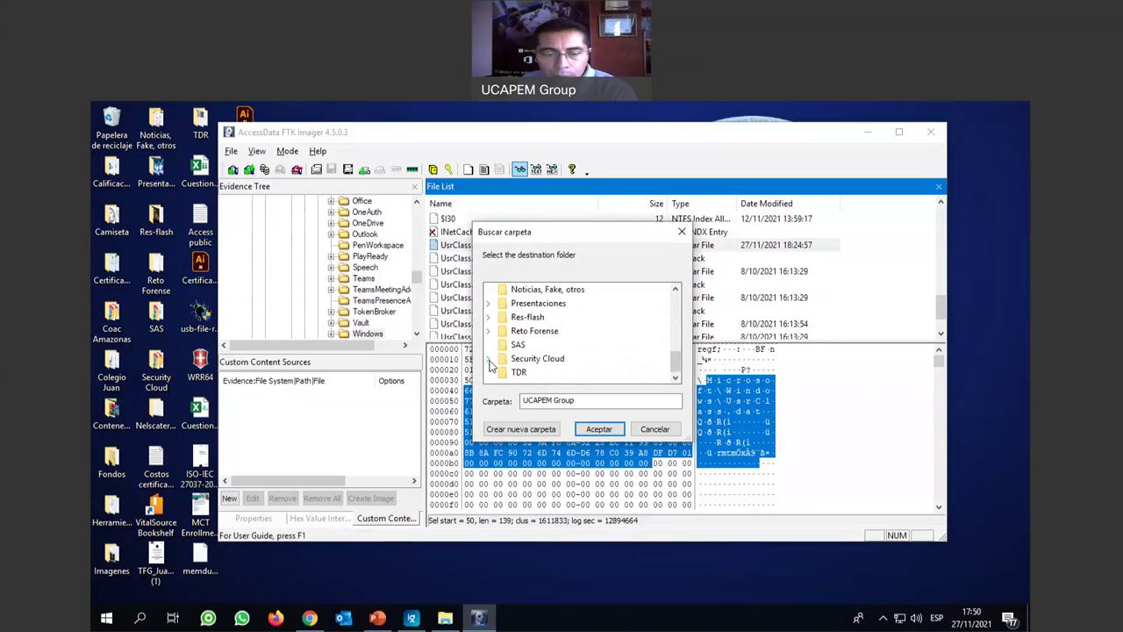
{"action": "scroll", "coordinate": [603, 354], "scroll_direction": "up", "scroll_amount": 5}
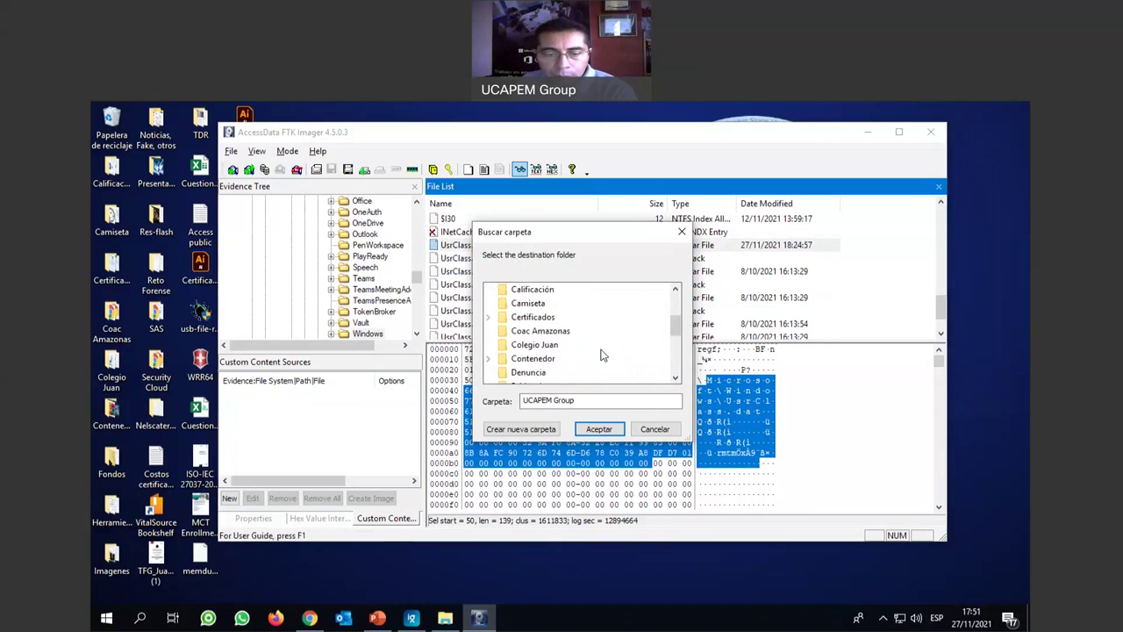
{"action": "scroll", "coordinate": [603, 355], "scroll_direction": "up", "scroll_amount": 5}
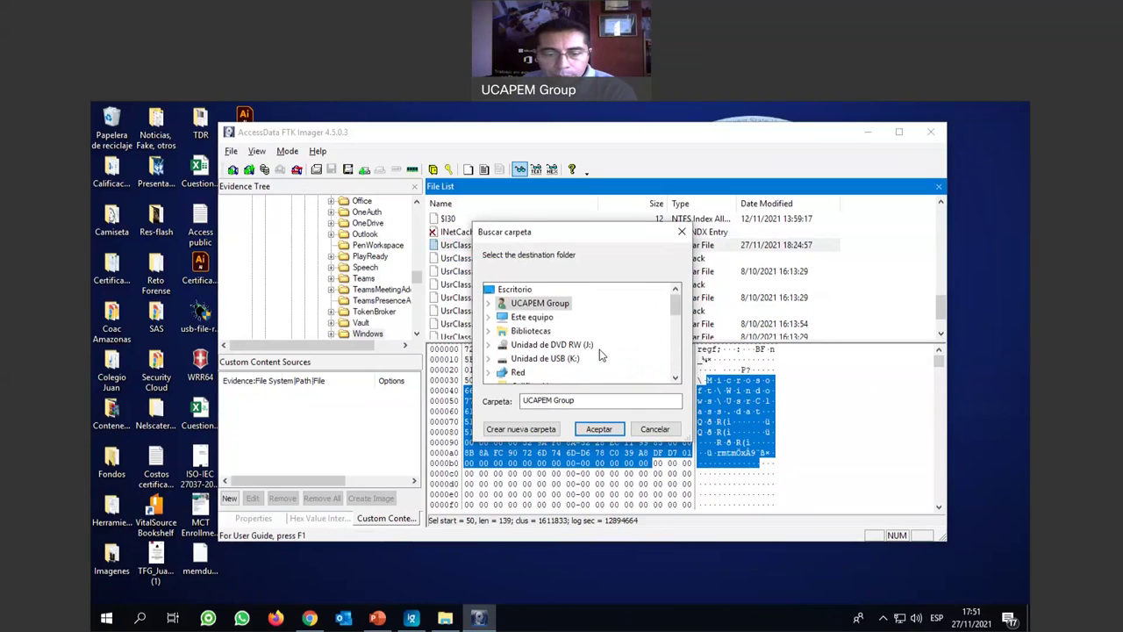
{"action": "left_click", "coordinate": [489, 321]}
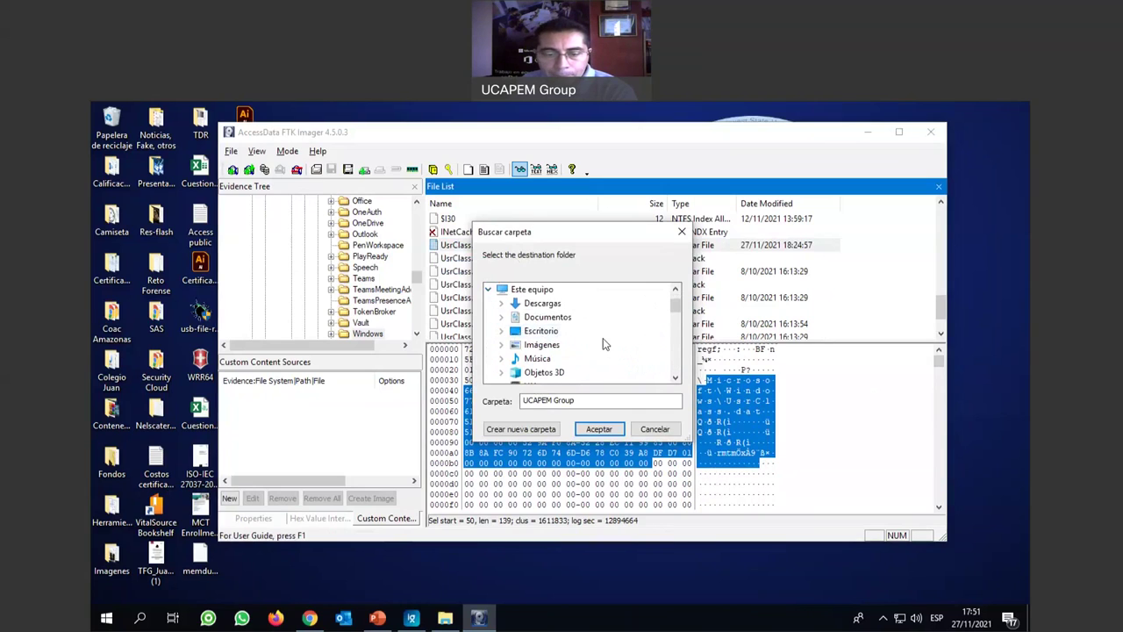
{"action": "scroll", "coordinate": [603, 337], "scroll_direction": "down", "scroll_amount": 2}
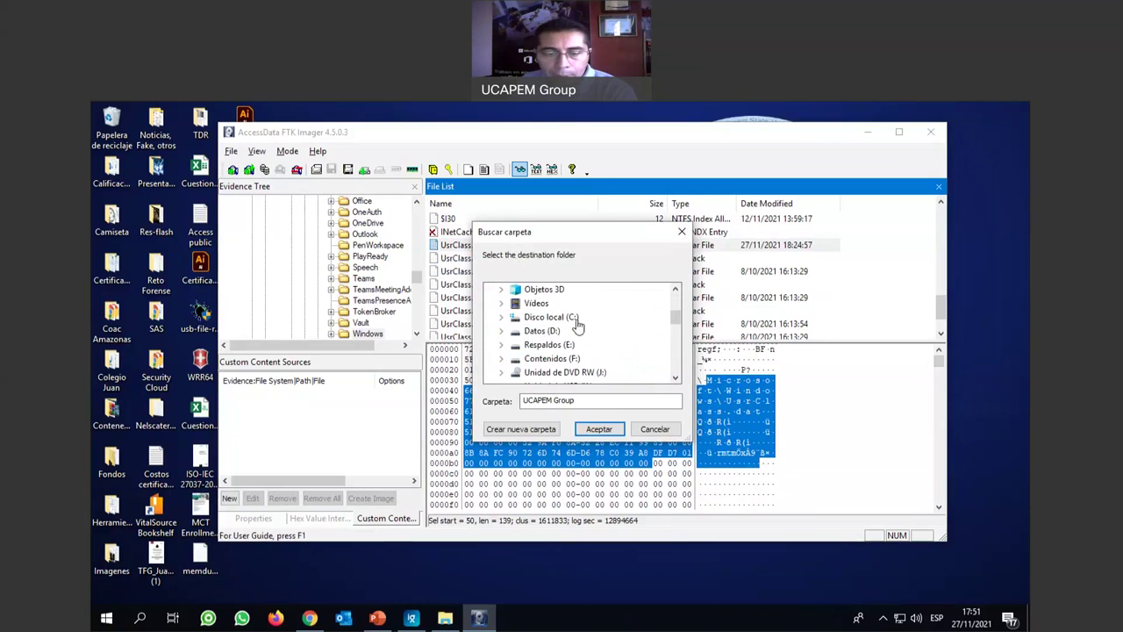
{"action": "left_click", "coordinate": [516, 359]}
{"action": "scroll", "coordinate": [607, 344], "scroll_direction": "down", "scroll_amount": 3}
{"action": "scroll", "coordinate": [616, 348], "scroll_direction": "down", "scroll_amount": 1}
{"action": "left_click", "coordinate": [556, 331]}
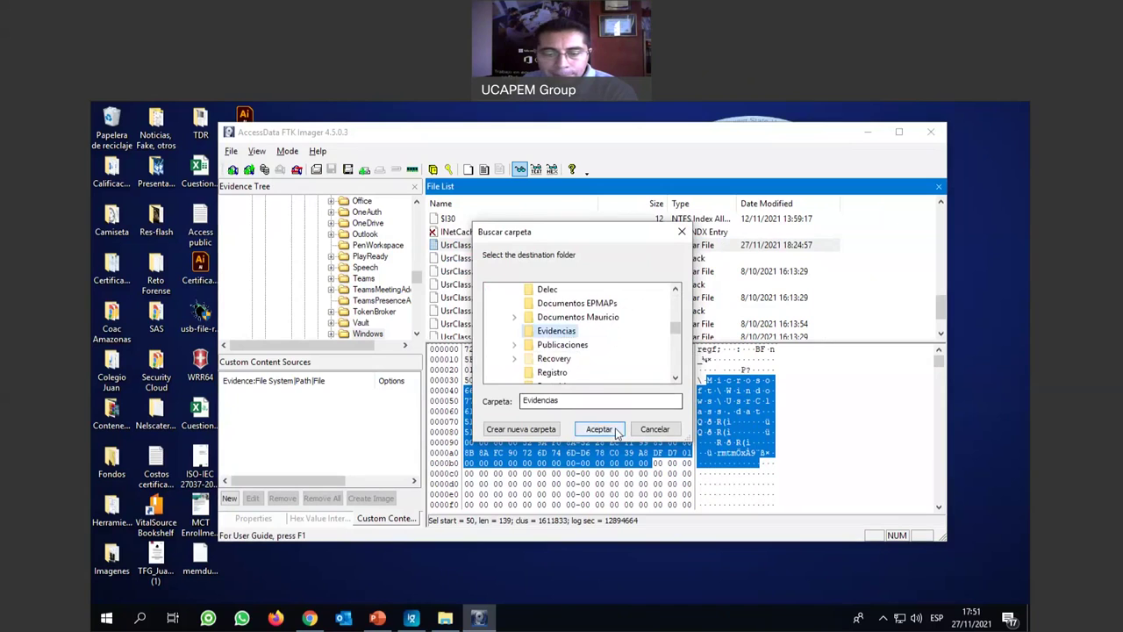
{"action": "left_click", "coordinate": [599, 429]}
{"action": "left_click", "coordinate": [634, 386]}
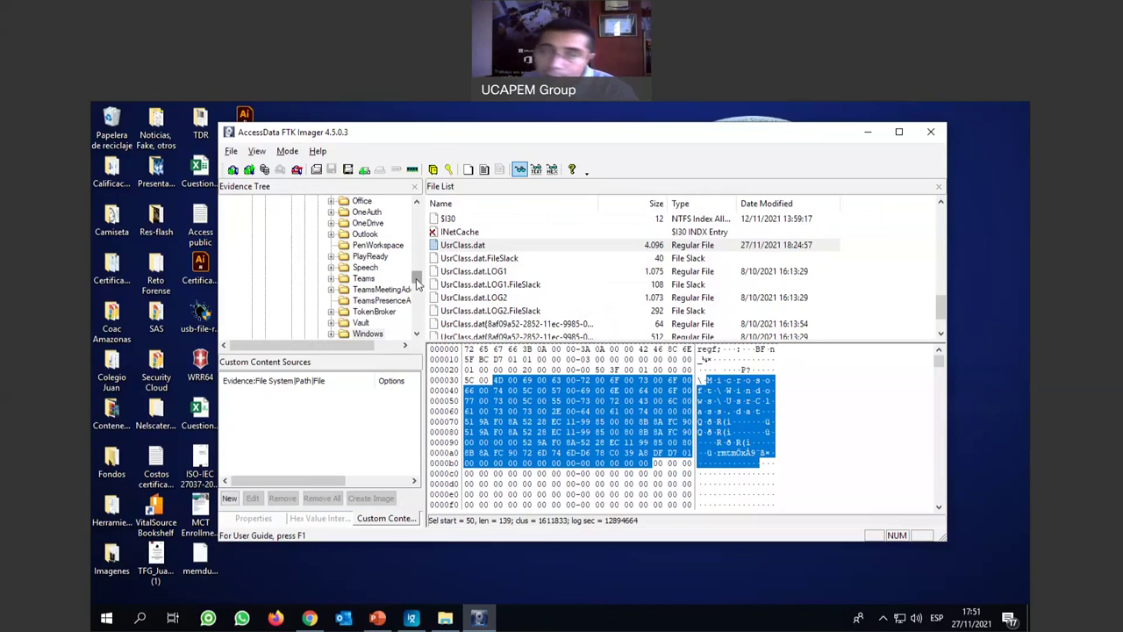
Collapse AppData, the user profile folder and Users in the Evidence Tree.
{"action": "left_click_drag", "start_coordinate": [418, 285], "coordinate": [418, 233]}
{"action": "left_click", "coordinate": [291, 267]}
{"action": "left_click", "coordinate": [278, 223]}
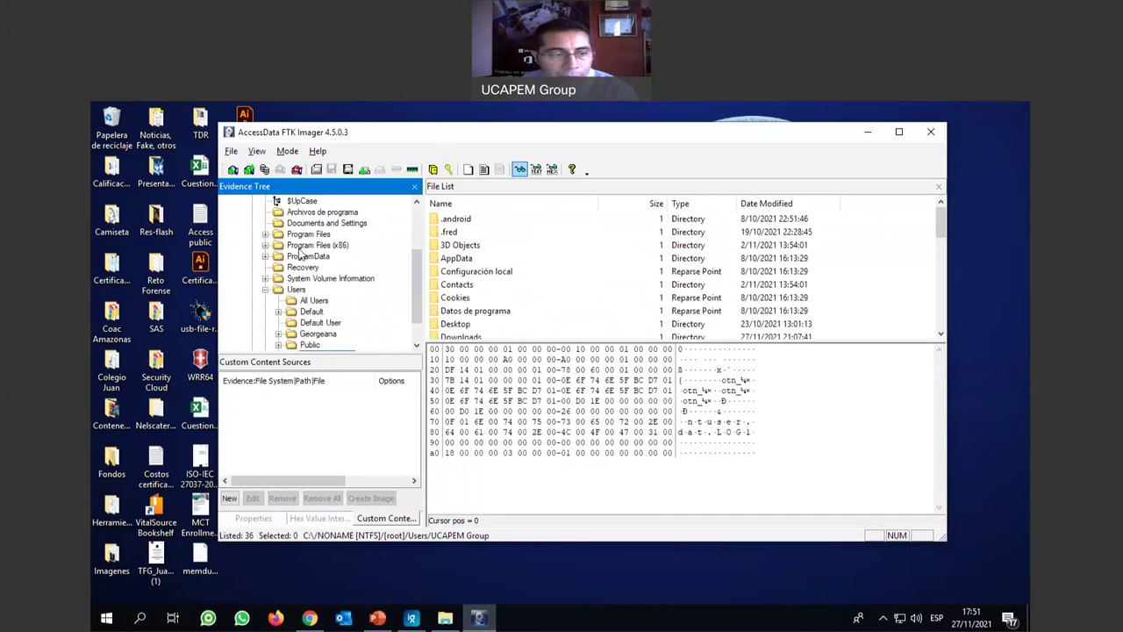
{"action": "scroll", "coordinate": [316, 254], "scroll_direction": "up", "scroll_amount": 3}
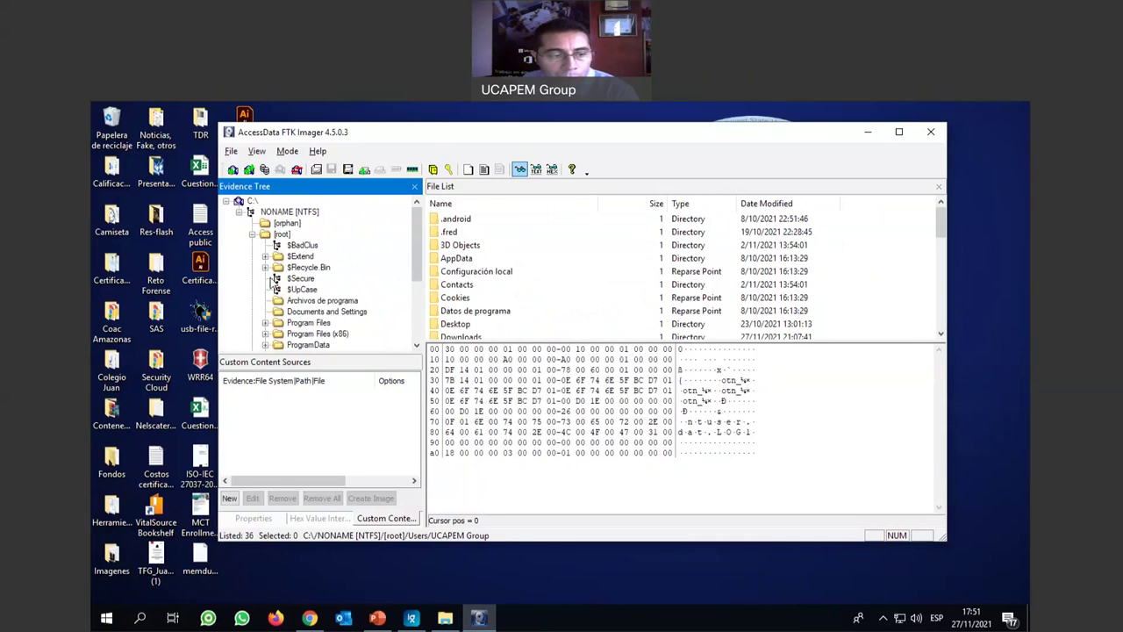
{"action": "scroll", "coordinate": [333, 320], "scroll_direction": "down", "scroll_amount": 1}
{"action": "scroll", "coordinate": [321, 328], "scroll_direction": "down", "scroll_amount": 1}
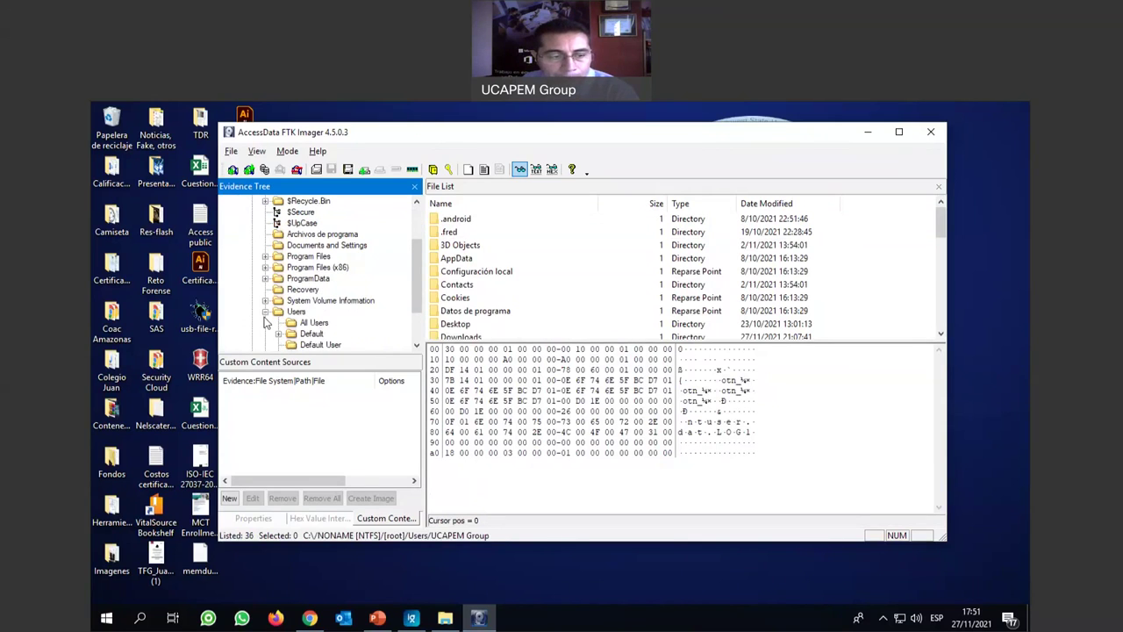
{"action": "left_click", "coordinate": [265, 312]}
Expand the Windows folder and open System32.
{"action": "left_click", "coordinate": [265, 333]}
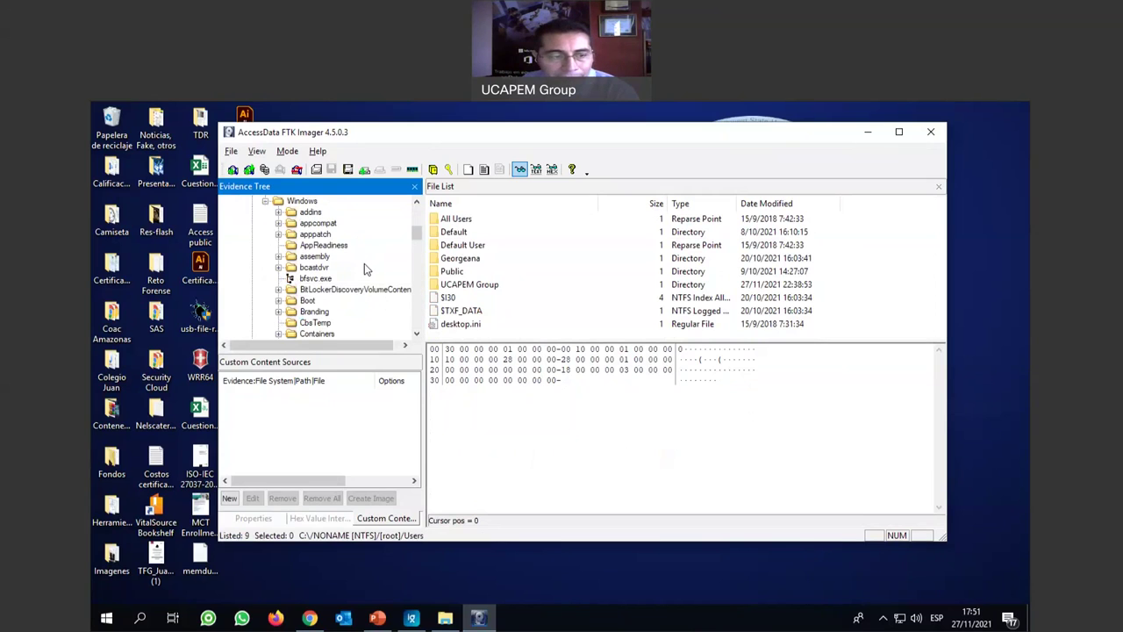
{"action": "scroll", "coordinate": [365, 263], "scroll_direction": "down", "scroll_amount": 2}
{"action": "scroll", "coordinate": [365, 262], "scroll_direction": "down", "scroll_amount": 5}
{"action": "scroll", "coordinate": [365, 263], "scroll_direction": "down", "scroll_amount": 8}
{"action": "scroll", "coordinate": [365, 263], "scroll_direction": "down", "scroll_amount": 10}
{"action": "scroll", "coordinate": [360, 263], "scroll_direction": "down", "scroll_amount": 2}
{"action": "left_click", "coordinate": [280, 290]}
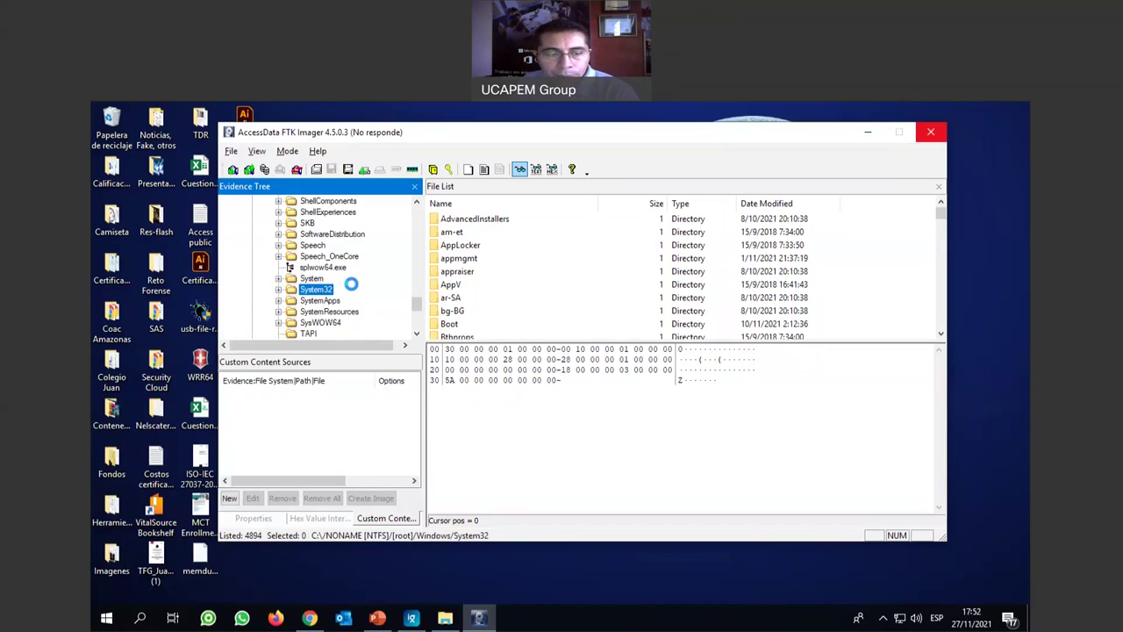
Scroll the System32 file list down to the winevt folder and select it.
{"action": "scroll", "coordinate": [357, 293], "scroll_direction": "down", "scroll_amount": 15}
{"action": "scroll", "coordinate": [357, 293], "scroll_direction": "down", "scroll_amount": 10}
{"action": "left_click", "coordinate": [516, 273]}
{"action": "scroll", "coordinate": [516, 275], "scroll_direction": "down", "scroll_amount": 5}
{"action": "scroll", "coordinate": [516, 276], "scroll_direction": "down", "scroll_amount": 15}
{"action": "scroll", "coordinate": [516, 275], "scroll_direction": "down", "scroll_amount": 5}
{"action": "scroll", "coordinate": [516, 275], "scroll_direction": "down", "scroll_amount": 10}
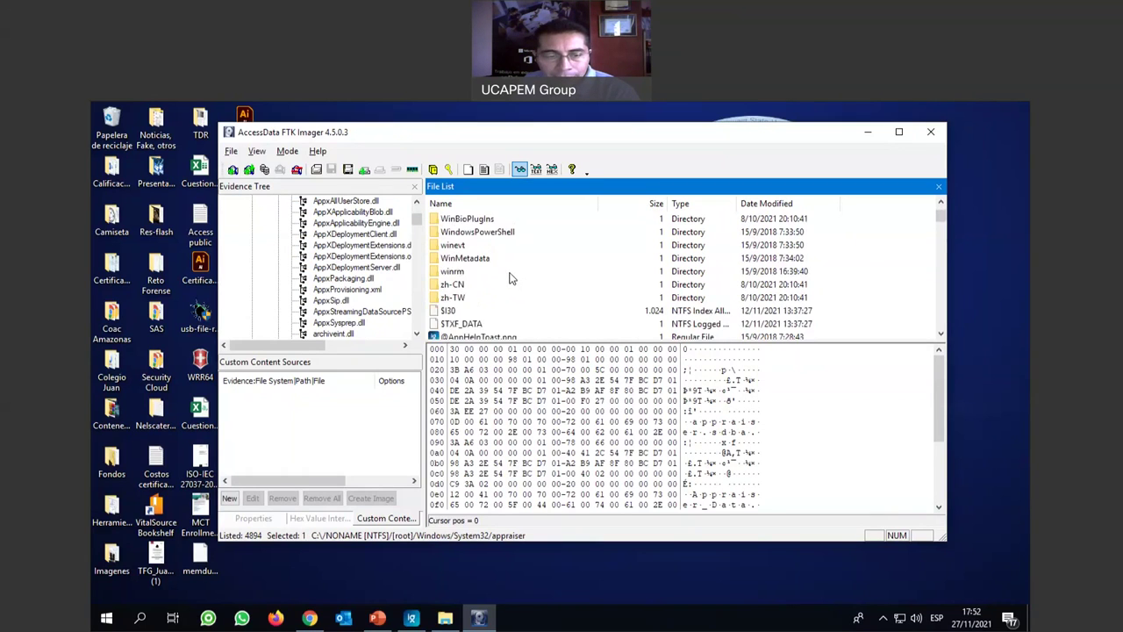
{"action": "scroll", "coordinate": [511, 277], "scroll_direction": "up", "scroll_amount": 2}
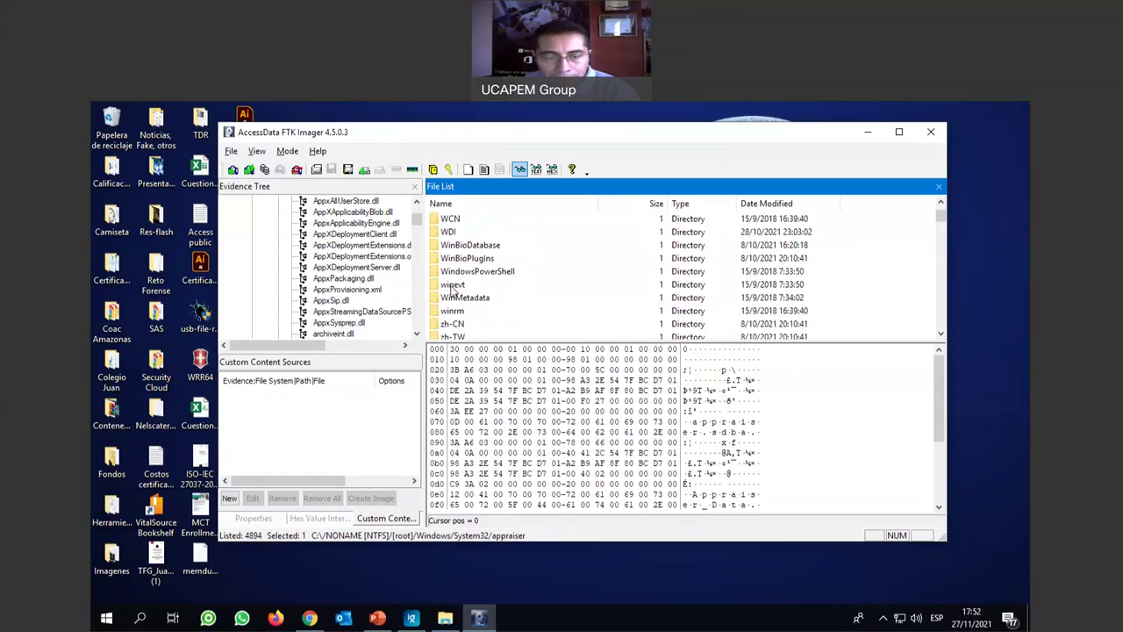
{"action": "left_click", "coordinate": [463, 287]}
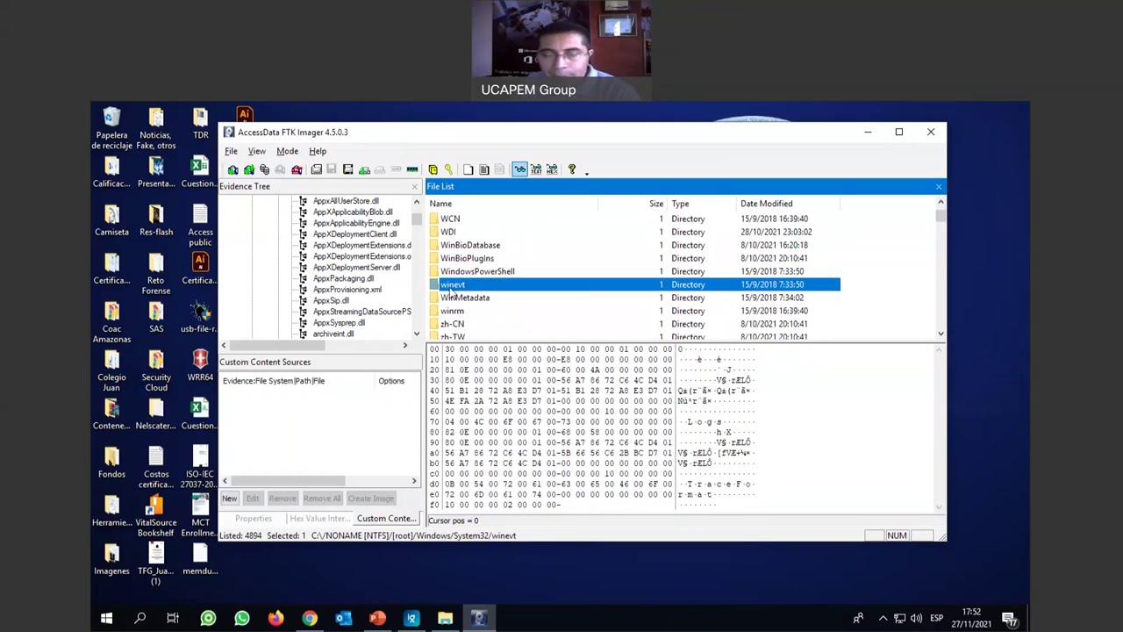
Open System32's winevt folder, then its Logs subfolder, to list the 393 event log files.
{"action": "double_click", "coordinate": [471, 285]}
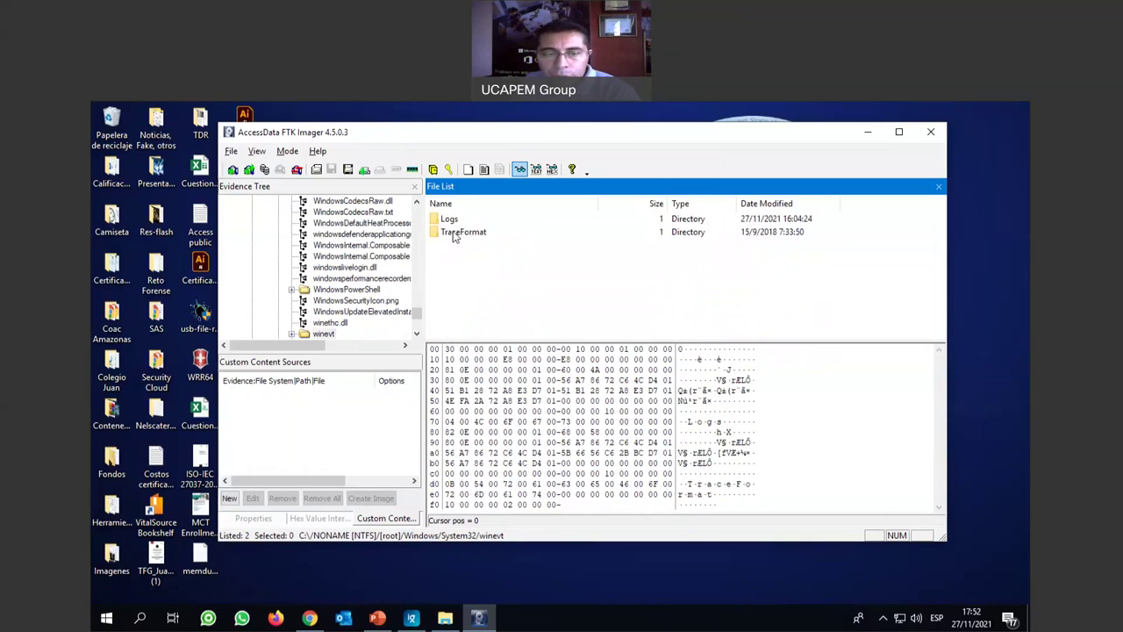
{"action": "left_click", "coordinate": [445, 219]}
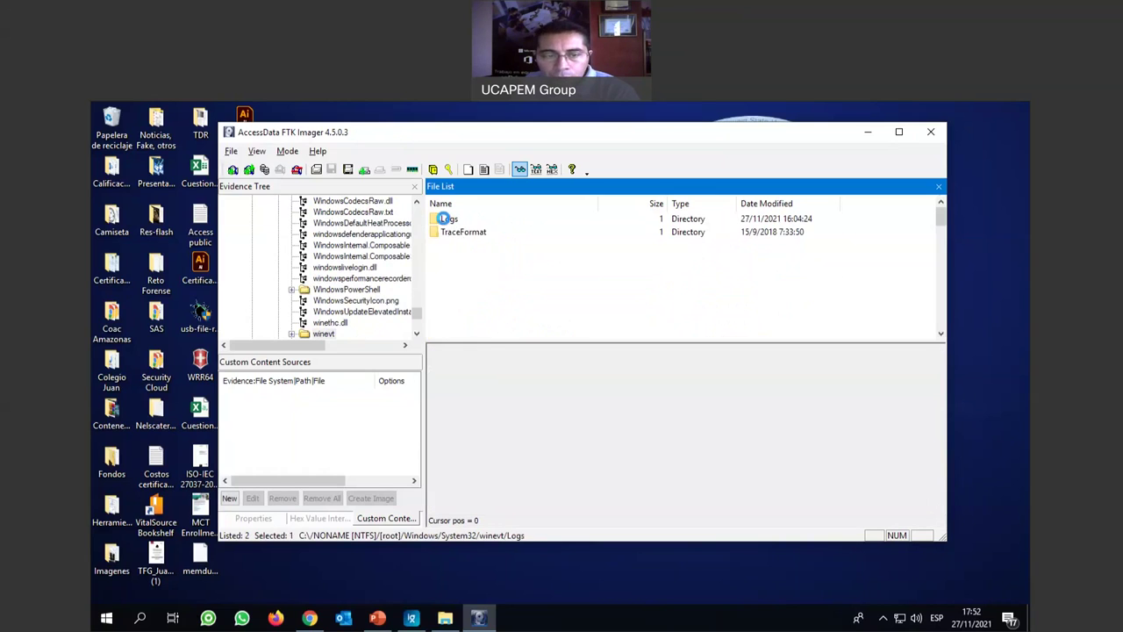
{"action": "double_click", "coordinate": [445, 218]}
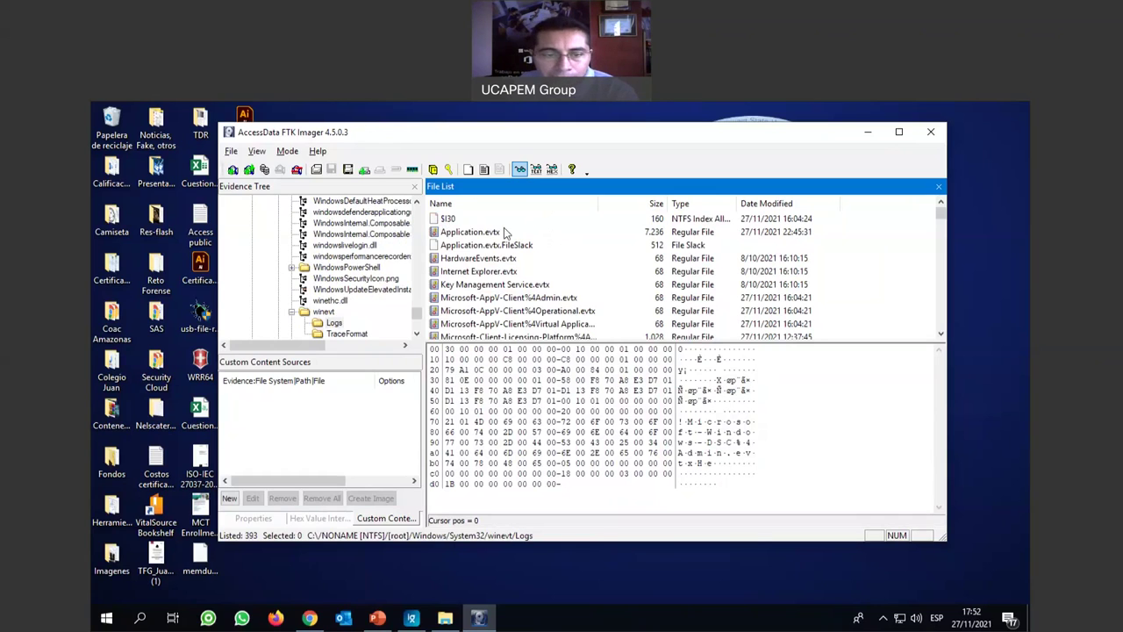
View the raw hex of Application.evtx and HardwareEvents.evtx, scrolling the file list.
{"action": "left_click", "coordinate": [468, 234]}
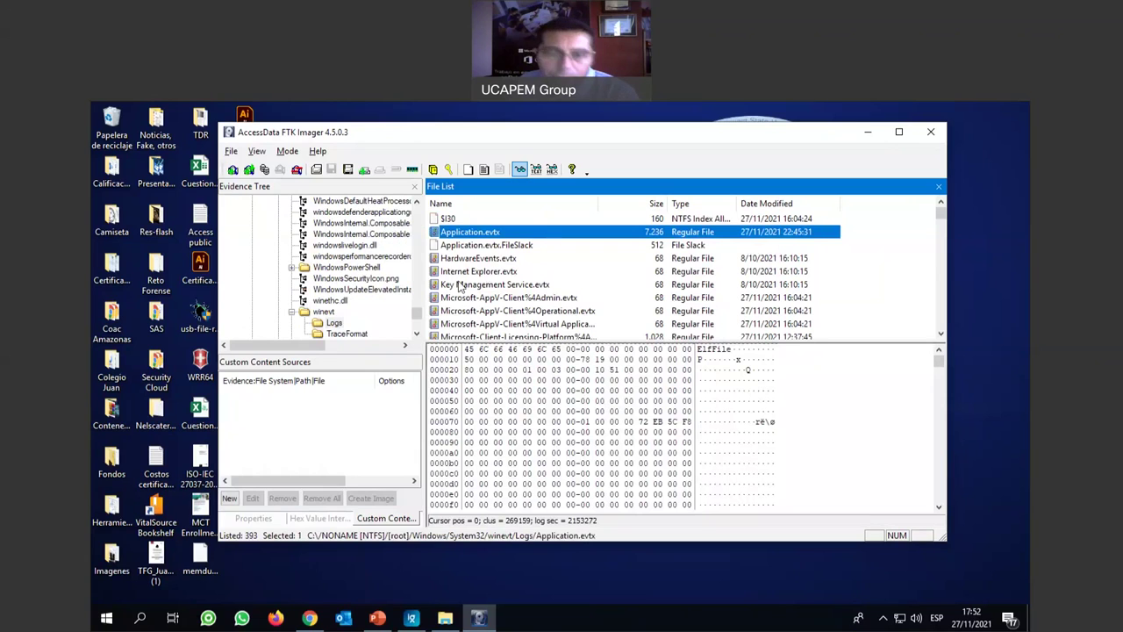
{"action": "left_click", "coordinate": [487, 260]}
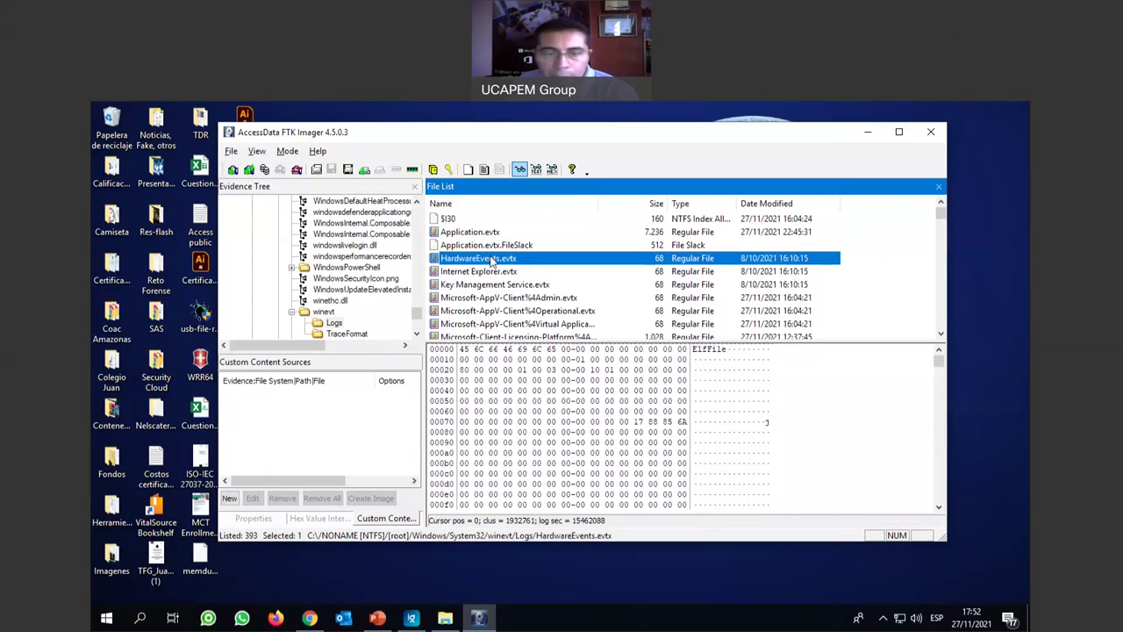
{"action": "scroll", "coordinate": [542, 264], "scroll_direction": "down", "scroll_amount": 2}
{"action": "scroll", "coordinate": [541, 264], "scroll_direction": "down", "scroll_amount": 6}
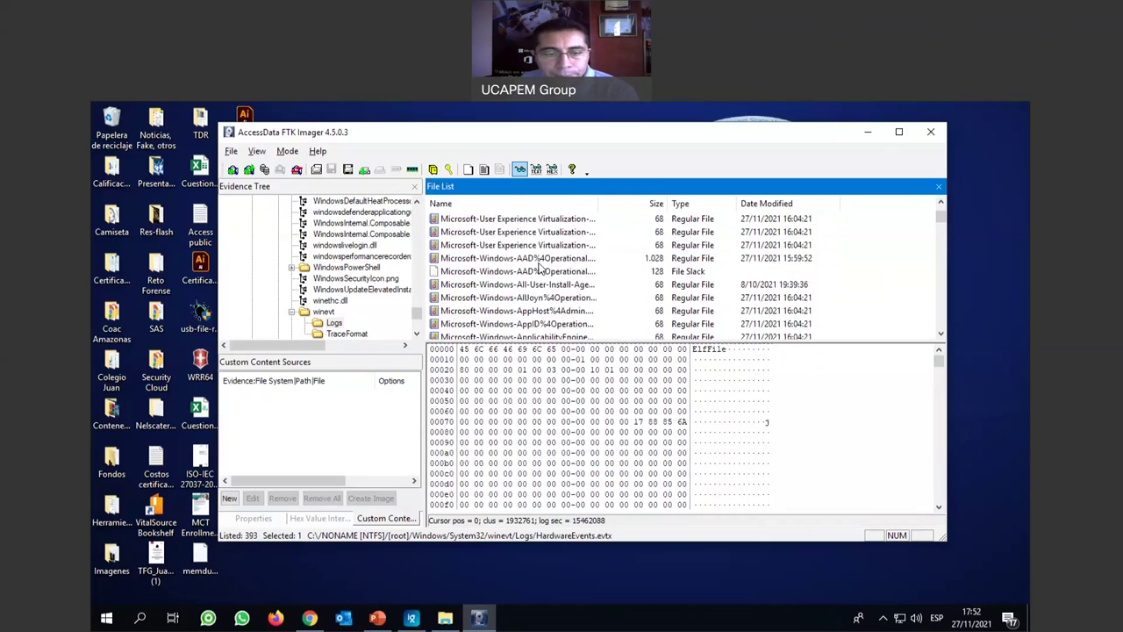
{"action": "scroll", "coordinate": [538, 273], "scroll_direction": "down", "scroll_amount": 20}
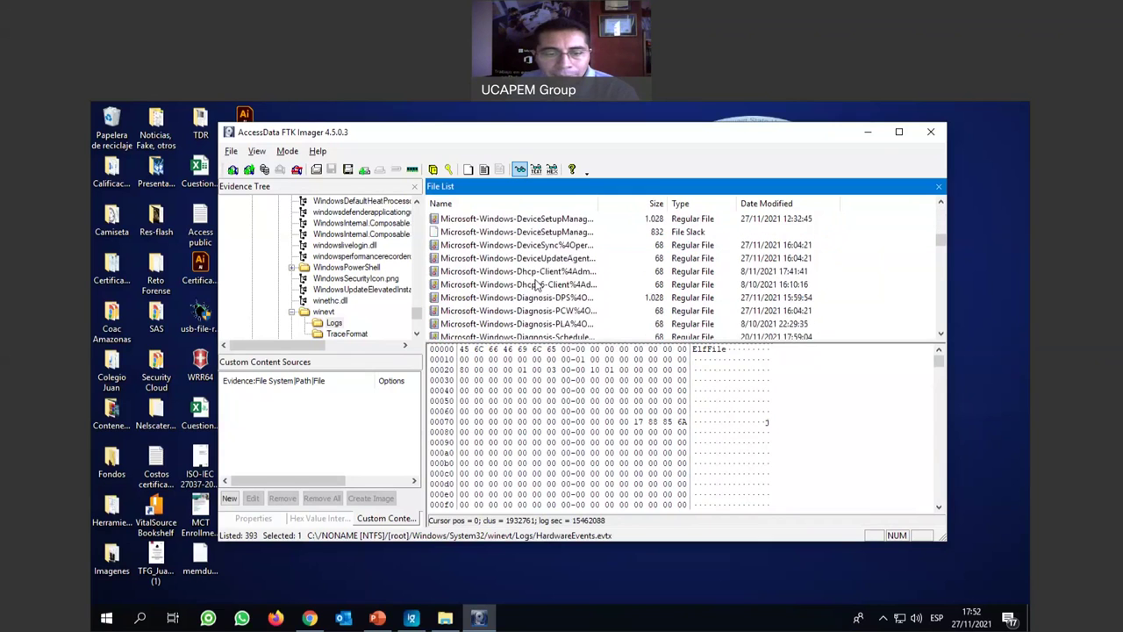
{"action": "scroll", "coordinate": [531, 286], "scroll_direction": "down", "scroll_amount": 20}
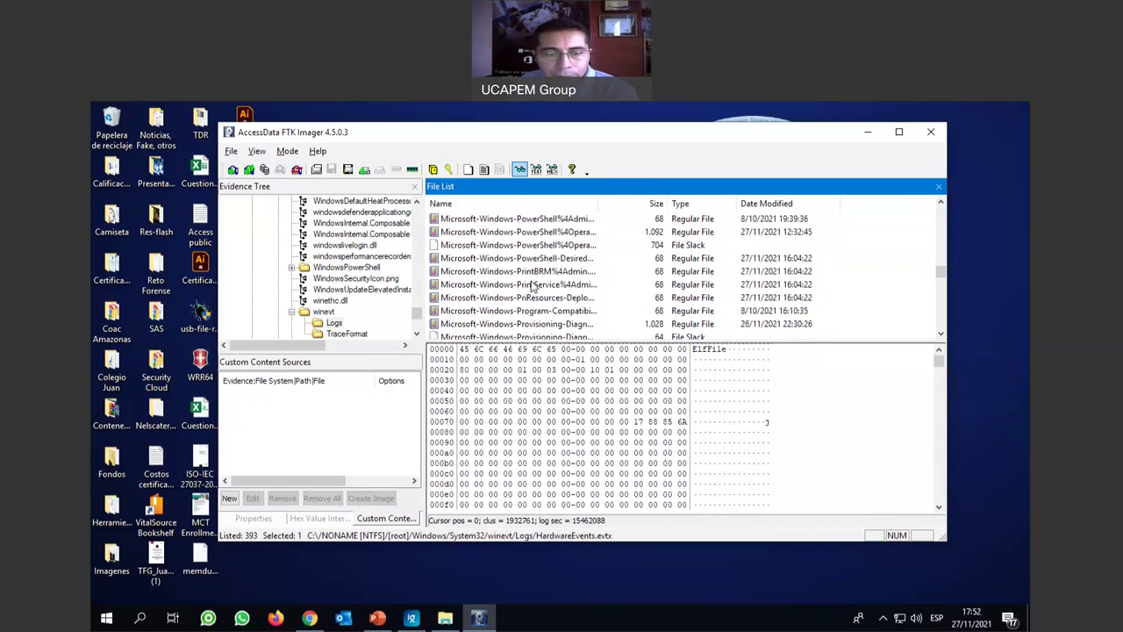
{"action": "scroll", "coordinate": [531, 284], "scroll_direction": "down", "scroll_amount": 15}
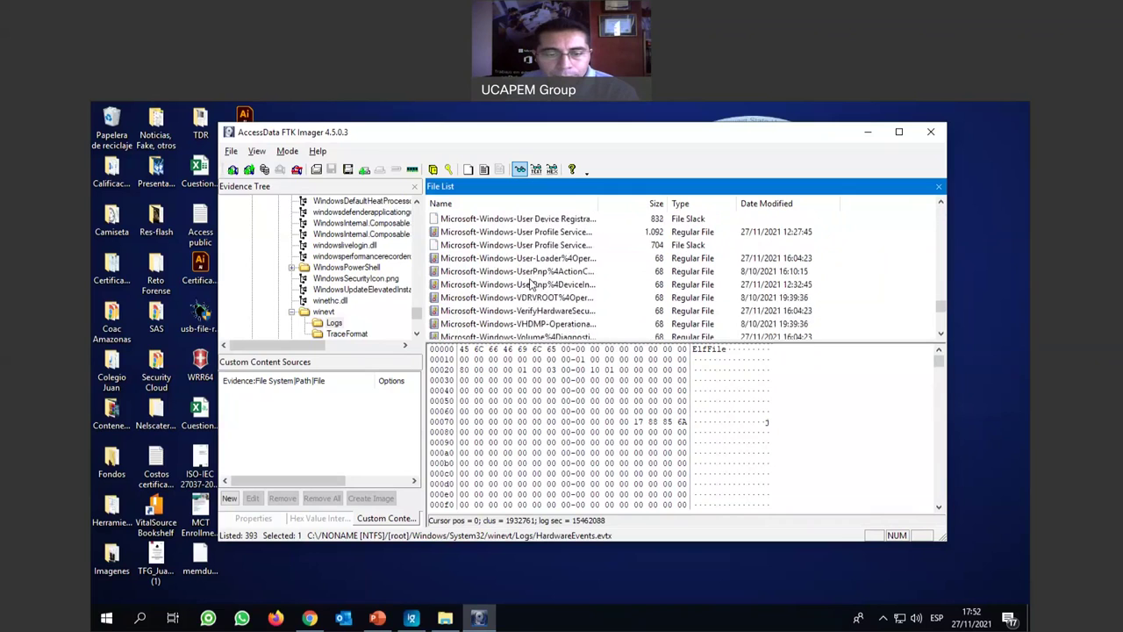
{"action": "scroll", "coordinate": [516, 300], "scroll_direction": "up", "scroll_amount": 1}
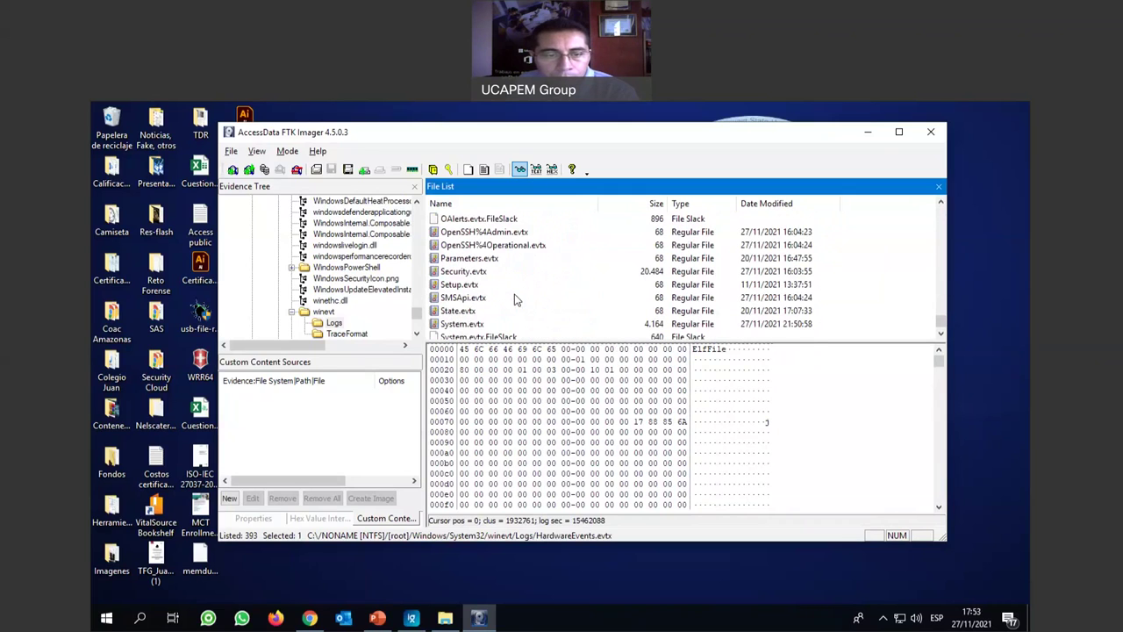
View the raw hex of Security.evtx, Setup.evtx, System.evtx and Windows PowerShell.evtx.
{"action": "left_click", "coordinate": [505, 272]}
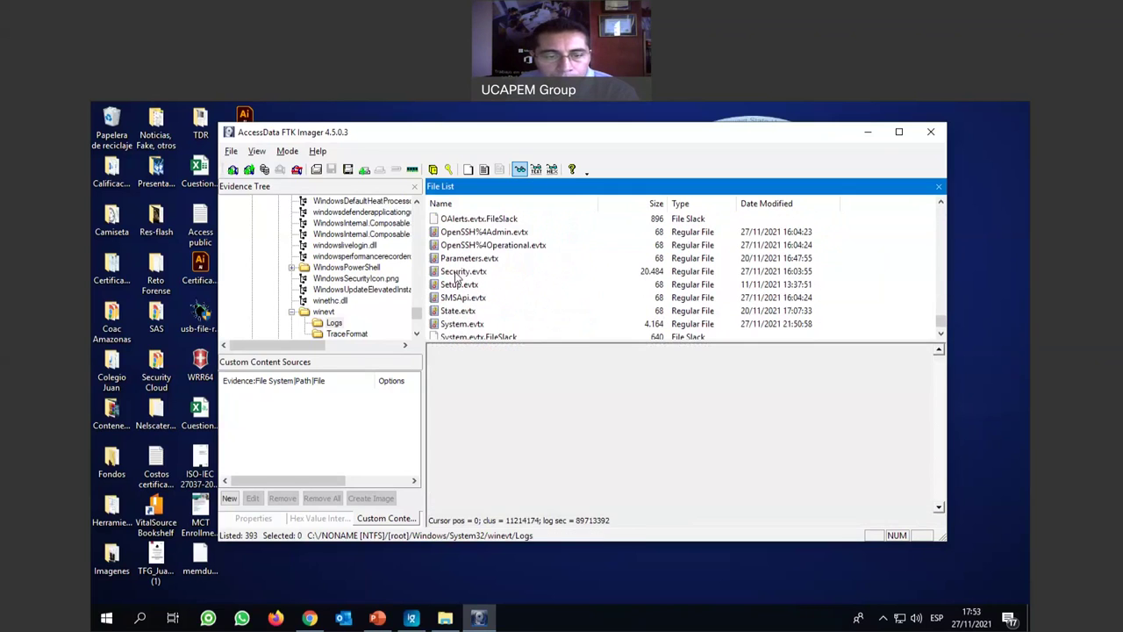
{"action": "scroll", "coordinate": [540, 274], "scroll_direction": "down", "scroll_amount": 1}
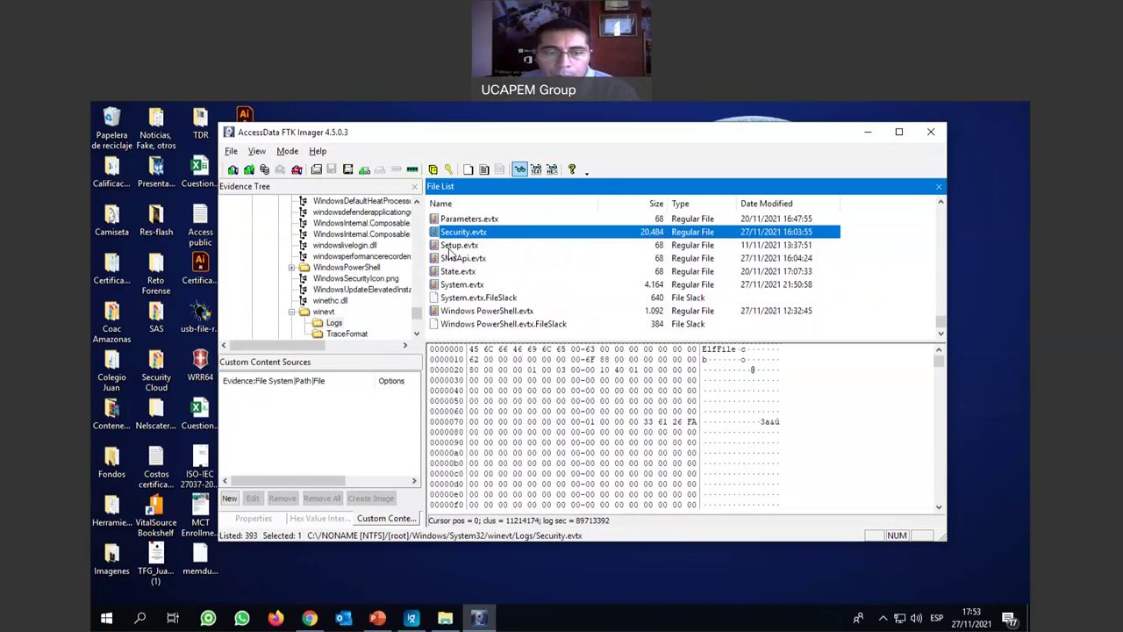
{"action": "left_click", "coordinate": [451, 249]}
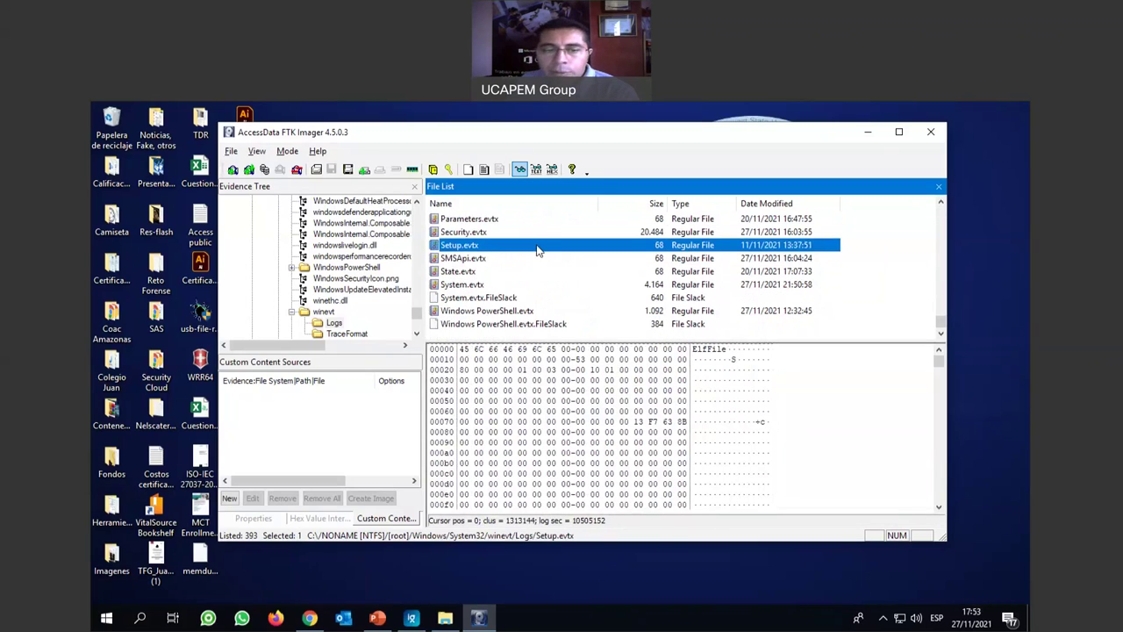
{"action": "left_click", "coordinate": [448, 286]}
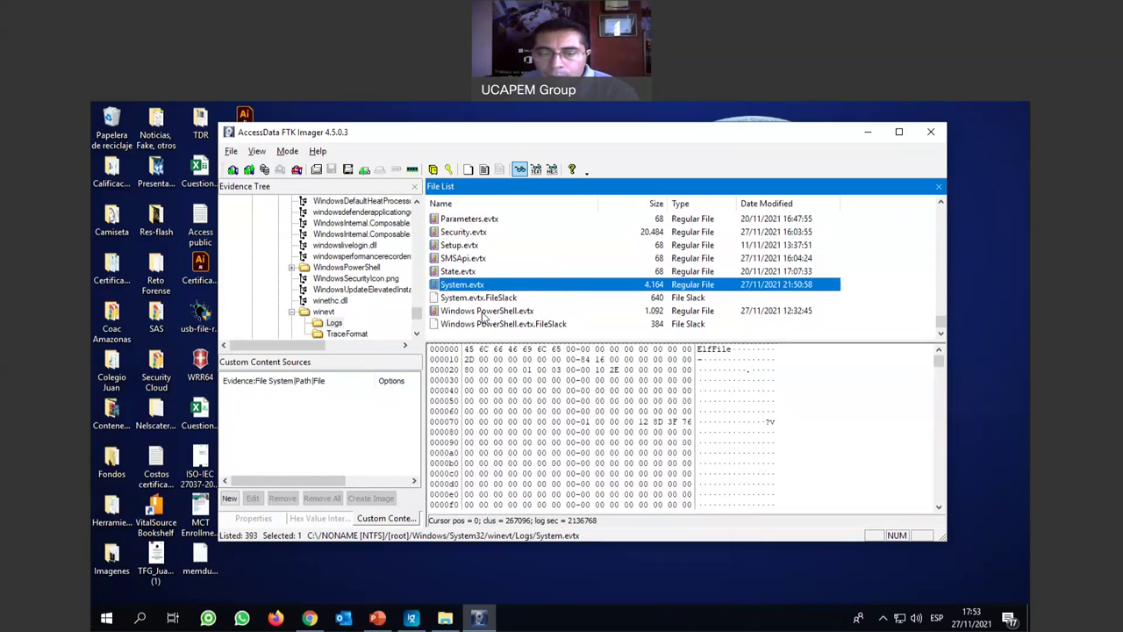
{"action": "left_click", "coordinate": [465, 313]}
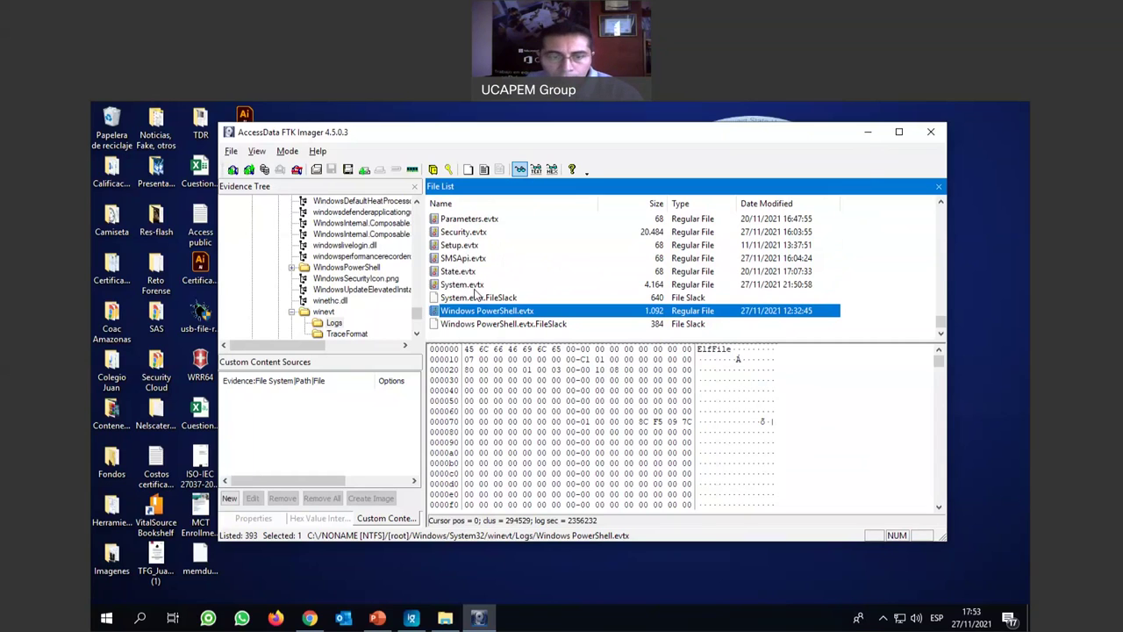
Search 'panel', then go via Sistema y seguridad > Herramientas administrativas to launch Visor de eventos.
{"action": "left_click", "coordinate": [140, 619]}
{"action": "type", "text": "p"}
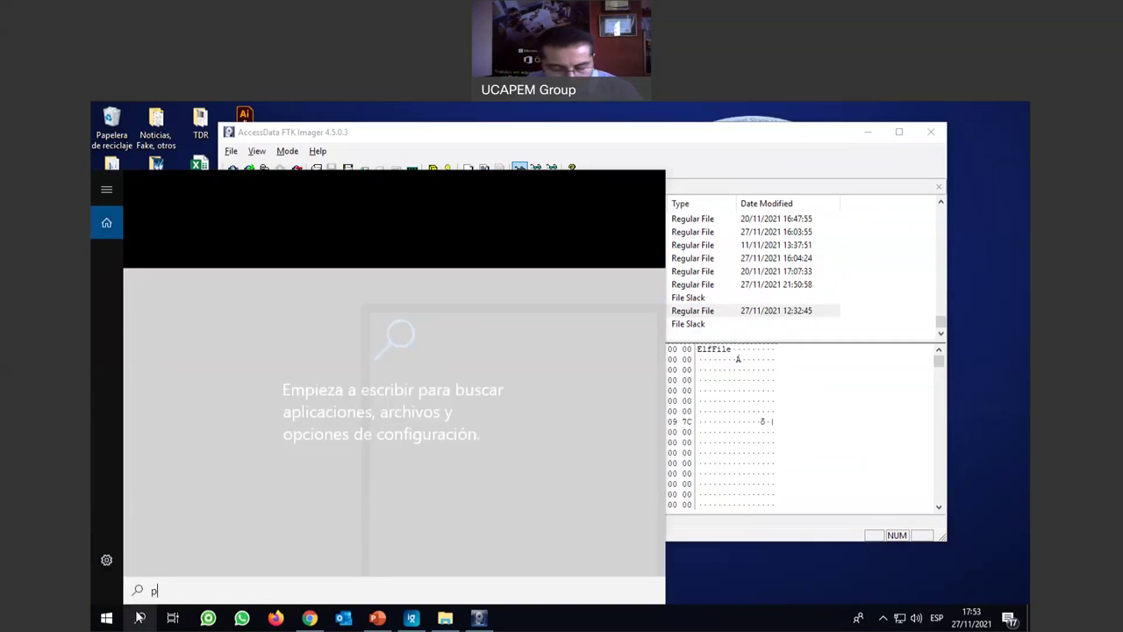
{"action": "type", "text": "anel"}
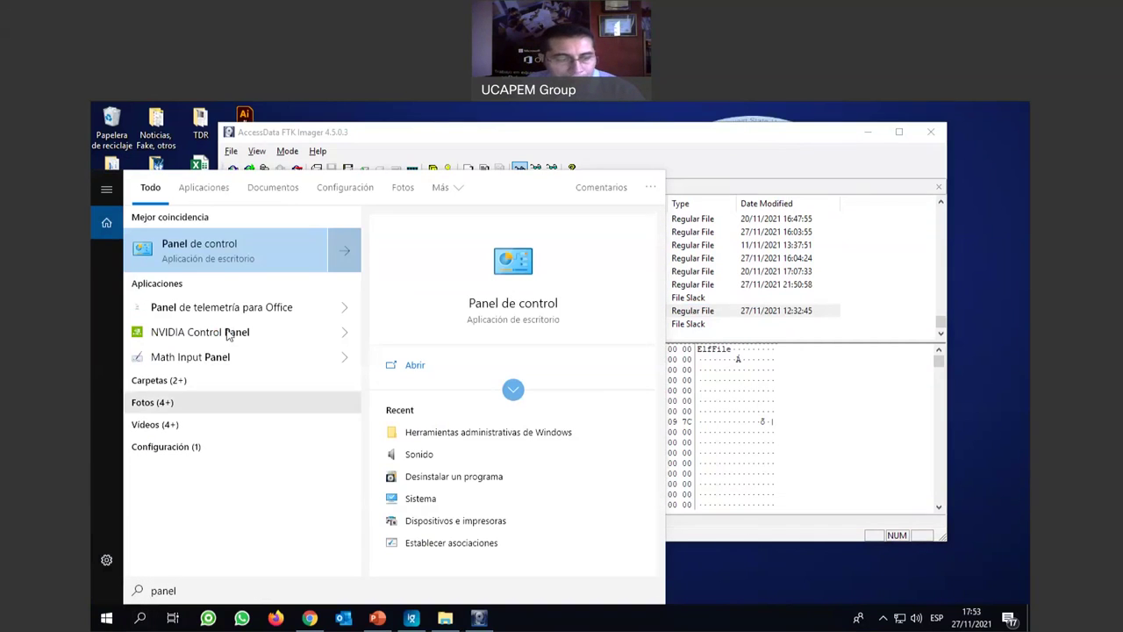
{"action": "left_click", "coordinate": [234, 251]}
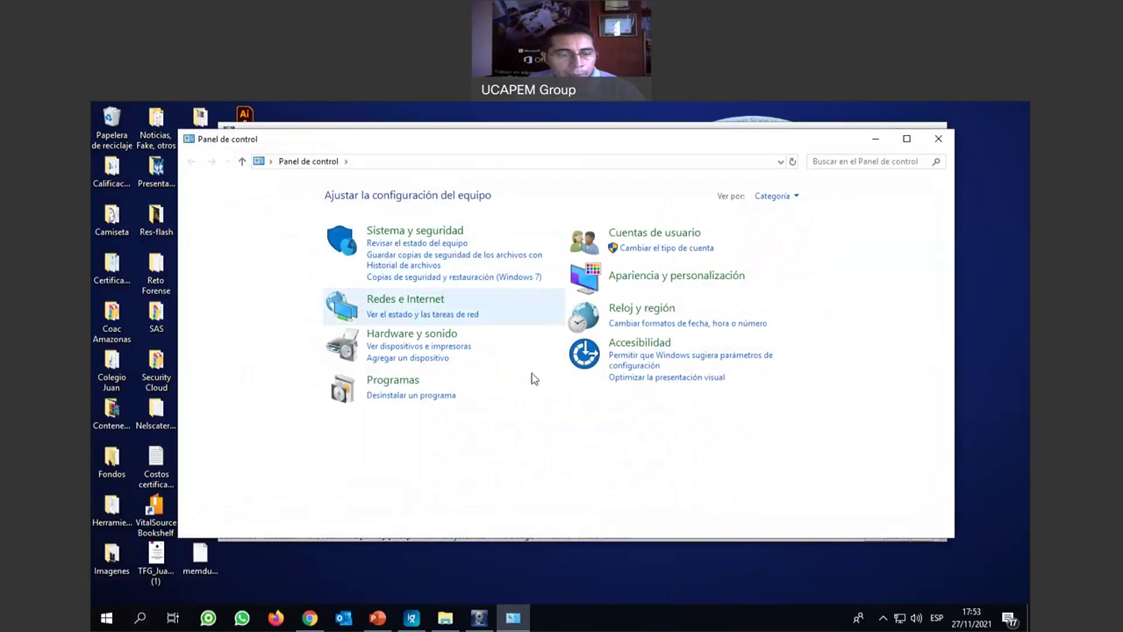
{"action": "left_click", "coordinate": [449, 235]}
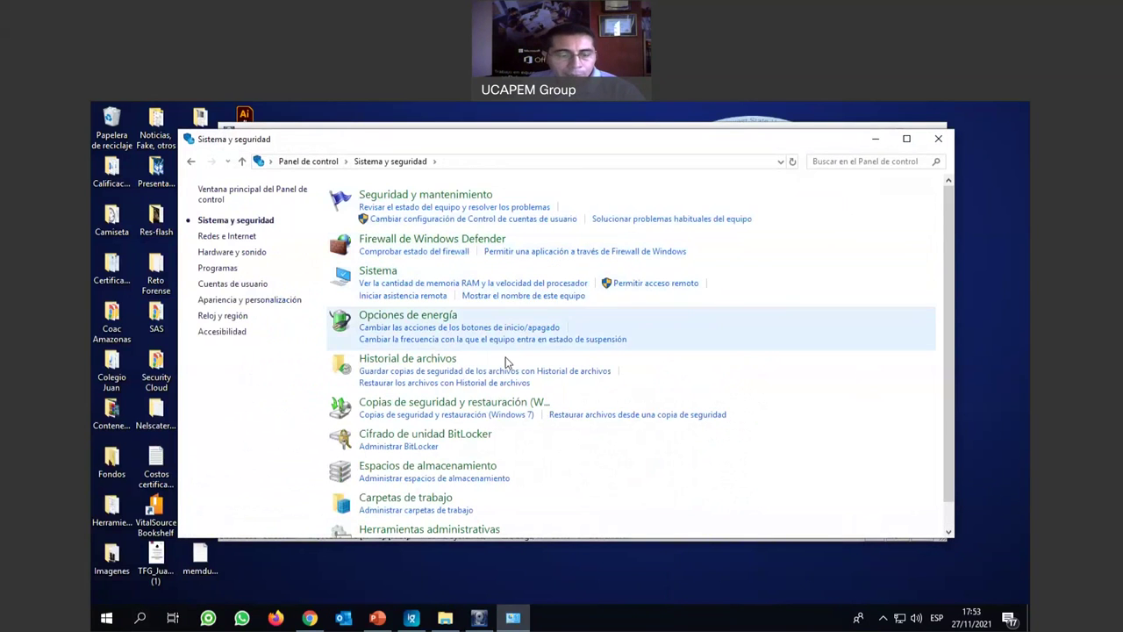
{"action": "scroll", "coordinate": [505, 368], "scroll_direction": "down", "scroll_amount": 1}
{"action": "left_click", "coordinate": [464, 502]}
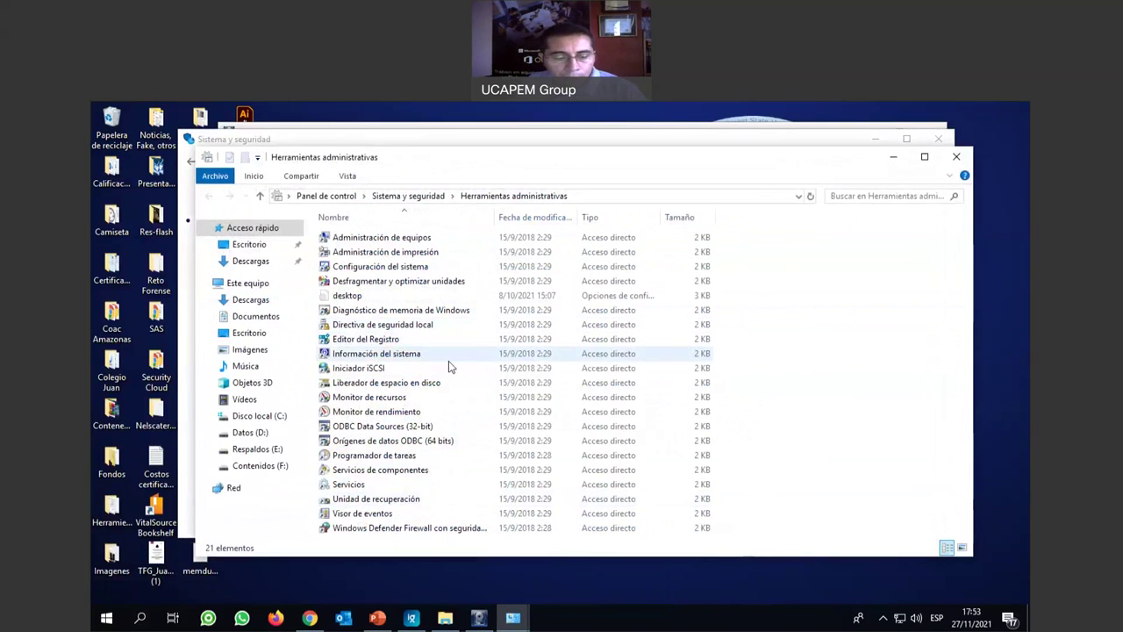
{"action": "left_click", "coordinate": [383, 515]}
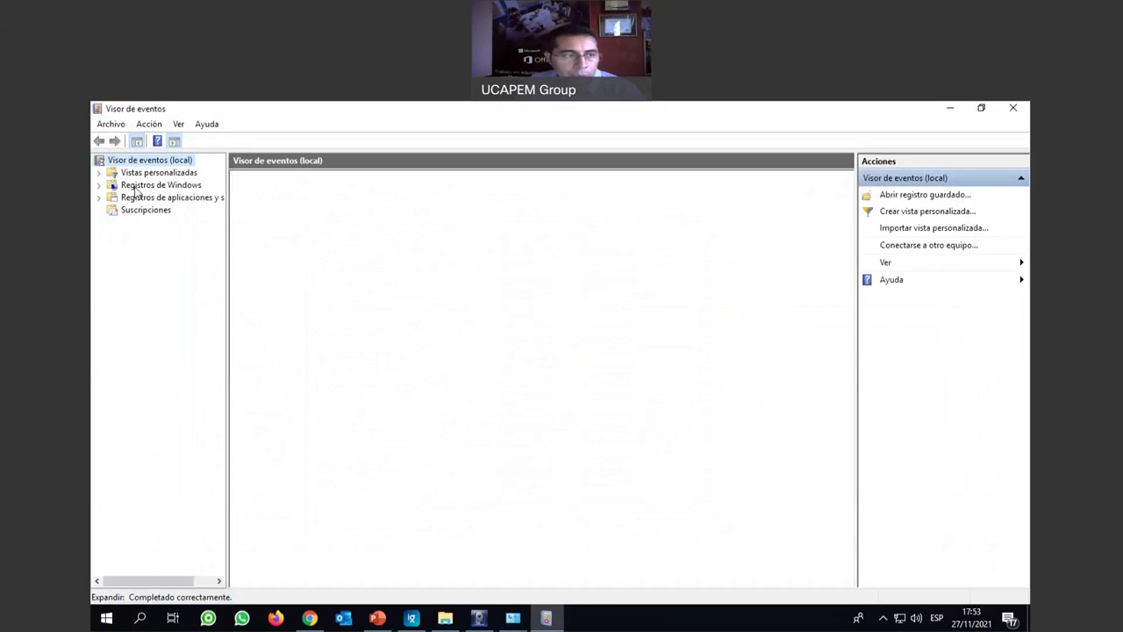
Expand Registros de Windows and browse its logs, ending on Aplicación (8,474 events) then Sistema (6,907).
{"action": "left_click", "coordinate": [99, 185]}
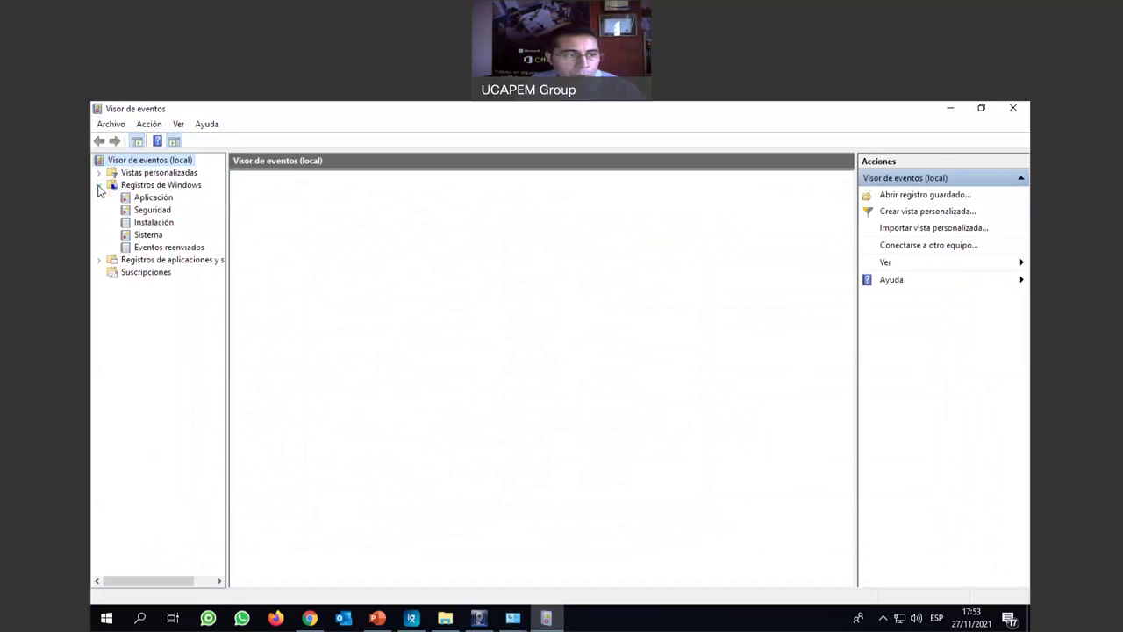
{"action": "left_click", "coordinate": [163, 199]}
{"action": "left_click", "coordinate": [156, 211]}
{"action": "left_click", "coordinate": [154, 223]}
{"action": "left_click", "coordinate": [151, 235]}
{"action": "left_click", "coordinate": [172, 249]}
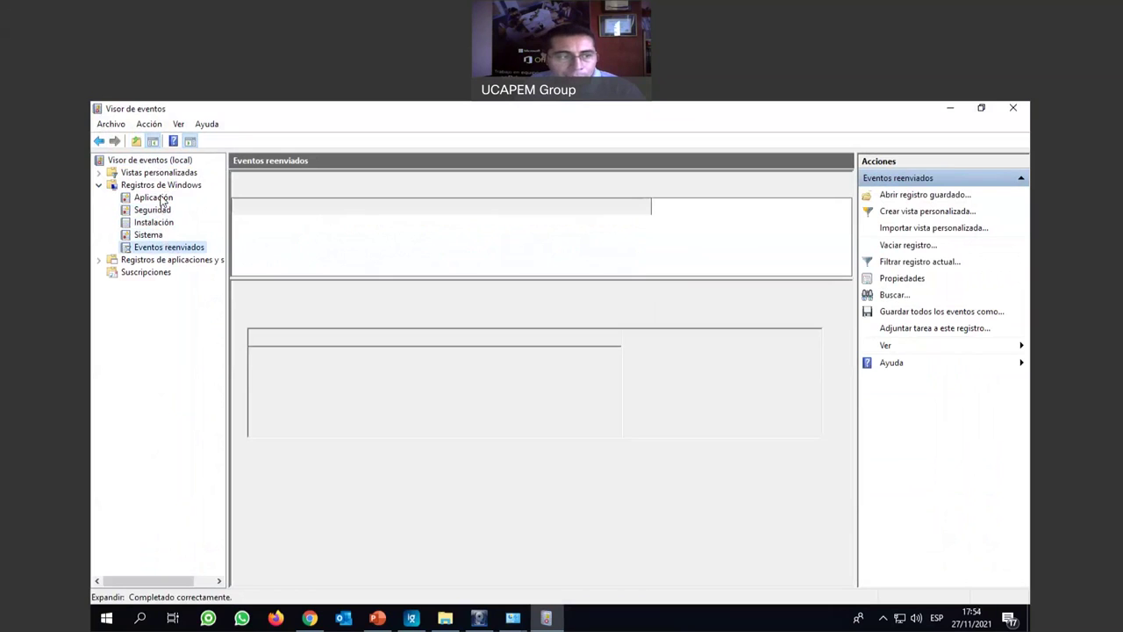
{"action": "left_click", "coordinate": [158, 199]}
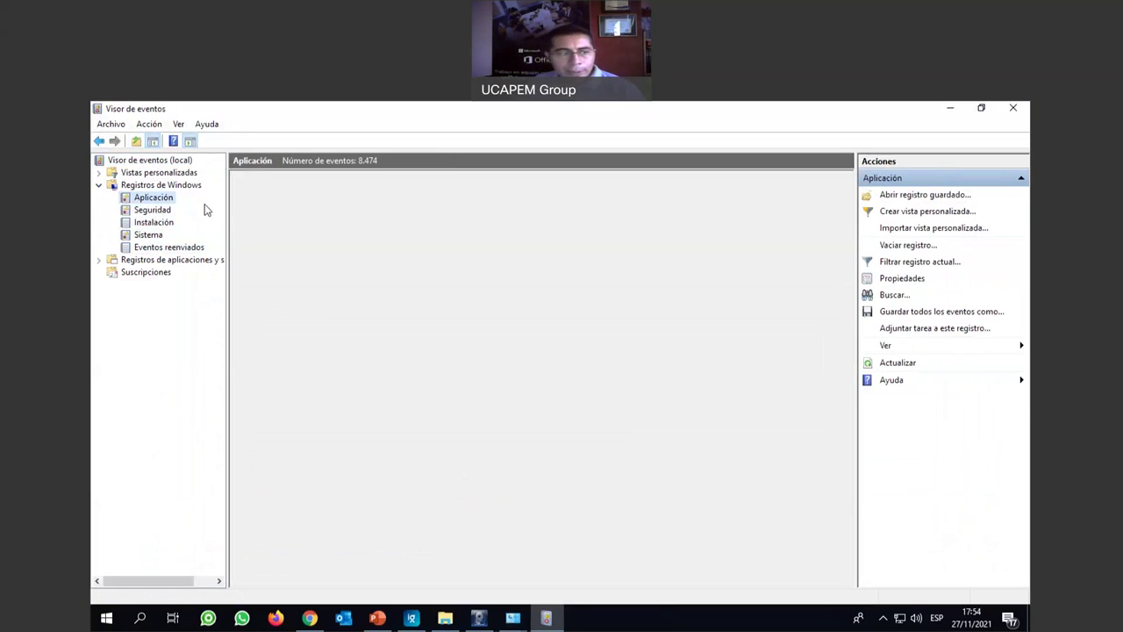
{"action": "left_click", "coordinate": [151, 235]}
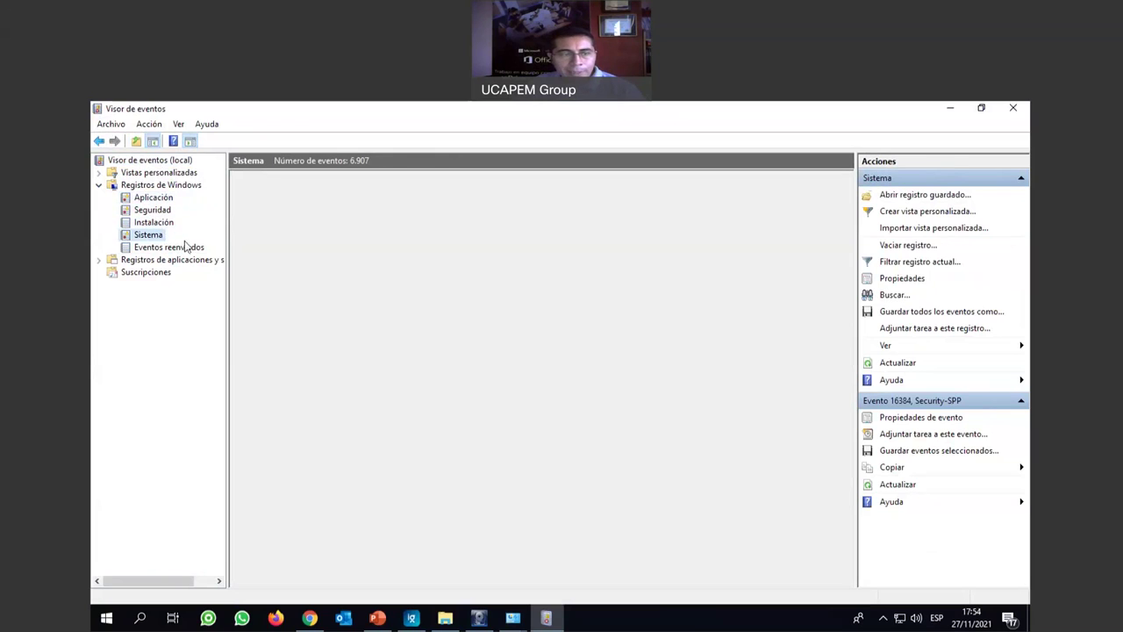
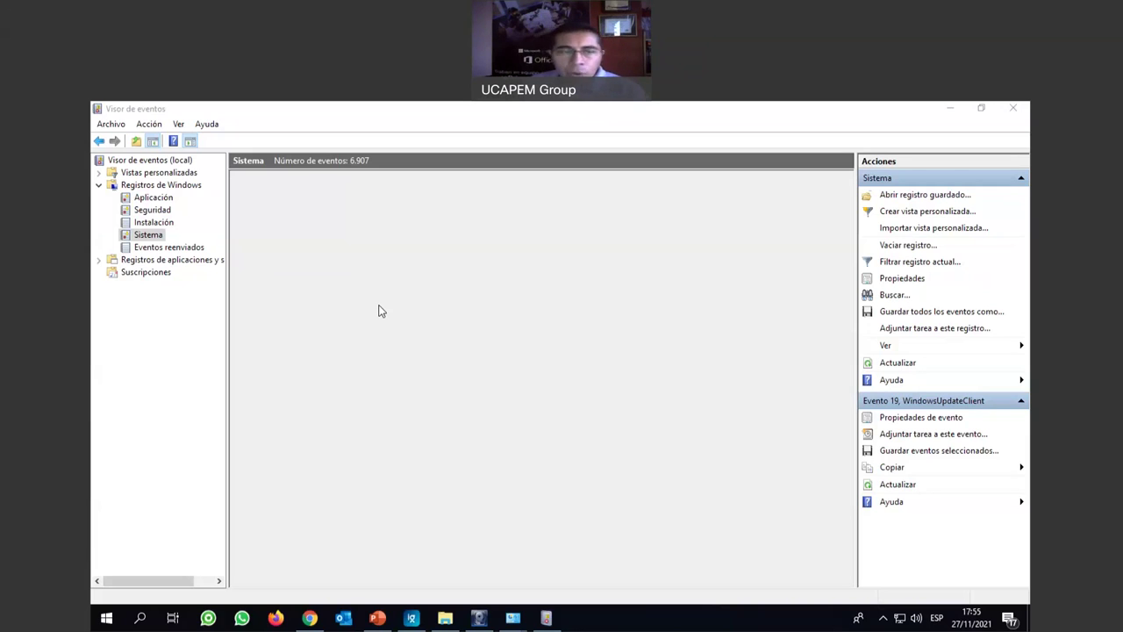
Show the Seguridad log's 26.952 events, toggle the Evento 4672 actions, then close Event Viewer.
{"action": "left_click", "coordinate": [136, 237]}
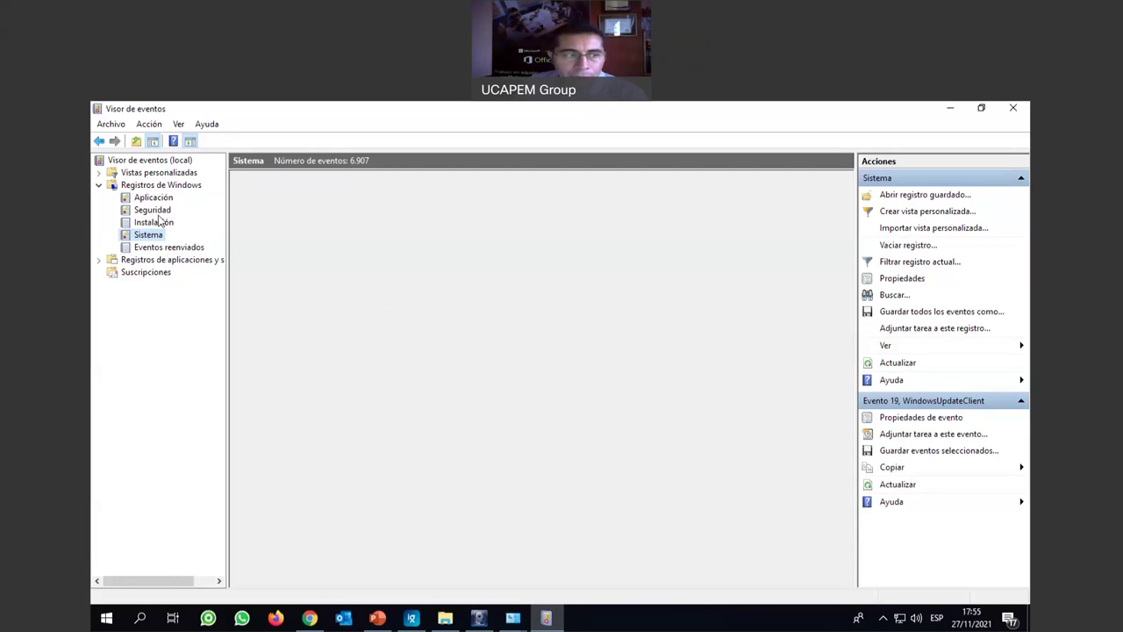
{"action": "left_click", "coordinate": [158, 211]}
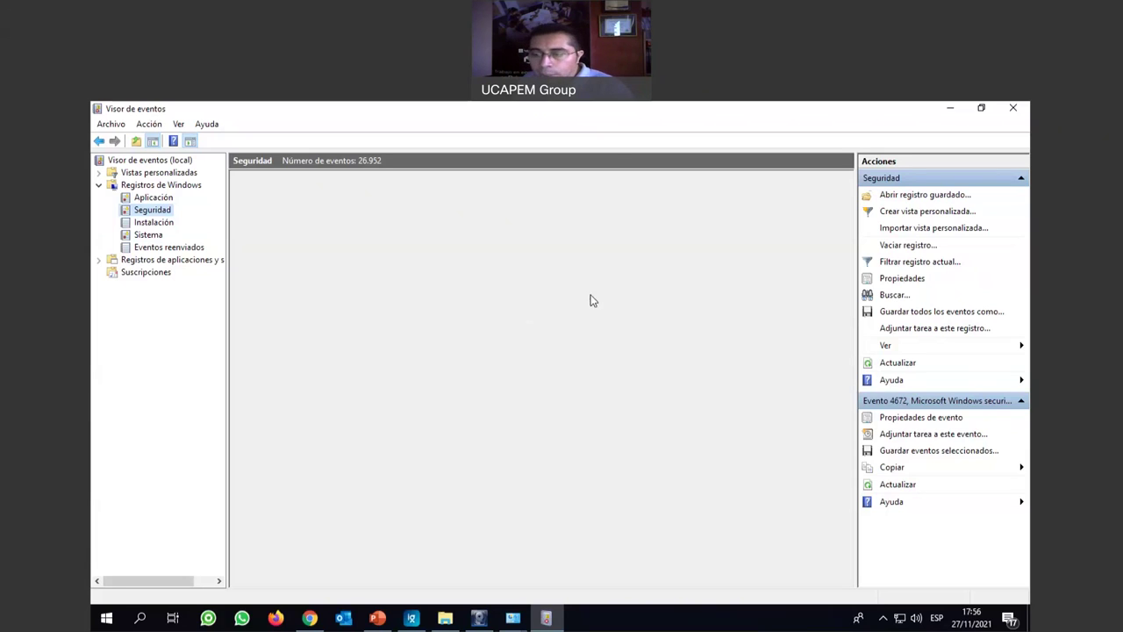
{"action": "left_click", "coordinate": [907, 402]}
{"action": "left_click", "coordinate": [906, 403]}
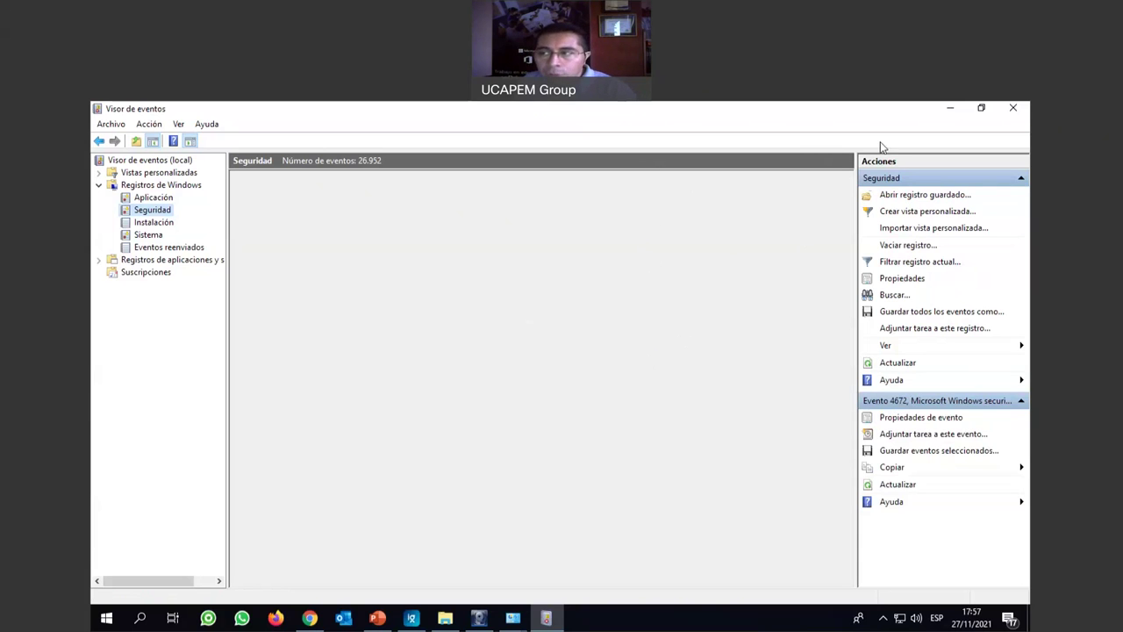
{"action": "left_click", "coordinate": [1013, 107]}
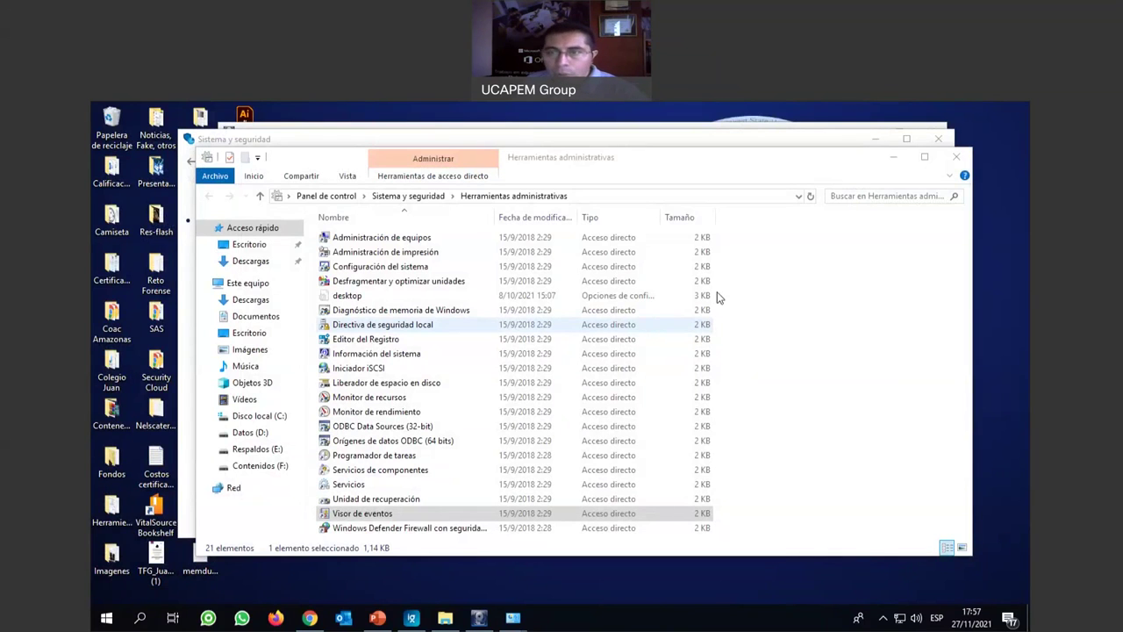
Close the Herramientas administrativas folder and the Sistema y seguridad Control Panel window.
{"action": "left_click", "coordinate": [956, 158]}
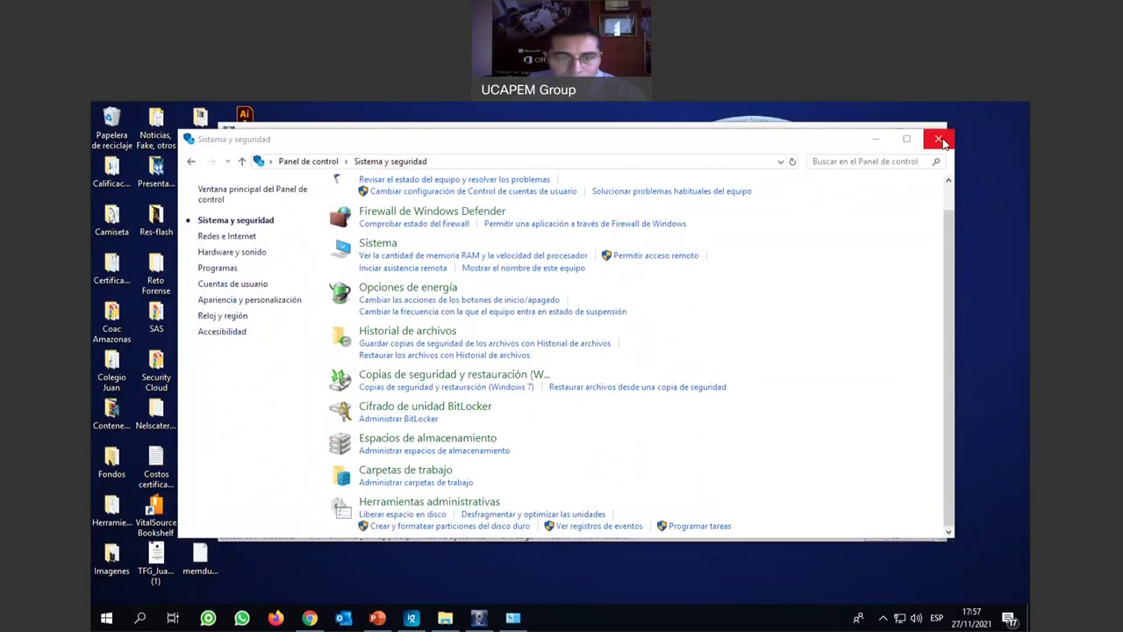
{"action": "left_click", "coordinate": [940, 140]}
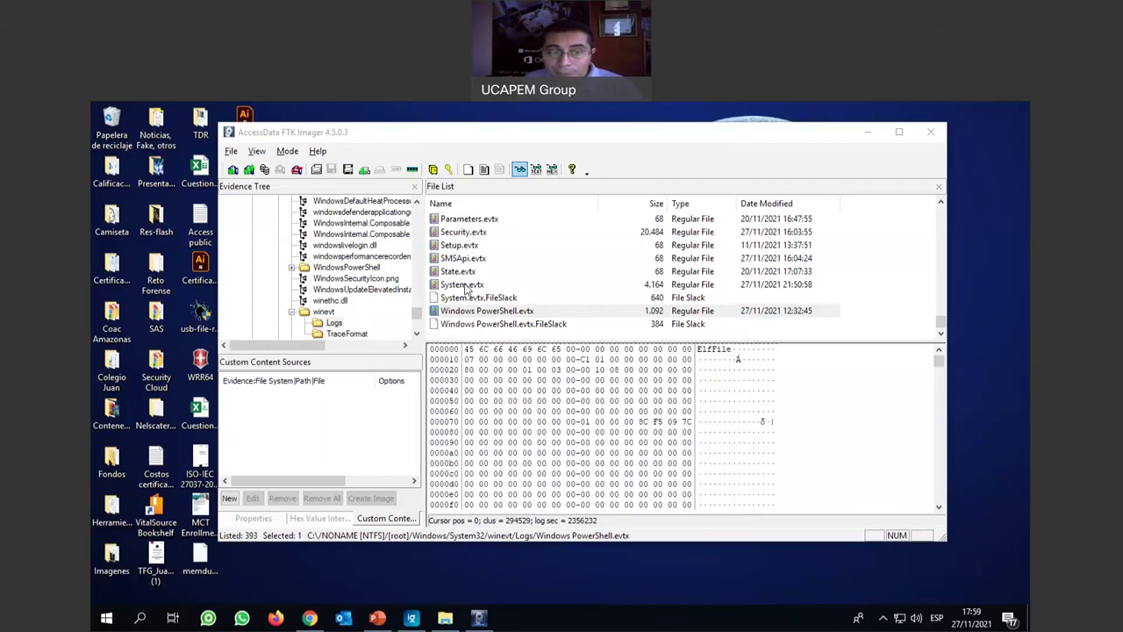
{"action": "left_click_drag", "start_coordinate": [419, 313], "coordinate": [419, 223]}
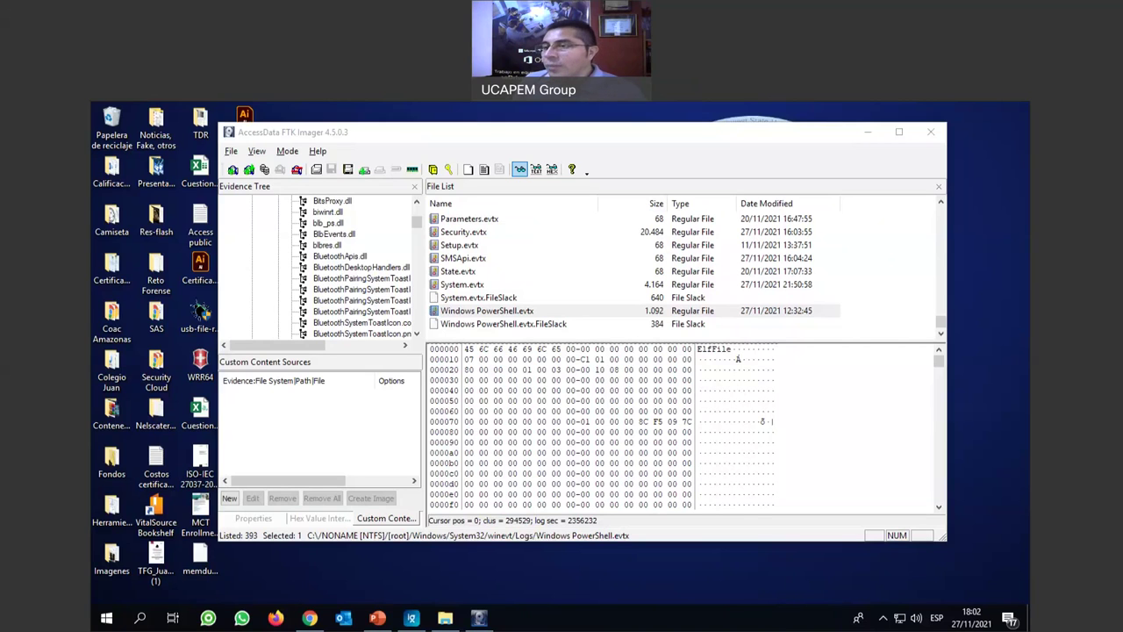
{"action": "left_click_drag", "start_coordinate": [815, 134], "coordinate": [827, 186]}
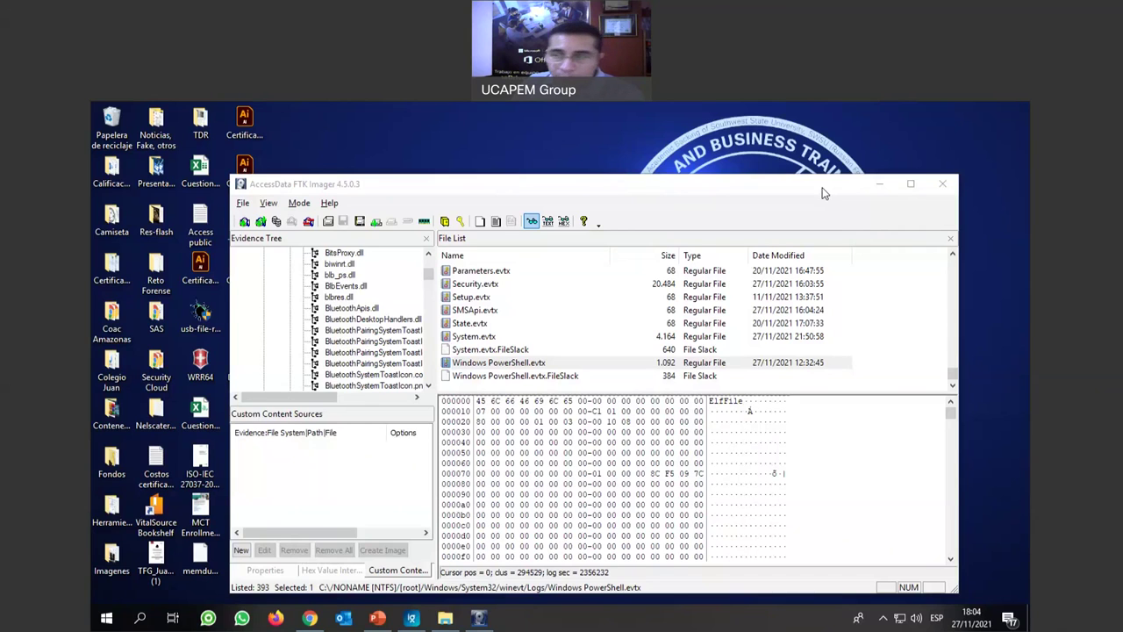
{"action": "left_click_drag", "start_coordinate": [823, 193], "coordinate": [794, 159]}
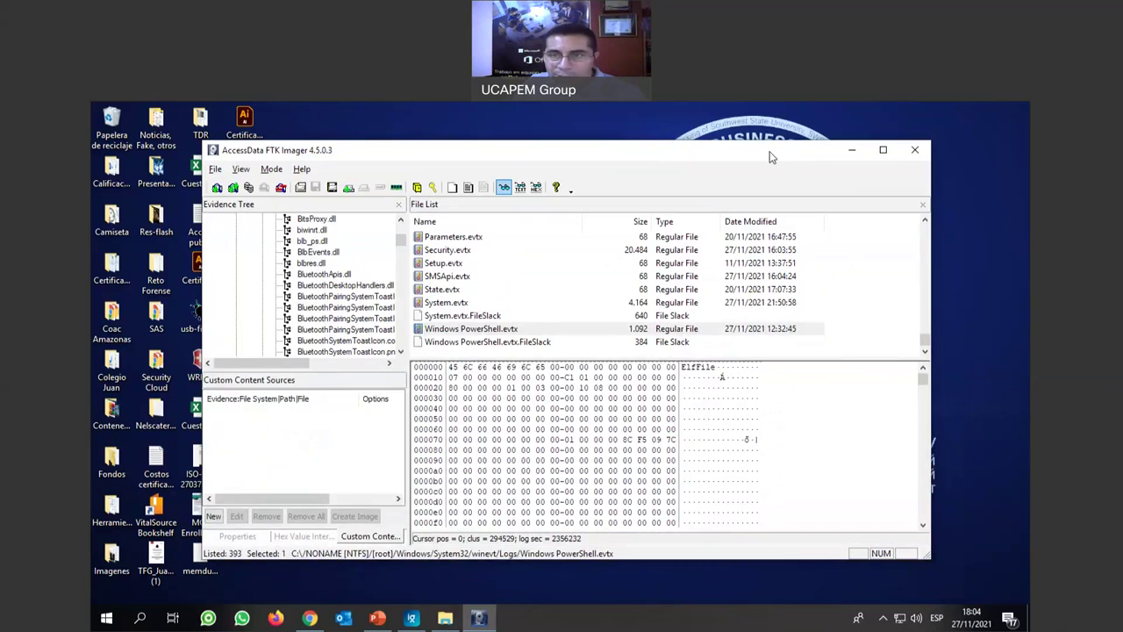
{"action": "left_click_drag", "start_coordinate": [769, 157], "coordinate": [783, 143]}
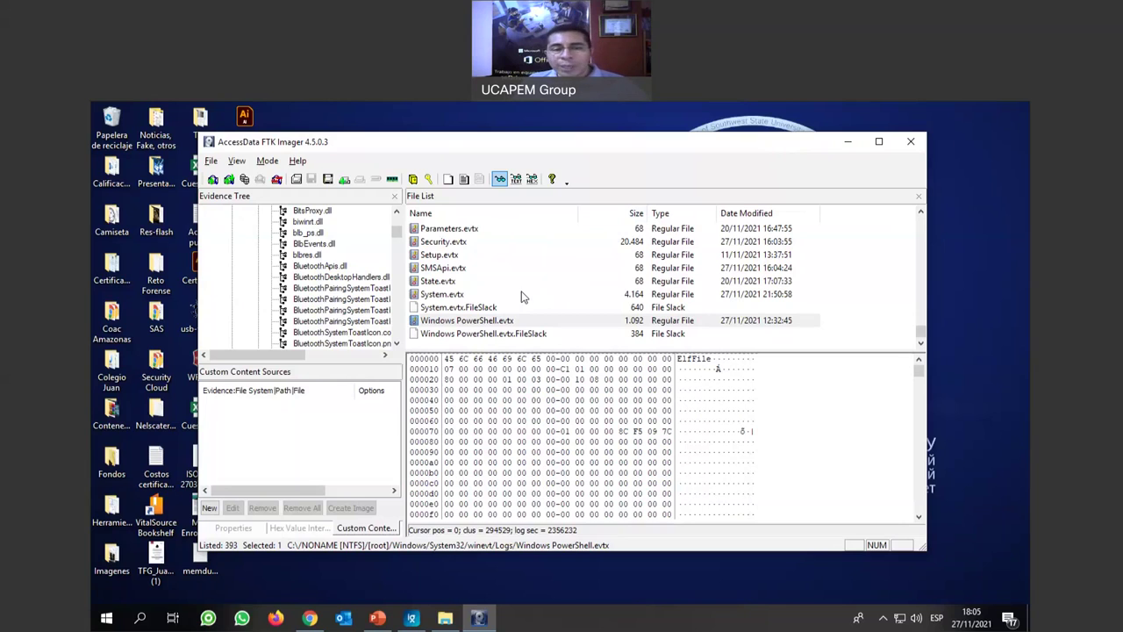
Reposition FTK Imager and pick Parameters.evtx in the File List to show its bytes.
{"action": "scroll", "coordinate": [527, 297], "scroll_direction": "up", "scroll_amount": 5}
{"action": "scroll", "coordinate": [520, 297], "scroll_direction": "up", "scroll_amount": 2}
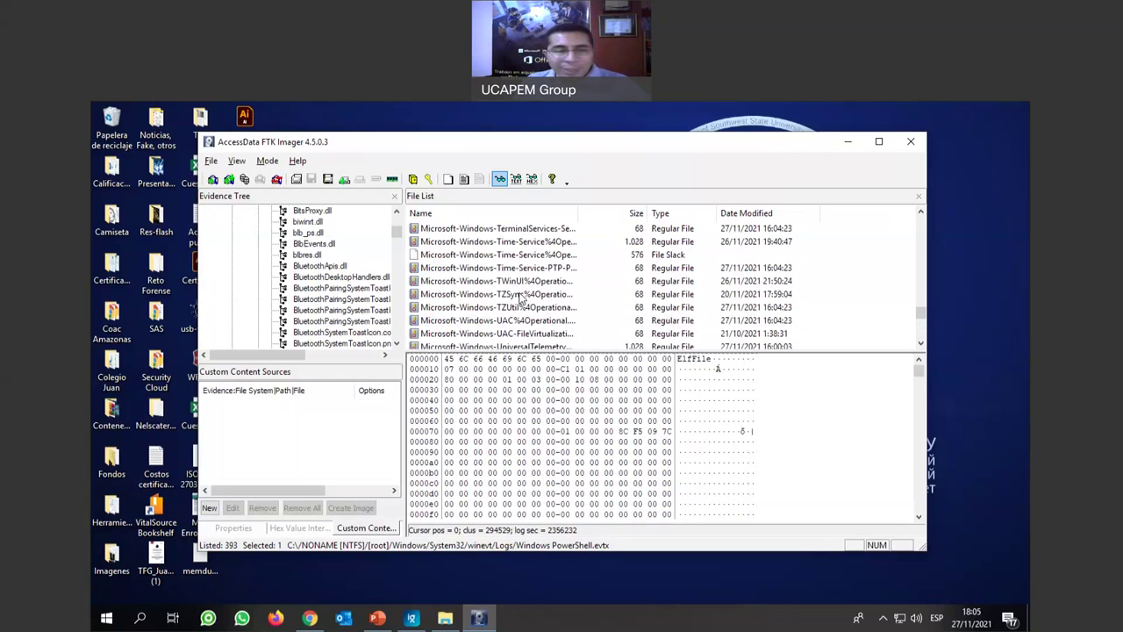
{"action": "left_click_drag", "start_coordinate": [531, 142], "coordinate": [609, 178]}
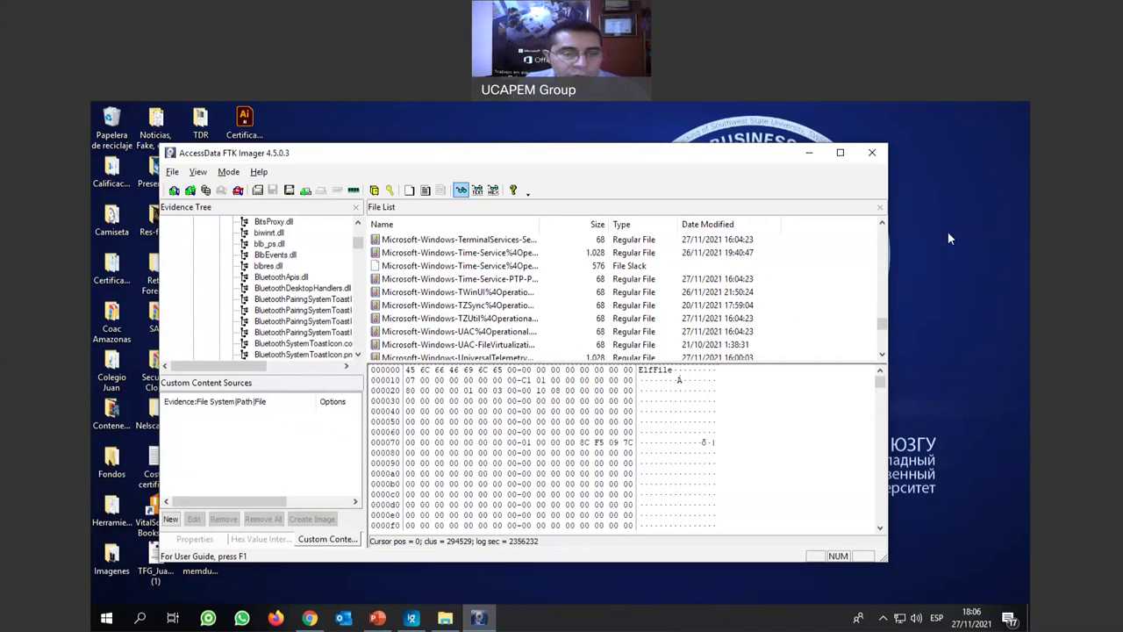
{"action": "scroll", "coordinate": [464, 303], "scroll_direction": "down", "scroll_amount": 3}
{"action": "scroll", "coordinate": [463, 303], "scroll_direction": "down", "scroll_amount": 8}
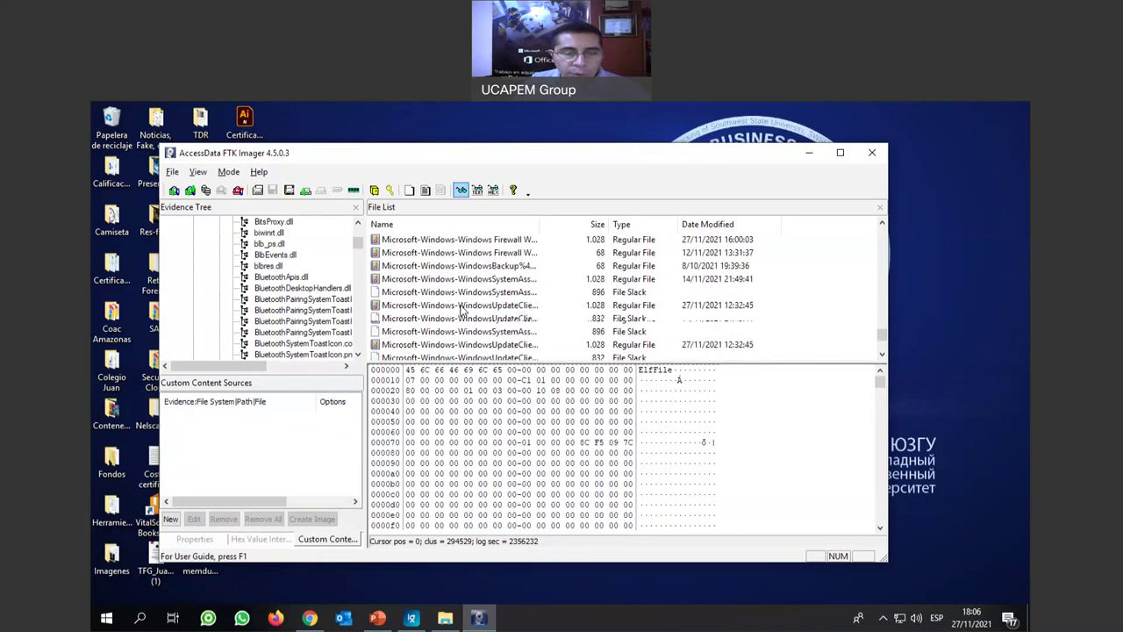
{"action": "scroll", "coordinate": [412, 325], "scroll_direction": "up", "scroll_amount": 3}
{"action": "left_click", "coordinate": [412, 321]}
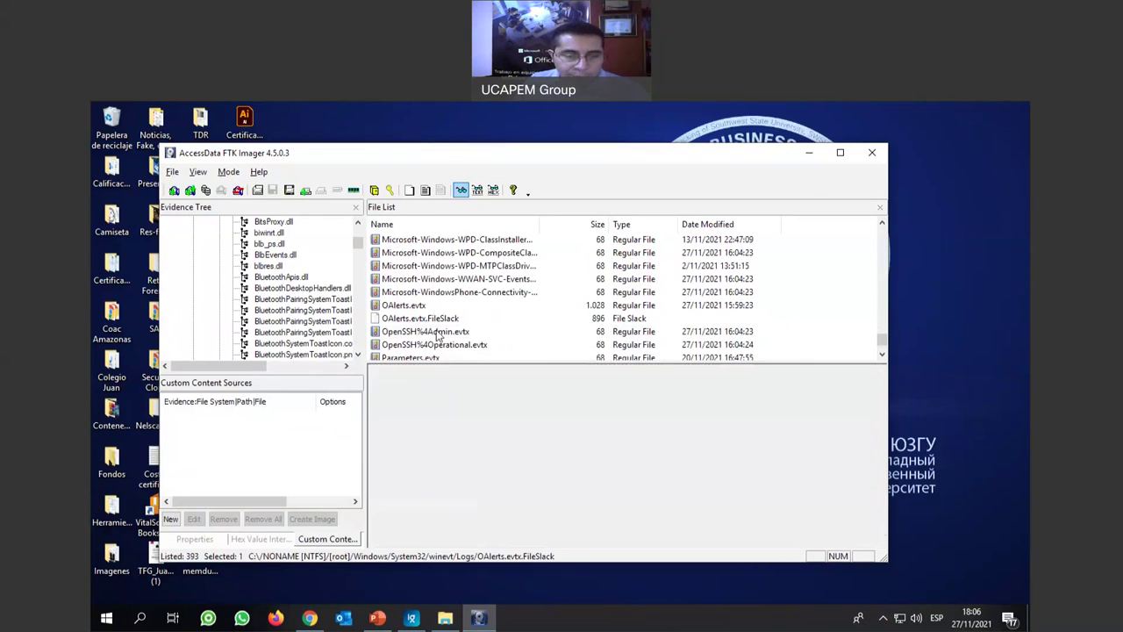
{"action": "scroll", "coordinate": [411, 307], "scroll_direction": "down", "scroll_amount": 2}
{"action": "left_click", "coordinate": [409, 294]}
{"action": "left_click", "coordinate": [421, 279]}
Scroll through Parameters.evtx's all-zero hex data and shift the FTK Imager window right.
{"action": "scroll", "coordinate": [705, 421], "scroll_direction": "down", "scroll_amount": 7}
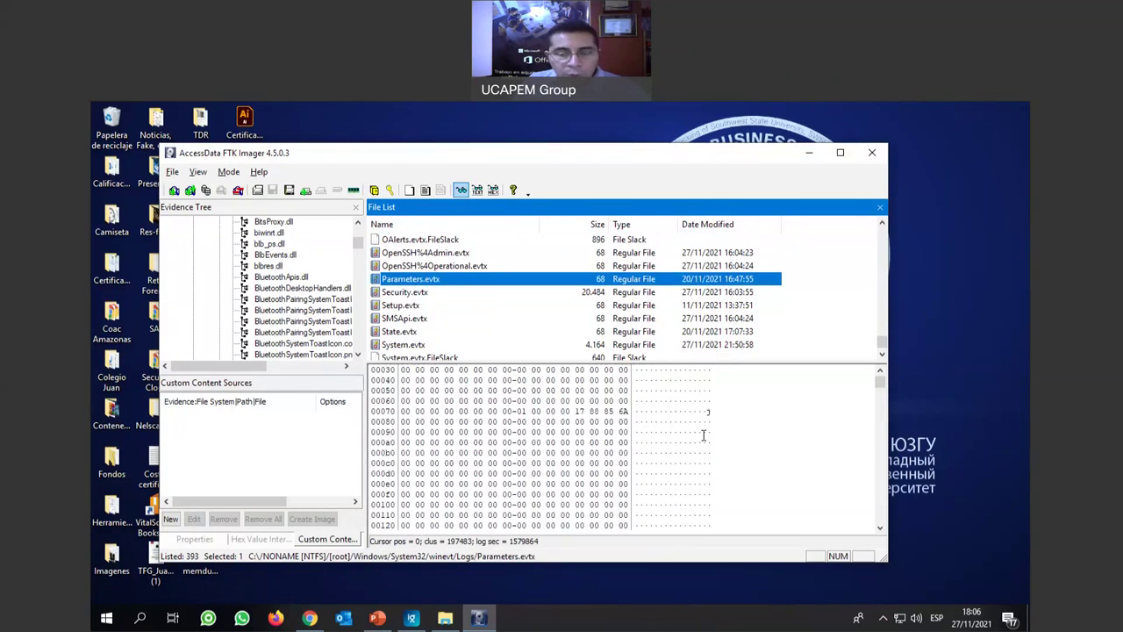
{"action": "scroll", "coordinate": [701, 432], "scroll_direction": "down", "scroll_amount": 4}
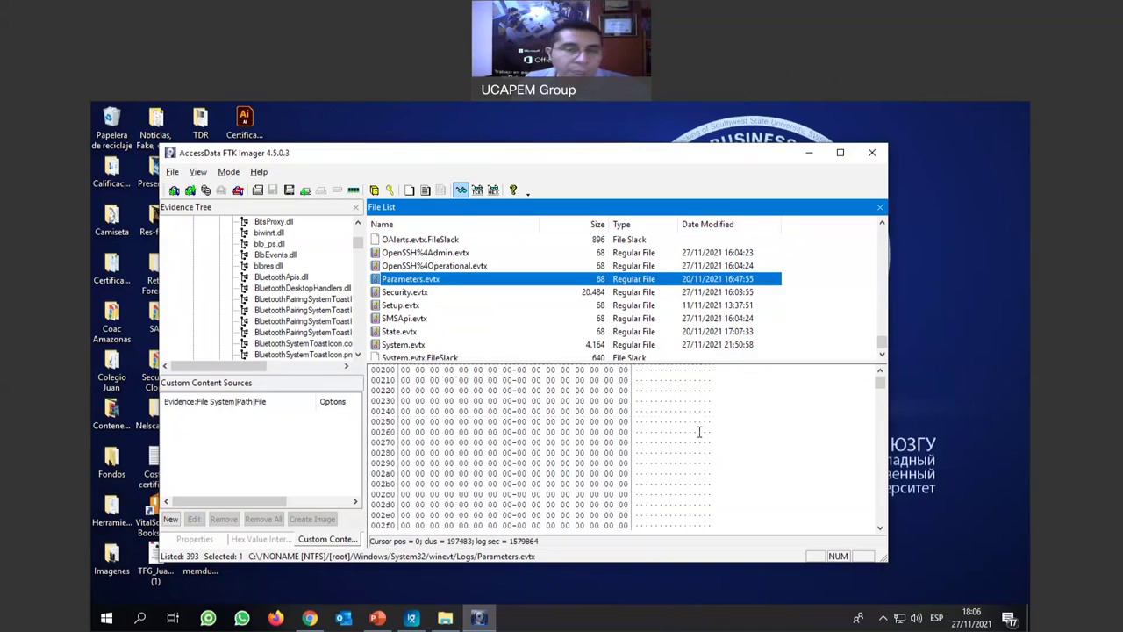
{"action": "scroll", "coordinate": [699, 431], "scroll_direction": "down", "scroll_amount": 2}
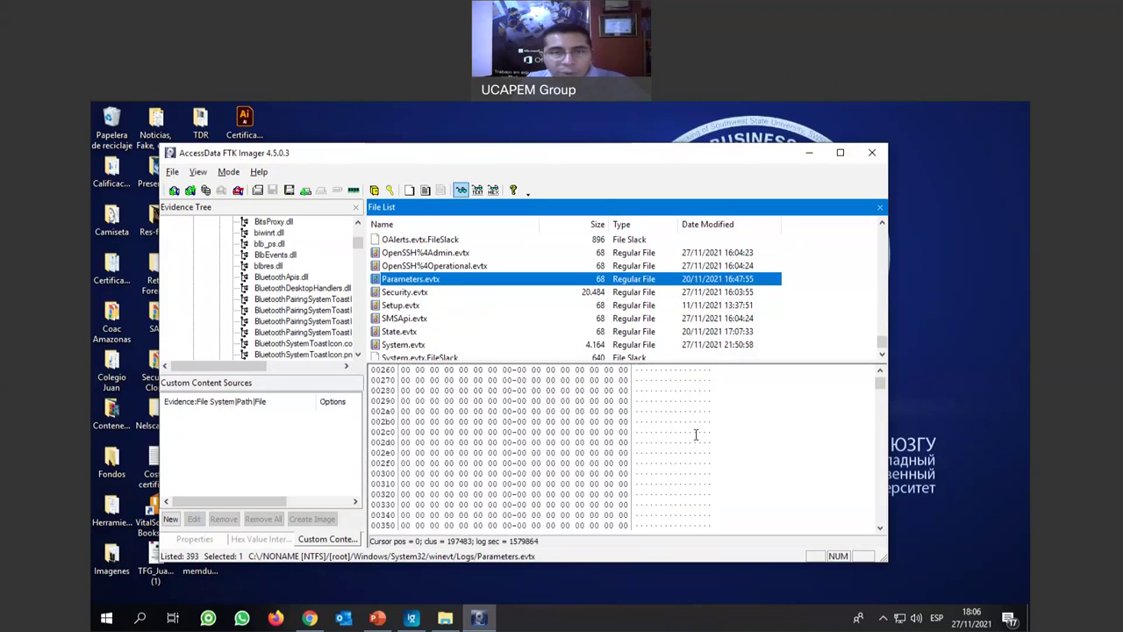
{"action": "scroll", "coordinate": [700, 433], "scroll_direction": "down", "scroll_amount": 3}
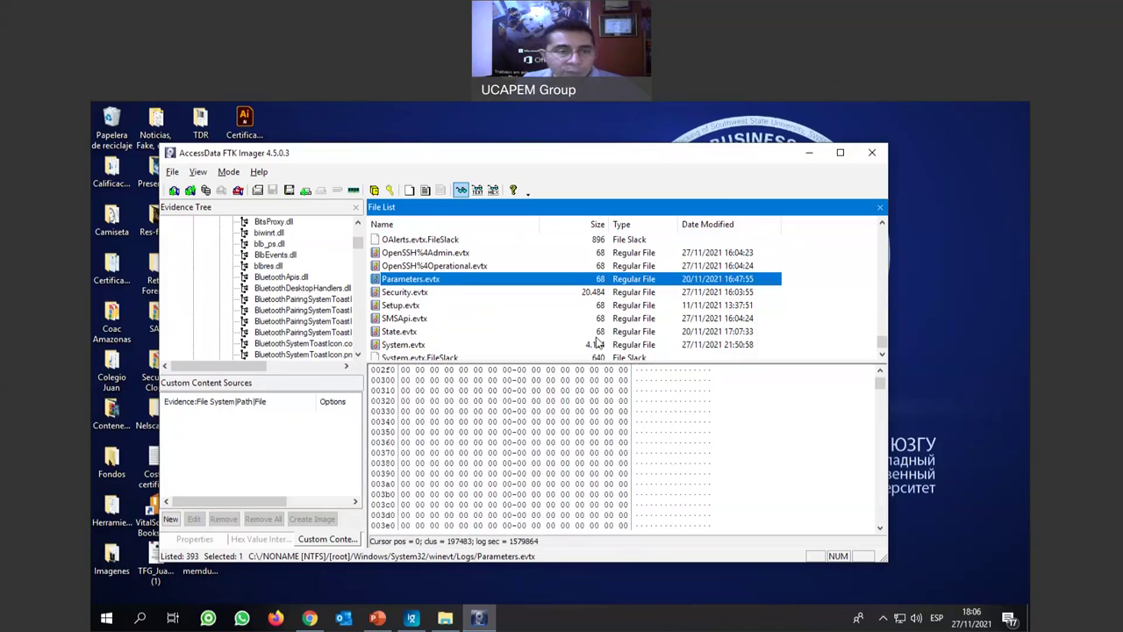
{"action": "scroll", "coordinate": [359, 243], "scroll_direction": "up", "scroll_amount": 5}
{"action": "left_click_drag", "start_coordinate": [359, 243], "coordinate": [371, 156]}
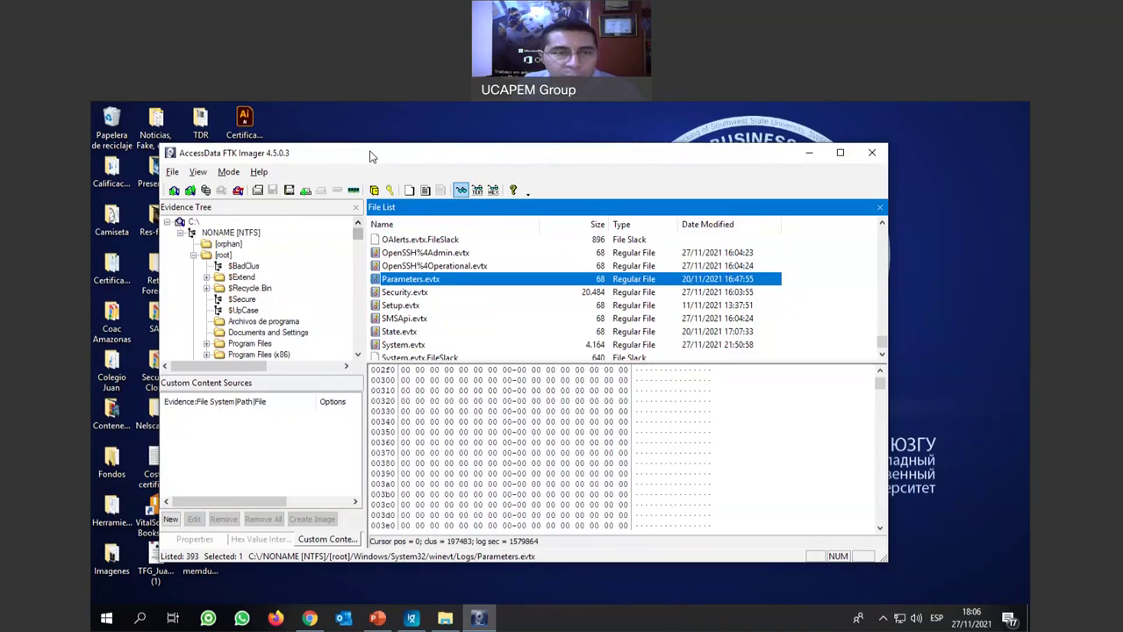
{"action": "left_click_drag", "start_coordinate": [369, 157], "coordinate": [453, 151]}
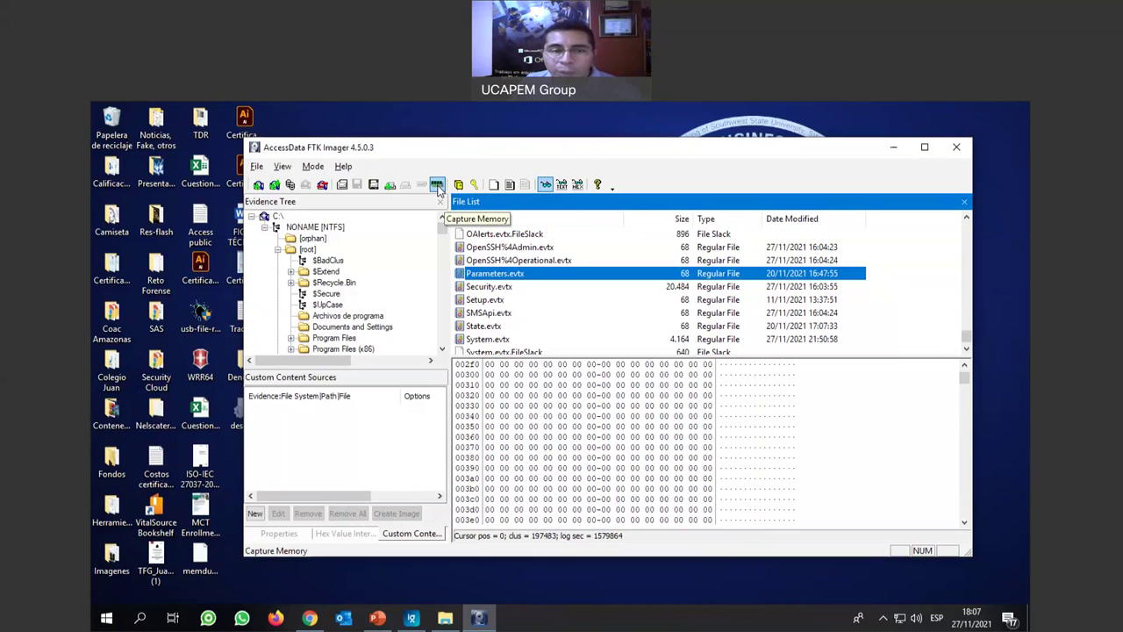
{"action": "left_click", "coordinate": [437, 187]}
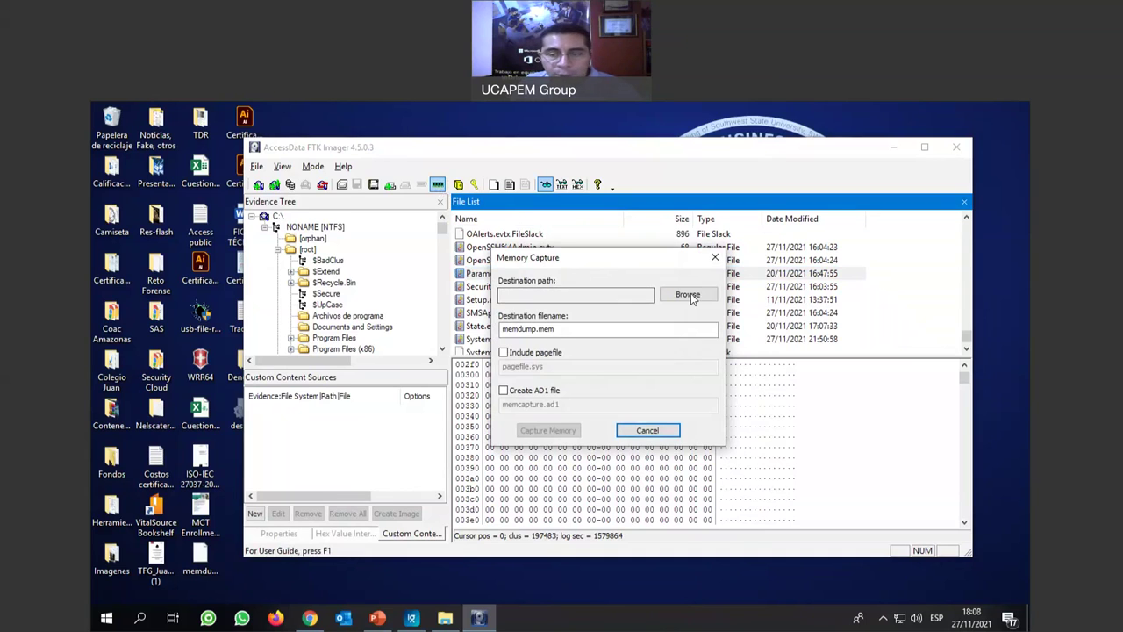
Set the memory capture destination folder to F:\Evidencias on the Contenidos drive.
{"action": "left_click", "coordinate": [688, 296]}
{"action": "scroll", "coordinate": [598, 338], "scroll_direction": "down", "scroll_amount": 2}
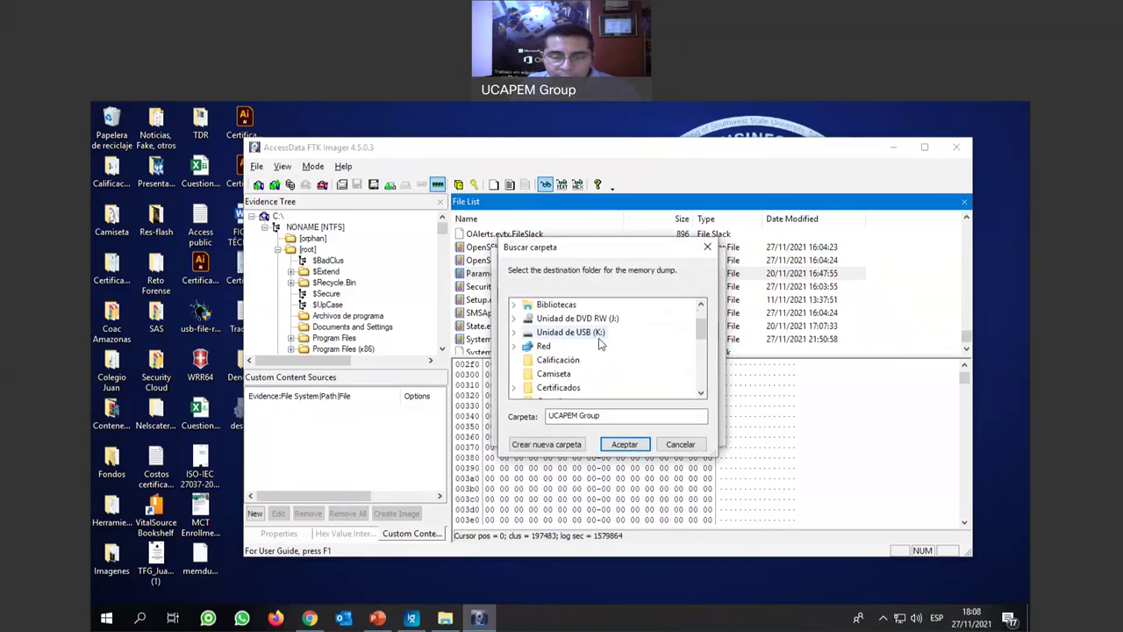
{"action": "scroll", "coordinate": [599, 338], "scroll_direction": "up", "scroll_amount": 2}
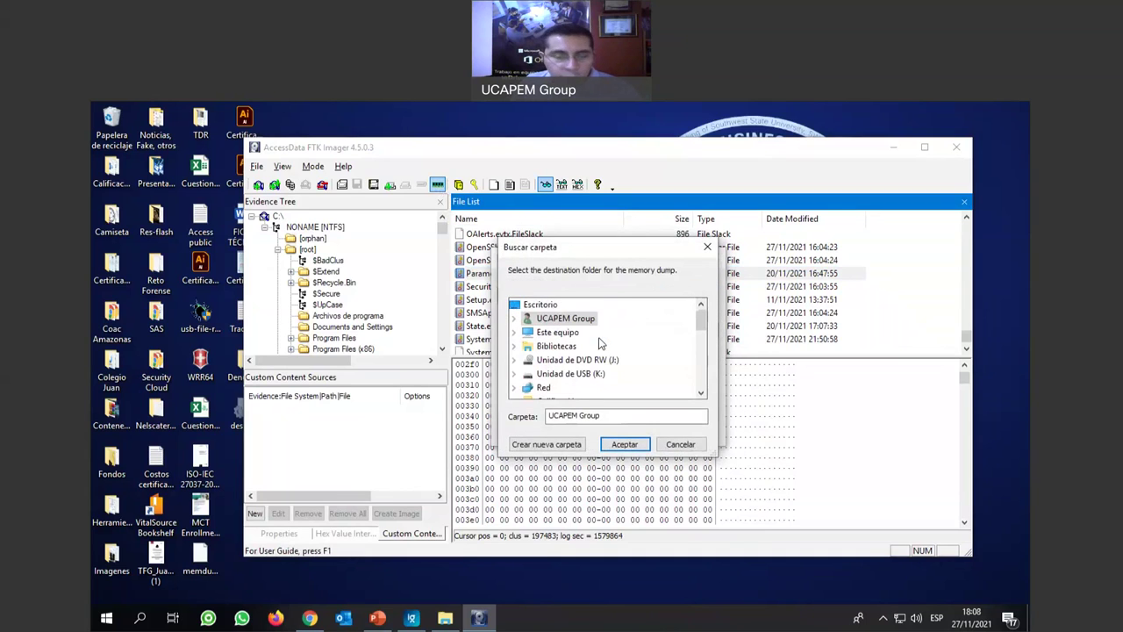
{"action": "left_click", "coordinate": [515, 332]}
{"action": "scroll", "coordinate": [641, 348], "scroll_direction": "down", "scroll_amount": 2}
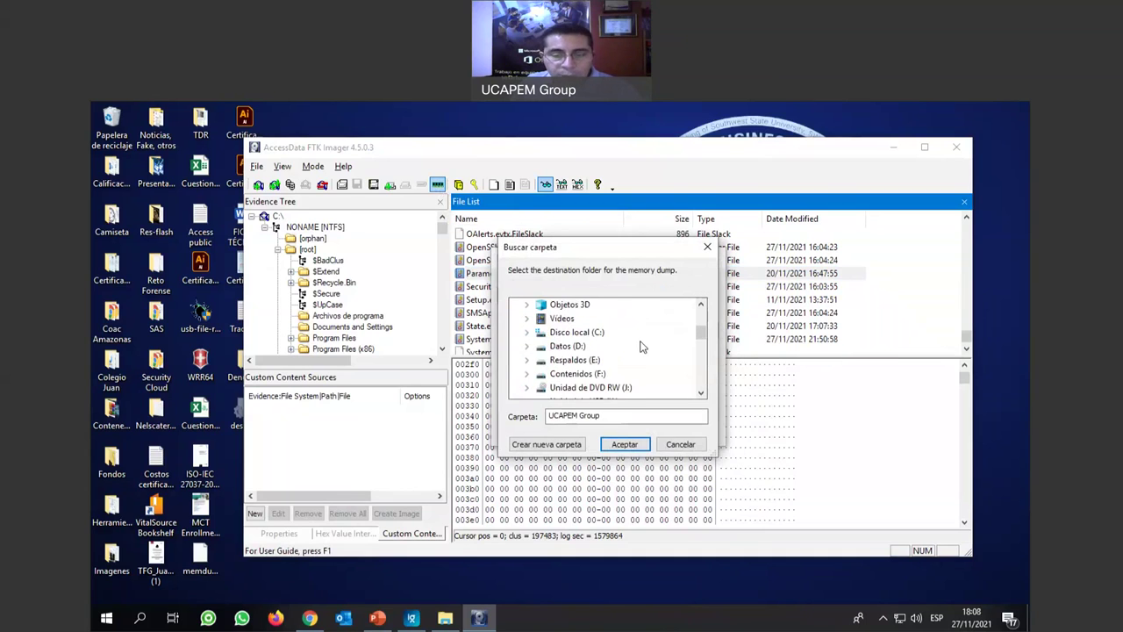
{"action": "scroll", "coordinate": [640, 347], "scroll_direction": "down", "scroll_amount": 1}
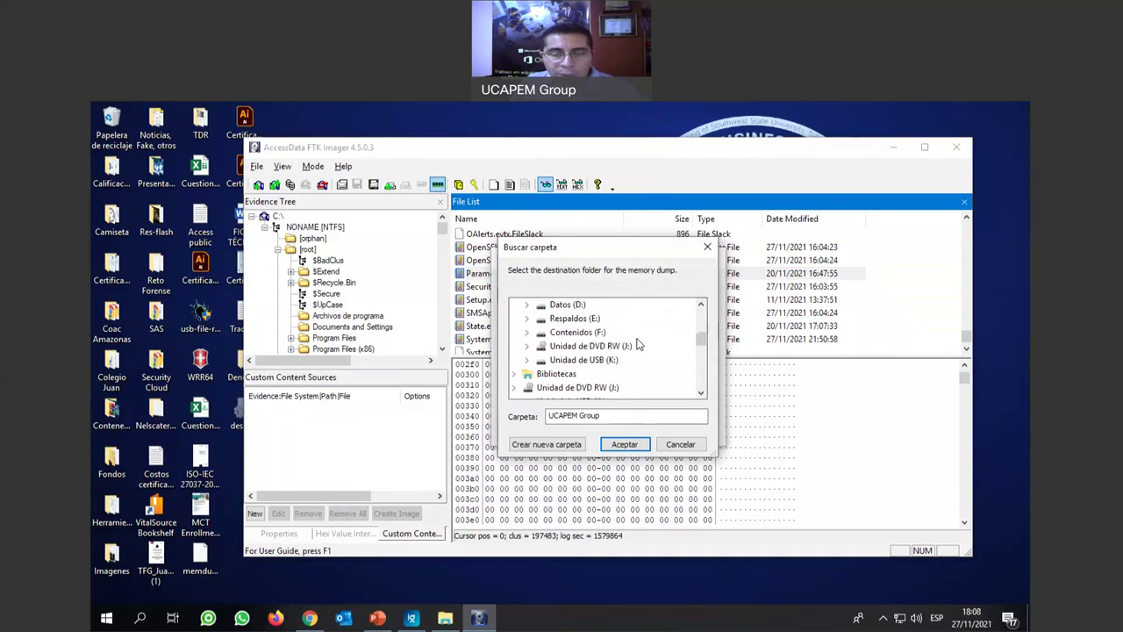
{"action": "left_click", "coordinate": [526, 333]}
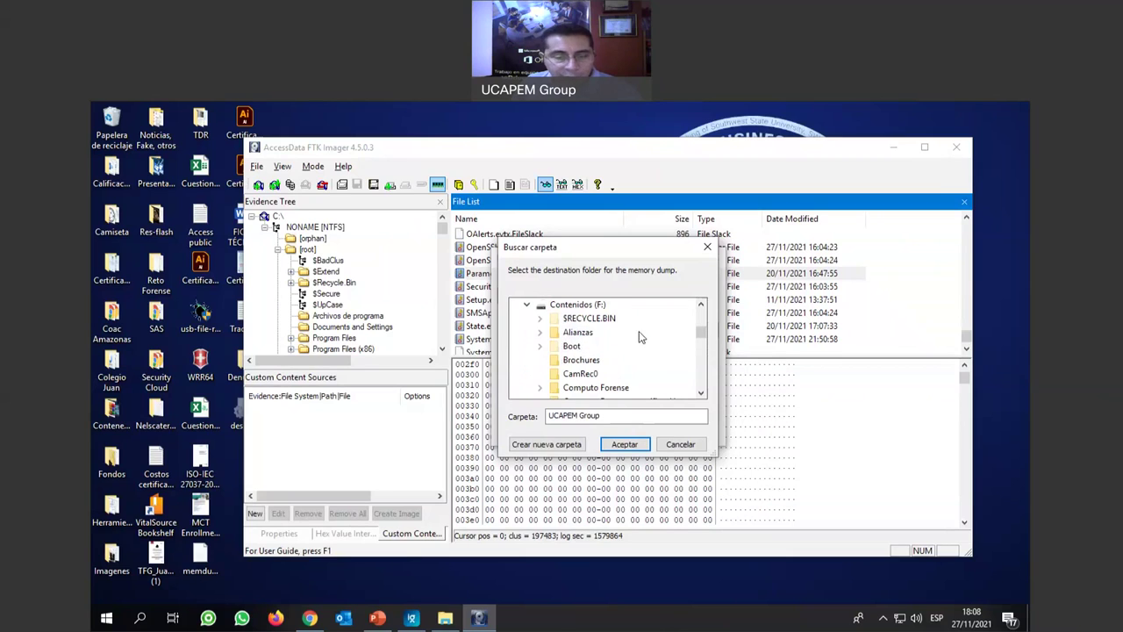
{"action": "scroll", "coordinate": [641, 349], "scroll_direction": "down", "scroll_amount": 1}
{"action": "scroll", "coordinate": [636, 351], "scroll_direction": "down", "scroll_amount": 2}
{"action": "left_click", "coordinate": [602, 347]}
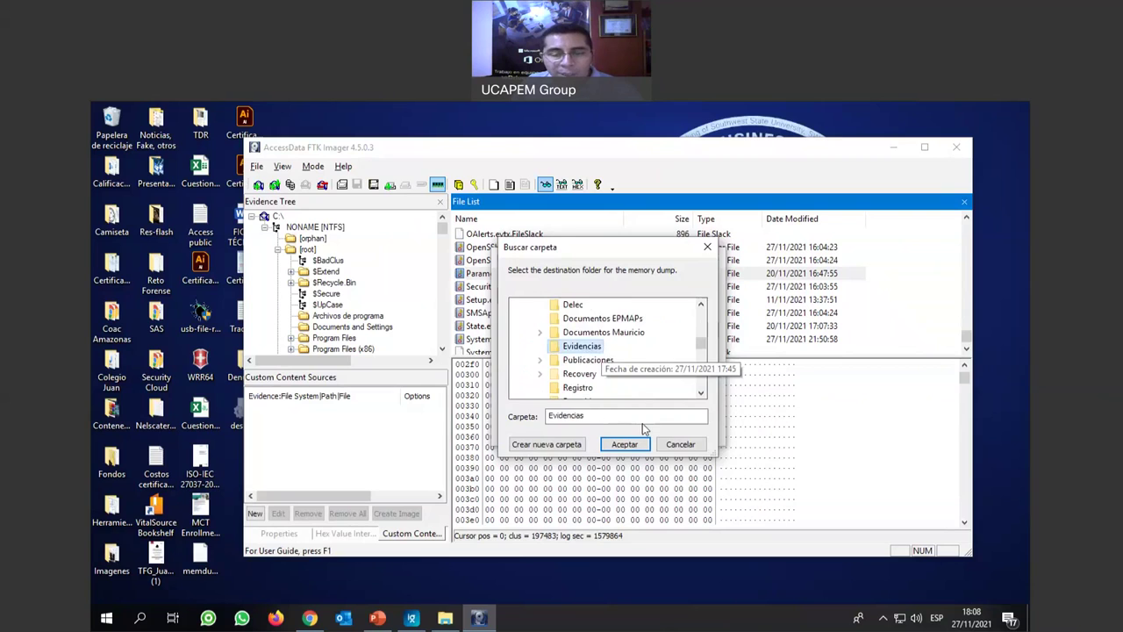
{"action": "left_click", "coordinate": [627, 444]}
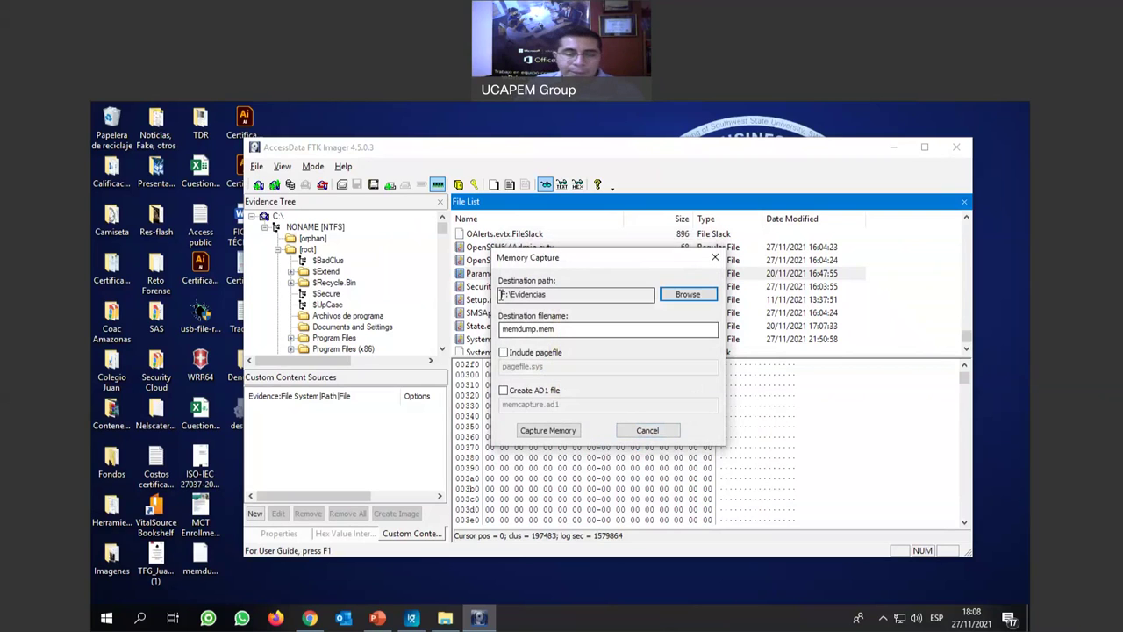
Keep the file name memdump.mem and start the memory capture.
{"action": "left_click", "coordinate": [534, 327]}
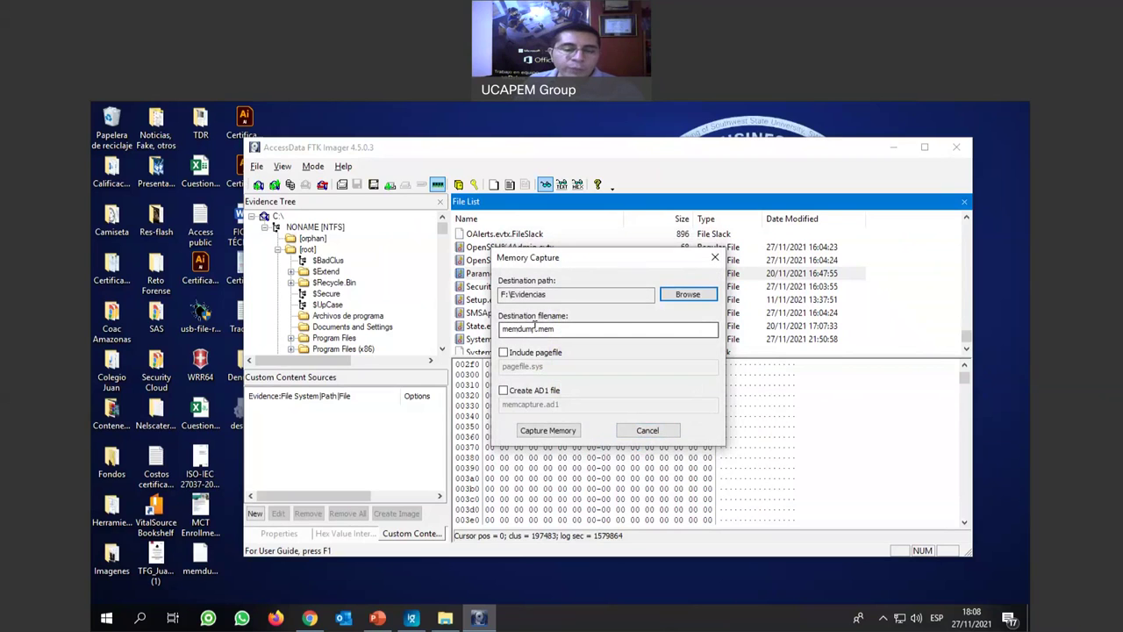
{"action": "left_click_drag", "start_coordinate": [535, 326], "coordinate": [499, 323]}
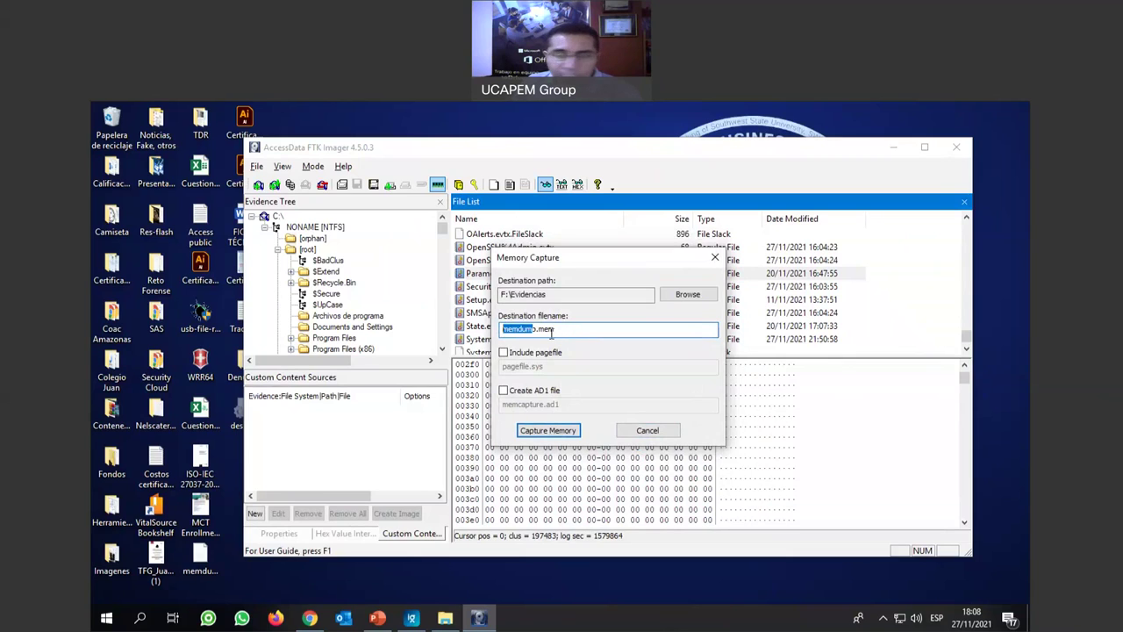
{"action": "left_click", "coordinate": [556, 329]}
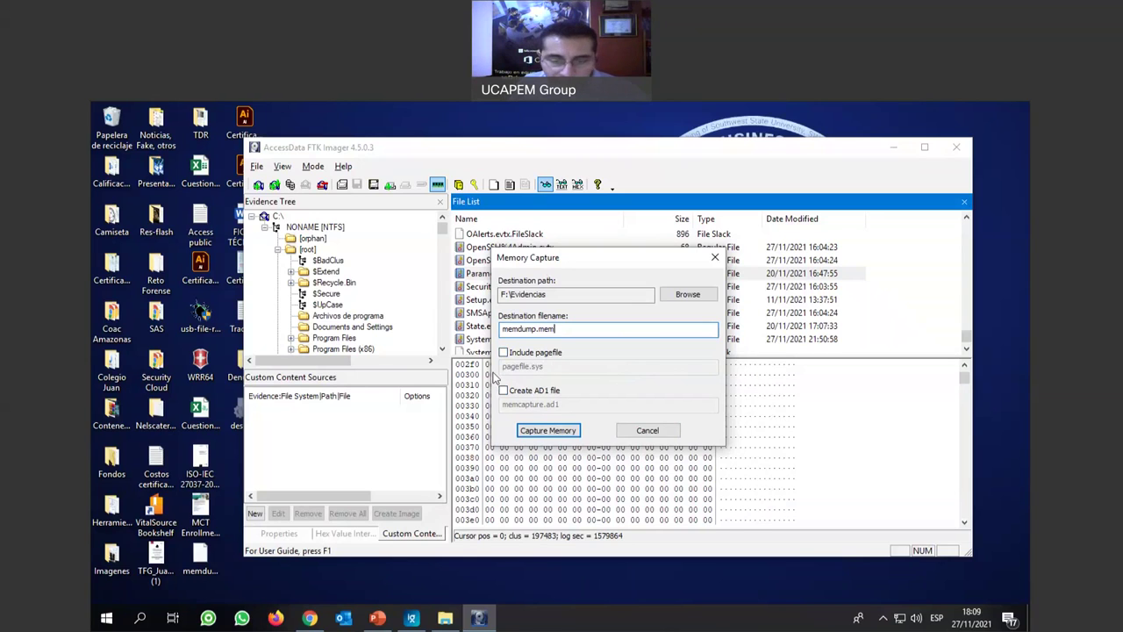
{"action": "left_click", "coordinate": [563, 430]}
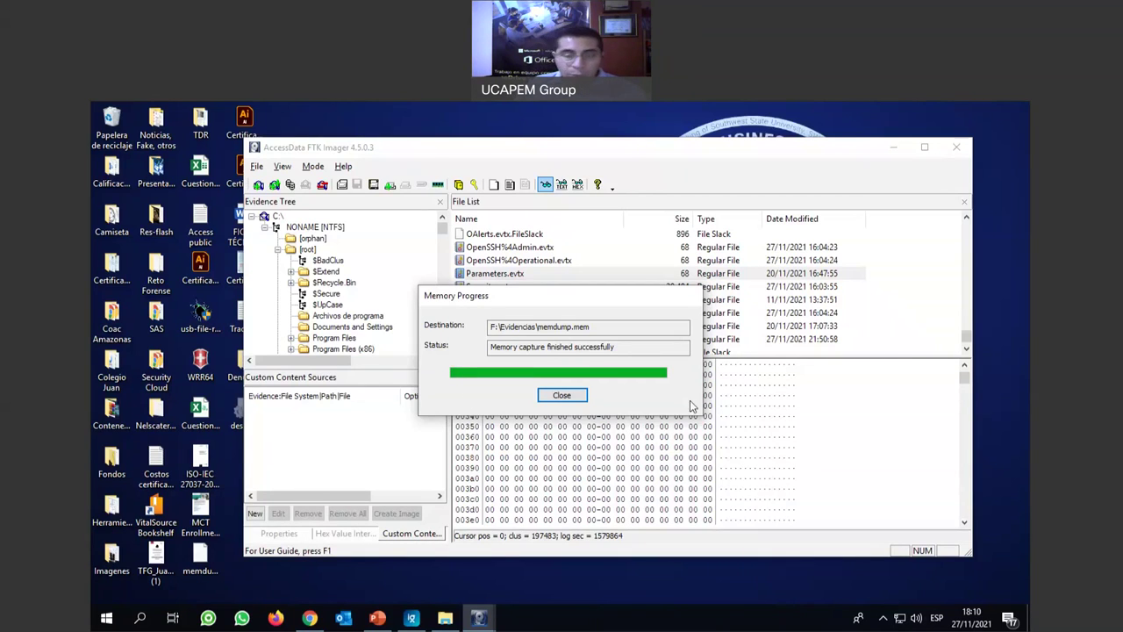
Dismiss the progress window once memdump.mem reports 'Memory capture finished successfully'.
{"action": "left_click", "coordinate": [579, 399]}
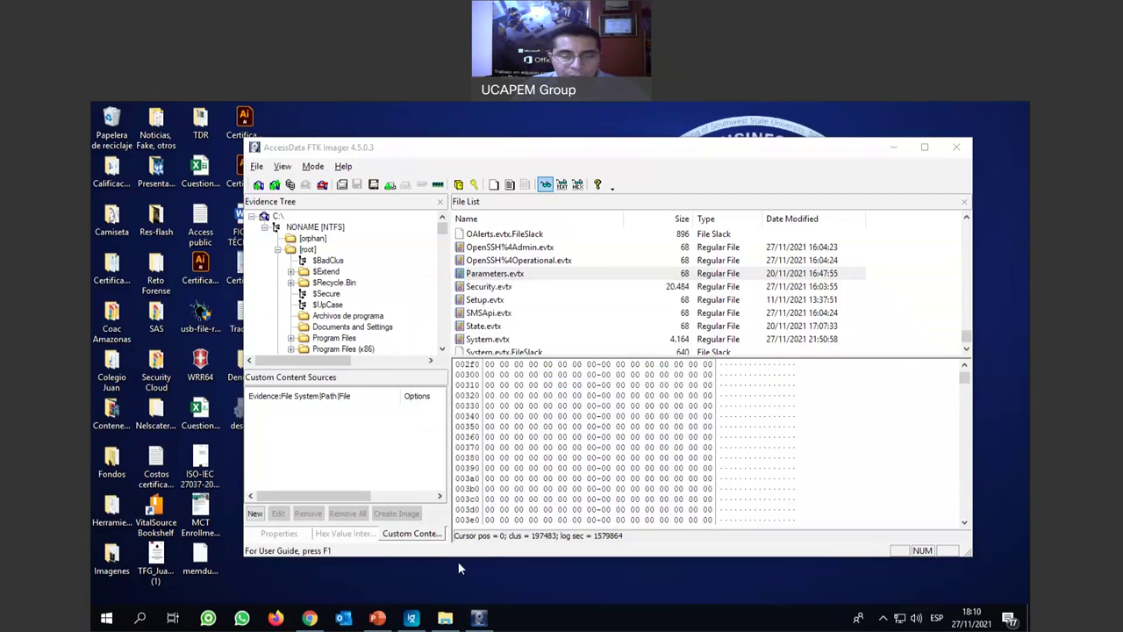
Check the sizes of the six files in F:\Evidencias, including memdump.mem at 8,50 GB.
{"action": "left_click", "coordinate": [446, 620]}
{"action": "left_click", "coordinate": [480, 224]}
{"action": "left_click", "coordinate": [491, 235]}
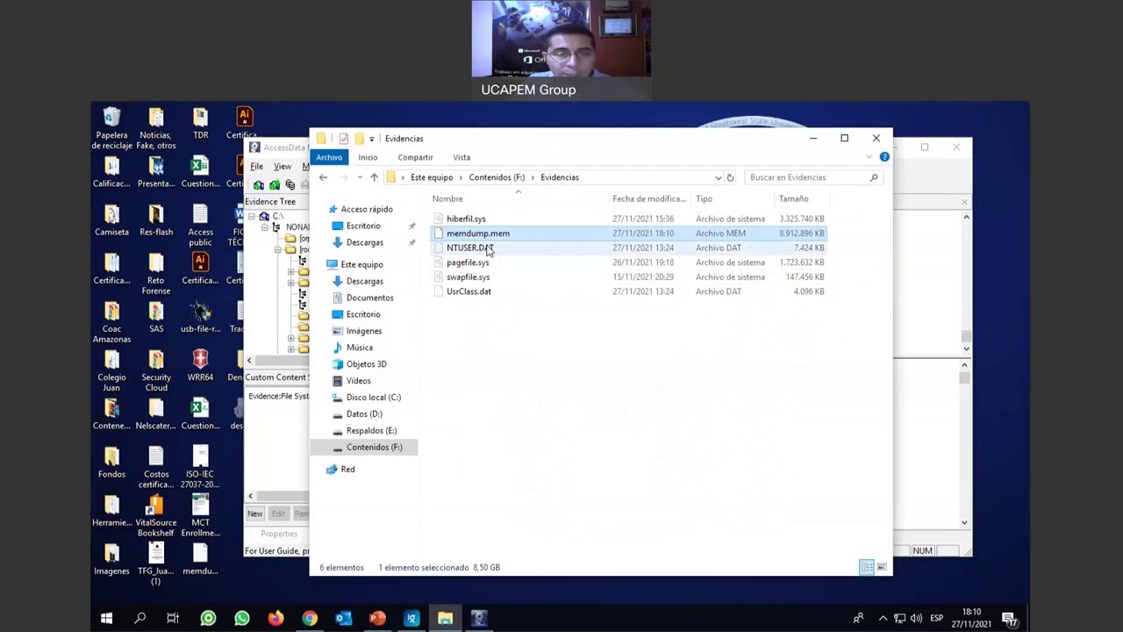
{"action": "left_click", "coordinate": [489, 249]}
{"action": "left_click", "coordinate": [475, 267]}
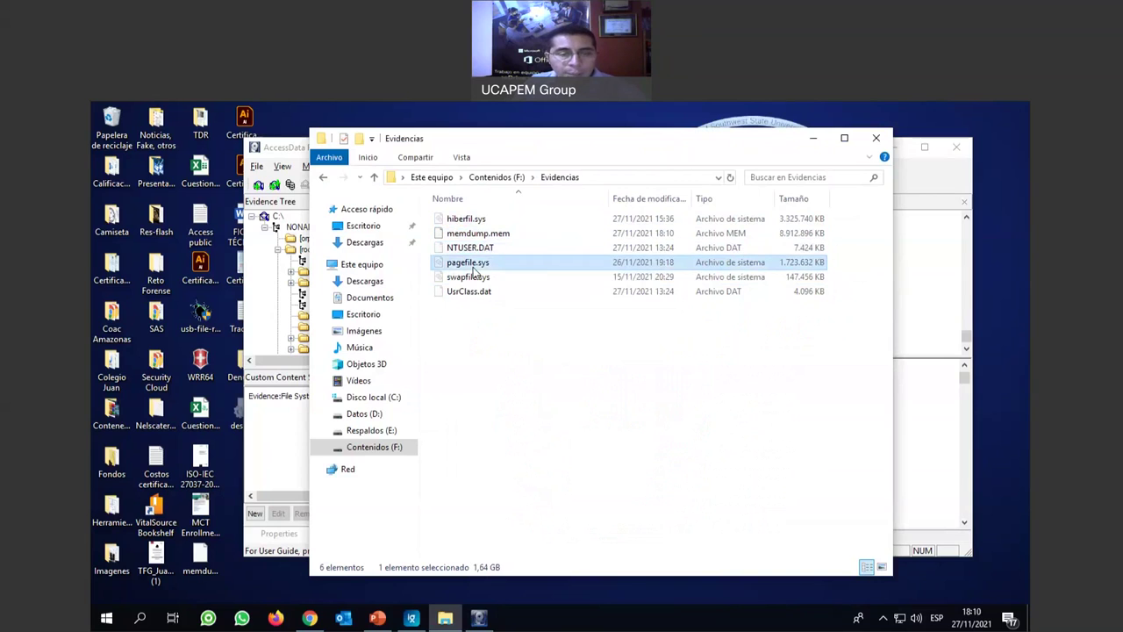
{"action": "left_click", "coordinate": [473, 282]}
{"action": "left_click", "coordinate": [480, 300]}
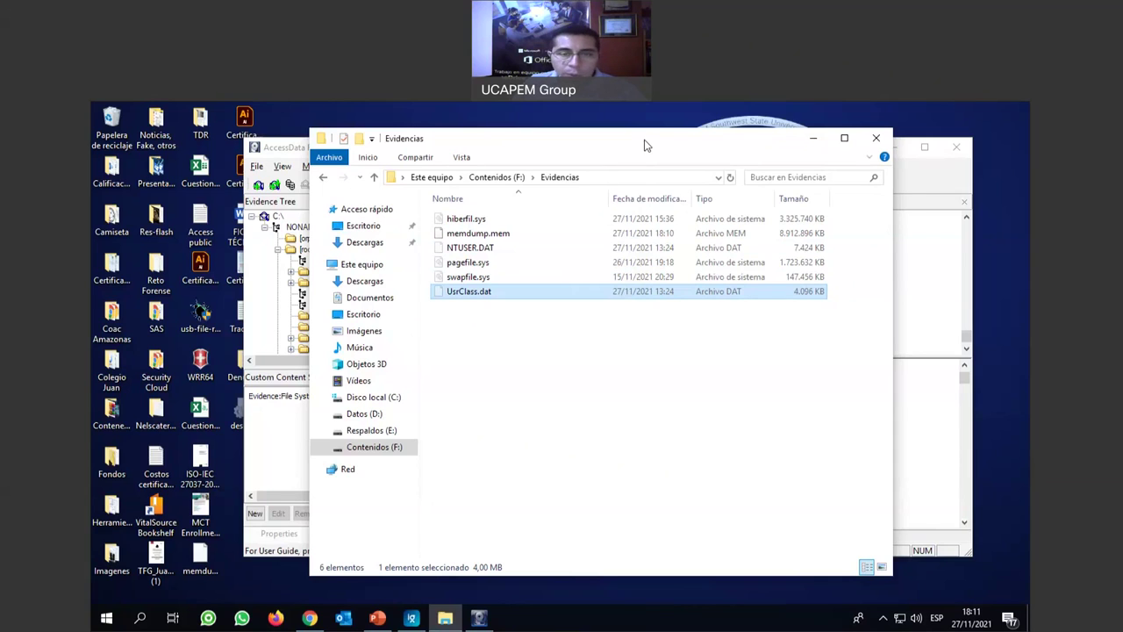
Return to FTK Imager and collapse its evidence tree to the C:\ root.
{"action": "left_click_drag", "start_coordinate": [645, 145], "coordinate": [651, 158]}
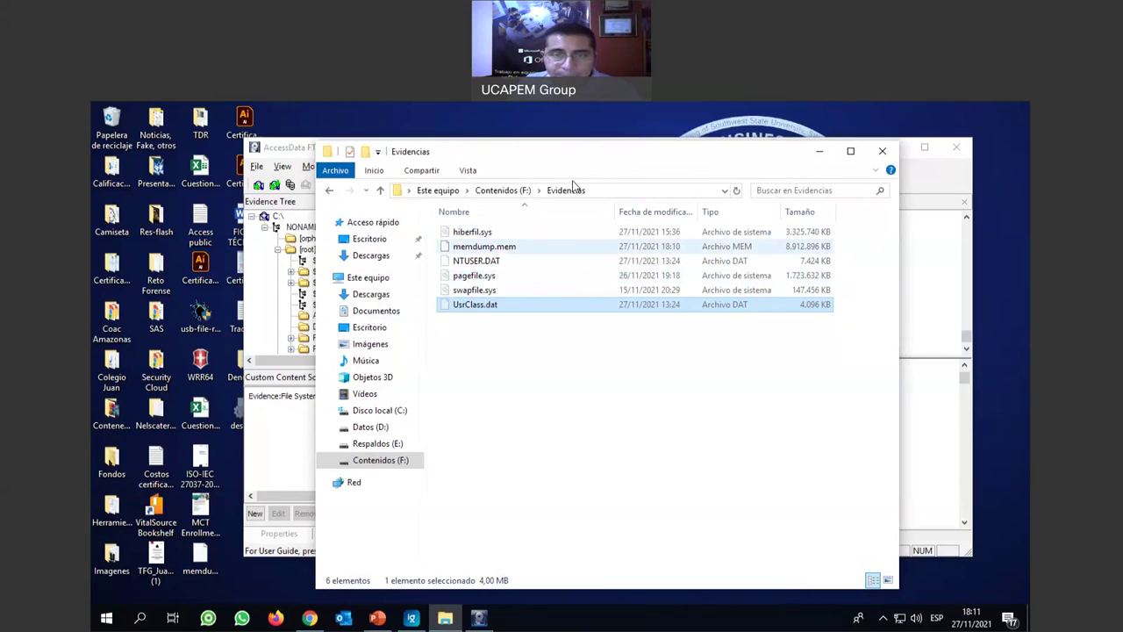
{"action": "left_click", "coordinate": [614, 150]}
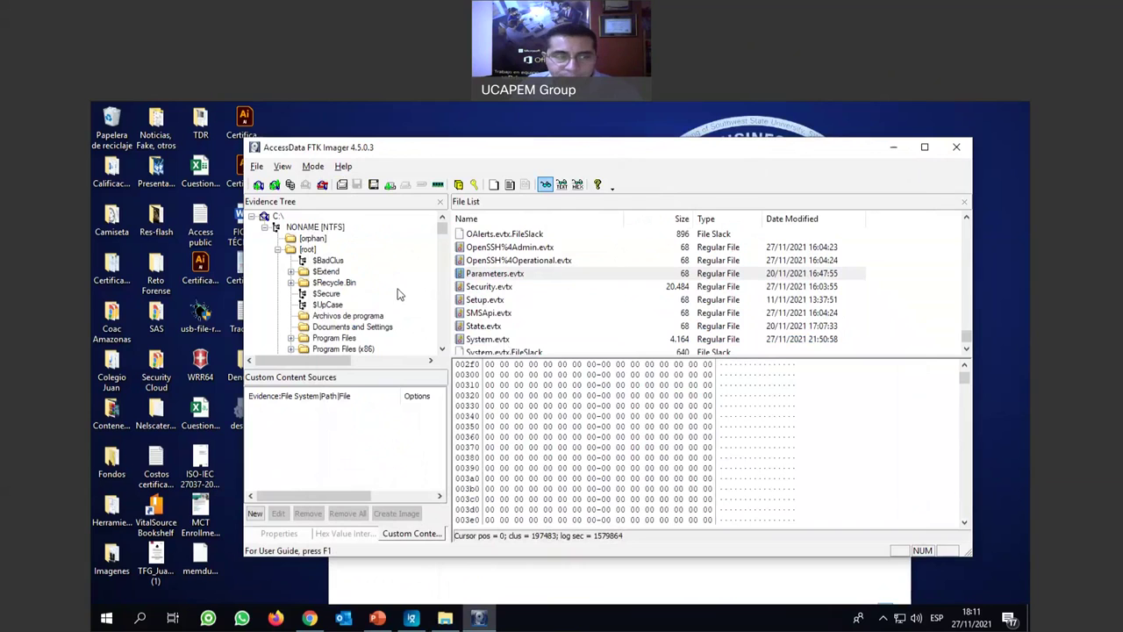
{"action": "left_click", "coordinate": [252, 217]}
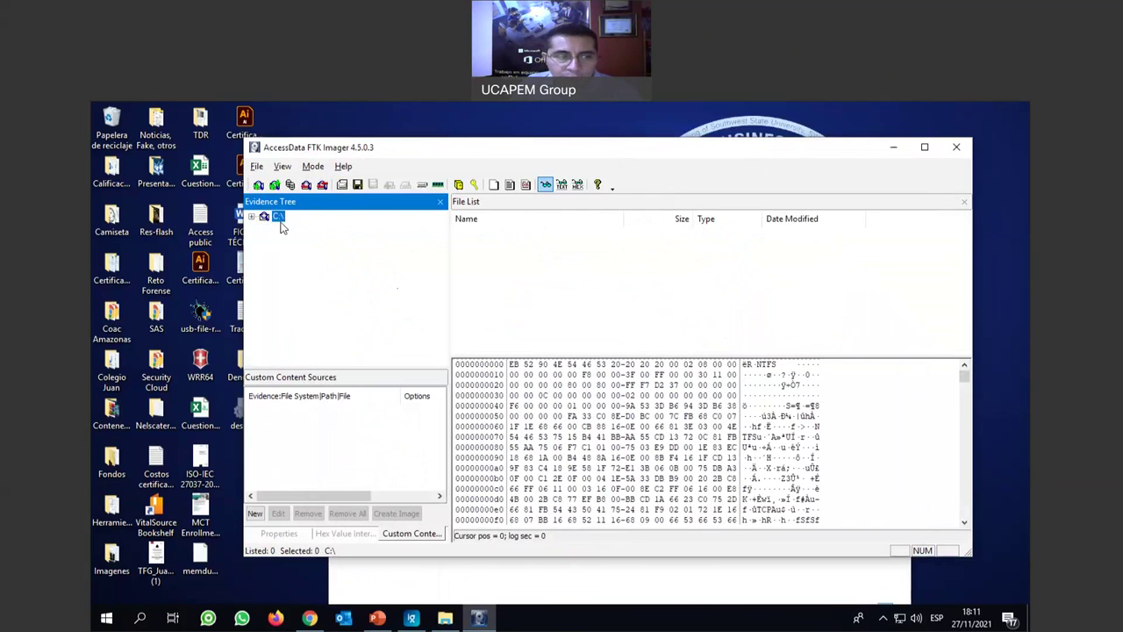
Remove the C:\ evidence item and begin adding a Contents of a Folder evidence item.
{"action": "right_click", "coordinate": [279, 221]}
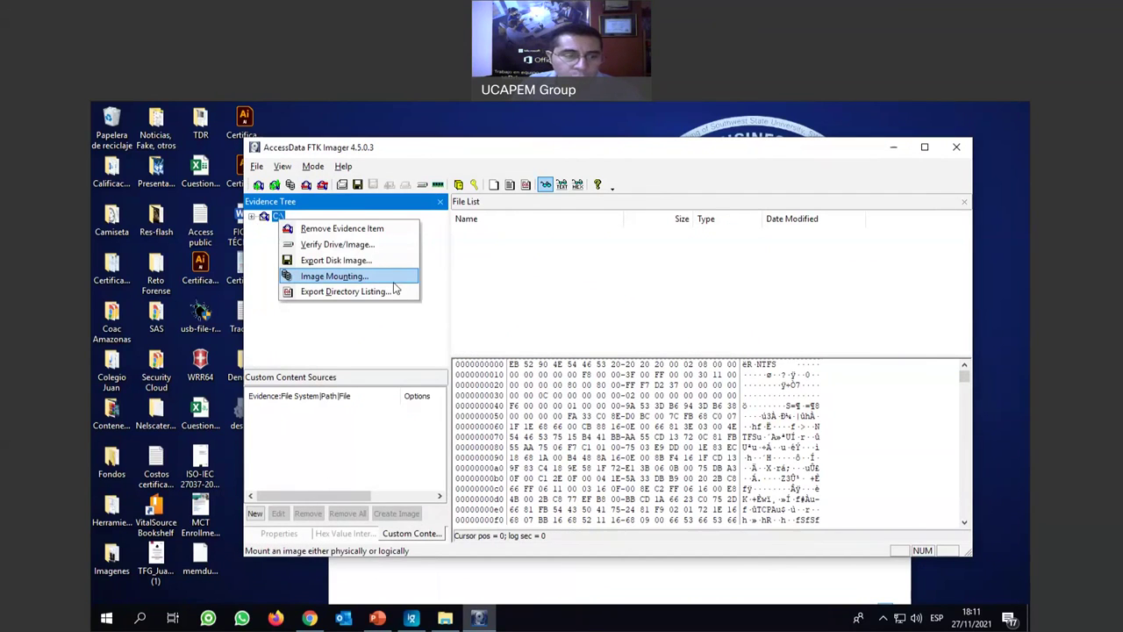
{"action": "left_click", "coordinate": [381, 228]}
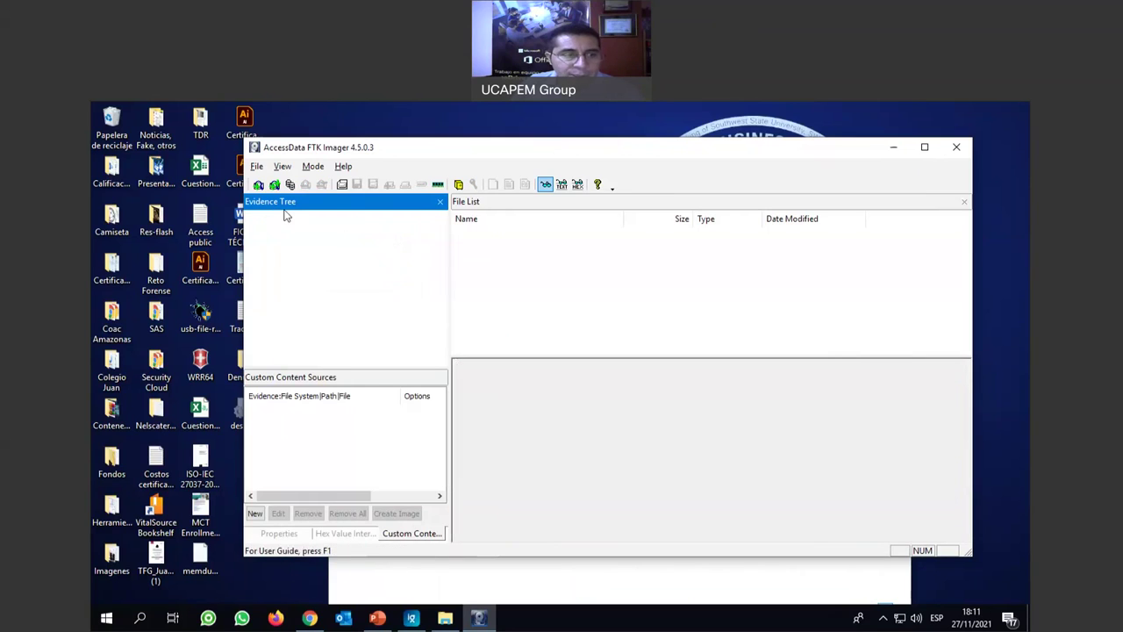
{"action": "left_click", "coordinate": [257, 185]}
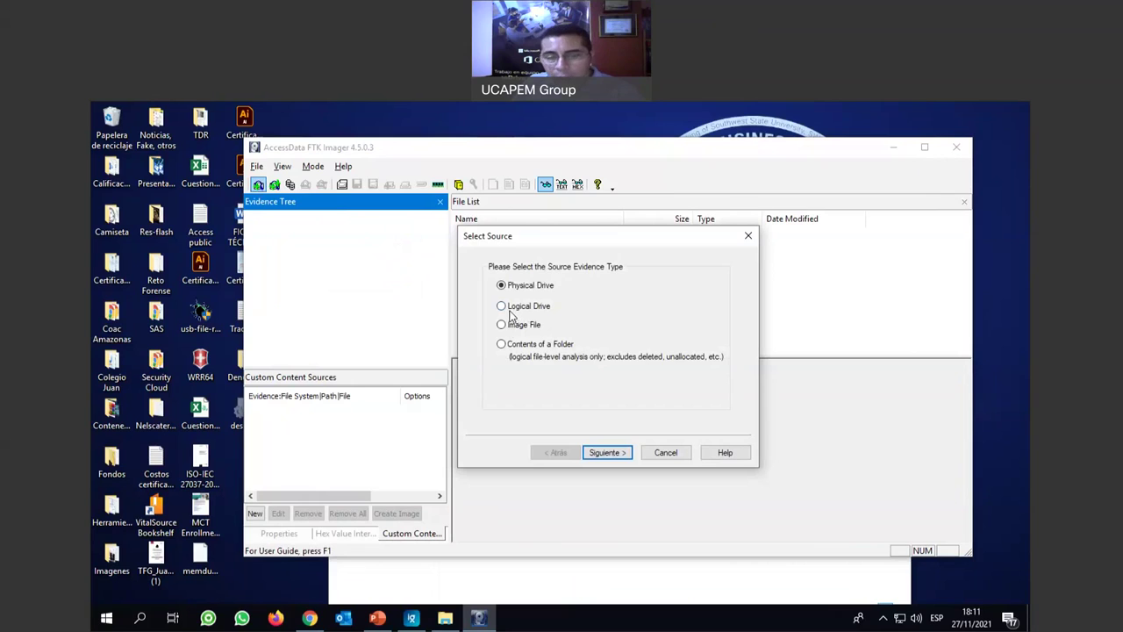
{"action": "left_click", "coordinate": [525, 346]}
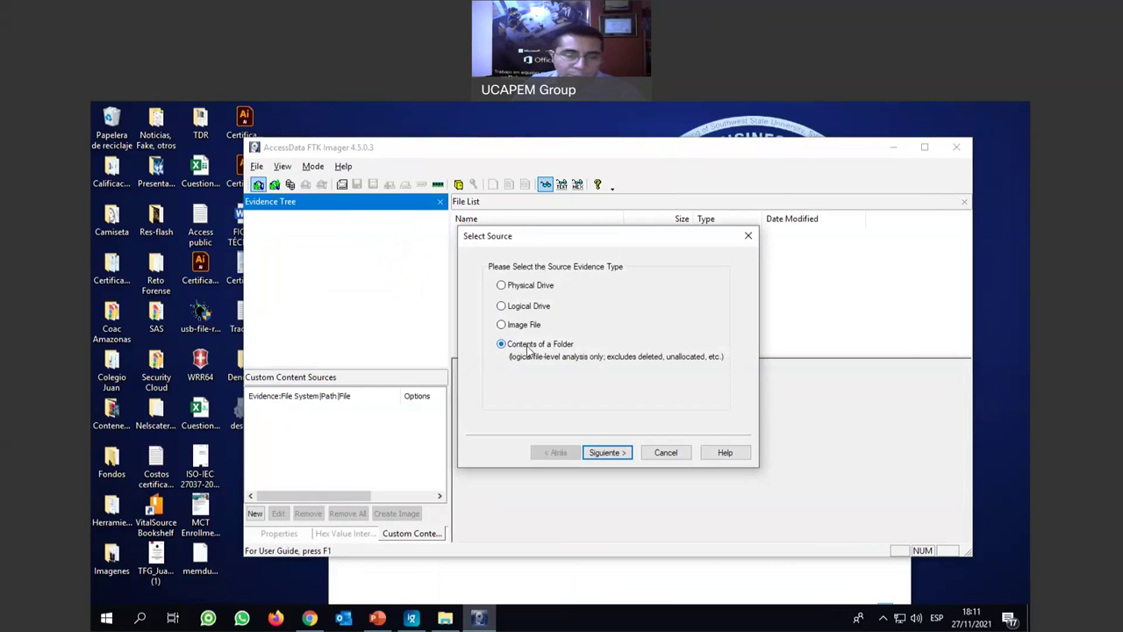
{"action": "left_click", "coordinate": [613, 454]}
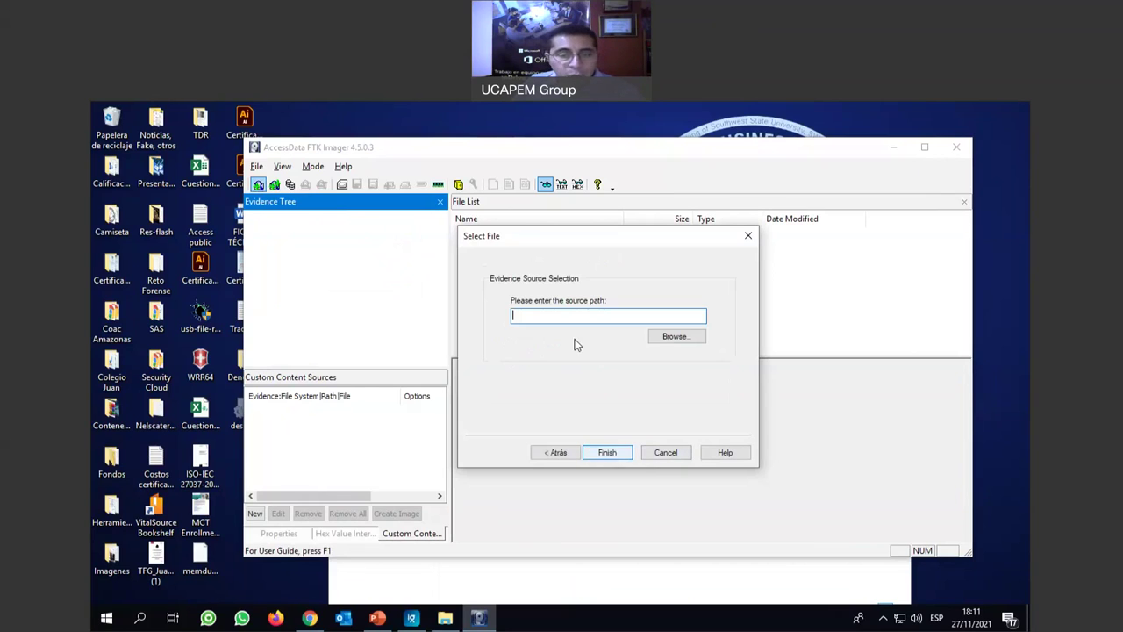
Add the F:\Evidencias folder as the evidence source and select the new Evidencias item.
{"action": "left_click", "coordinate": [673, 337]}
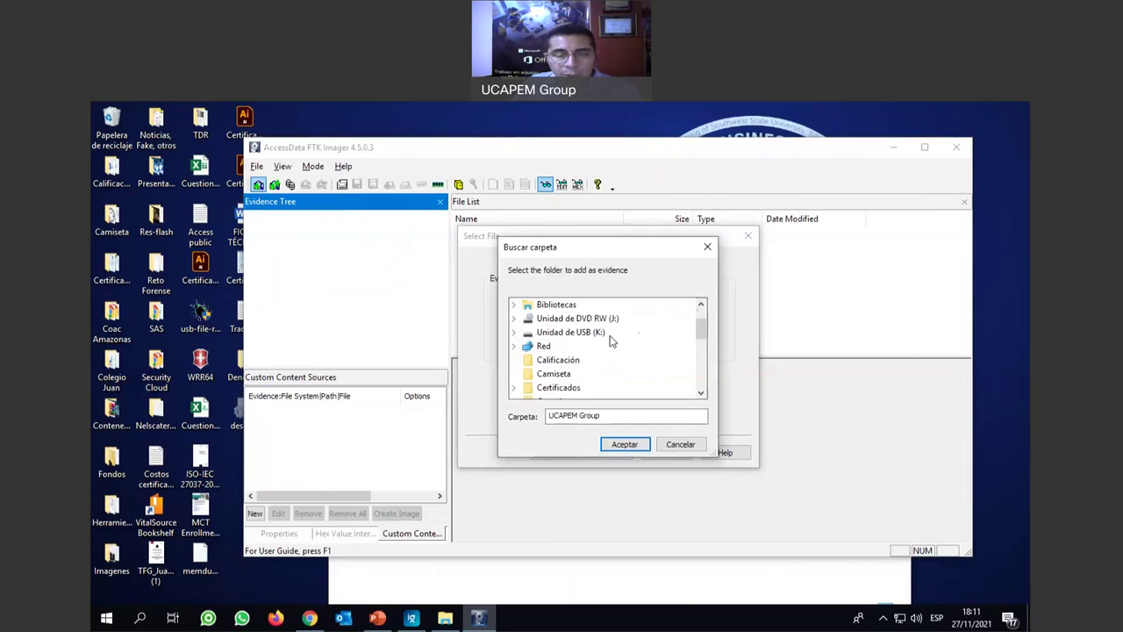
{"action": "scroll", "coordinate": [610, 341], "scroll_direction": "up", "scroll_amount": 1}
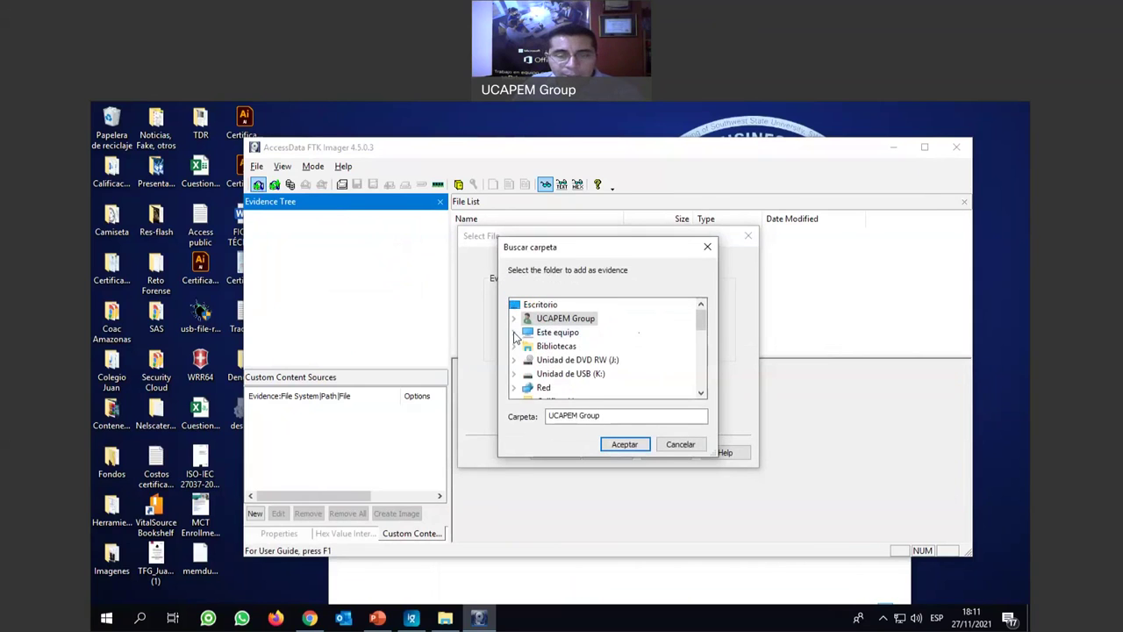
{"action": "double_click", "coordinate": [600, 338]}
{"action": "scroll", "coordinate": [617, 346], "scroll_direction": "down", "scroll_amount": 3}
{"action": "scroll", "coordinate": [617, 345], "scroll_direction": "up", "scroll_amount": 1}
{"action": "scroll", "coordinate": [546, 321], "scroll_direction": "up", "scroll_amount": 1}
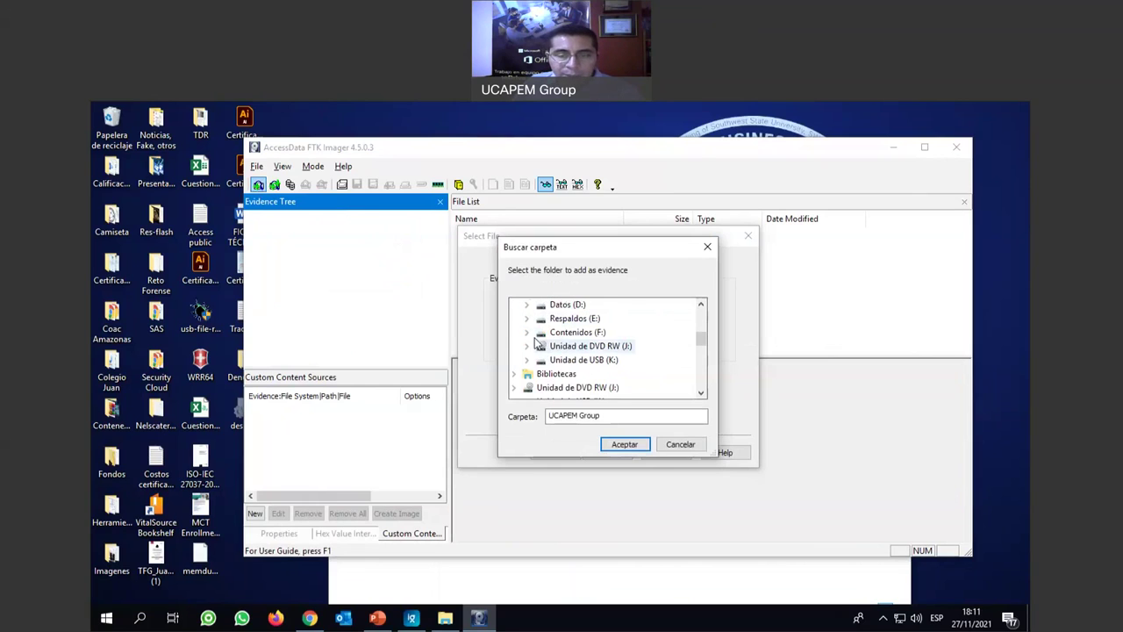
{"action": "double_click", "coordinate": [579, 360]}
{"action": "scroll", "coordinate": [632, 346], "scroll_direction": "down", "scroll_amount": 3}
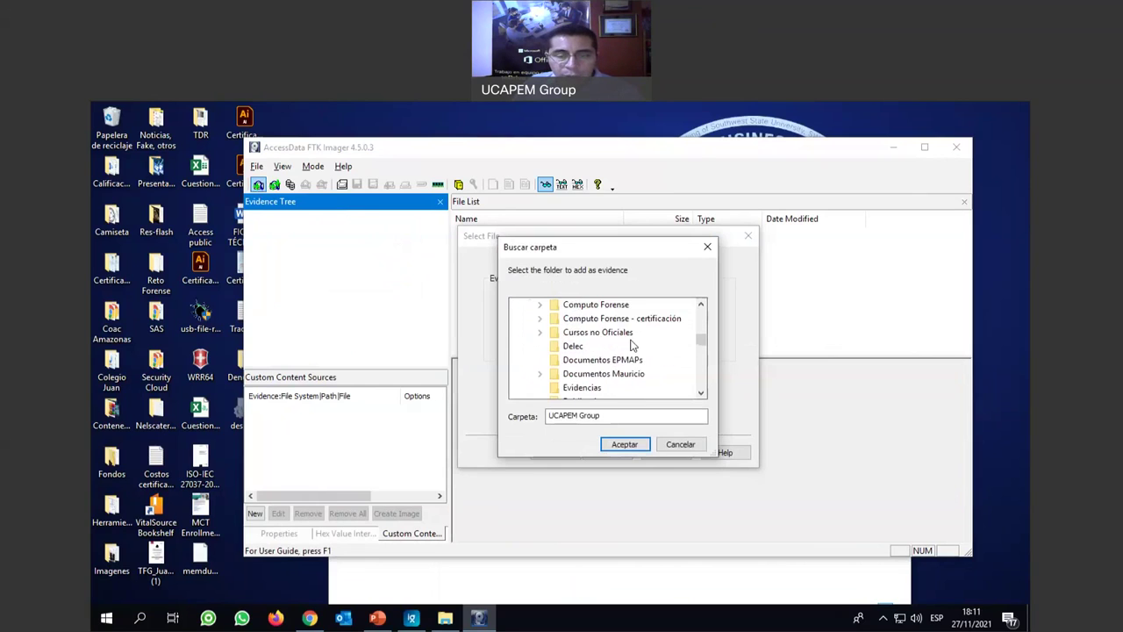
{"action": "left_click", "coordinate": [580, 304]}
{"action": "left_click", "coordinate": [624, 444]}
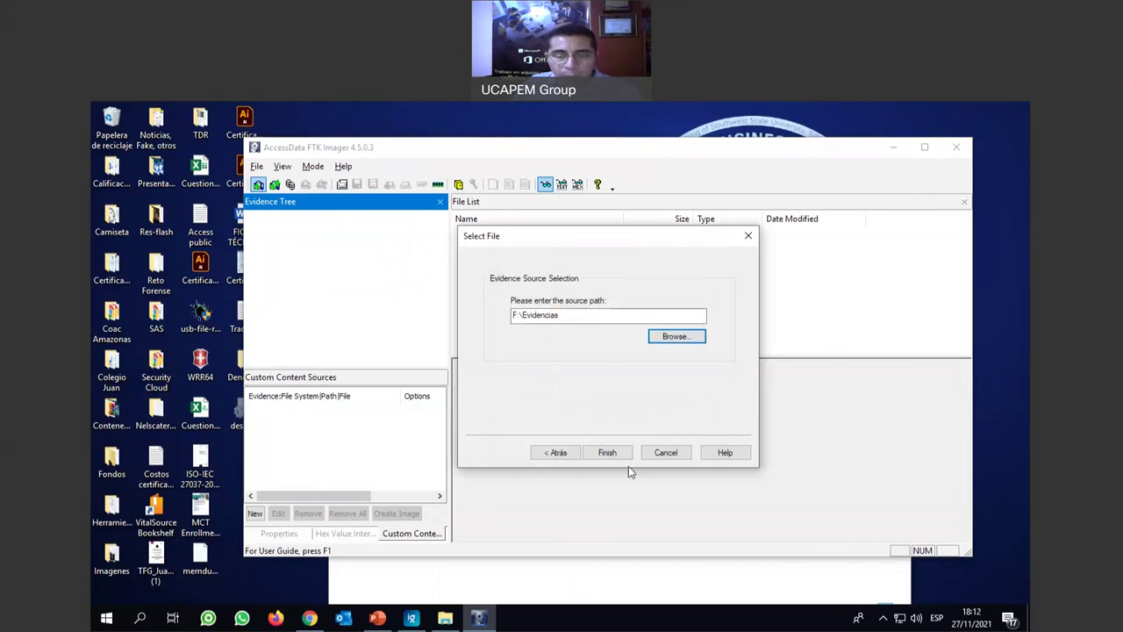
{"action": "left_click", "coordinate": [608, 452]}
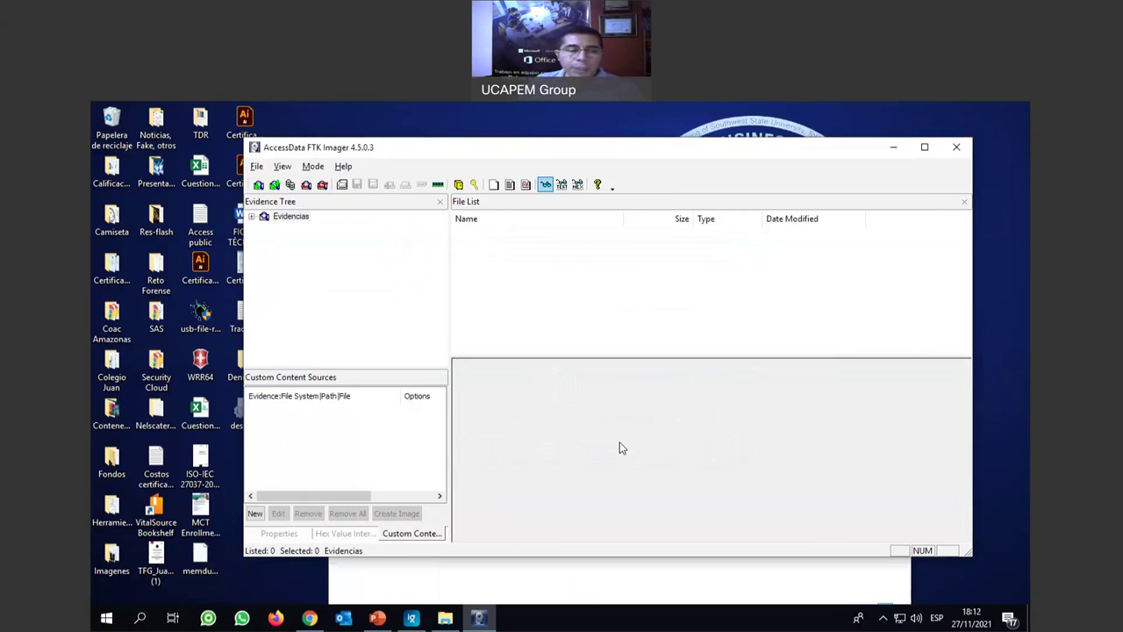
{"action": "left_click", "coordinate": [295, 219]}
Expand the Evidencias item and display hiberfil.sys in the hex view.
{"action": "left_click", "coordinate": [252, 216]}
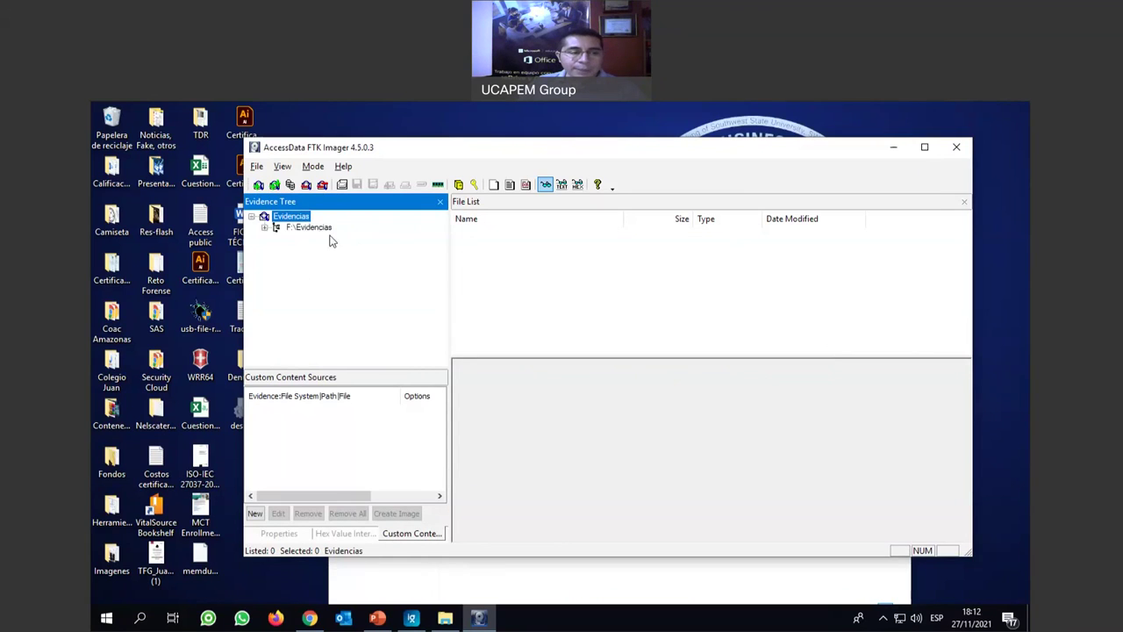
{"action": "left_click", "coordinate": [332, 229]}
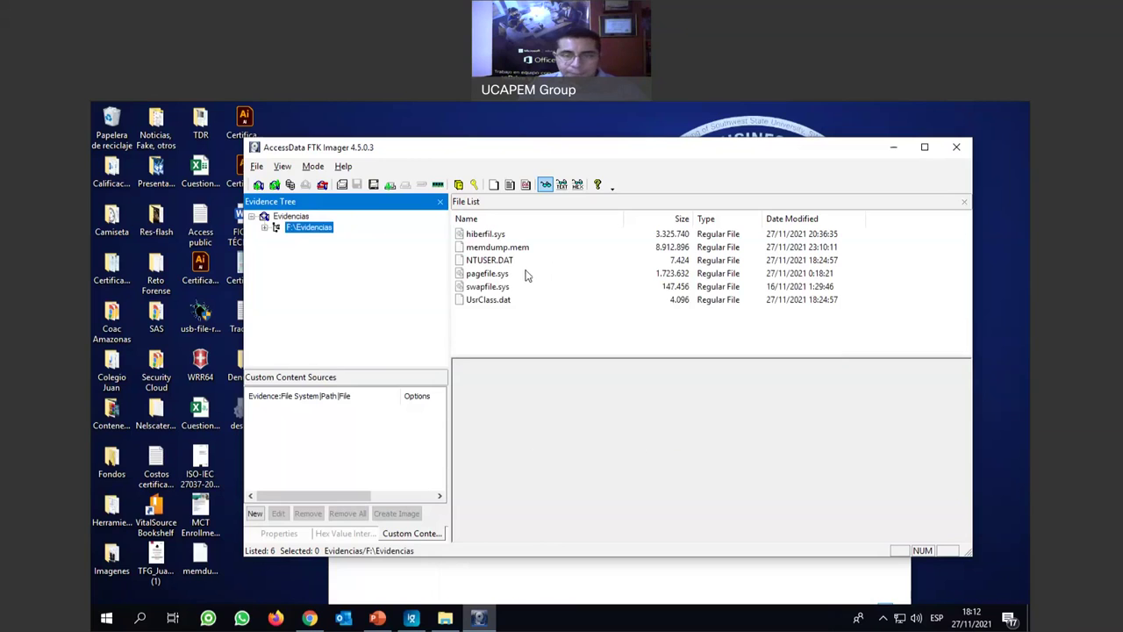
{"action": "left_click", "coordinate": [493, 235]}
Jump to mid-file in hiberfil.sys and select blocks of its bytes.
{"action": "left_click", "coordinate": [760, 402]}
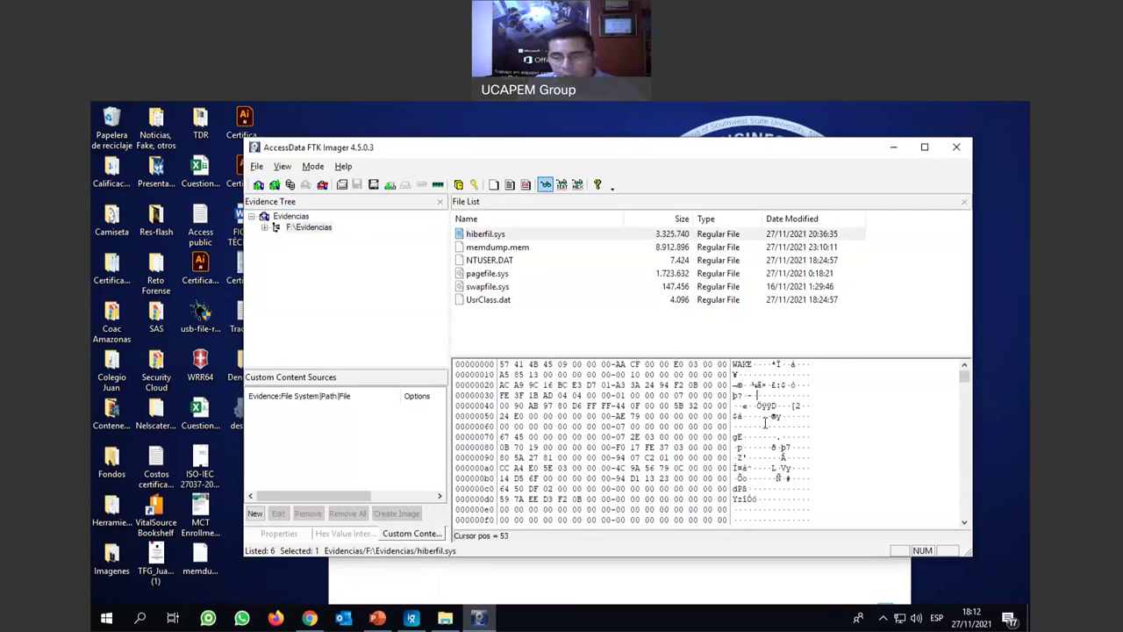
{"action": "scroll", "coordinate": [767, 456], "scroll_direction": "down", "scroll_amount": 2}
{"action": "scroll", "coordinate": [767, 456], "scroll_direction": "down", "scroll_amount": 15}
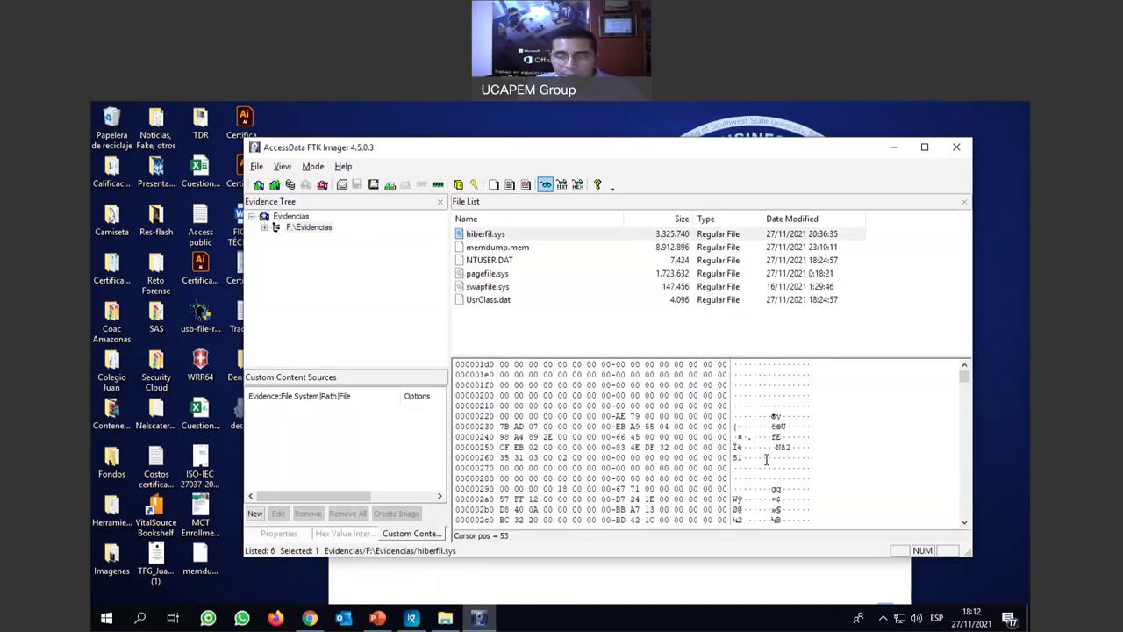
{"action": "left_click_drag", "start_coordinate": [964, 376], "coordinate": [964, 436]}
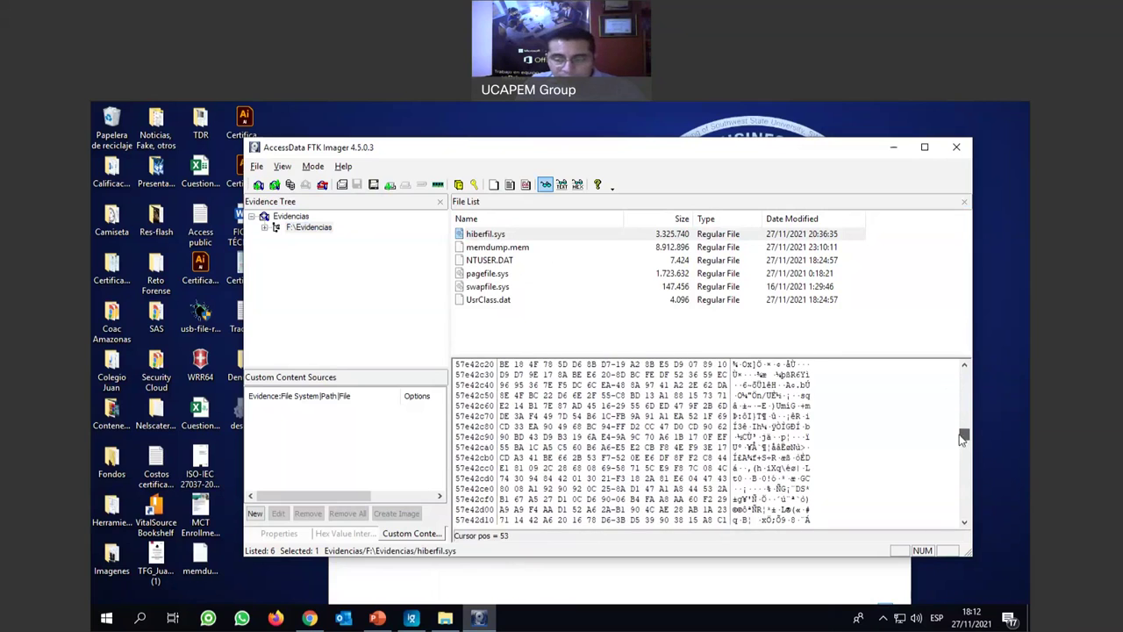
{"action": "left_click_drag", "start_coordinate": [754, 387], "coordinate": [797, 488]}
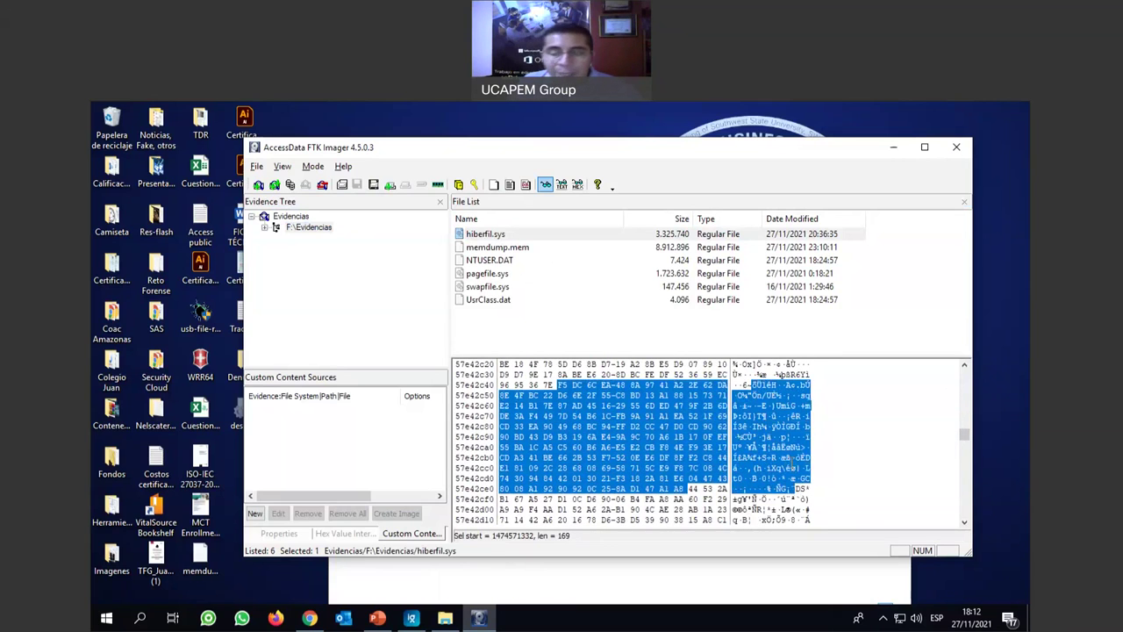
{"action": "scroll", "coordinate": [783, 421], "scroll_direction": "down", "scroll_amount": 5}
{"action": "left_click_drag", "start_coordinate": [785, 425], "coordinate": [781, 500]}
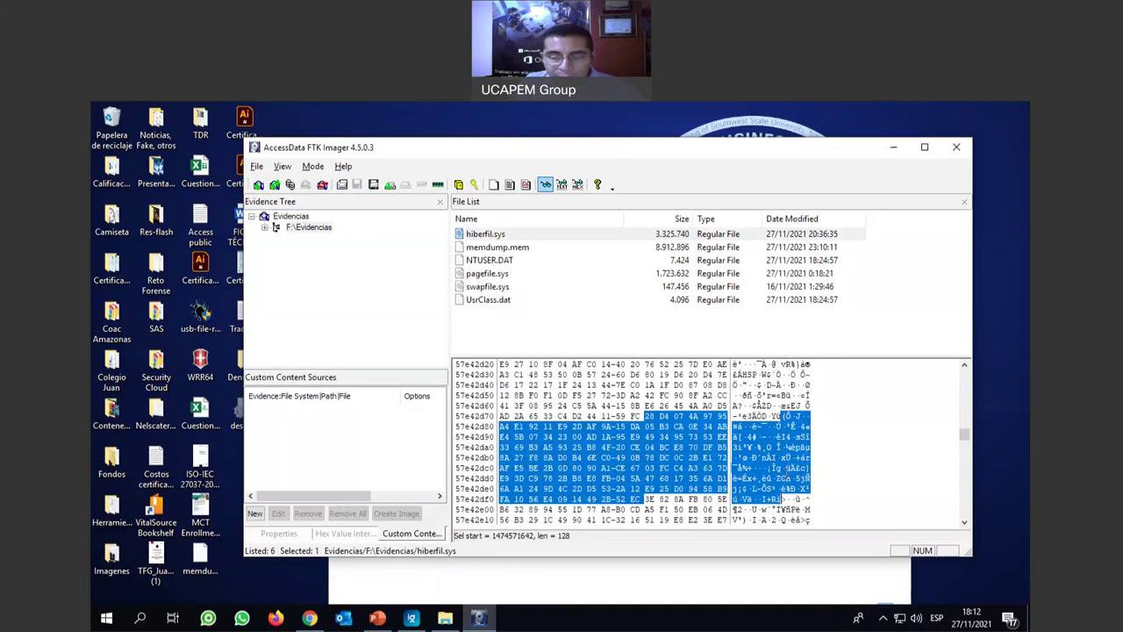
{"action": "scroll", "coordinate": [784, 471], "scroll_direction": "down", "scroll_amount": 5}
{"action": "scroll", "coordinate": [784, 472], "scroll_direction": "down", "scroll_amount": 2}
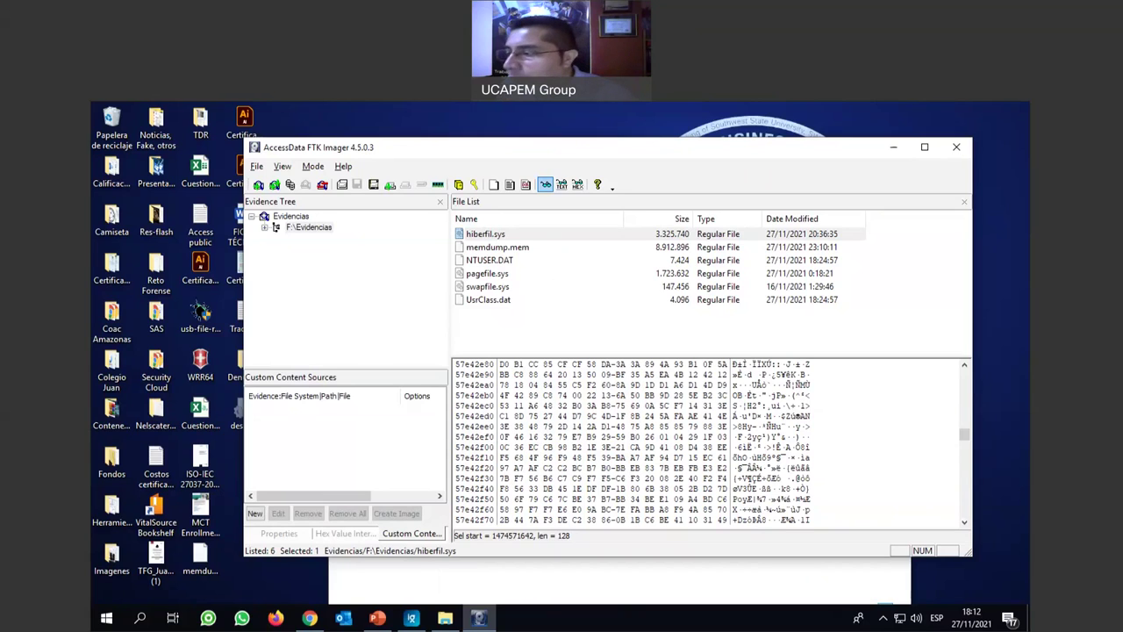
Select successive blocks of hiberfil.sys bytes further down the file.
{"action": "left_click", "coordinate": [517, 235]}
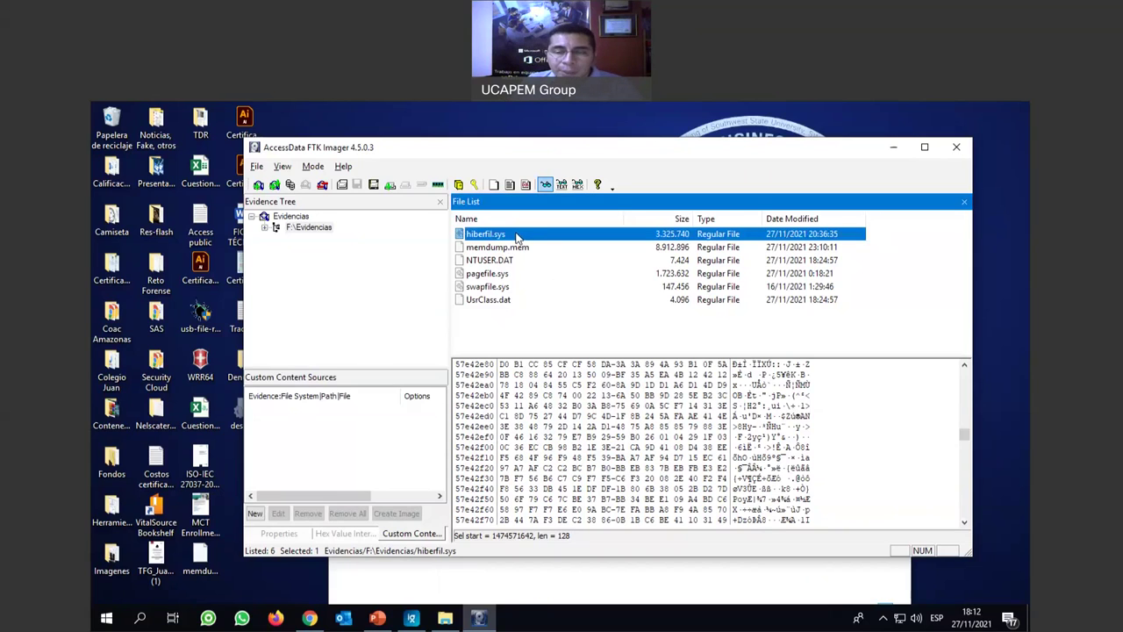
{"action": "left_click_drag", "start_coordinate": [735, 376], "coordinate": [797, 479]}
{"action": "scroll", "coordinate": [751, 397], "scroll_direction": "down", "scroll_amount": 4}
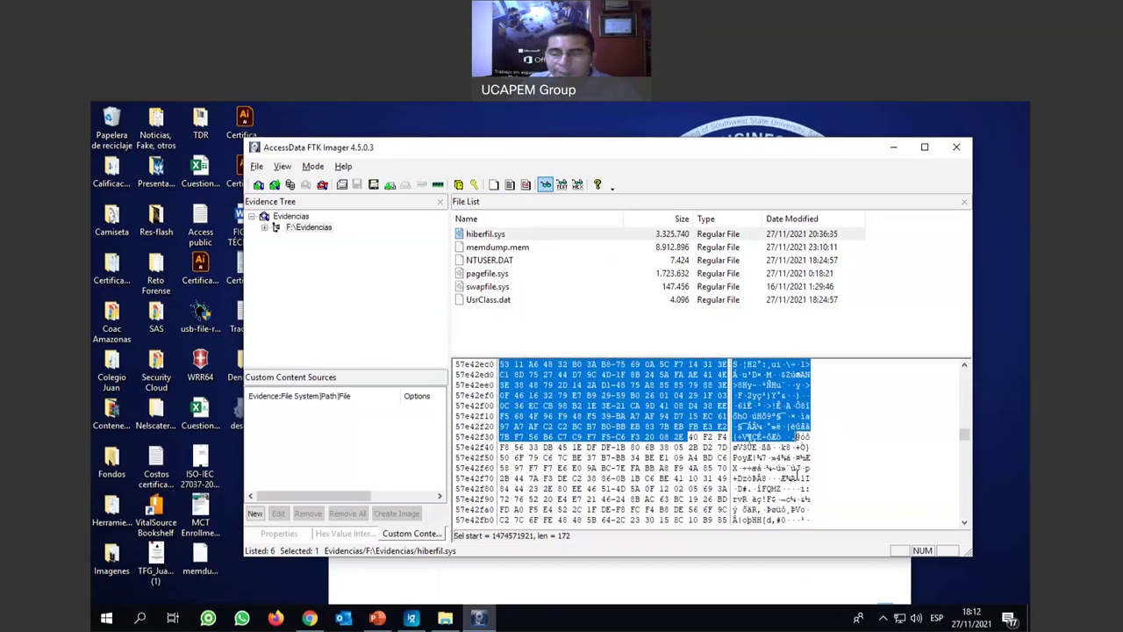
{"action": "left_click_drag", "start_coordinate": [751, 397], "coordinate": [805, 485]}
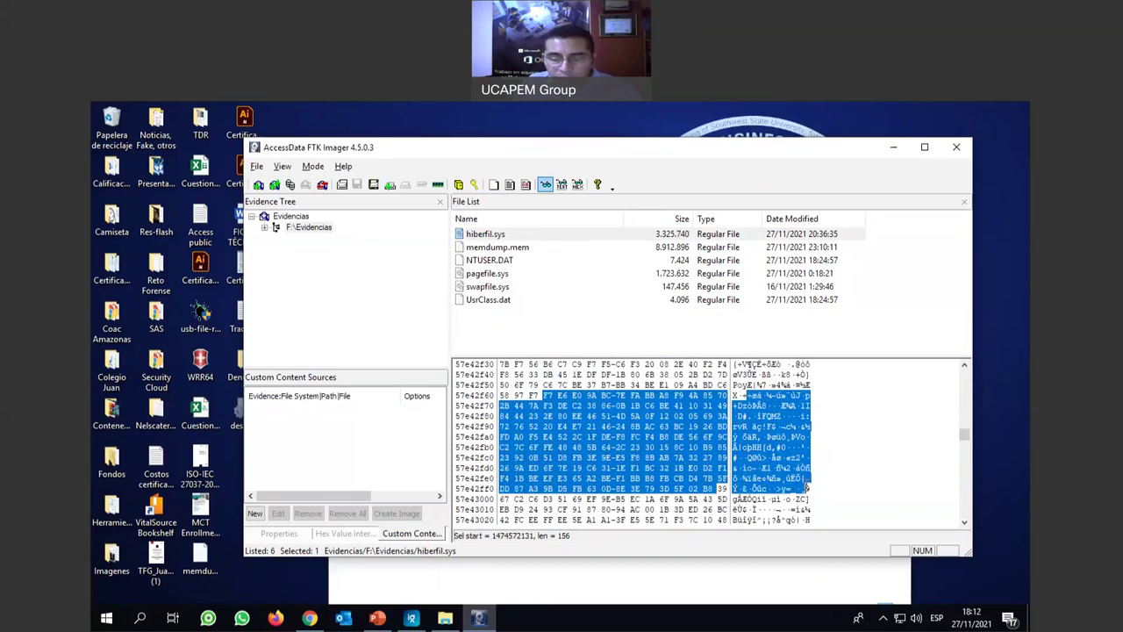
{"action": "scroll", "coordinate": [742, 426], "scroll_direction": "down", "scroll_amount": 3}
{"action": "left_click_drag", "start_coordinate": [744, 426], "coordinate": [800, 500]}
{"action": "scroll", "coordinate": [769, 405], "scroll_direction": "down", "scroll_amount": 6}
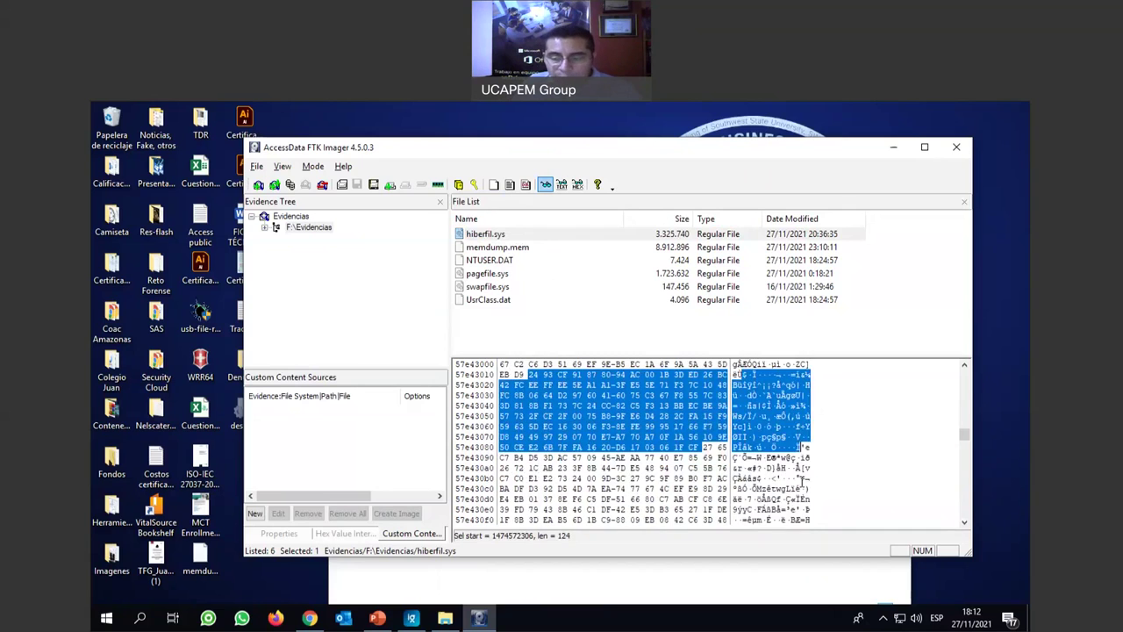
{"action": "left_click_drag", "start_coordinate": [766, 395], "coordinate": [809, 479]}
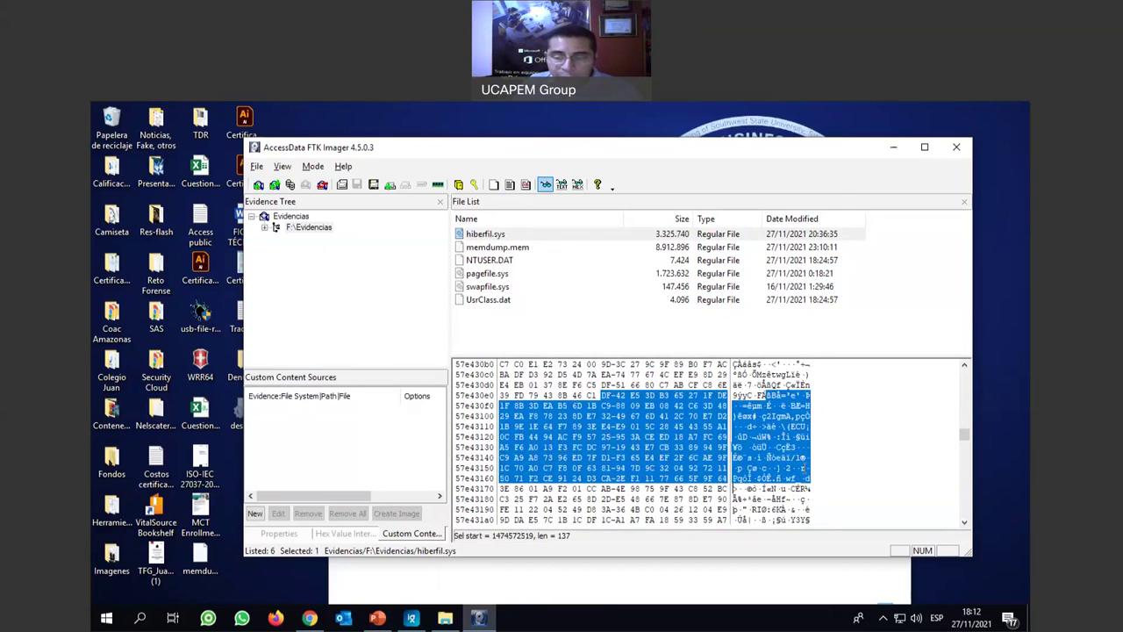
{"action": "scroll", "coordinate": [805, 436], "scroll_direction": "down", "scroll_amount": 4}
{"action": "left_click_drag", "start_coordinate": [744, 397], "coordinate": [809, 498]}
{"action": "scroll", "coordinate": [788, 474], "scroll_direction": "down", "scroll_amount": 2}
{"action": "scroll", "coordinate": [788, 474], "scroll_direction": "down", "scroll_amount": 2}
{"action": "left_click_drag", "start_coordinate": [751, 395], "coordinate": [794, 483]}
{"action": "scroll", "coordinate": [792, 481], "scroll_direction": "down", "scroll_amount": 1}
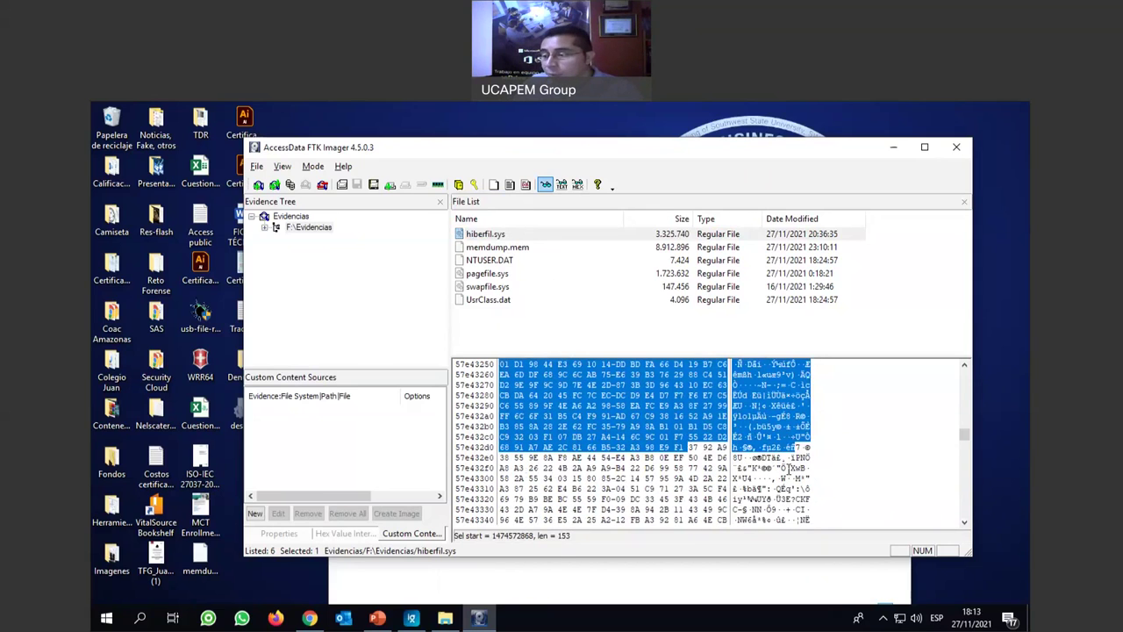
{"action": "scroll", "coordinate": [788, 471], "scroll_direction": "down", "scroll_amount": 4}
{"action": "left_click_drag", "start_coordinate": [744, 395], "coordinate": [792, 488]}
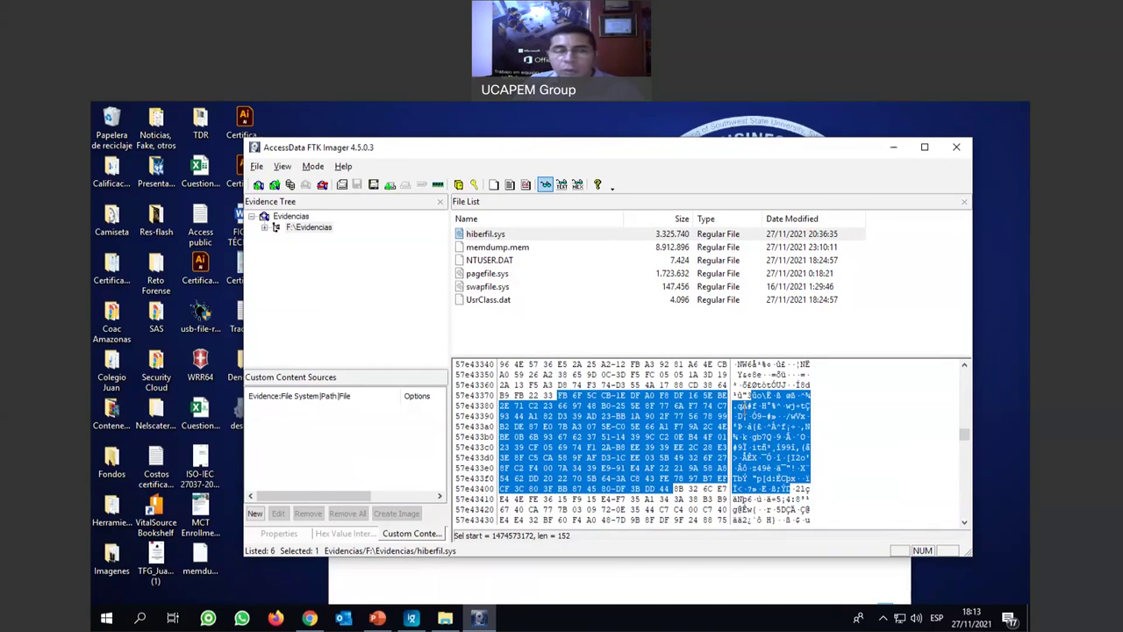
{"action": "left_click_drag", "start_coordinate": [740, 372], "coordinate": [792, 478]}
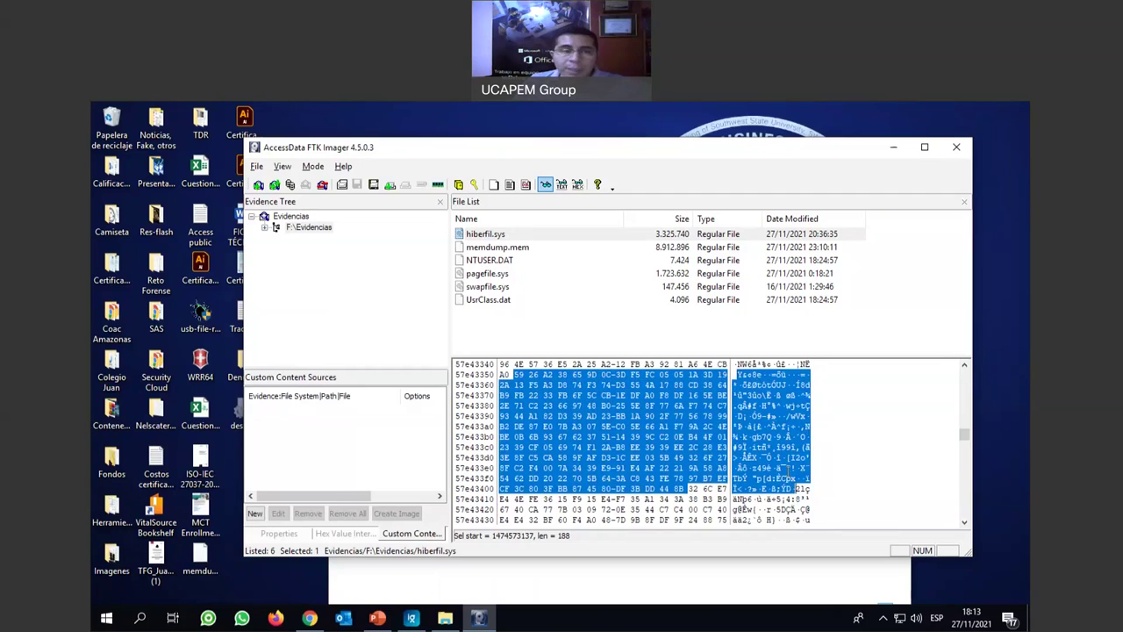
View memdump.mem's bytes deep in the dump, then display NTUSER.DAT's regf hive header.
{"action": "left_click", "coordinate": [479, 249]}
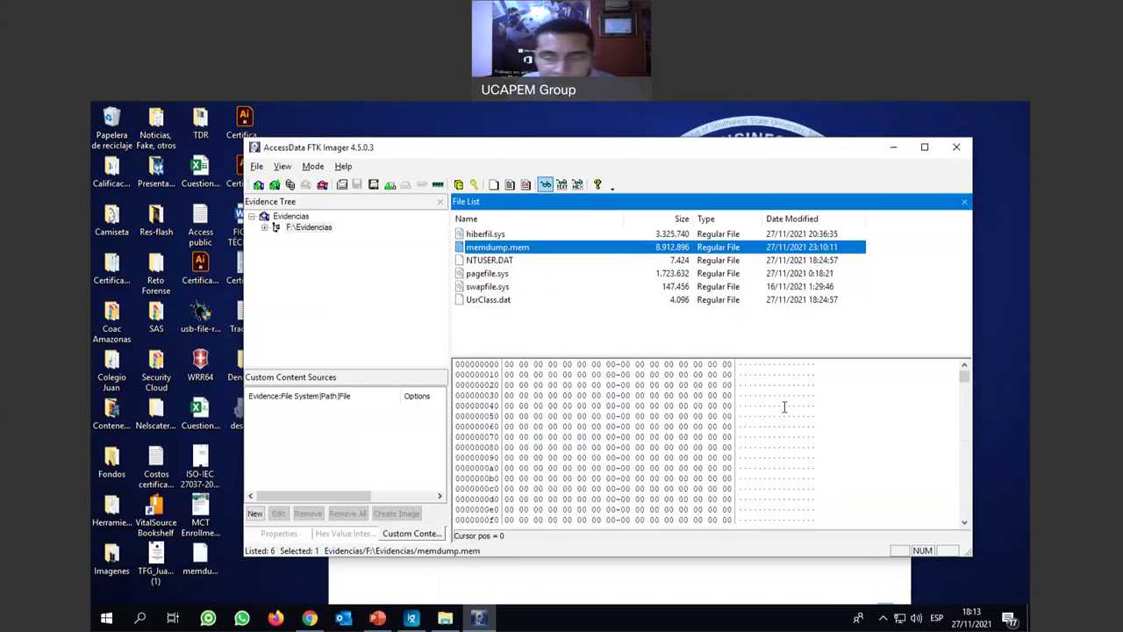
{"action": "left_click", "coordinate": [787, 478], "text": "shift"}
{"action": "mouse_move", "coordinate": [971, 412]}
{"action": "left_mouse_down"}
{"action": "mouse_move", "coordinate": [970, 479]}
{"action": "mouse_move", "coordinate": [973, 411]}
{"action": "left_mouse_up"}
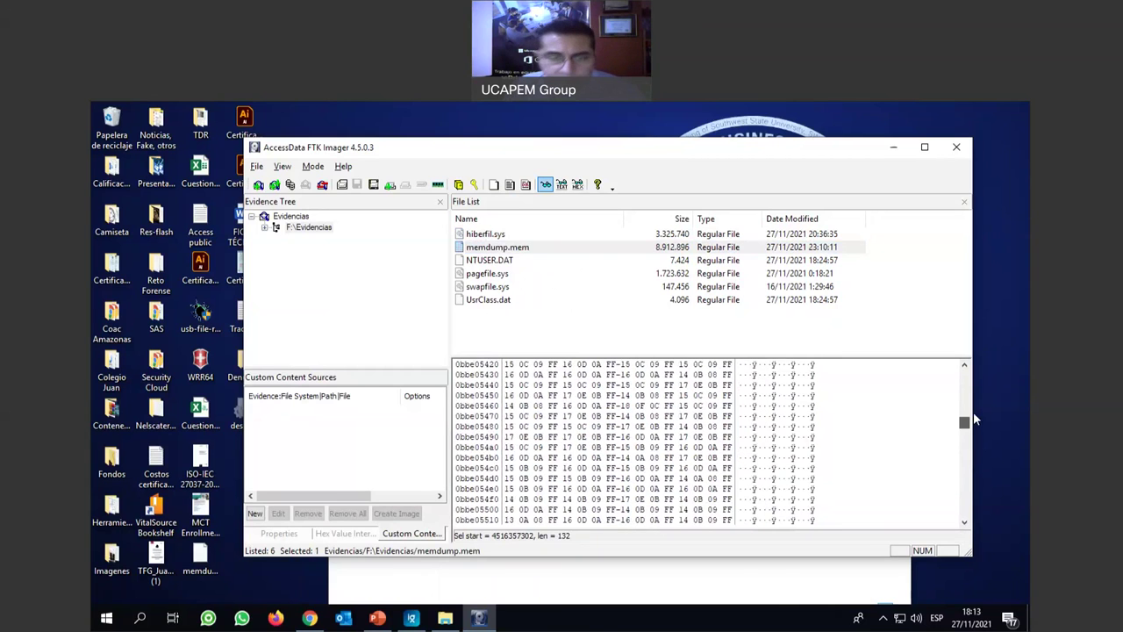
{"action": "left_click", "coordinate": [485, 261]}
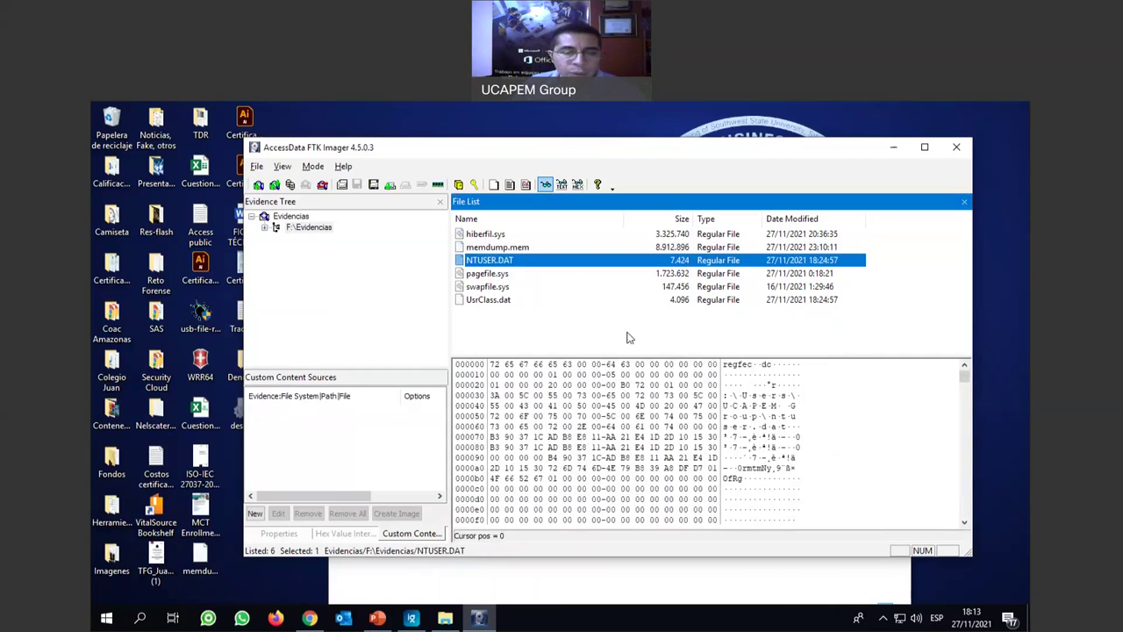
Select the user profile path and an Office setting entry in NTUSER.DAT's hex data.
{"action": "left_click_drag", "start_coordinate": [761, 395], "coordinate": [793, 479]}
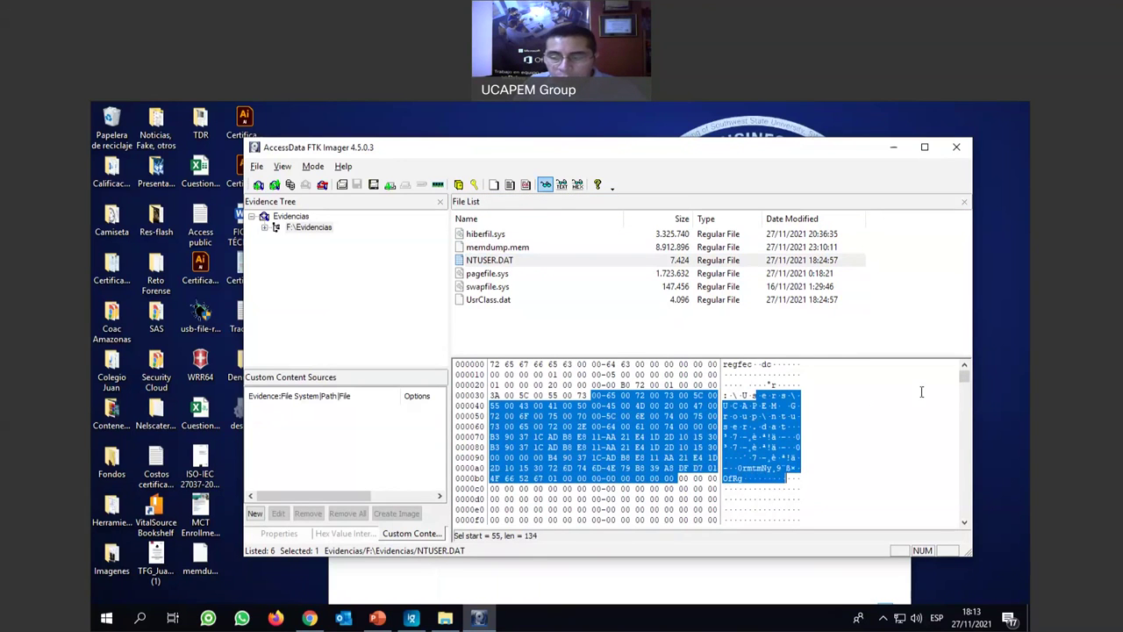
{"action": "left_click_drag", "start_coordinate": [964, 377], "coordinate": [965, 413]}
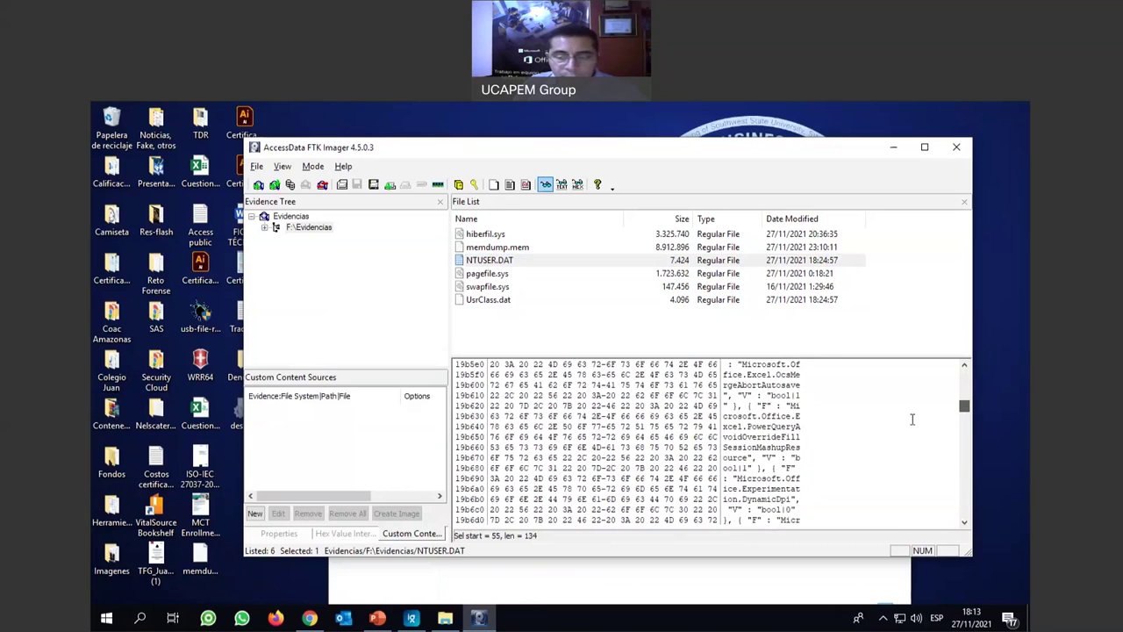
{"action": "left_click_drag", "start_coordinate": [735, 416], "coordinate": [786, 468]}
{"action": "scroll", "coordinate": [784, 468], "scroll_direction": "down", "scroll_amount": 4}
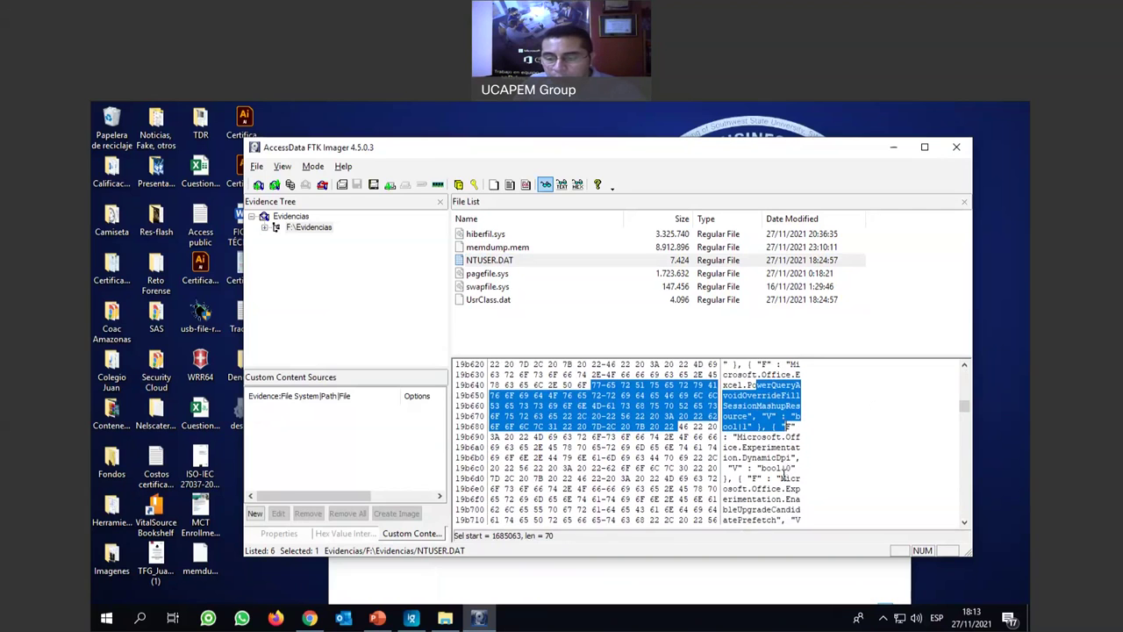
{"action": "left_click", "coordinate": [764, 402]}
{"action": "scroll", "coordinate": [764, 439], "scroll_direction": "down", "scroll_amount": 5}
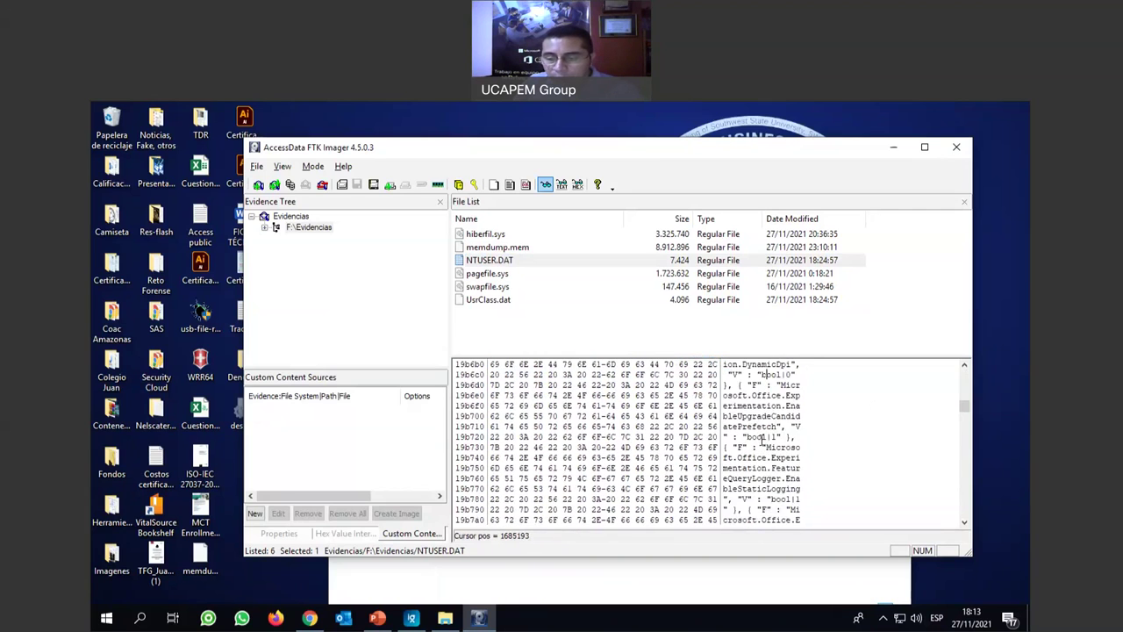
{"action": "scroll", "coordinate": [759, 434], "scroll_direction": "down", "scroll_amount": 4}
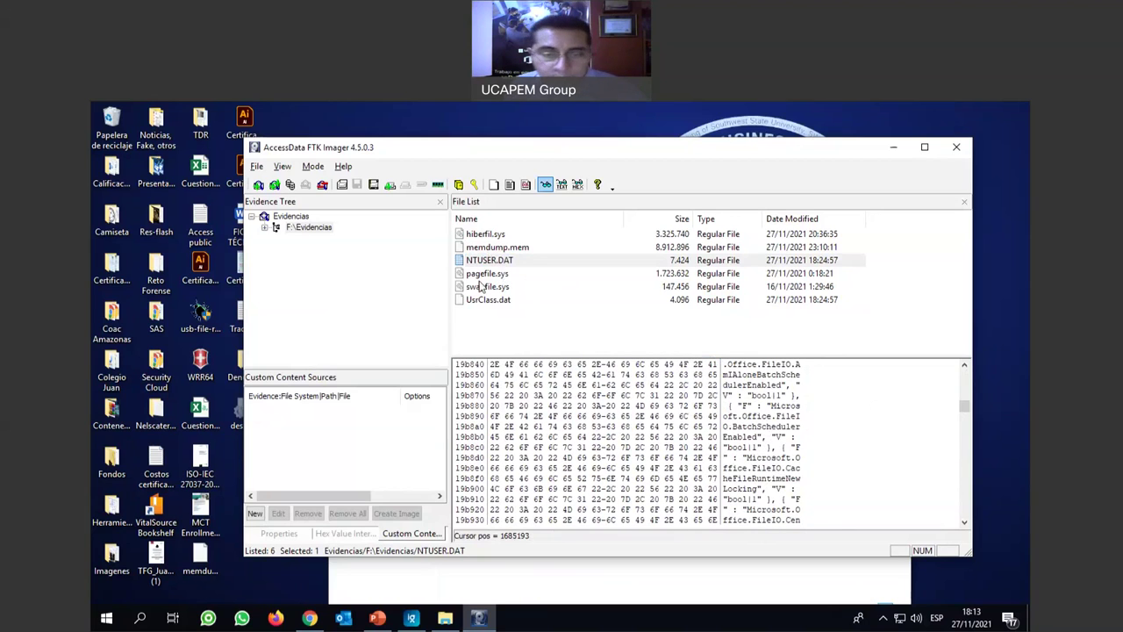
Preview pagefile.sys and swapfile.sys, mark NTUSER.DAT's Location and %APPDATA% bytes, then minimize FTK Imager.
{"action": "left_click", "coordinate": [484, 274]}
{"action": "left_click", "coordinate": [492, 287]}
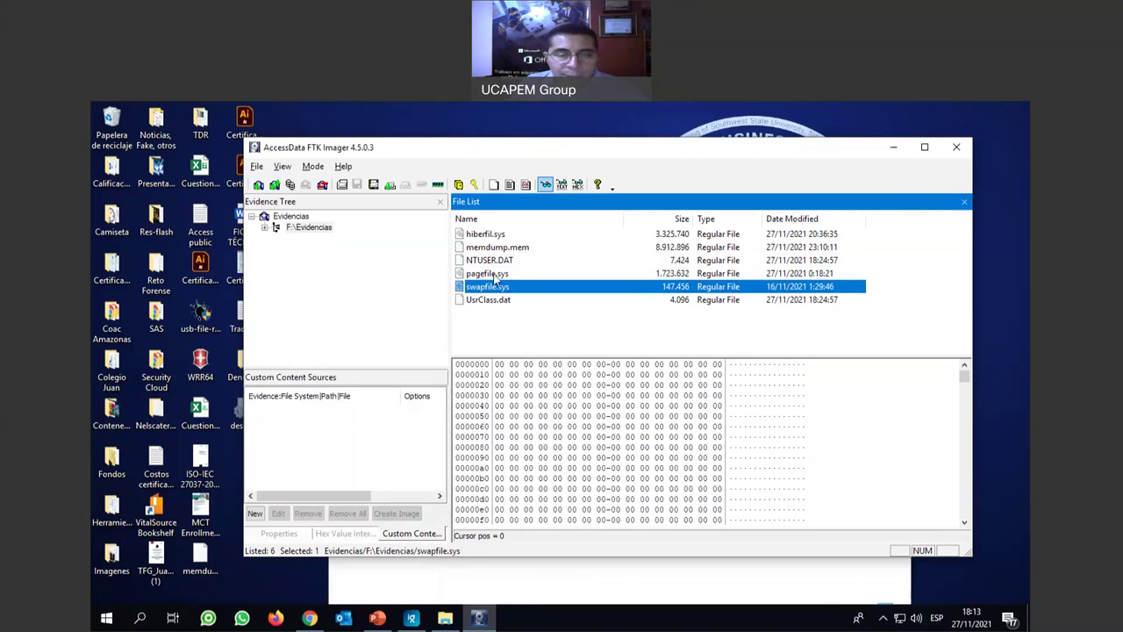
{"action": "left_click", "coordinate": [498, 262]}
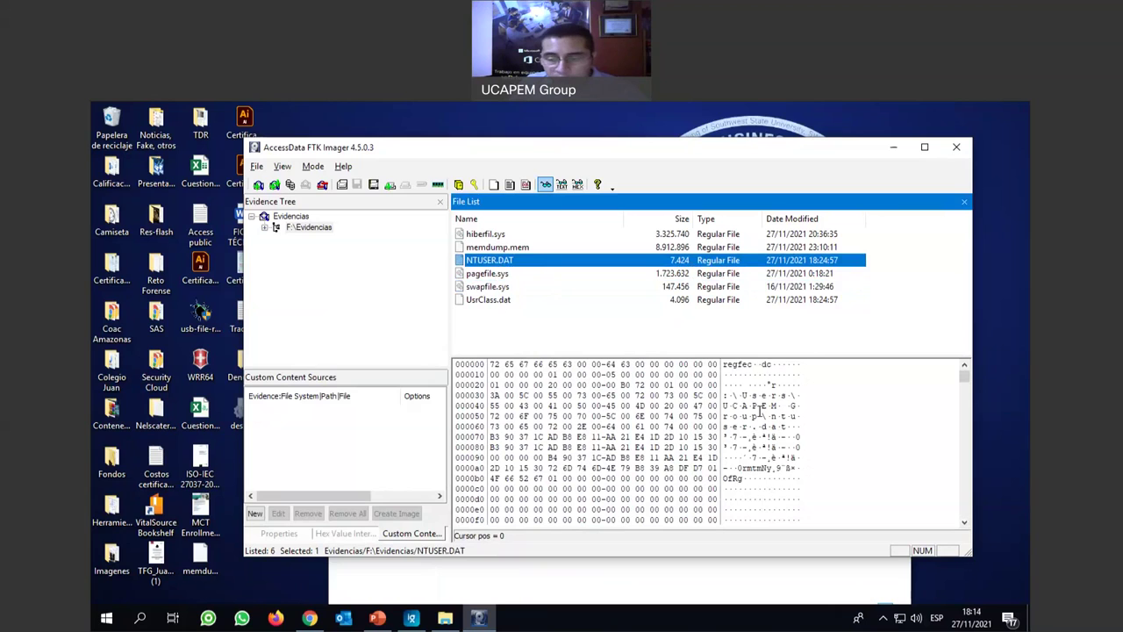
{"action": "scroll", "coordinate": [760, 412], "scroll_direction": "down", "scroll_amount": 7}
{"action": "scroll", "coordinate": [763, 439], "scroll_direction": "down", "scroll_amount": 4}
{"action": "left_click_drag", "start_coordinate": [965, 378], "coordinate": [965, 390]}
{"action": "left_click_drag", "start_coordinate": [753, 416], "coordinate": [778, 498]}
{"action": "scroll", "coordinate": [778, 493], "scroll_direction": "down", "scroll_amount": 2}
{"action": "scroll", "coordinate": [777, 493], "scroll_direction": "down", "scroll_amount": 4}
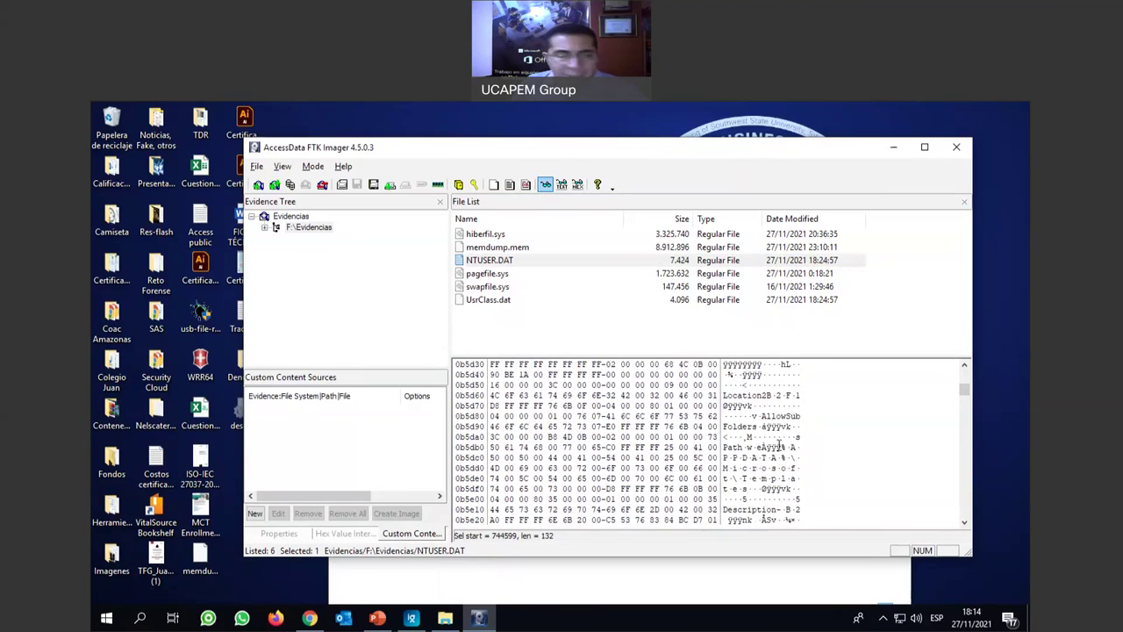
{"action": "left_click_drag", "start_coordinate": [746, 395], "coordinate": [786, 457]}
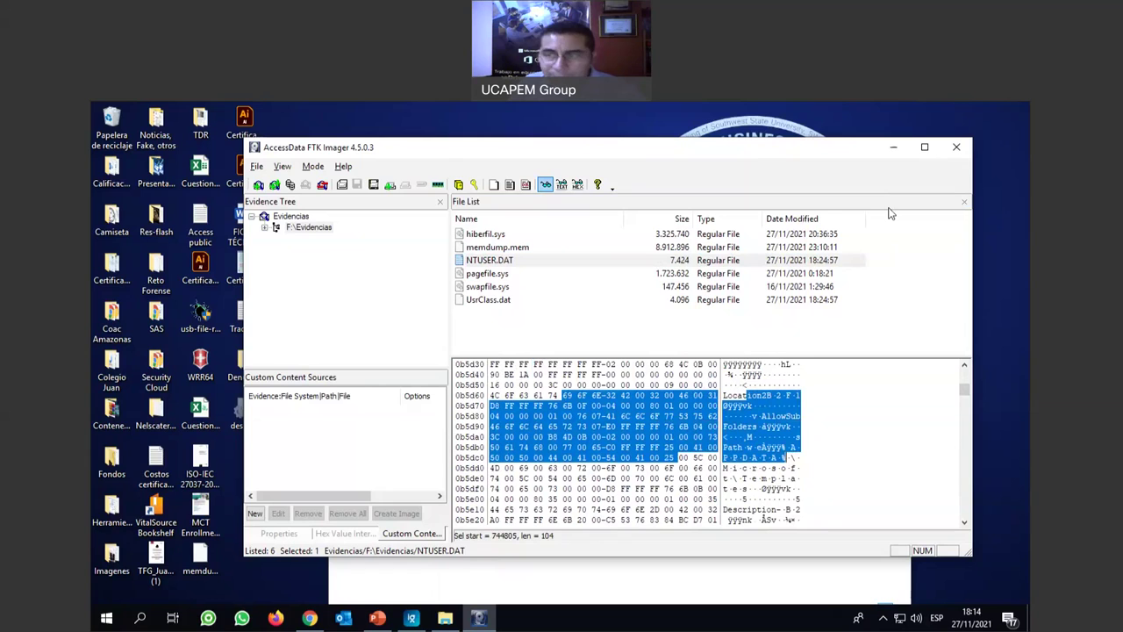
{"action": "left_click", "coordinate": [892, 151]}
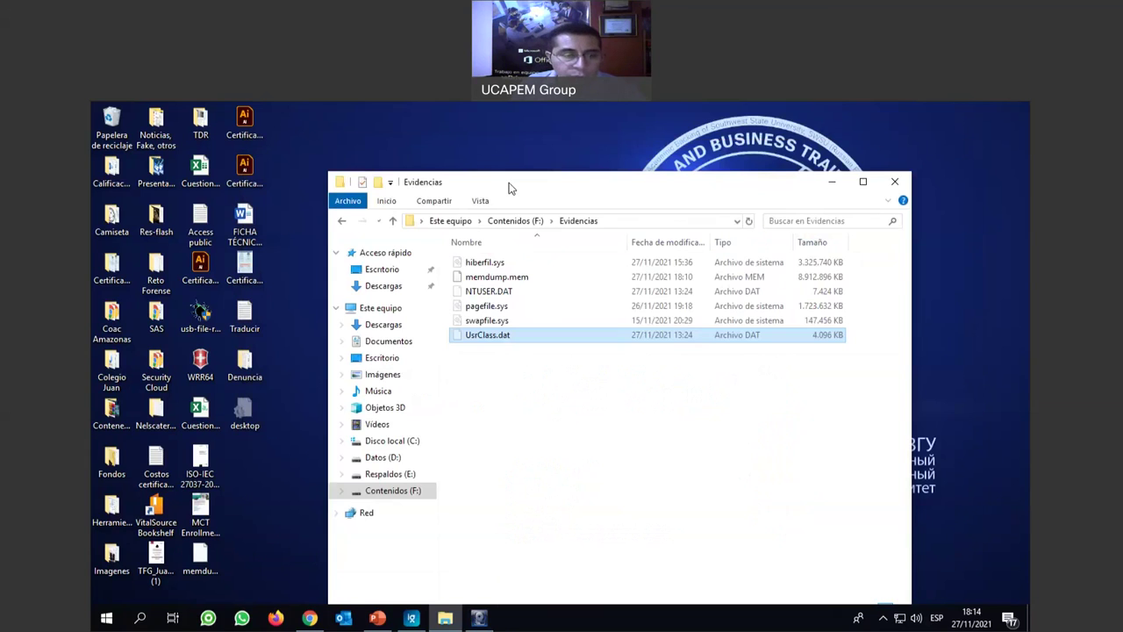
Launch MiTeC Windows Registry Recovery from the WRR64 desktop icon.
{"action": "double_click", "coordinate": [200, 362]}
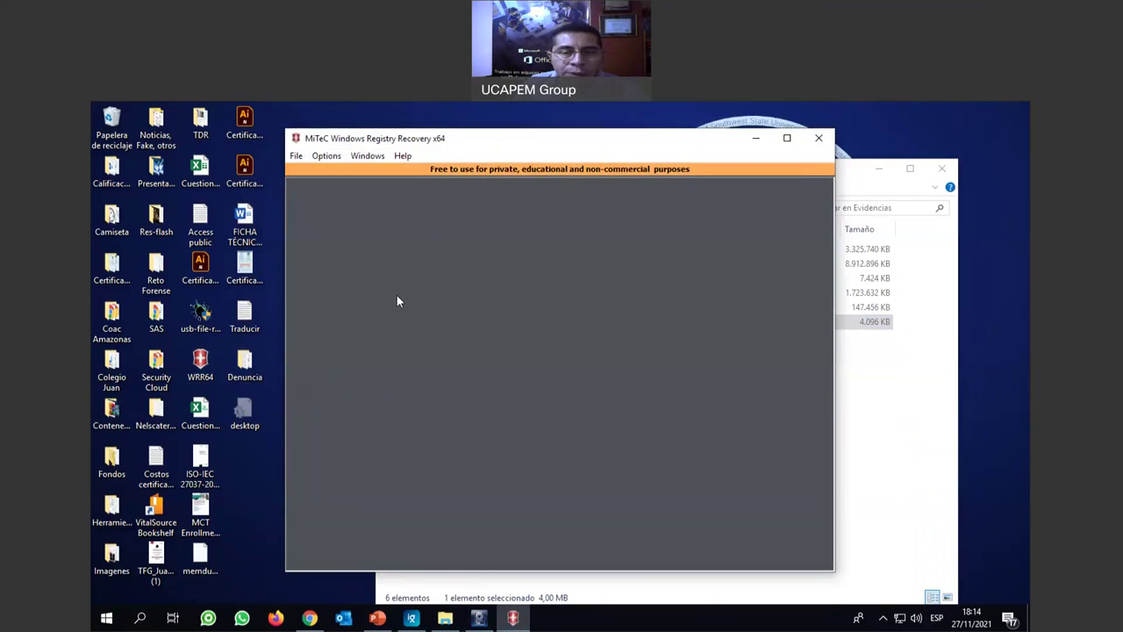
Open the NTUSER.DAT hive from F:\Evidencias through File > Open.
{"action": "left_click", "coordinate": [296, 159]}
{"action": "left_click", "coordinate": [331, 172]}
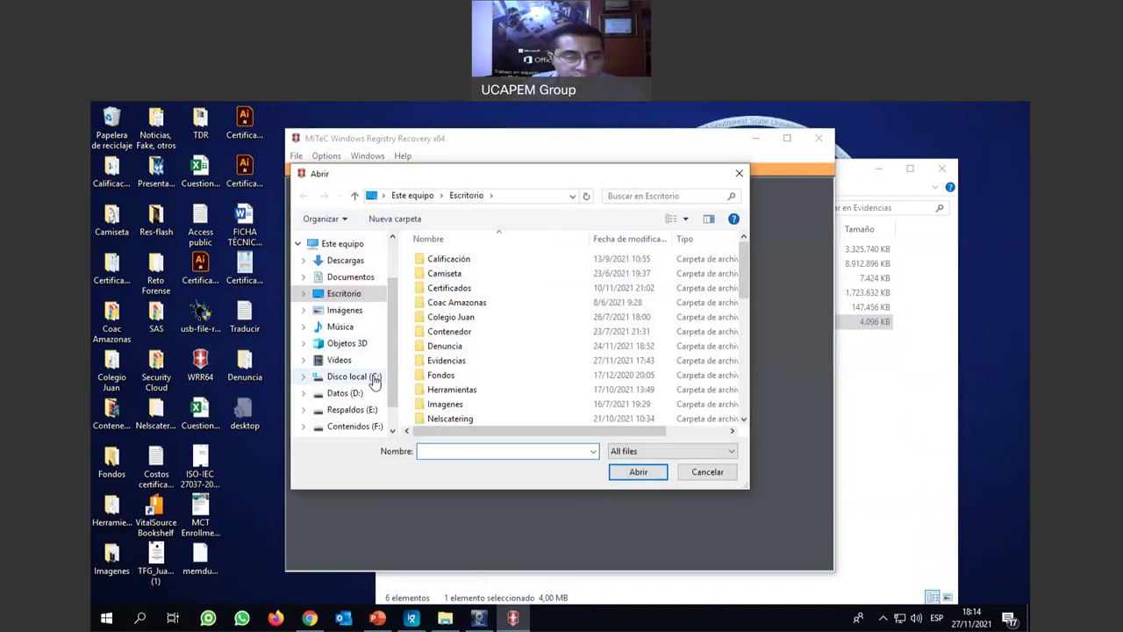
{"action": "scroll", "coordinate": [395, 389], "scroll_direction": "down", "scroll_amount": 1}
{"action": "left_click", "coordinate": [359, 404]}
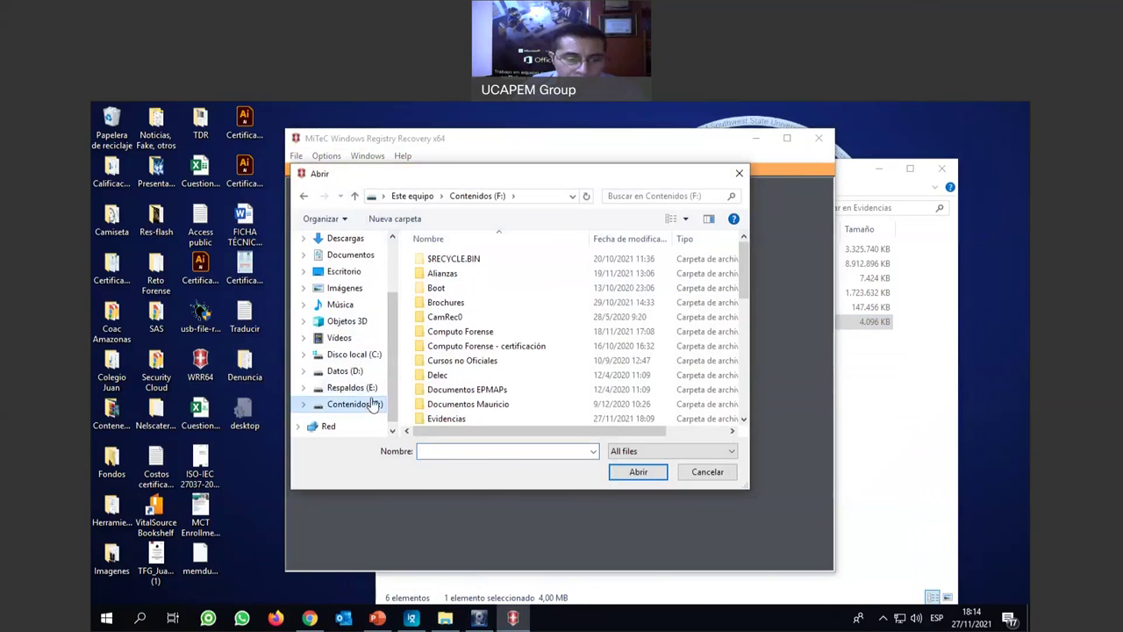
{"action": "scroll", "coordinate": [516, 354], "scroll_direction": "down", "scroll_amount": 3}
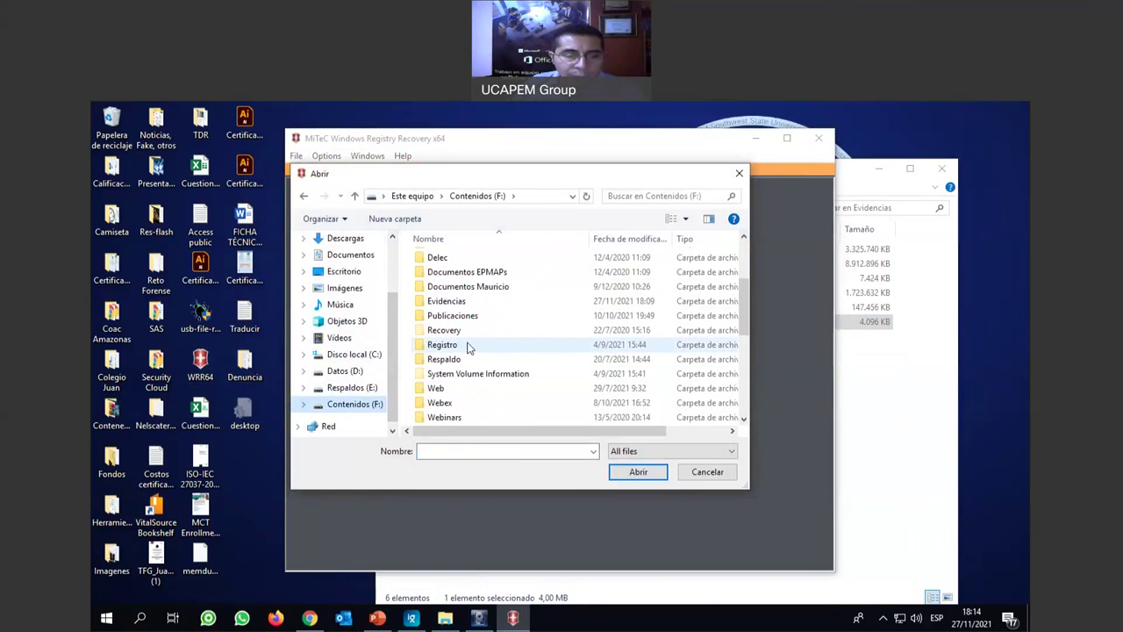
{"action": "double_click", "coordinate": [451, 304]}
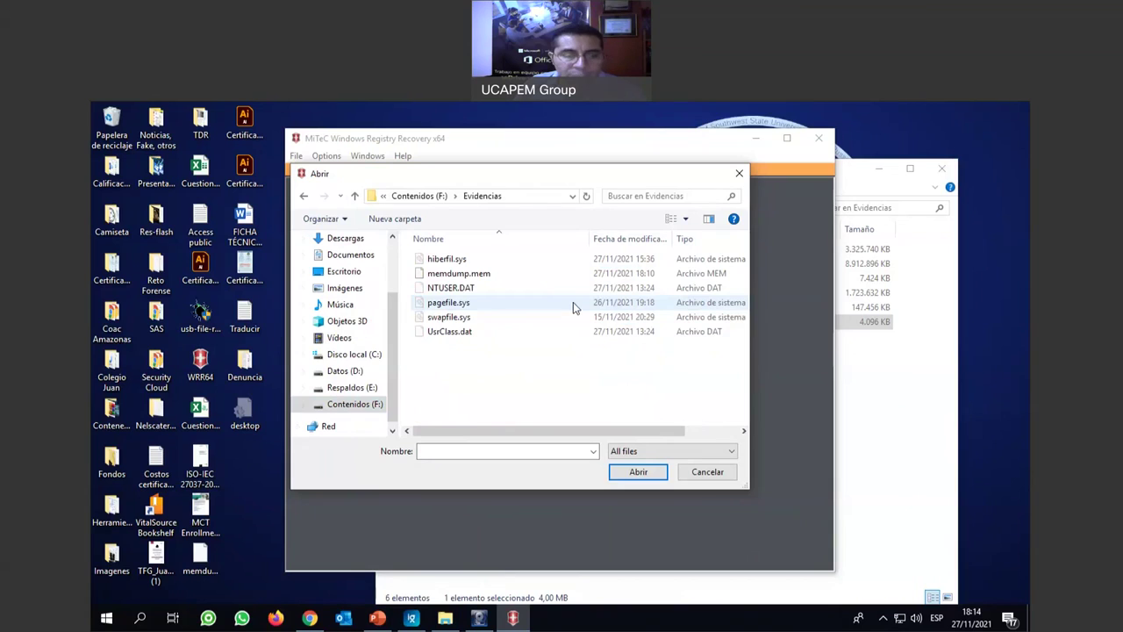
{"action": "left_click", "coordinate": [472, 289]}
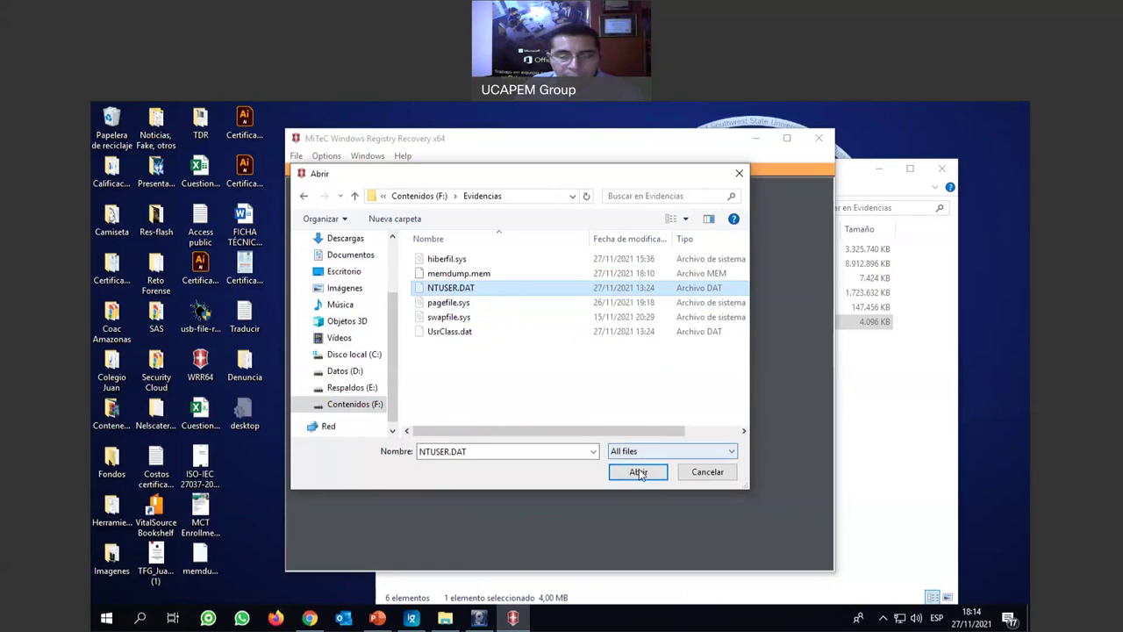
{"action": "left_click", "coordinate": [636, 472]}
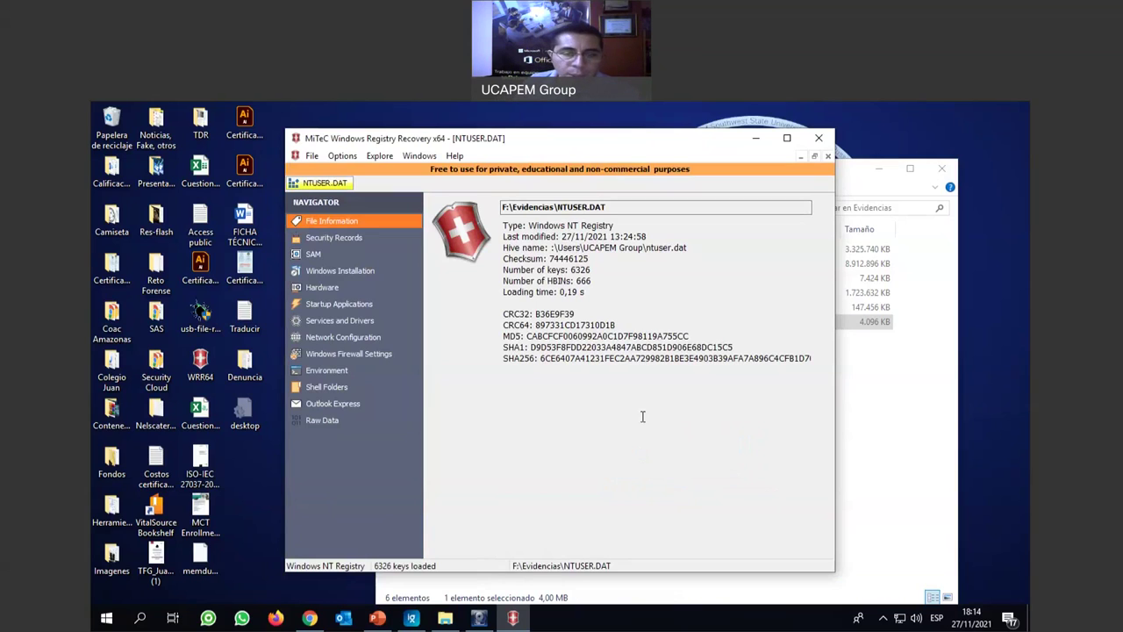
Highlight the hive type, last-modified date 27/11/2021 13:24:58 and hive name path.
{"action": "left_click_drag", "start_coordinate": [529, 226], "coordinate": [650, 226]}
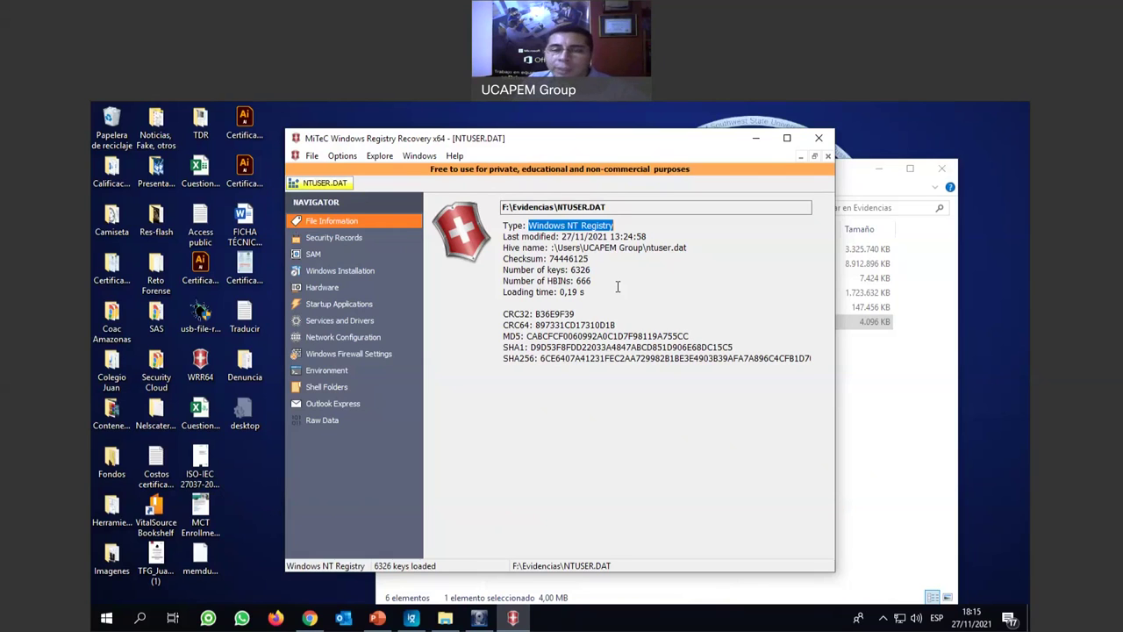
{"action": "left_click", "coordinate": [602, 249]}
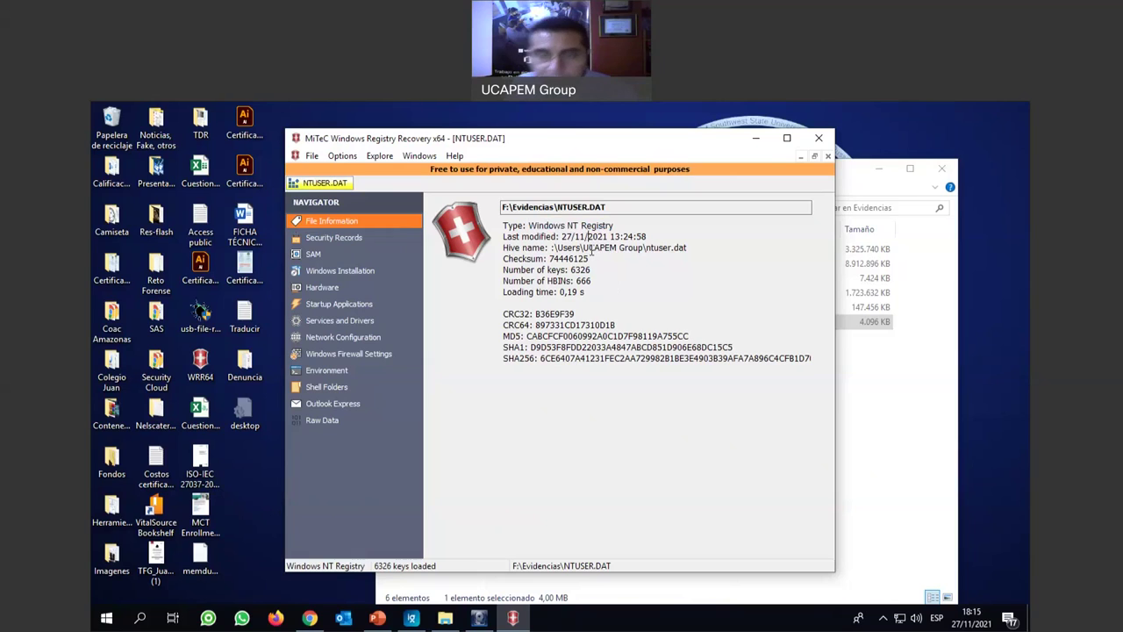
{"action": "left_click_drag", "start_coordinate": [562, 235], "coordinate": [652, 235]}
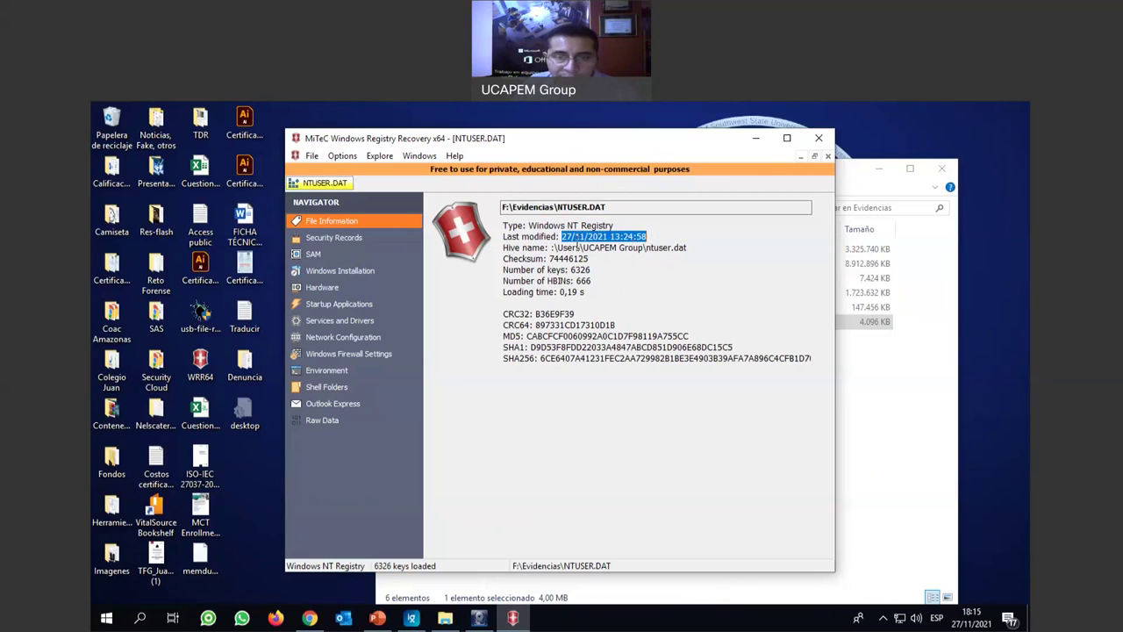
{"action": "left_click", "coordinate": [576, 236]}
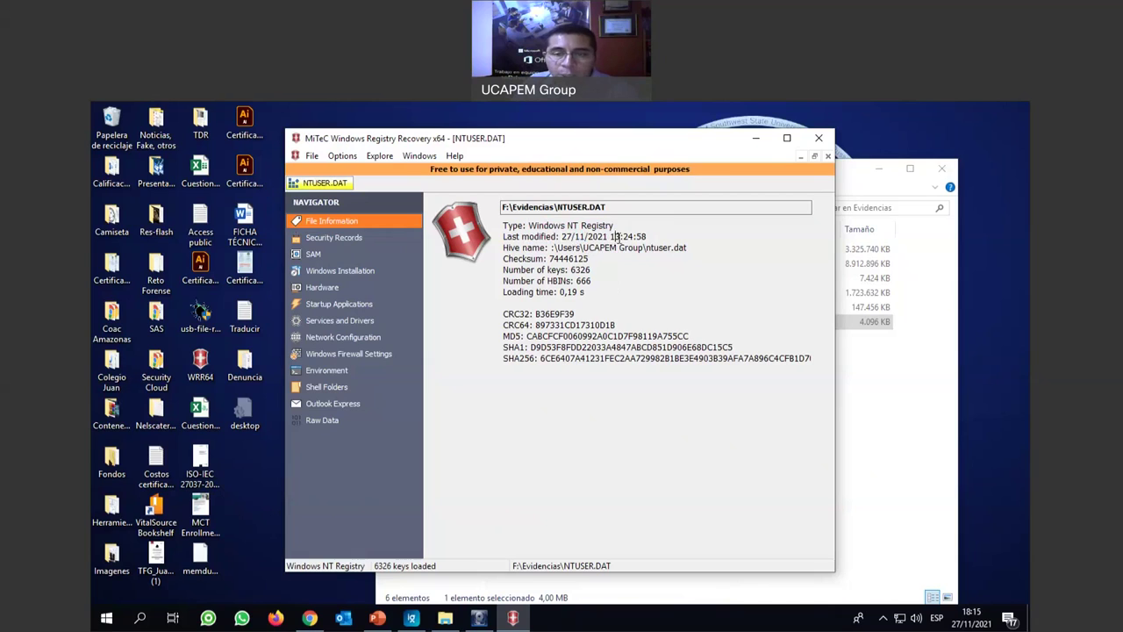
{"action": "left_click_drag", "start_coordinate": [622, 236], "coordinate": [631, 237]}
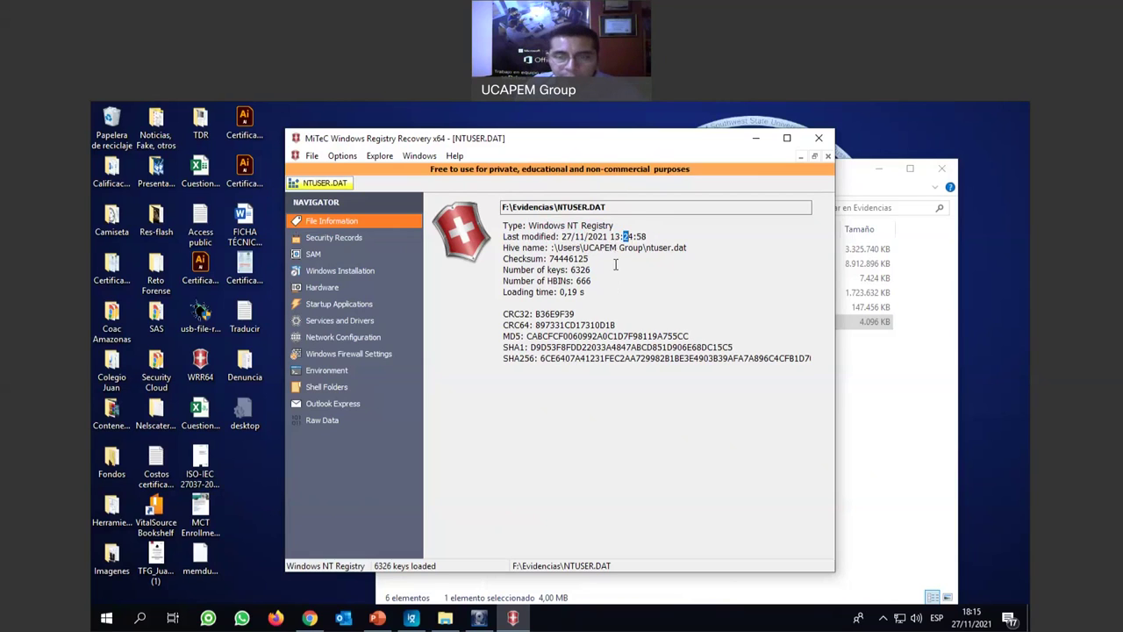
{"action": "left_click_drag", "start_coordinate": [557, 249], "coordinate": [685, 251]}
Highlight the checksum and HBIN count, then show security record 000170's details.
{"action": "double_click", "coordinate": [569, 259]}
{"action": "left_click_drag", "start_coordinate": [567, 281], "coordinate": [649, 365]}
{"action": "left_click", "coordinate": [650, 366]}
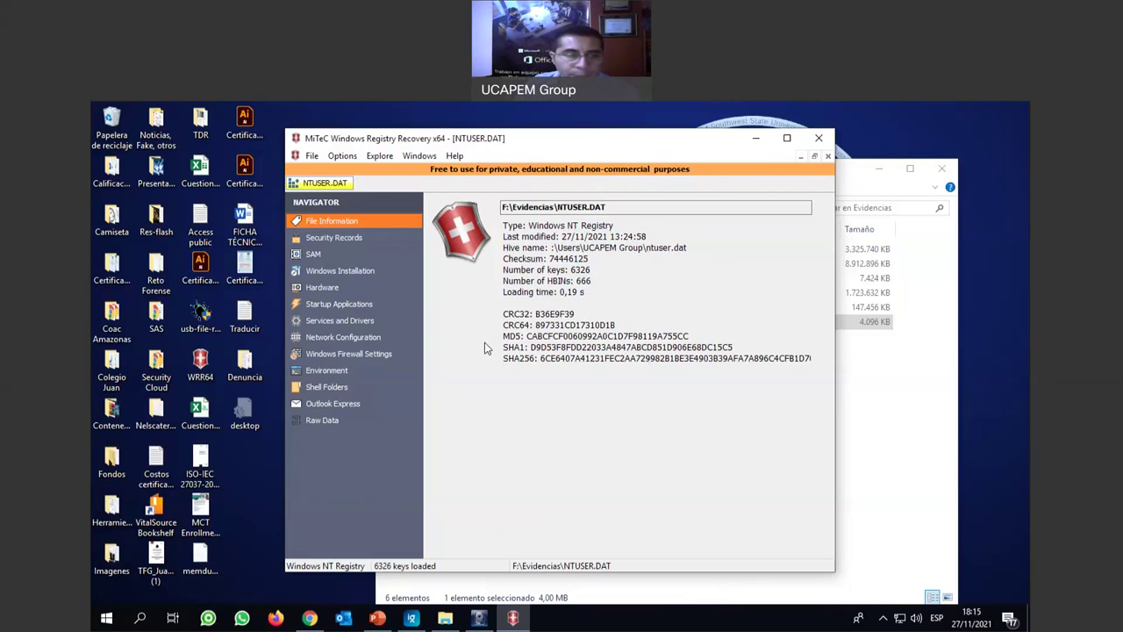
{"action": "left_click", "coordinate": [330, 242]}
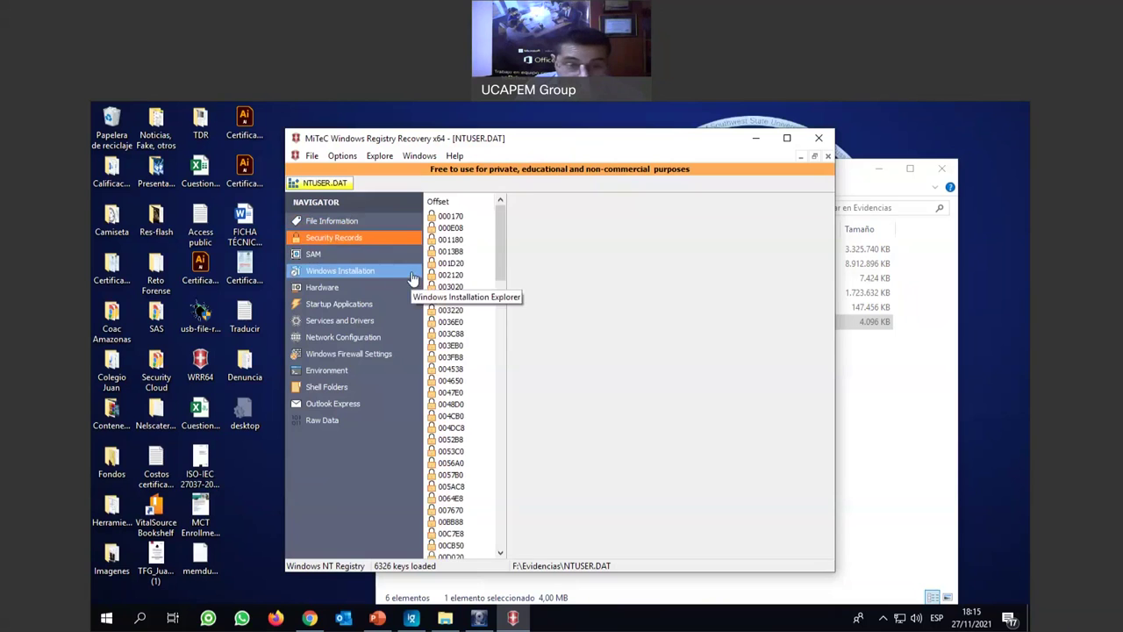
{"action": "left_click", "coordinate": [449, 215]}
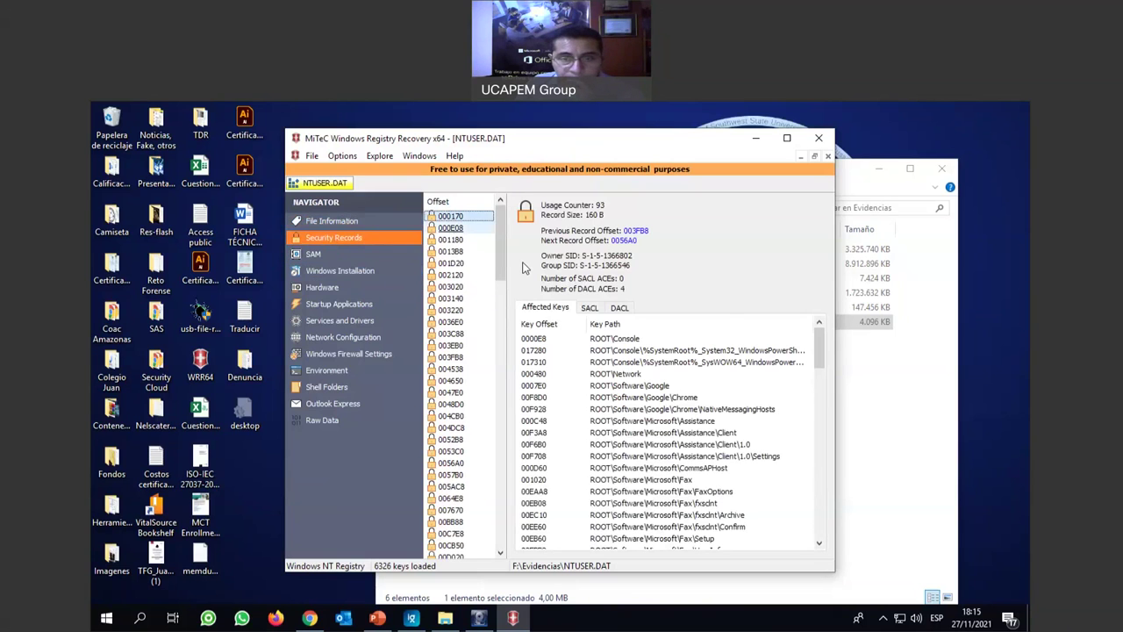
Browse record 000170's affected keys, including CurrentVersion, MobilePC, ROOT\Network, Google Chrome, CommsAPHost and Fax Archive.
{"action": "scroll", "coordinate": [697, 364], "scroll_direction": "down", "scroll_amount": 14}
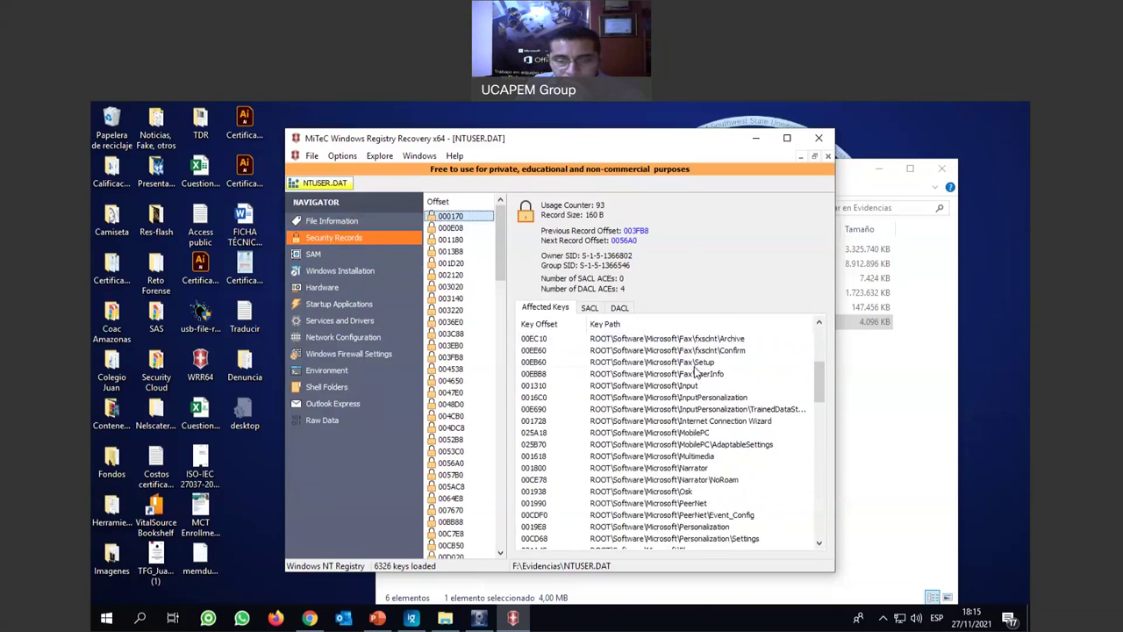
{"action": "scroll", "coordinate": [693, 367], "scroll_direction": "down", "scroll_amount": 6}
{"action": "left_click", "coordinate": [694, 373]}
{"action": "scroll", "coordinate": [672, 414], "scroll_direction": "down", "scroll_amount": 5}
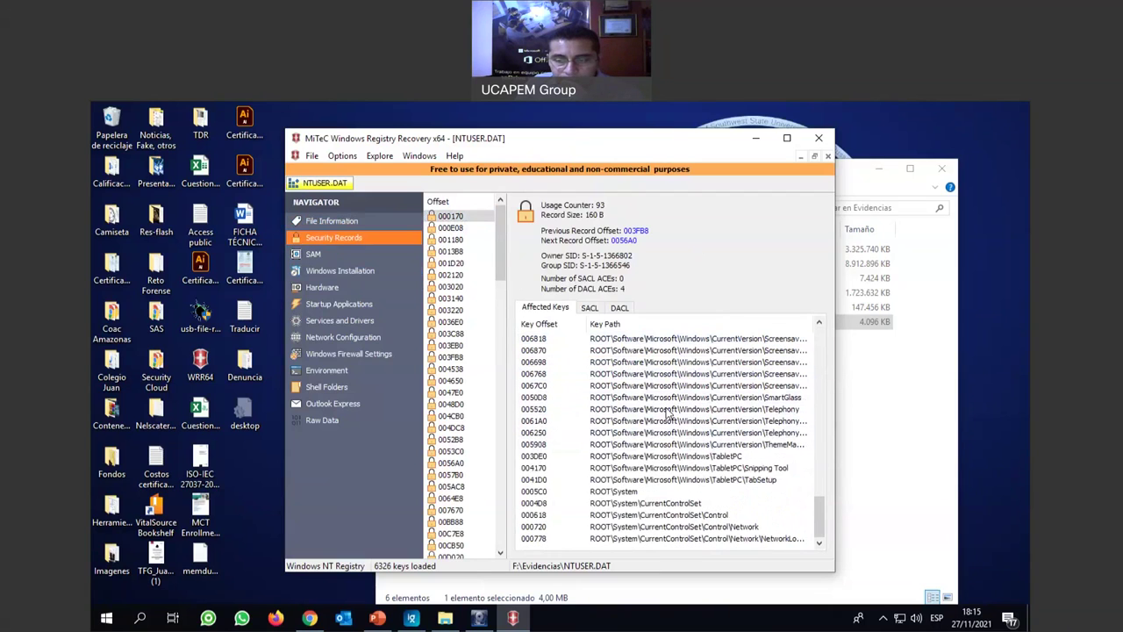
{"action": "left_click", "coordinate": [631, 351]}
{"action": "scroll", "coordinate": [645, 395], "scroll_direction": "up", "scroll_amount": 8}
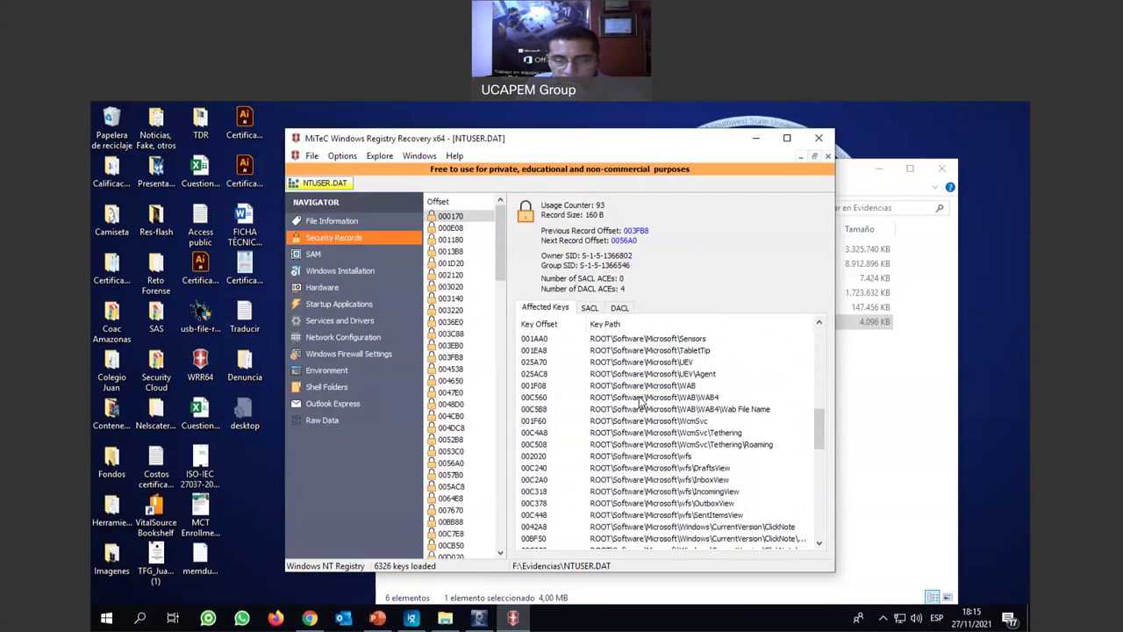
{"action": "left_click", "coordinate": [651, 361]}
{"action": "scroll", "coordinate": [640, 386], "scroll_direction": "up", "scroll_amount": 10}
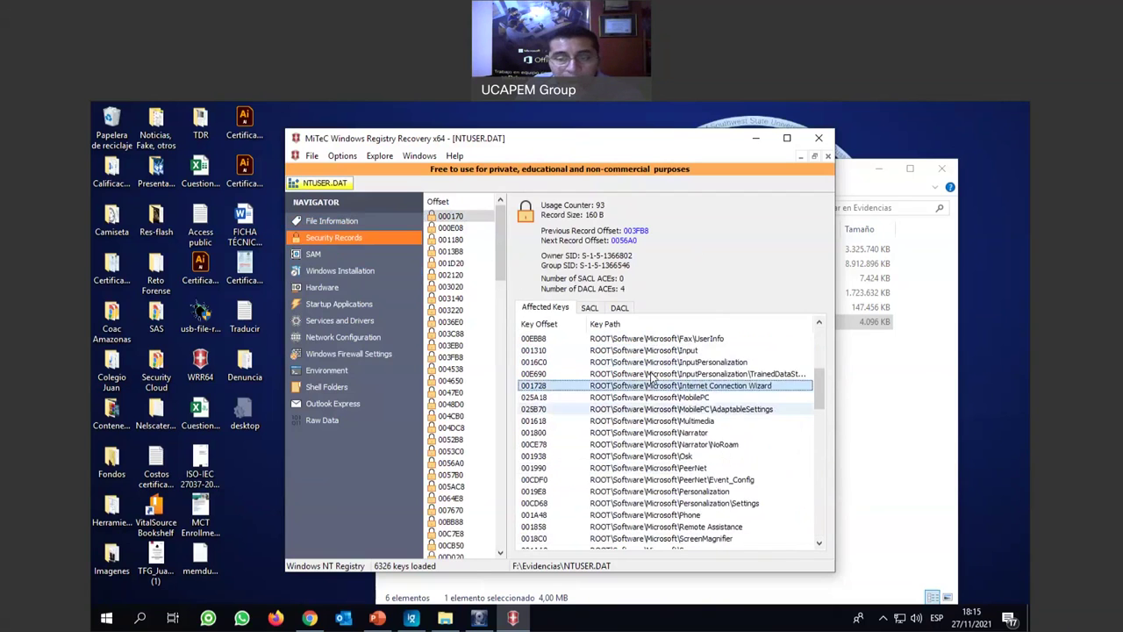
{"action": "left_click", "coordinate": [621, 373]}
{"action": "left_click", "coordinate": [625, 350]}
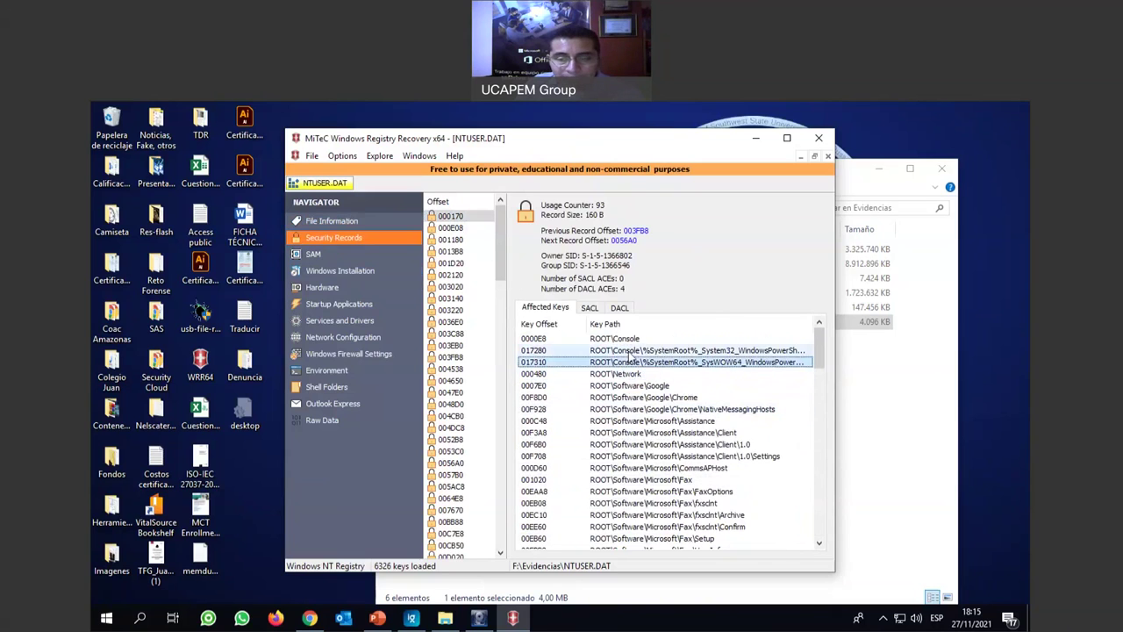
{"action": "left_click", "coordinate": [629, 397]}
{"action": "left_click", "coordinate": [635, 470]}
{"action": "left_click", "coordinate": [647, 514]}
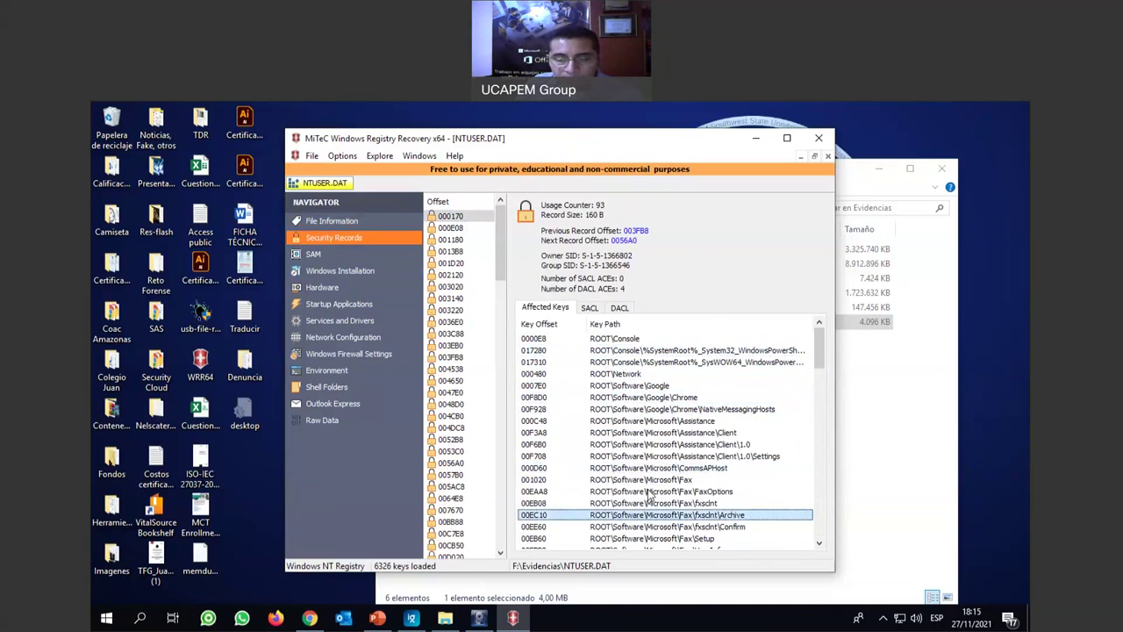
{"action": "scroll", "coordinate": [649, 496], "scroll_direction": "down", "scroll_amount": 2}
Step through security records 001D20, 0036E0, 004DC8, 0056A0 and 005AC8, then open the empty SAM section.
{"action": "left_click", "coordinate": [451, 262]}
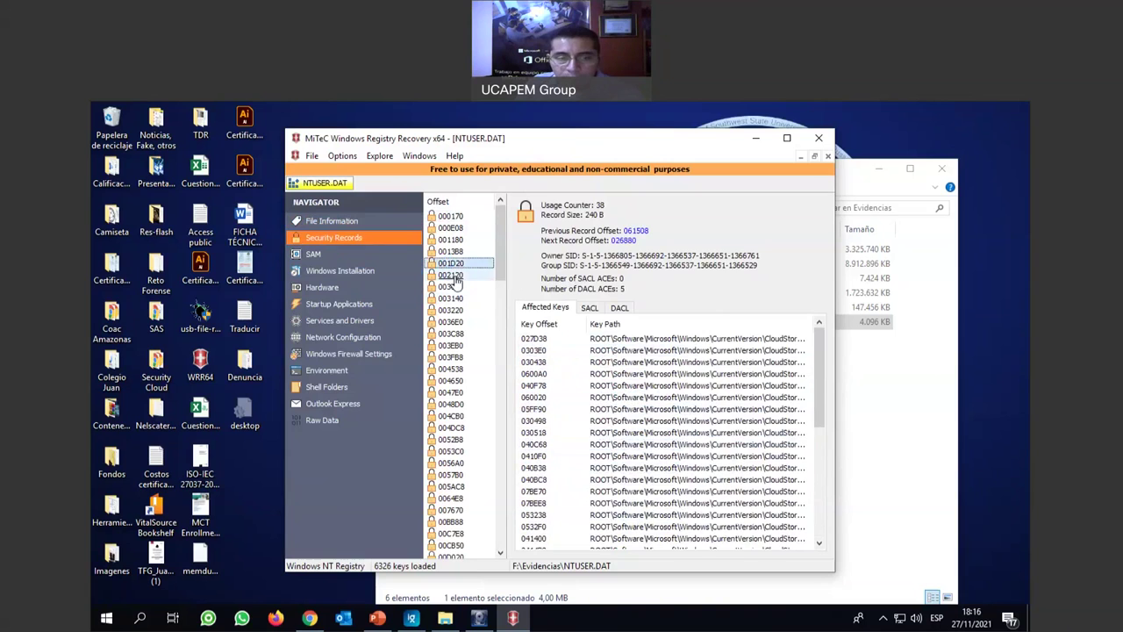
{"action": "left_click", "coordinate": [451, 275]}
{"action": "left_click", "coordinate": [451, 298]}
{"action": "left_click", "coordinate": [451, 321]}
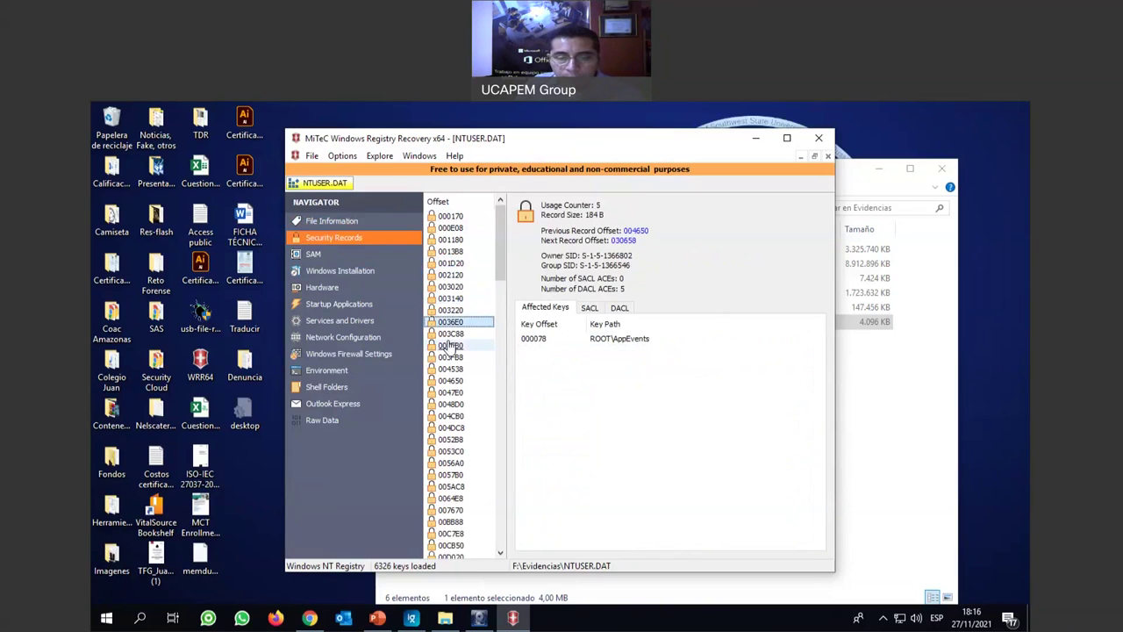
{"action": "left_click", "coordinate": [451, 345]}
{"action": "left_click", "coordinate": [451, 392]}
{"action": "left_click", "coordinate": [453, 428]}
{"action": "left_click", "coordinate": [451, 463]}
{"action": "left_click", "coordinate": [451, 486]}
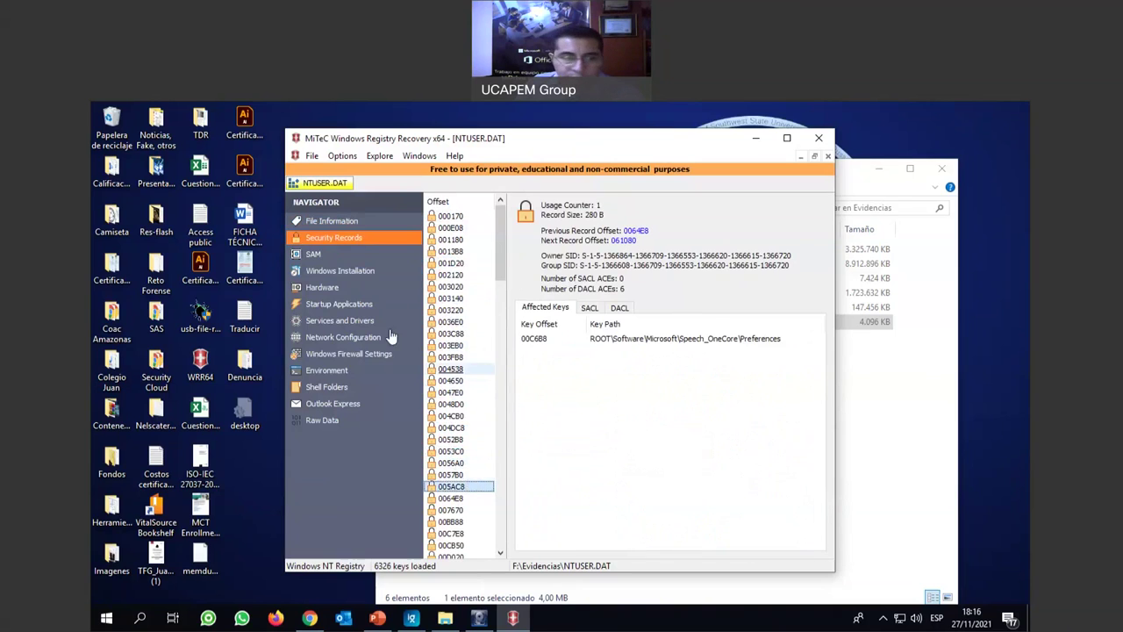
{"action": "left_click", "coordinate": [316, 253]}
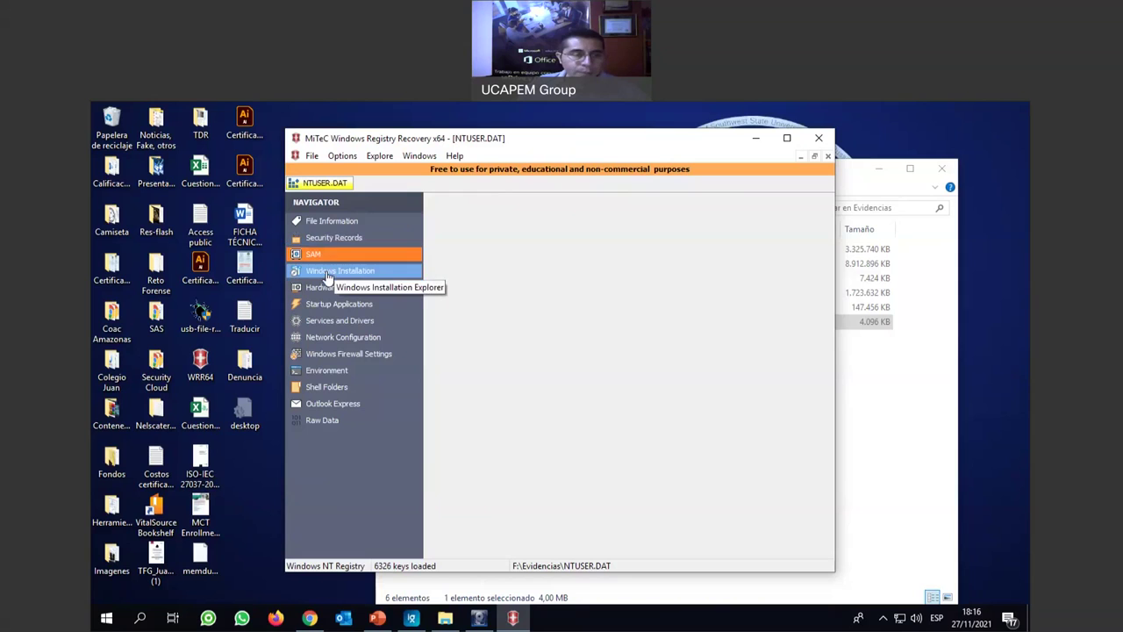
{"action": "left_click", "coordinate": [328, 274]}
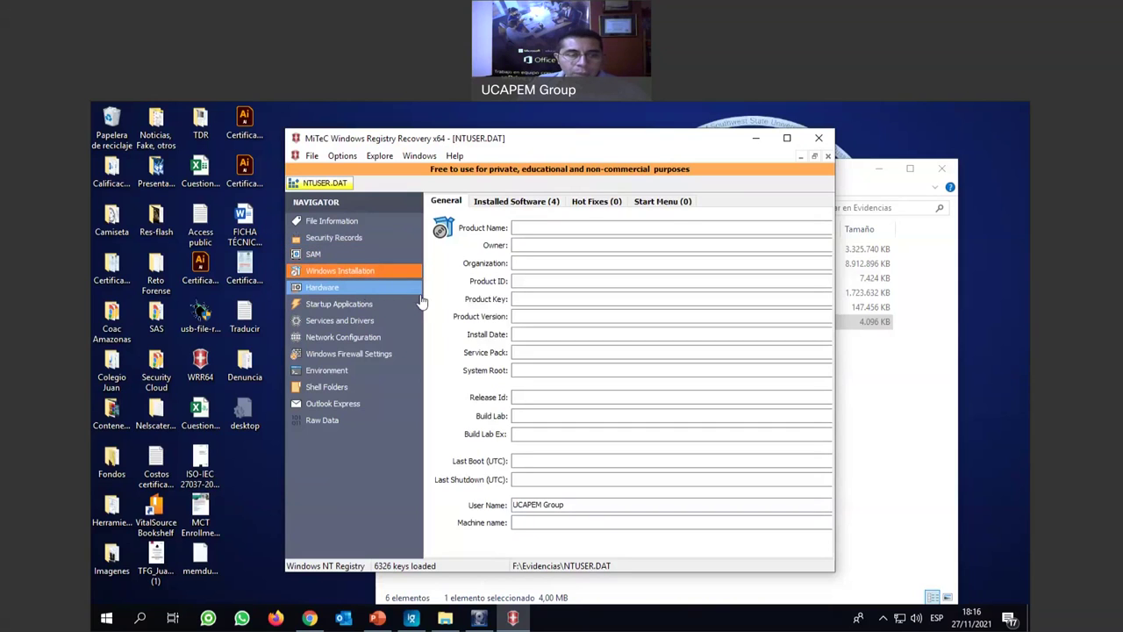
List the four installed programs: Cisco Webex Meetings, Microsoft OneDrive, Microsoft Teams and WhatsApp.
{"action": "left_click", "coordinate": [516, 202]}
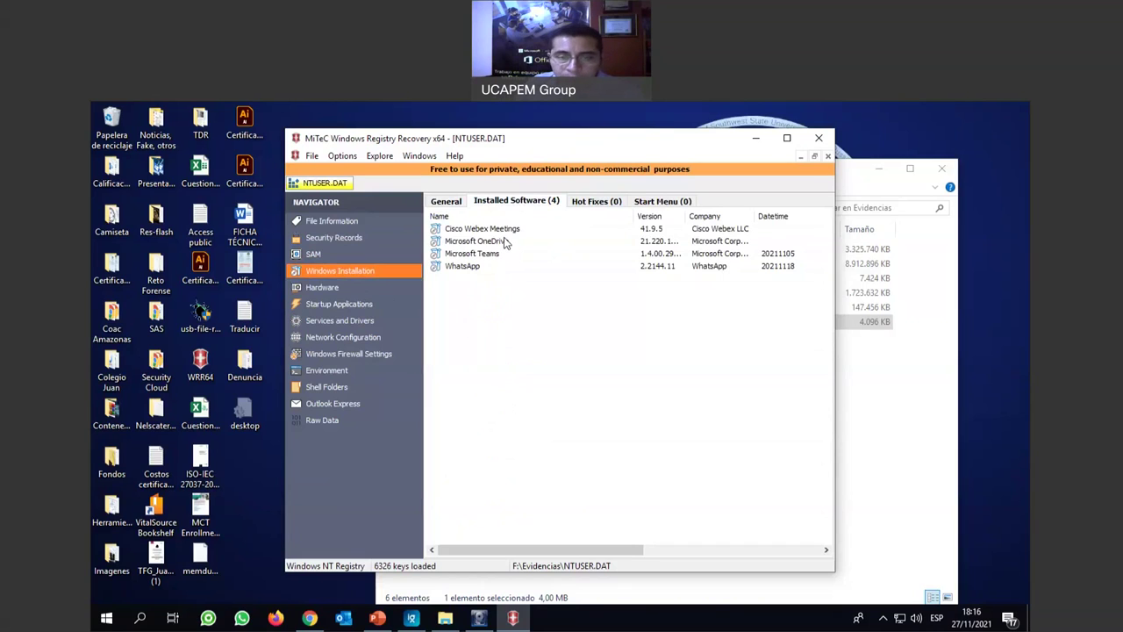
{"action": "left_click", "coordinate": [467, 230]}
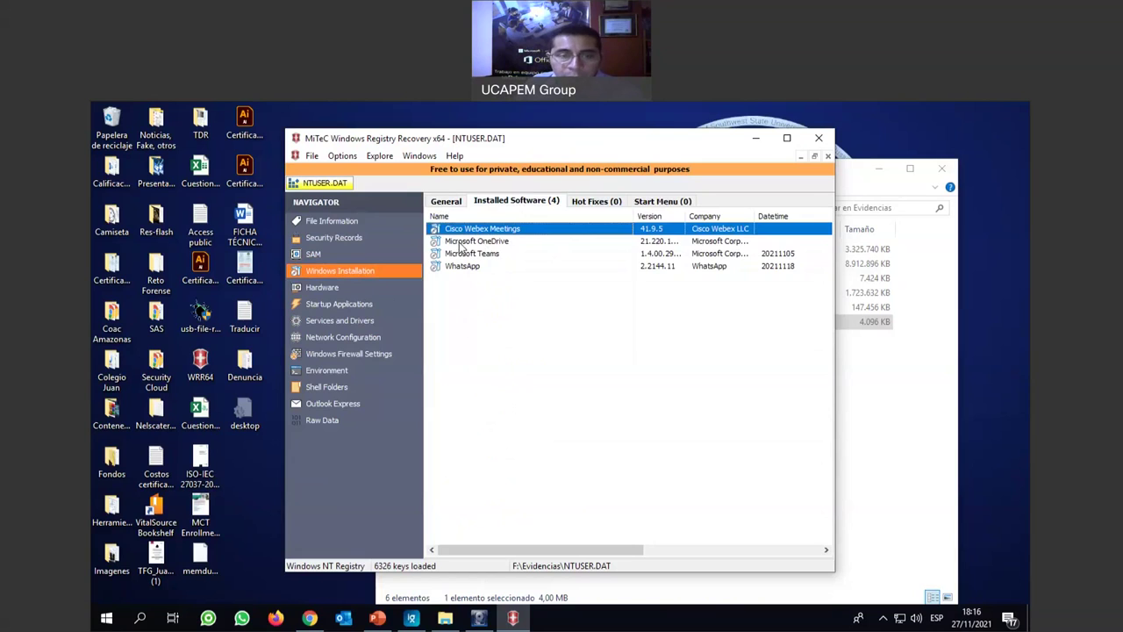
{"action": "left_click", "coordinate": [519, 245]}
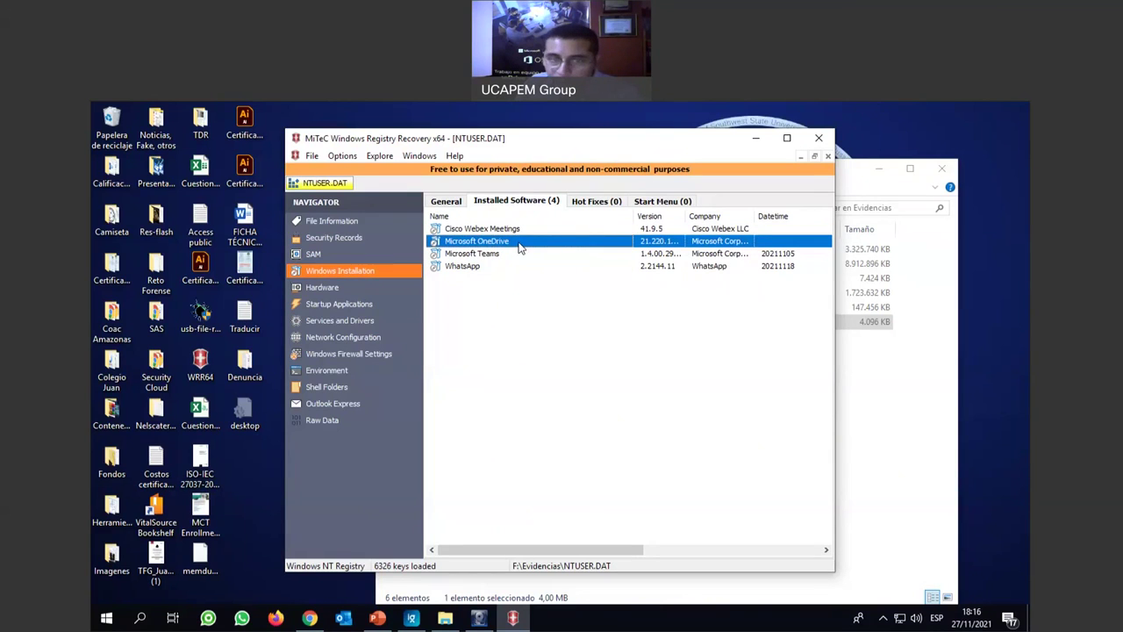
{"action": "left_click", "coordinate": [452, 255]}
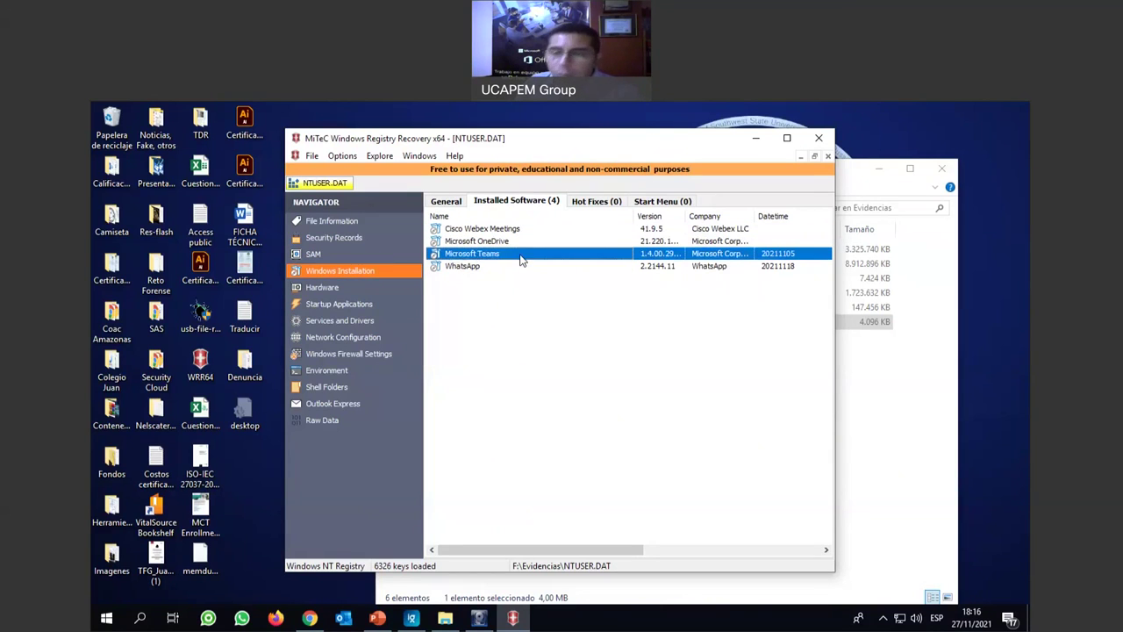
{"action": "left_click", "coordinate": [455, 267]}
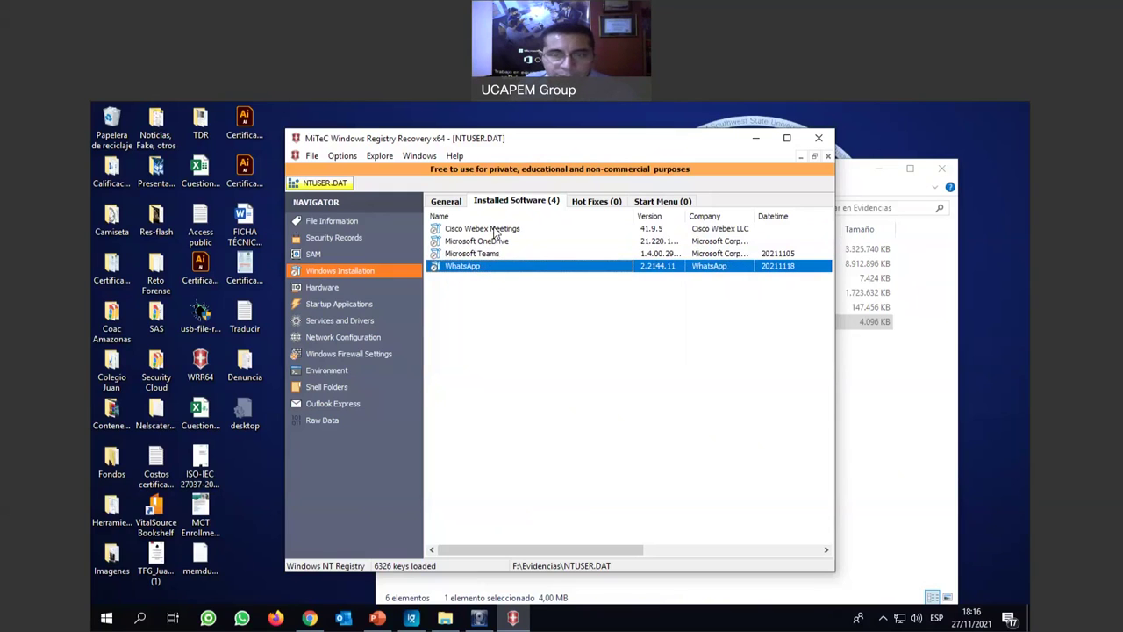
Cycle through the installed program entries again, then show the Hardware overview.
{"action": "left_click", "coordinate": [494, 230]}
{"action": "left_click", "coordinate": [487, 266]}
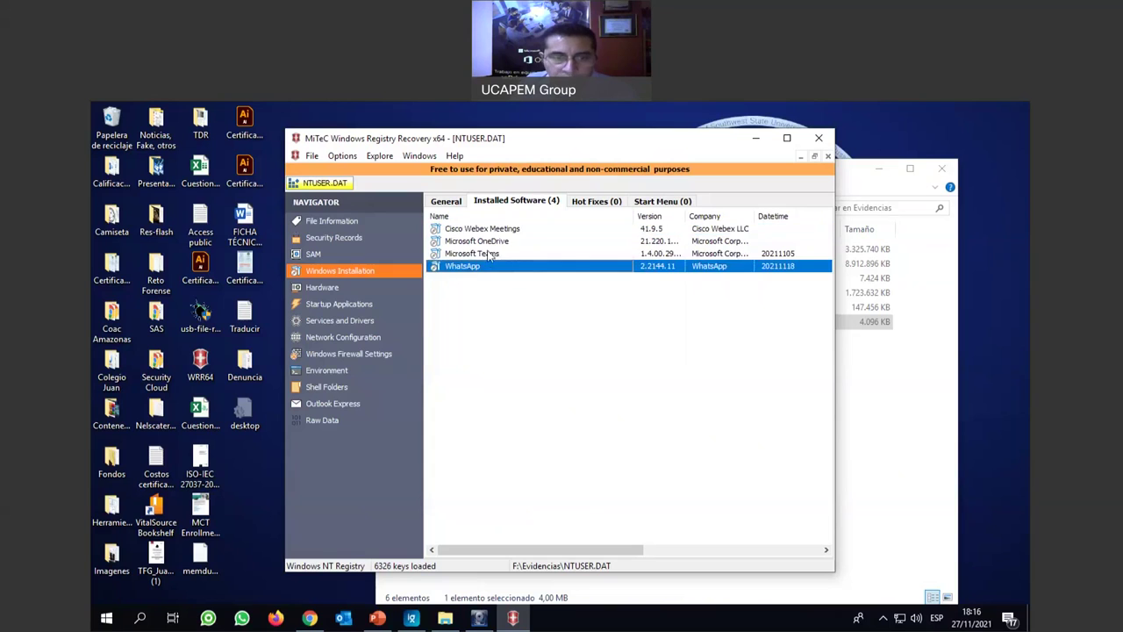
{"action": "left_click", "coordinate": [491, 254]}
{"action": "left_click", "coordinate": [494, 242]}
{"action": "left_click", "coordinate": [494, 253]}
{"action": "left_click", "coordinate": [481, 267]}
{"action": "left_click", "coordinate": [479, 255]}
{"action": "left_click", "coordinate": [493, 230]}
{"action": "left_click", "coordinate": [494, 242]}
{"action": "left_click", "coordinate": [488, 266]}
{"action": "left_click", "coordinate": [497, 254]}
{"action": "left_click", "coordinate": [488, 229]}
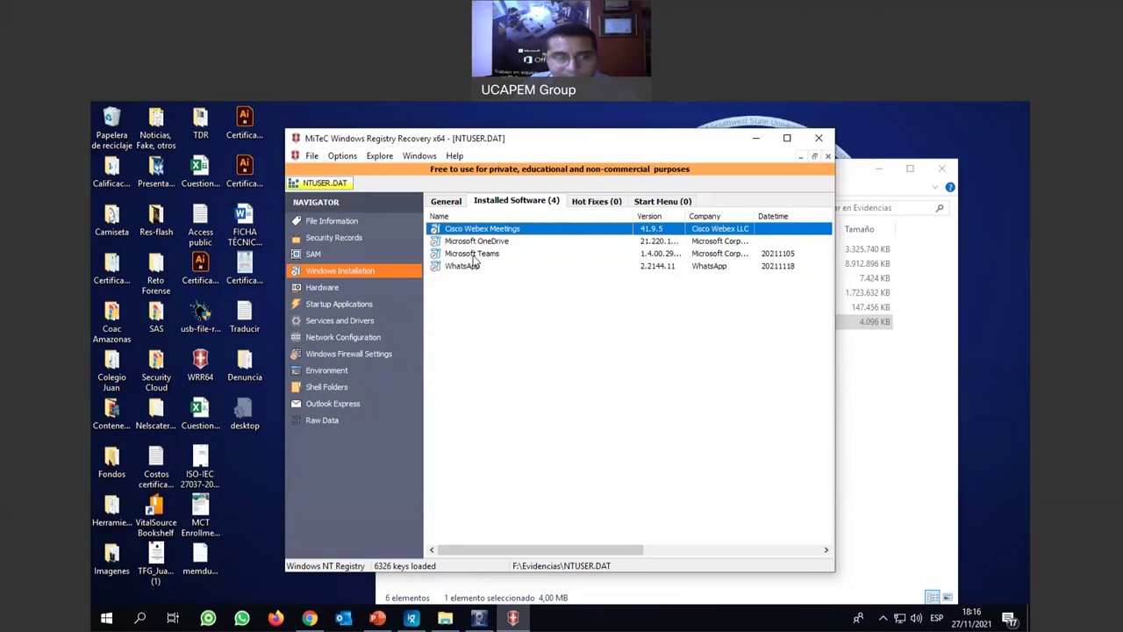
{"action": "left_click", "coordinate": [323, 288]}
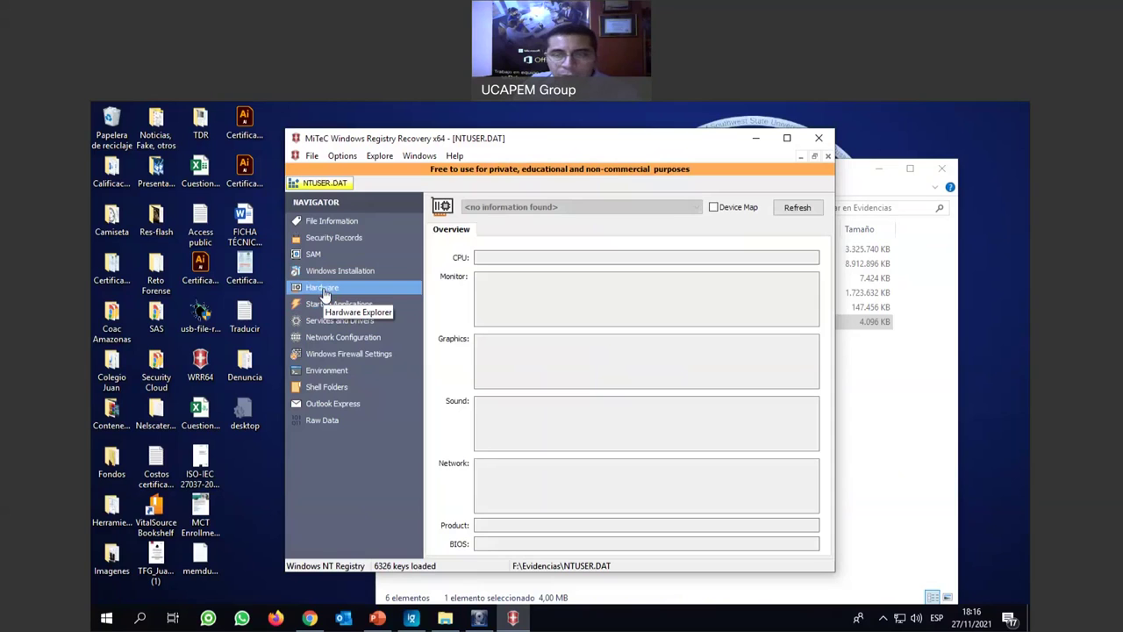
{"action": "left_click", "coordinate": [346, 304]}
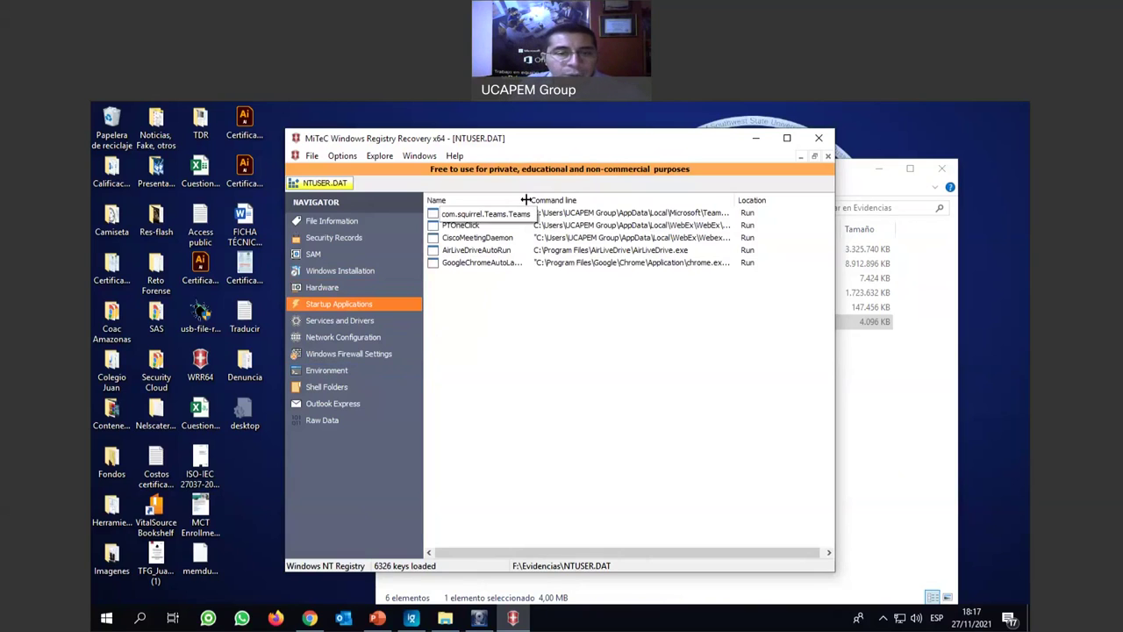
Widen the Name column and inspect the com.squirrel.Teams.Teams, PTOneClick, CiscoMeetingDaemon and AirLiveDriveAutoRun entries.
{"action": "left_click_drag", "start_coordinate": [525, 200], "coordinate": [563, 200]}
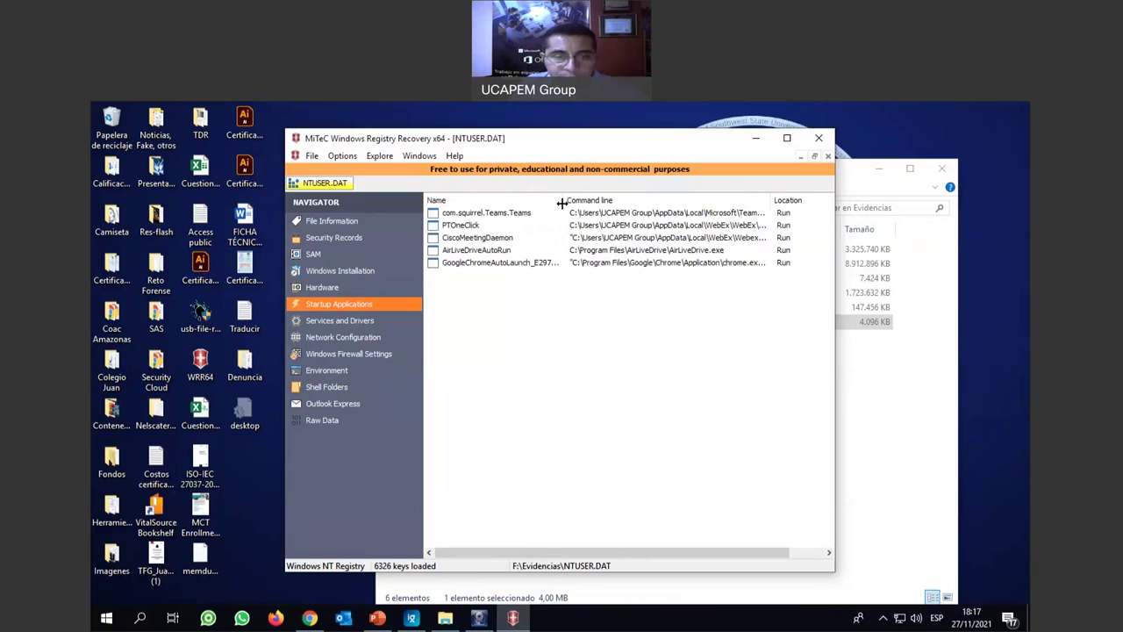
{"action": "left_click", "coordinate": [498, 216]}
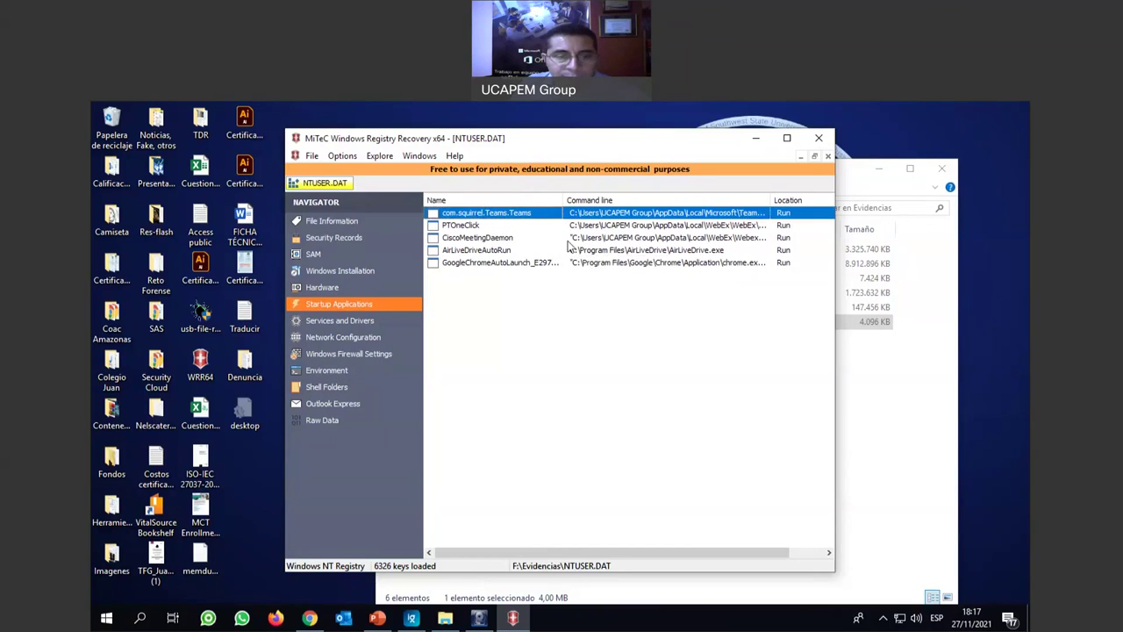
{"action": "left_click", "coordinate": [472, 226]}
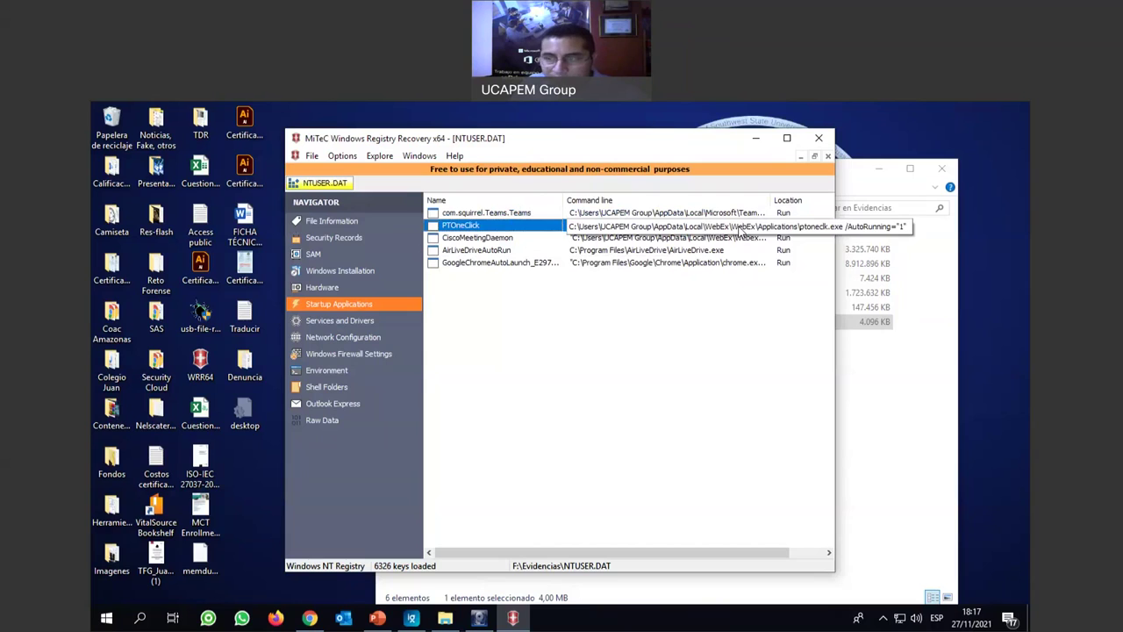
{"action": "left_click", "coordinate": [498, 239]}
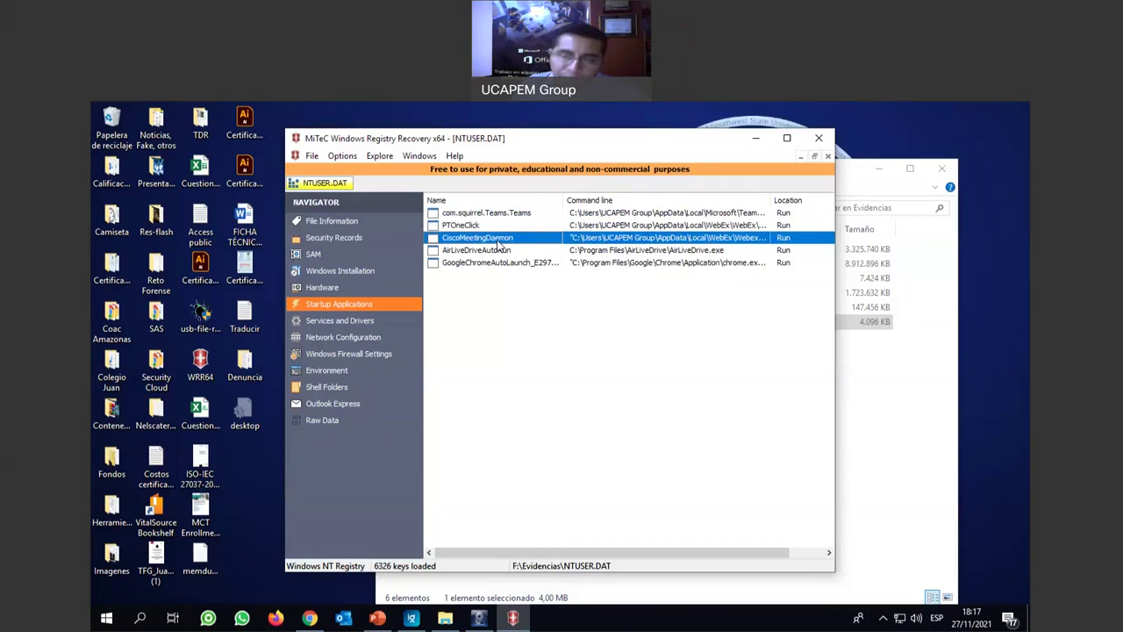
{"action": "left_click", "coordinate": [484, 253]}
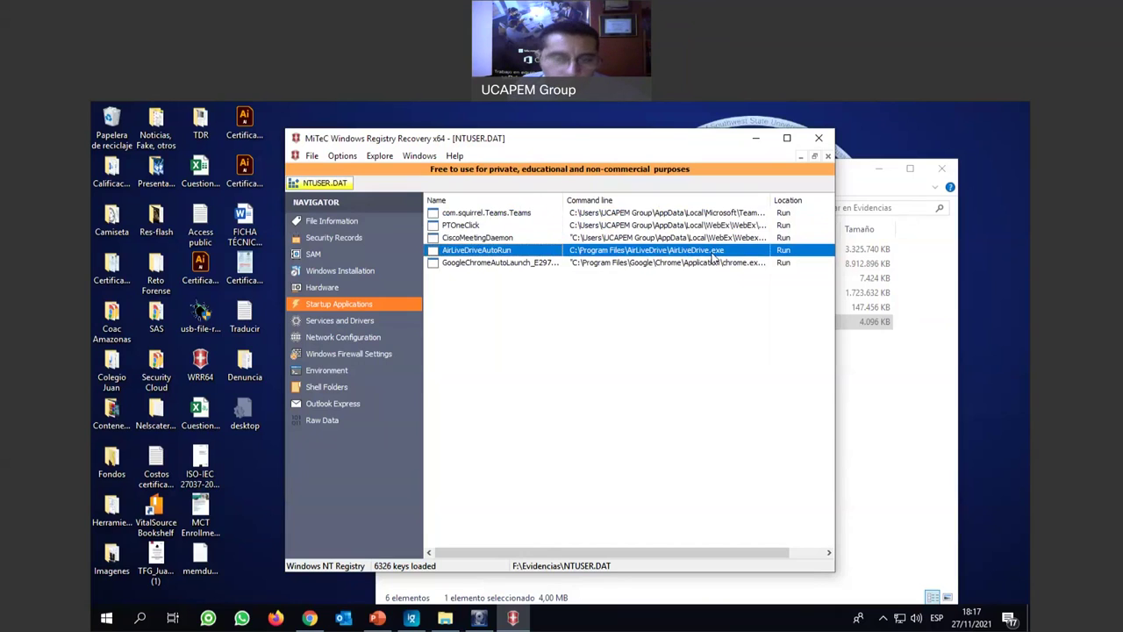
Move to the GoogleChromeAutoLaunch entry, then glance at the hidden tray icons and return.
{"action": "key", "text": "Down"}
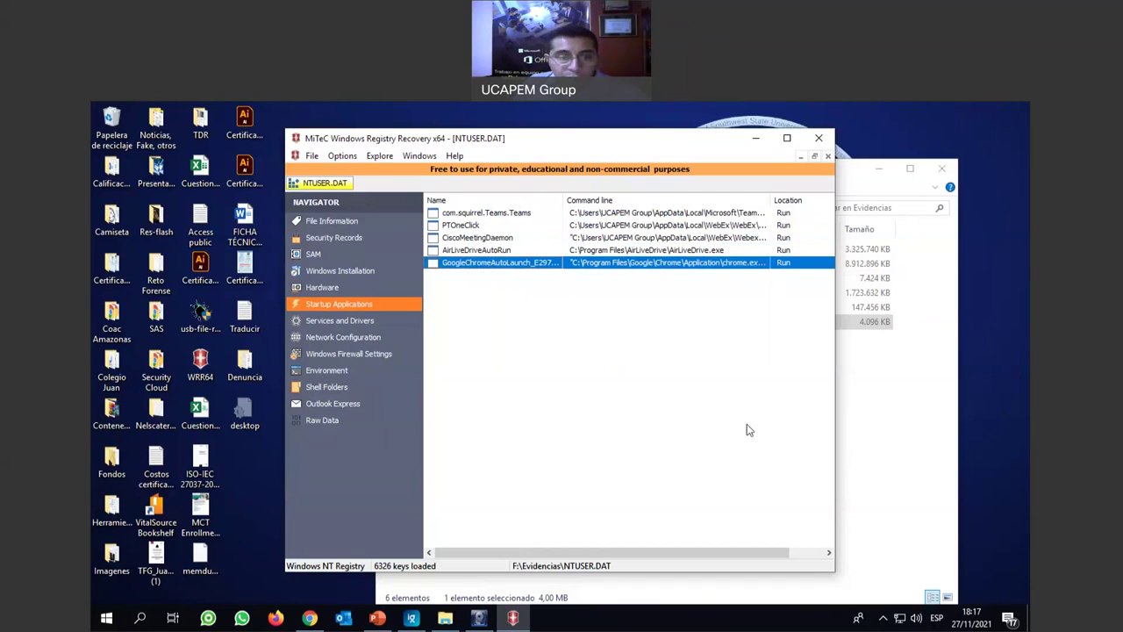
{"action": "left_click", "coordinate": [883, 617]}
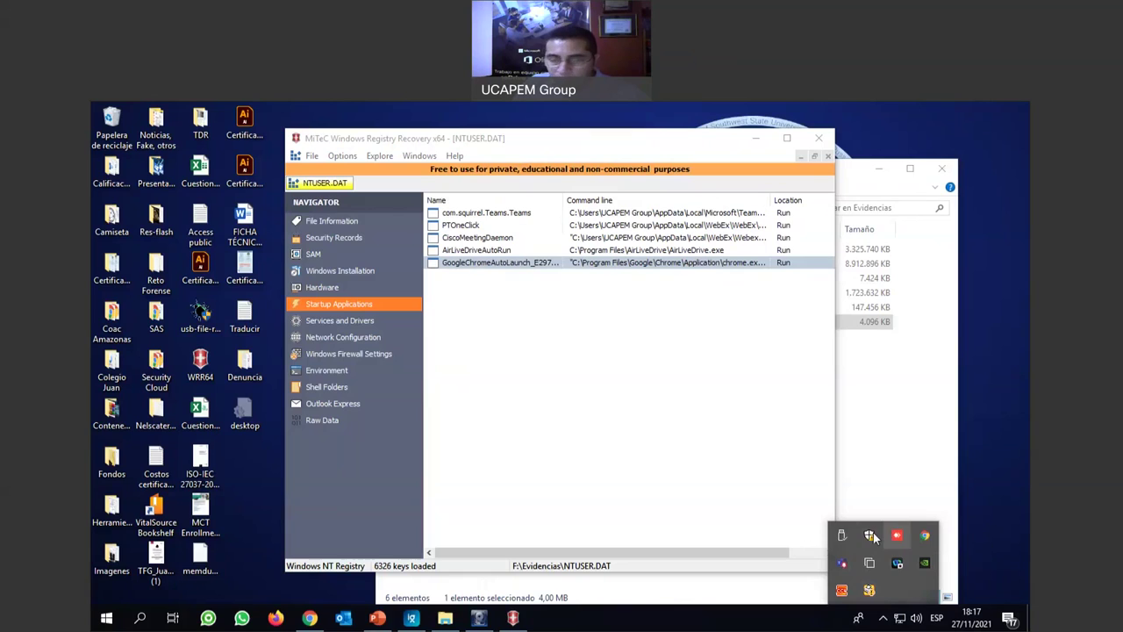
{"action": "left_click", "coordinate": [360, 333]}
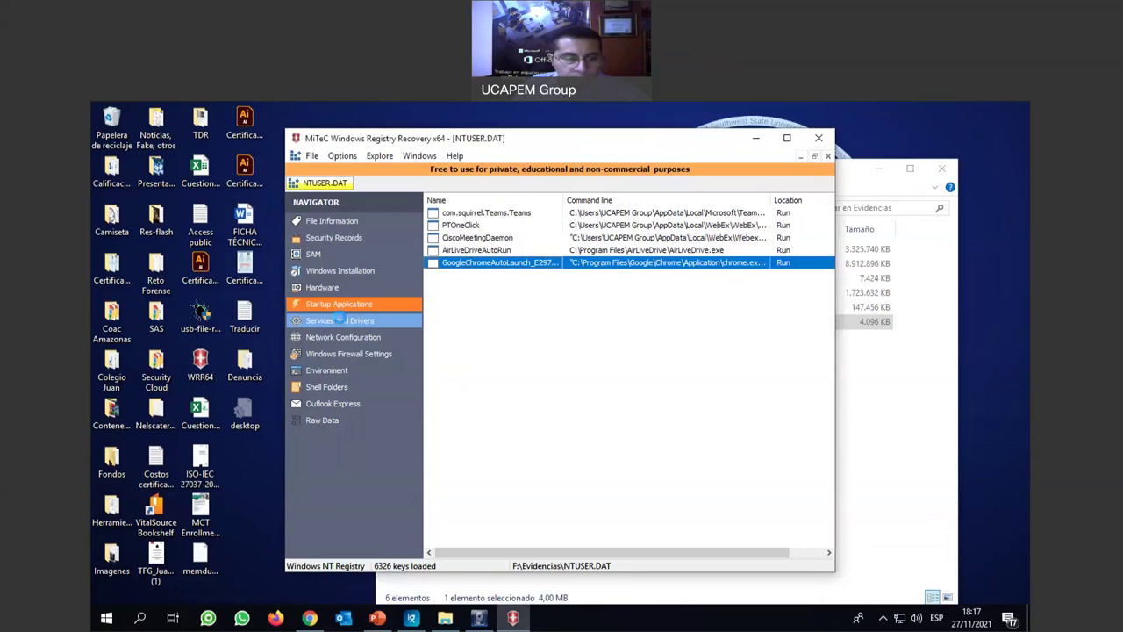
{"action": "left_click", "coordinate": [356, 322]}
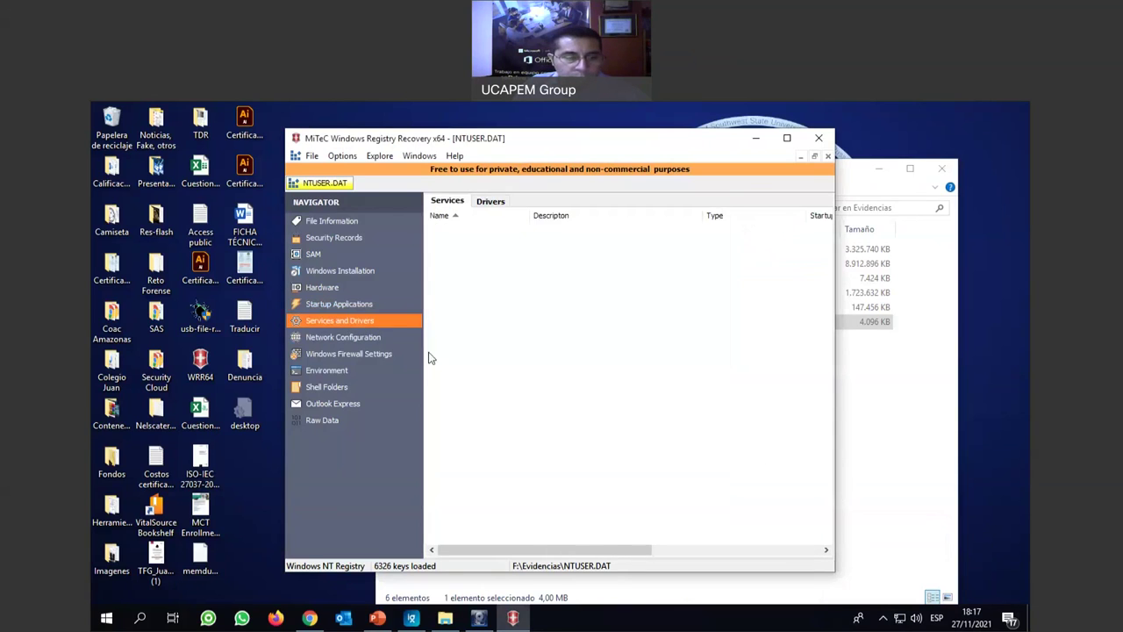
Step through Network Configuration, Firewall Settings and Environment to Shell Folders, selecting all its paths.
{"action": "left_click", "coordinate": [358, 339]}
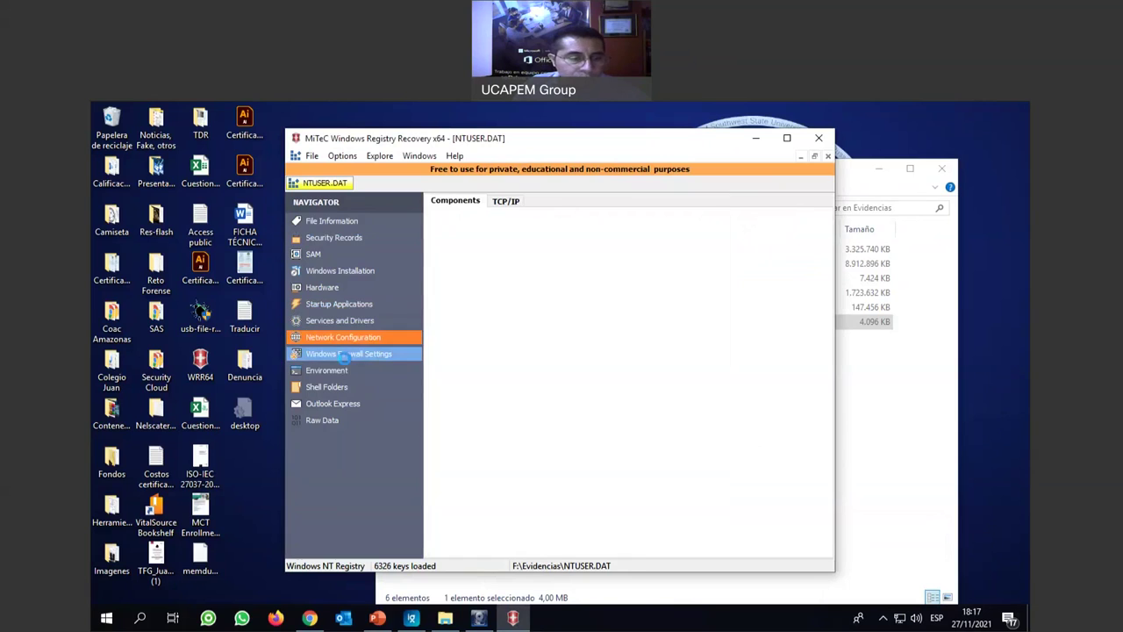
{"action": "left_click", "coordinate": [346, 356]}
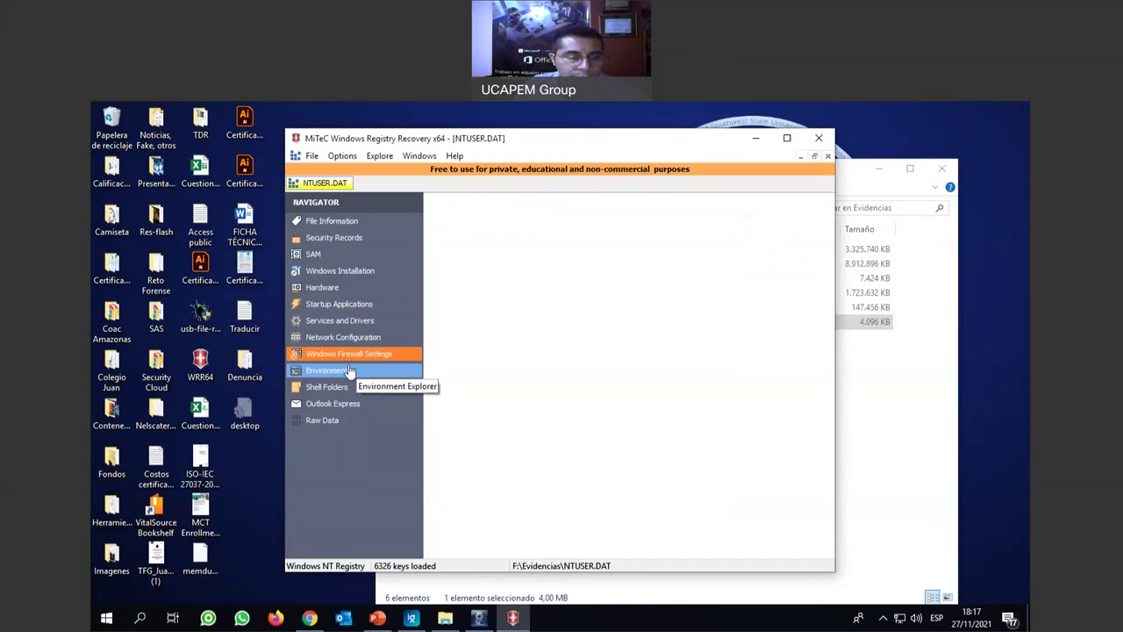
{"action": "left_click", "coordinate": [345, 374]}
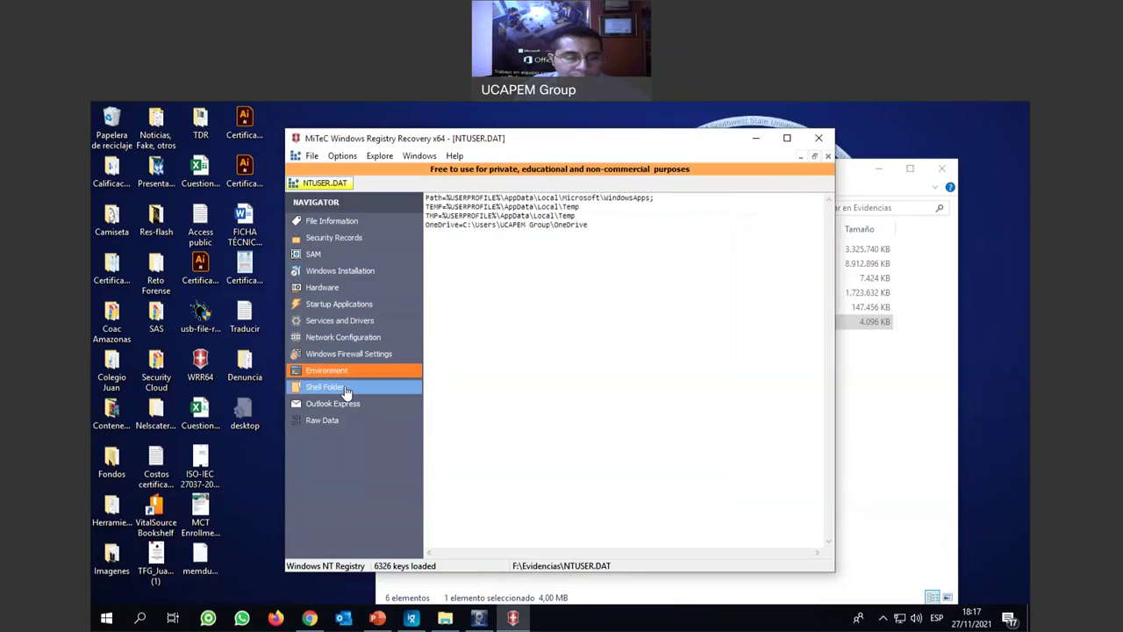
{"action": "left_click", "coordinate": [346, 392]}
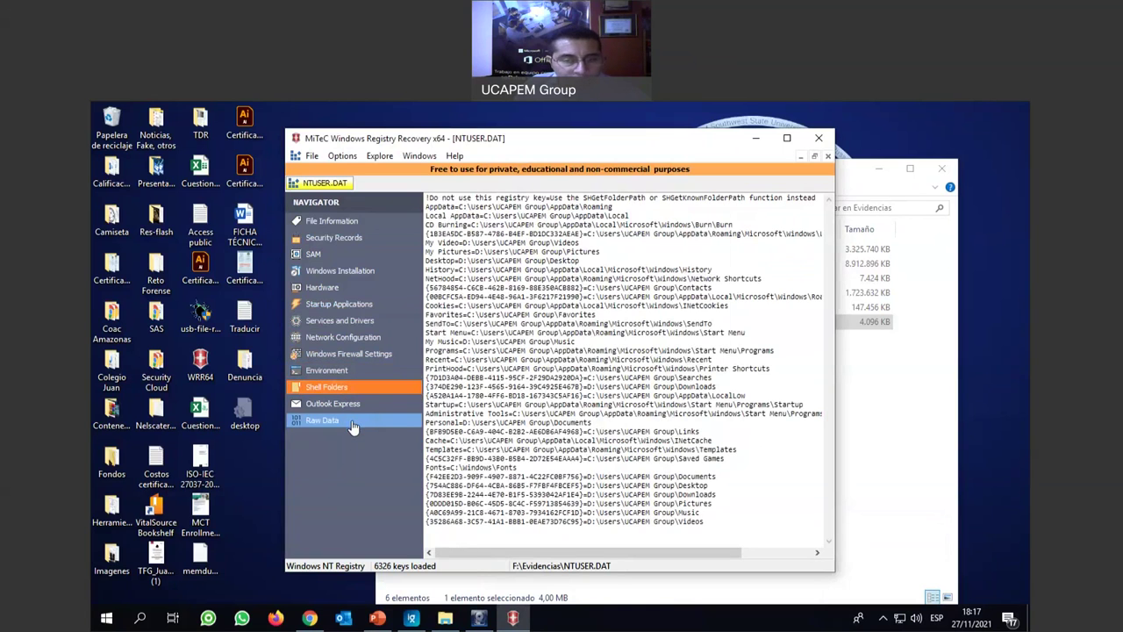
{"action": "left_click_drag", "start_coordinate": [718, 521], "coordinate": [470, 200]}
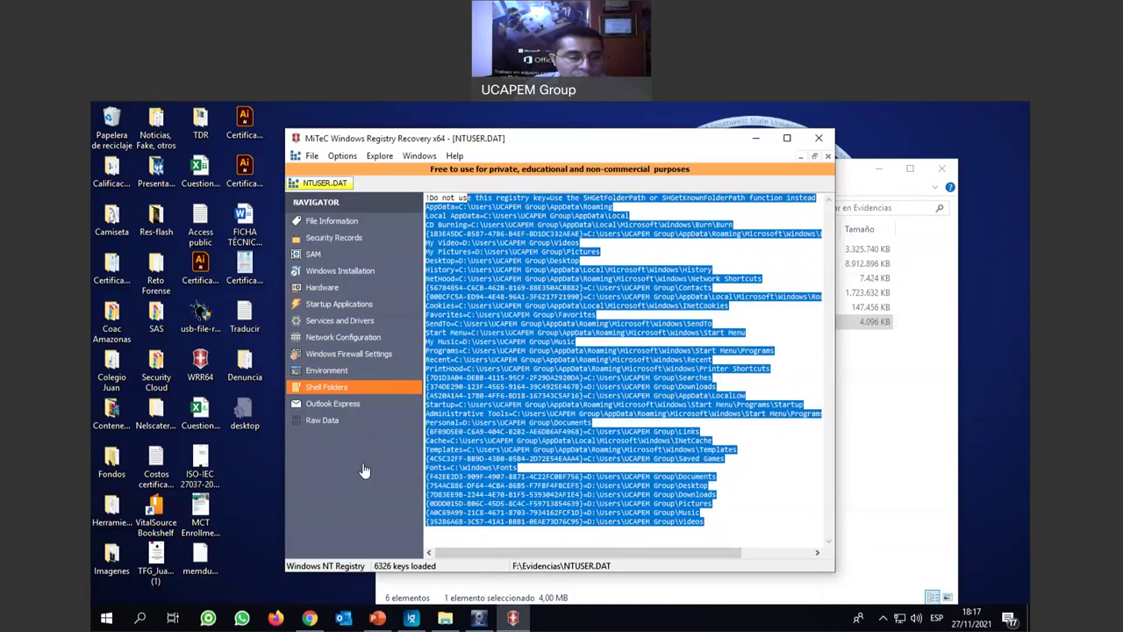
{"action": "left_click", "coordinate": [323, 422]}
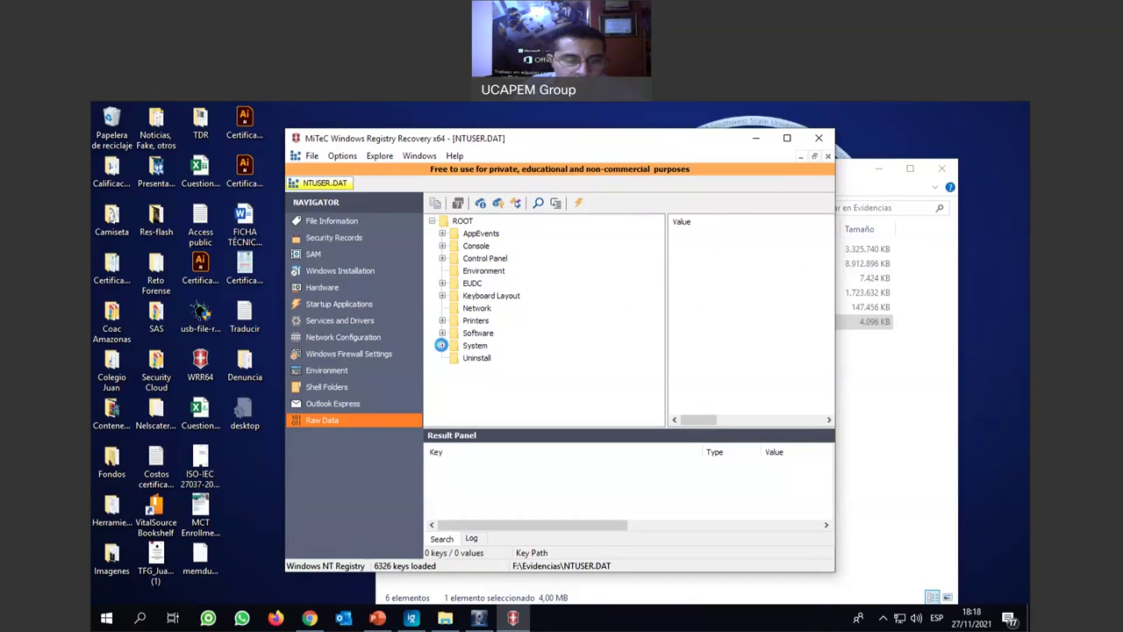
Expand System\CurrentControlSet\Control\Network, view NetworkLocationWizard's ShowCount value, then collapse CurrentControlSet.
{"action": "left_click", "coordinate": [443, 345]}
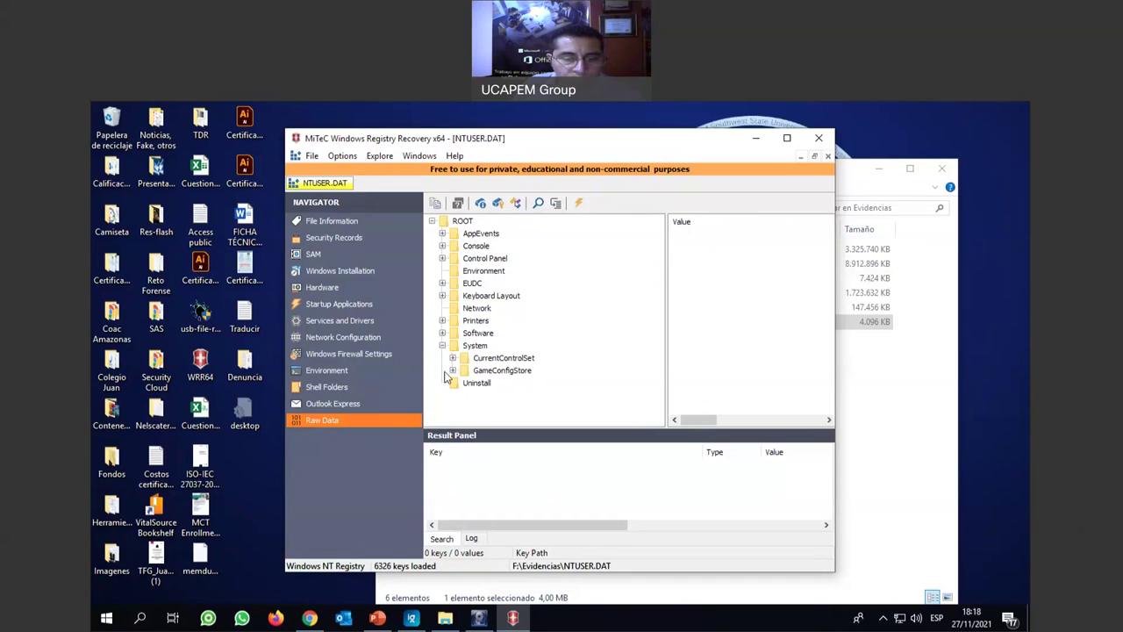
{"action": "left_click", "coordinate": [453, 359]}
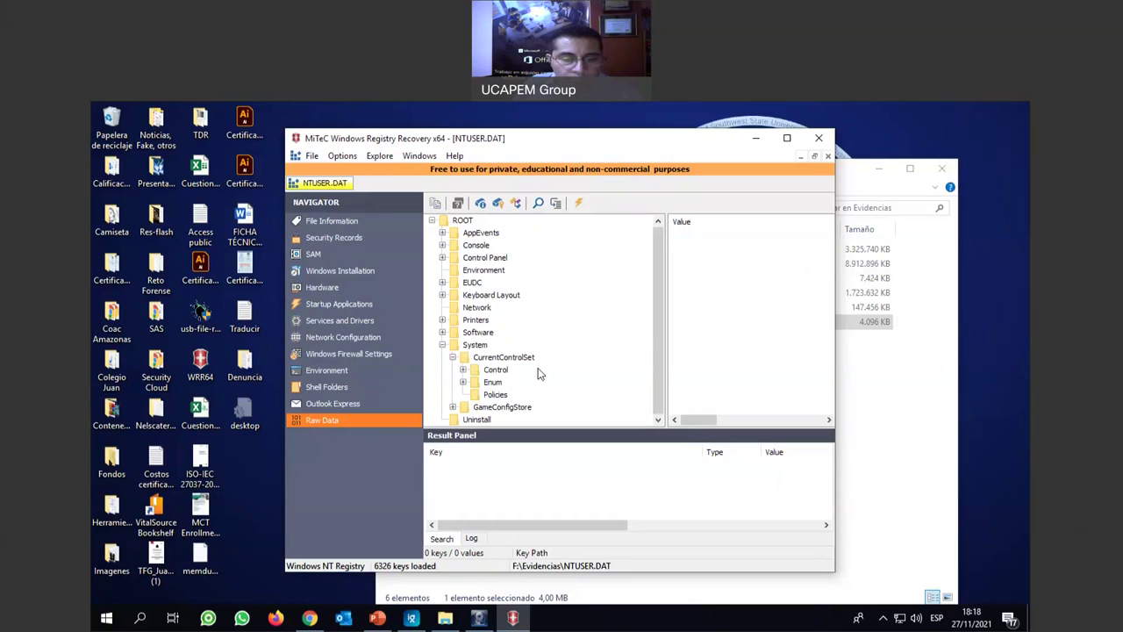
{"action": "left_click", "coordinate": [463, 370]}
{"action": "scroll", "coordinate": [591, 360], "scroll_direction": "down", "scroll_amount": 1}
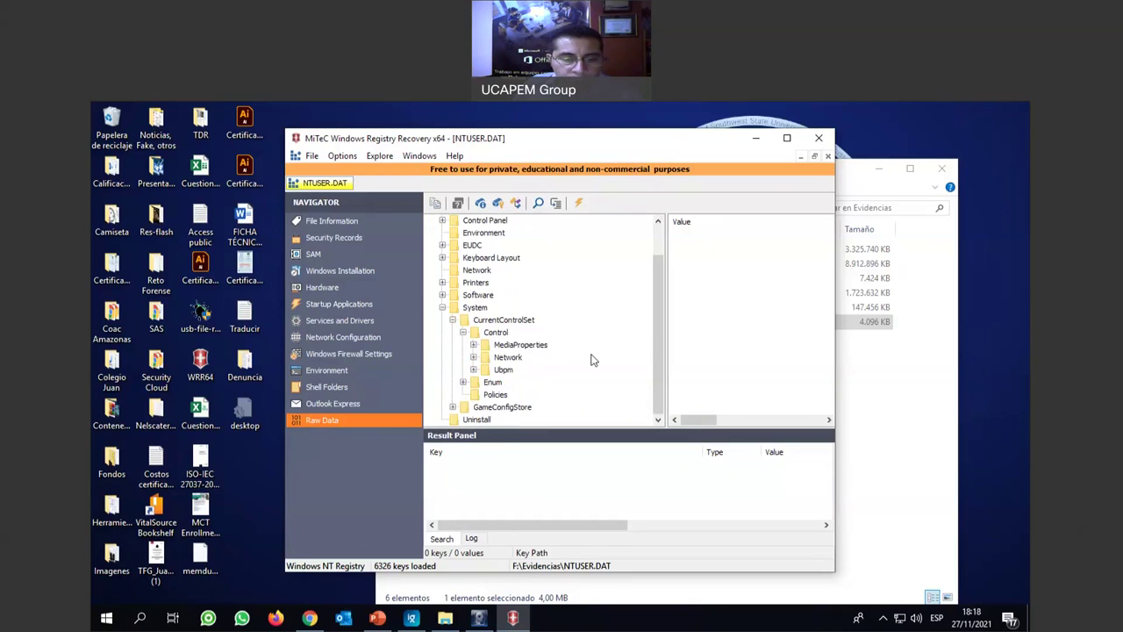
{"action": "scroll", "coordinate": [596, 354], "scroll_direction": "down", "scroll_amount": 1}
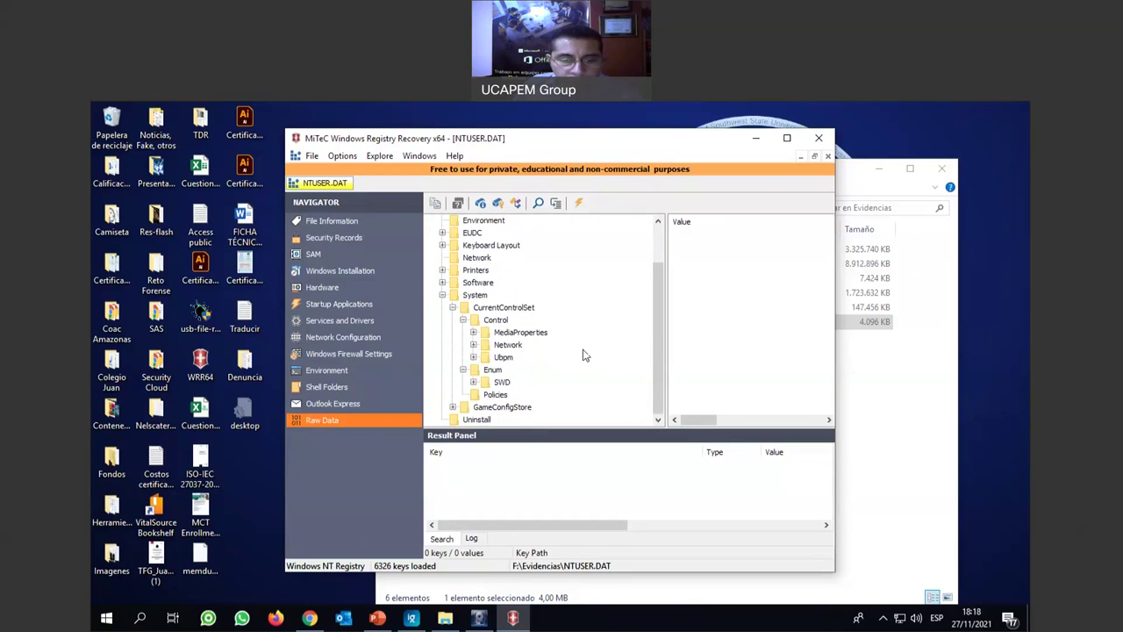
{"action": "left_click", "coordinate": [475, 345]}
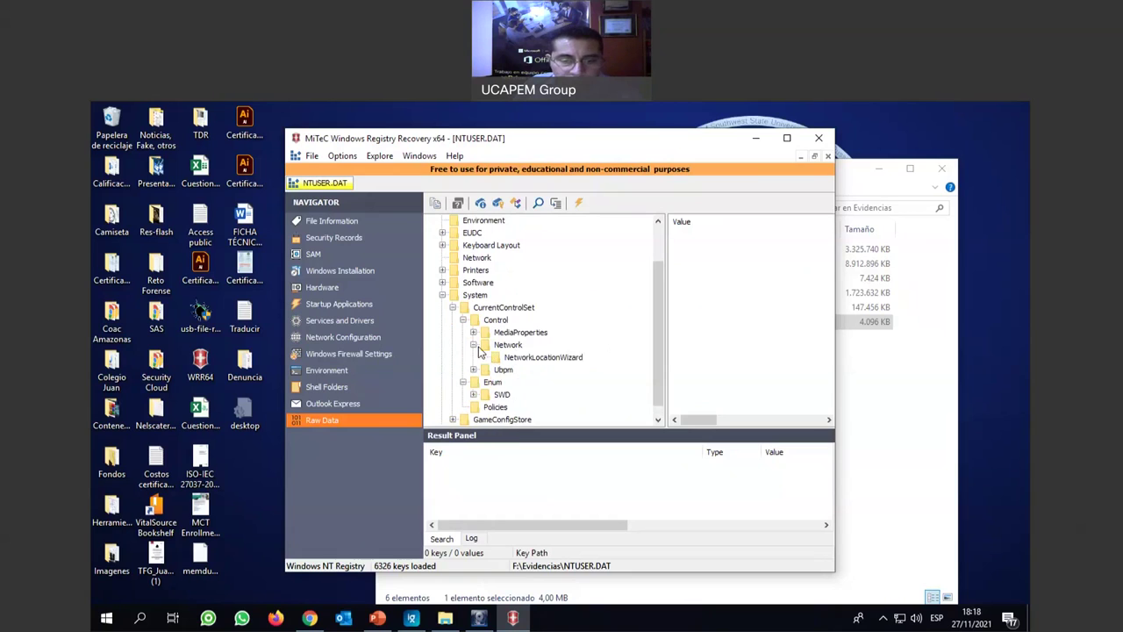
{"action": "left_click", "coordinate": [507, 358]}
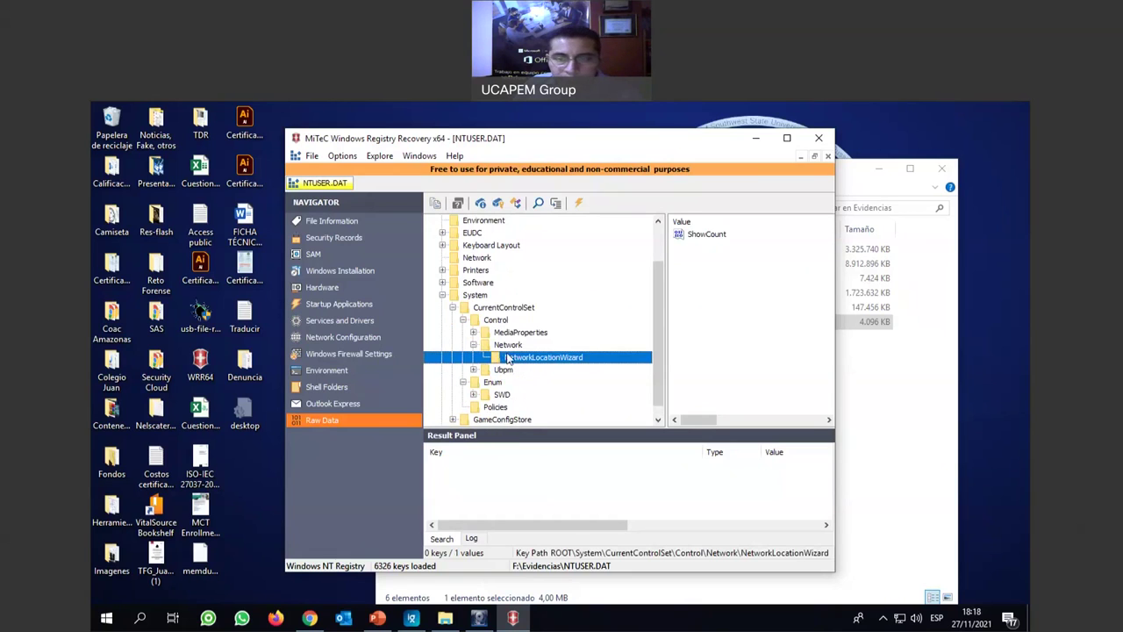
{"action": "left_click", "coordinate": [717, 235]}
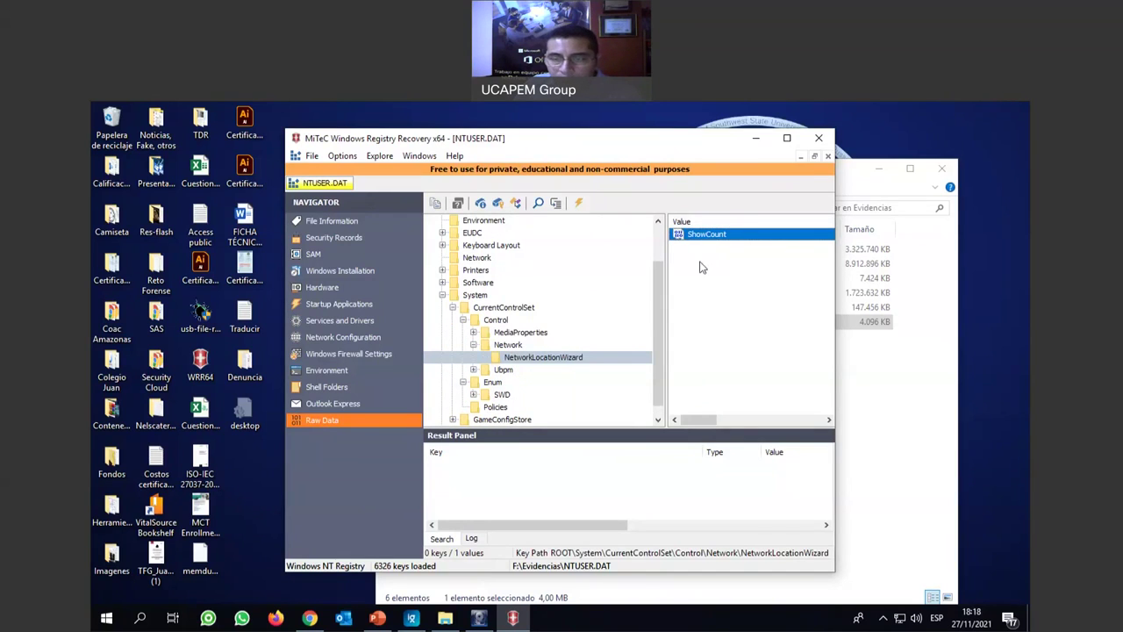
{"action": "left_click", "coordinate": [452, 308]}
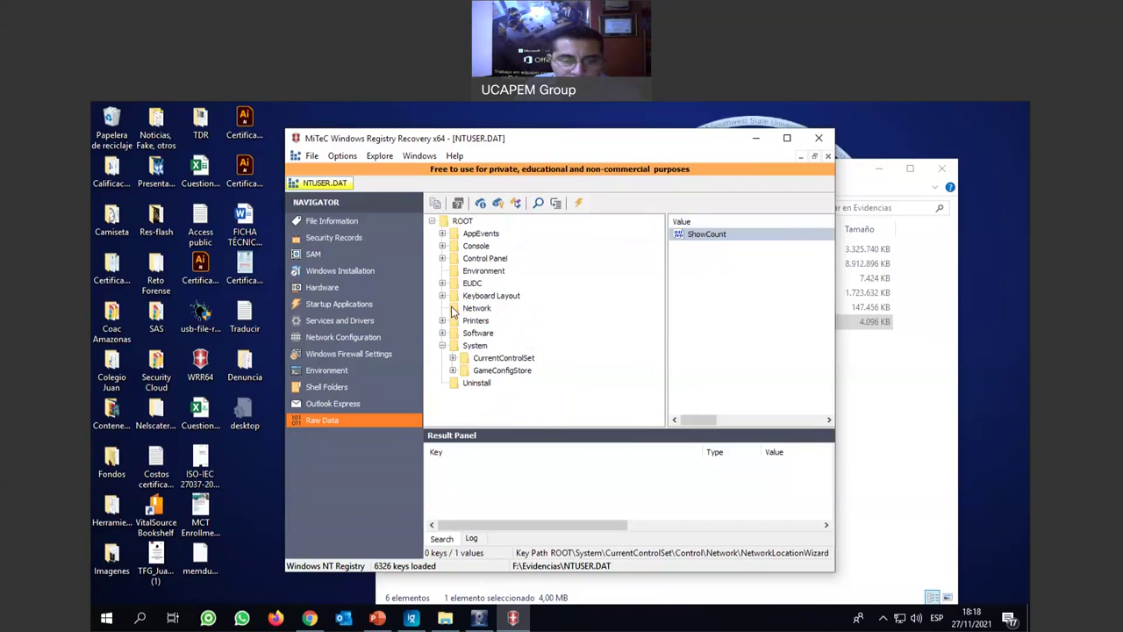
Collapse System and expand Software > Microsoft in the raw key tree.
{"action": "left_click", "coordinate": [443, 346]}
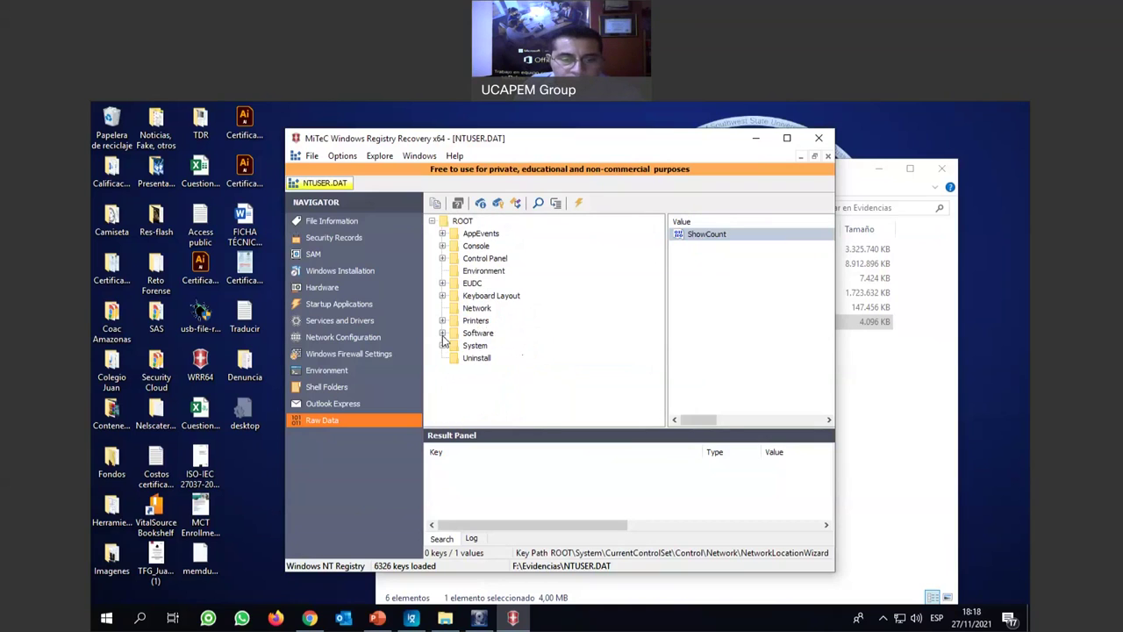
{"action": "left_click", "coordinate": [442, 332]}
{"action": "scroll", "coordinate": [547, 316], "scroll_direction": "down", "scroll_amount": 4}
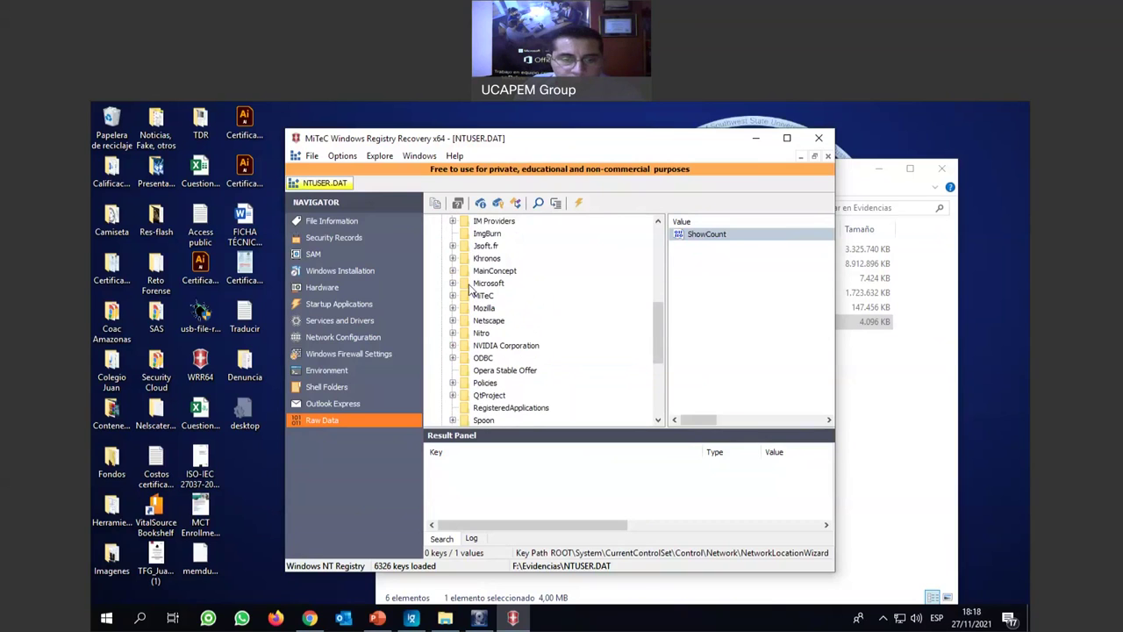
{"action": "left_click", "coordinate": [453, 282]}
{"action": "scroll", "coordinate": [580, 303], "scroll_direction": "down", "scroll_amount": 7}
{"action": "scroll", "coordinate": [580, 305], "scroll_direction": "down", "scroll_amount": 5}
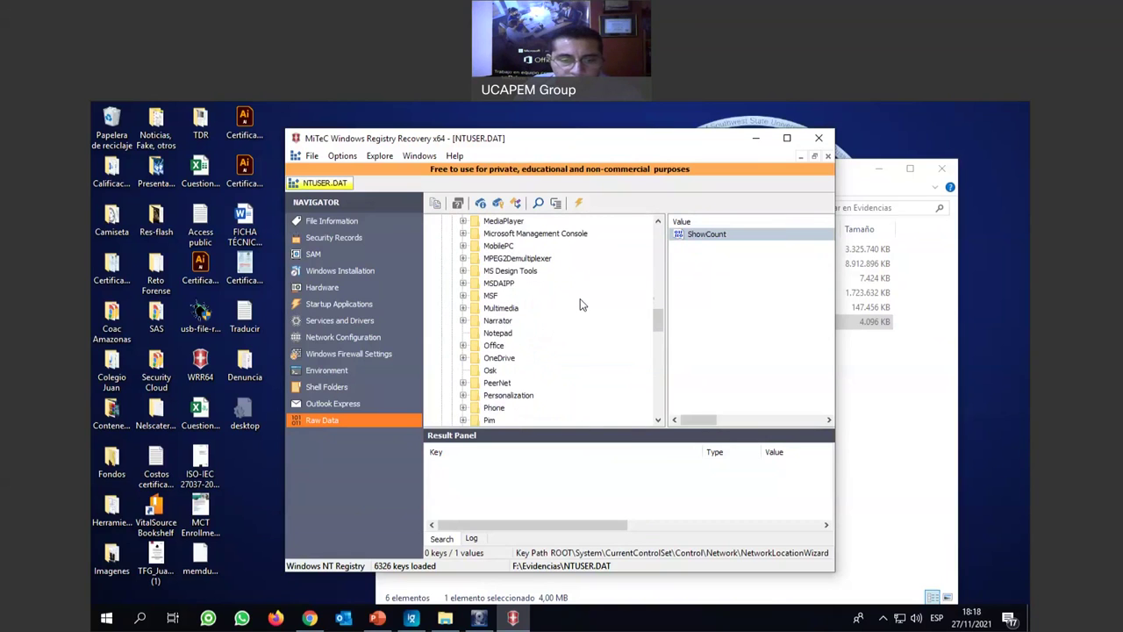
{"action": "scroll", "coordinate": [580, 305], "scroll_direction": "down", "scroll_amount": 2}
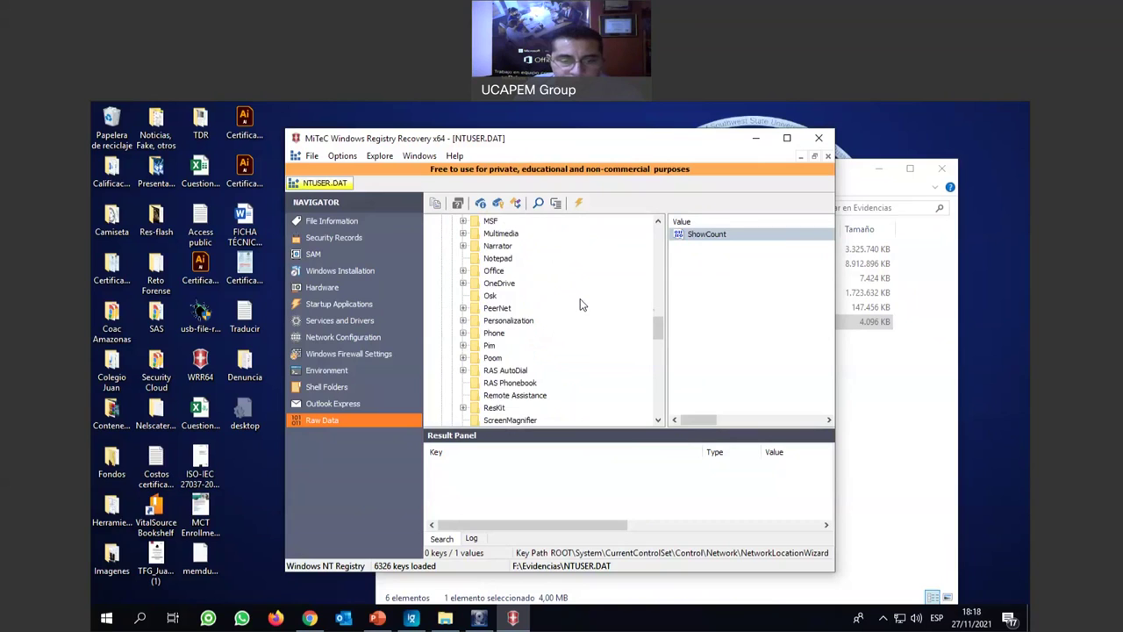
{"action": "scroll", "coordinate": [580, 304], "scroll_direction": "down", "scroll_amount": 1}
{"action": "scroll", "coordinate": [580, 304], "scroll_direction": "down", "scroll_amount": 5}
{"action": "scroll", "coordinate": [580, 304], "scroll_direction": "down", "scroll_amount": 4}
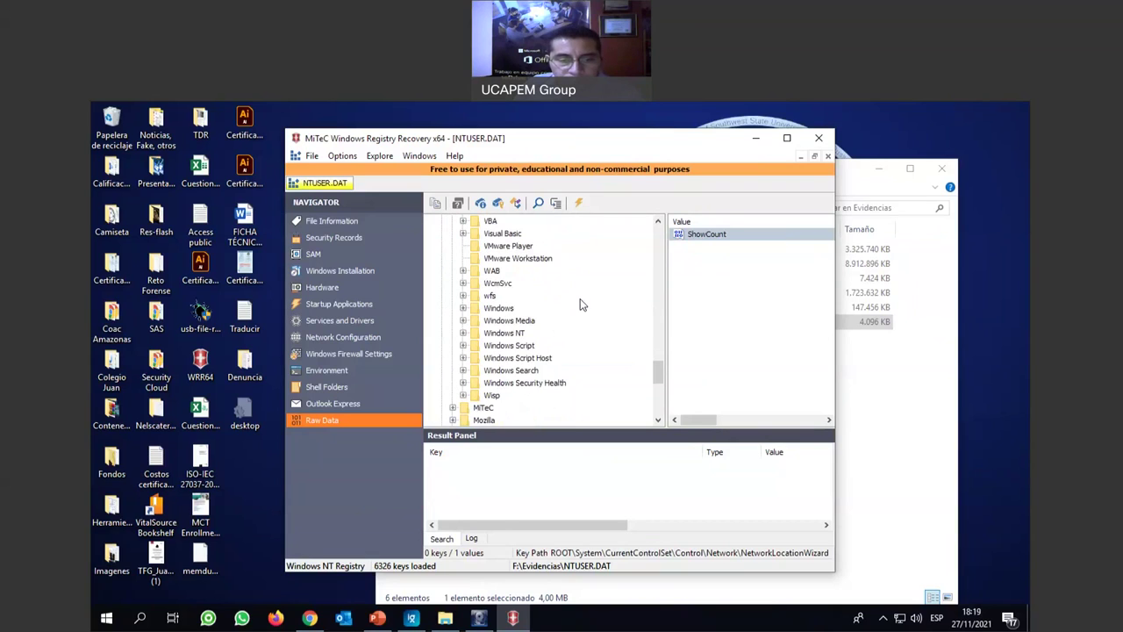
Expand Windows > CurrentVersion and select the Run key.
{"action": "left_click", "coordinate": [464, 308]}
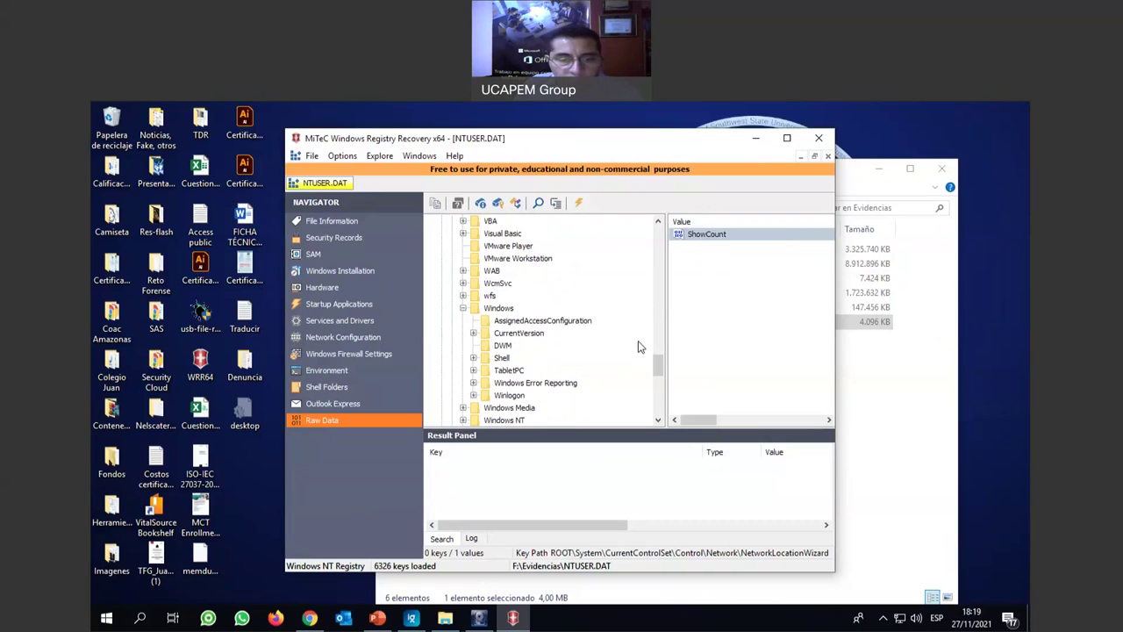
{"action": "left_click", "coordinate": [473, 333]}
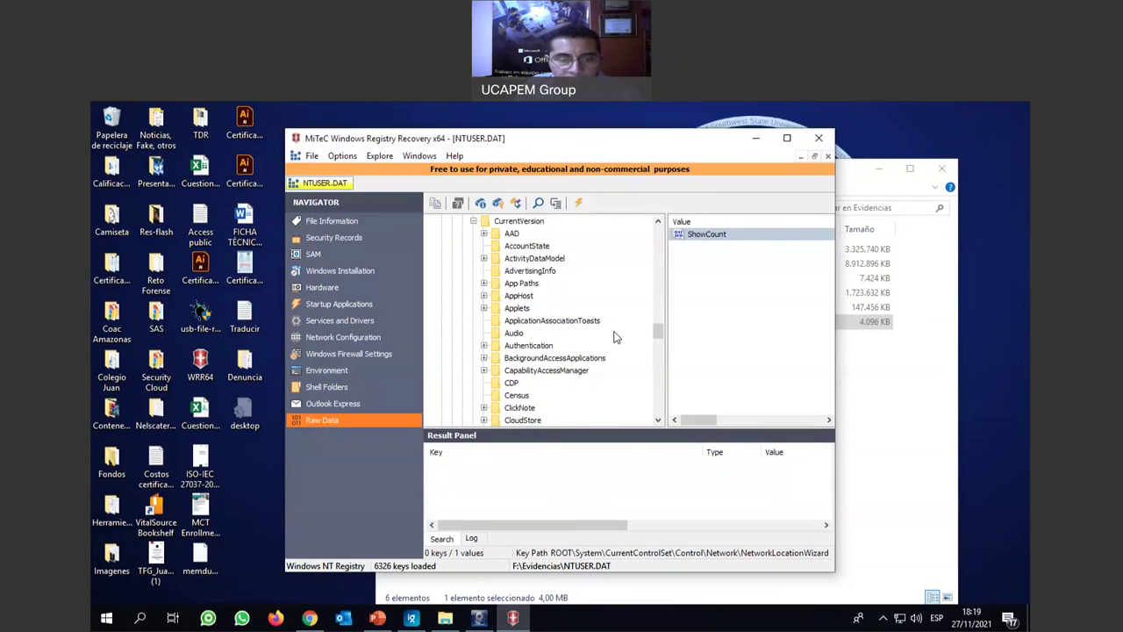
{"action": "scroll", "coordinate": [615, 337], "scroll_direction": "down", "scroll_amount": 8}
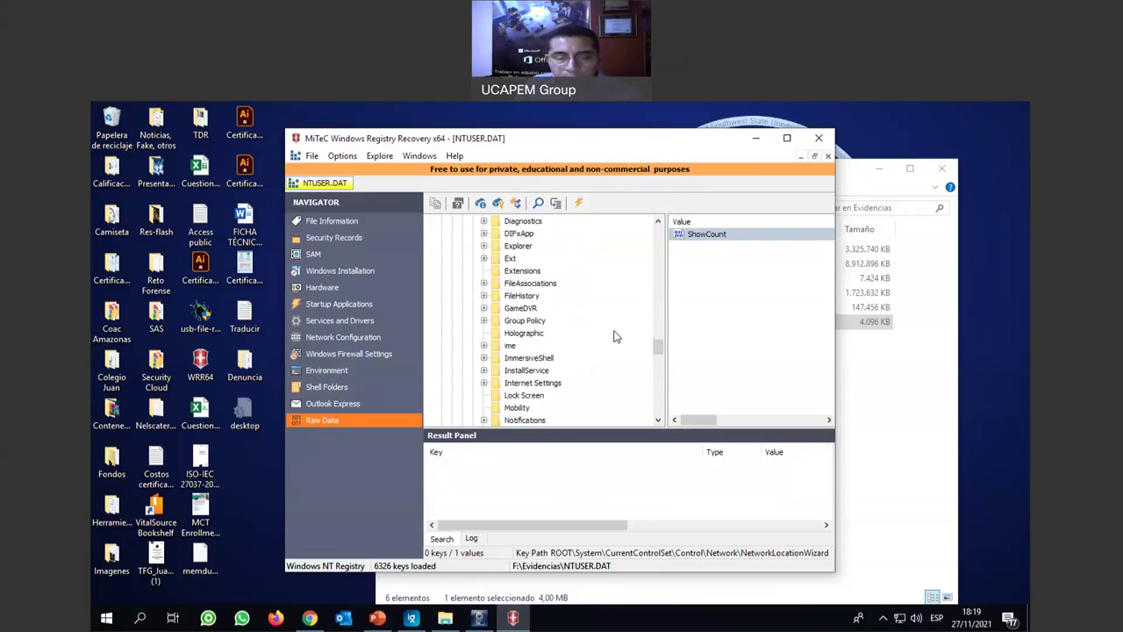
{"action": "scroll", "coordinate": [615, 337], "scroll_direction": "down", "scroll_amount": 9}
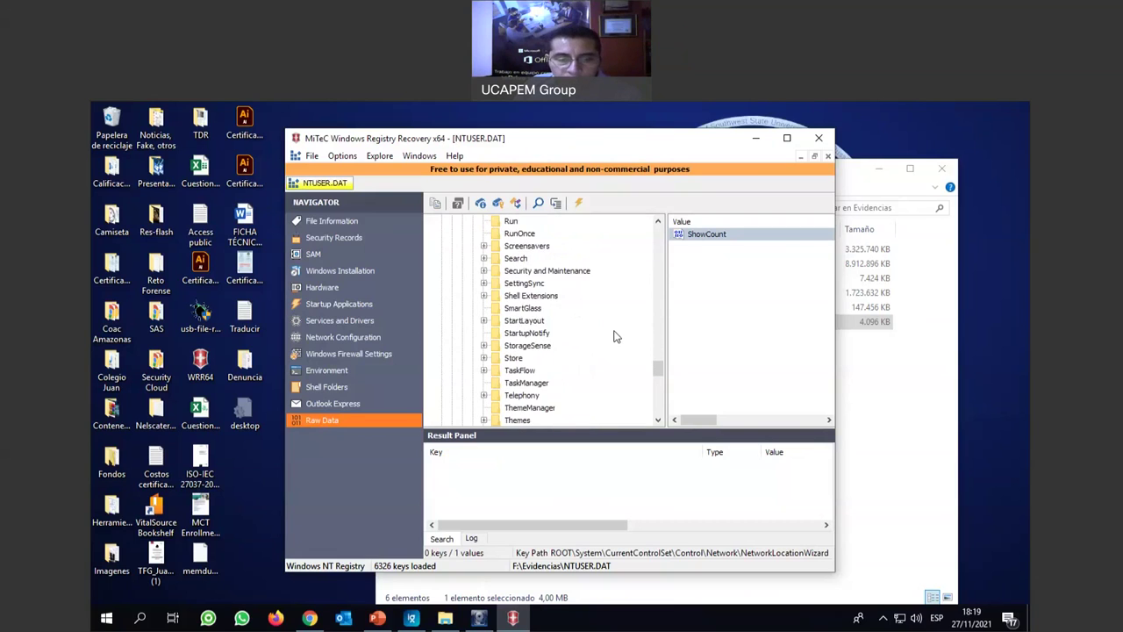
{"action": "scroll", "coordinate": [615, 337], "scroll_direction": "down", "scroll_amount": 2}
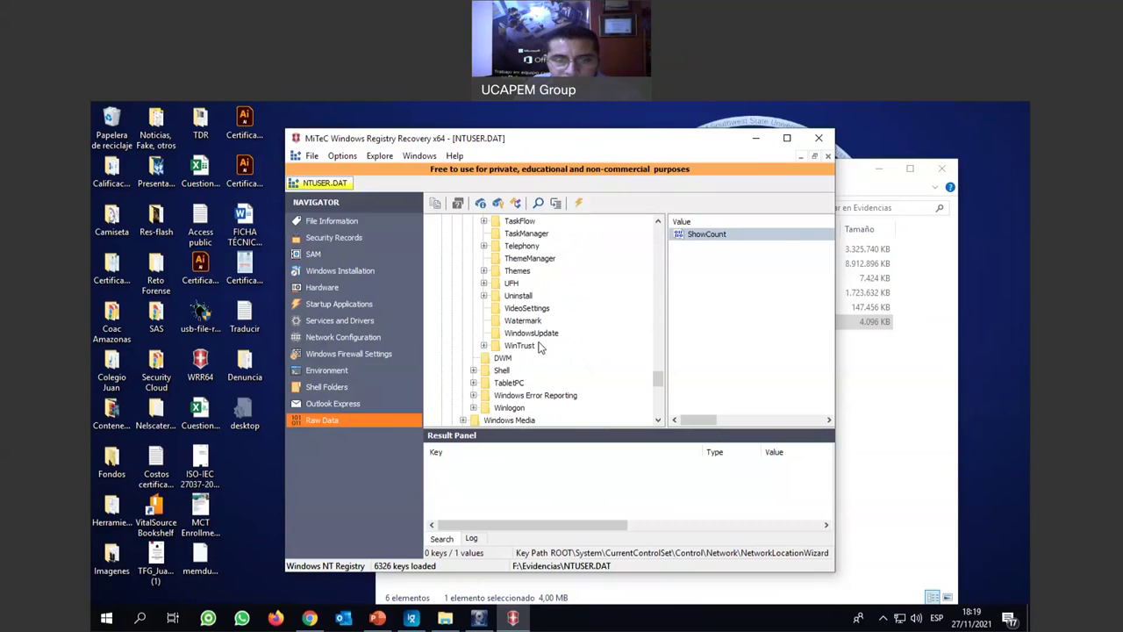
{"action": "scroll", "coordinate": [545, 344], "scroll_direction": "up", "scroll_amount": 2}
{"action": "scroll", "coordinate": [546, 345], "scroll_direction": "up", "scroll_amount": 1}
{"action": "scroll", "coordinate": [546, 345], "scroll_direction": "up", "scroll_amount": 3}
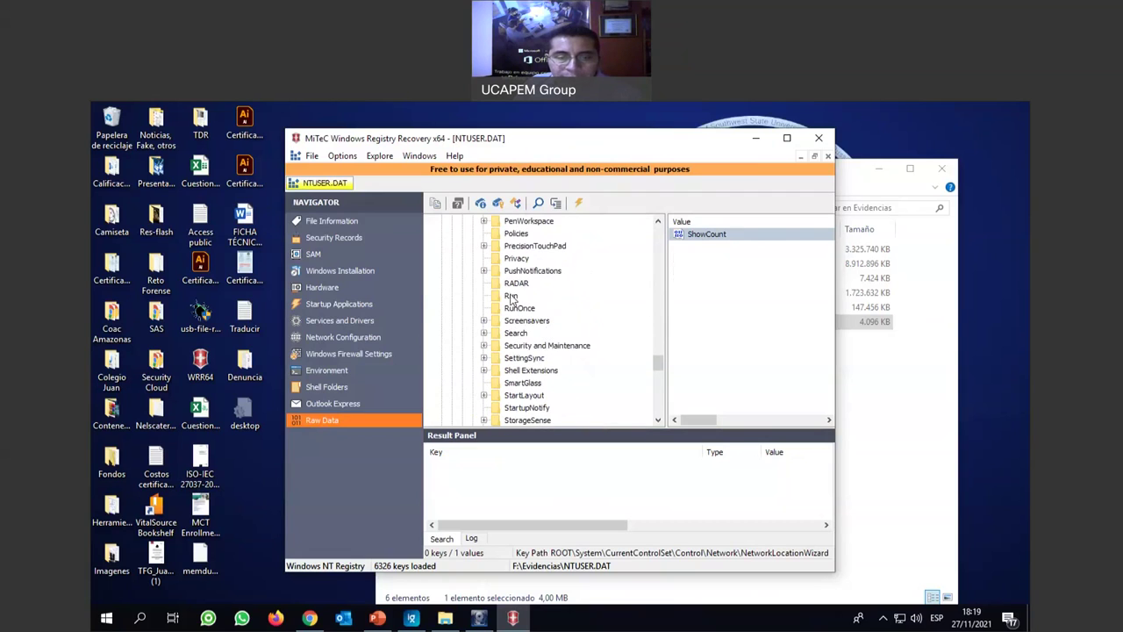
{"action": "left_click", "coordinate": [513, 296]}
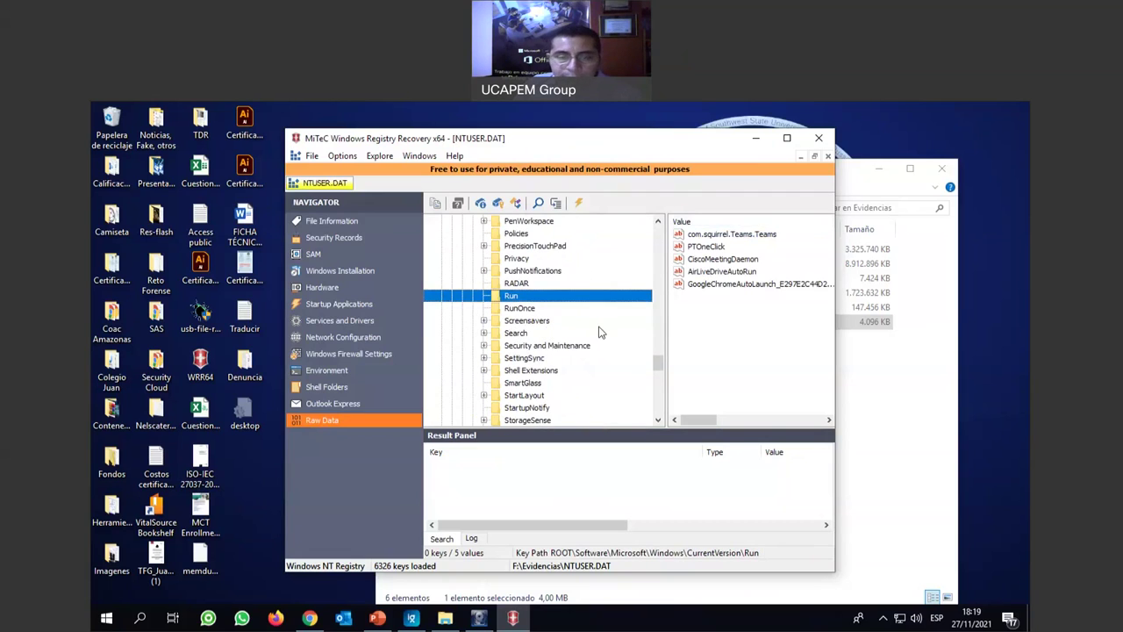
View the FileHistory key and the values stored in its RestoreUI subkey.
{"action": "scroll", "coordinate": [588, 364], "scroll_direction": "up", "scroll_amount": 1}
{"action": "scroll", "coordinate": [588, 364], "scroll_direction": "up", "scroll_amount": 2}
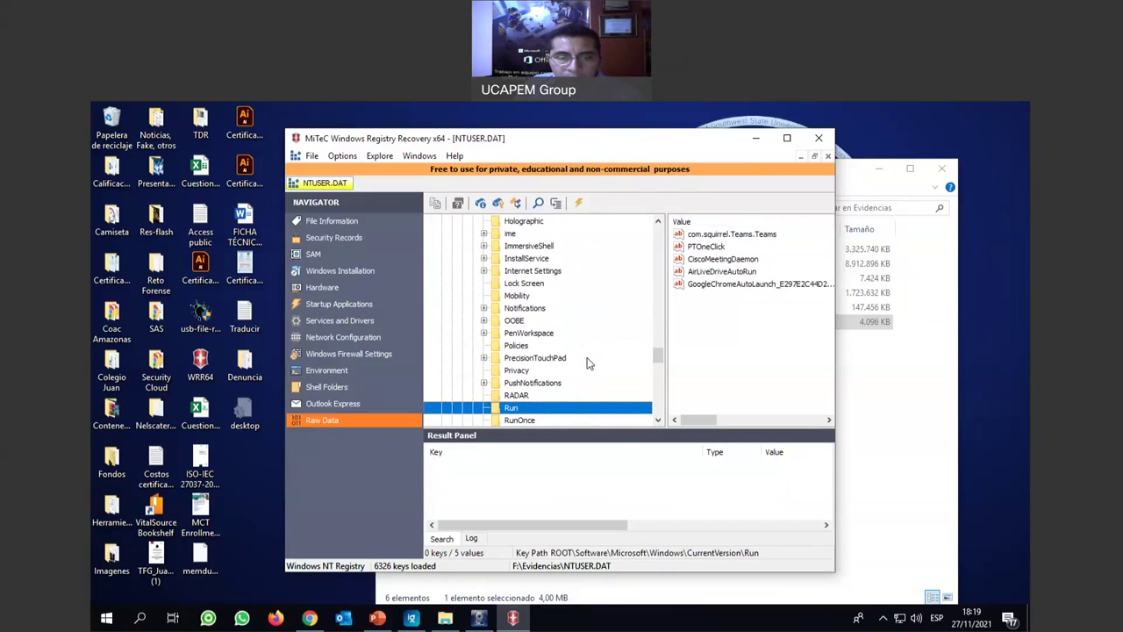
{"action": "scroll", "coordinate": [588, 364], "scroll_direction": "up", "scroll_amount": 2}
{"action": "scroll", "coordinate": [588, 364], "scroll_direction": "up", "scroll_amount": 1}
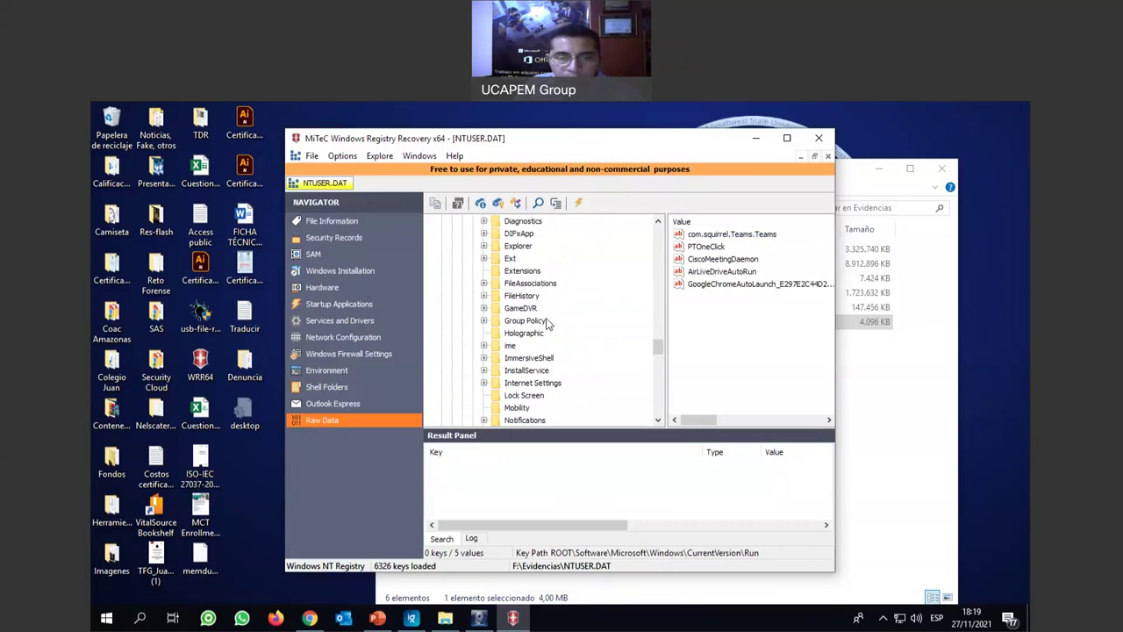
{"action": "left_click", "coordinate": [527, 298]}
{"action": "left_click", "coordinate": [484, 297]}
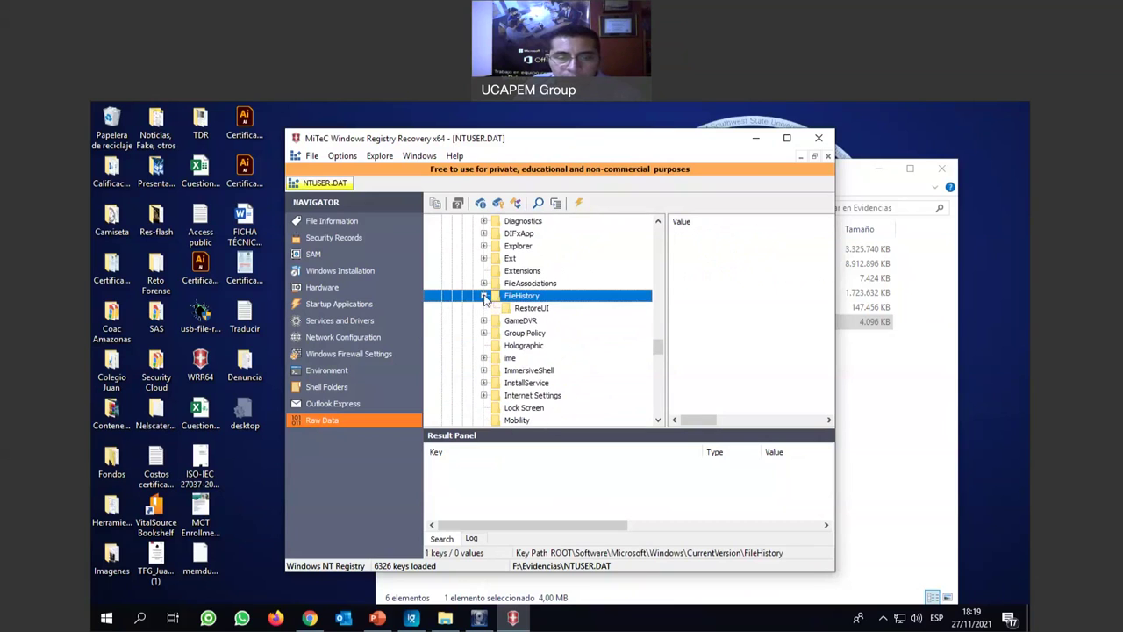
{"action": "left_click", "coordinate": [529, 311]}
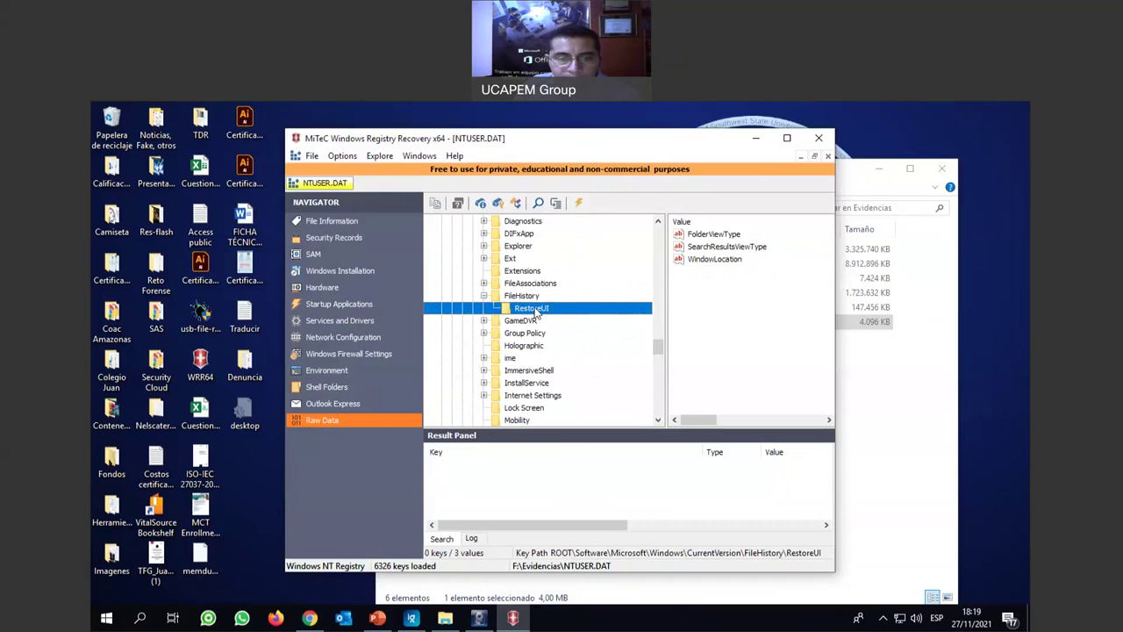
Expand Explorer, select its CIDOpen and Discardable subkeys, then close the registry viewer.
{"action": "left_click", "coordinate": [521, 247]}
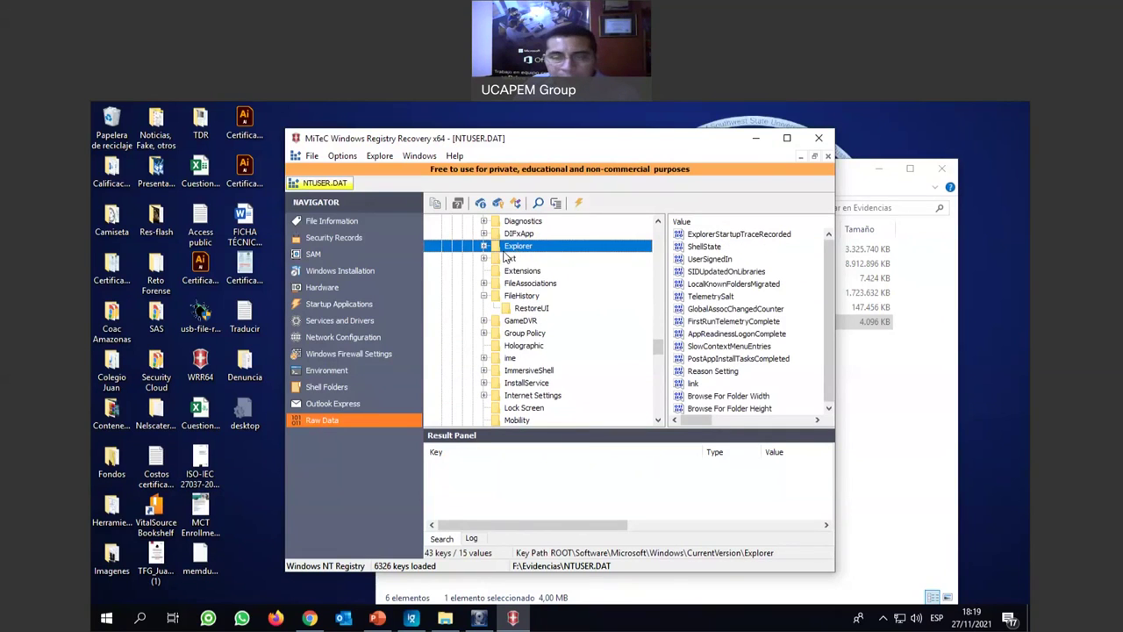
{"action": "left_click", "coordinate": [484, 247]}
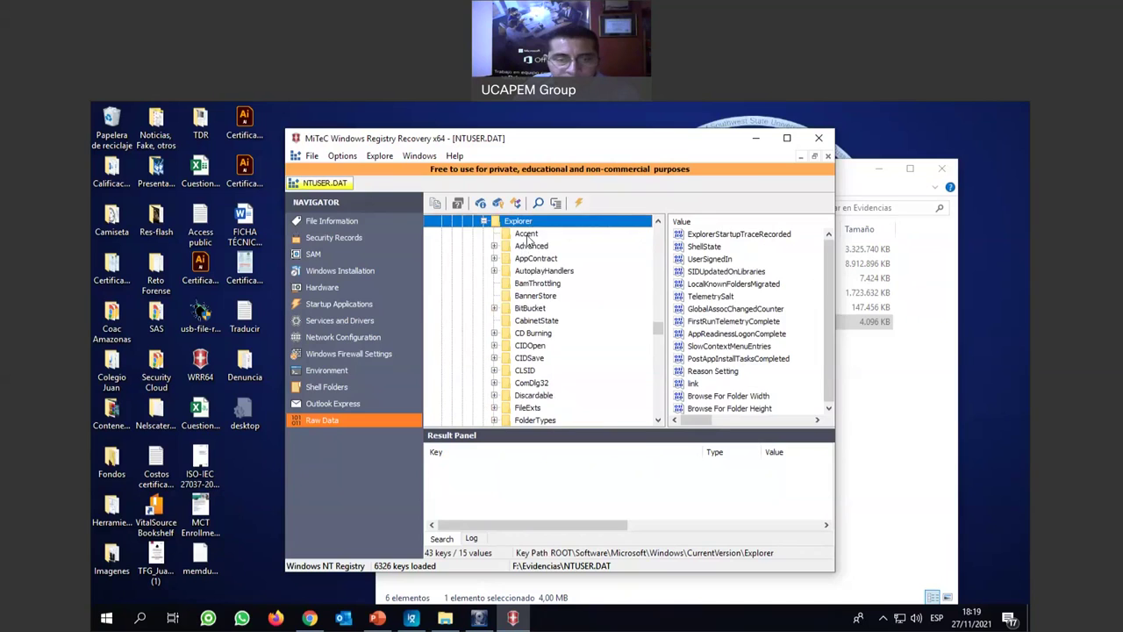
{"action": "left_click", "coordinate": [529, 235]}
{"action": "left_click", "coordinate": [538, 282]}
{"action": "left_click", "coordinate": [538, 308]}
{"action": "left_click", "coordinate": [538, 345]}
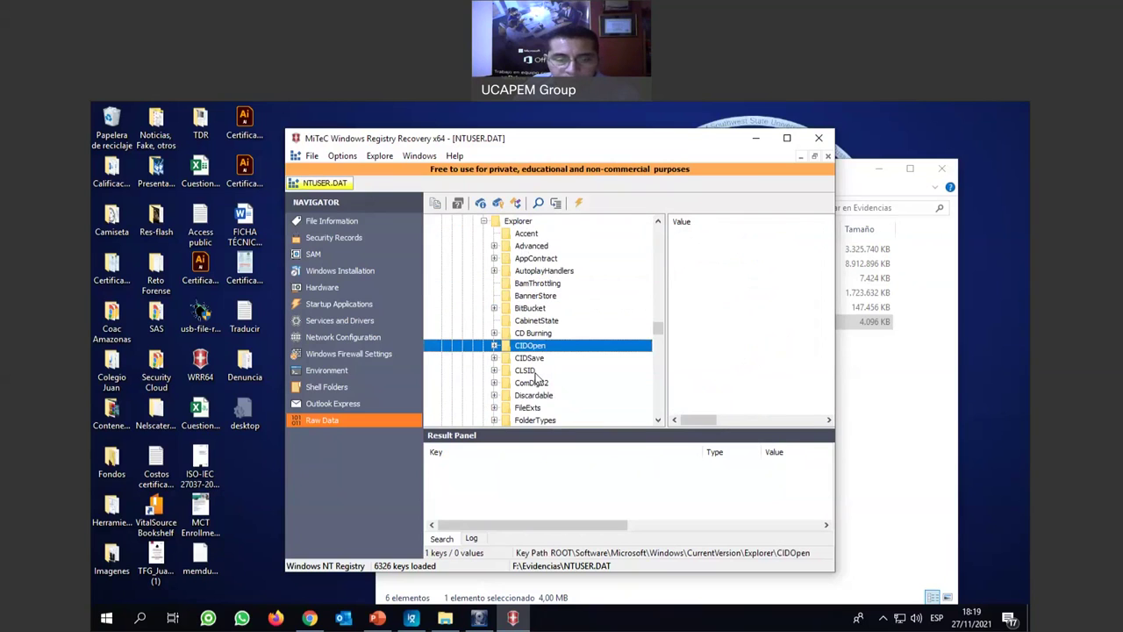
{"action": "left_click", "coordinate": [540, 395]}
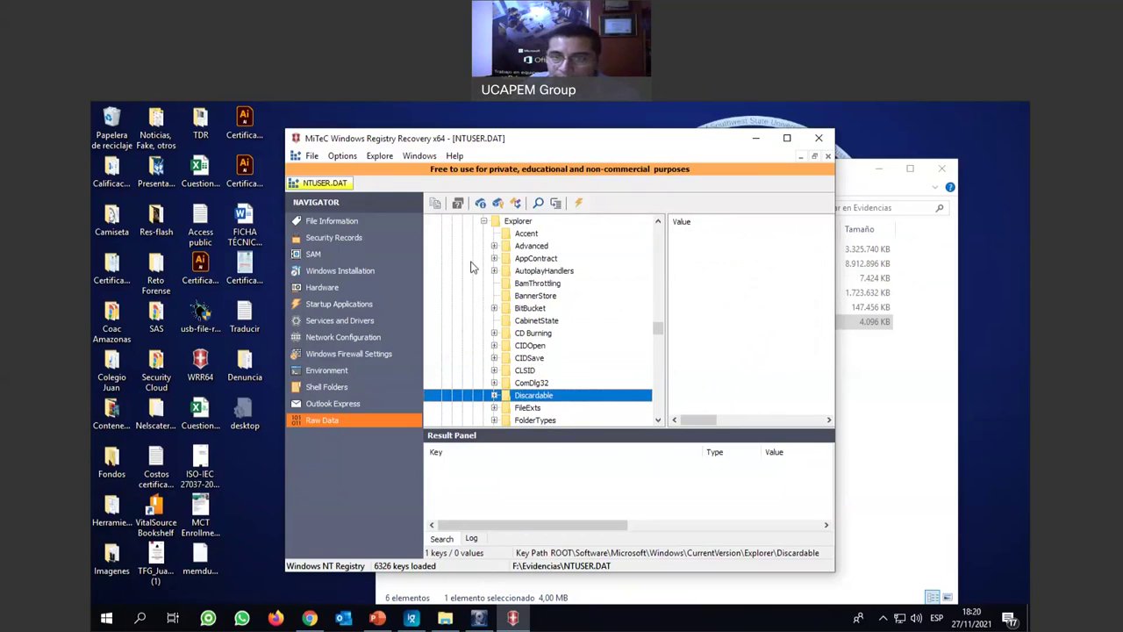
{"action": "left_click", "coordinate": [823, 139]}
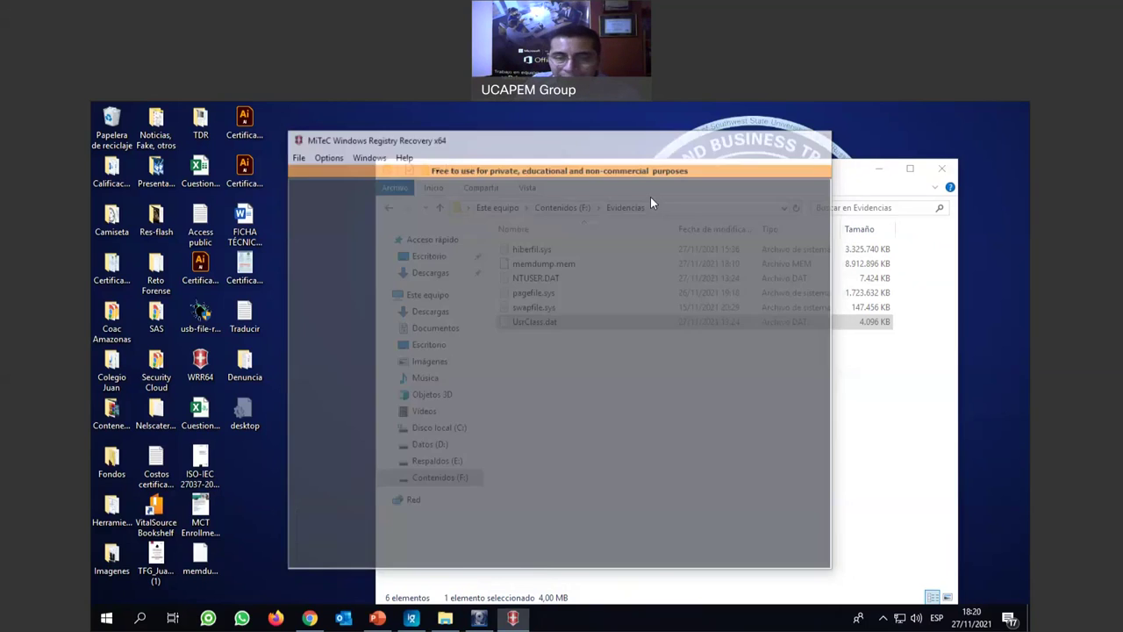
In Evidencias, select NTUSER.DAT, then UsrClass.dat, and finally memdump.mem.
{"action": "left_click", "coordinate": [531, 278]}
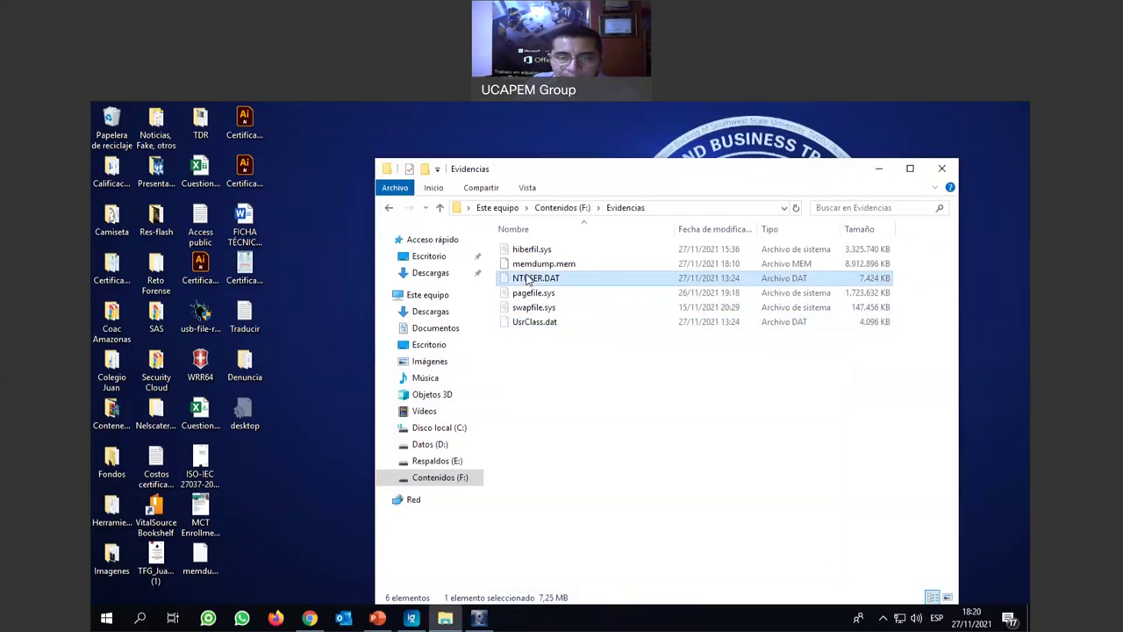
{"action": "left_click", "coordinate": [558, 325]}
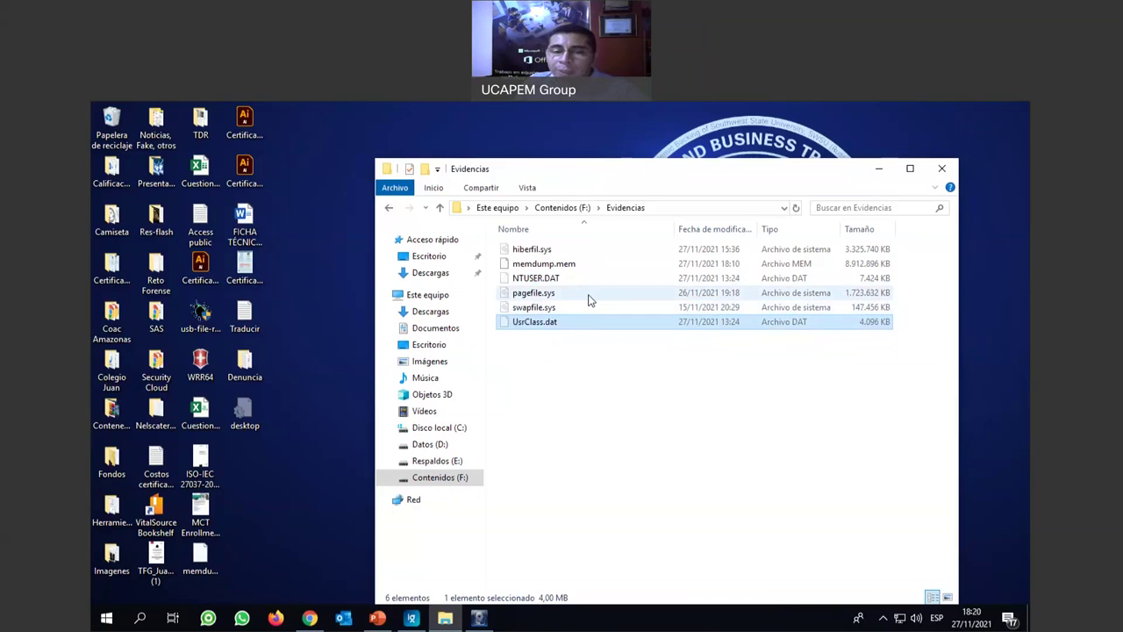
{"action": "left_click", "coordinate": [523, 265]}
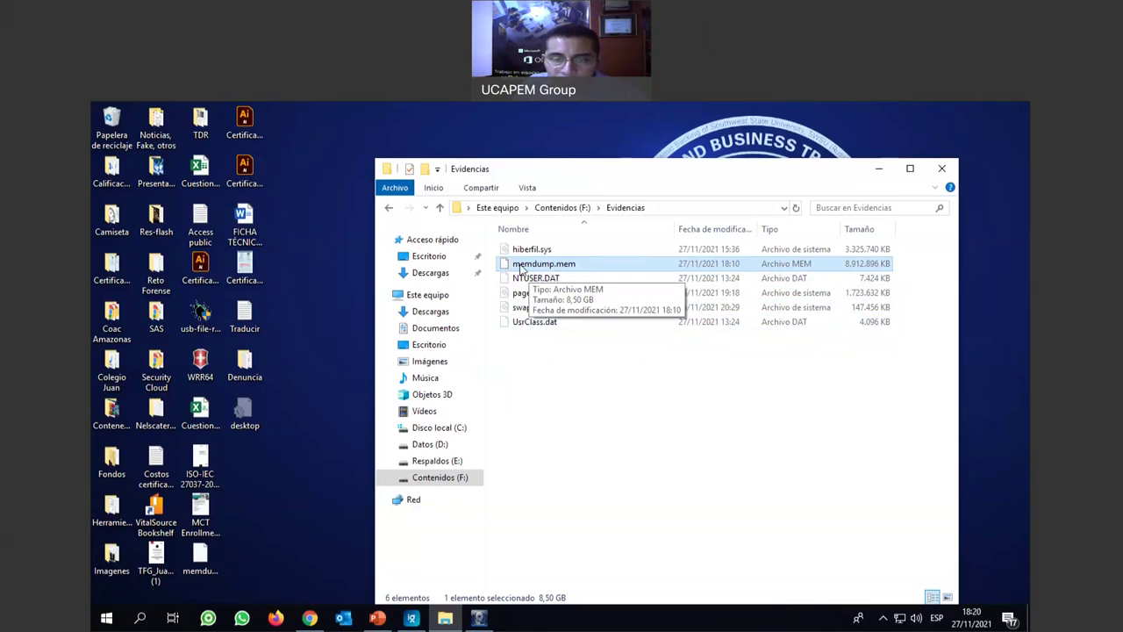
Show memdump.mem's raw hex in FTK Imager with an enlarged hex pane and a maximized window.
{"action": "left_click", "coordinate": [478, 619]}
{"action": "left_click", "coordinate": [507, 249]}
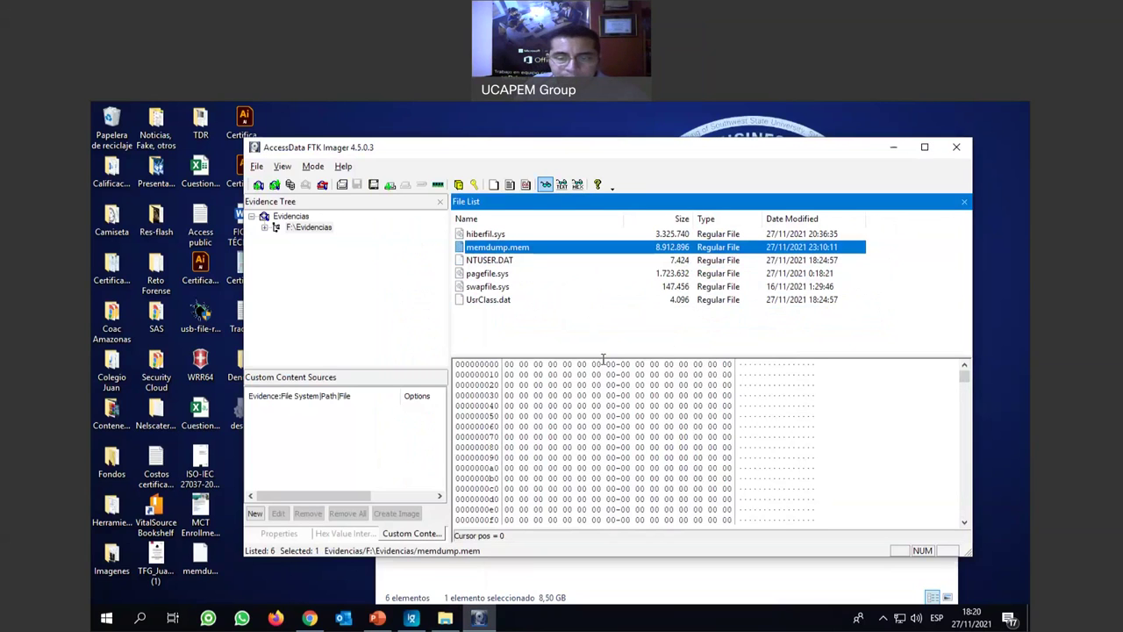
{"action": "left_click", "coordinate": [604, 363]}
{"action": "left_click_drag", "start_coordinate": [615, 332], "coordinate": [615, 298]}
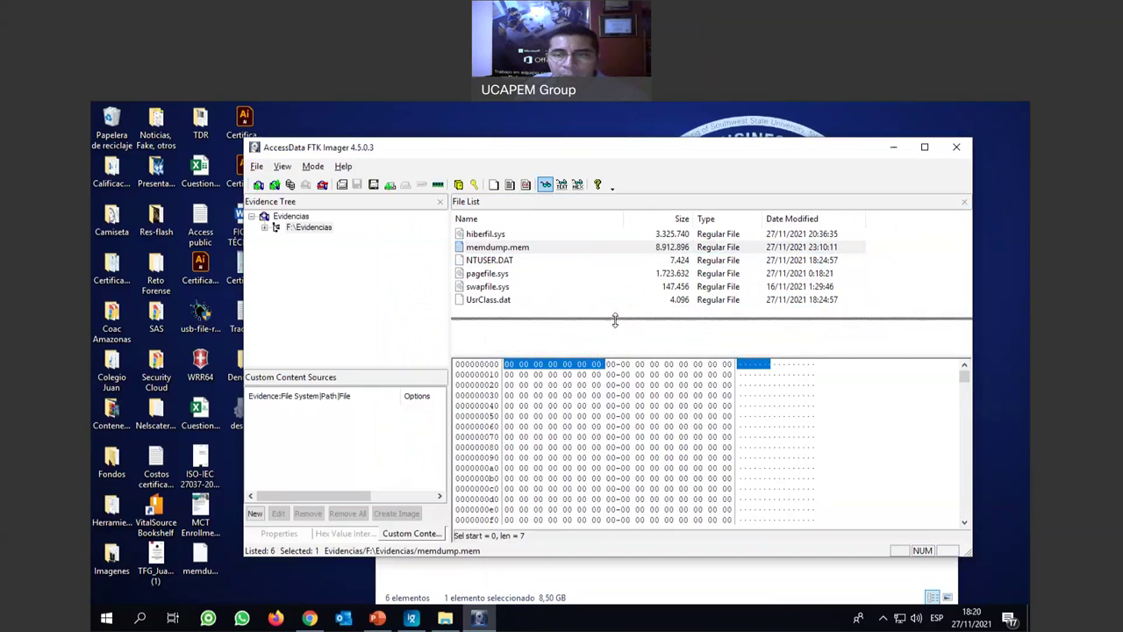
{"action": "left_click_drag", "start_coordinate": [752, 156], "coordinate": [704, 147]}
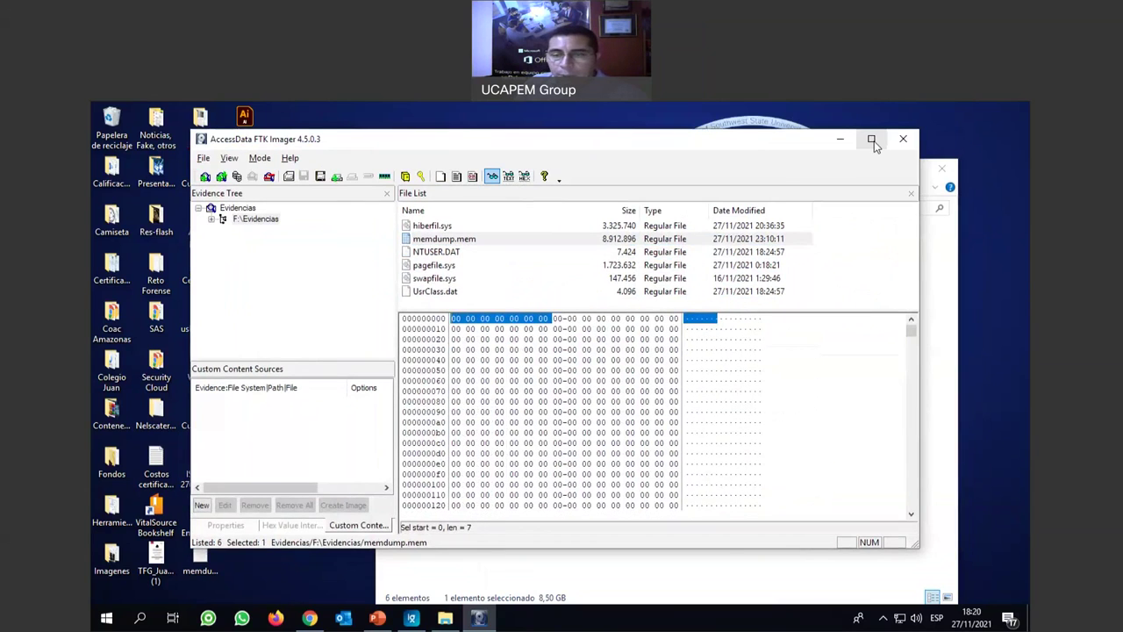
{"action": "left_click", "coordinate": [876, 139]}
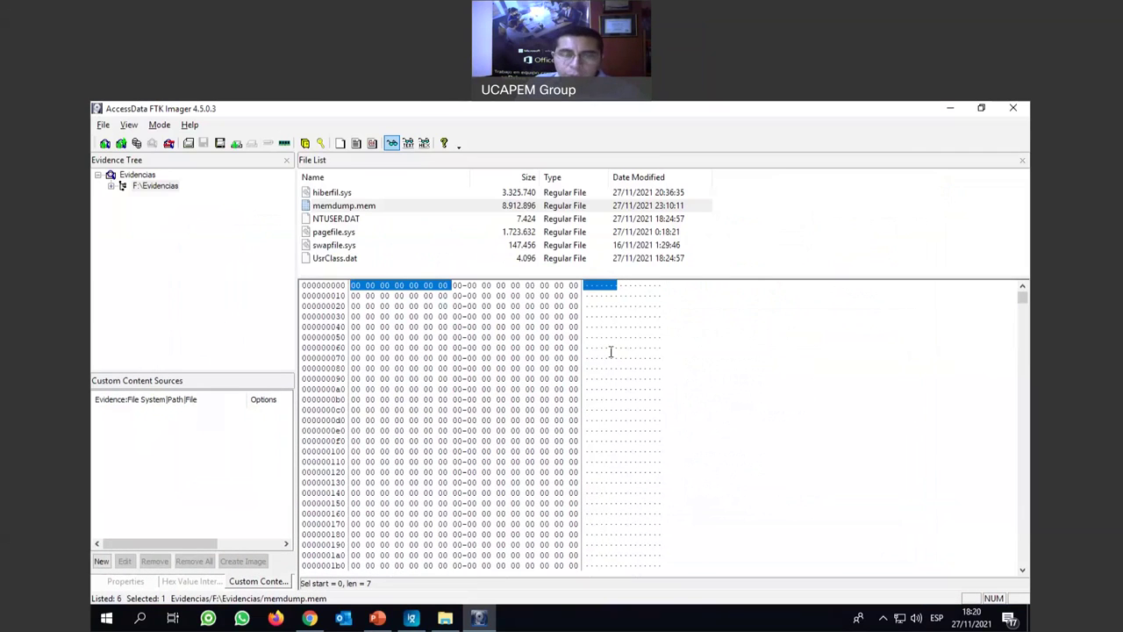
Run a Text search for 'whatsapp' in memdump.mem, landing on the AppData\Roaming\WhatsApp path near offset 355150.
{"action": "right_click", "coordinate": [611, 347]}
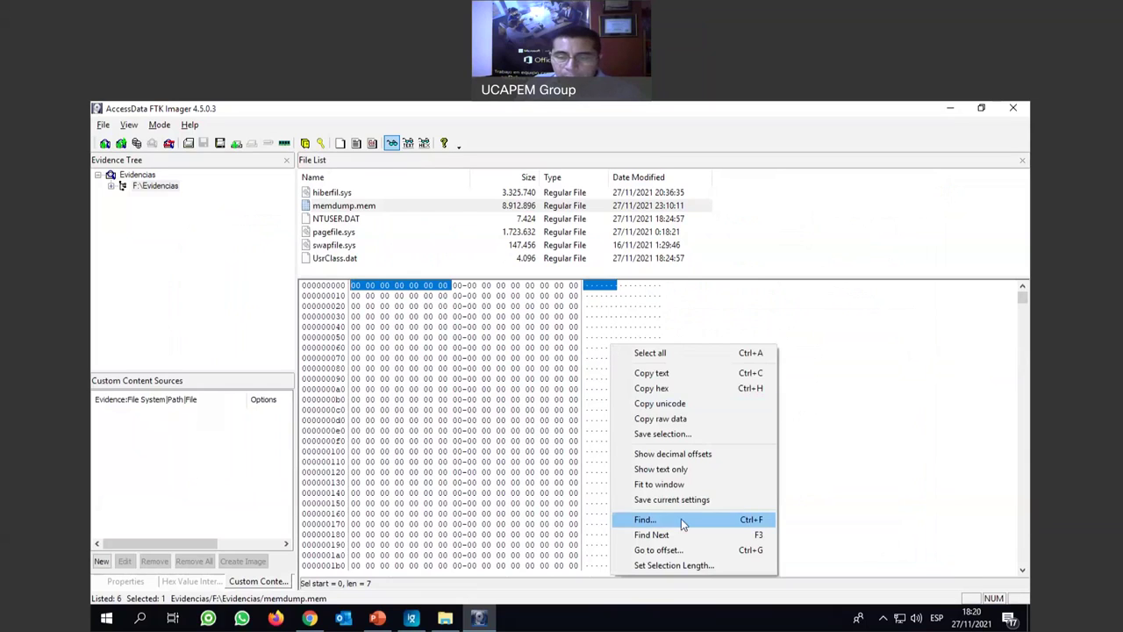
{"action": "left_click", "coordinate": [678, 520]}
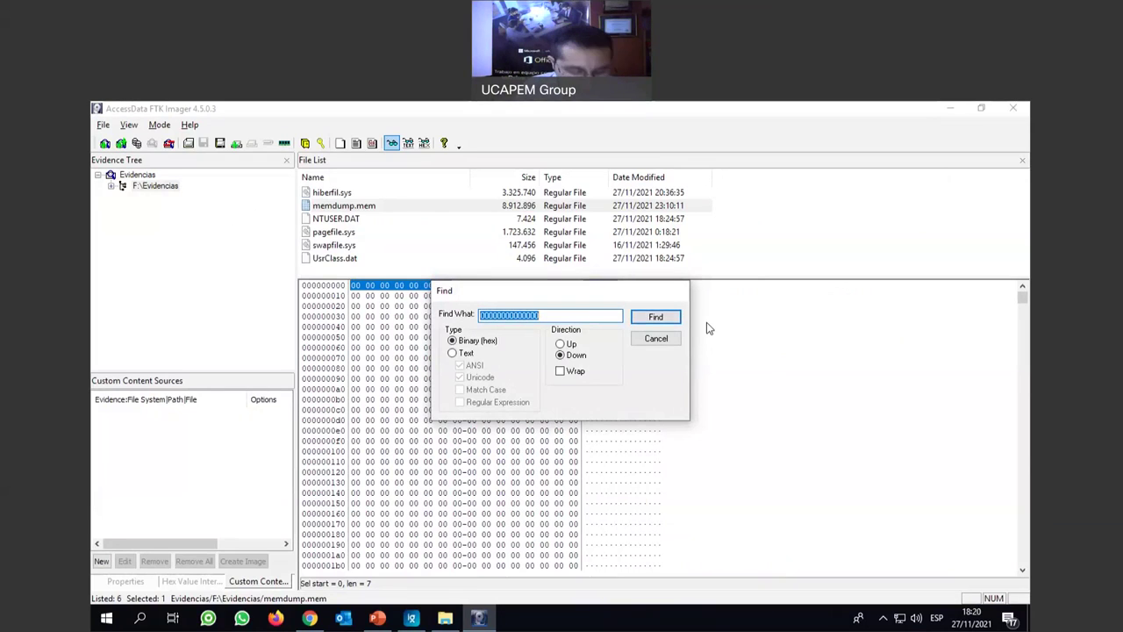
{"action": "type", "text": "aa"}
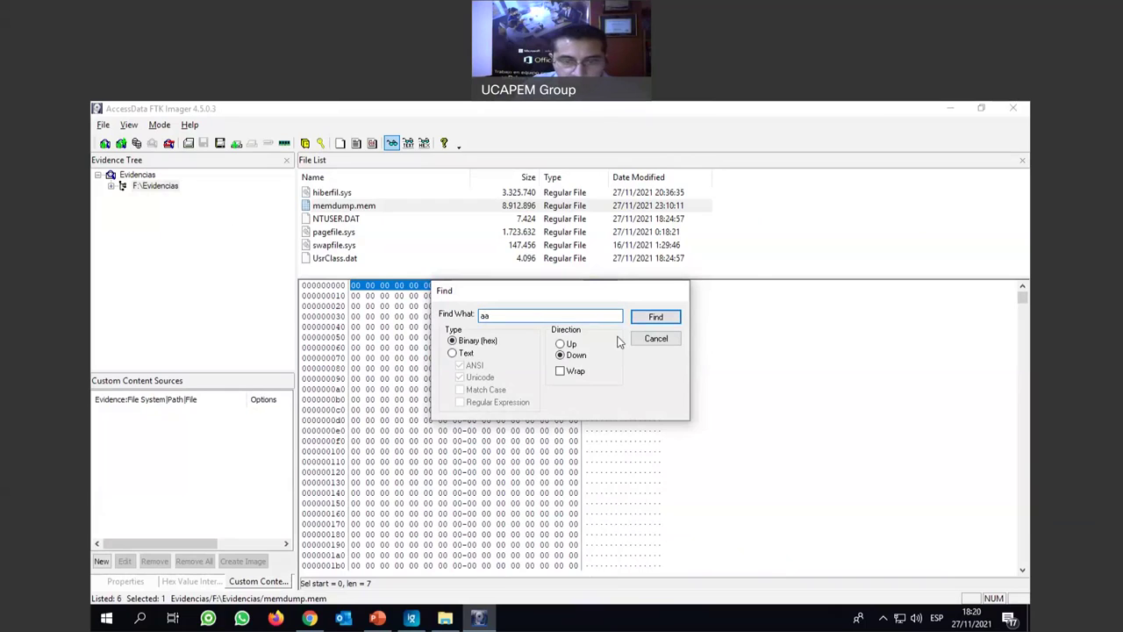
{"action": "double_click", "coordinate": [485, 315]}
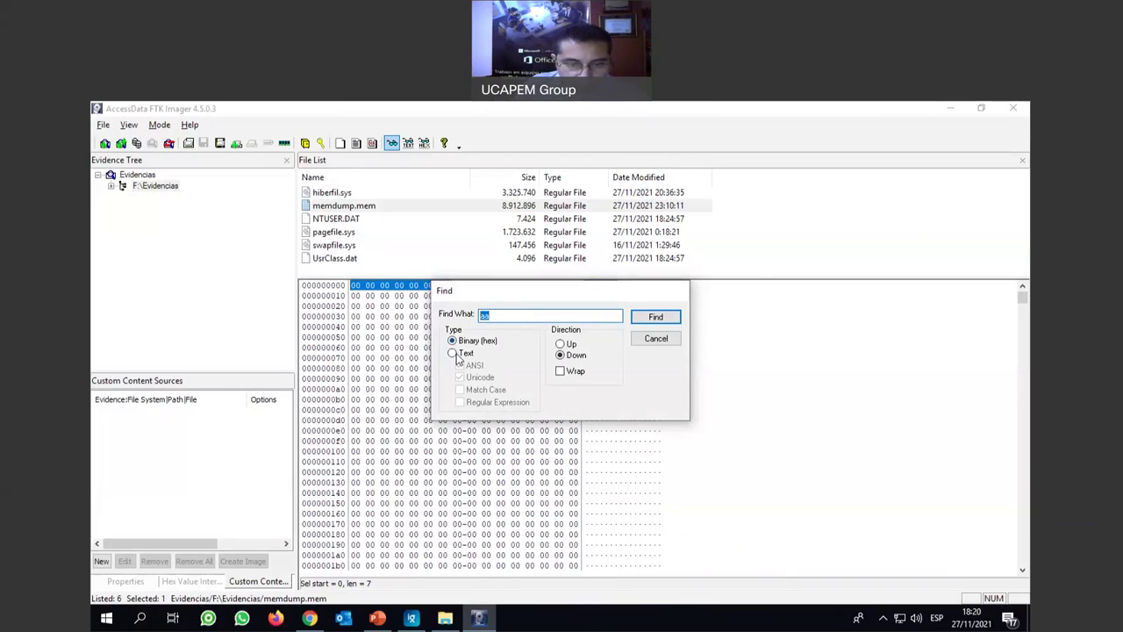
{"action": "left_click", "coordinate": [454, 353]}
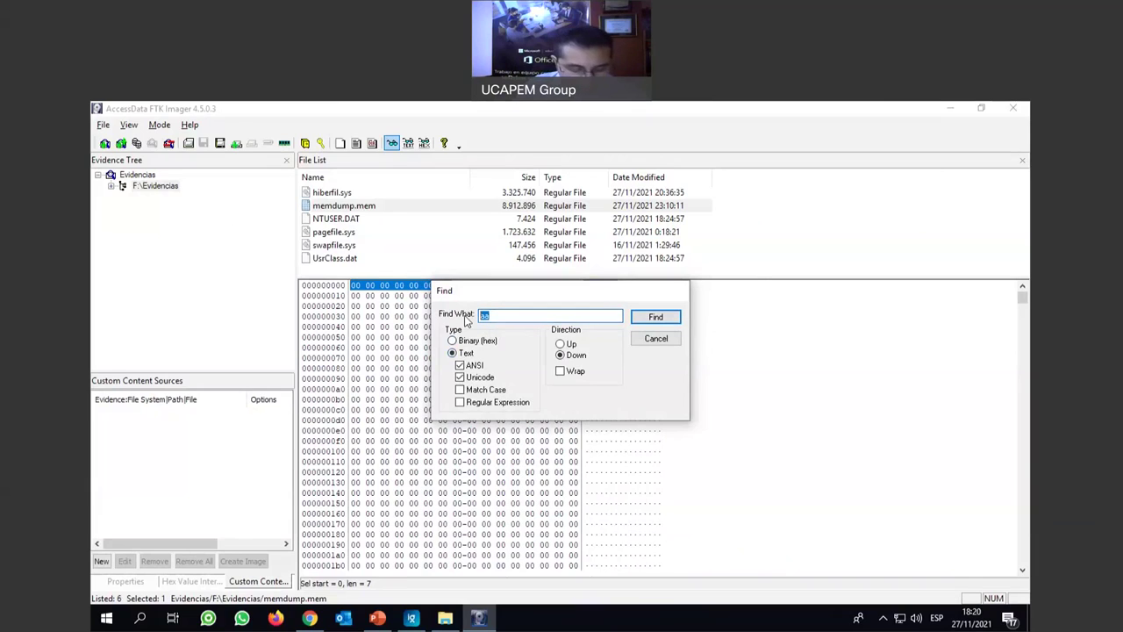
{"action": "type", "text": "whatsapp"}
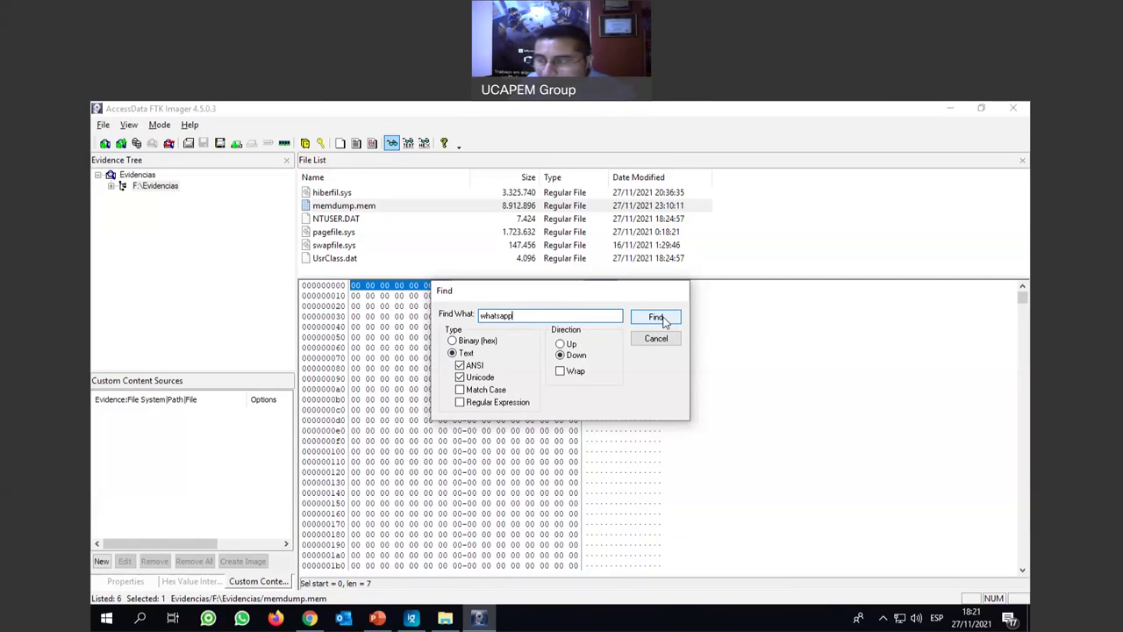
{"action": "left_click", "coordinate": [664, 322]}
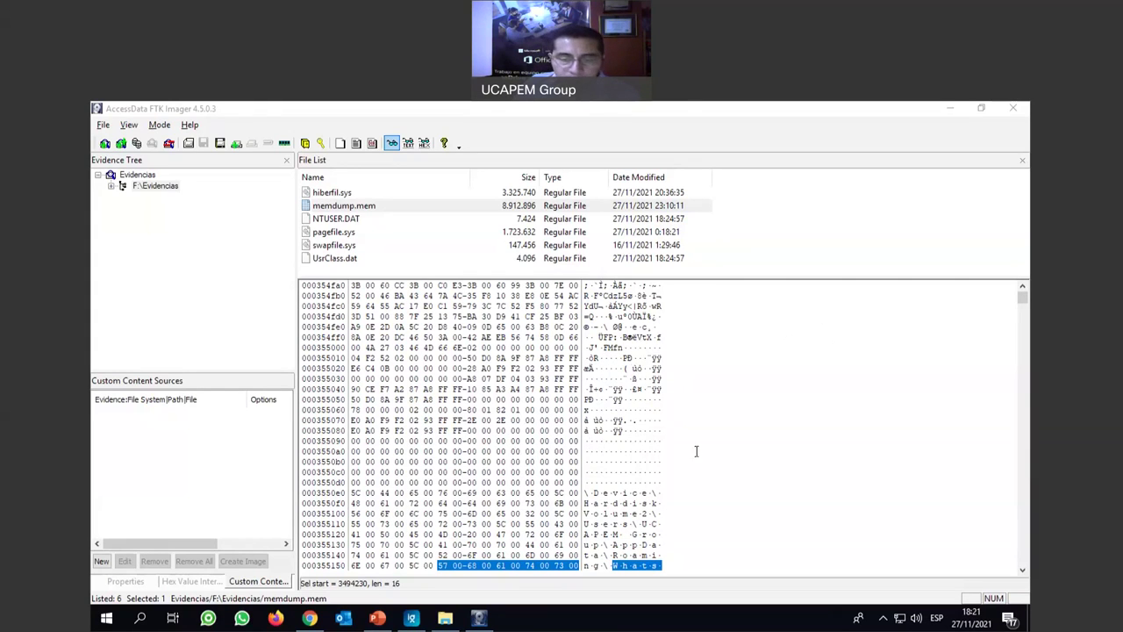
Select the AppData WhatsApp path bytes and jump to the next match.
{"action": "scroll", "coordinate": [700, 454], "scroll_direction": "down", "scroll_amount": 1}
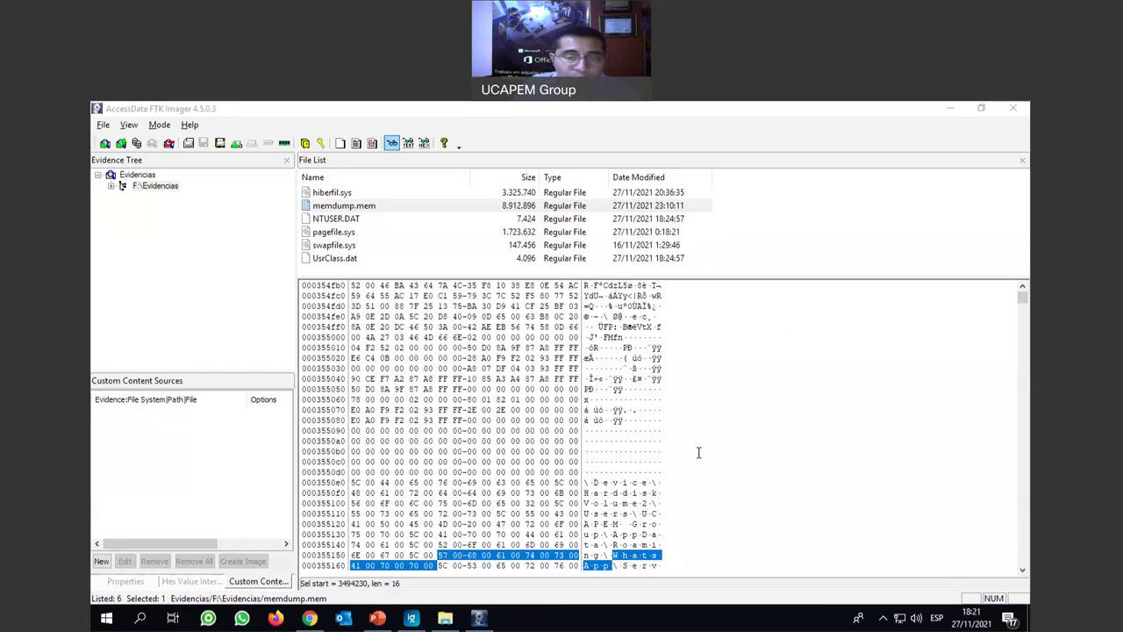
{"action": "scroll", "coordinate": [698, 451], "scroll_direction": "down", "scroll_amount": 5}
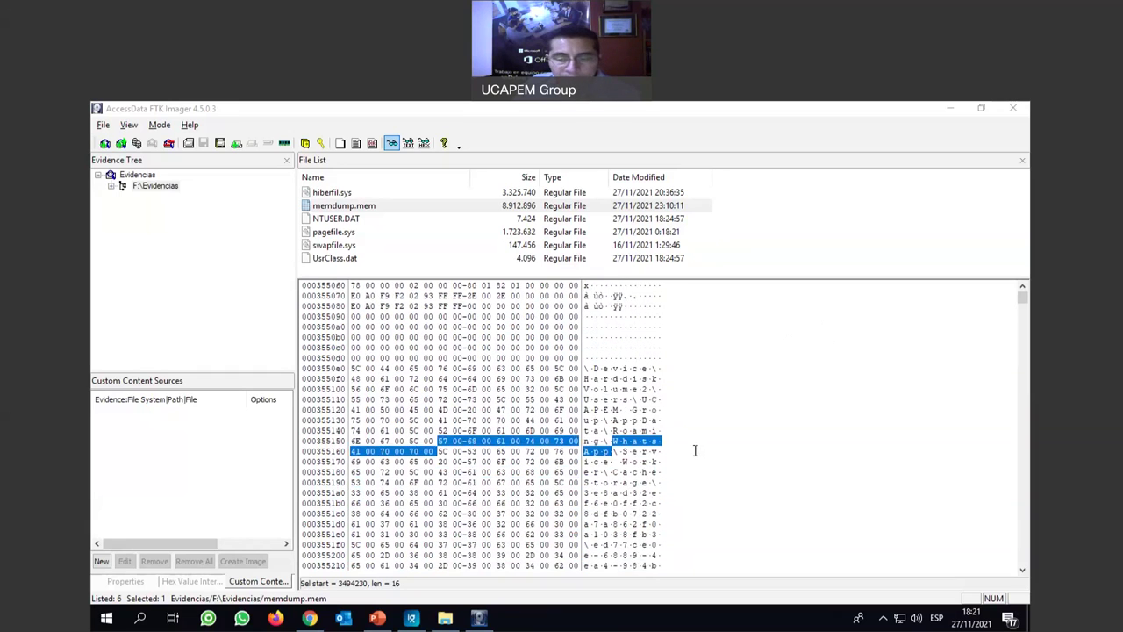
{"action": "mouse_move", "coordinate": [612, 378]}
{"action": "left_mouse_down"}
{"action": "mouse_move", "coordinate": [658, 399]}
{"action": "mouse_move", "coordinate": [610, 410]}
{"action": "mouse_move", "coordinate": [613, 400]}
{"action": "left_mouse_up"}
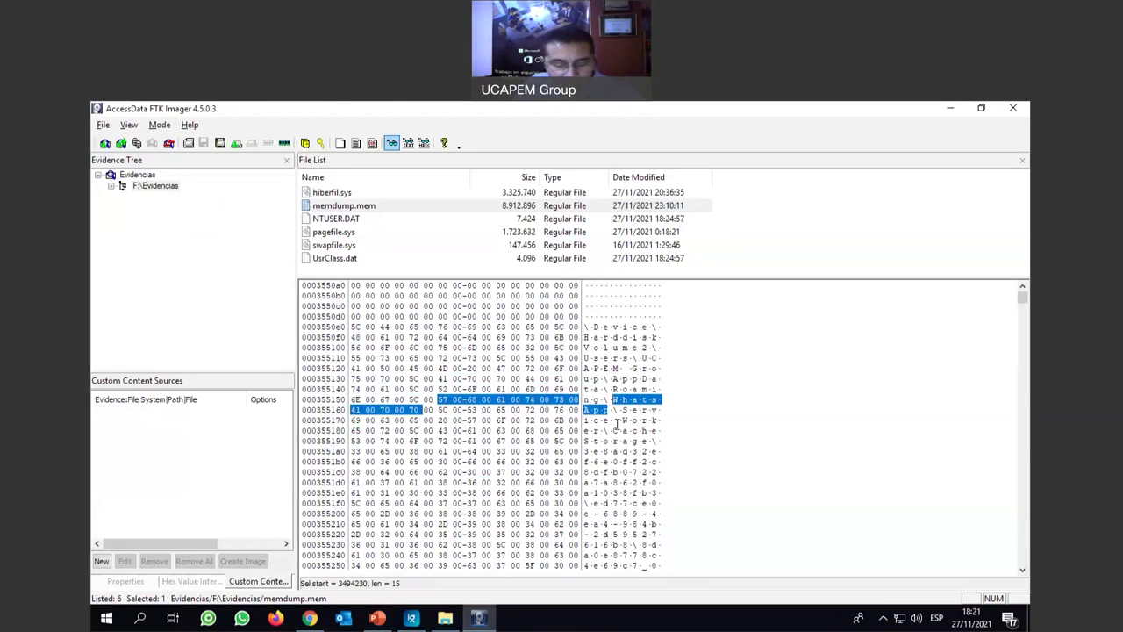
{"action": "key", "text": "F3"}
{"action": "scroll", "coordinate": [618, 424], "scroll_direction": "down", "scroll_amount": 9}
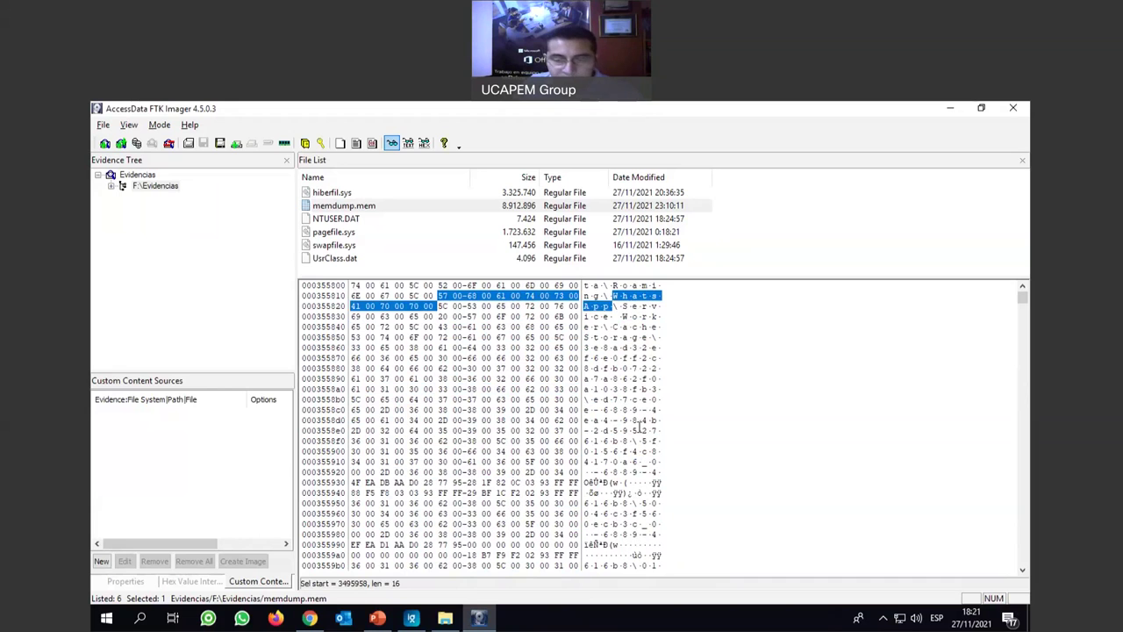
{"action": "key", "text": "F3"}
{"action": "key", "text": "F3"}
{"action": "key", "text": "F3"}
{"action": "key", "text": "F3"}
{"action": "key", "text": "F3"}
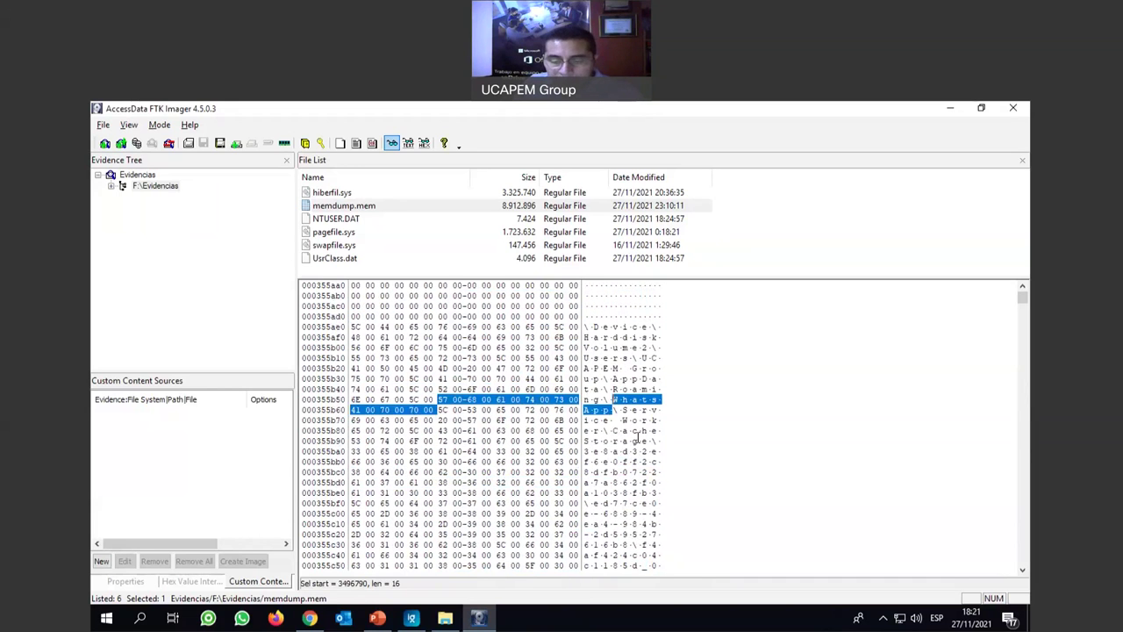
{"action": "key", "text": "F3"}
{"action": "scroll", "coordinate": [638, 436], "scroll_direction": "down", "scroll_amount": 6}
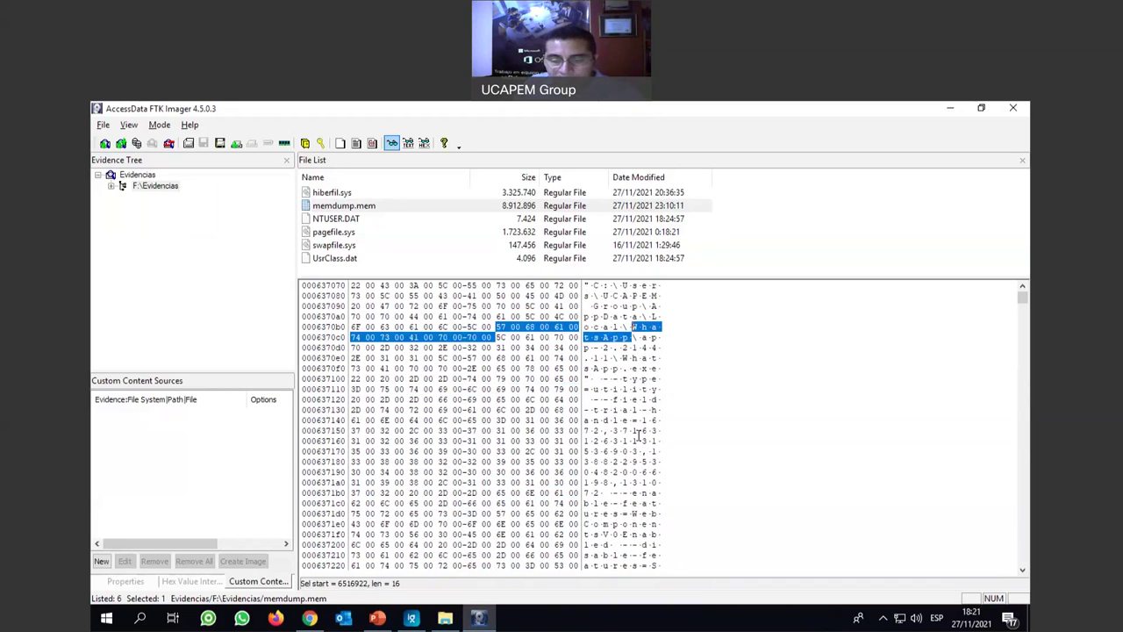
{"action": "key", "text": "F3"}
{"action": "scroll", "coordinate": [638, 439], "scroll_direction": "down", "scroll_amount": 3}
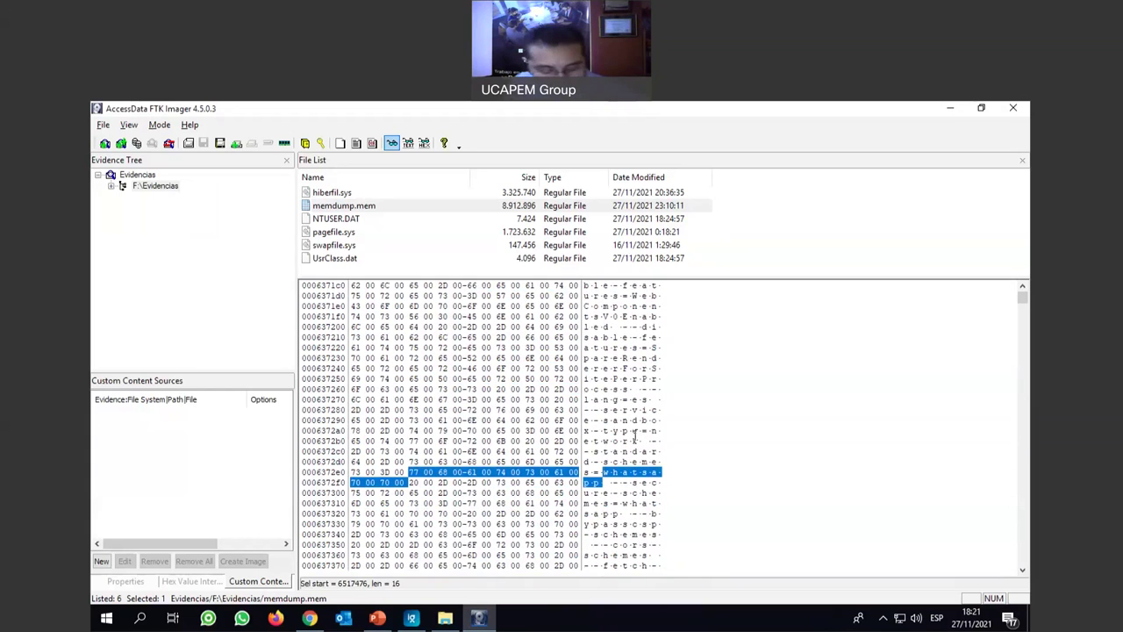
{"action": "key", "text": "F3"}
{"action": "scroll", "coordinate": [640, 430], "scroll_direction": "down", "scroll_amount": 2}
{"action": "scroll", "coordinate": [650, 424], "scroll_direction": "down", "scroll_amount": 1}
{"action": "key", "text": "F3"}
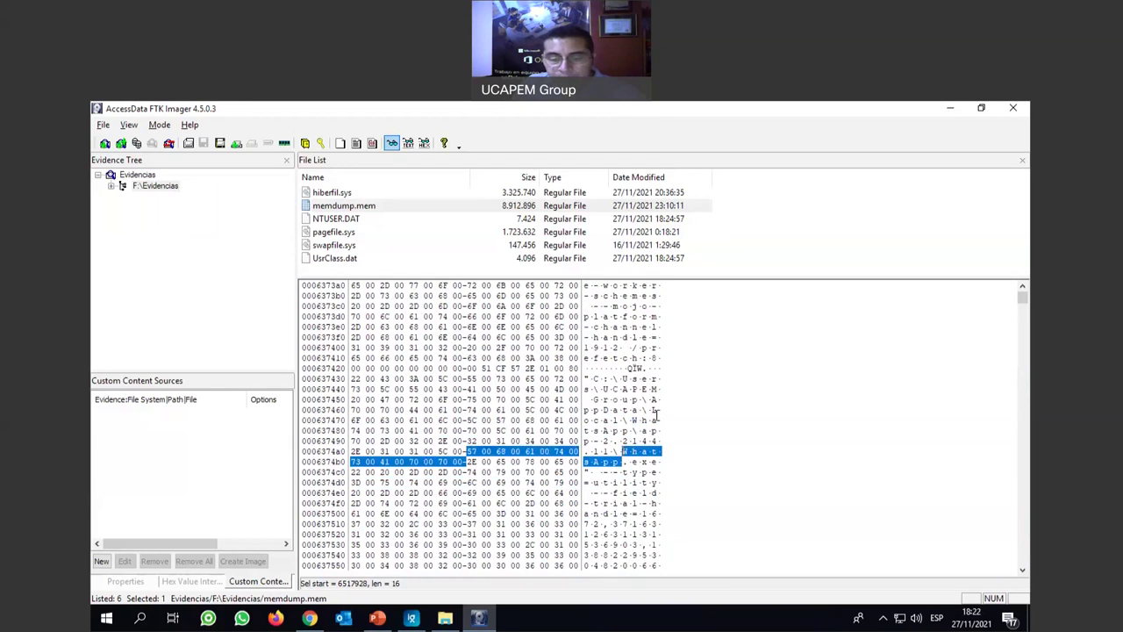
{"action": "key", "text": "F3"}
{"action": "scroll", "coordinate": [654, 414], "scroll_direction": "down", "scroll_amount": 1}
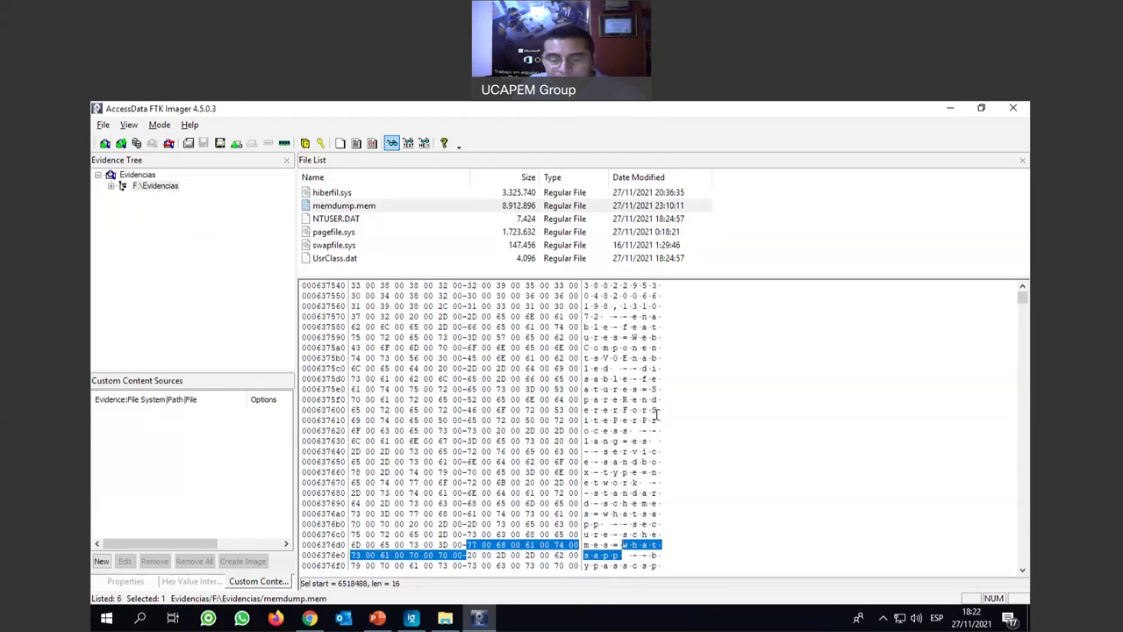
{"action": "key", "text": "F3"}
{"action": "key", "text": "F3"}
{"action": "key", "text": "F3"}
{"action": "key", "text": "F3"}
{"action": "key", "text": "F3"}
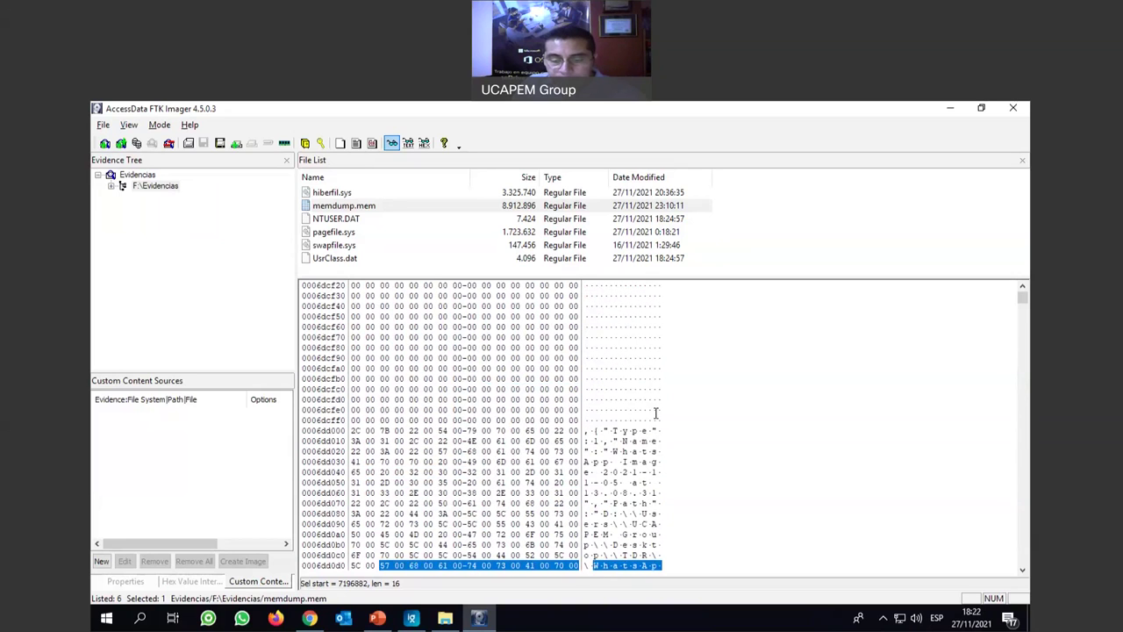
{"action": "key", "text": "F3"}
{"action": "key", "text": "F3"}
{"action": "key", "text": "F3"}
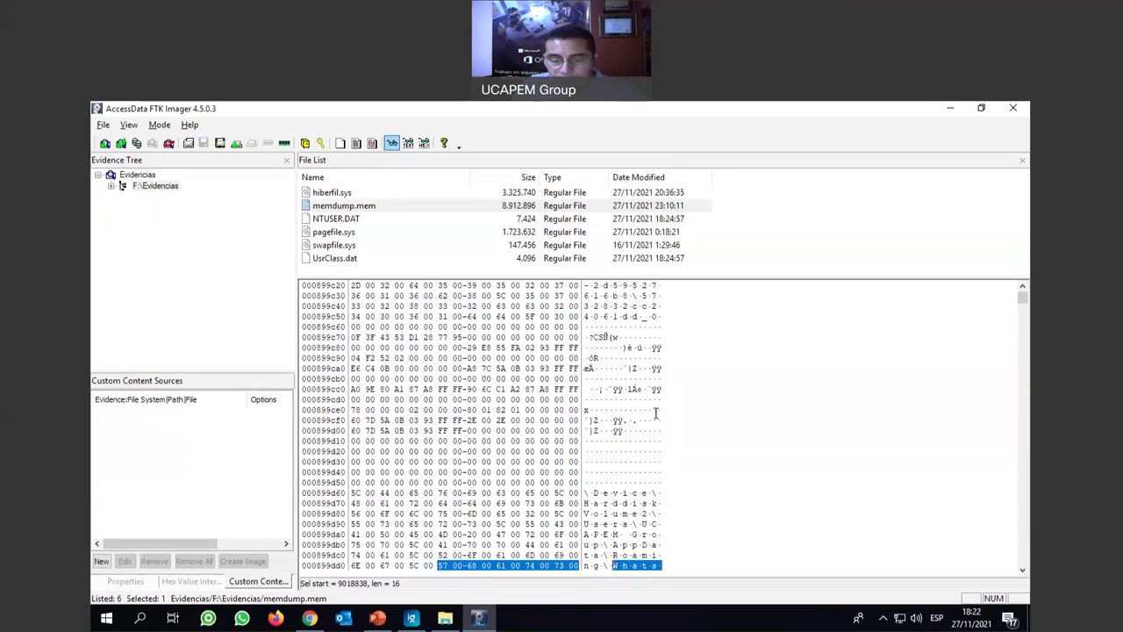
{"action": "key", "text": "F3"}
{"action": "key", "text": "F3"}
{"action": "key", "text": "F3"}
{"action": "key", "text": "F3"}
{"action": "key", "text": "F3"}
{"action": "key", "text": "F3"}
{"action": "key", "text": "F3"}
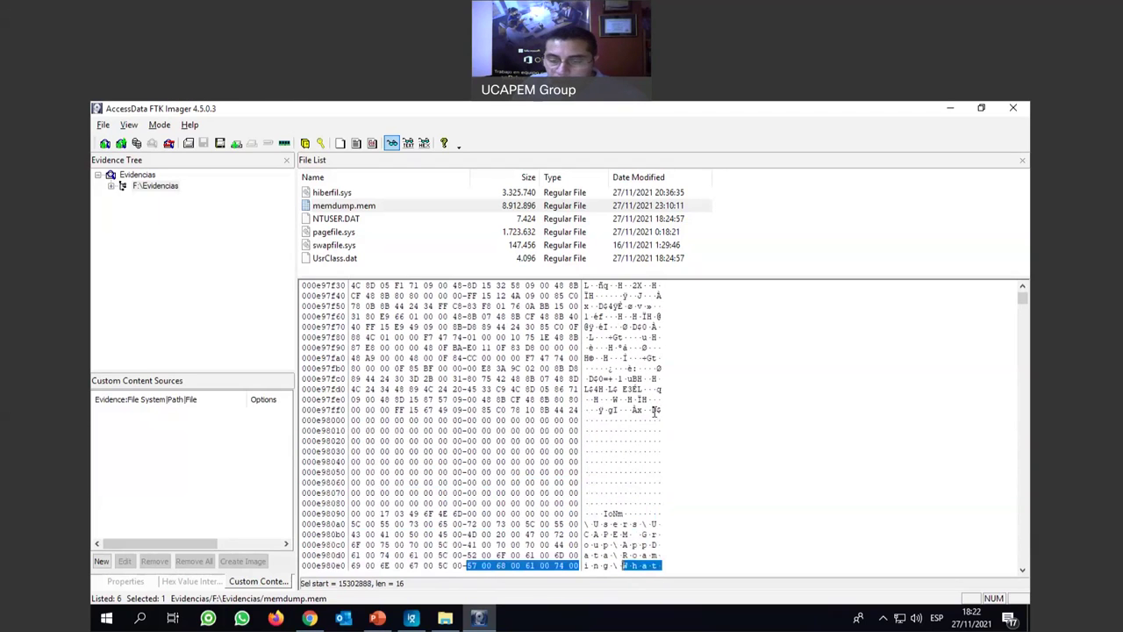
{"action": "key", "text": "F3"}
{"action": "key", "text": "F3"}
{"action": "key", "text": "F3"}
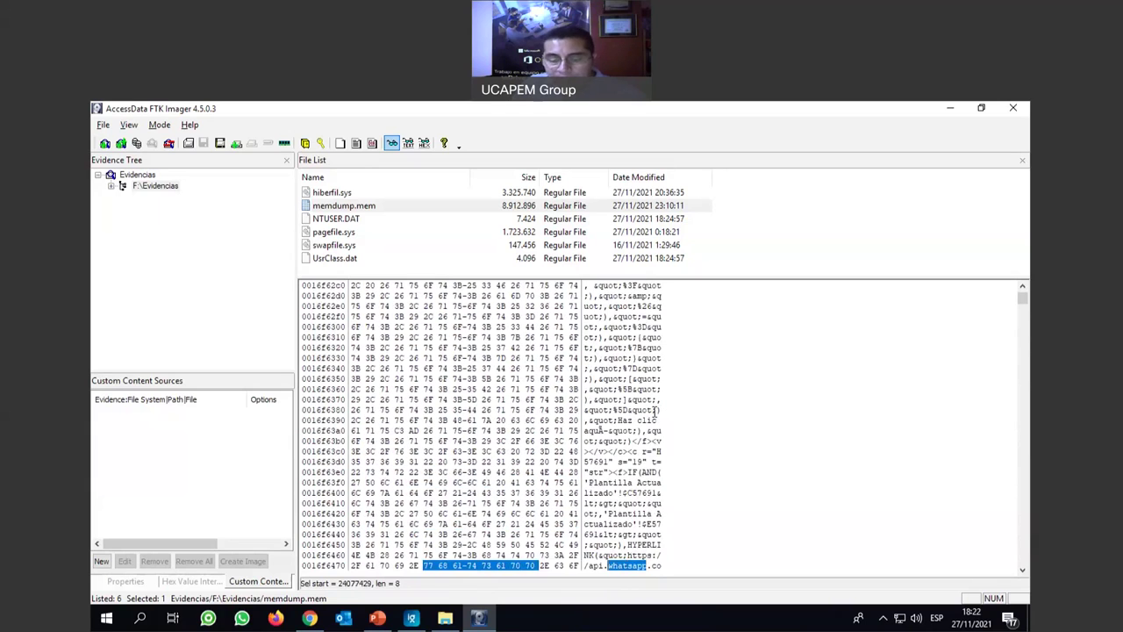
Highlight the https link text and the phone parameter of the api.whatsapp.com URL.
{"action": "scroll", "coordinate": [654, 410], "scroll_direction": "down", "scroll_amount": 3}
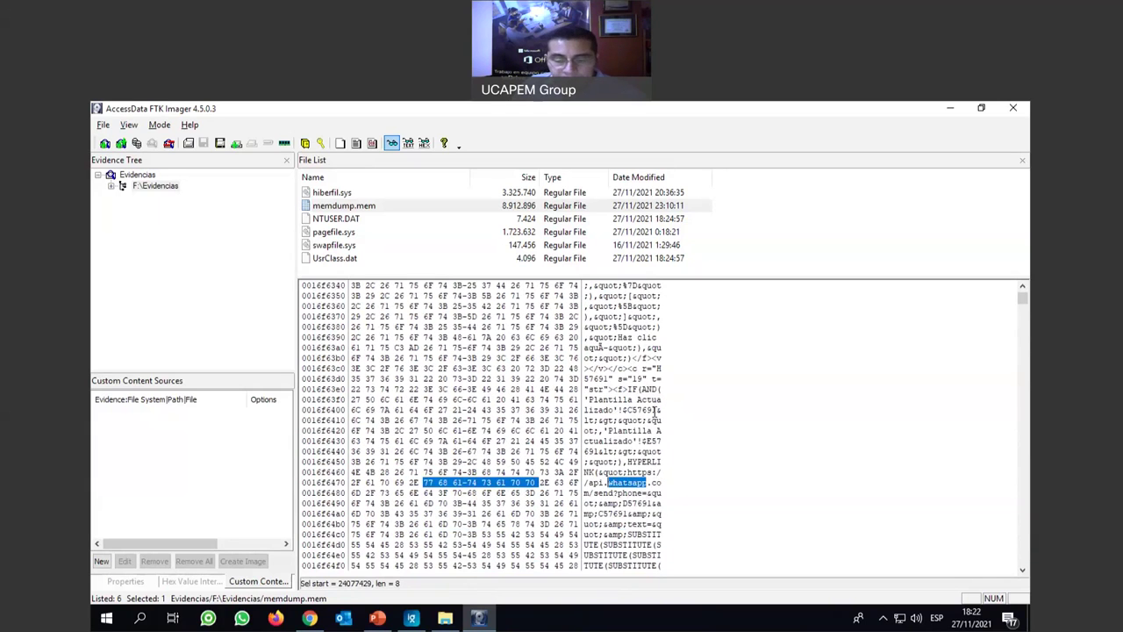
{"action": "scroll", "coordinate": [655, 409], "scroll_direction": "down", "scroll_amount": 1}
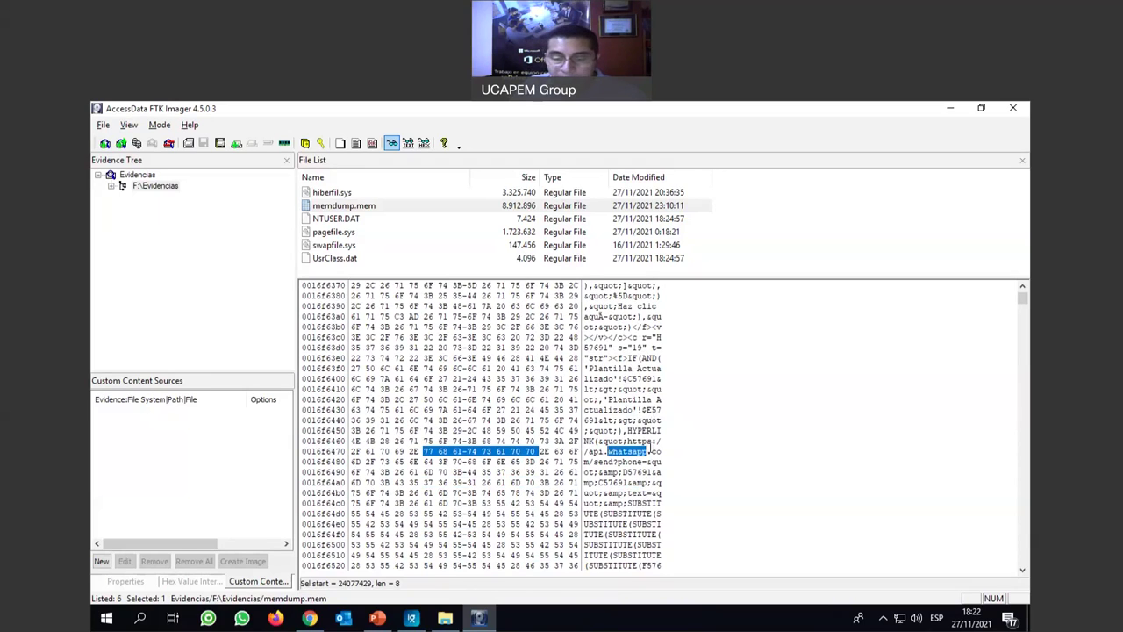
{"action": "left_click", "coordinate": [647, 451]}
{"action": "left_click_drag", "start_coordinate": [629, 442], "coordinate": [654, 462]}
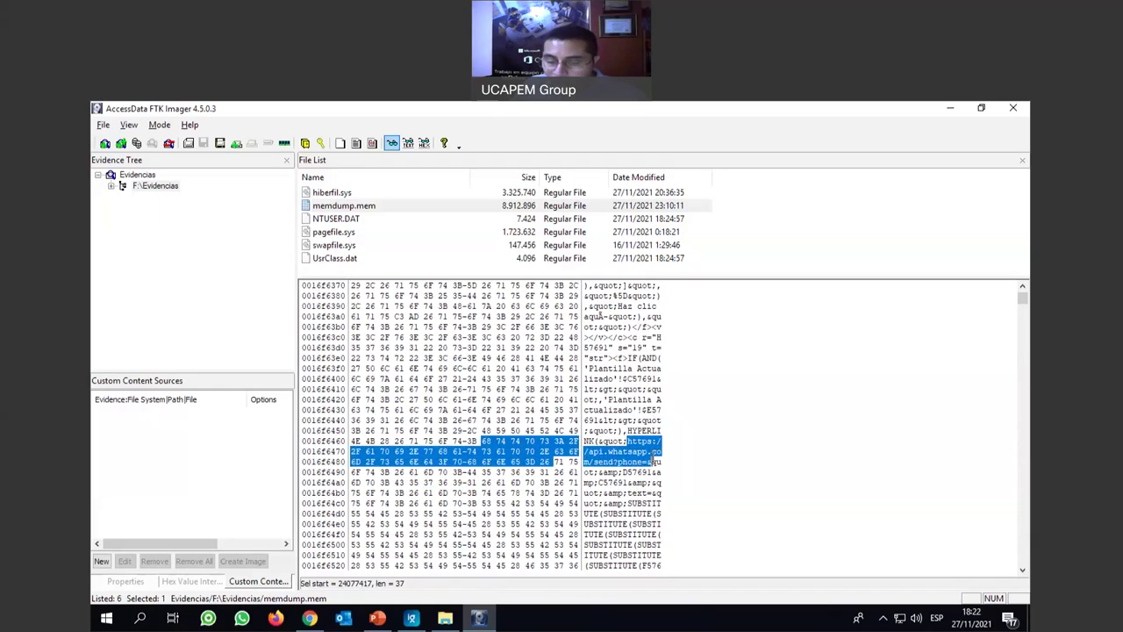
{"action": "left_click", "coordinate": [653, 462]}
{"action": "left_click_drag", "start_coordinate": [651, 462], "coordinate": [658, 483]}
{"action": "left_click", "coordinate": [622, 472]}
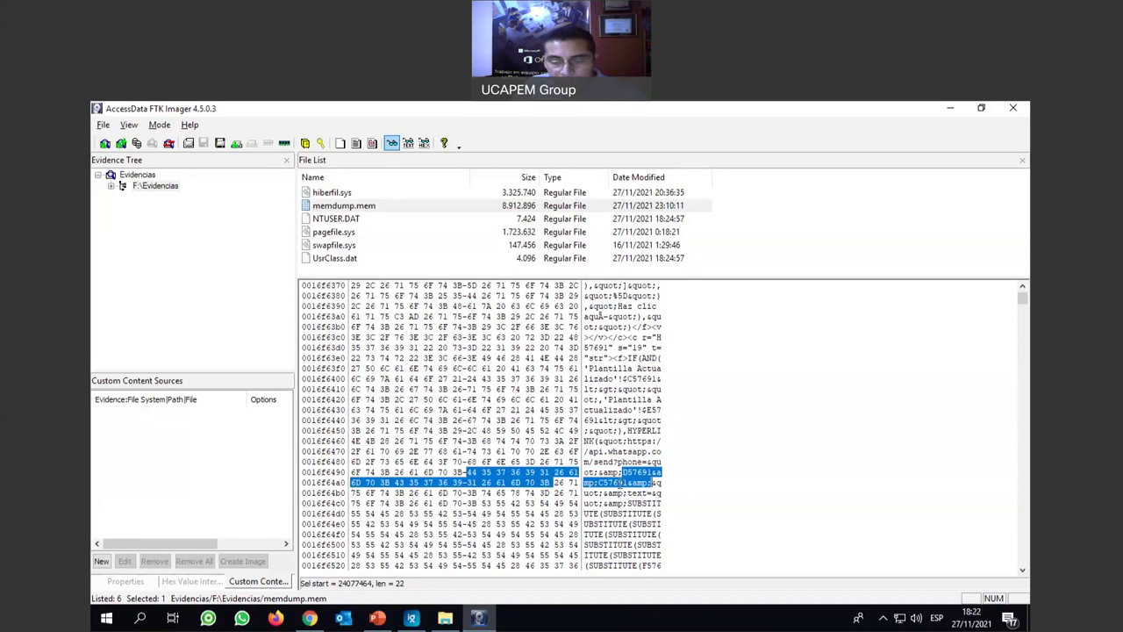
Advance through further whatsapp matches to a WhatsApp folder path.
{"action": "key", "text": "F3"}
{"action": "scroll", "coordinate": [621, 482], "scroll_direction": "down", "scroll_amount": 4}
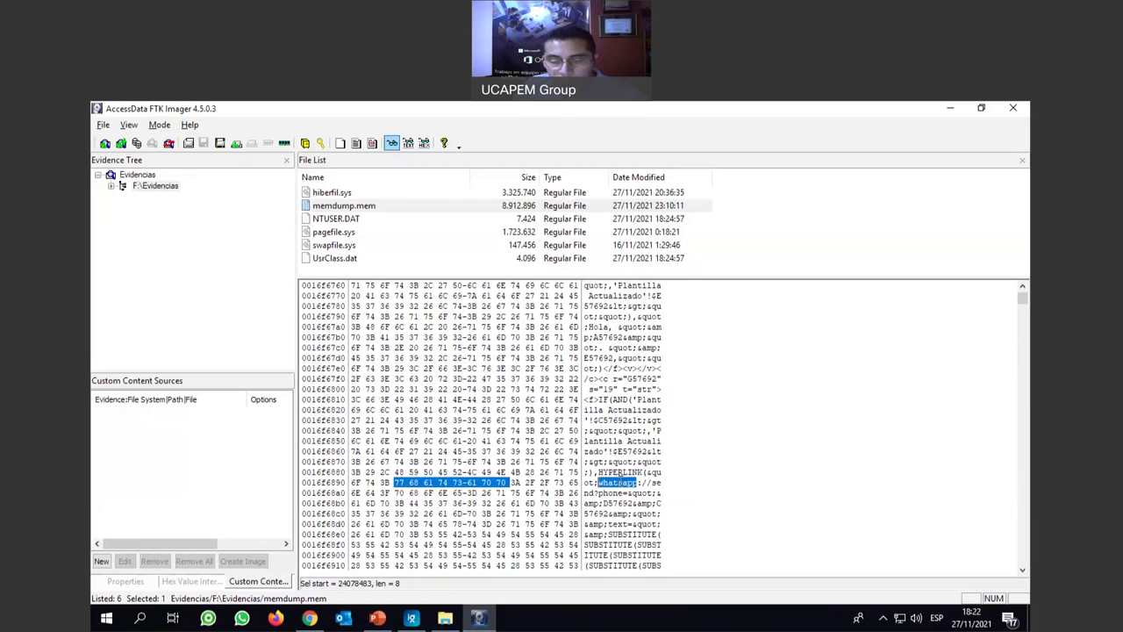
{"action": "key", "text": "F3"}
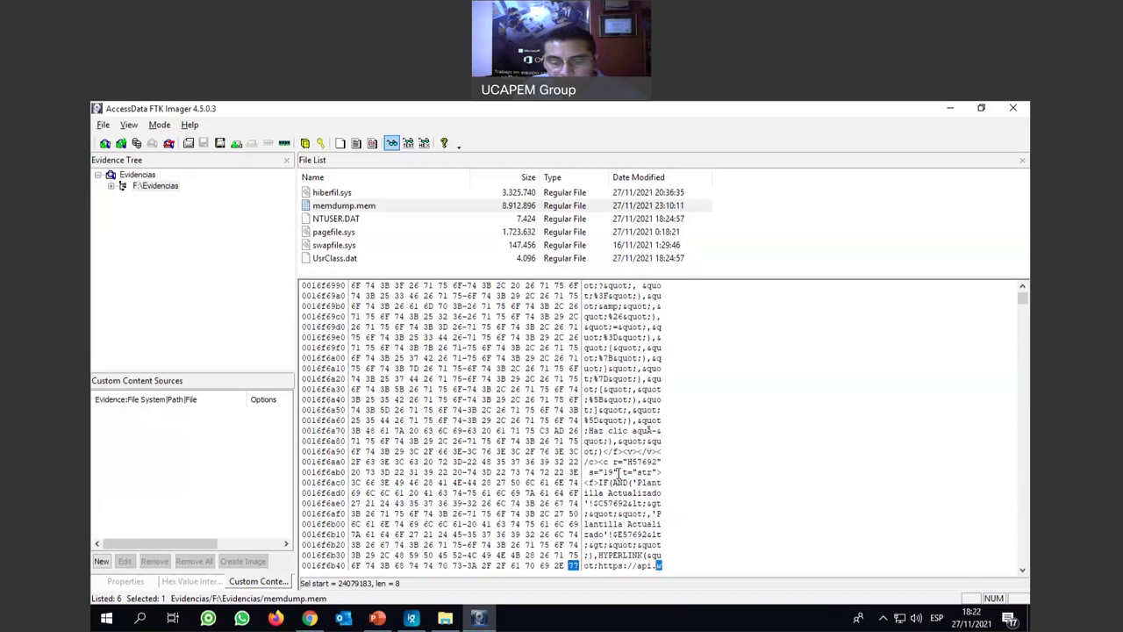
{"action": "scroll", "coordinate": [619, 475], "scroll_direction": "down", "scroll_amount": 2}
{"action": "scroll", "coordinate": [620, 474], "scroll_direction": "down", "scroll_amount": 3}
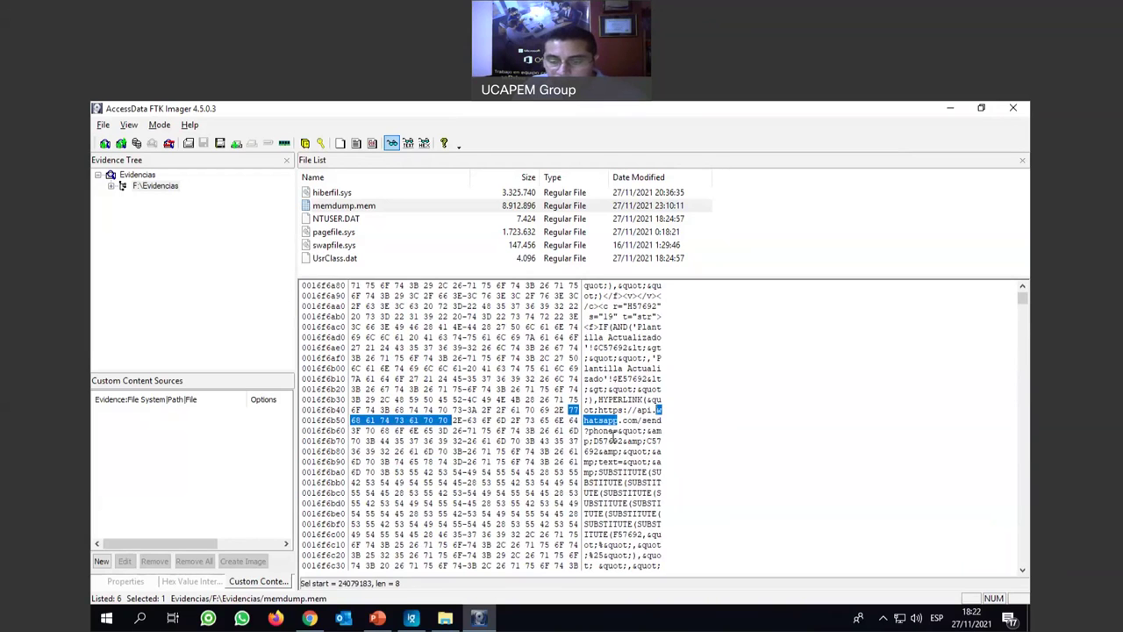
{"action": "key", "text": "shift+Down"}
{"action": "key", "text": "shift+Down"}
{"action": "key", "text": "shift+Down"}
{"action": "key", "text": "shift+Down"}
{"action": "key", "text": "shift+Down"}
{"action": "key", "text": "shift+Down"}
{"action": "key", "text": "shift+Down"}
{"action": "key", "text": "shift+Down"}
{"action": "key", "text": "shift+Down"}
{"action": "key", "text": "shift+Down"}
{"action": "key", "text": "F3"}
{"action": "scroll", "coordinate": [641, 488], "scroll_direction": "down", "scroll_amount": 5}
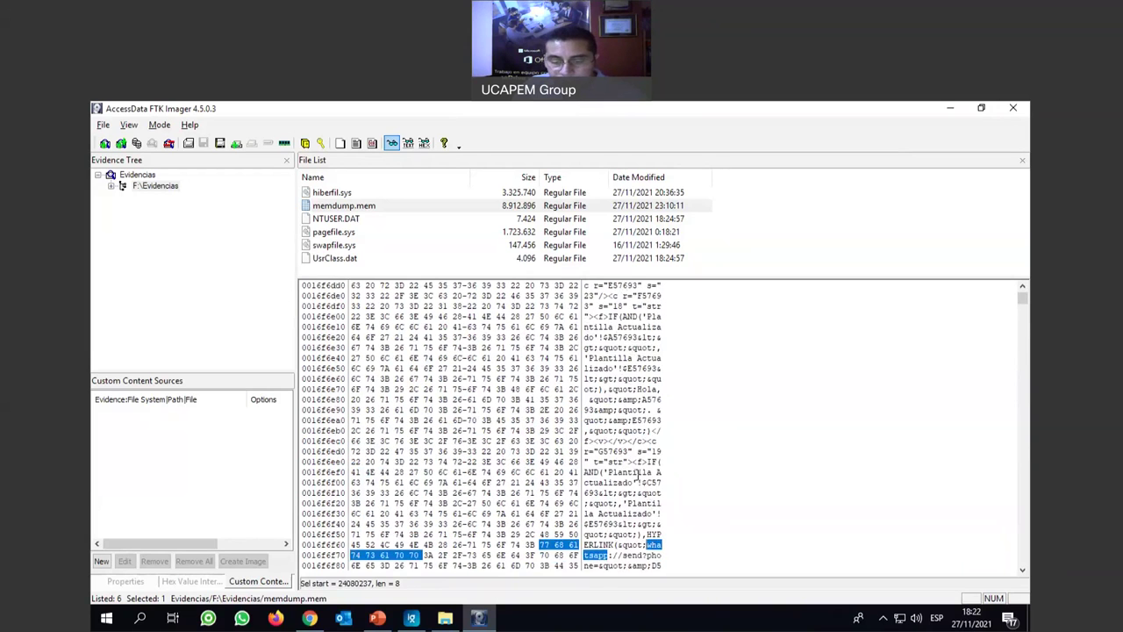
{"action": "key", "text": "F3"}
{"action": "key", "text": "F3"}
{"action": "key", "text": "F3"}
{"action": "scroll", "coordinate": [636, 475], "scroll_direction": "down", "scroll_amount": 3}
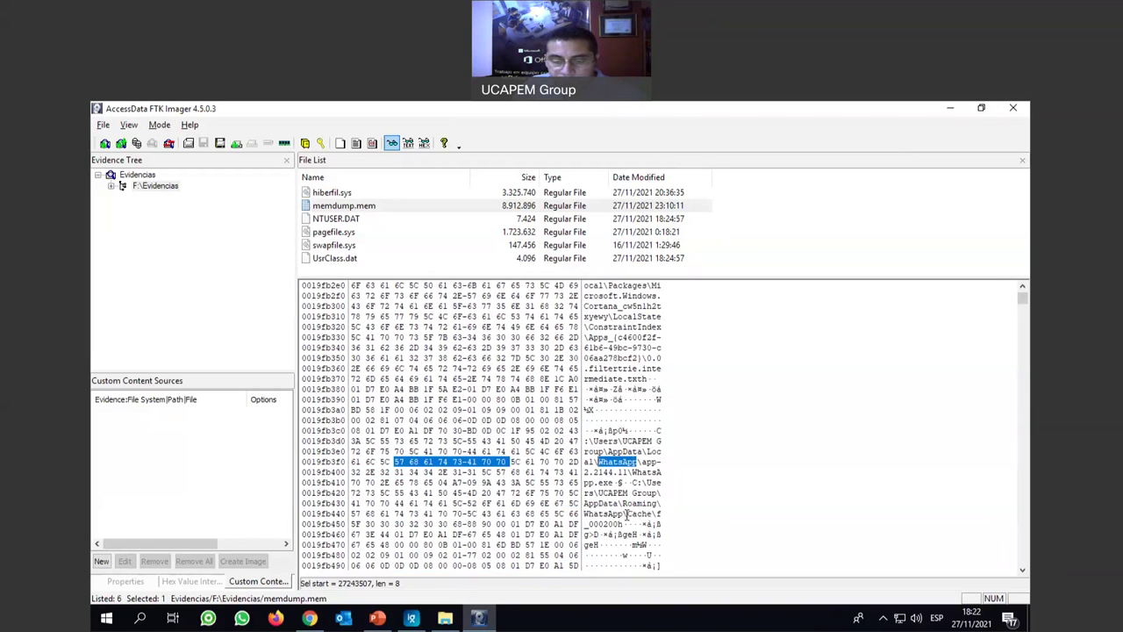
{"action": "key", "text": "F3"}
Highlight the WhatsApp.exe file name in the application path.
{"action": "left_click", "coordinate": [634, 473]}
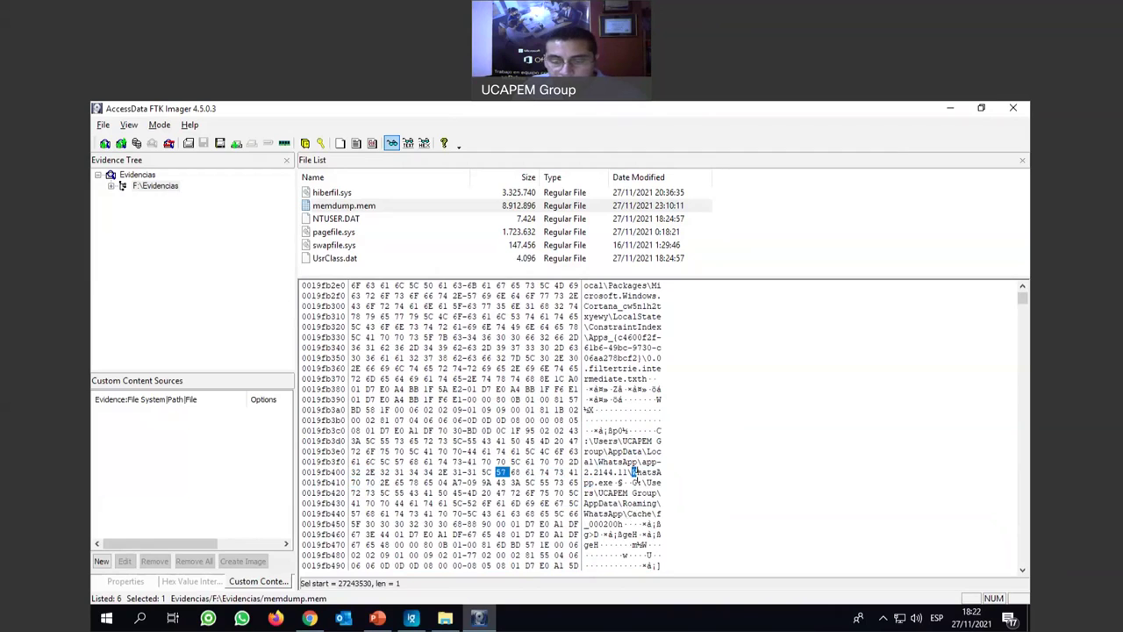
{"action": "left_click_drag", "start_coordinate": [634, 473], "coordinate": [656, 502]}
{"action": "left_click", "coordinate": [646, 514]}
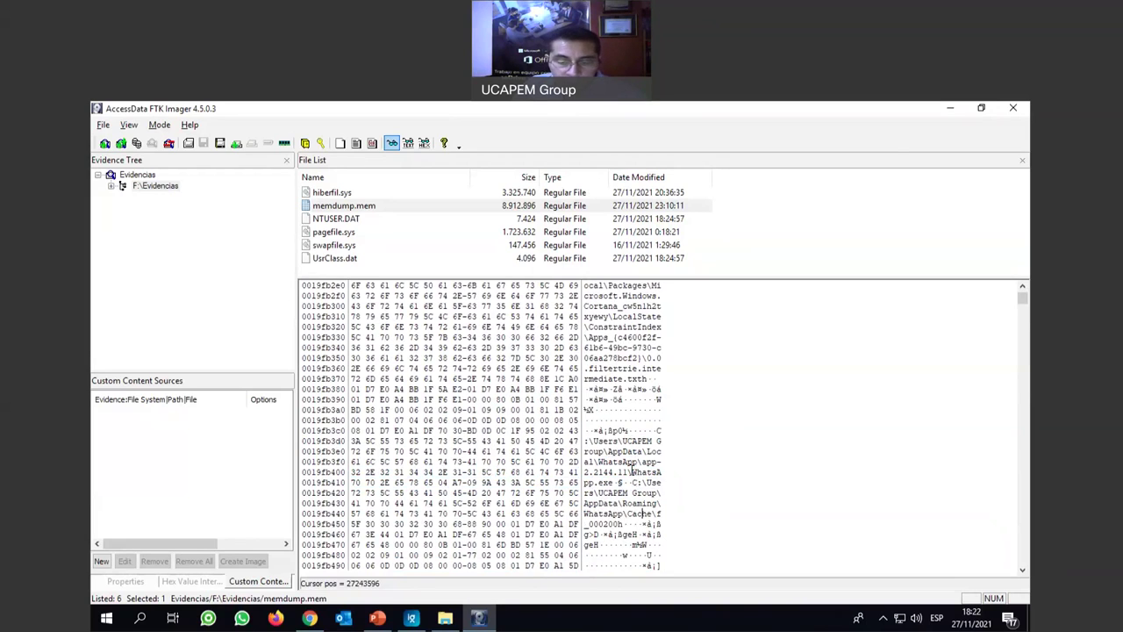
{"action": "left_click_drag", "start_coordinate": [628, 472], "coordinate": [635, 483]}
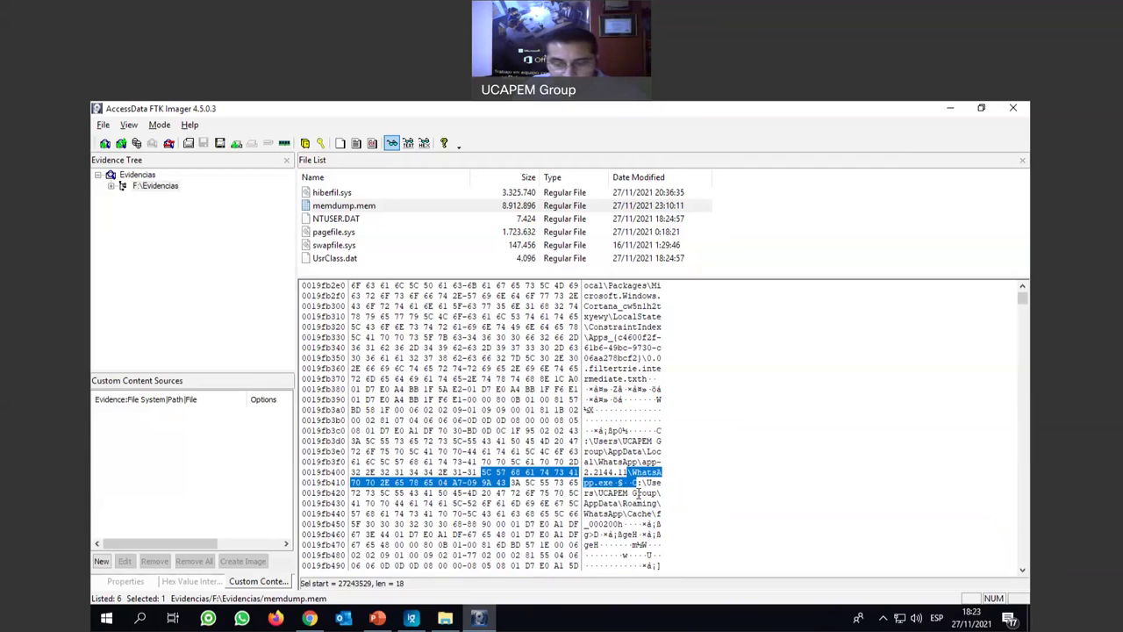
{"action": "left_click", "coordinate": [639, 495]}
Continue to the secure-schemes=wha match near offset 1EC3360.
{"action": "scroll", "coordinate": [636, 500], "scroll_direction": "down", "scroll_amount": 1}
{"action": "scroll", "coordinate": [637, 503], "scroll_direction": "down", "scroll_amount": 3}
{"action": "key", "text": "F3"}
{"action": "key", "text": "F3"}
{"action": "key", "text": "F3"}
{"action": "key", "text": "F3"}
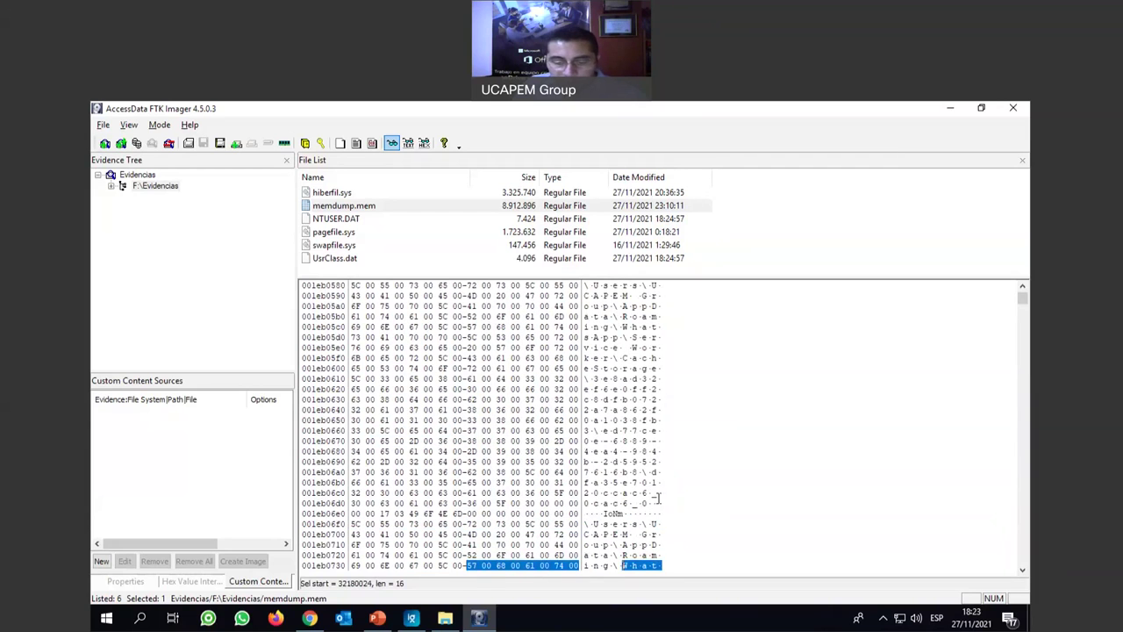
{"action": "key", "text": "F3"}
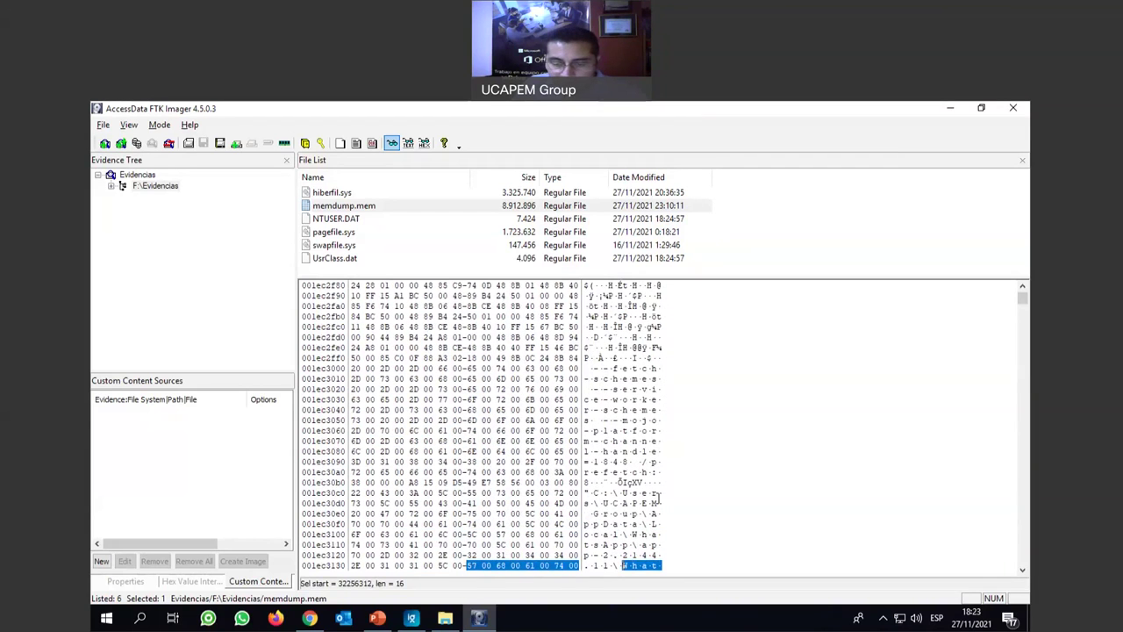
{"action": "key", "text": "F3"}
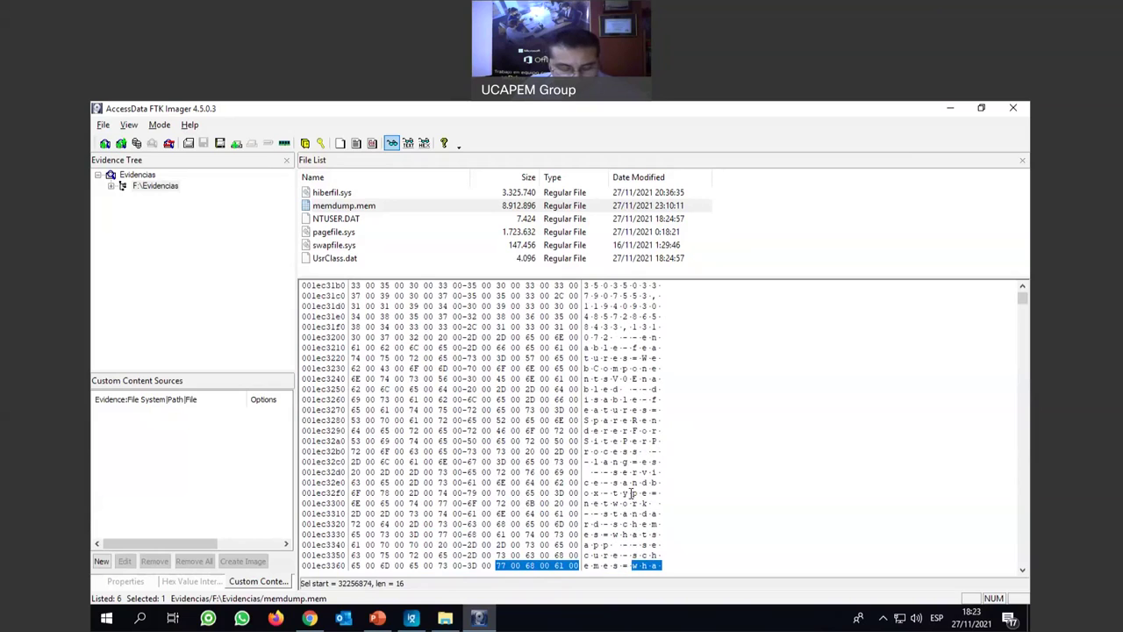
{"action": "right_click", "coordinate": [625, 416]}
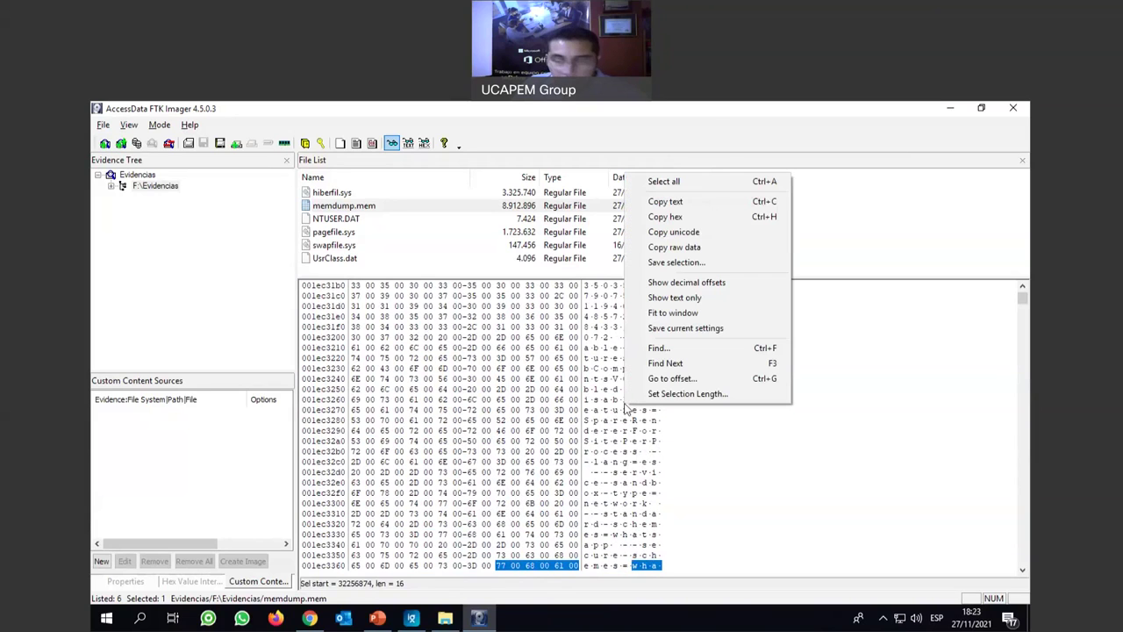
{"action": "left_click", "coordinate": [654, 348]}
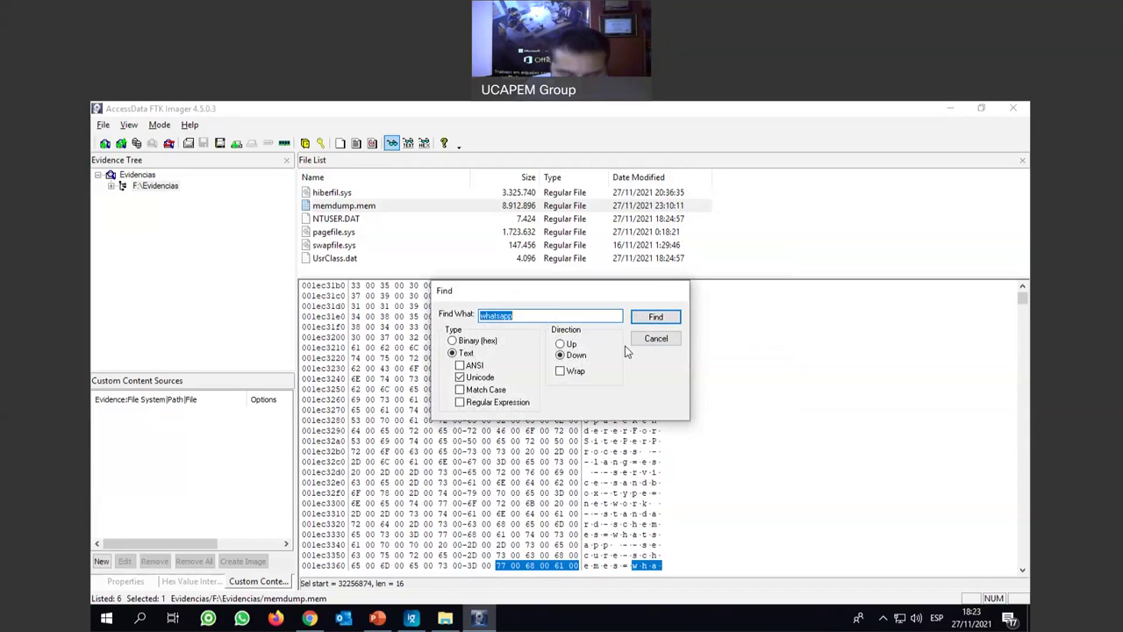
{"action": "type", "text": "@yabdex.ru"}
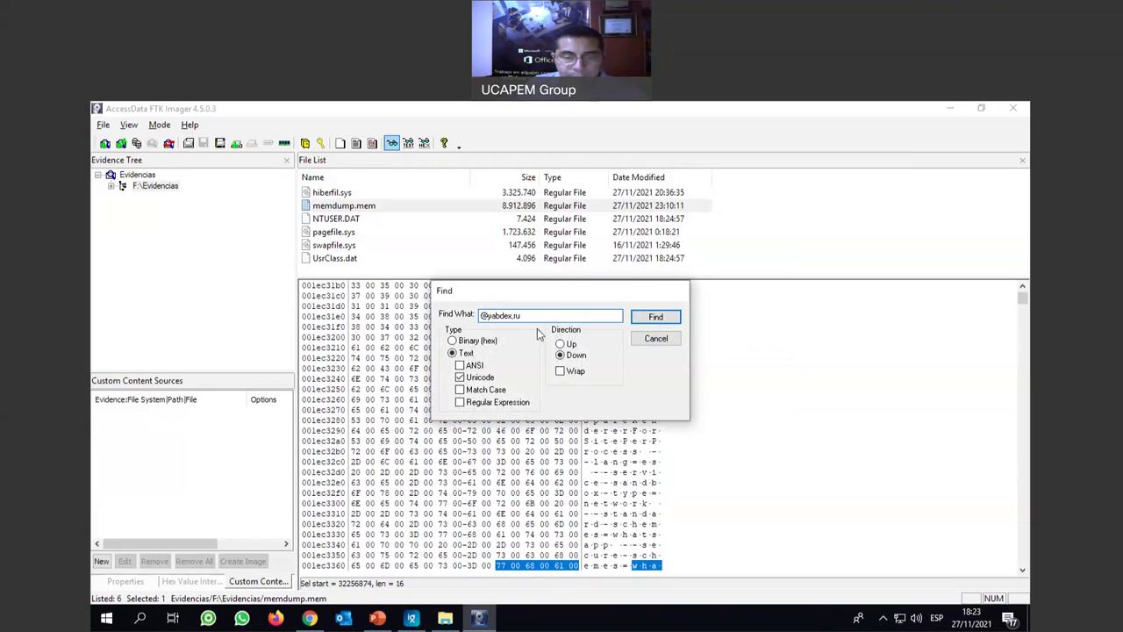
{"action": "left_click", "coordinate": [503, 317]}
{"action": "key", "text": "BackSpace"}
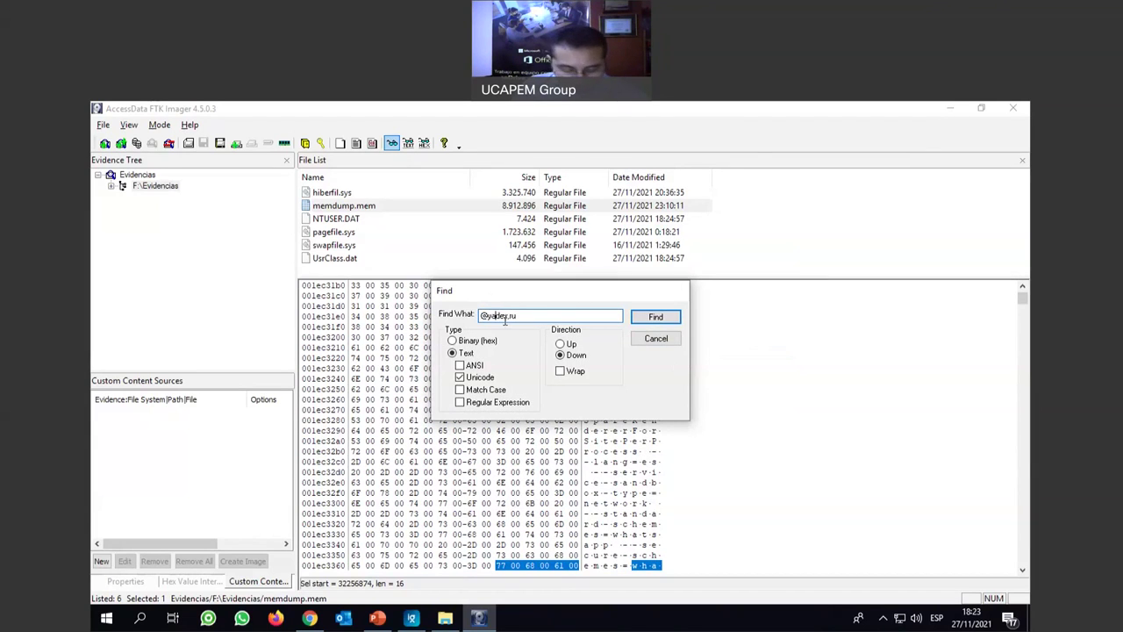
{"action": "type", "text": "n"}
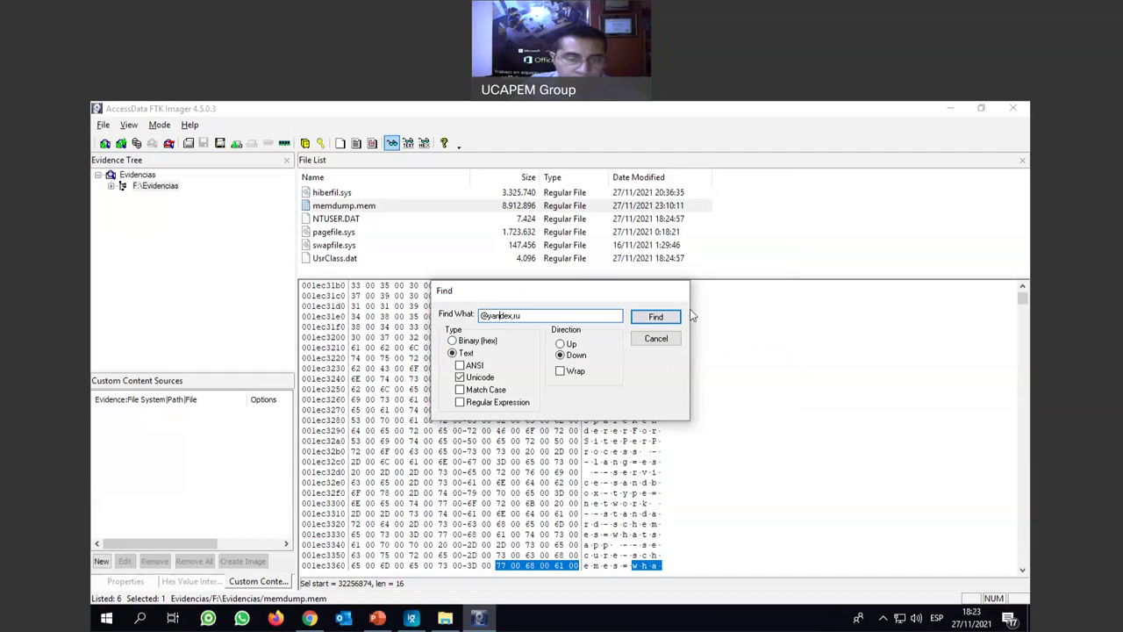
{"action": "left_click", "coordinate": [658, 317]}
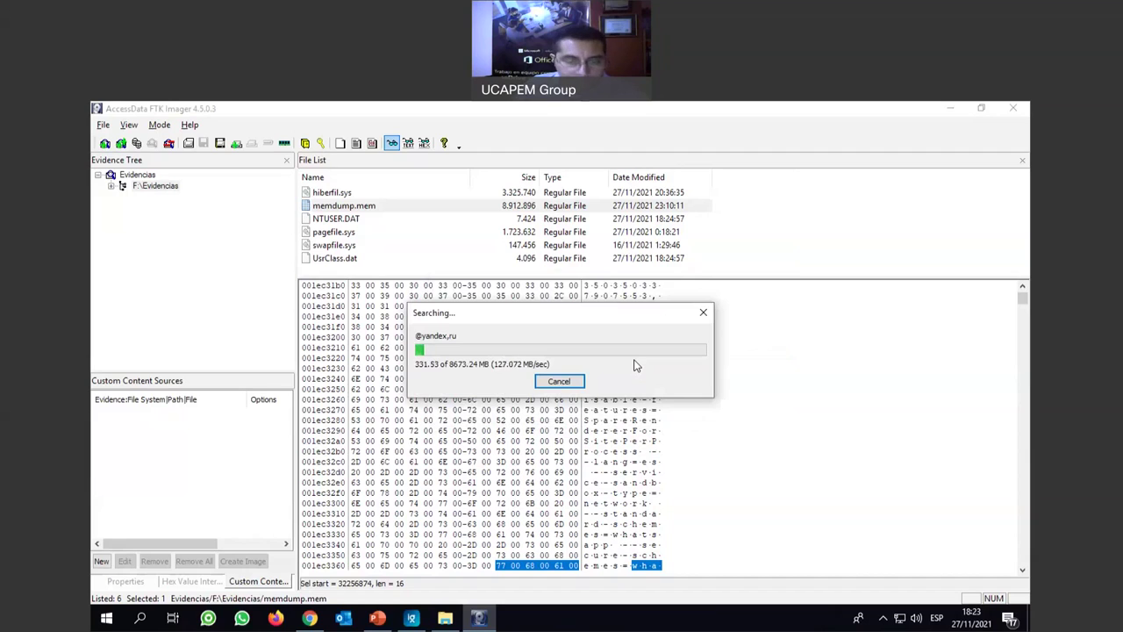
{"action": "left_click", "coordinate": [559, 380]}
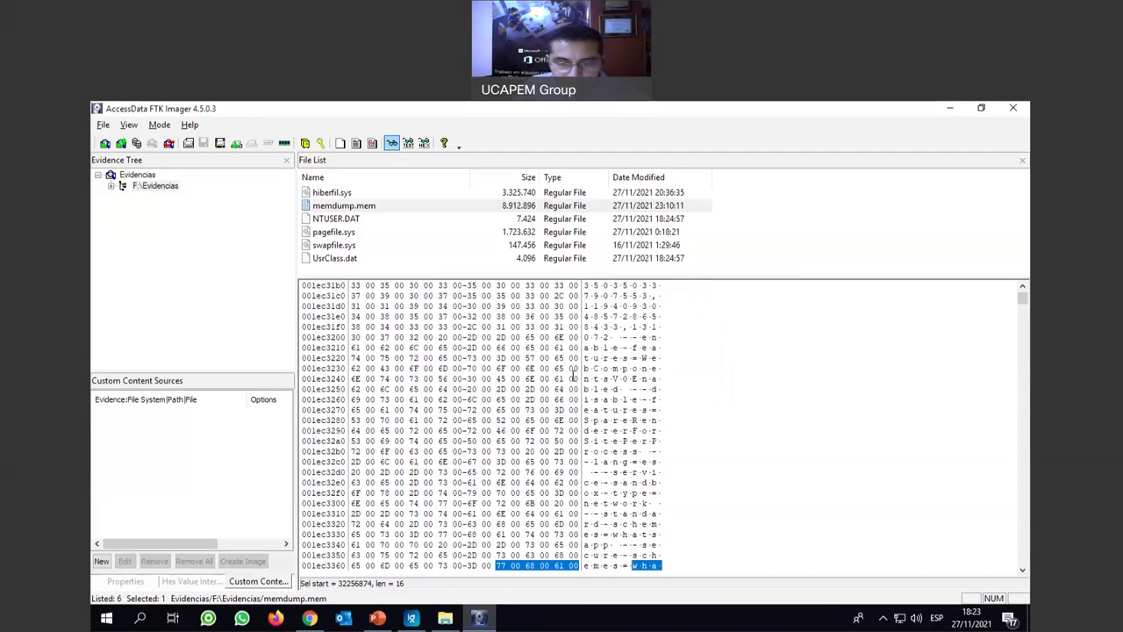
{"action": "right_click", "coordinate": [623, 329]}
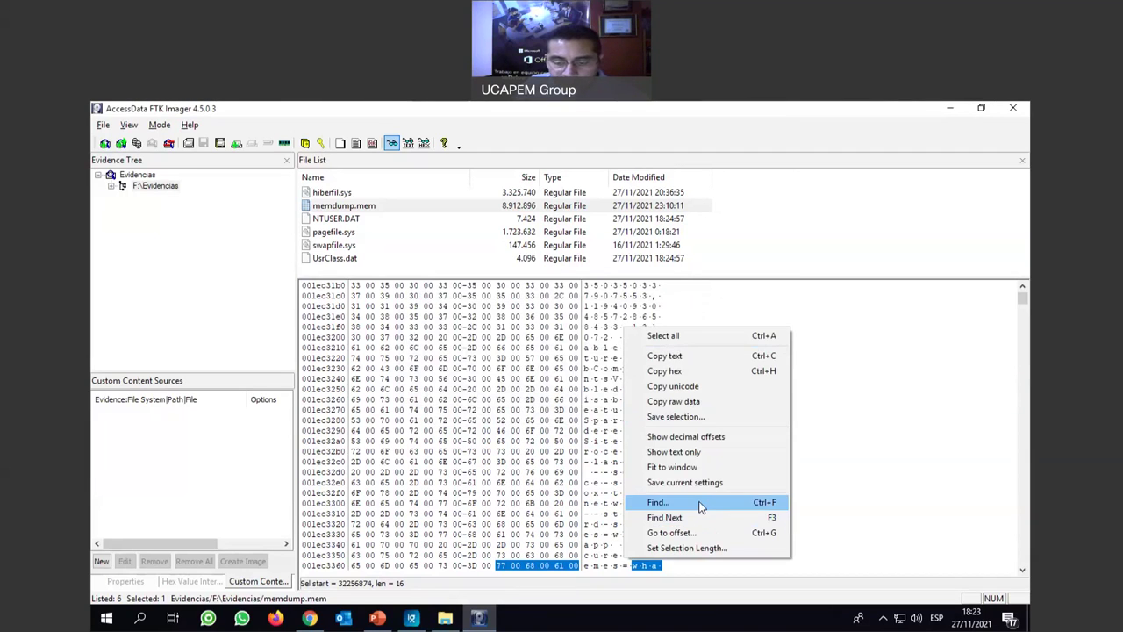
{"action": "left_click", "coordinate": [698, 502]}
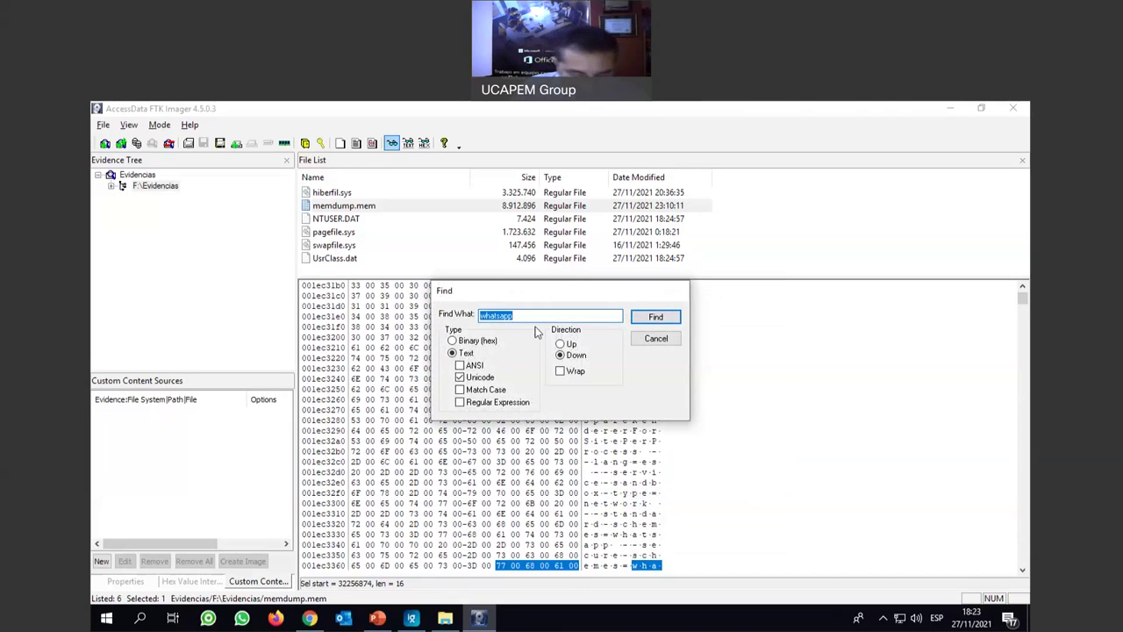
{"action": "type", "text": "@yandex.ru"}
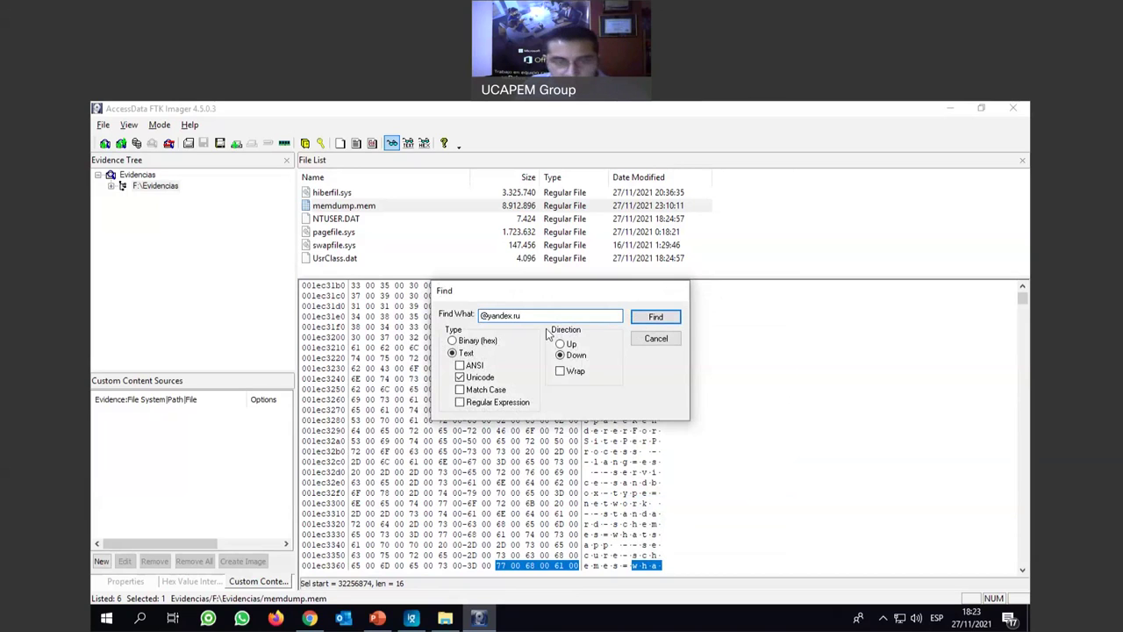
{"action": "left_click", "coordinate": [667, 317]}
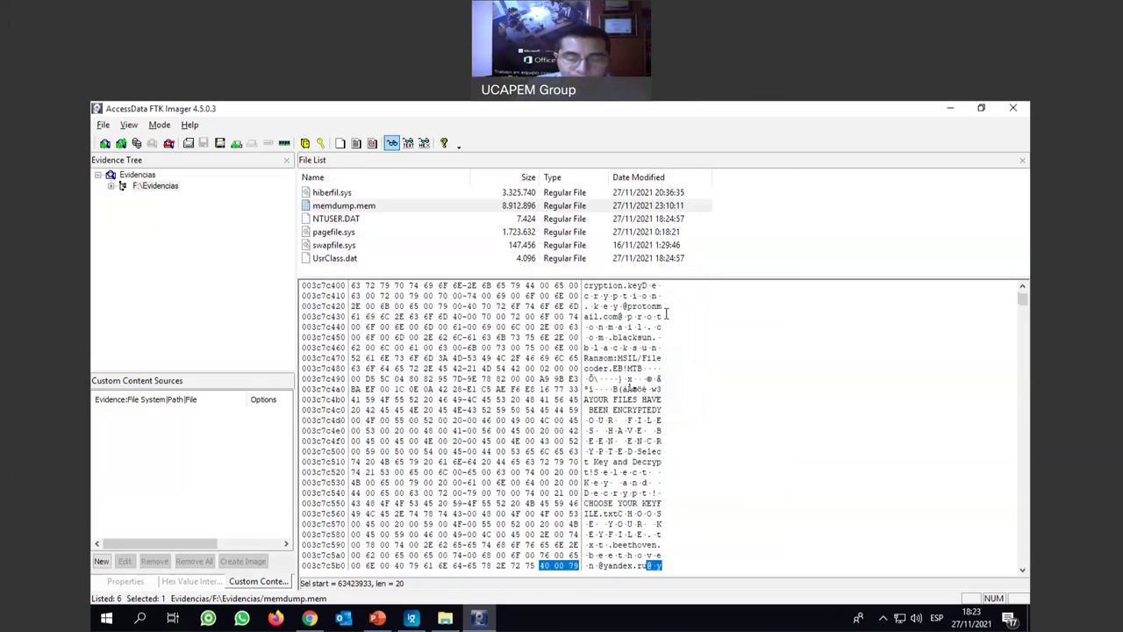
{"action": "scroll", "coordinate": [676, 406], "scroll_direction": "down", "scroll_amount": 1}
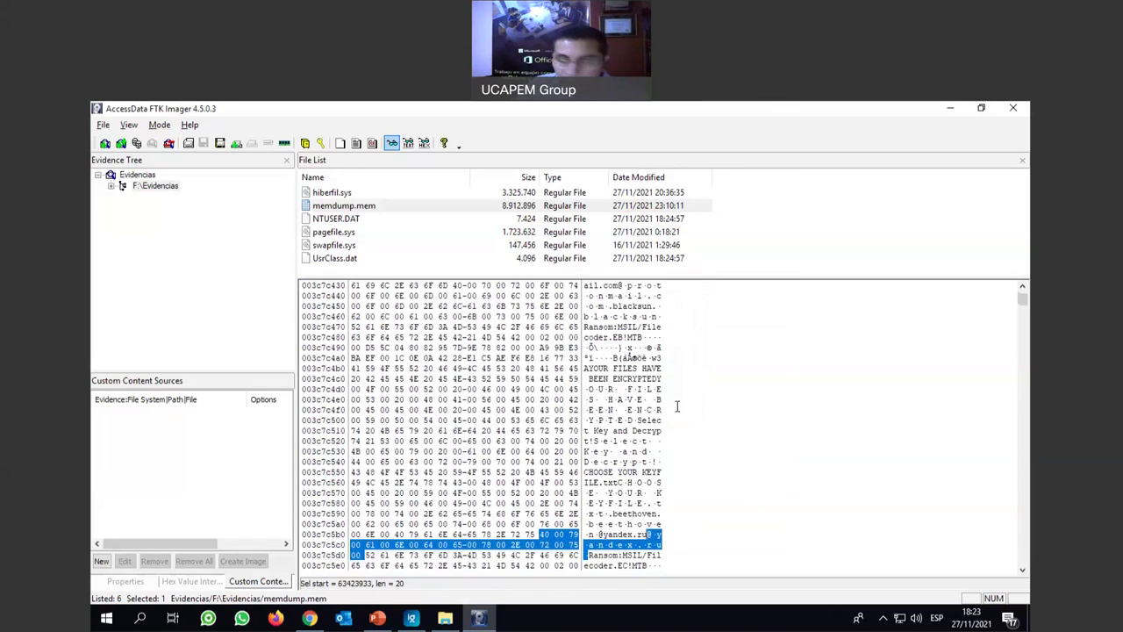
{"action": "scroll", "coordinate": [677, 405], "scroll_direction": "down", "scroll_amount": 3}
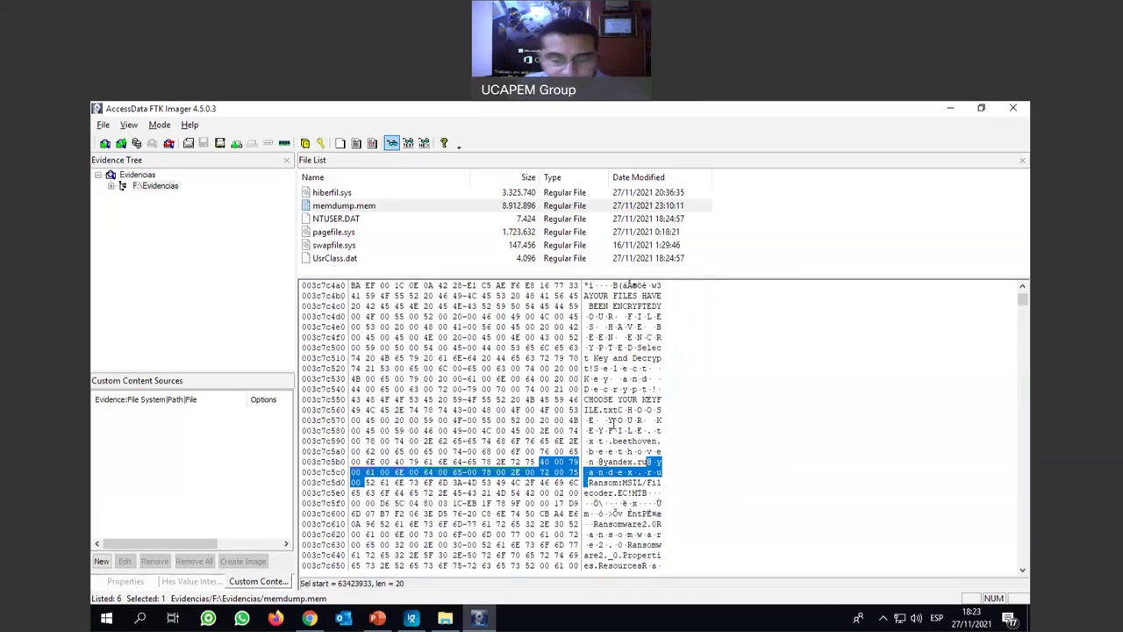
{"action": "scroll", "coordinate": [612, 423], "scroll_direction": "down", "scroll_amount": 2}
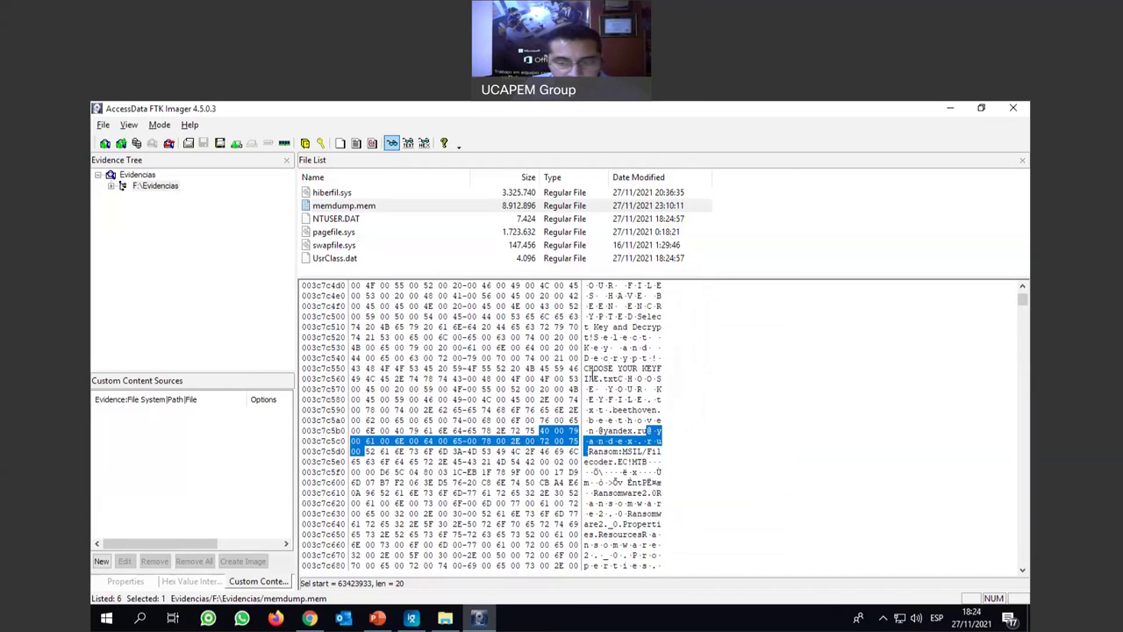
{"action": "left_click_drag", "start_coordinate": [594, 318], "coordinate": [648, 378]}
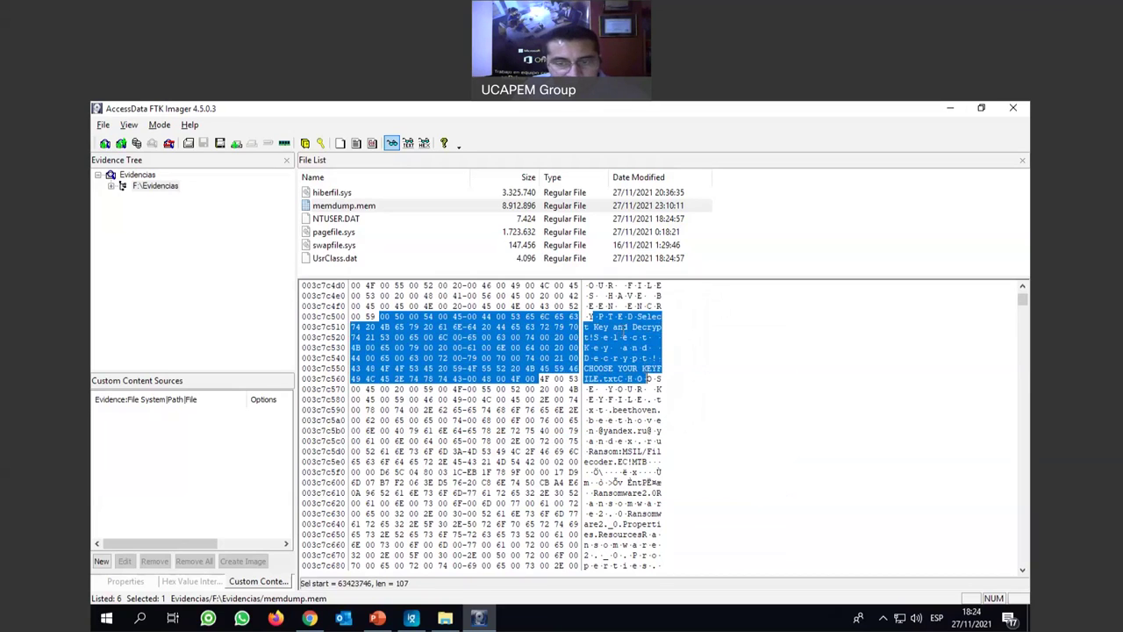
{"action": "left_click", "coordinate": [649, 378]}
{"action": "left_click", "coordinate": [602, 326]}
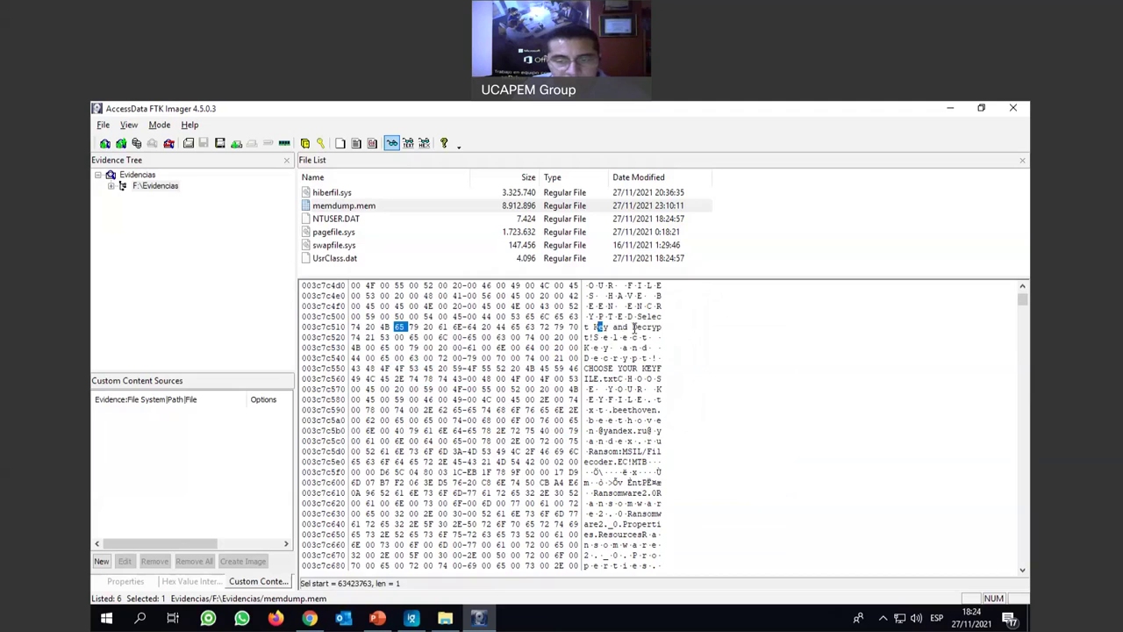
{"action": "left_click_drag", "start_coordinate": [632, 327], "coordinate": [650, 337]}
{"action": "left_click_drag", "start_coordinate": [589, 368], "coordinate": [641, 390]}
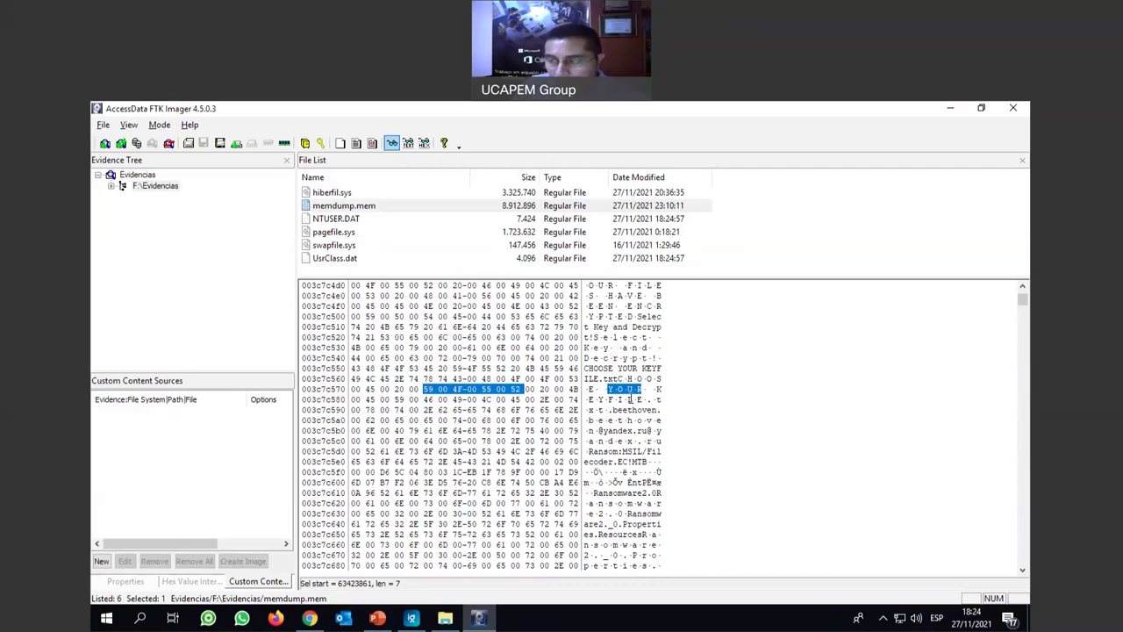
{"action": "scroll", "coordinate": [644, 423], "scroll_direction": "down", "scroll_amount": 1}
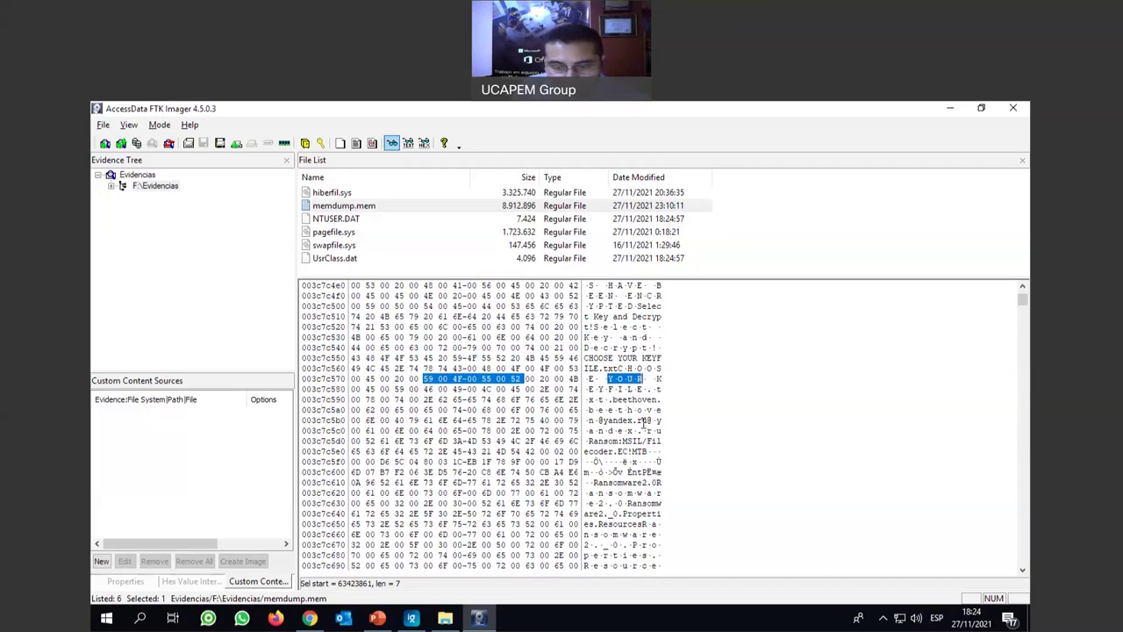
{"action": "left_click_drag", "start_coordinate": [607, 399], "coordinate": [664, 411]}
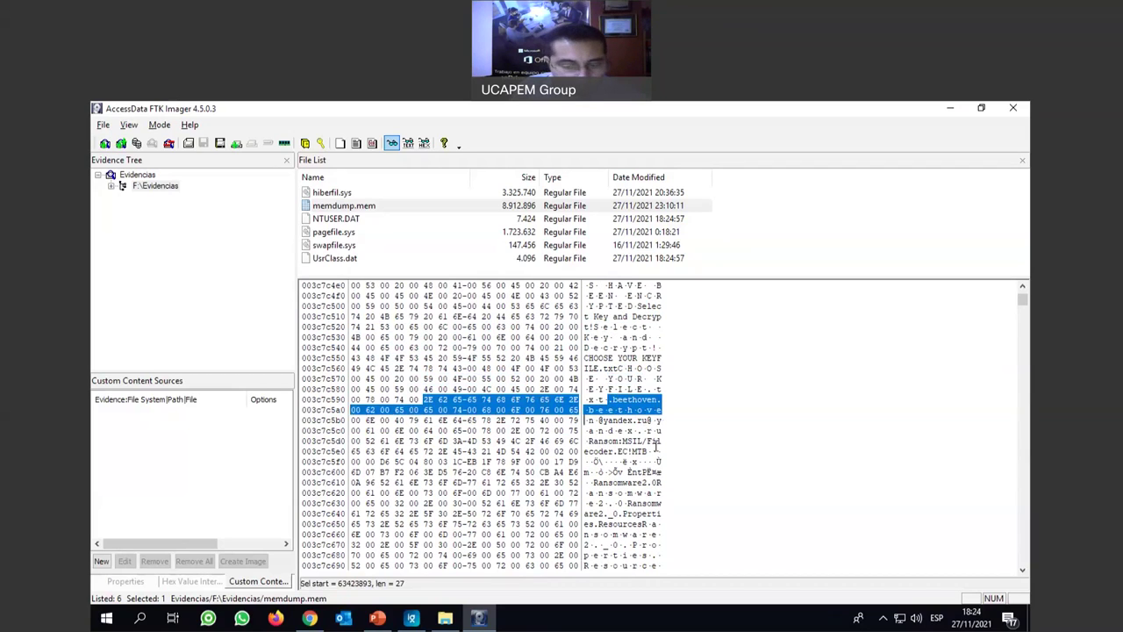
{"action": "scroll", "coordinate": [656, 445], "scroll_direction": "down", "scroll_amount": 2}
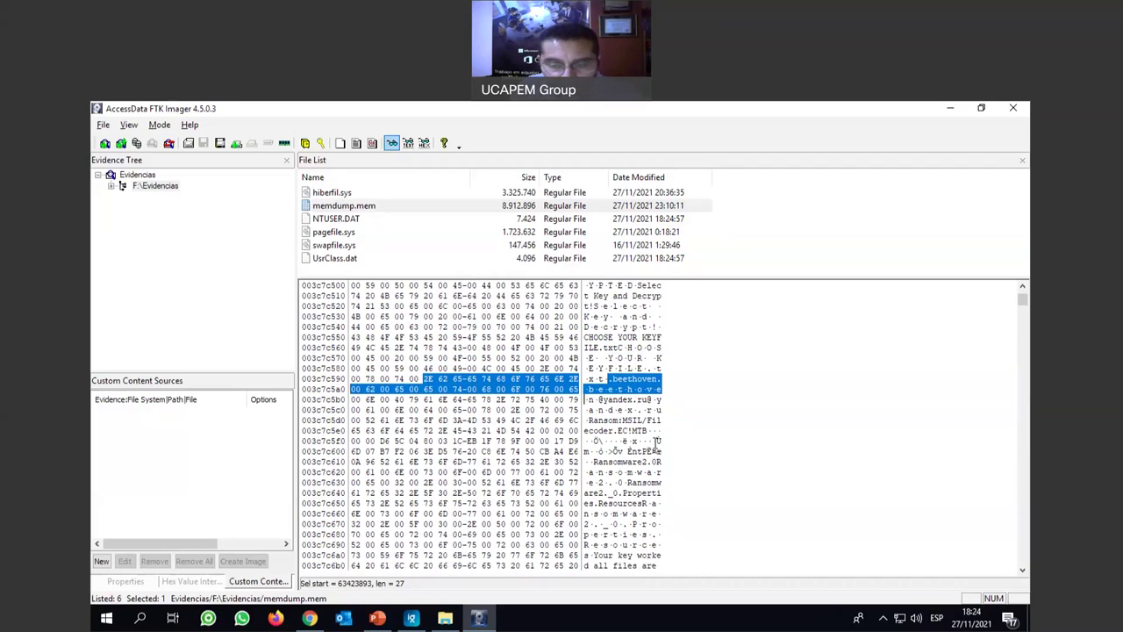
{"action": "scroll", "coordinate": [657, 441], "scroll_direction": "down", "scroll_amount": 1}
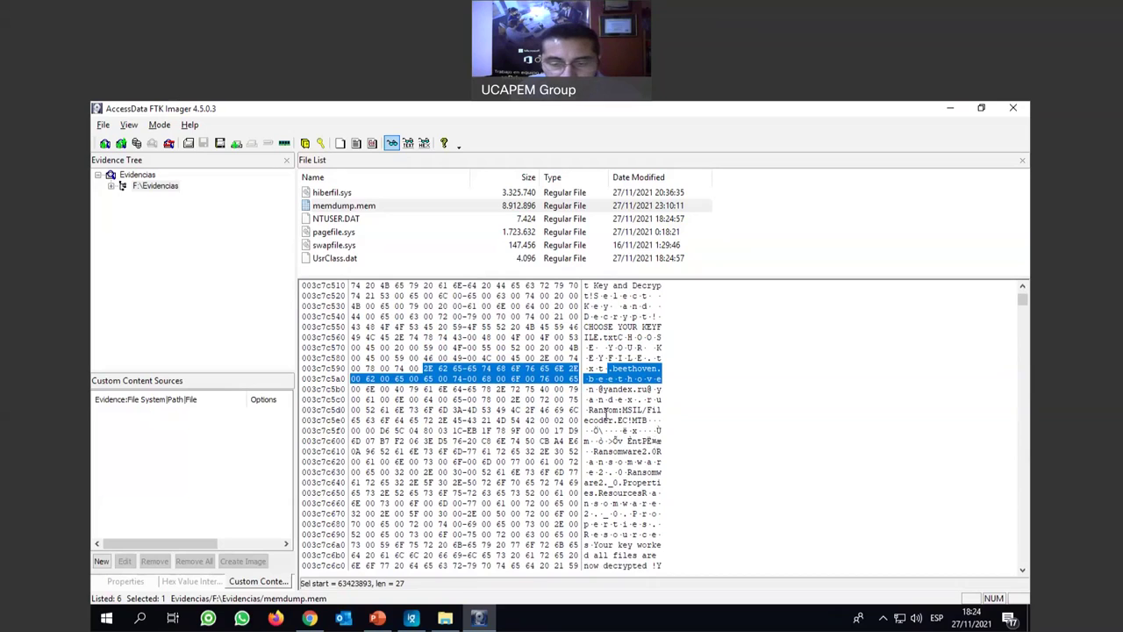
{"action": "left_click_drag", "start_coordinate": [593, 410], "coordinate": [626, 412]}
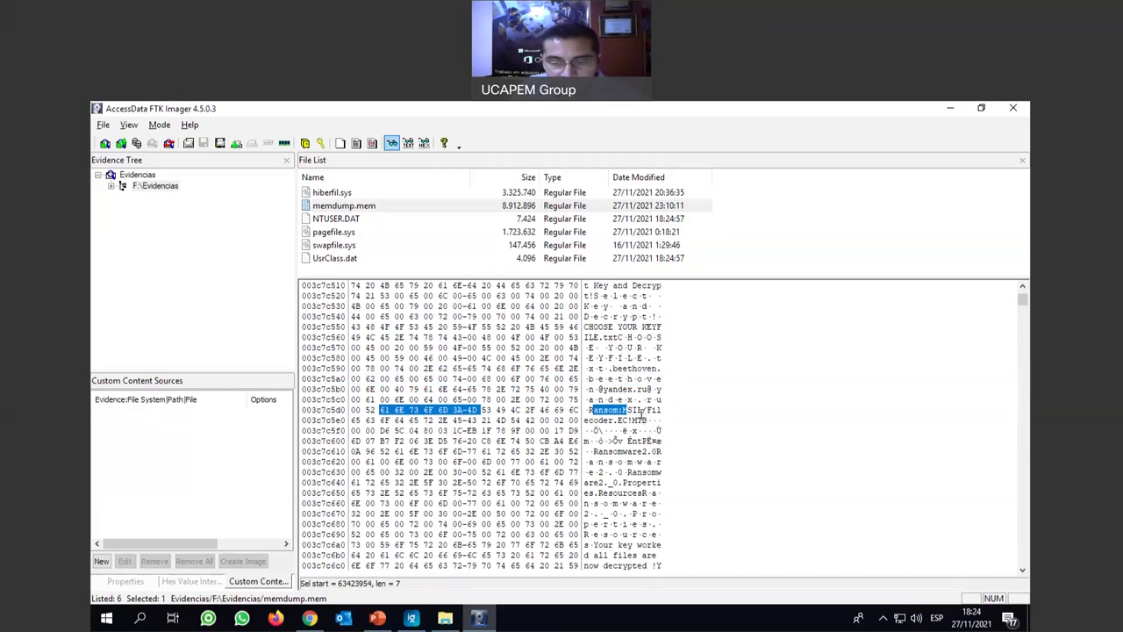
{"action": "left_click_drag", "start_coordinate": [643, 410], "coordinate": [646, 435]}
{"action": "left_click", "coordinate": [595, 451]}
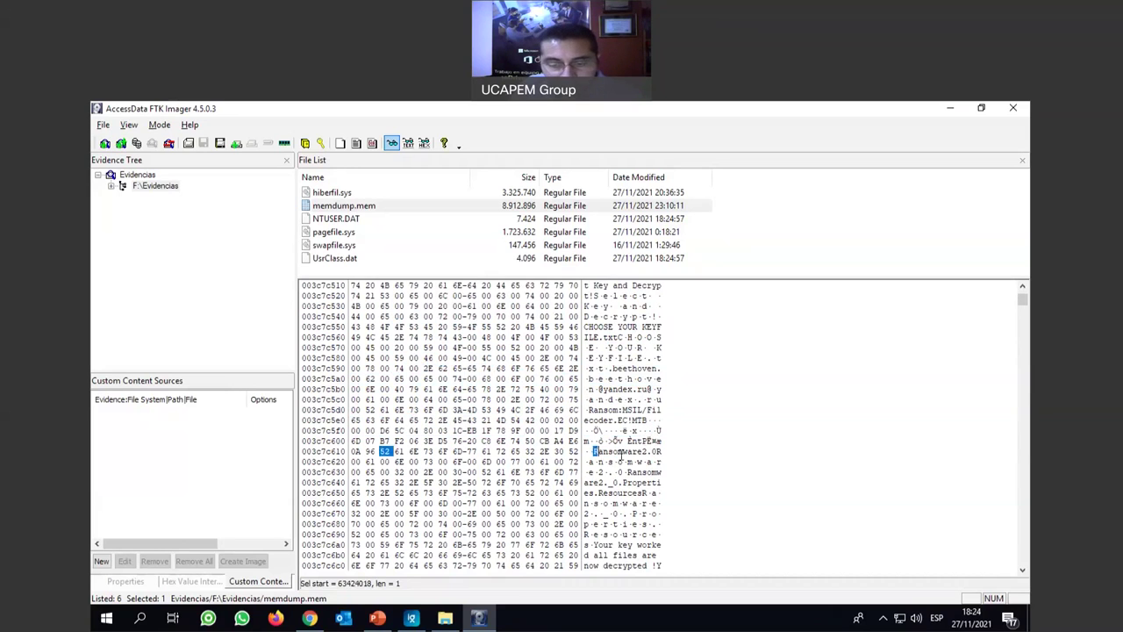
{"action": "left_click", "coordinate": [658, 453], "text": "shift"}
{"action": "scroll", "coordinate": [655, 431], "scroll_direction": "down", "scroll_amount": 1}
{"action": "left_click_drag", "start_coordinate": [612, 431], "coordinate": [643, 463]}
{"action": "scroll", "coordinate": [630, 475], "scroll_direction": "down", "scroll_amount": 1}
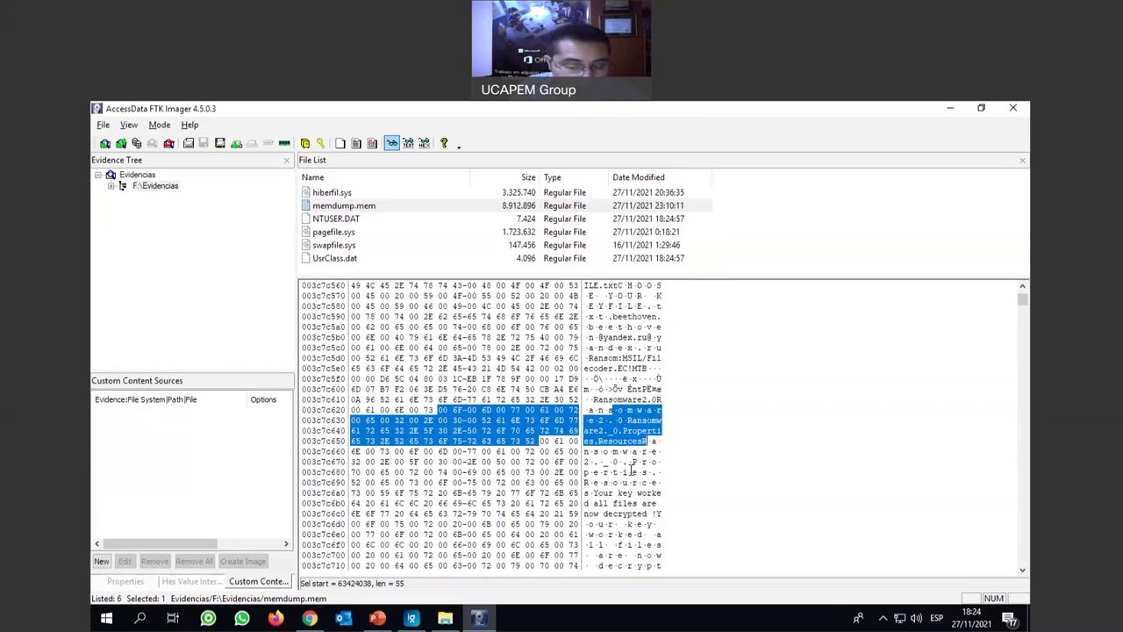
{"action": "scroll", "coordinate": [632, 465], "scroll_direction": "up", "scroll_amount": 3}
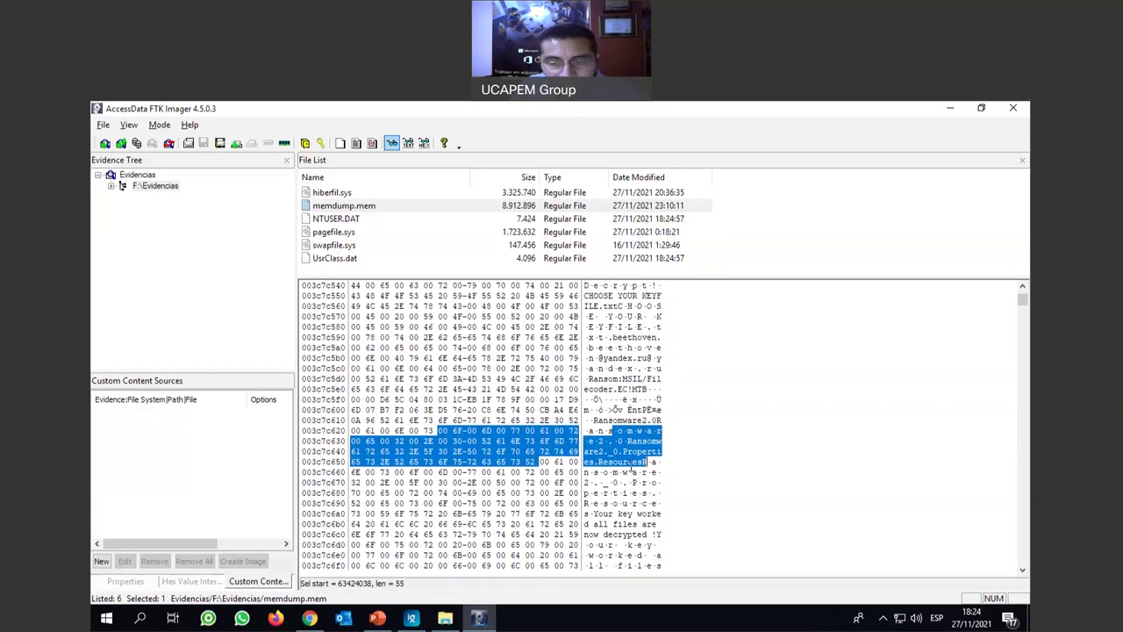
{"action": "left_click_drag", "start_coordinate": [648, 368], "coordinate": [600, 359]}
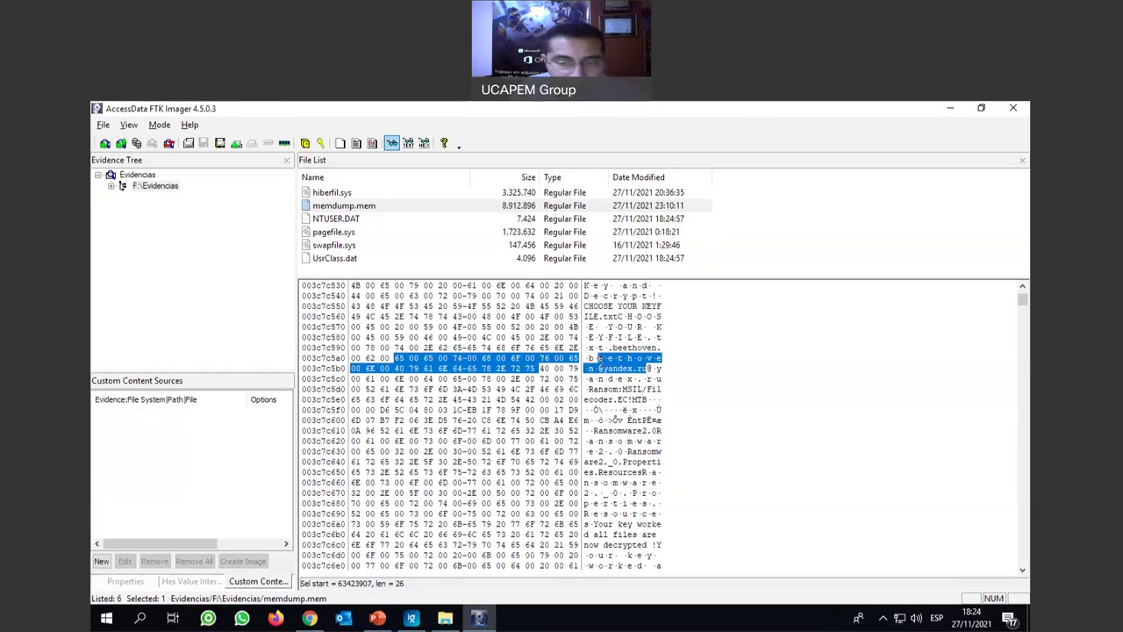
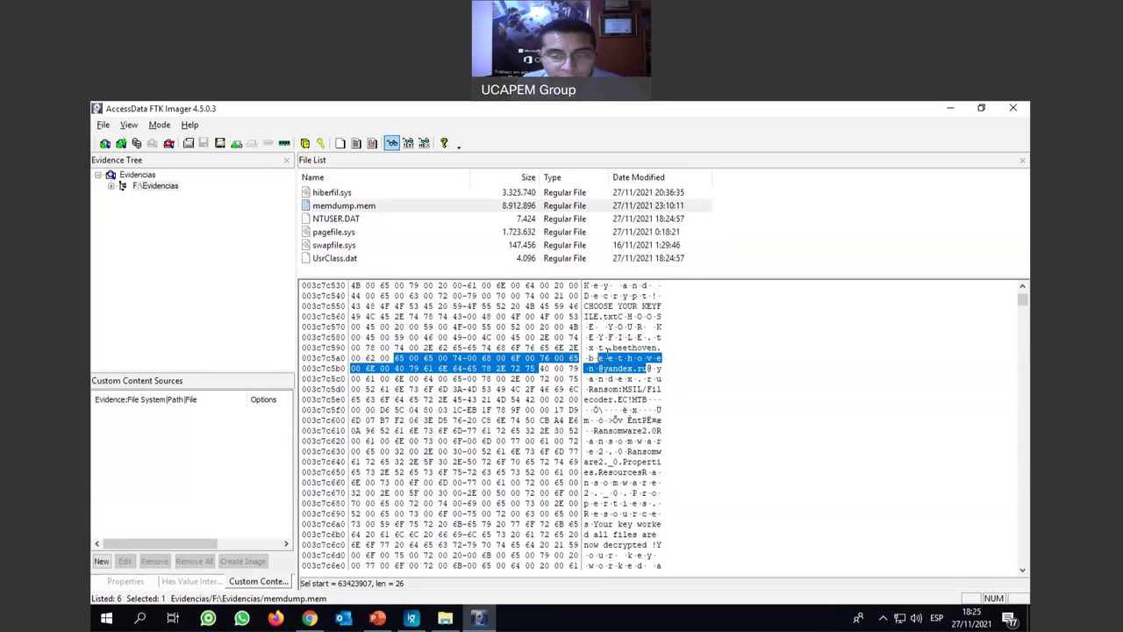
Select the ransom note's contact e-mail and the Ransom:MSIL/Filecoder.EC!MTB string in the hex view.
{"action": "left_click", "coordinate": [614, 356]}
{"action": "left_click_drag", "start_coordinate": [589, 358], "coordinate": [648, 368]}
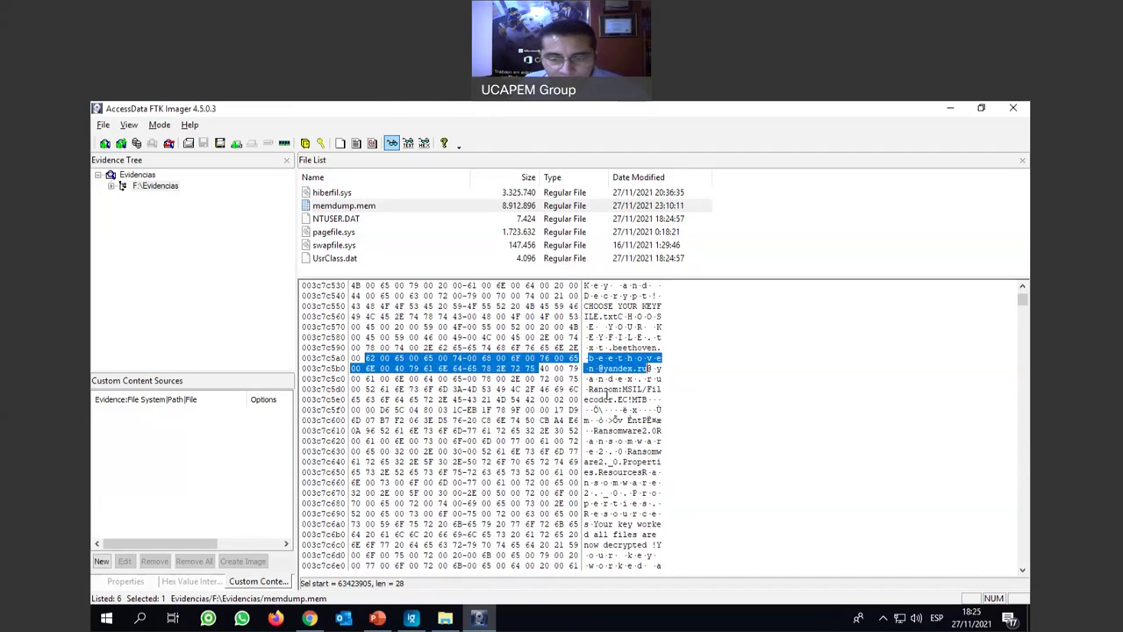
{"action": "left_click_drag", "start_coordinate": [589, 389], "coordinate": [647, 420]}
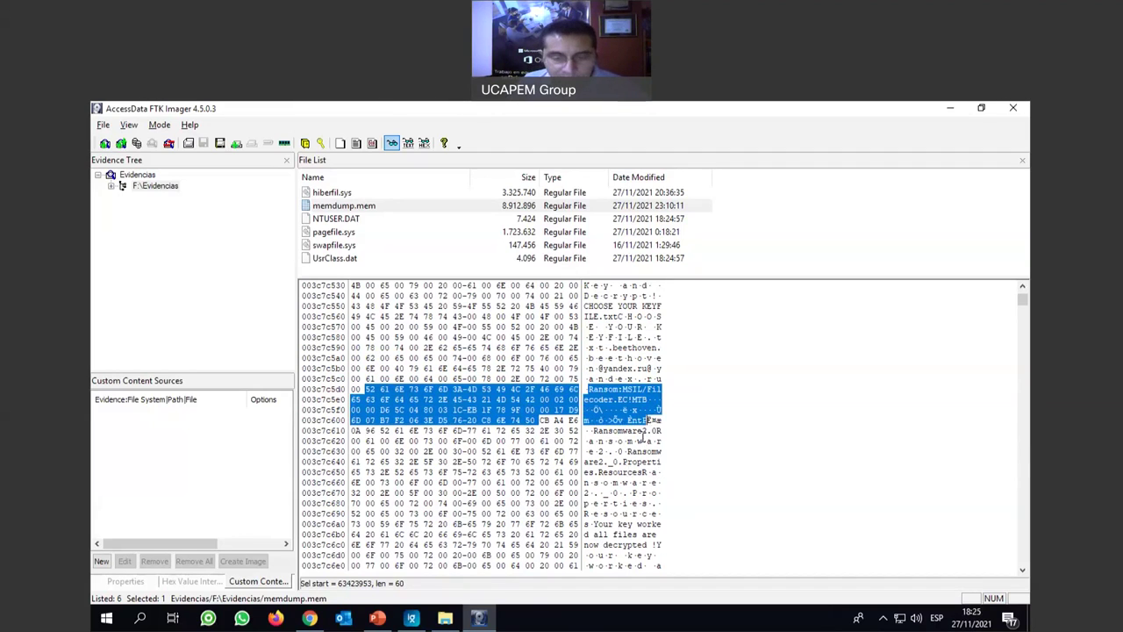
{"action": "key", "text": "F3"}
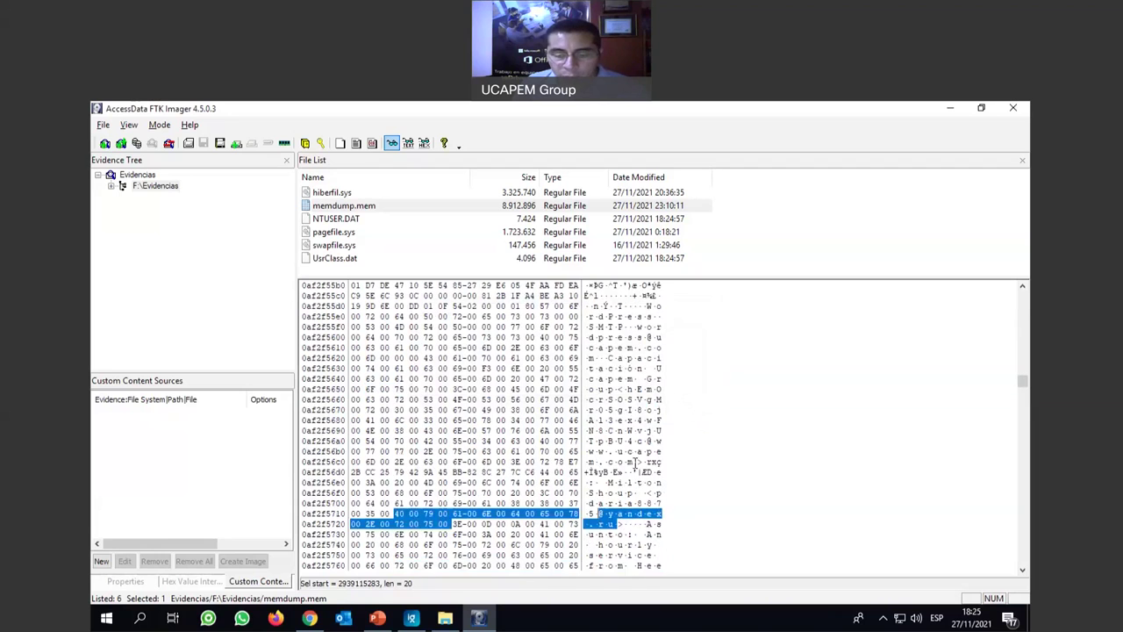
{"action": "scroll", "coordinate": [636, 463], "scroll_direction": "down", "scroll_amount": 5}
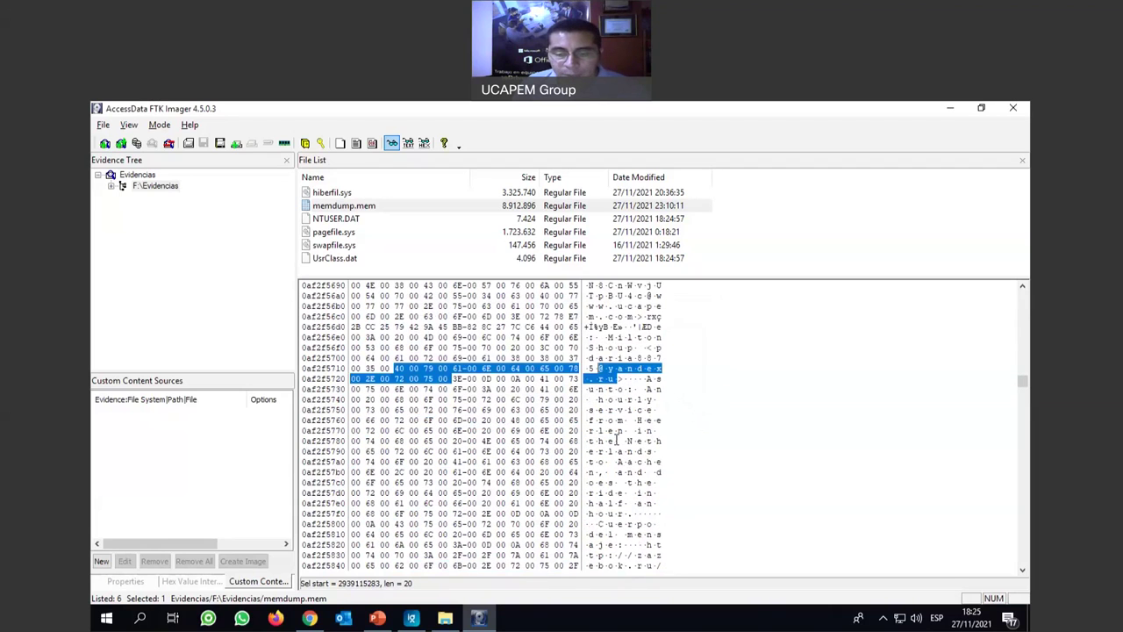
{"action": "scroll", "coordinate": [617, 441], "scroll_direction": "down", "scroll_amount": 2}
{"action": "key", "text": "F3"}
{"action": "scroll", "coordinate": [618, 439], "scroll_direction": "down", "scroll_amount": 4}
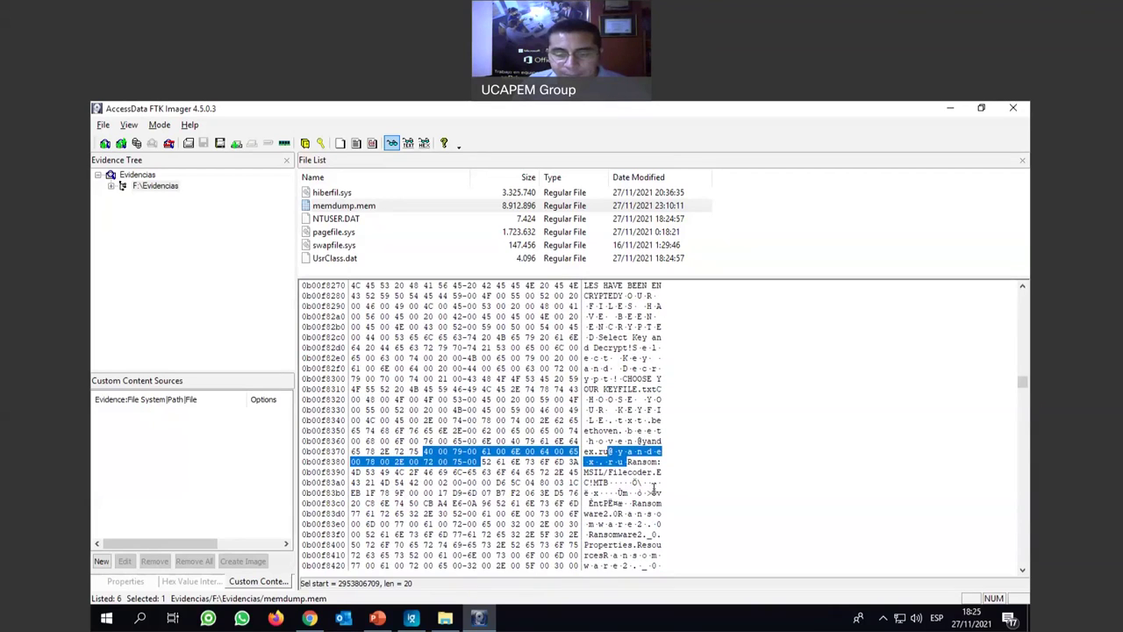
{"action": "left_click_drag", "start_coordinate": [632, 463], "coordinate": [643, 485]}
{"action": "scroll", "coordinate": [639, 497], "scroll_direction": "down", "scroll_amount": 2}
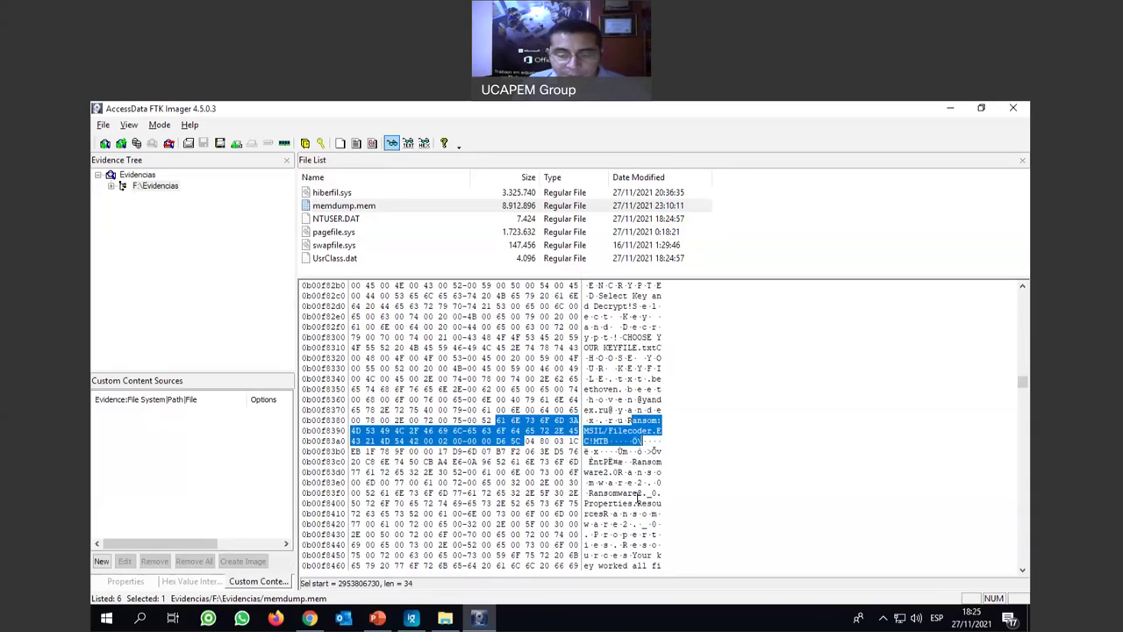
{"action": "key", "text": "F3"}
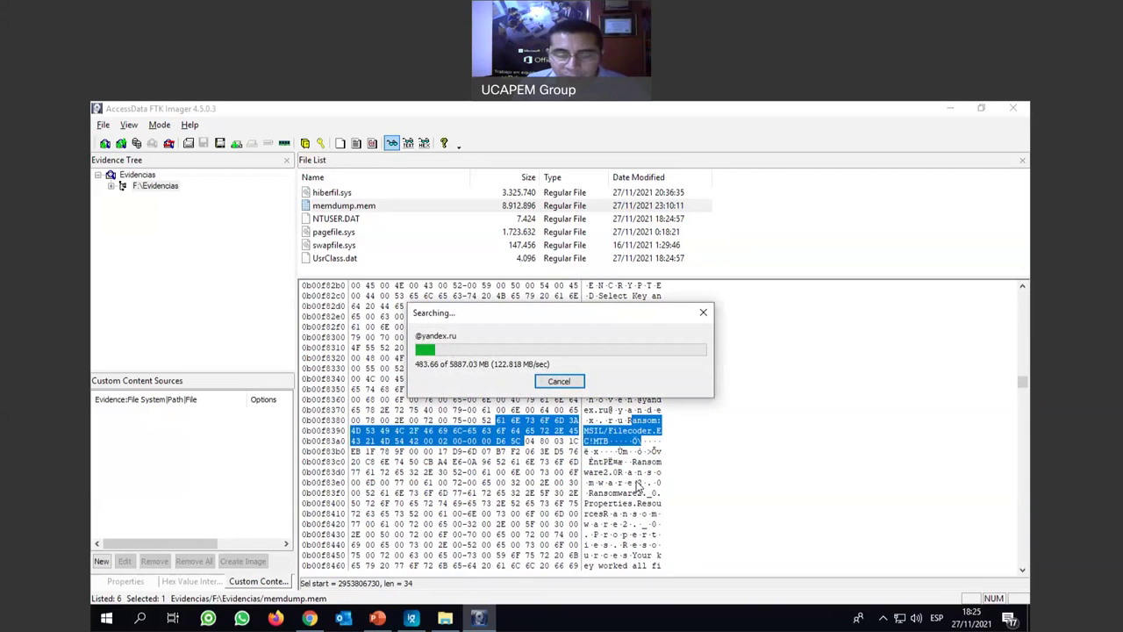
{"action": "left_click", "coordinate": [569, 384]}
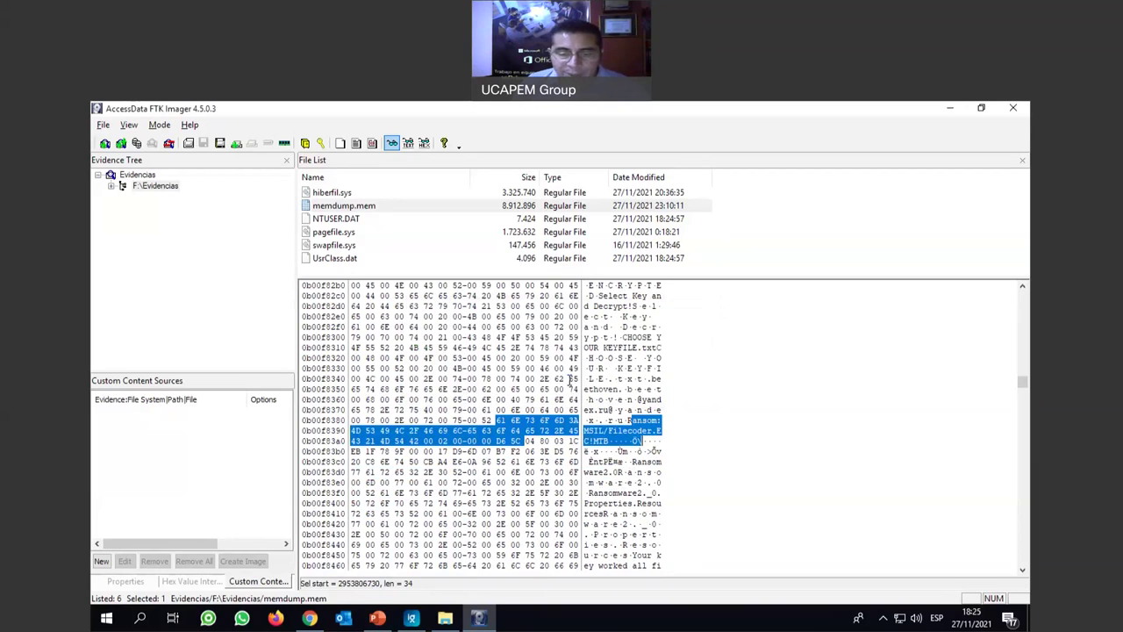
{"action": "right_click", "coordinate": [609, 353]}
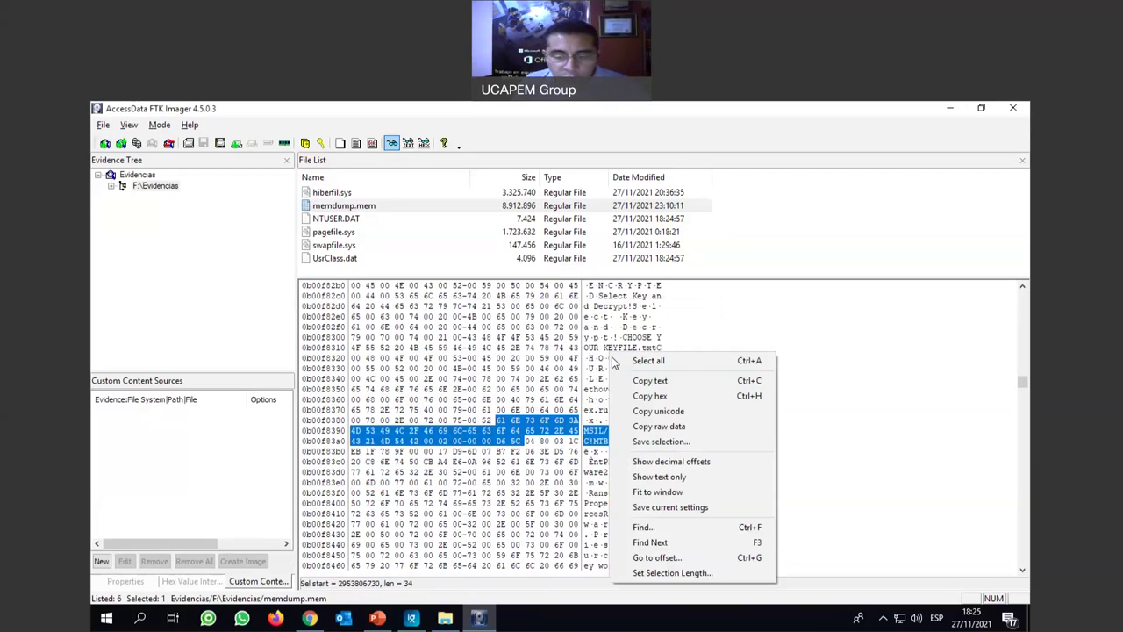
Run a text search of memdump.mem for 'password', correcting the typo in the term.
{"action": "left_click", "coordinate": [691, 526]}
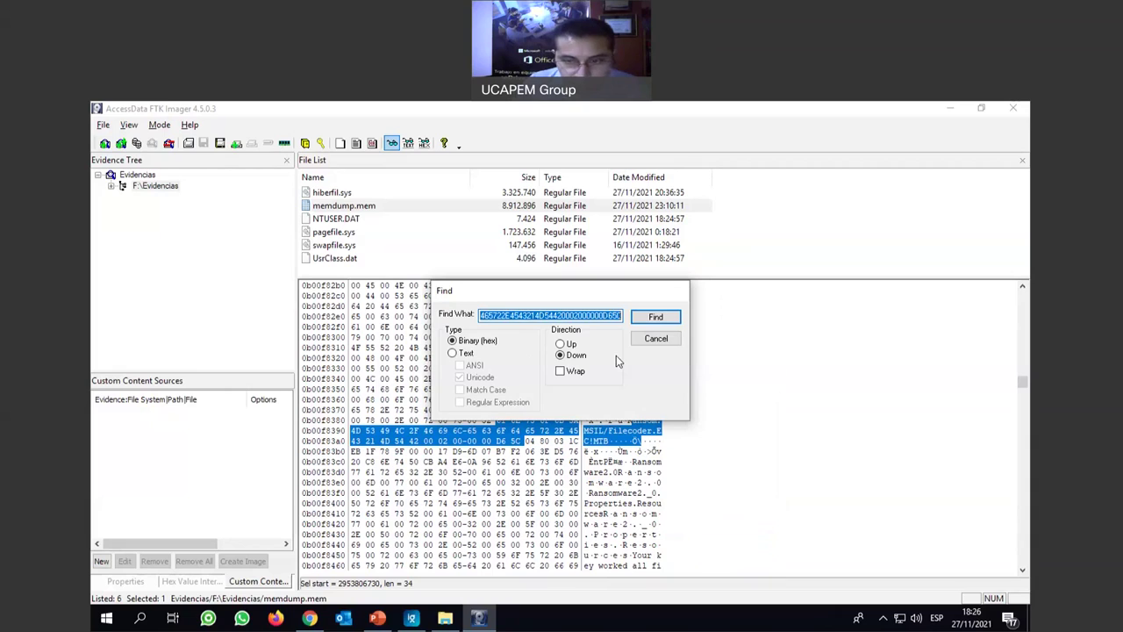
{"action": "key", "text": "Delete"}
{"action": "left_click", "coordinate": [466, 354]}
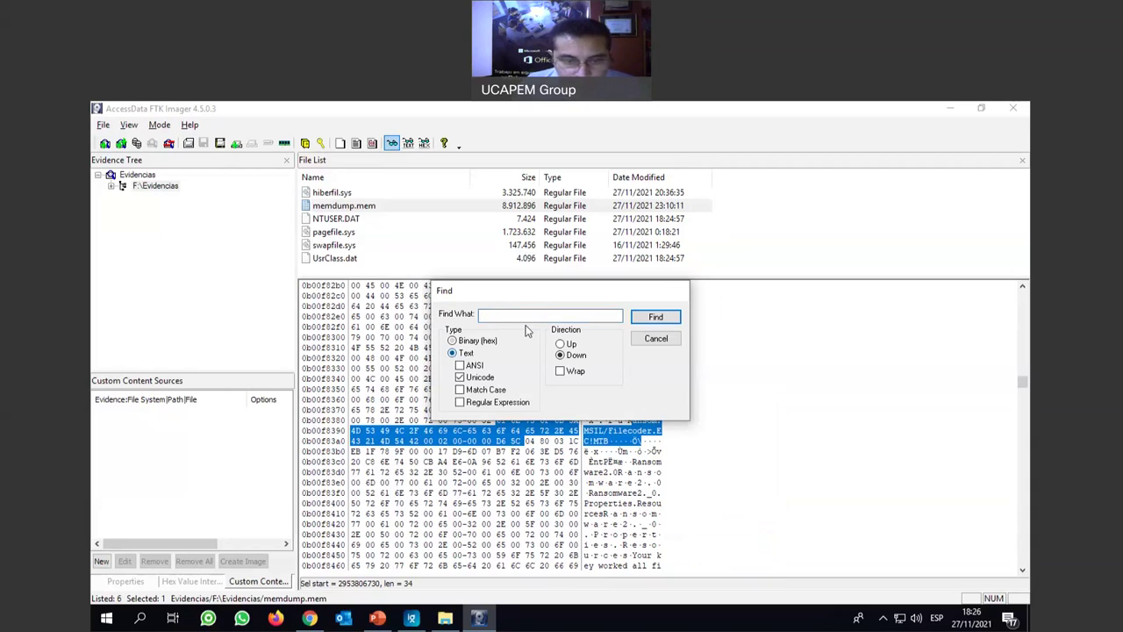
{"action": "type", "text": "passwaord"}
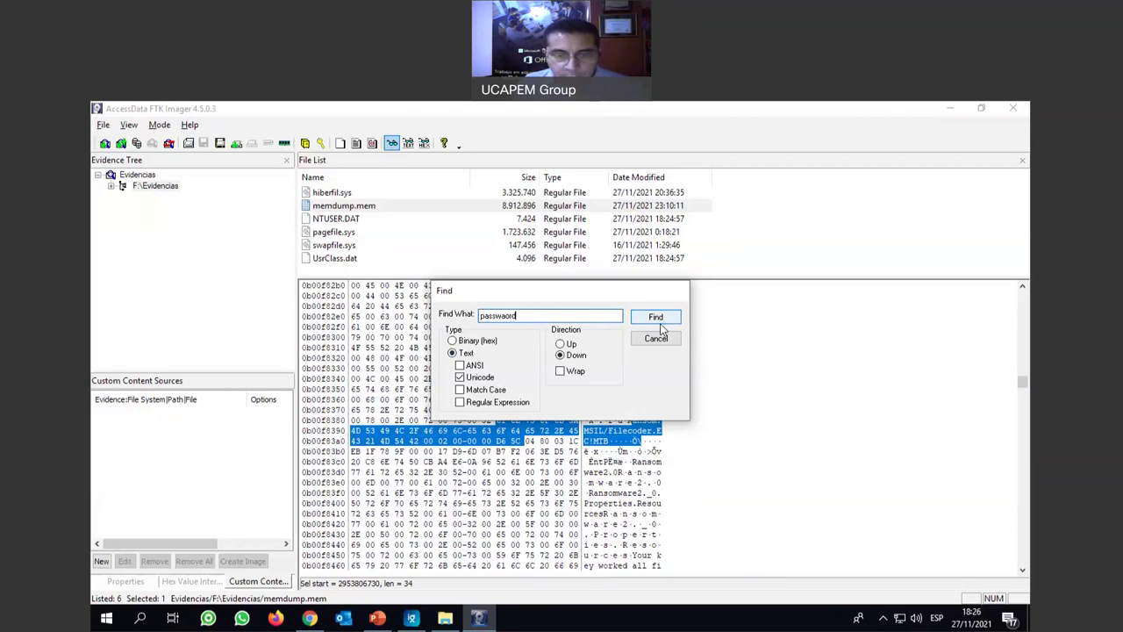
{"action": "left_click", "coordinate": [507, 316]}
{"action": "key", "text": "BackSpace"}
{"action": "left_click", "coordinate": [655, 317]}
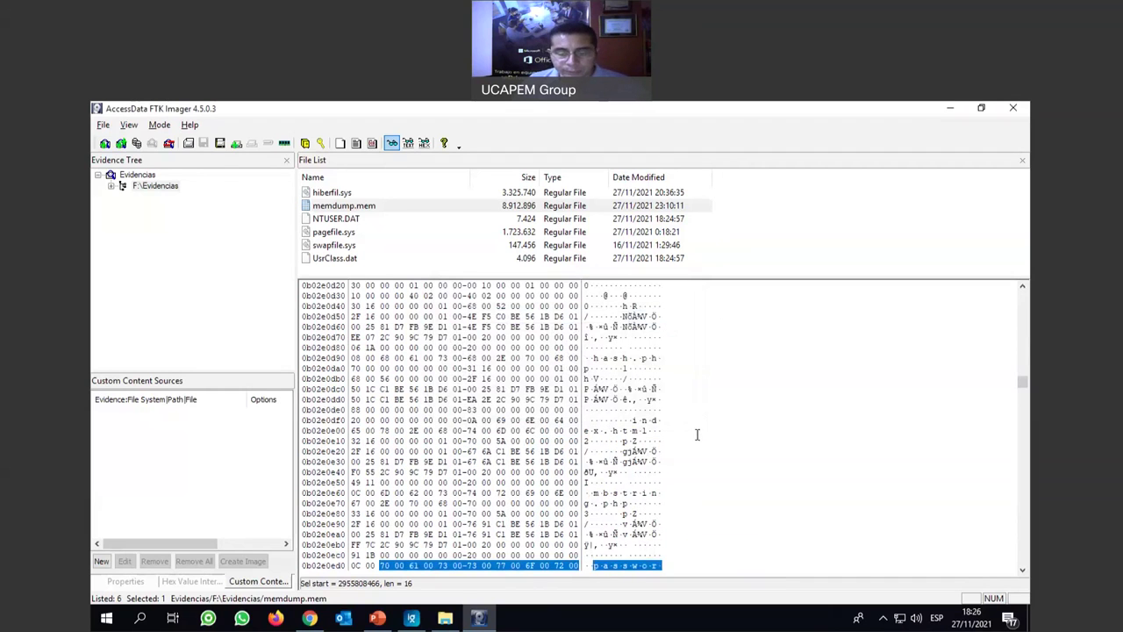
Jump to the next password match and mark where Password joins Change.
{"action": "scroll", "coordinate": [697, 434], "scroll_direction": "down", "scroll_amount": 4}
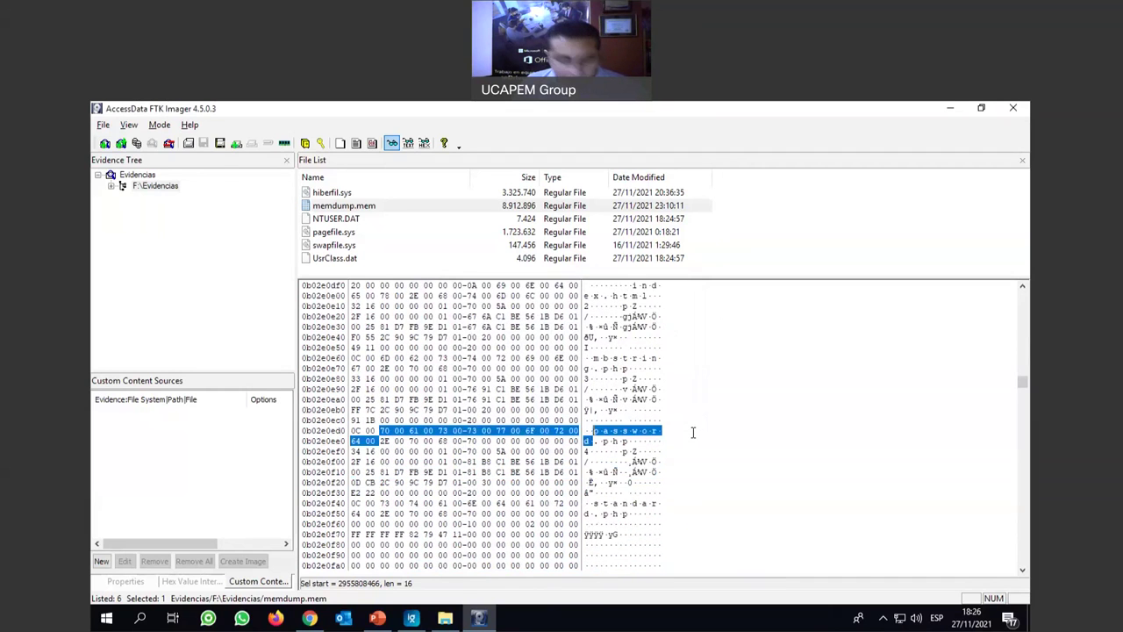
{"action": "key", "text": "F3"}
{"action": "scroll", "coordinate": [671, 433], "scroll_direction": "down", "scroll_amount": 2}
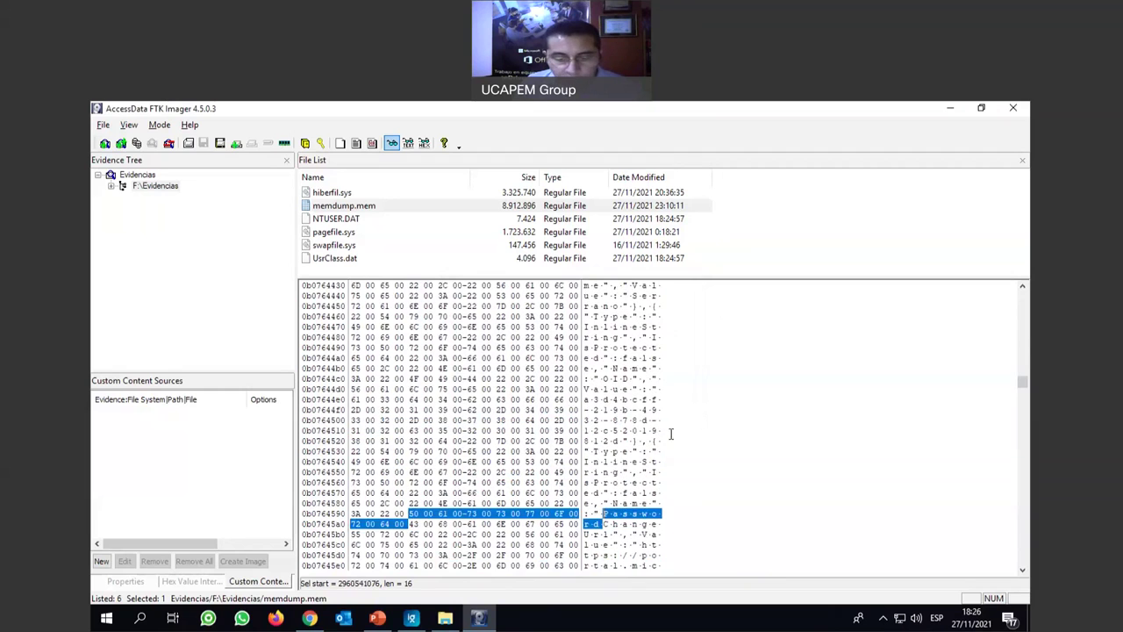
{"action": "scroll", "coordinate": [669, 434], "scroll_direction": "down", "scroll_amount": 1}
{"action": "scroll", "coordinate": [667, 434], "scroll_direction": "down", "scroll_amount": 3}
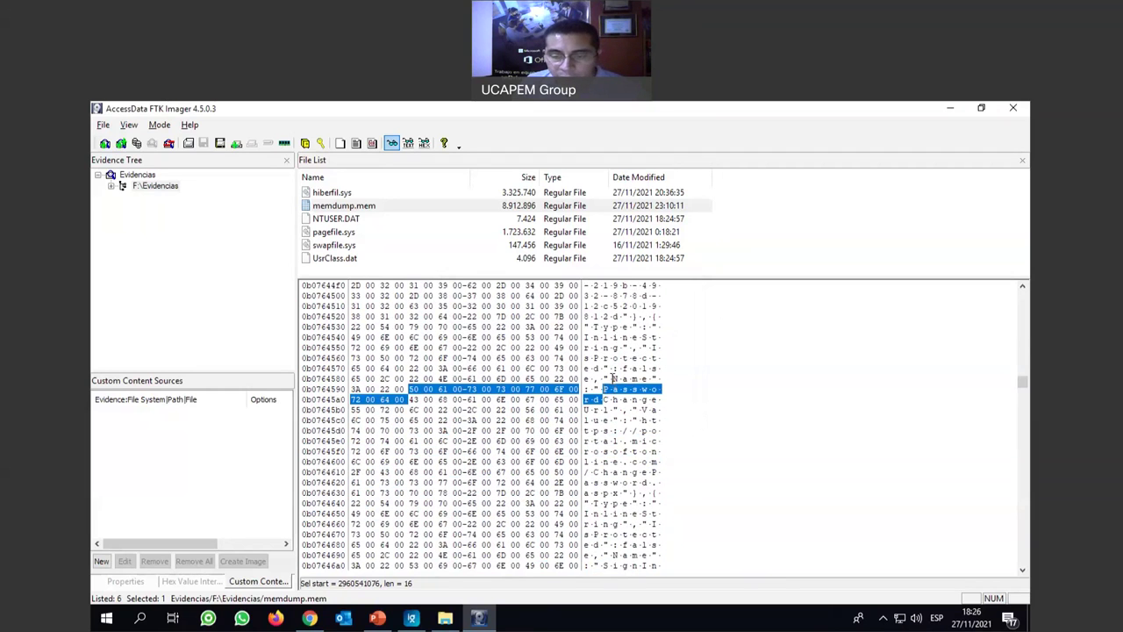
{"action": "left_click_drag", "start_coordinate": [594, 399], "coordinate": [633, 440]}
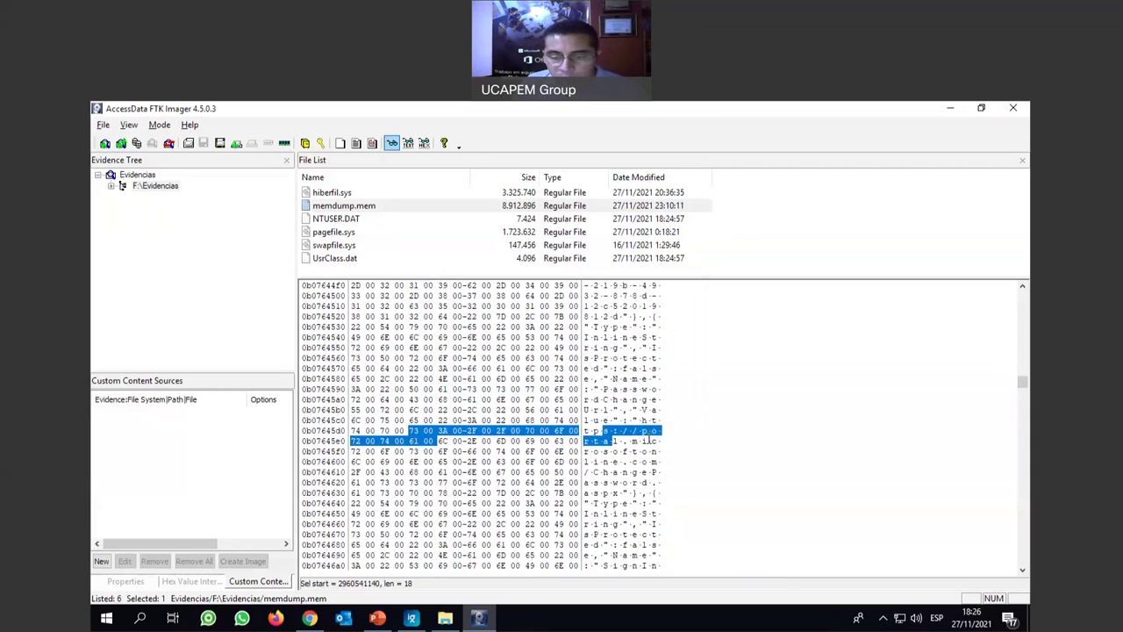
{"action": "scroll", "coordinate": [647, 441], "scroll_direction": "down", "scroll_amount": 2}
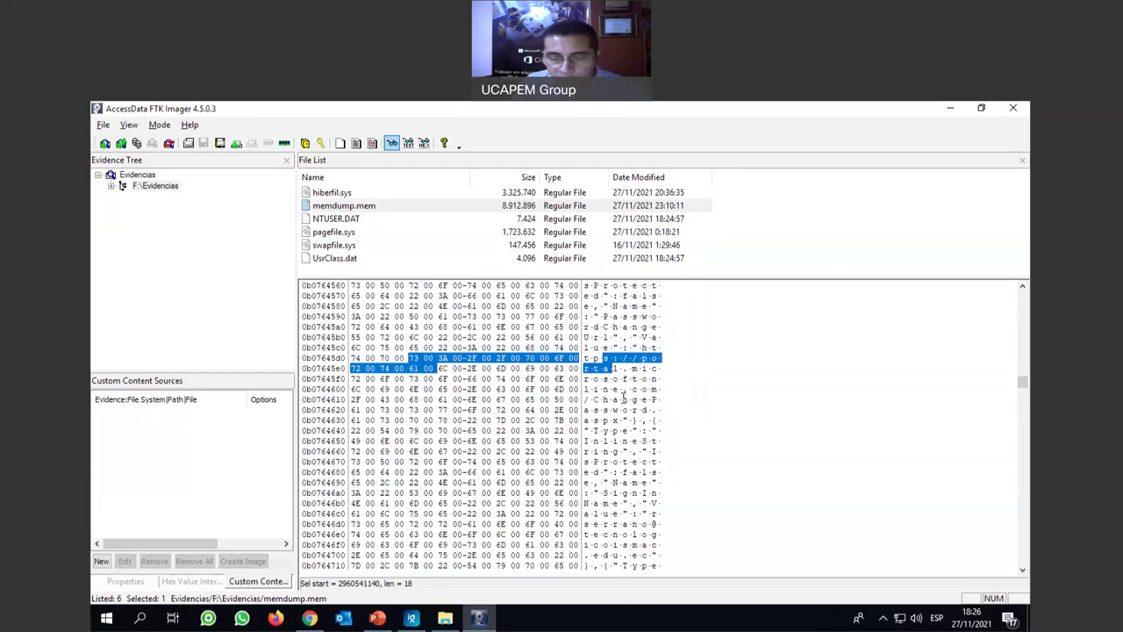
{"action": "scroll", "coordinate": [643, 395], "scroll_direction": "down", "scroll_amount": 1}
Mark the ChangePassword.aspx address and the field's false value in the hex view.
{"action": "left_click", "coordinate": [593, 386]}
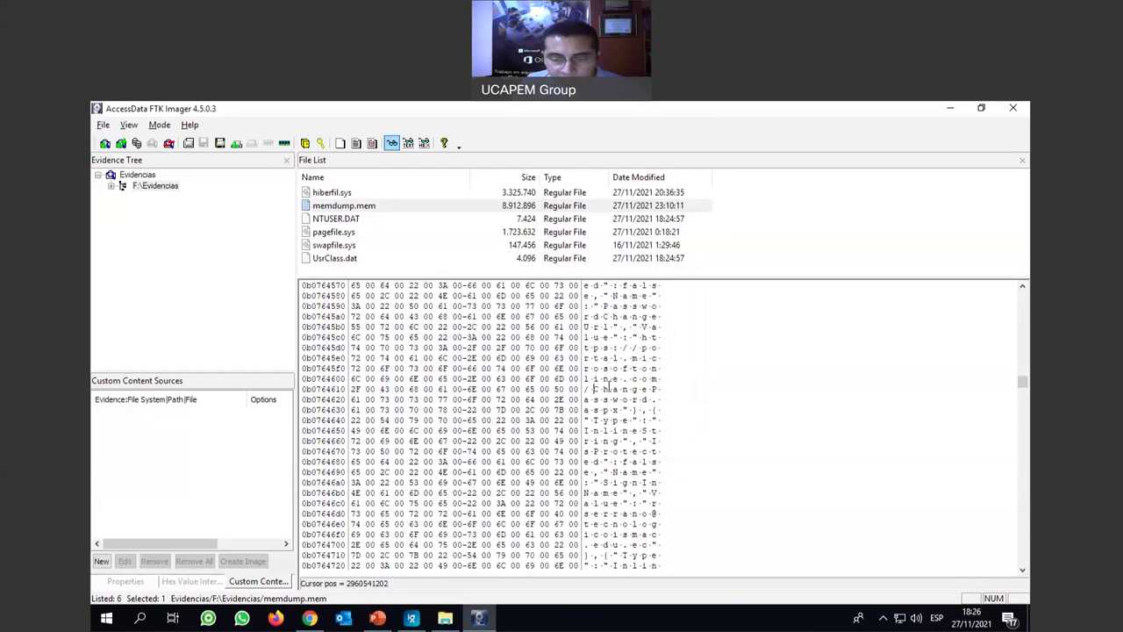
{"action": "left_click_drag", "start_coordinate": [593, 386], "coordinate": [660, 389]}
{"action": "left_click_drag", "start_coordinate": [589, 400], "coordinate": [654, 451]}
{"action": "scroll", "coordinate": [614, 417], "scroll_direction": "down", "scroll_amount": 1}
{"action": "scroll", "coordinate": [625, 435], "scroll_direction": "down", "scroll_amount": 3}
{"action": "scroll", "coordinate": [627, 461], "scroll_direction": "down", "scroll_amount": 1}
{"action": "left_click_drag", "start_coordinate": [613, 409], "coordinate": [647, 410]}
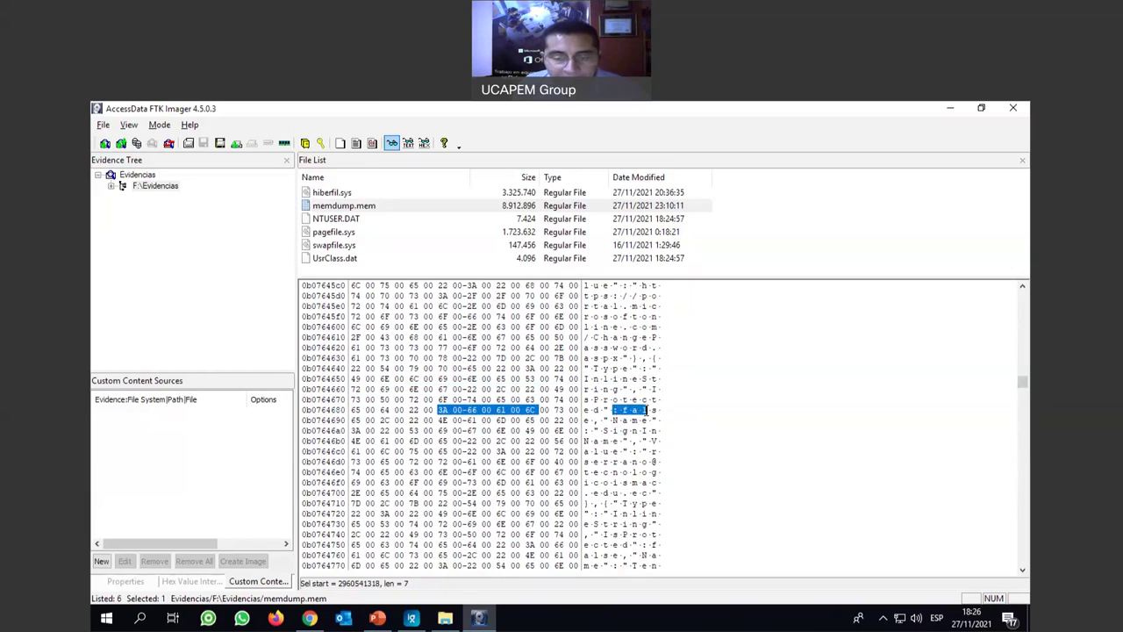
{"action": "scroll", "coordinate": [617, 421], "scroll_direction": "down", "scroll_amount": 2}
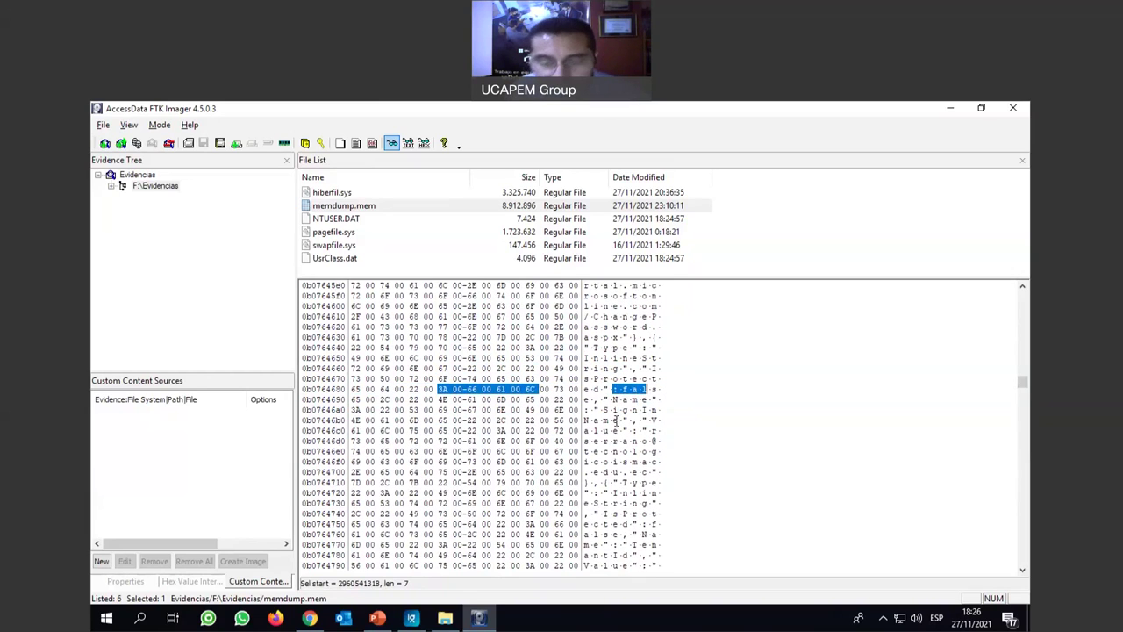
{"action": "scroll", "coordinate": [623, 412], "scroll_direction": "down", "scroll_amount": 1}
Select the SignInName field label and part of the sign-in e-mail address.
{"action": "left_click", "coordinate": [604, 399]}
{"action": "left_click_drag", "start_coordinate": [633, 401], "coordinate": [622, 422]}
{"action": "scroll", "coordinate": [623, 422], "scroll_direction": "down", "scroll_amount": 1}
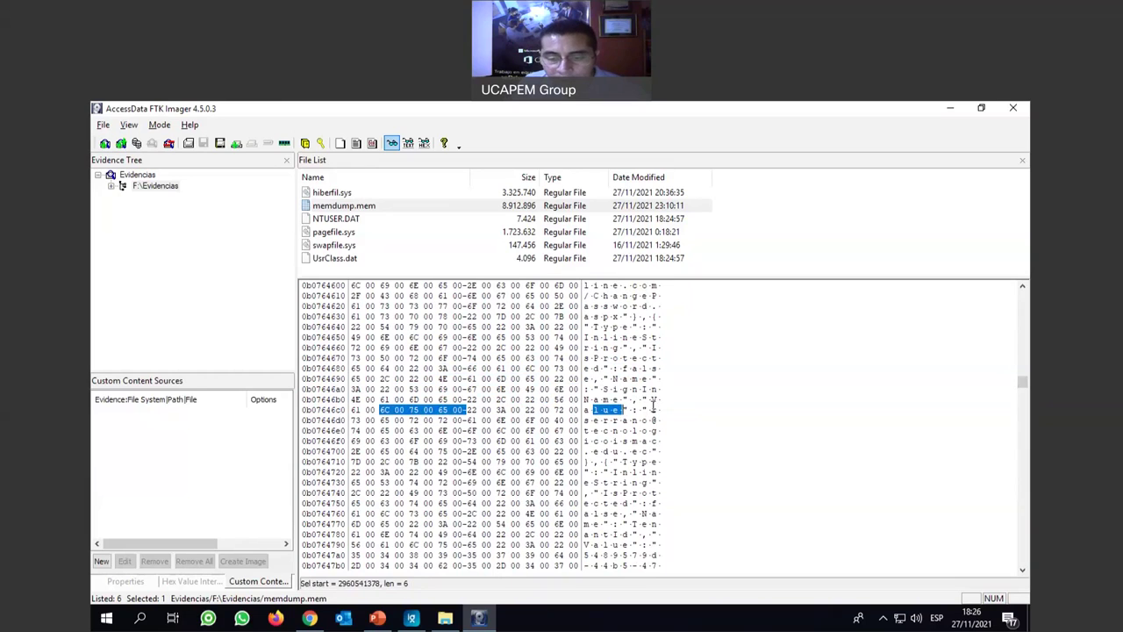
{"action": "left_click_drag", "start_coordinate": [591, 431], "coordinate": [645, 452]}
{"action": "left_click", "coordinate": [617, 451]}
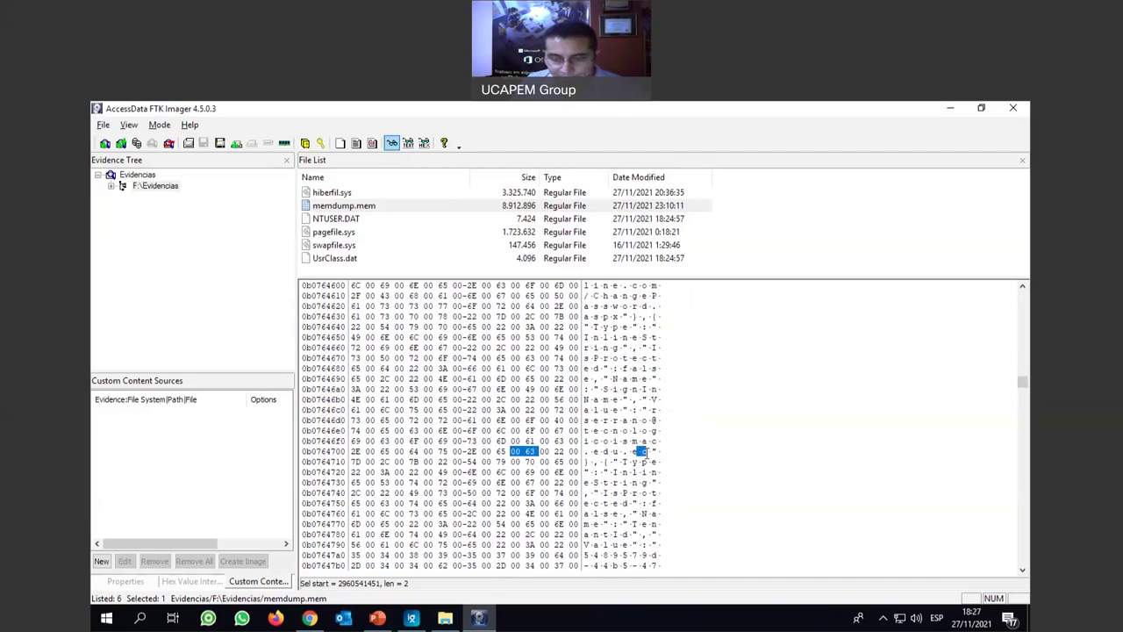
{"action": "scroll", "coordinate": [645, 452], "scroll_direction": "down", "scroll_amount": 1}
{"action": "scroll", "coordinate": [645, 450], "scroll_direction": "down", "scroll_amount": 1}
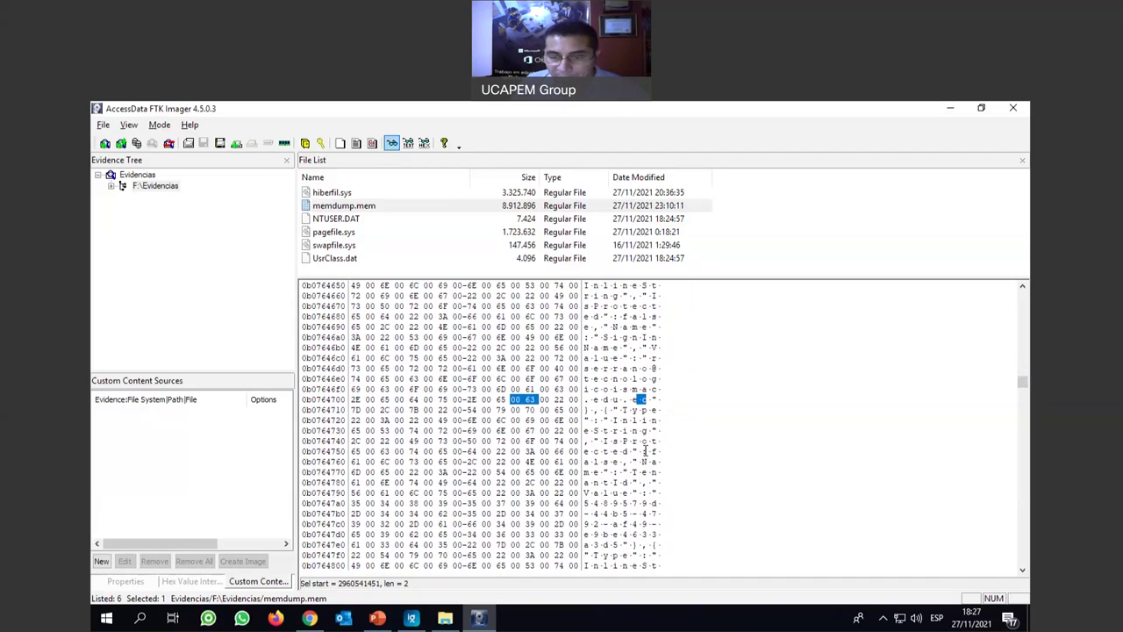
Reselect the full sign-in address value in the SignInName row, including its domain.
{"action": "left_click_drag", "start_coordinate": [649, 399], "coordinate": [600, 338]}
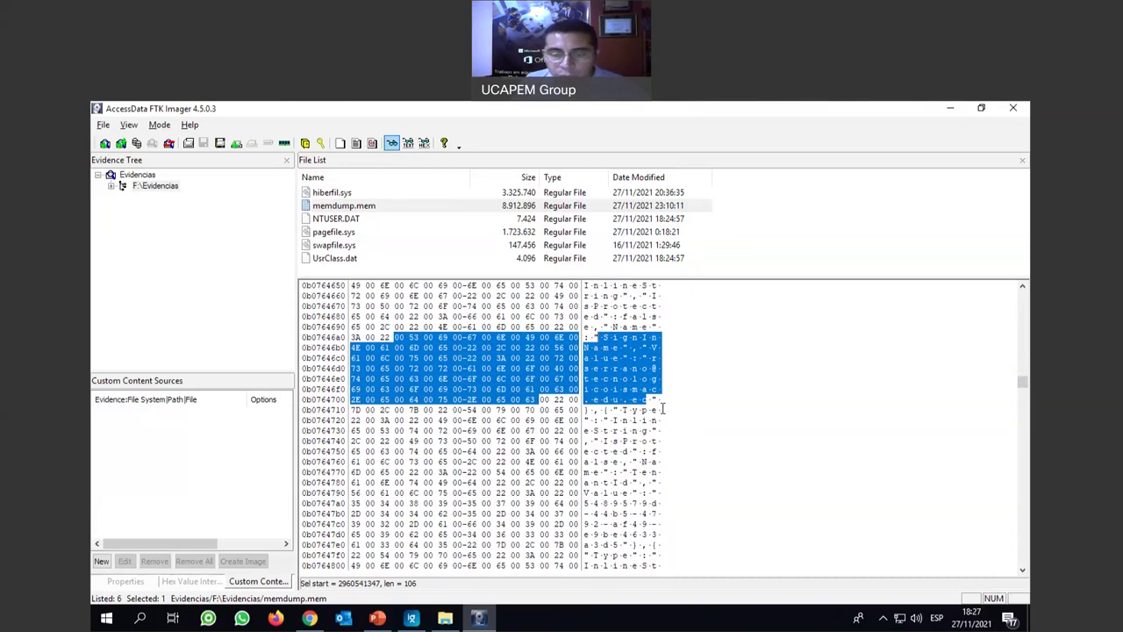
{"action": "left_click", "coordinate": [589, 348]}
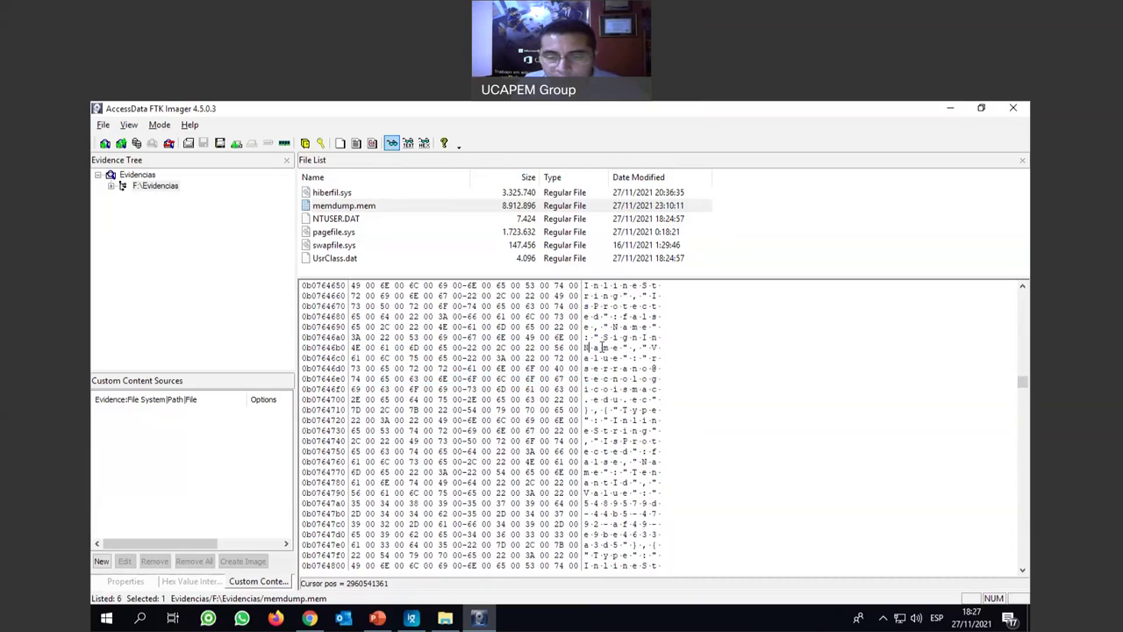
{"action": "left_click", "coordinate": [647, 348]}
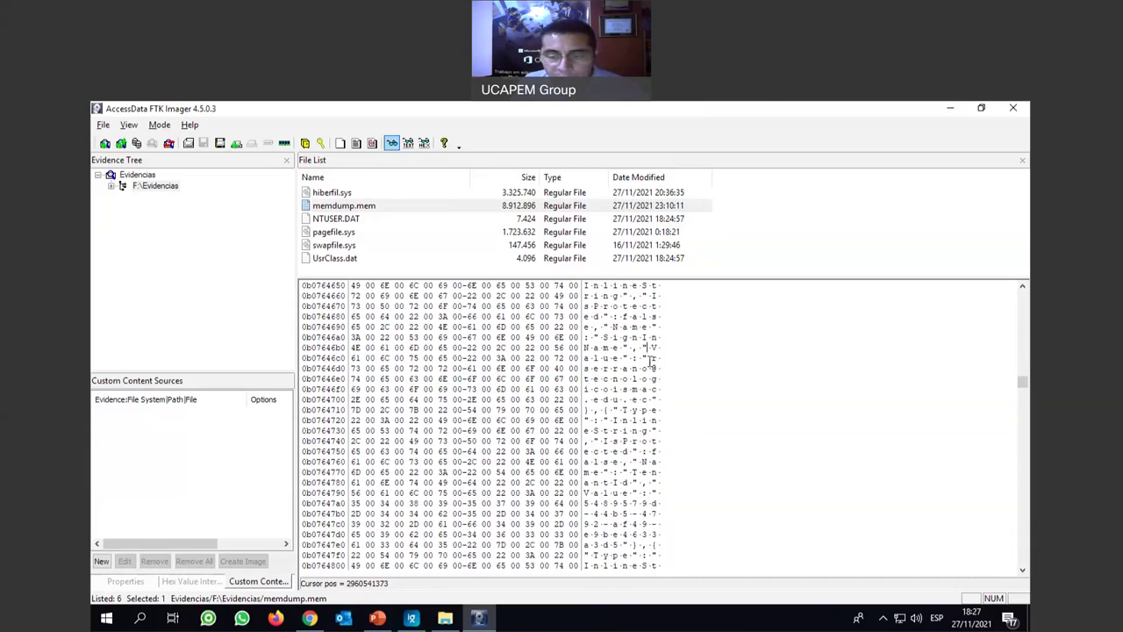
{"action": "left_click_drag", "start_coordinate": [654, 358], "coordinate": [653, 370]}
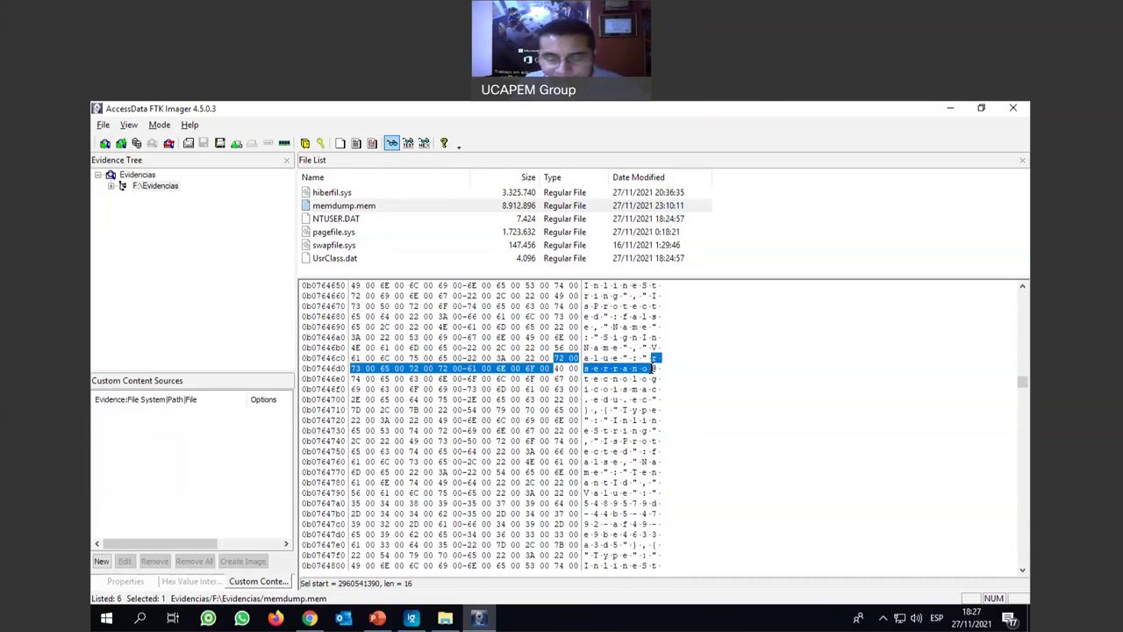
{"action": "left_click_drag", "start_coordinate": [653, 370], "coordinate": [654, 380]}
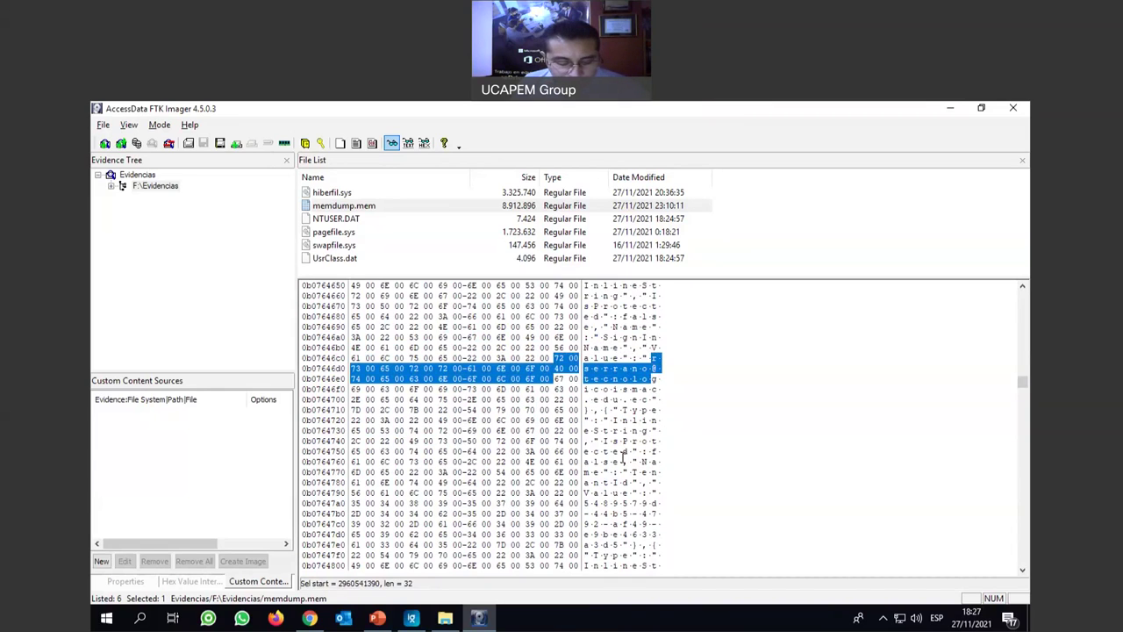
Step through the next Password matches, marking the Goods amount member name along the way.
{"action": "key", "text": "F3"}
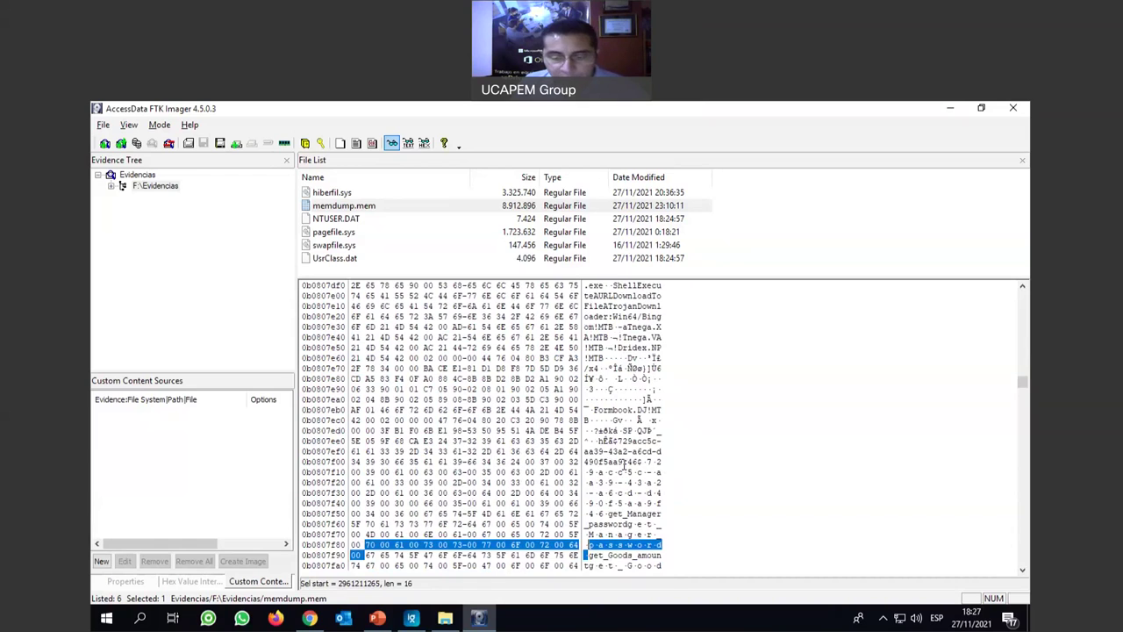
{"action": "scroll", "coordinate": [624, 465], "scroll_direction": "down", "scroll_amount": 3}
{"action": "left_click_drag", "start_coordinate": [606, 472], "coordinate": [658, 472]}
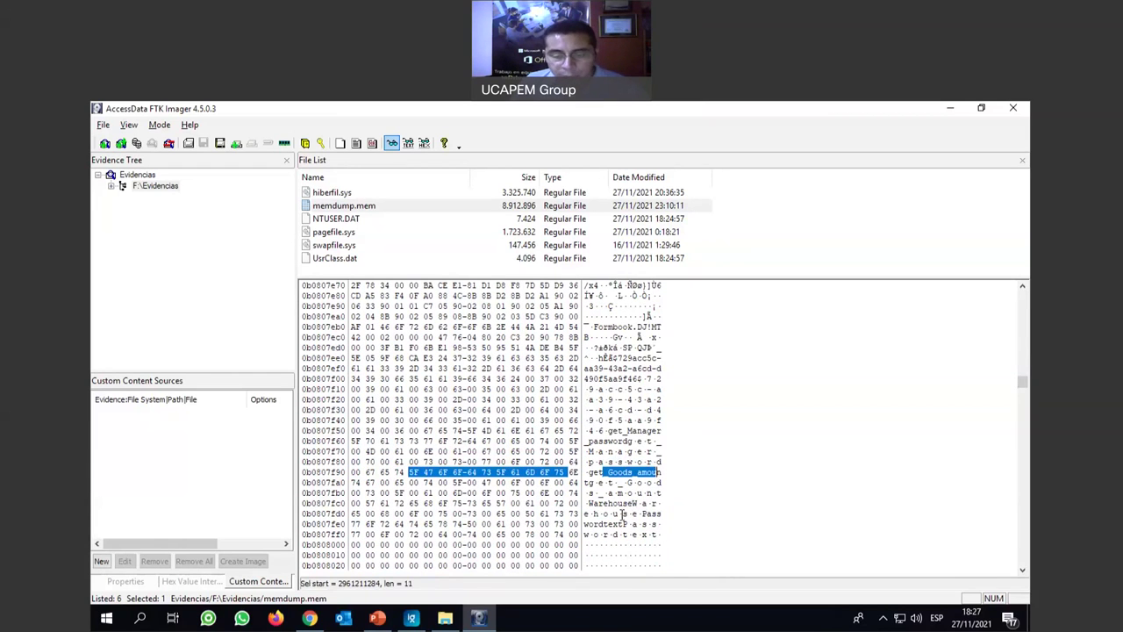
{"action": "key", "text": "F3"}
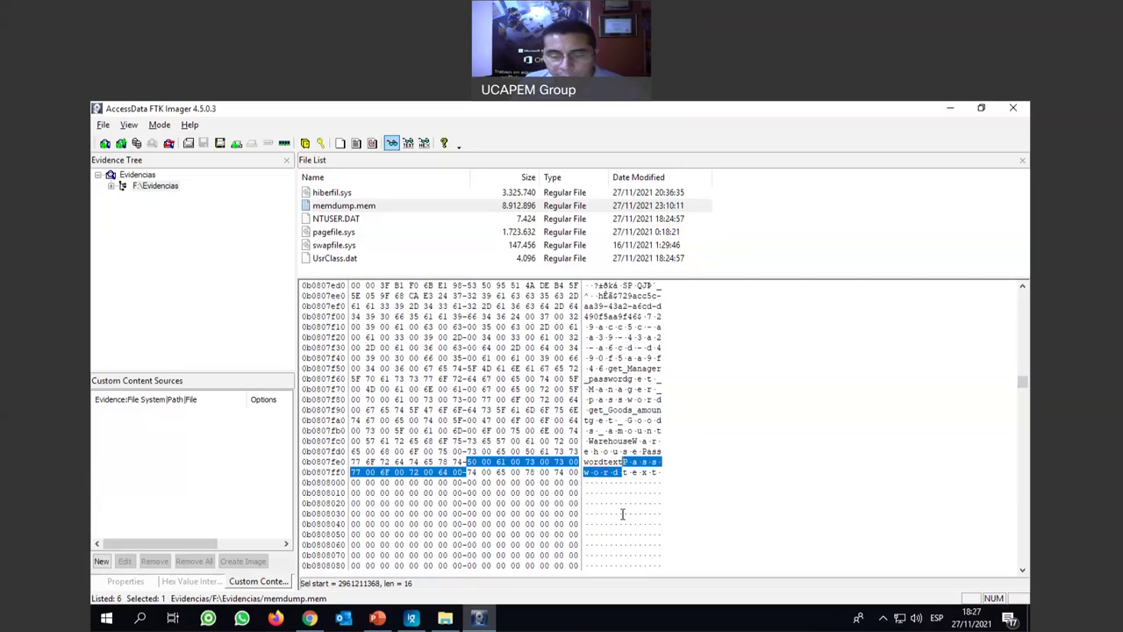
{"action": "key", "text": "F3"}
{"action": "scroll", "coordinate": [627, 518], "scroll_direction": "down", "scroll_amount": 4}
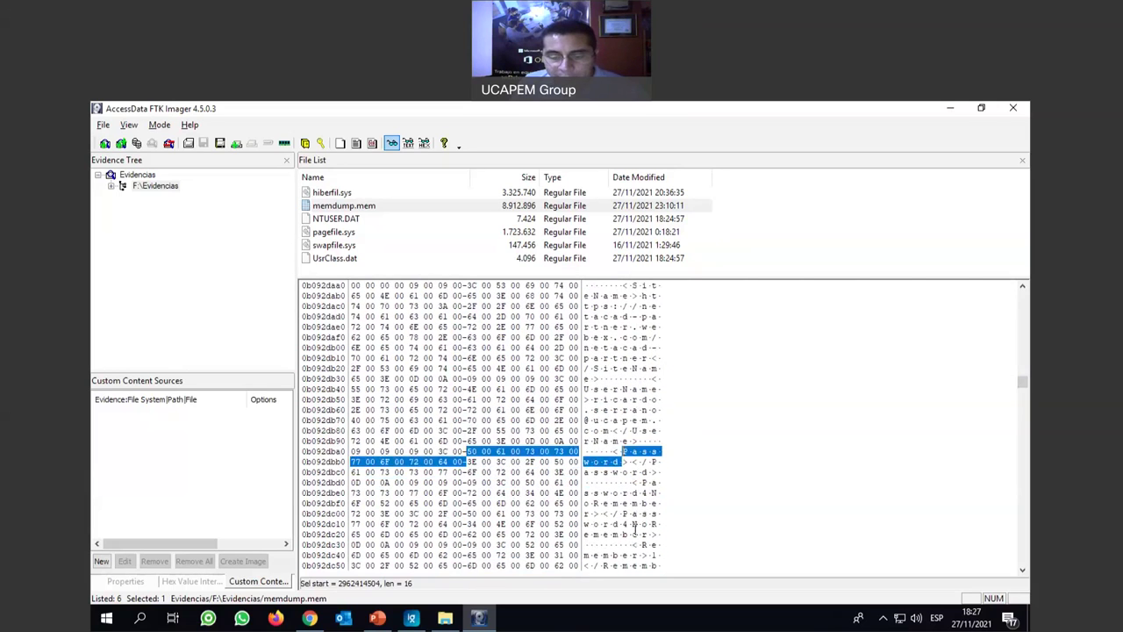
{"action": "key", "text": "F3"}
{"action": "key", "text": "F3"}
{"action": "key", "text": "F3"}
{"action": "key", "text": "F3"}
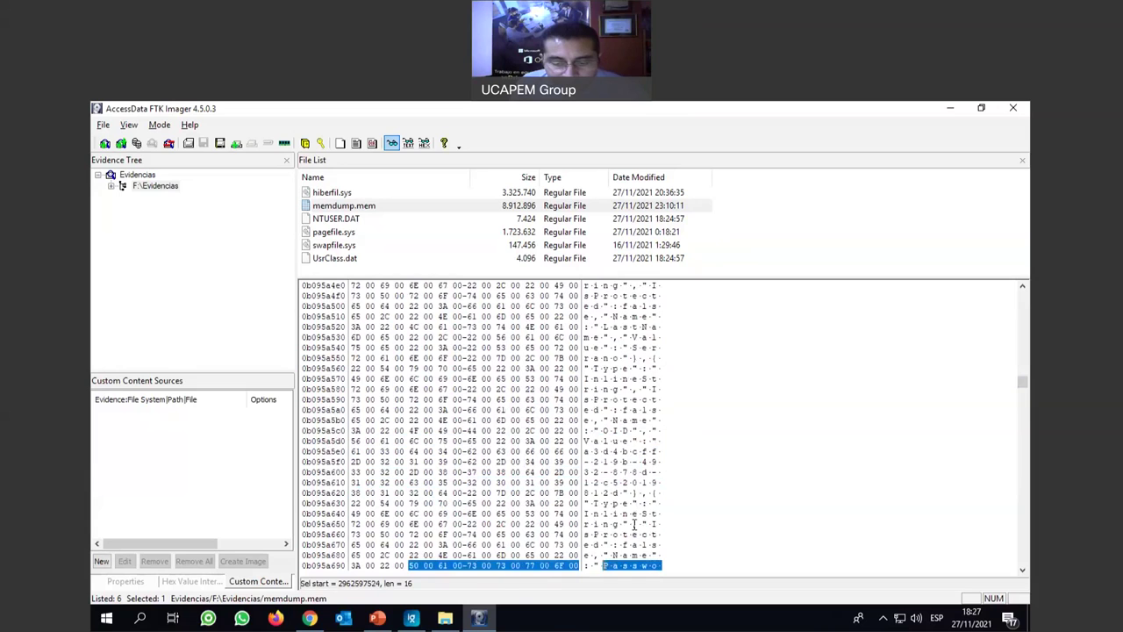
{"action": "key", "text": "F3"}
{"action": "key", "text": "F3"}
{"action": "key", "text": "F3"}
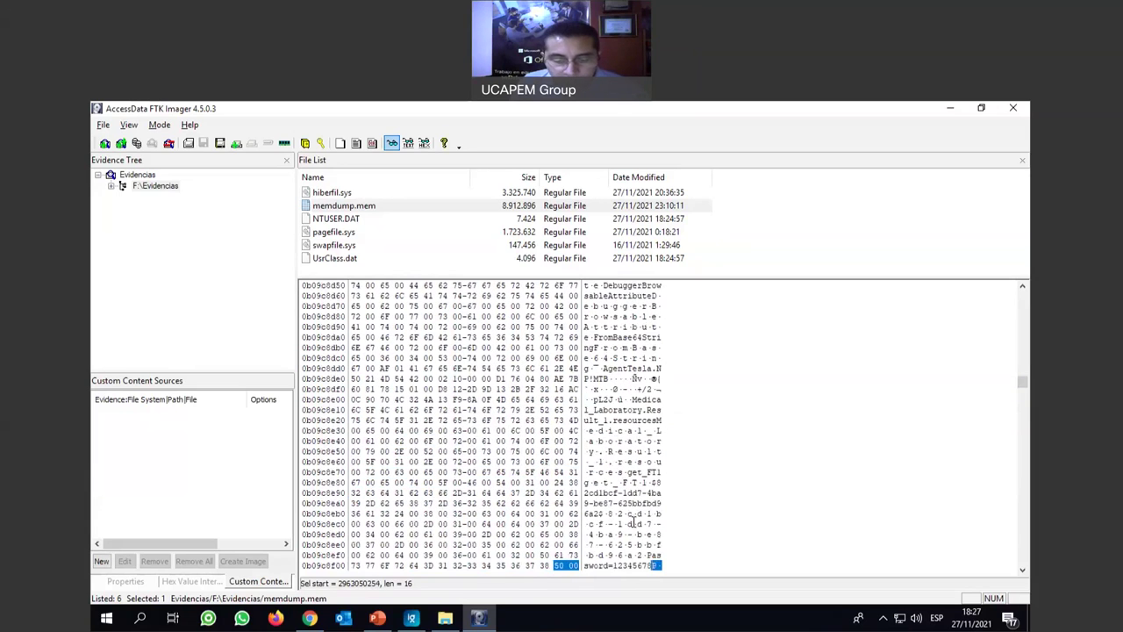
{"action": "key", "text": "F3"}
{"action": "key", "text": "F3"}
{"action": "key", "text": "F3"}
{"action": "key", "text": "F3"}
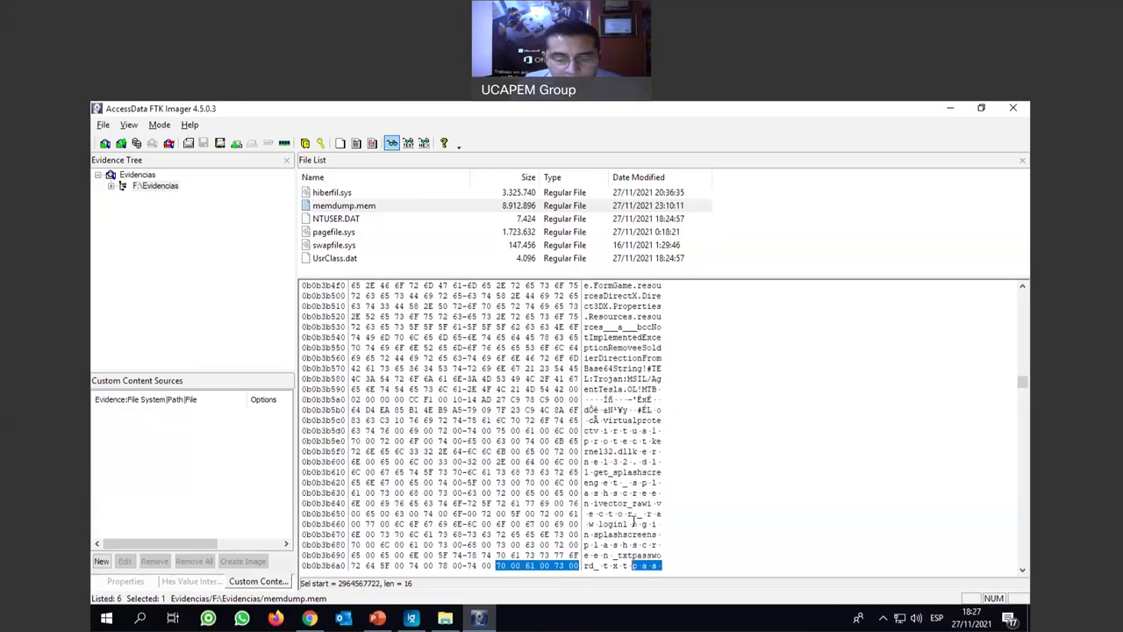
{"action": "key", "text": "F3"}
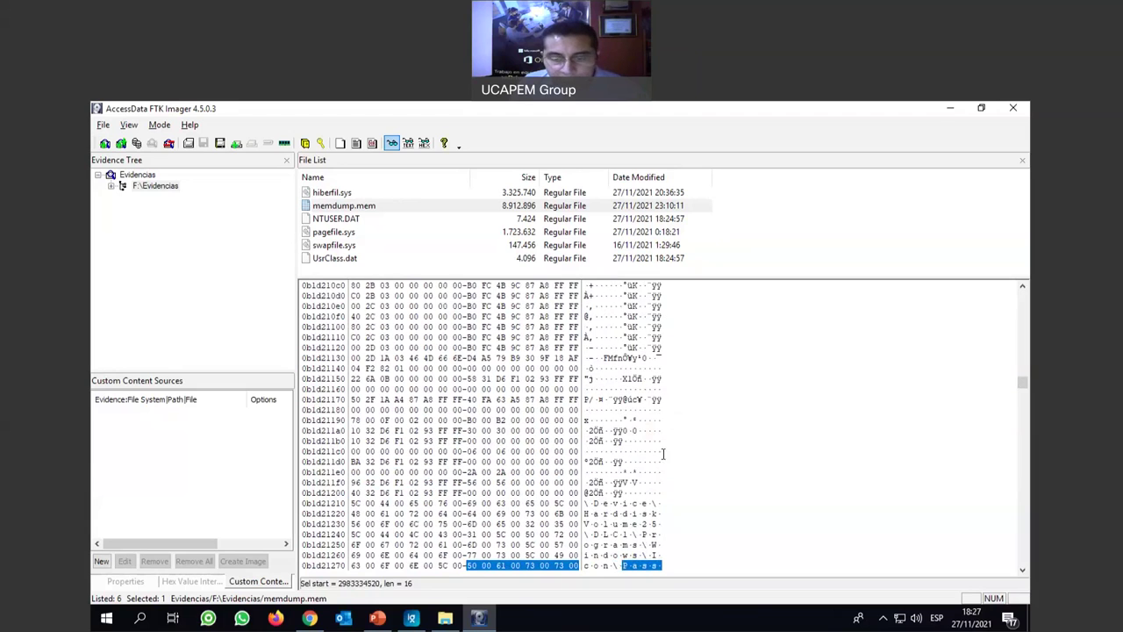
Restart Find Next from an earlier point in the hex data and keep stepping through password matches.
{"action": "scroll", "coordinate": [635, 475], "scroll_direction": "up", "scroll_amount": 8}
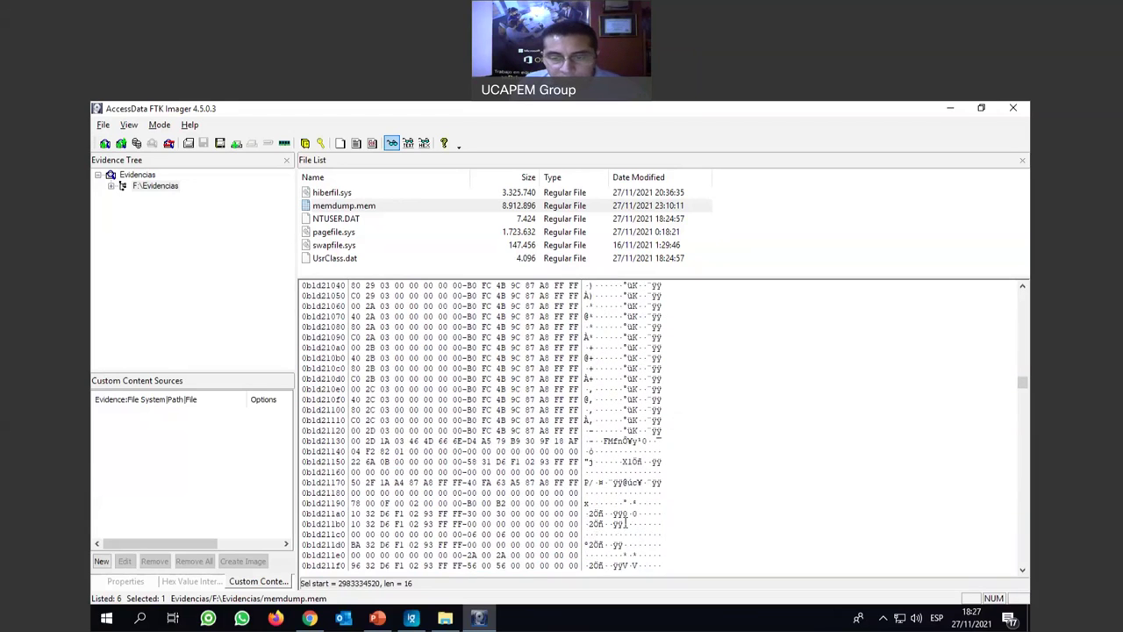
{"action": "scroll", "coordinate": [624, 524], "scroll_direction": "up", "scroll_amount": 6}
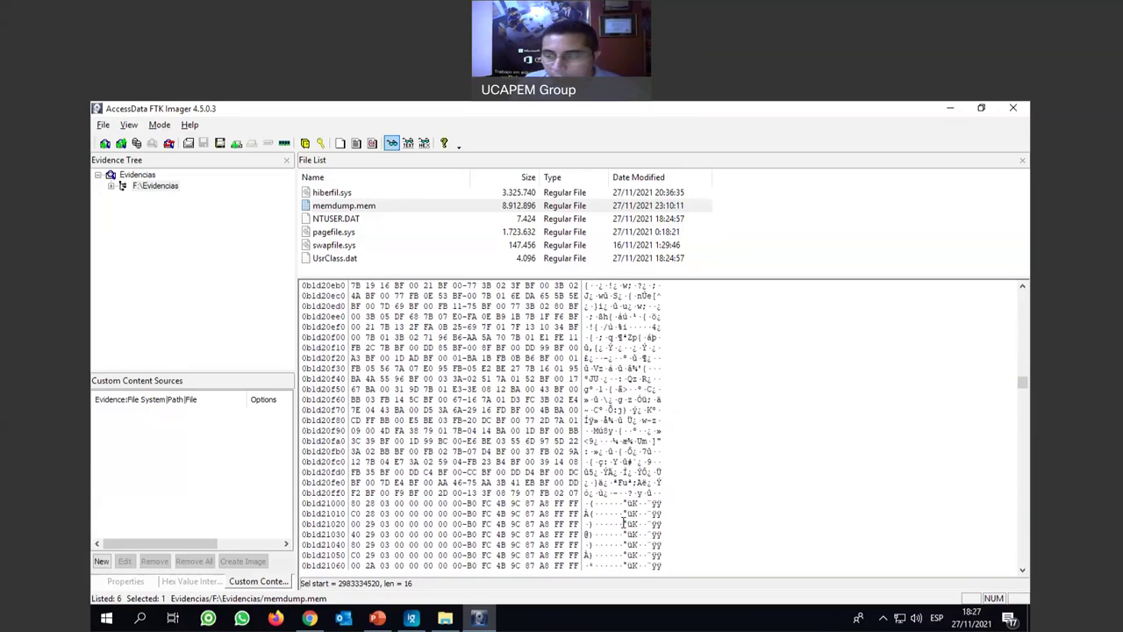
{"action": "left_click_drag", "start_coordinate": [1024, 384], "coordinate": [1022, 355]}
{"action": "left_click", "coordinate": [623, 378]}
{"action": "key", "text": "F3"}
{"action": "scroll", "coordinate": [701, 450], "scroll_direction": "down", "scroll_amount": 1}
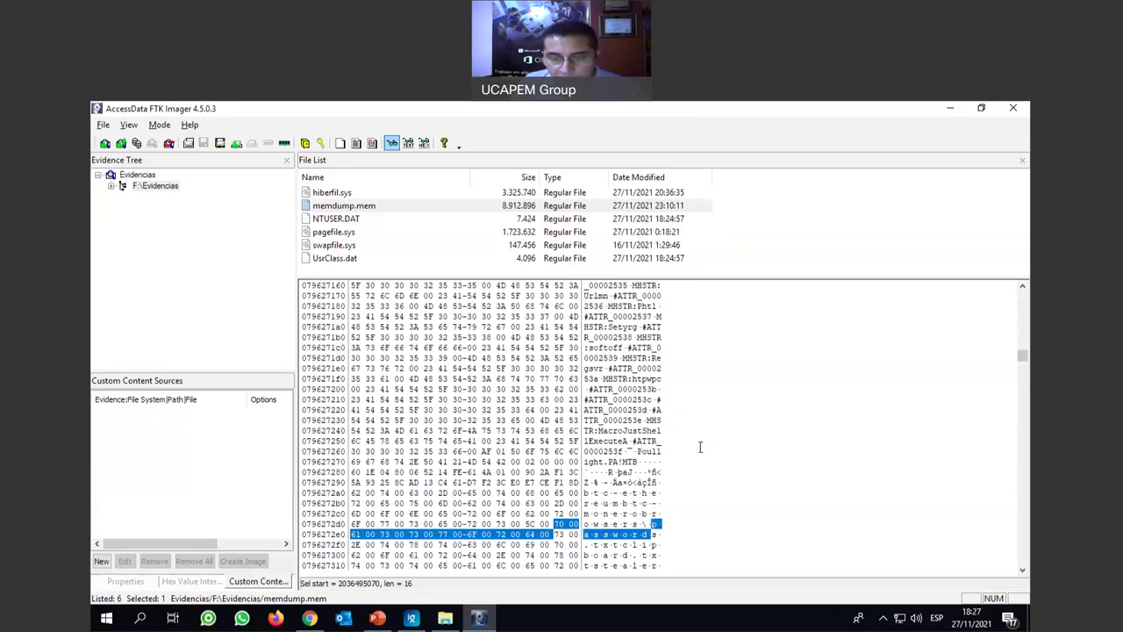
{"action": "key", "text": "F3"}
{"action": "key", "text": "F3"}
{"action": "key", "text": "F3"}
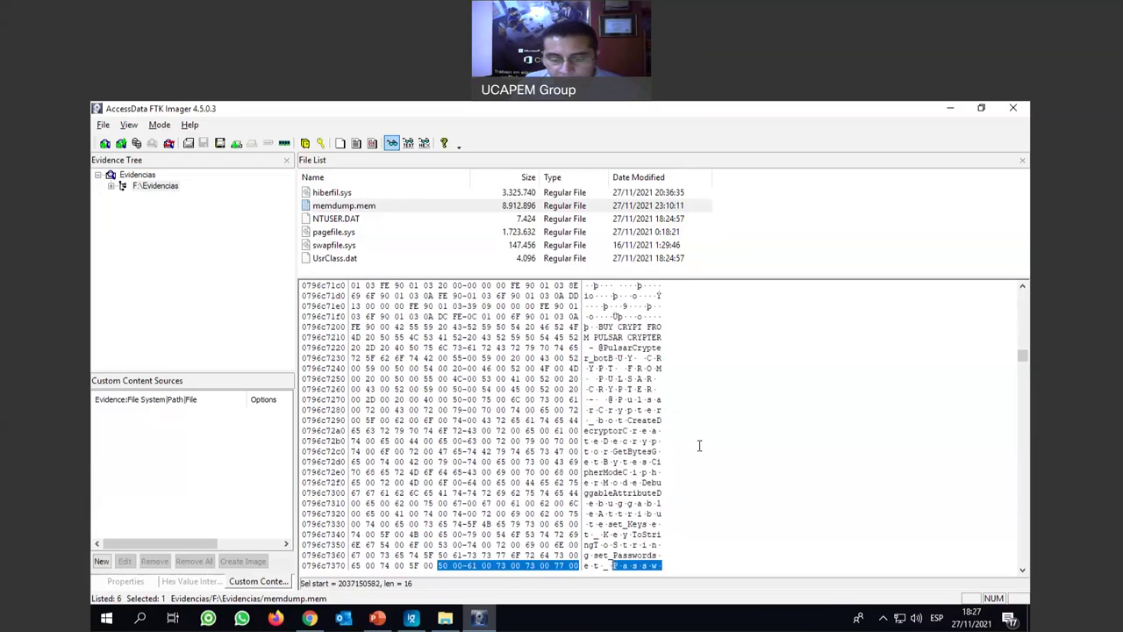
{"action": "scroll", "coordinate": [699, 446], "scroll_direction": "down", "scroll_amount": 1}
{"action": "scroll", "coordinate": [698, 446], "scroll_direction": "down", "scroll_amount": 3}
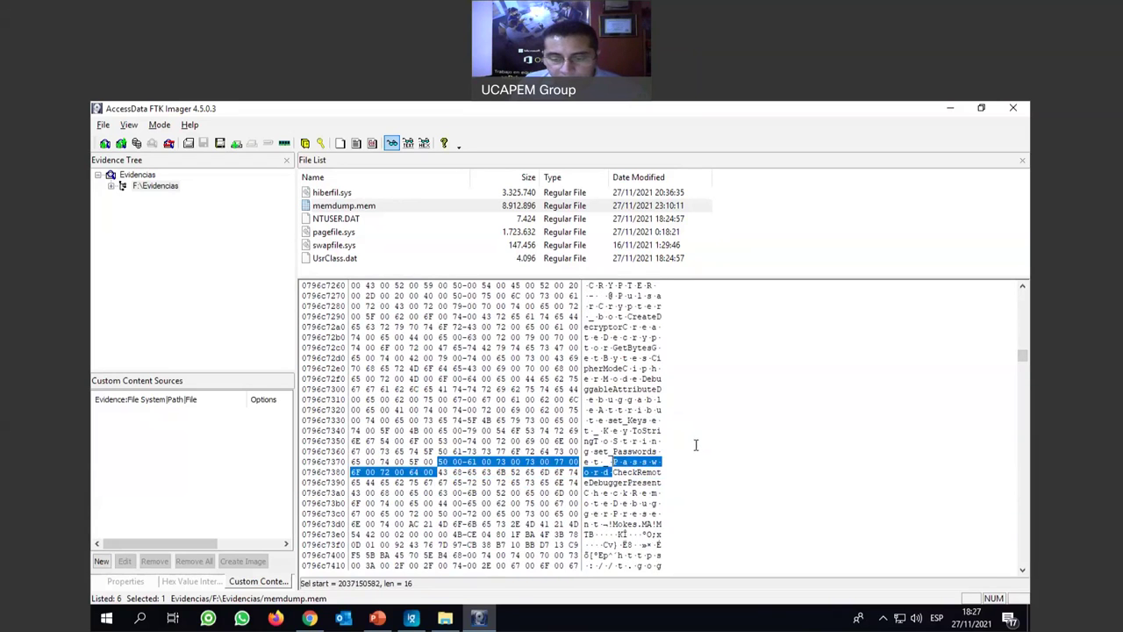
{"action": "key", "text": "F3"}
{"action": "scroll", "coordinate": [695, 445], "scroll_direction": "down", "scroll_amount": 4}
{"action": "key", "text": "F3"}
{"action": "scroll", "coordinate": [694, 445], "scroll_direction": "down", "scroll_amount": 4}
{"action": "key", "text": "F3"}
{"action": "key", "text": "F3"}
{"action": "scroll", "coordinate": [693, 444], "scroll_direction": "down", "scroll_amount": 2}
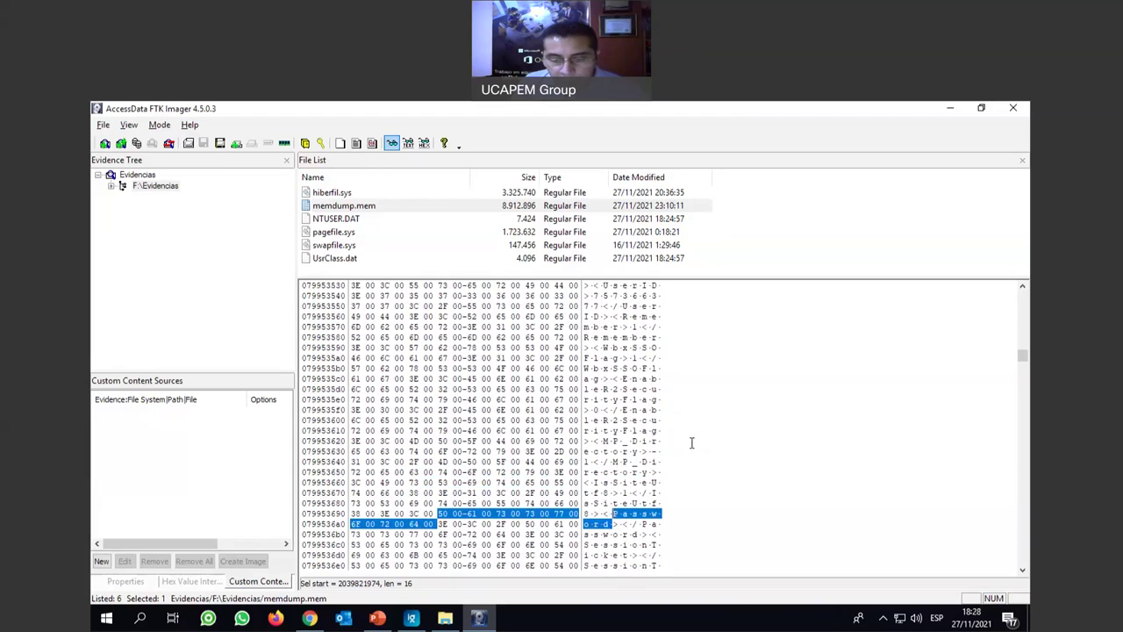
{"action": "key", "text": "F3"}
{"action": "key", "text": "F3"}
{"action": "scroll", "coordinate": [691, 443], "scroll_direction": "down", "scroll_amount": 2}
{"action": "key", "text": "F3"}
Continue through later password matches until reaching the record with LastName and OID fields.
{"action": "key", "text": "F3"}
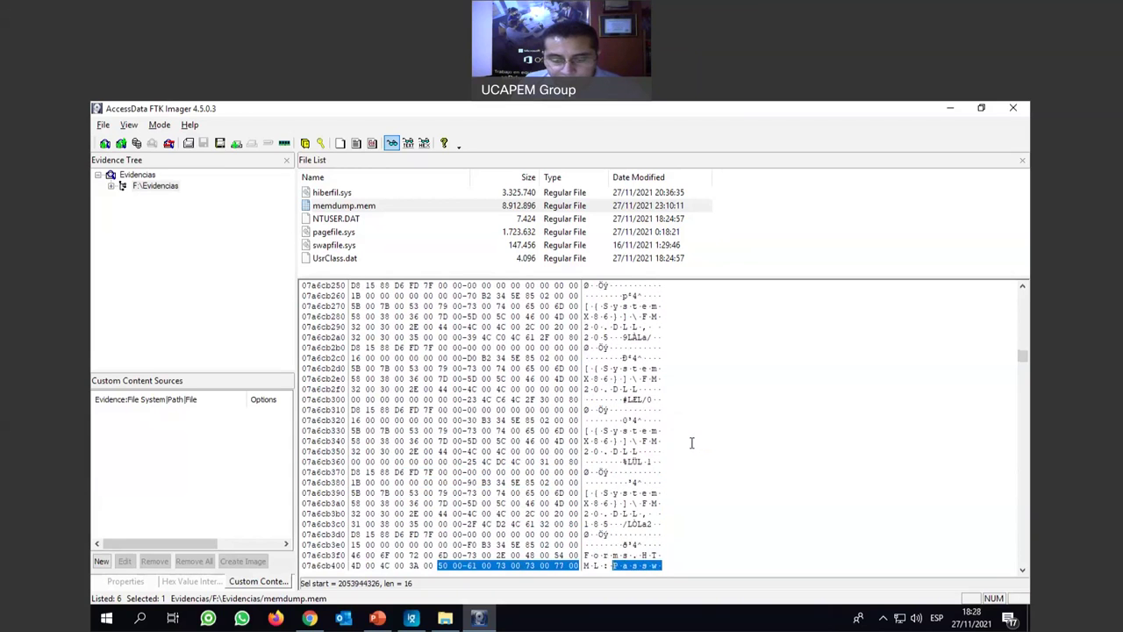
{"action": "key", "text": "F3"}
{"action": "key", "text": "F3"}
{"action": "key", "text": "F3"}
{"action": "key", "text": "F3"}
{"action": "key", "text": "F3"}
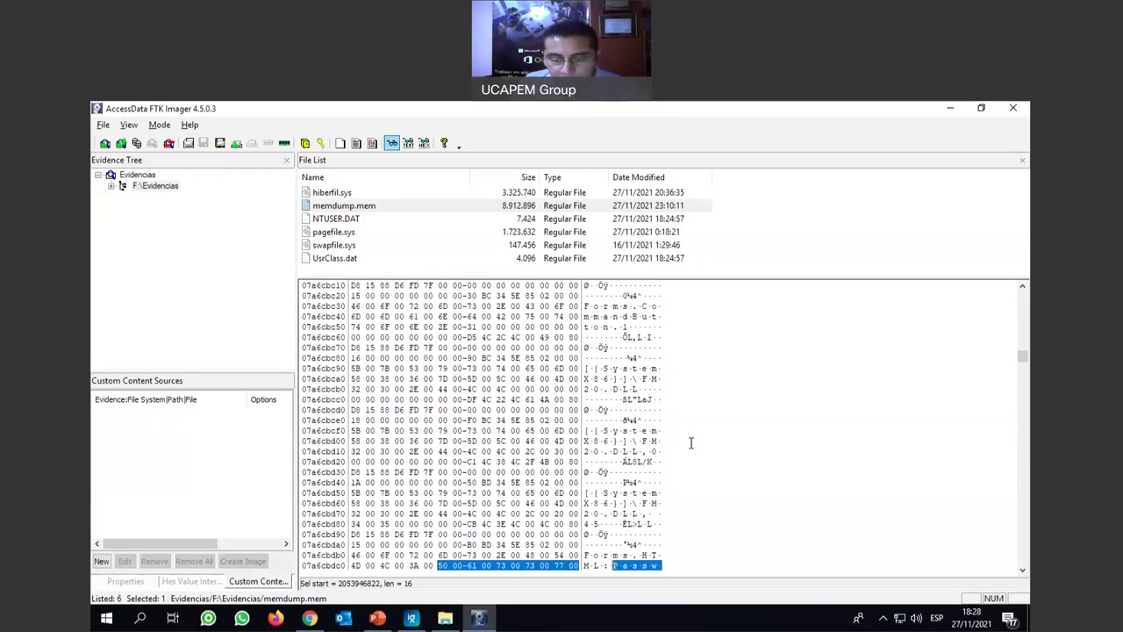
{"action": "key", "text": "F3"}
{"action": "key", "text": "F3"}
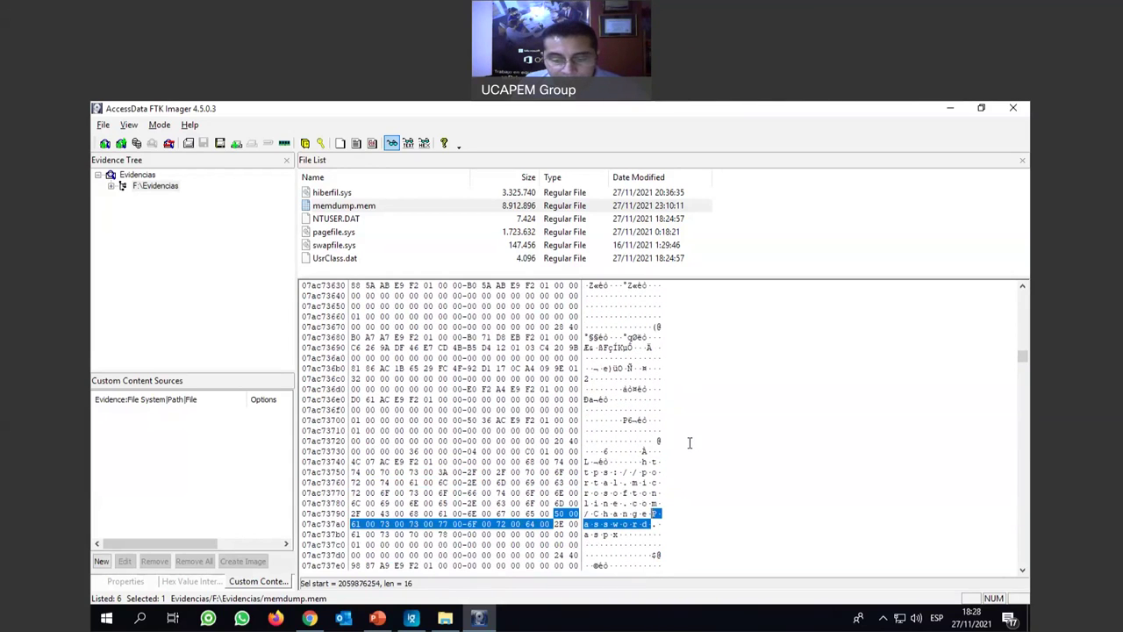
{"action": "key", "text": "F3"}
{"action": "scroll", "coordinate": [689, 442], "scroll_direction": "down", "scroll_amount": 1}
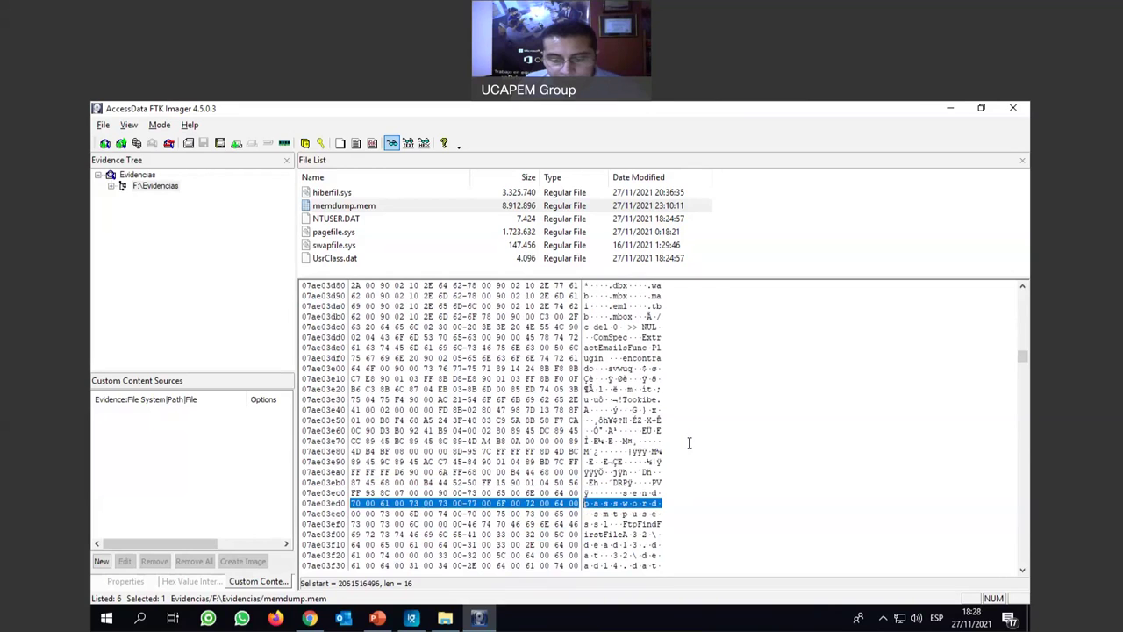
{"action": "key", "text": "F3"}
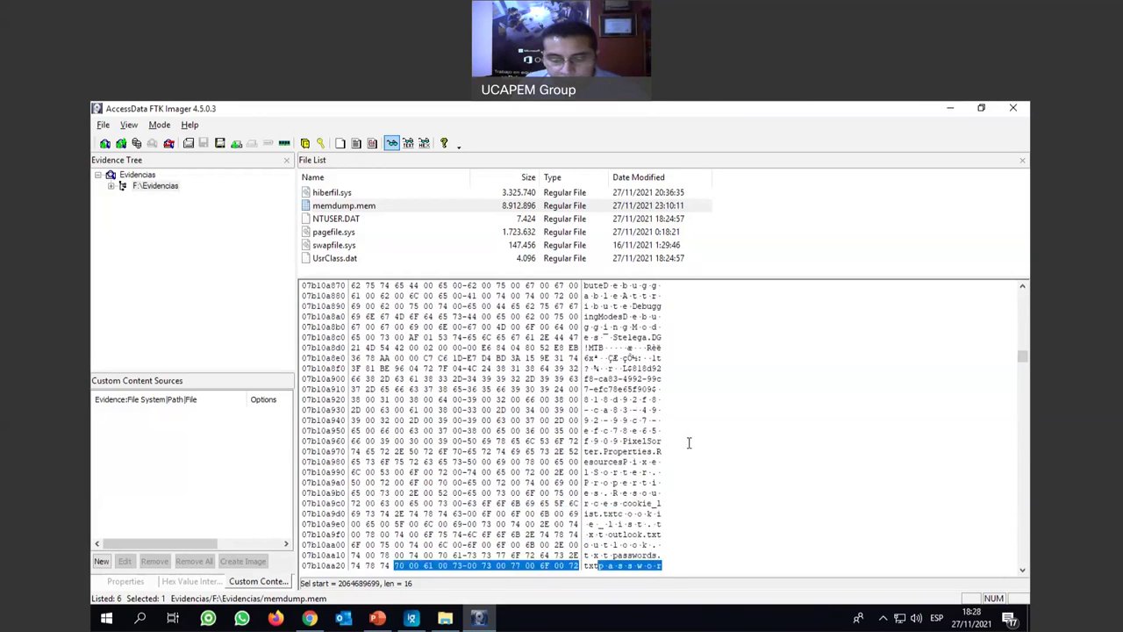
{"action": "scroll", "coordinate": [690, 442], "scroll_direction": "down", "scroll_amount": 1}
{"action": "key", "text": "F3"}
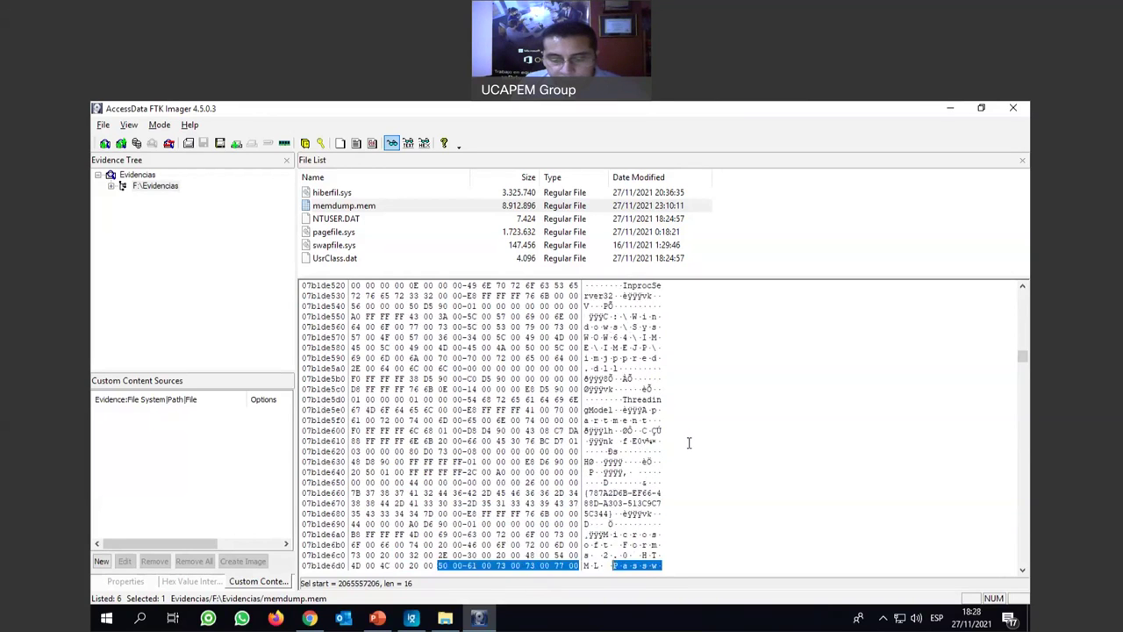
{"action": "scroll", "coordinate": [690, 443], "scroll_direction": "down", "scroll_amount": 1}
{"action": "key", "text": "F3"}
{"action": "scroll", "coordinate": [690, 442], "scroll_direction": "down", "scroll_amount": 1}
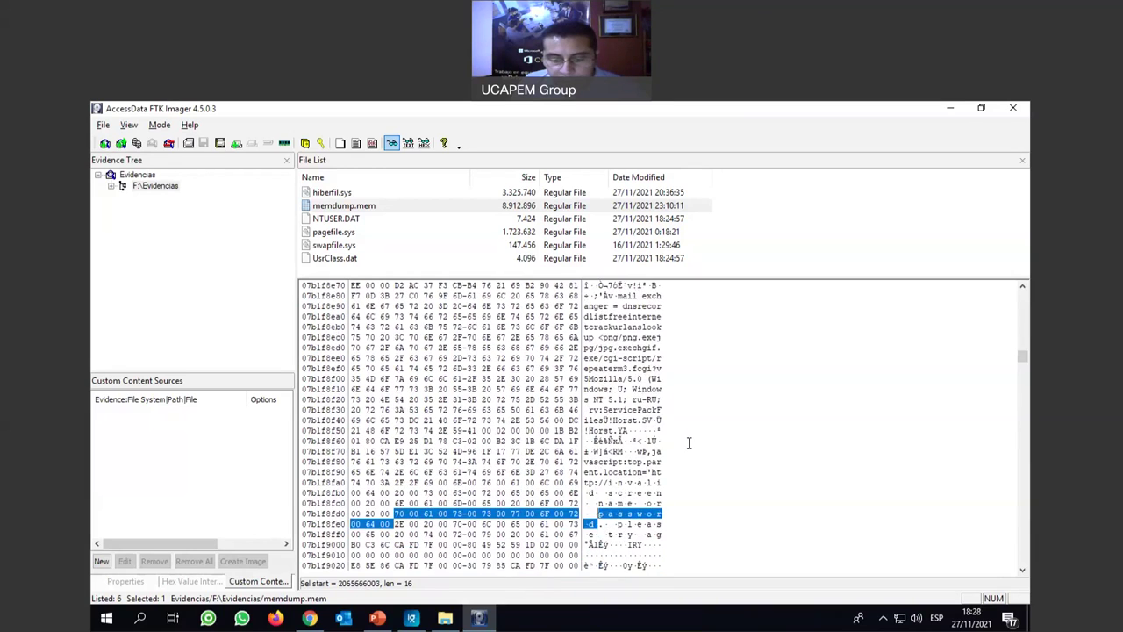
{"action": "key", "text": "F3"}
{"action": "scroll", "coordinate": [689, 443], "scroll_direction": "down", "scroll_amount": 1}
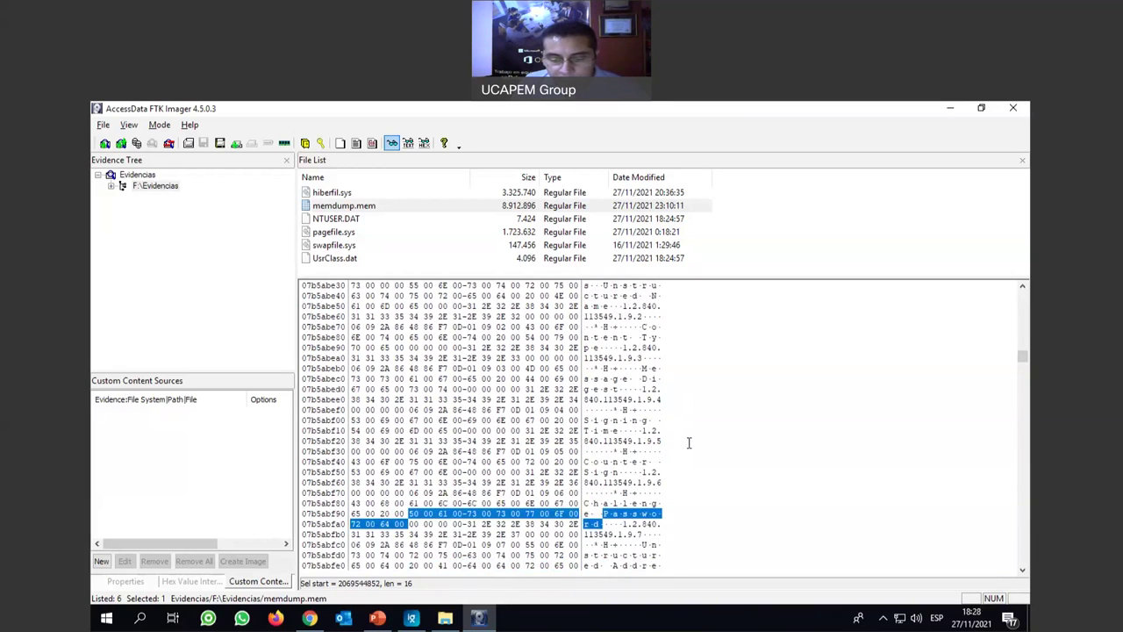
{"action": "scroll", "coordinate": [689, 442], "scroll_direction": "down", "scroll_amount": 1}
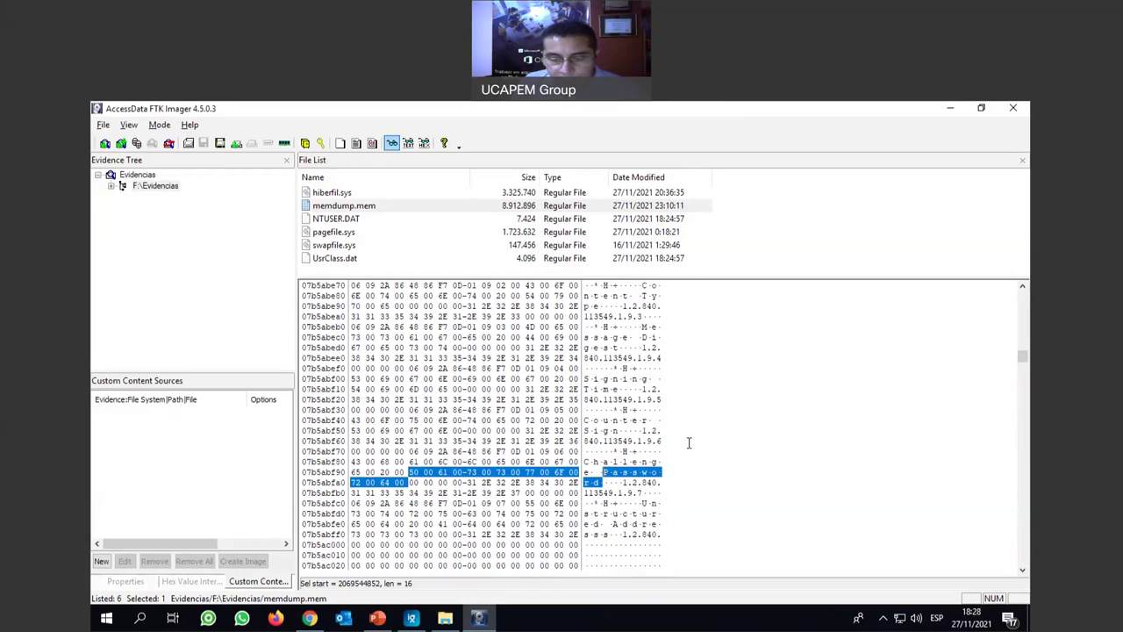
{"action": "key", "text": "F3"}
{"action": "scroll", "coordinate": [689, 442], "scroll_direction": "down", "scroll_amount": 1}
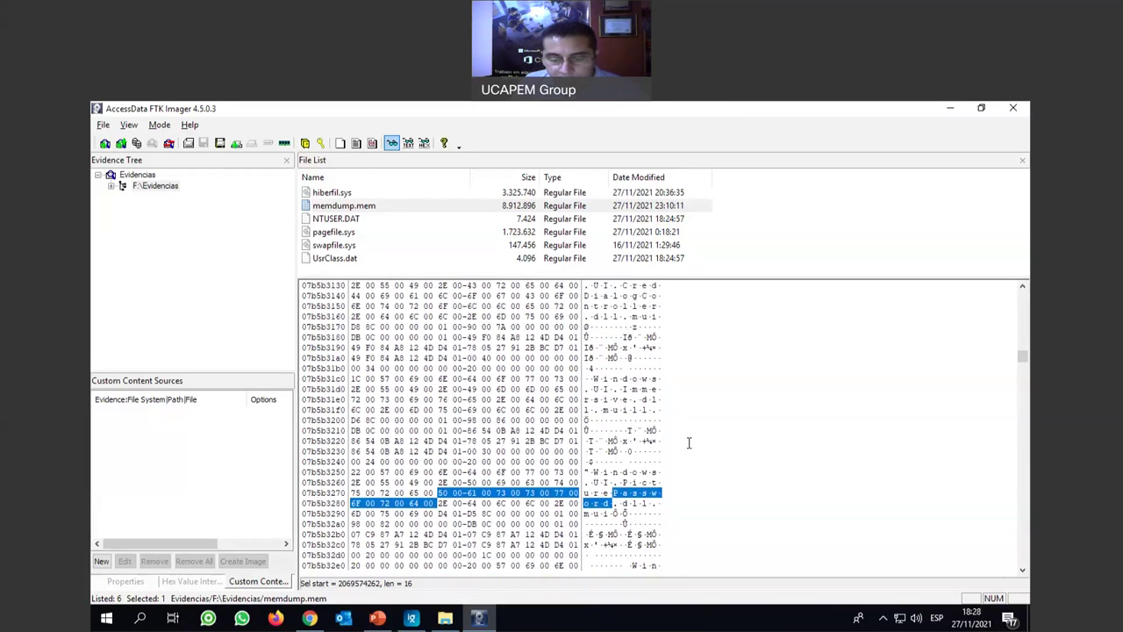
{"action": "key", "text": "F3"}
{"action": "scroll", "coordinate": [689, 443], "scroll_direction": "down", "scroll_amount": 2}
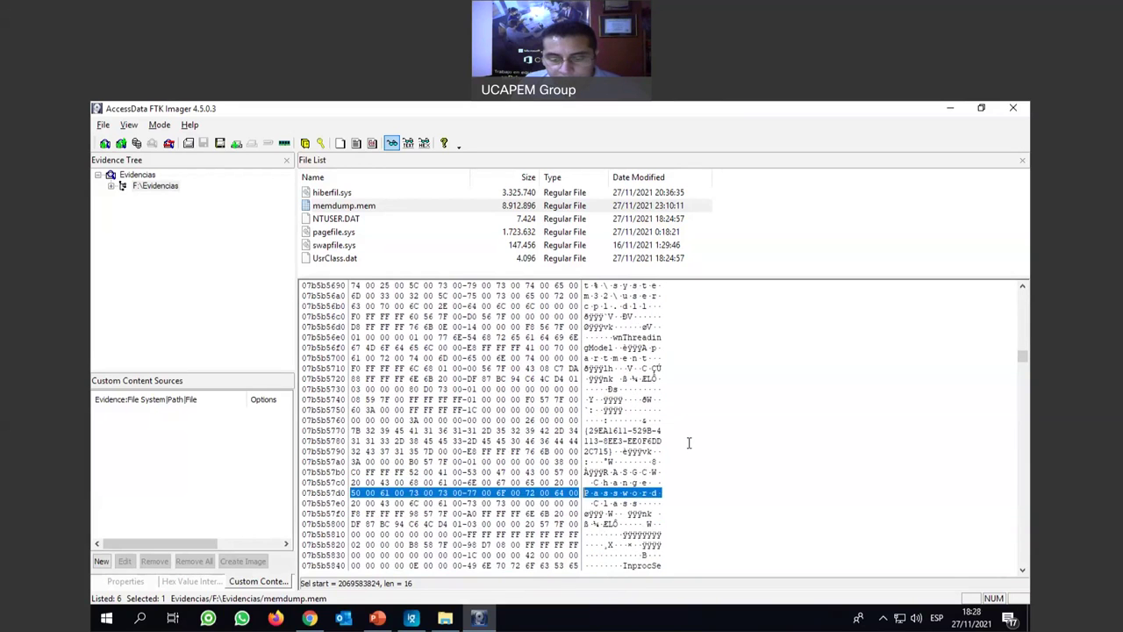
{"action": "key", "text": "F3"}
{"action": "key", "text": "F3"}
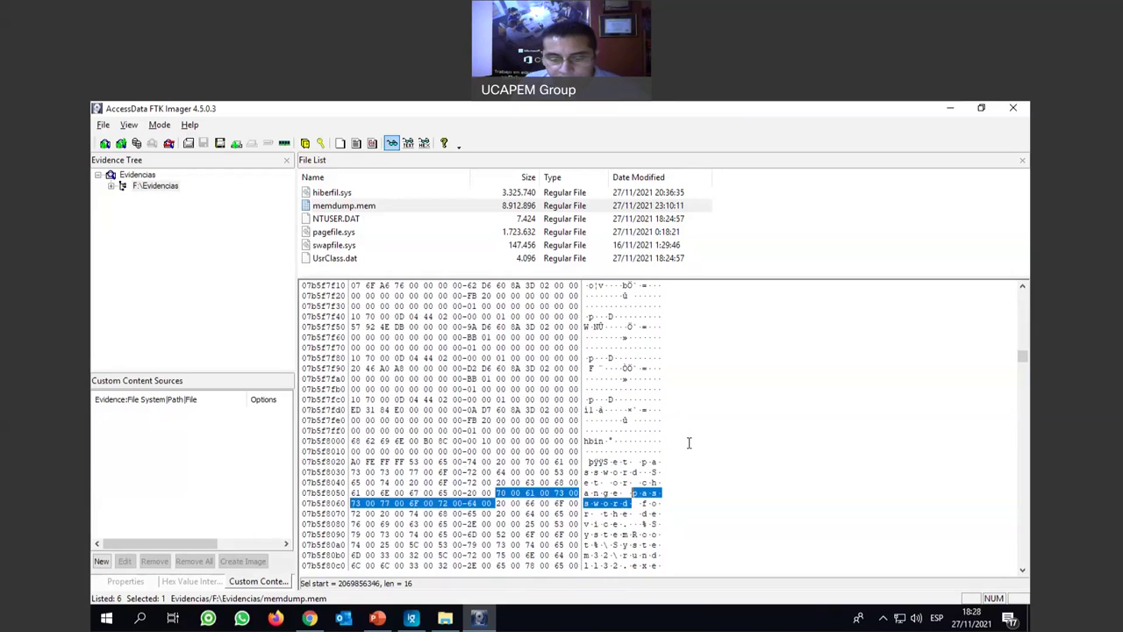
{"action": "key", "text": "F3"}
{"action": "key", "text": "F3"}
{"action": "key", "text": "F3"}
{"action": "key", "text": "F3"}
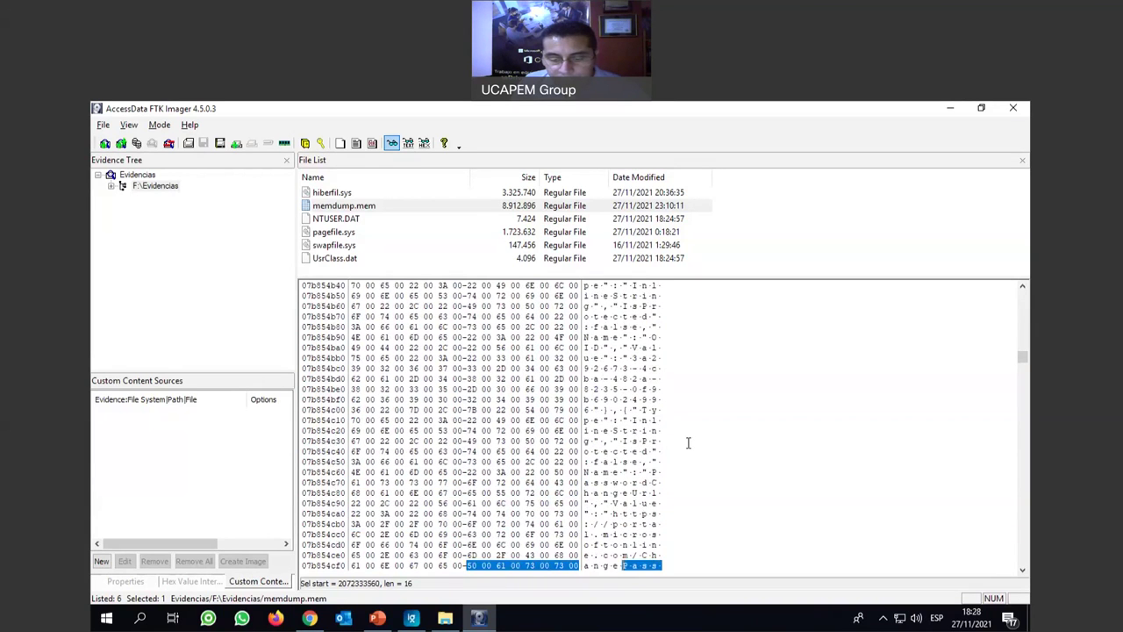
{"action": "key", "text": "F3"}
{"action": "key", "text": "F3"}
{"action": "key", "text": "F3"}
{"action": "key", "text": "F3"}
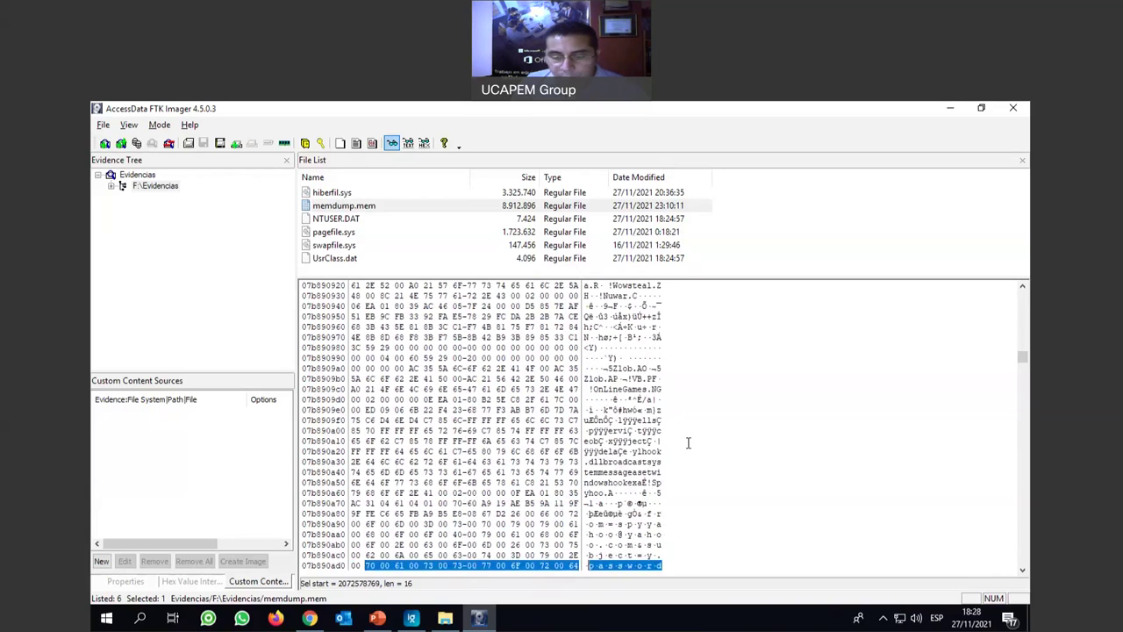
{"action": "scroll", "coordinate": [687, 440], "scroll_direction": "down", "scroll_amount": 2}
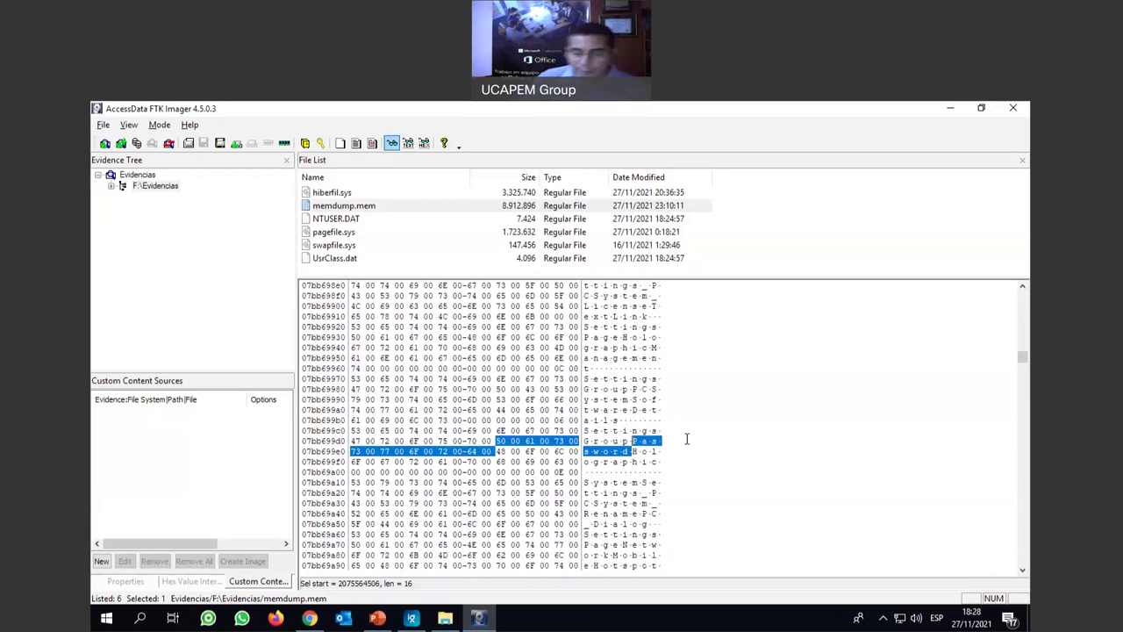
{"action": "scroll", "coordinate": [727, 433], "scroll_direction": "down", "scroll_amount": 3}
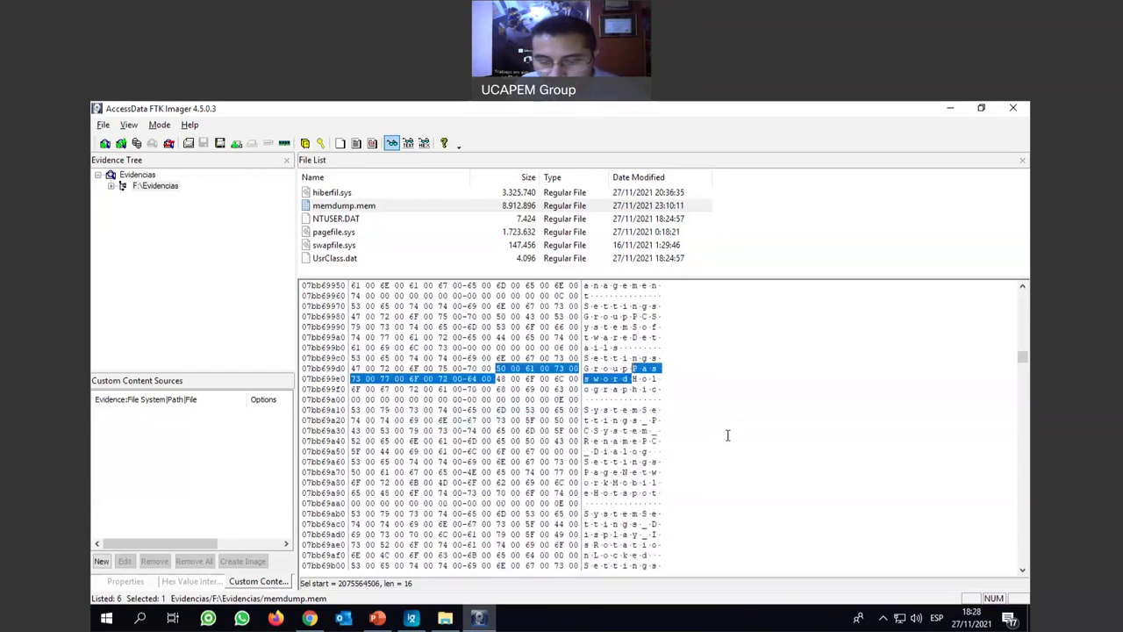
{"action": "key", "text": "F3"}
{"action": "key", "text": "F3"}
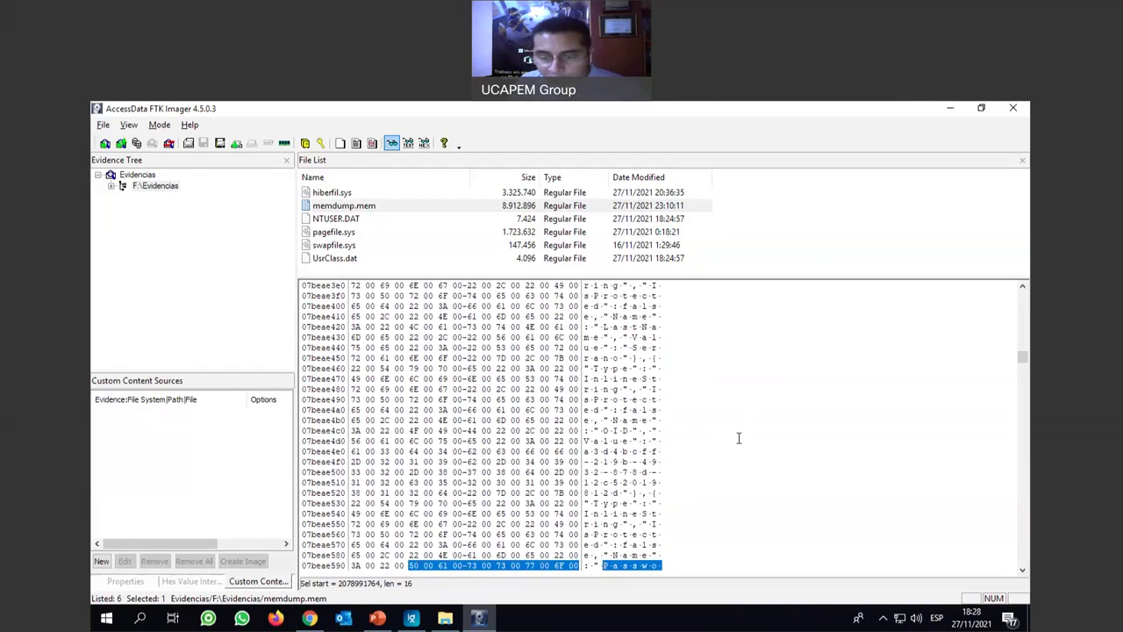
Preview hiberfil.sys, memdump.mem, NTUSER.DAT and pagefile.sys, then close FTK Imager.
{"action": "scroll", "coordinate": [624, 450], "scroll_direction": "down", "scroll_amount": 2}
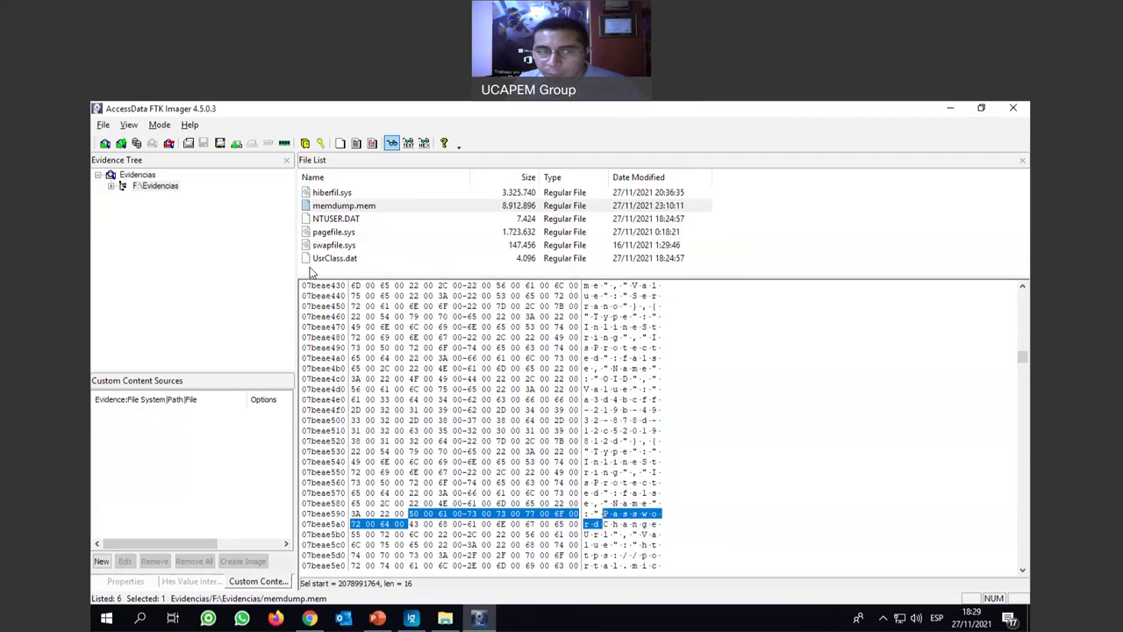
{"action": "left_click", "coordinate": [338, 192]}
{"action": "left_click", "coordinate": [342, 205]}
{"action": "left_click", "coordinate": [340, 220]}
{"action": "left_click", "coordinate": [342, 232]}
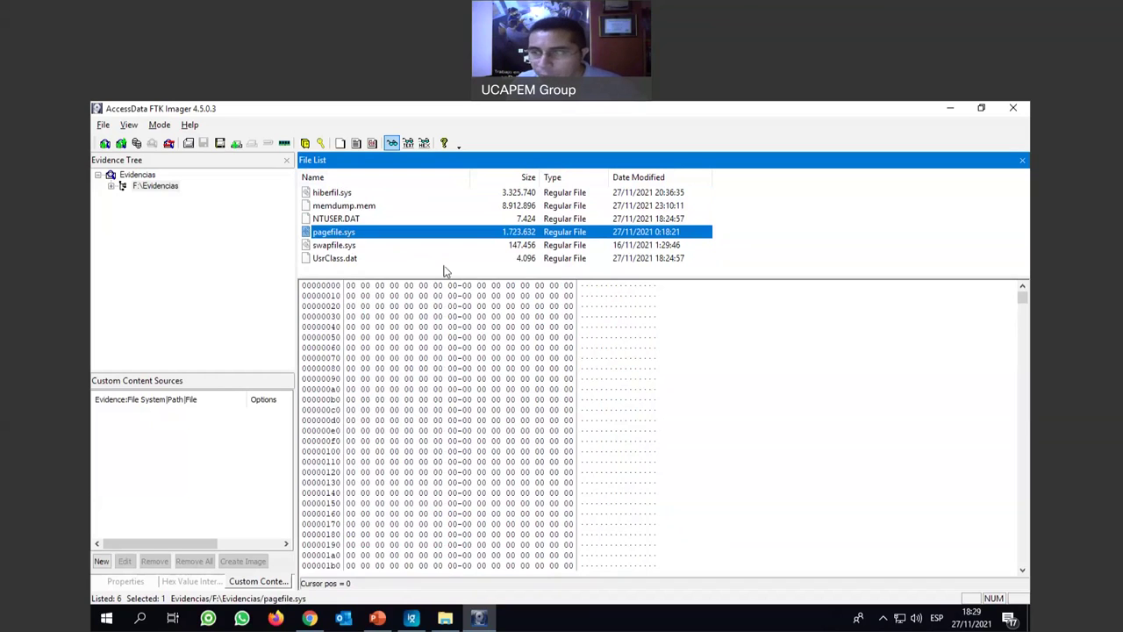
{"action": "left_click", "coordinate": [1012, 107]}
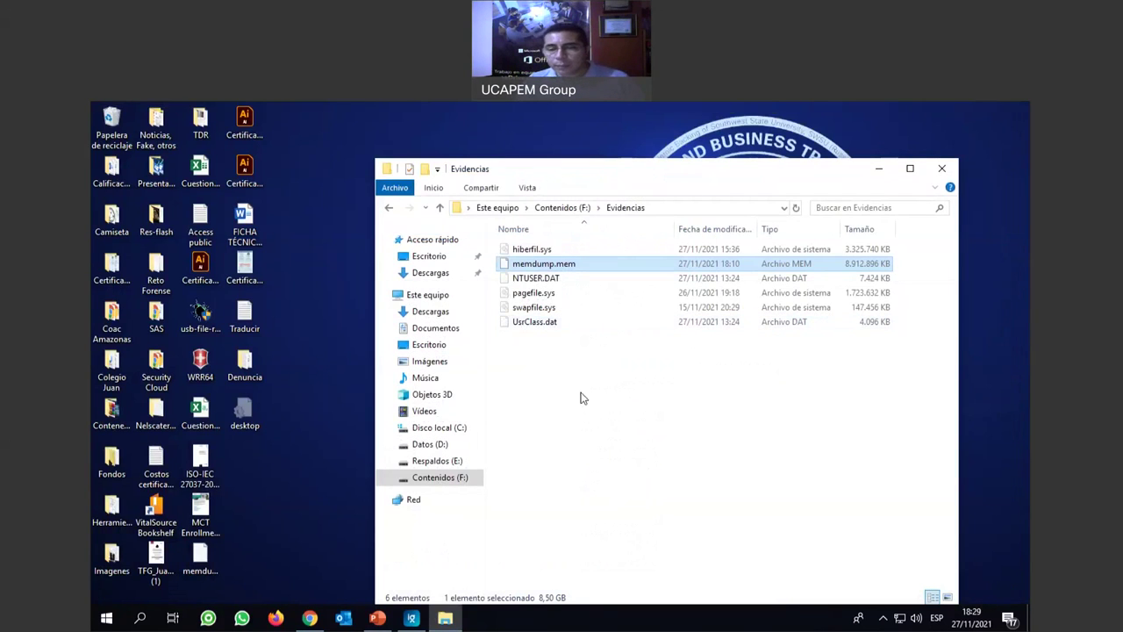
Add a new folder named 'archivos' to F:\Evidencias via Nuevo > Carpeta.
{"action": "left_click", "coordinate": [610, 361]}
{"action": "left_click_drag", "start_coordinate": [747, 177], "coordinate": [714, 156]}
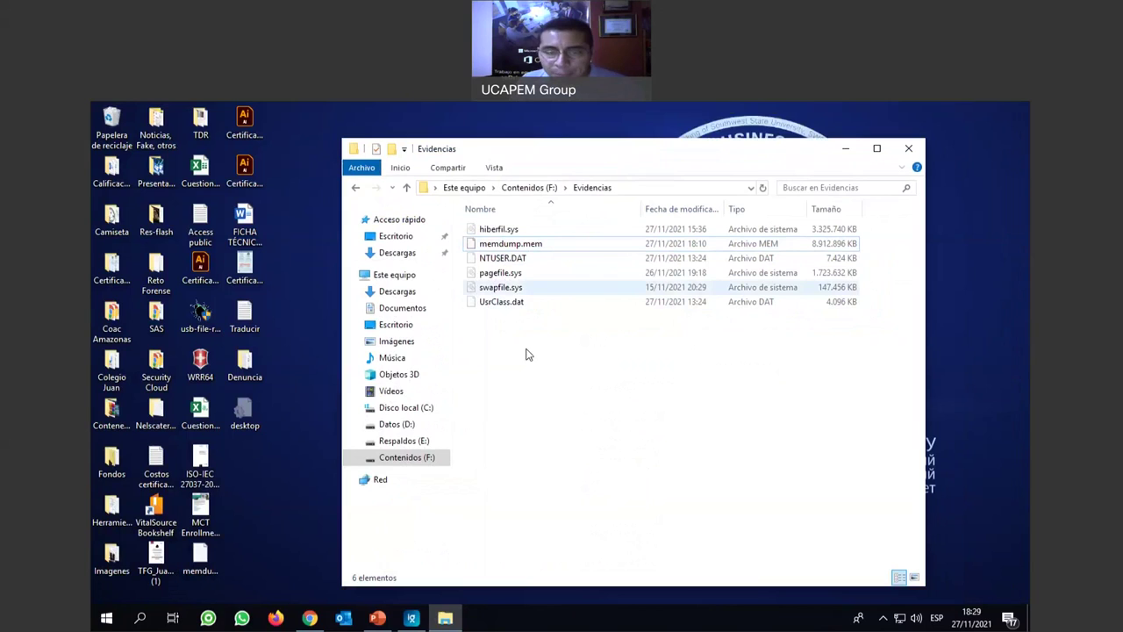
{"action": "right_click", "coordinate": [507, 350]}
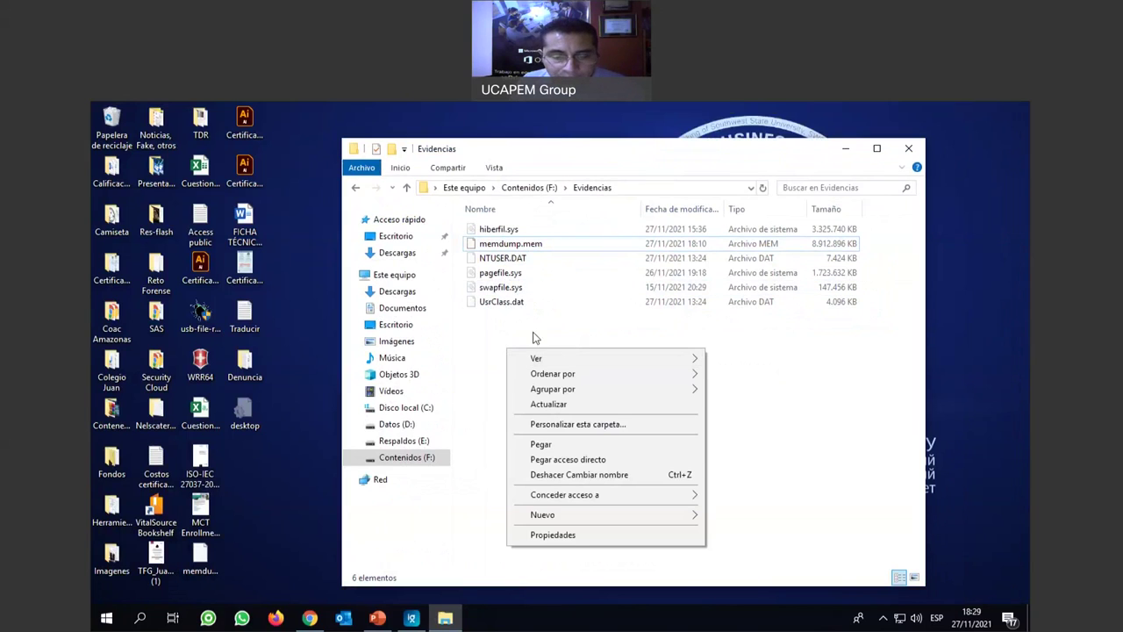
{"action": "mouse_move", "coordinate": [644, 521]}
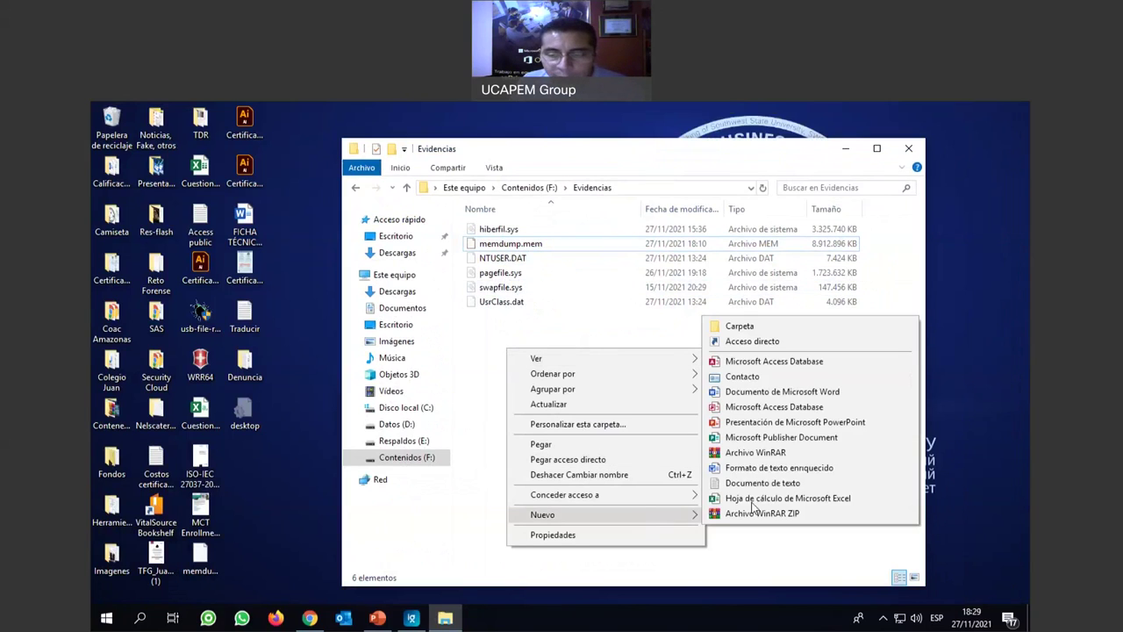
{"action": "left_click", "coordinate": [753, 326]}
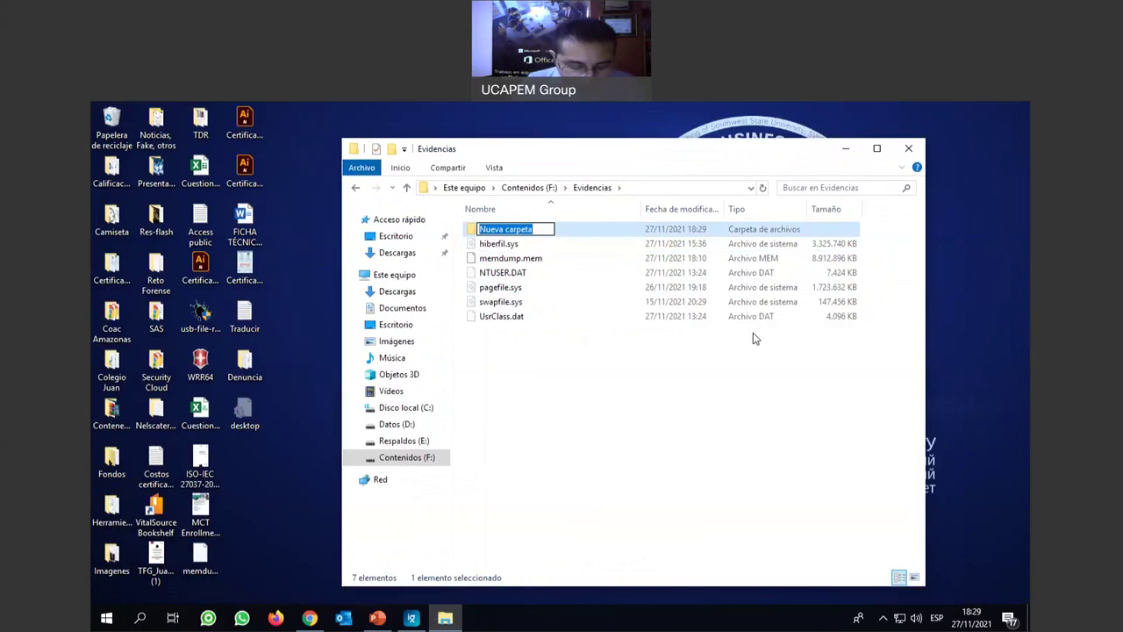
{"action": "type", "text": "archivco"}
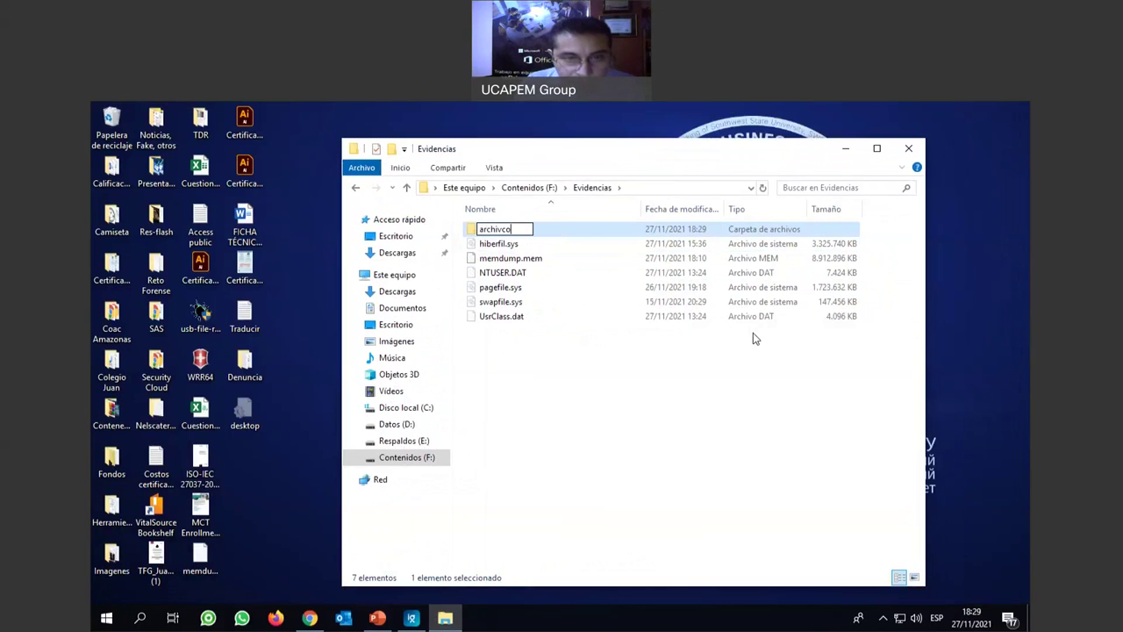
{"action": "key", "text": "BackSpace"}
{"action": "key", "text": "BackSpace"}
{"action": "type", "text": "os"}
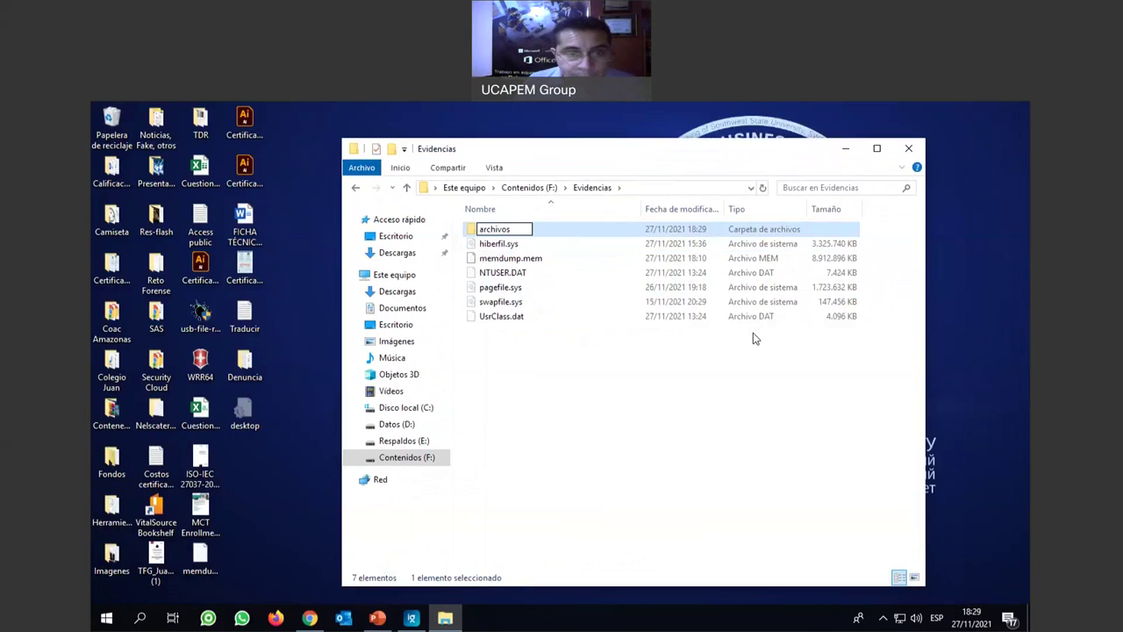
{"action": "key", "text": "Return"}
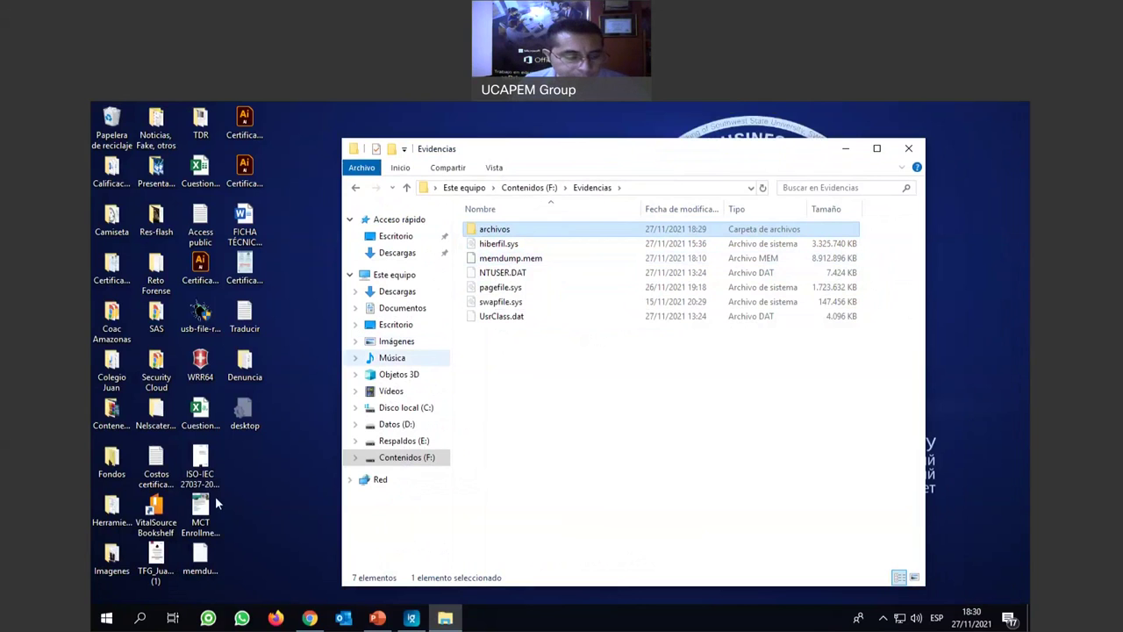
Launch WinHex from the Start menu, then close it again.
{"action": "left_click", "coordinate": [106, 618]}
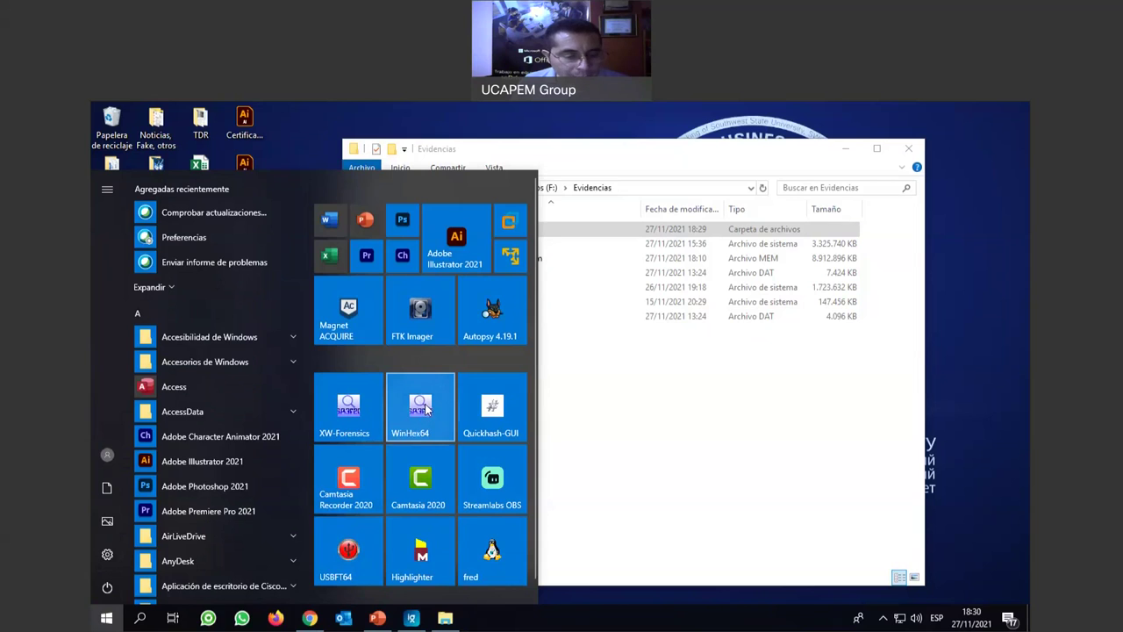
{"action": "left_click", "coordinate": [424, 411]}
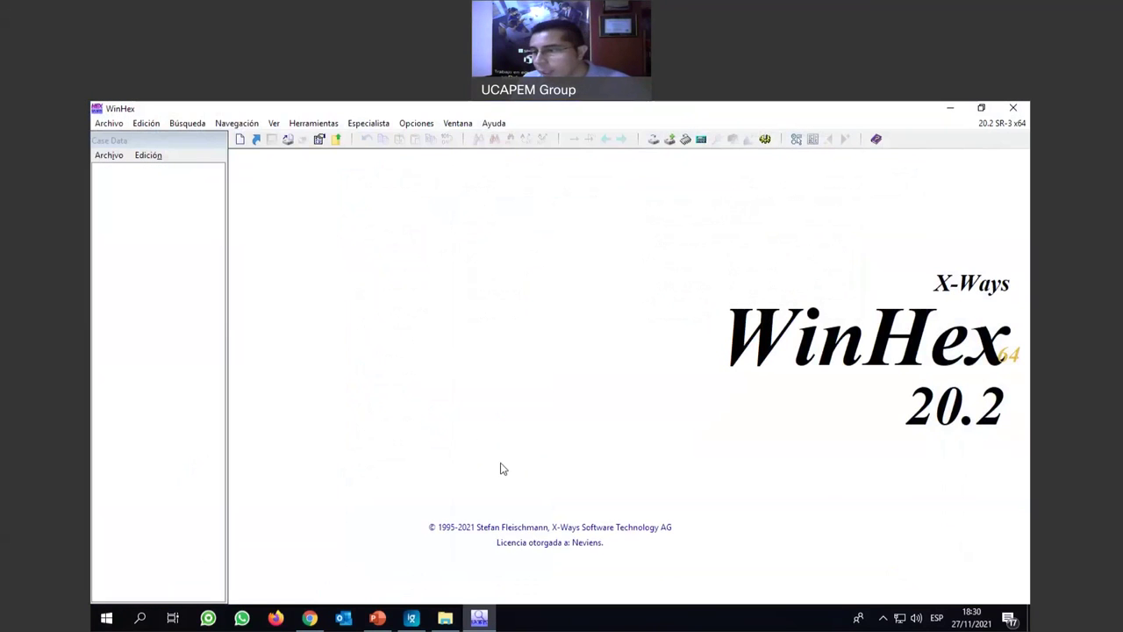
{"action": "left_click", "coordinate": [1013, 110]}
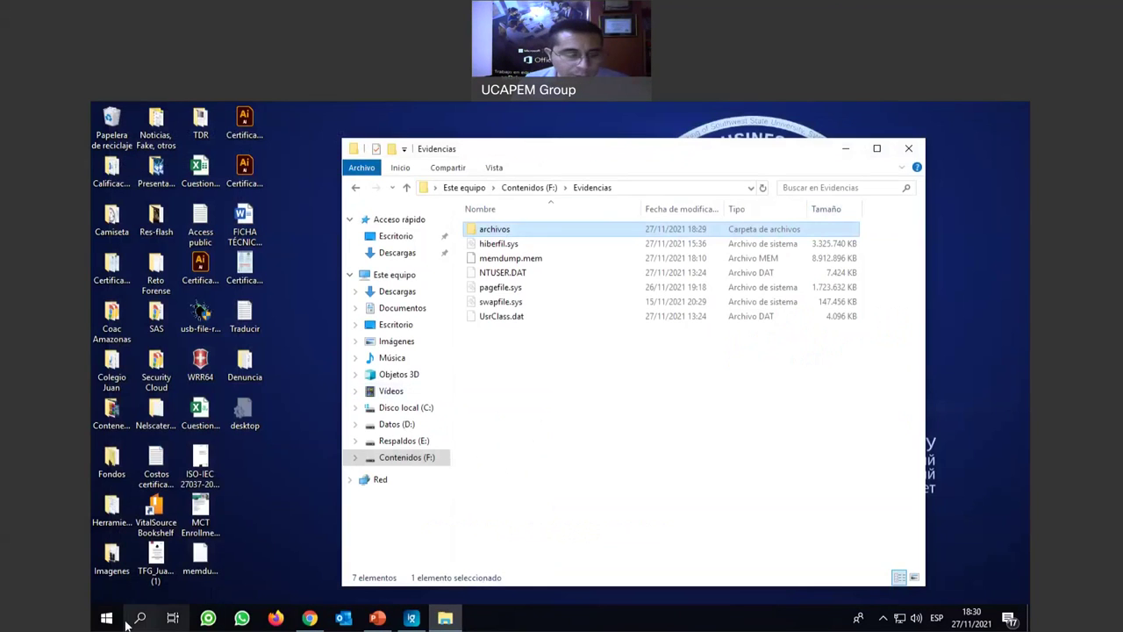
Relaunch WinHex64 with Ejecutar como administrador and approve the UAC prompt.
{"action": "key", "text": "super"}
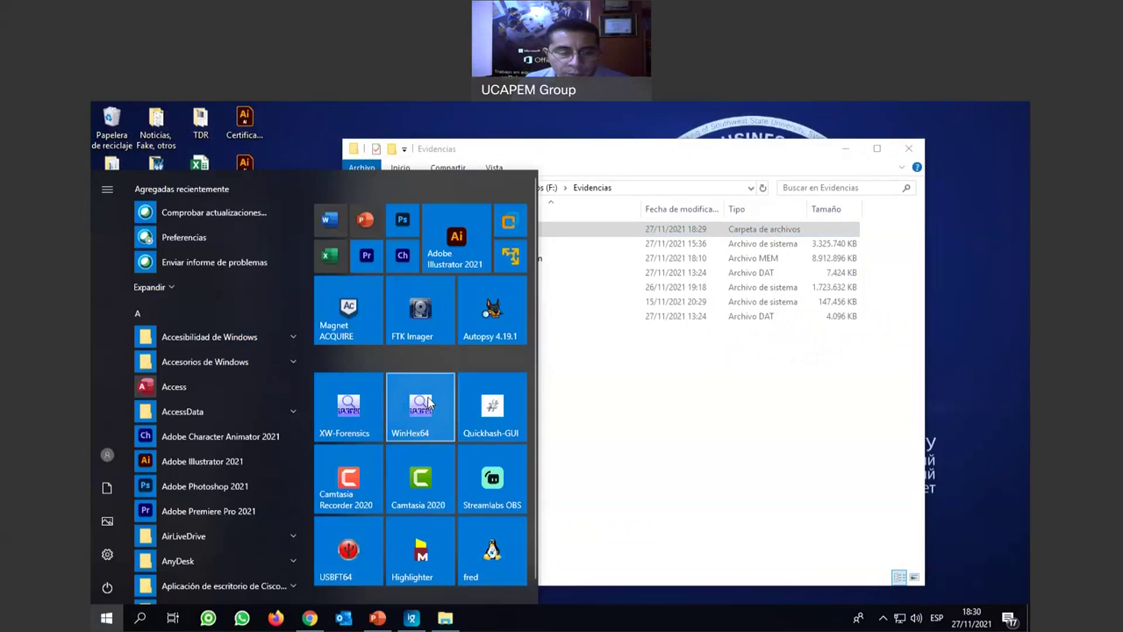
{"action": "right_click", "coordinate": [432, 402]}
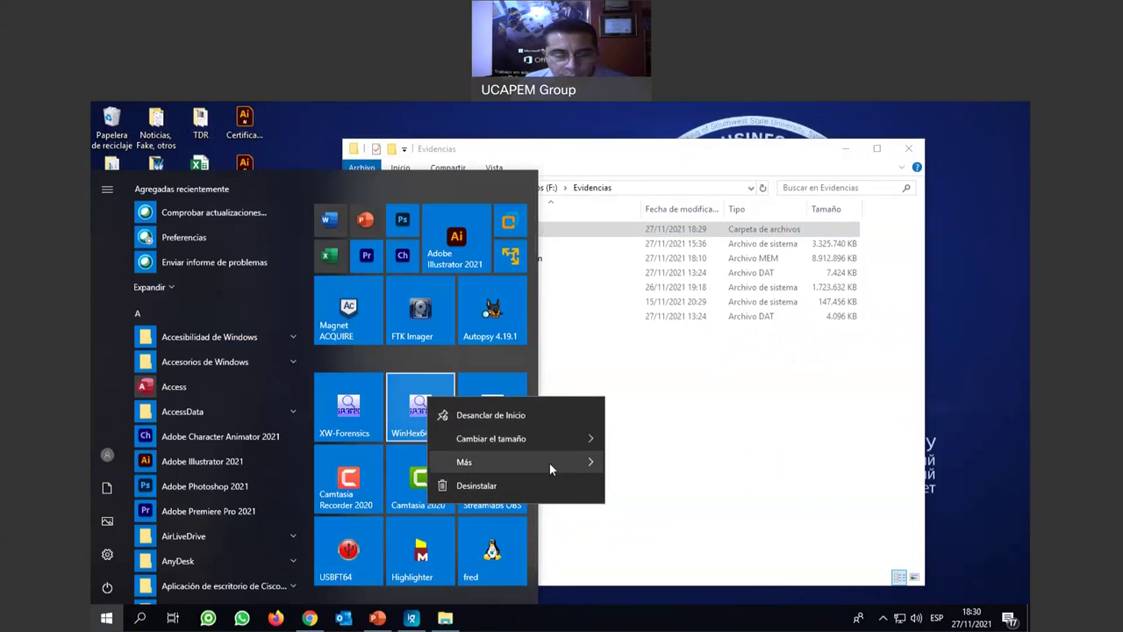
{"action": "mouse_move", "coordinate": [550, 463]}
{"action": "left_click", "coordinate": [667, 471]}
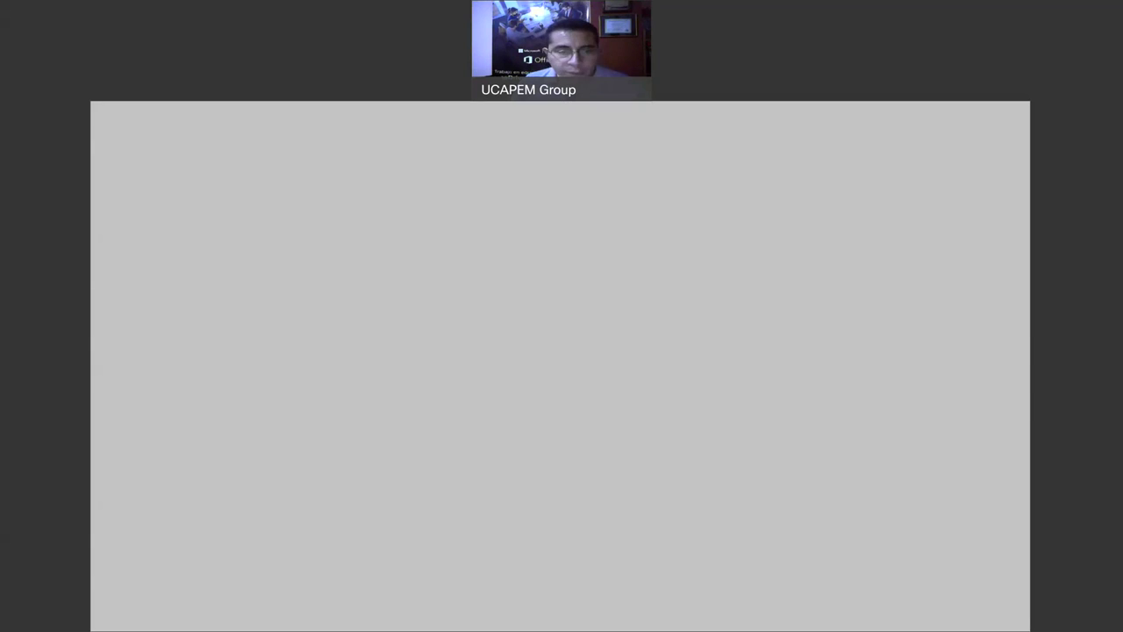
{"action": "left_click", "coordinate": [555, 446]}
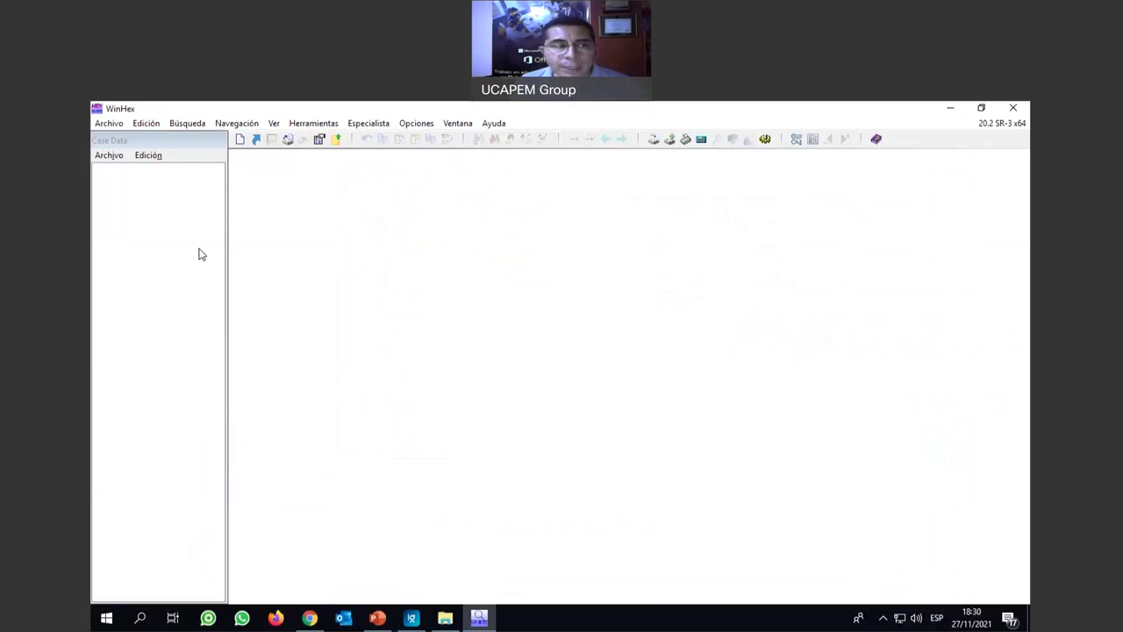
{"action": "left_click", "coordinate": [109, 123]}
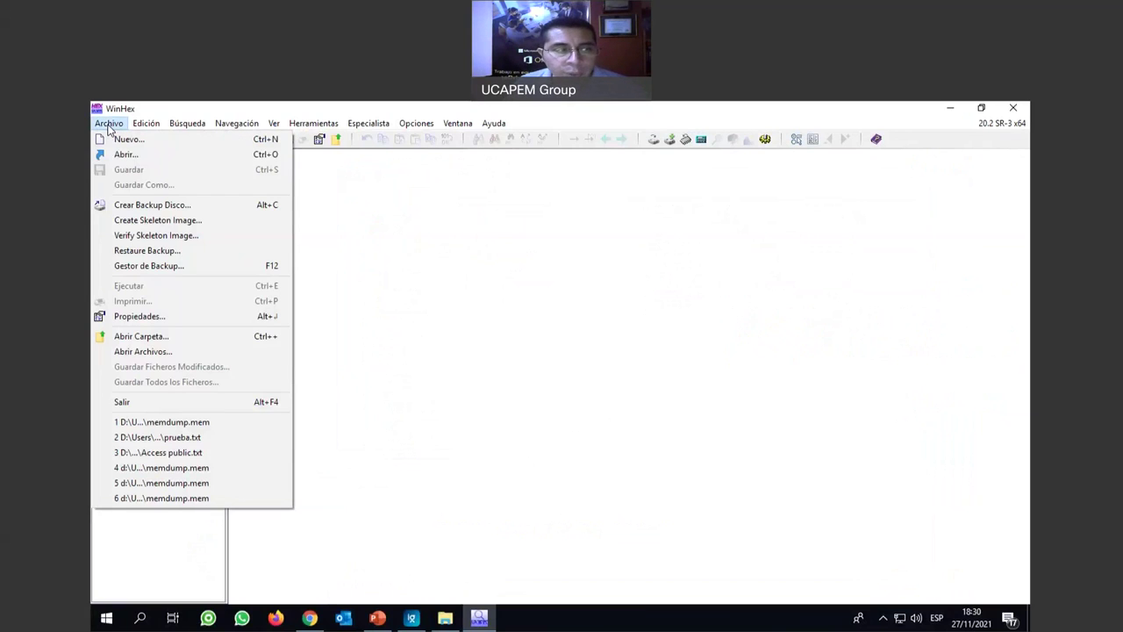
{"action": "left_click", "coordinate": [140, 155]}
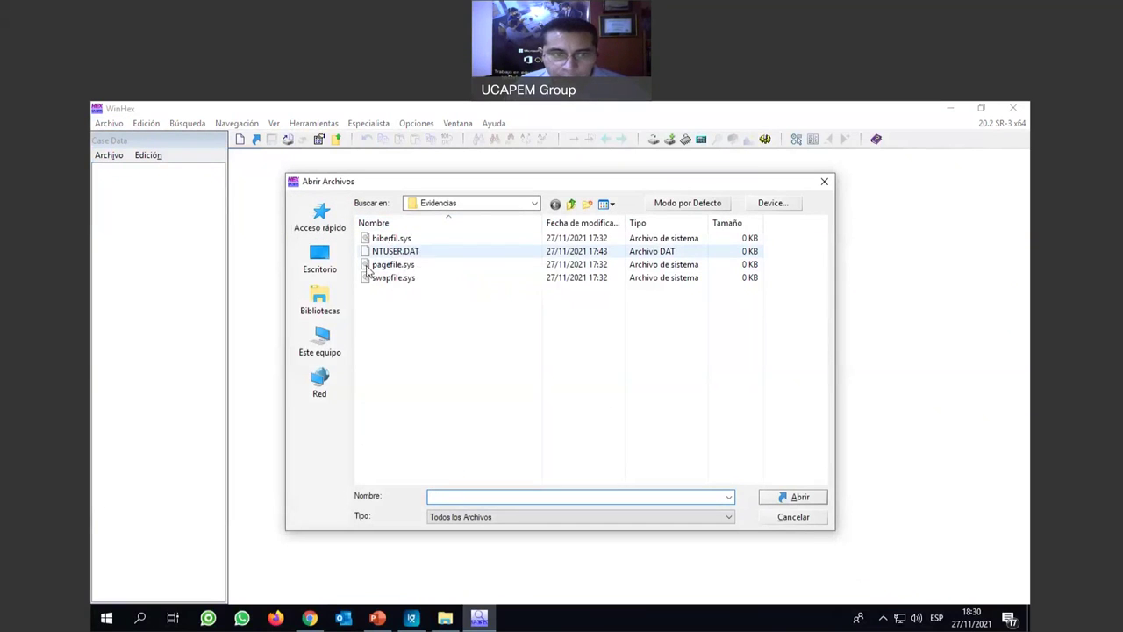
{"action": "left_click", "coordinate": [535, 203]}
{"action": "left_click", "coordinate": [535, 203]}
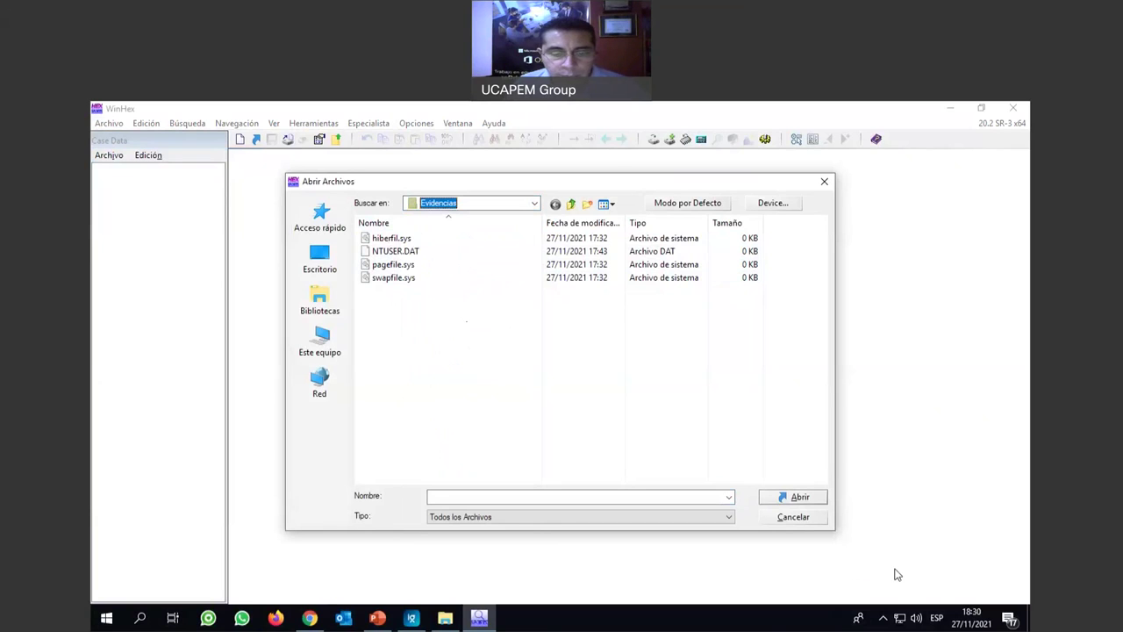
{"action": "left_click", "coordinate": [791, 517]}
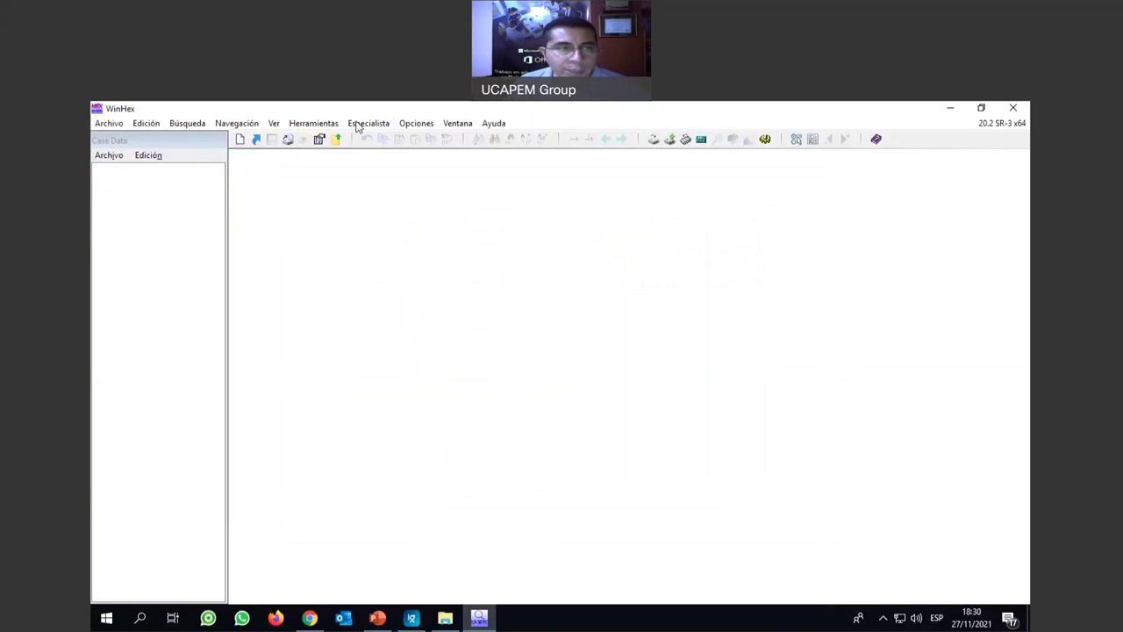
{"action": "left_click", "coordinate": [317, 125]}
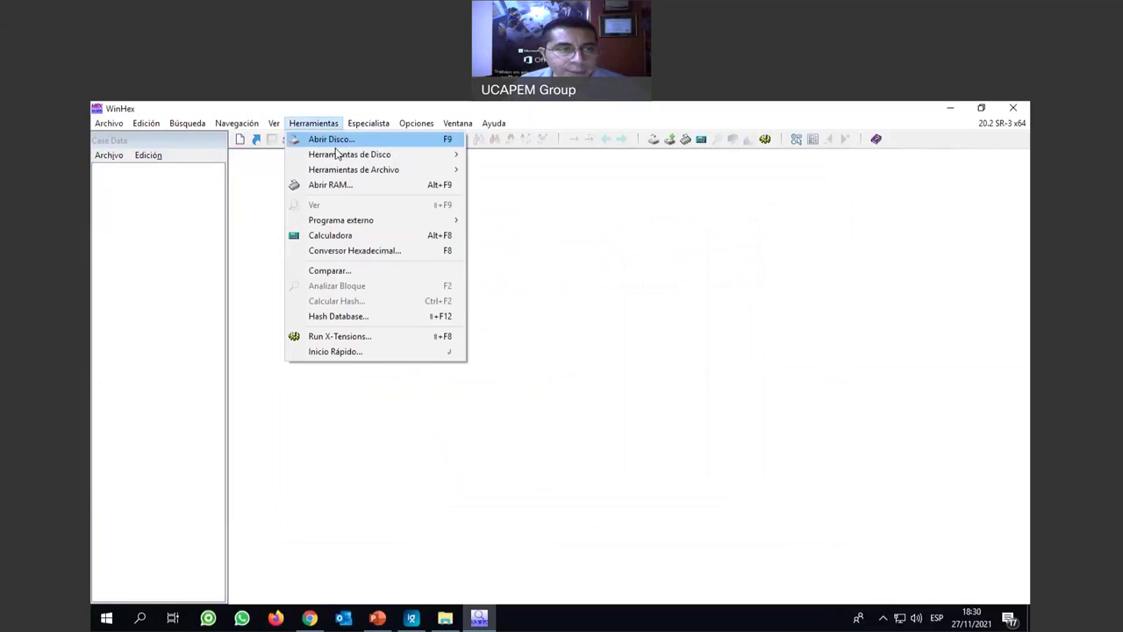
{"action": "mouse_move", "coordinate": [342, 158]}
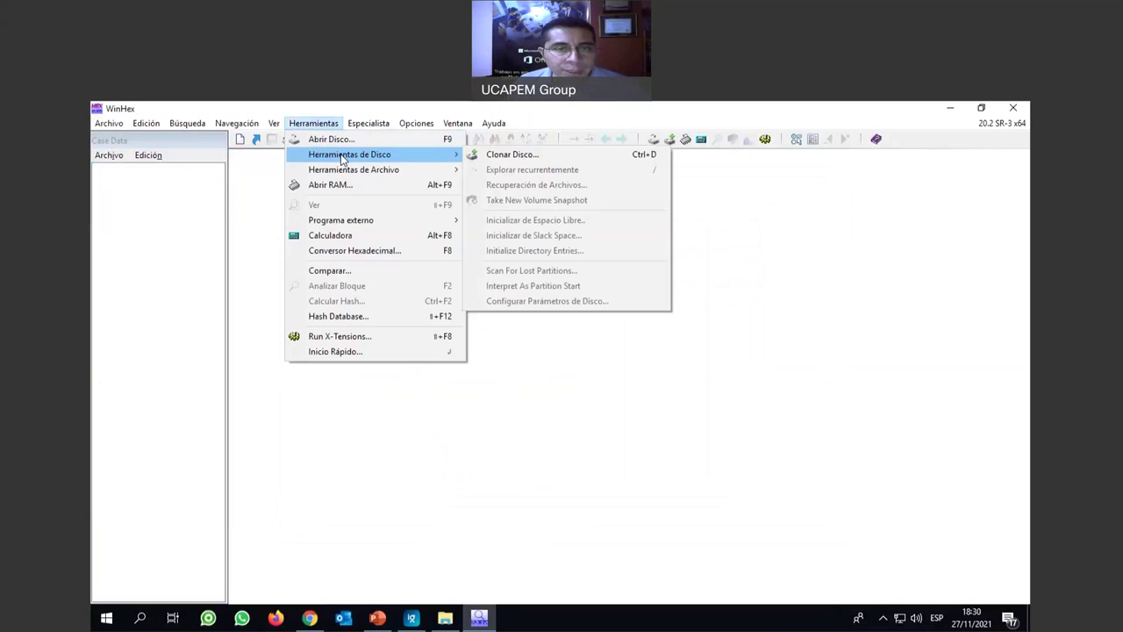
{"action": "mouse_move", "coordinate": [377, 175]}
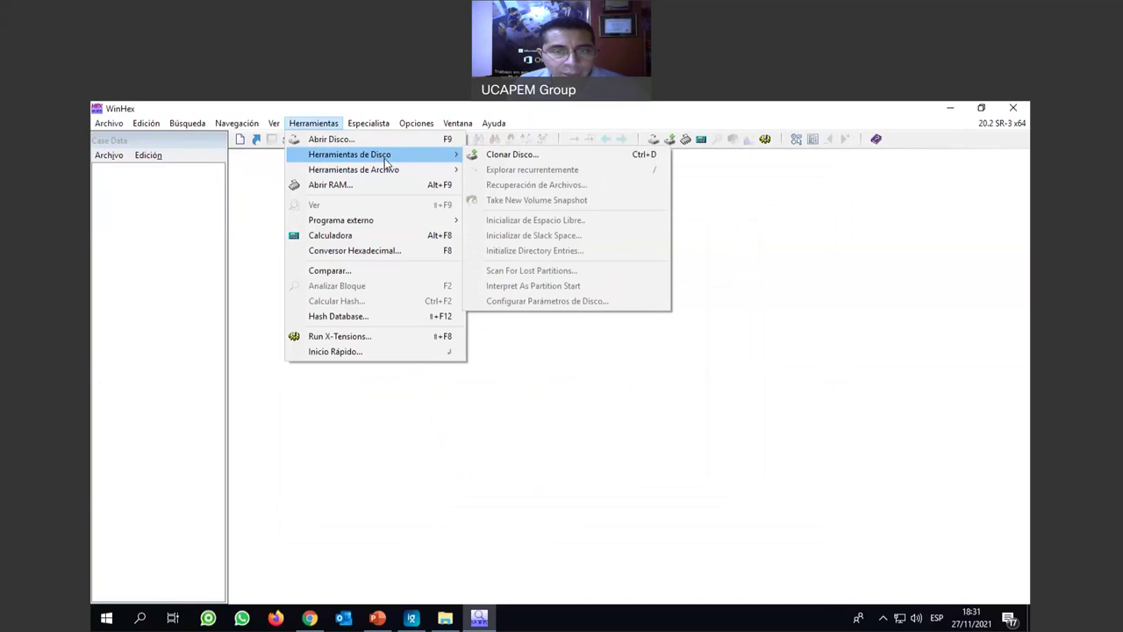
{"action": "left_click", "coordinate": [145, 216]}
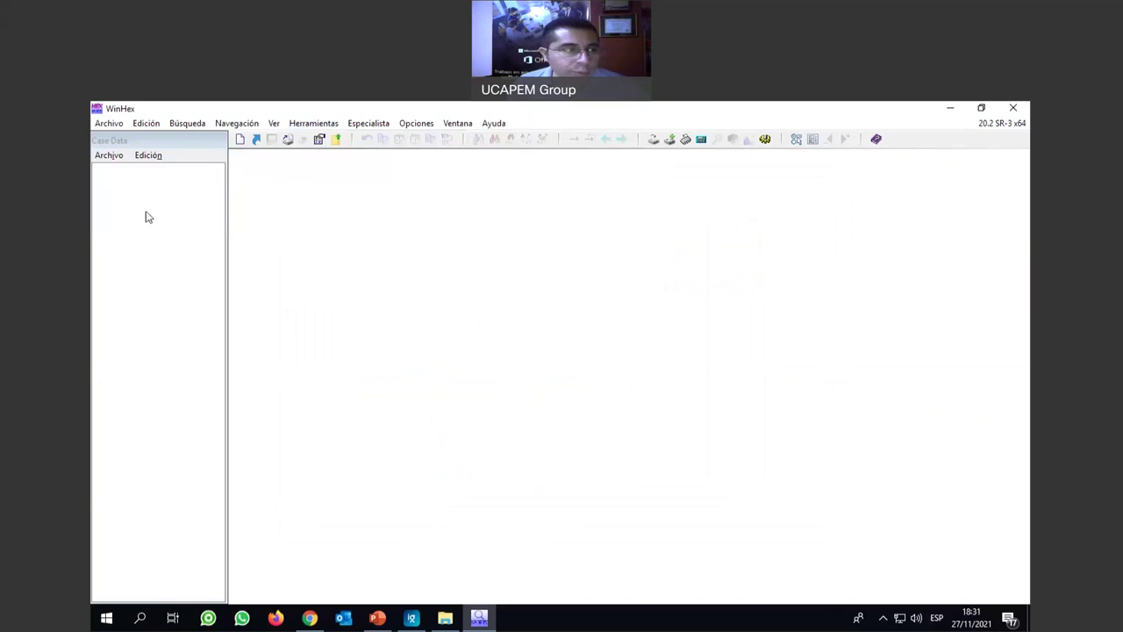
Begin opening a folder of files via Archivo > Abrir Archivos, keeping Evidencias selected.
{"action": "left_click", "coordinate": [111, 157]}
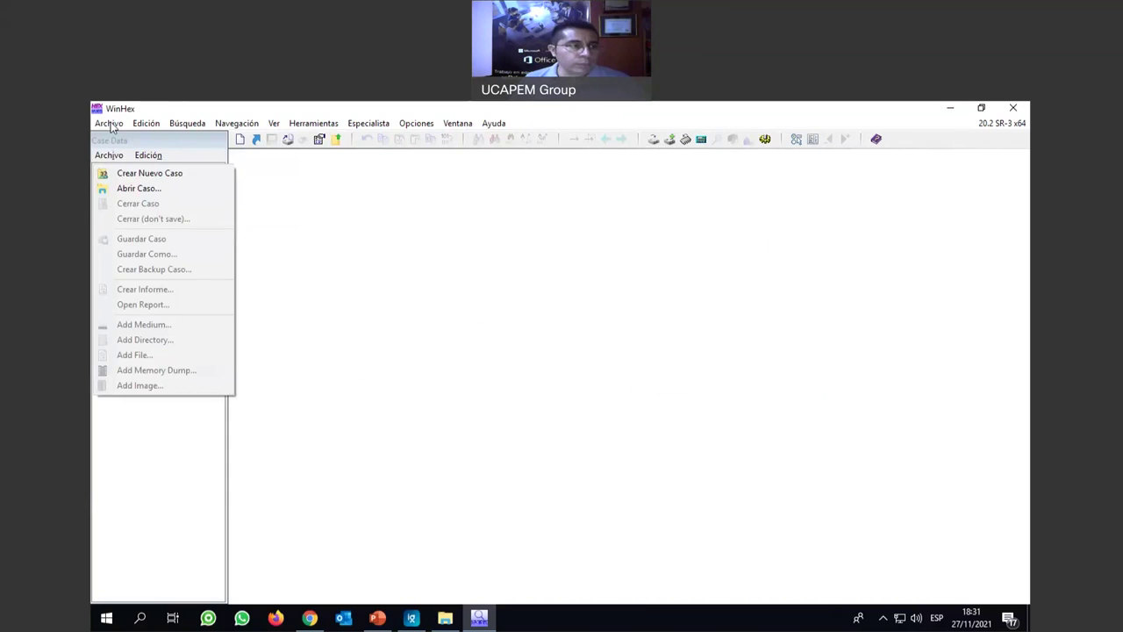
{"action": "left_click", "coordinate": [110, 124]}
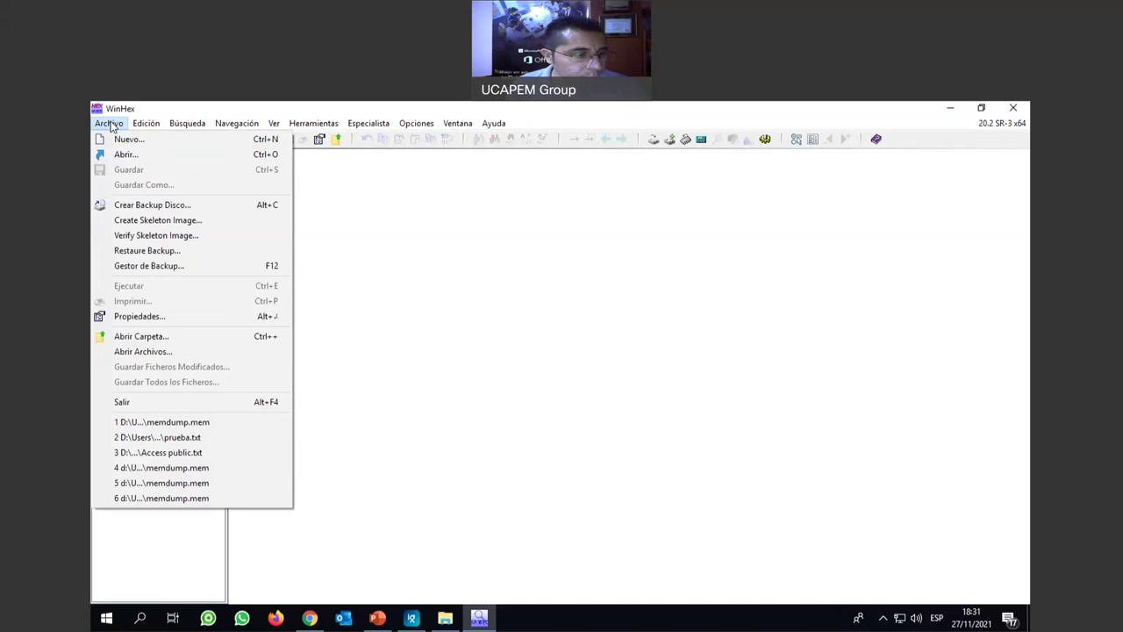
{"action": "left_click", "coordinate": [211, 353]}
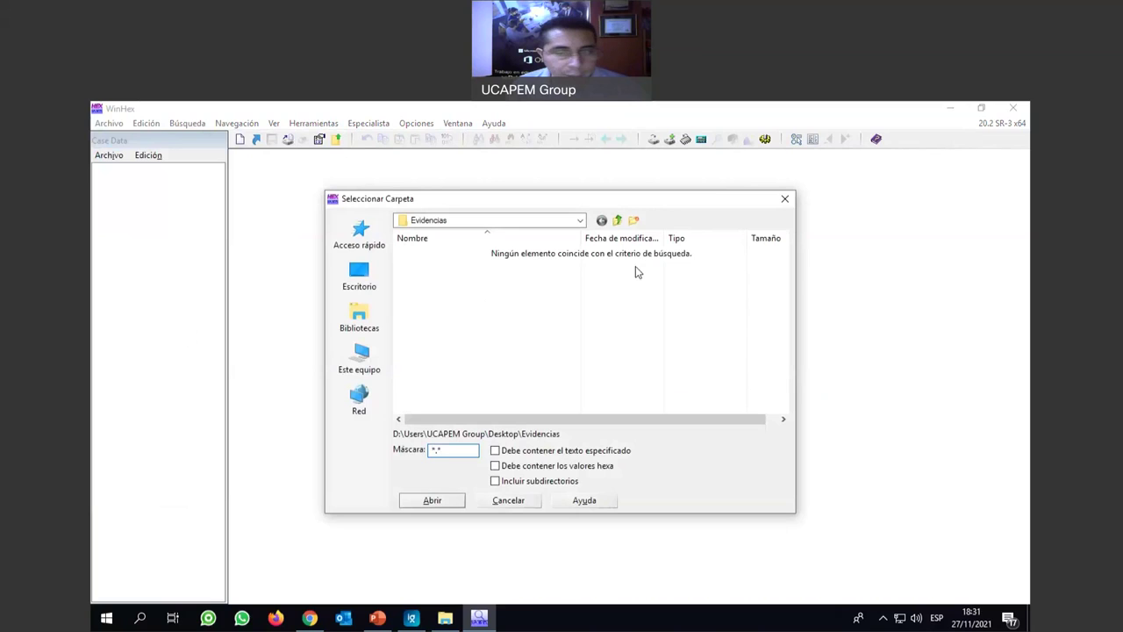
{"action": "left_click", "coordinate": [579, 220]}
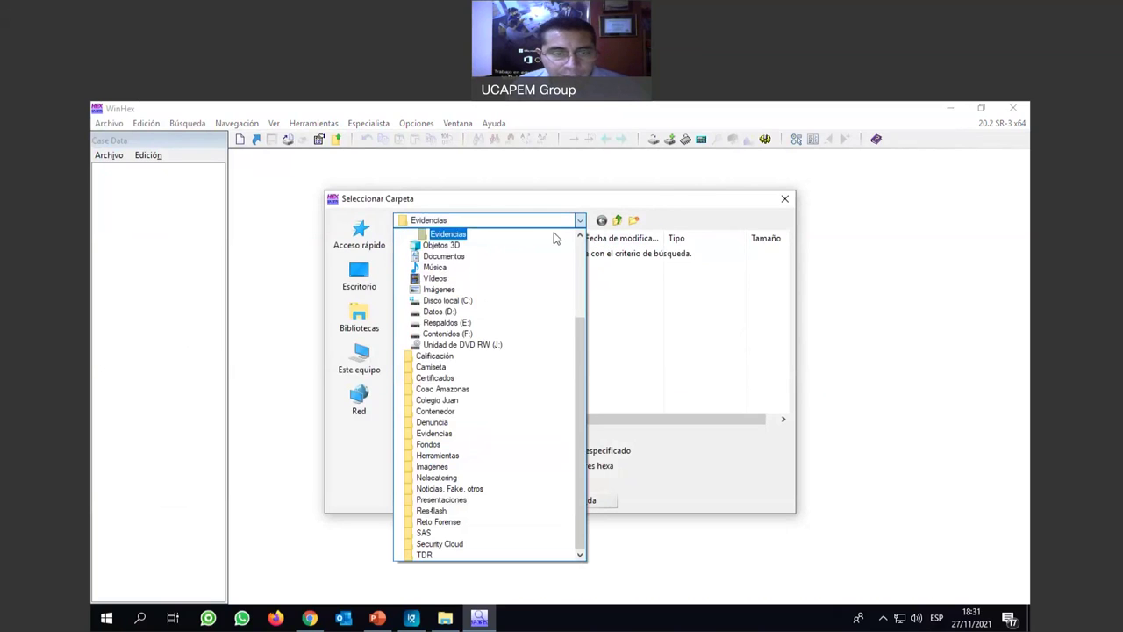
{"action": "left_click", "coordinate": [452, 234]}
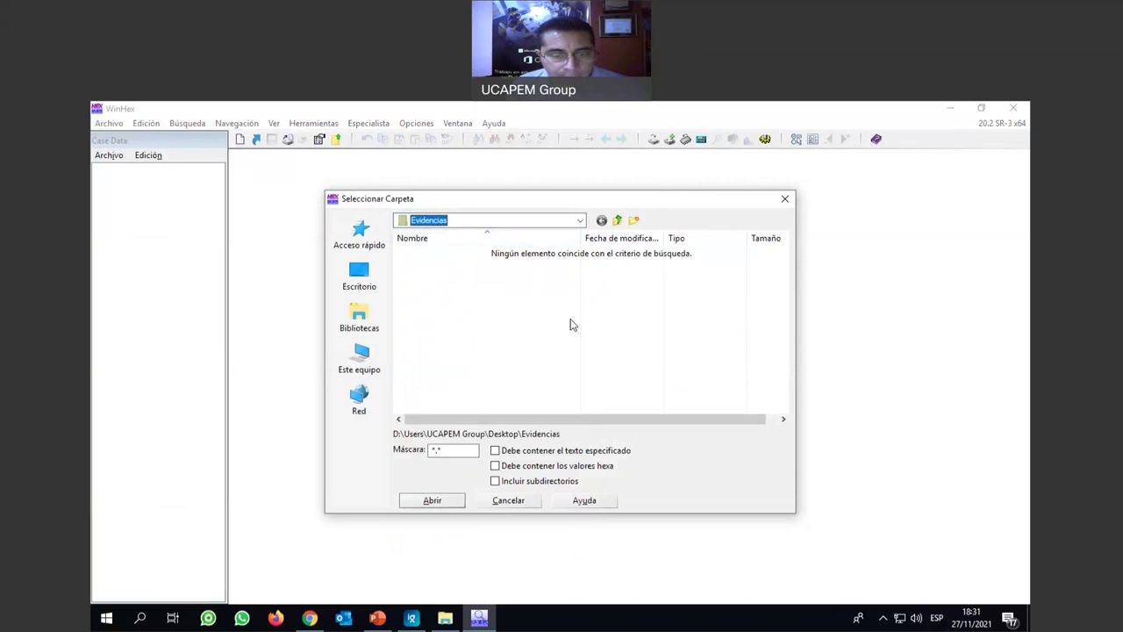
Cancel the folder selection and choose Crear Nuevo Caso from the Case Data menu.
{"action": "left_click", "coordinate": [516, 500]}
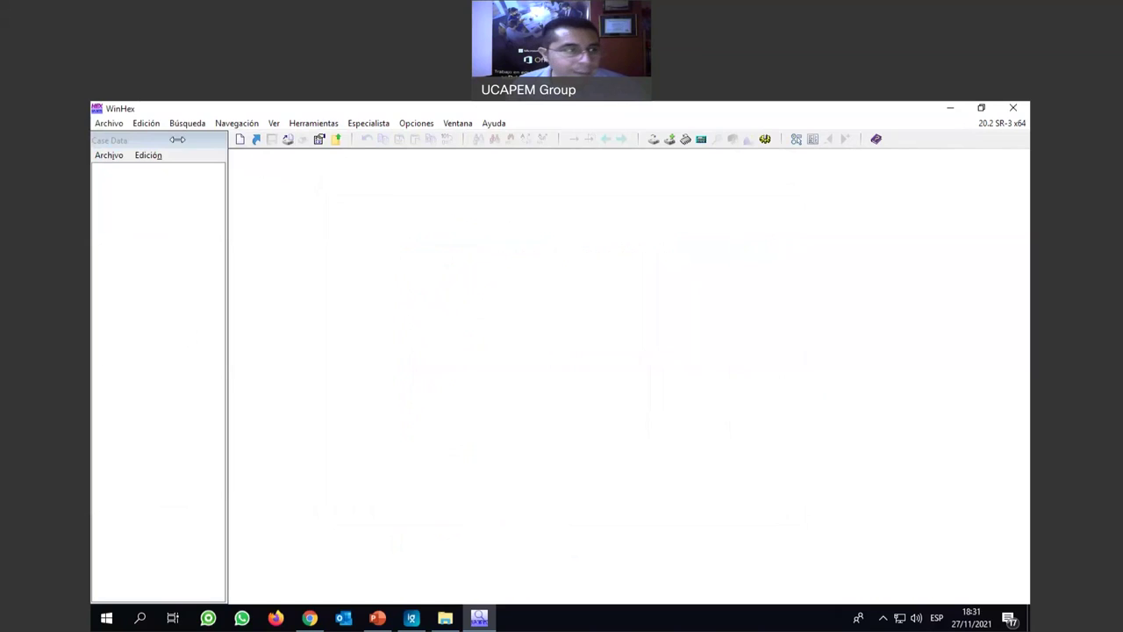
{"action": "left_click", "coordinate": [107, 157]}
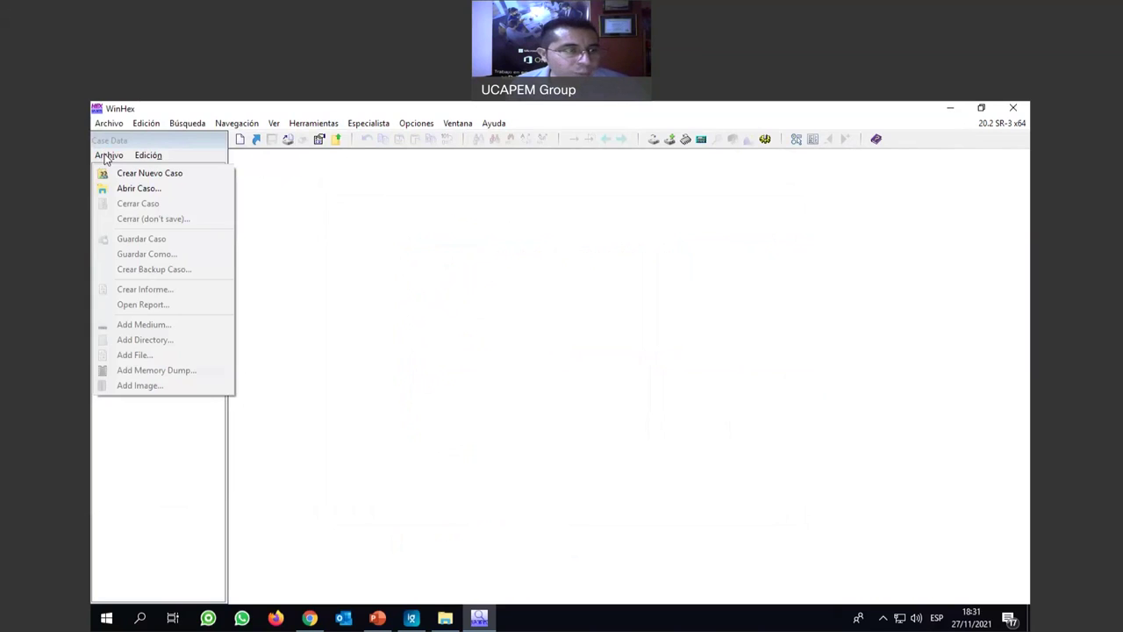
{"action": "left_click", "coordinate": [172, 181]}
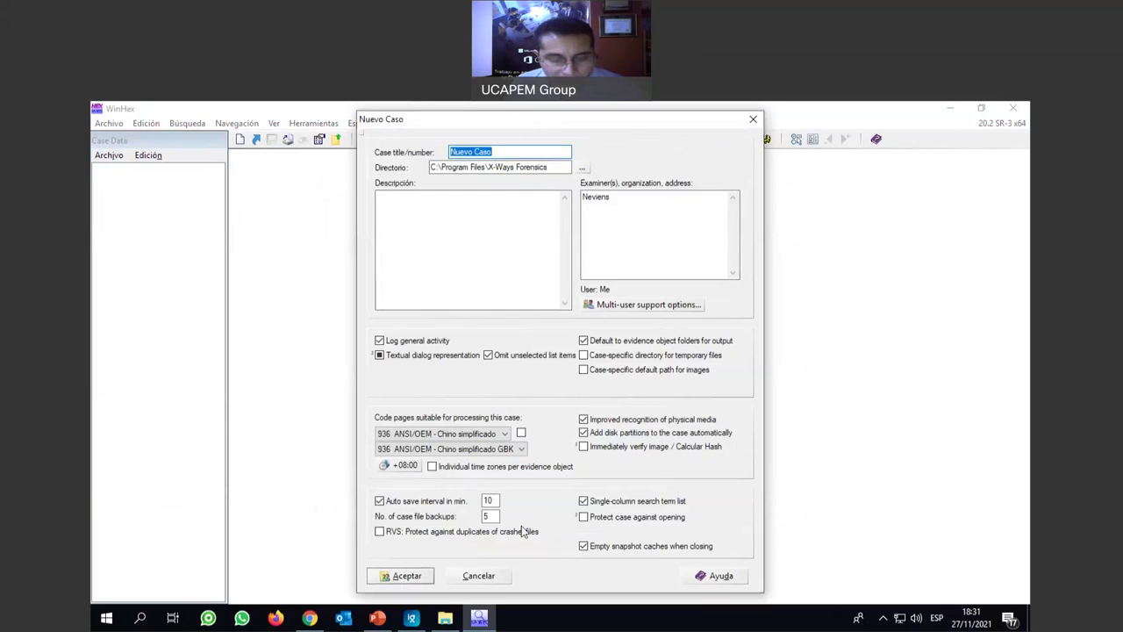
Create the Nuevo Caso case, dismiss the meeting notification, and select its Case Root.
{"action": "left_click", "coordinate": [404, 576]}
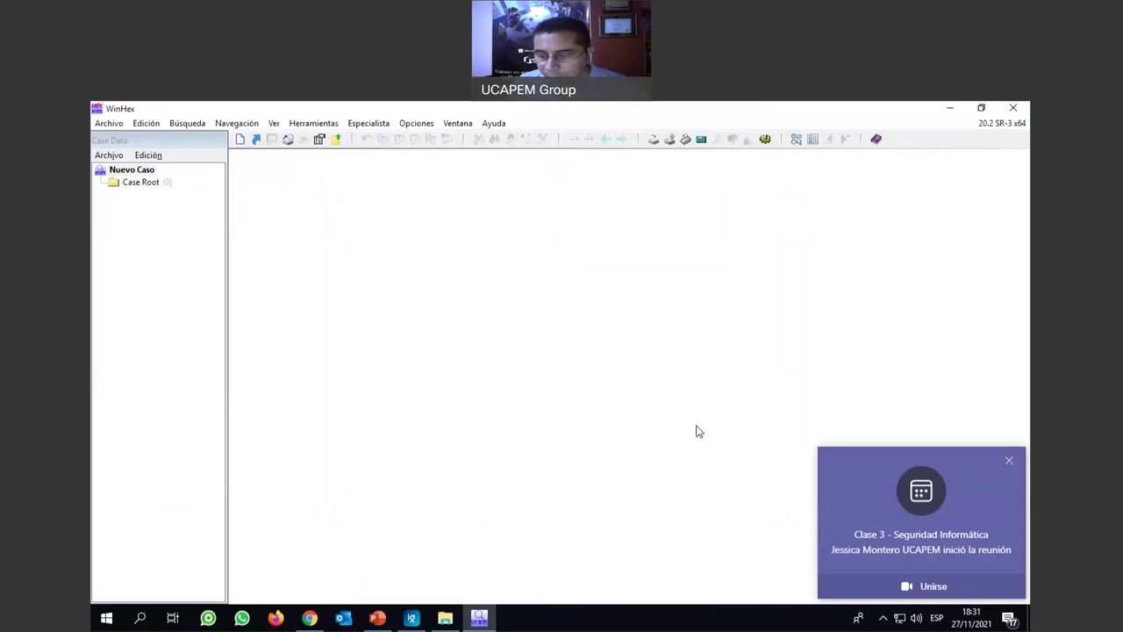
{"action": "left_click", "coordinate": [1009, 462]}
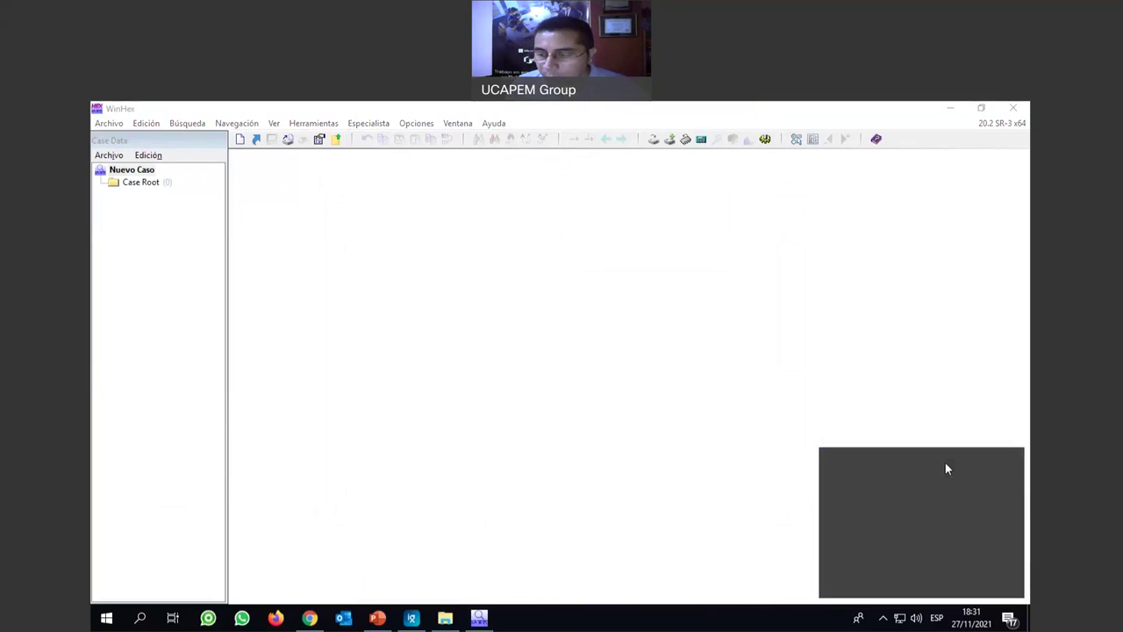
{"action": "left_click", "coordinate": [134, 184]}
Start adding a file to the case, then cancel without adding anything.
{"action": "left_click", "coordinate": [109, 158]}
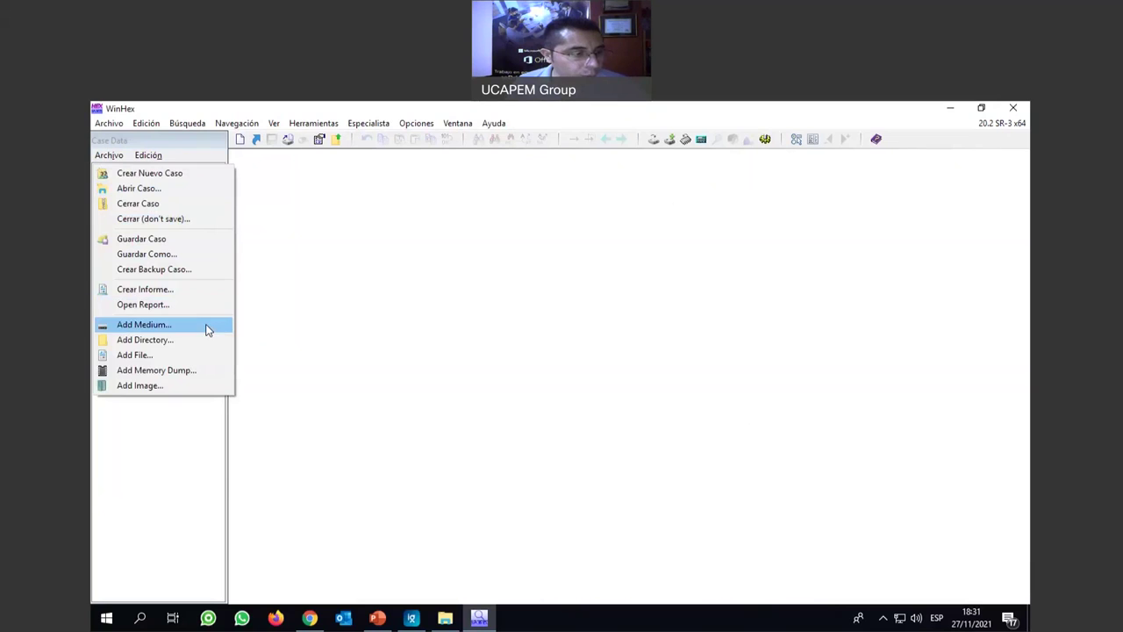
{"action": "left_click", "coordinate": [175, 354]}
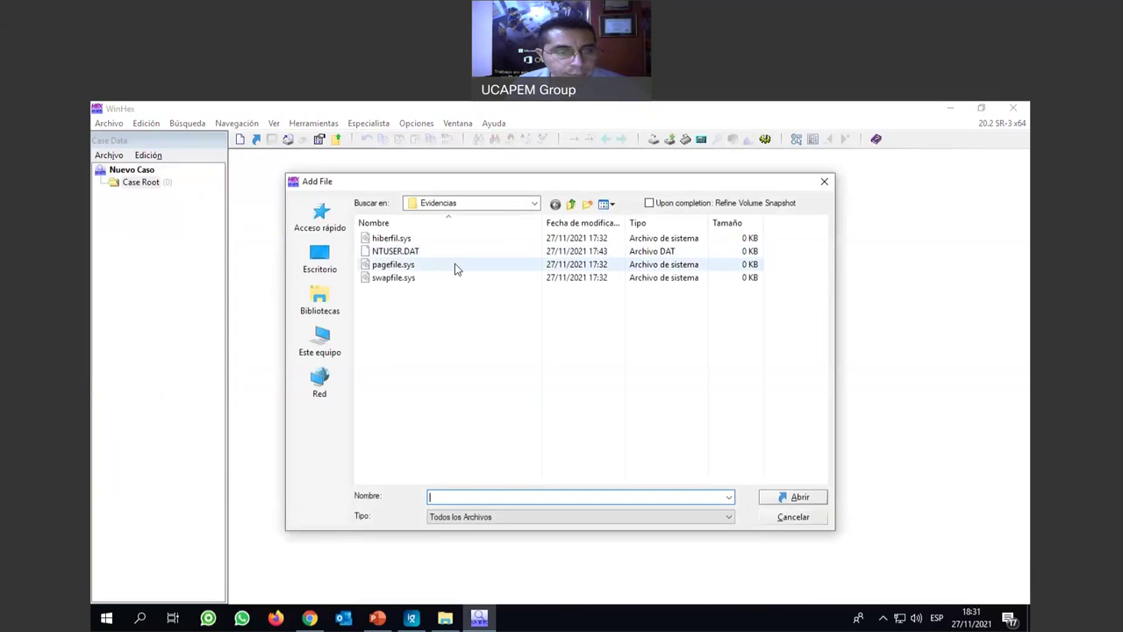
{"action": "left_click", "coordinate": [535, 203]}
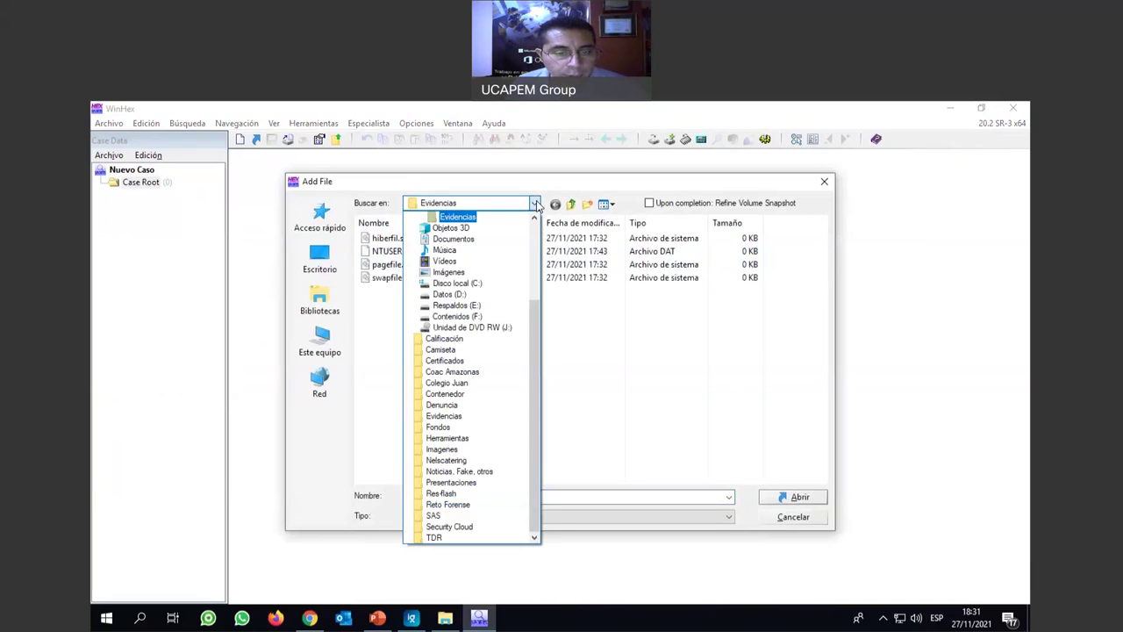
{"action": "left_click", "coordinate": [534, 203]}
{"action": "left_click", "coordinate": [792, 517]}
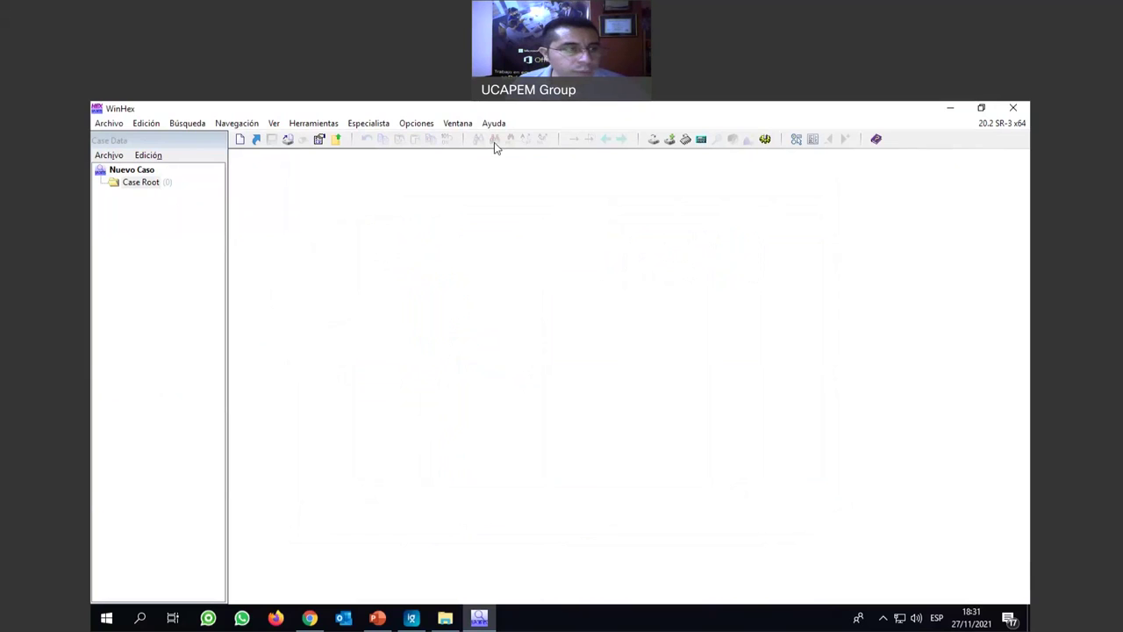
{"action": "left_click", "coordinate": [109, 123]}
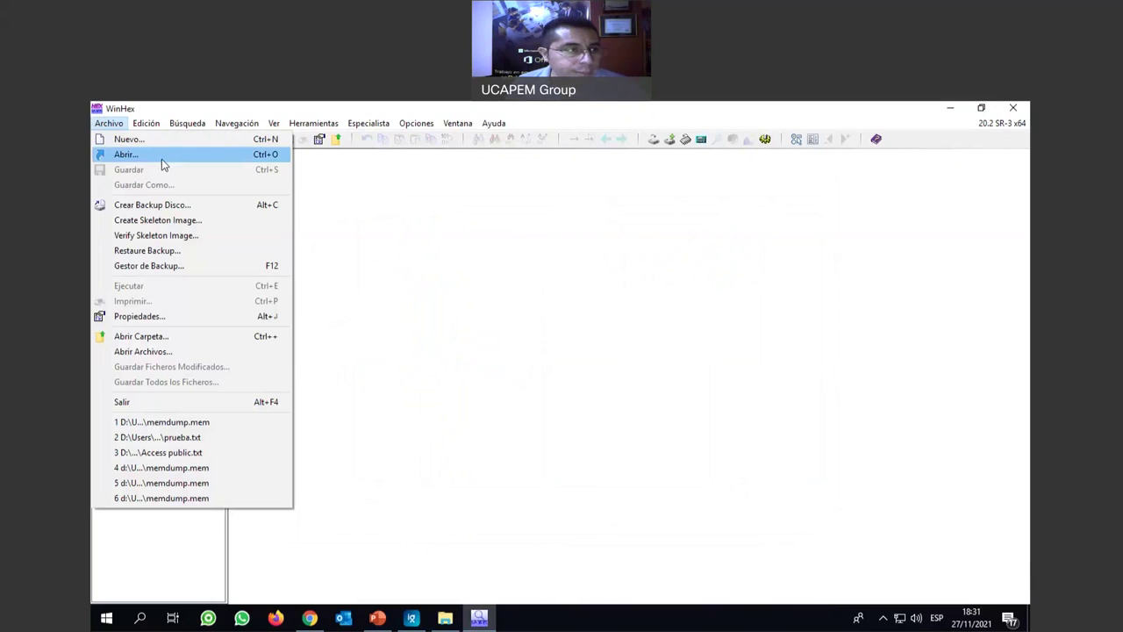
Open memdump.mem from F:\Evidencias on the Contenidos drive in the hex editor.
{"action": "left_click", "coordinate": [165, 154]}
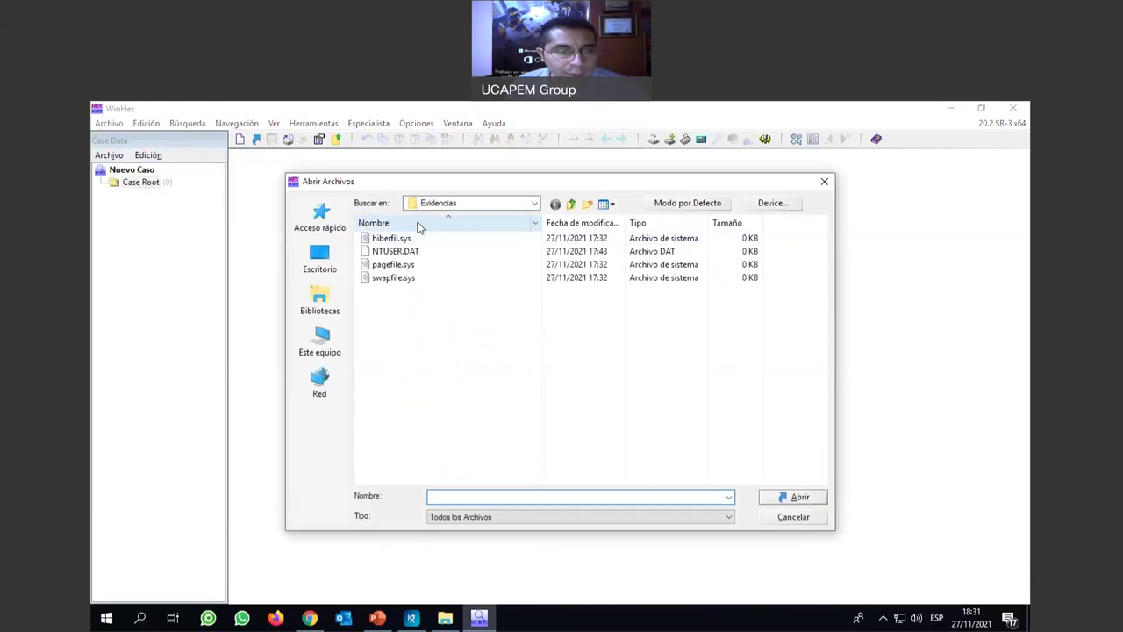
{"action": "left_click", "coordinate": [532, 202]}
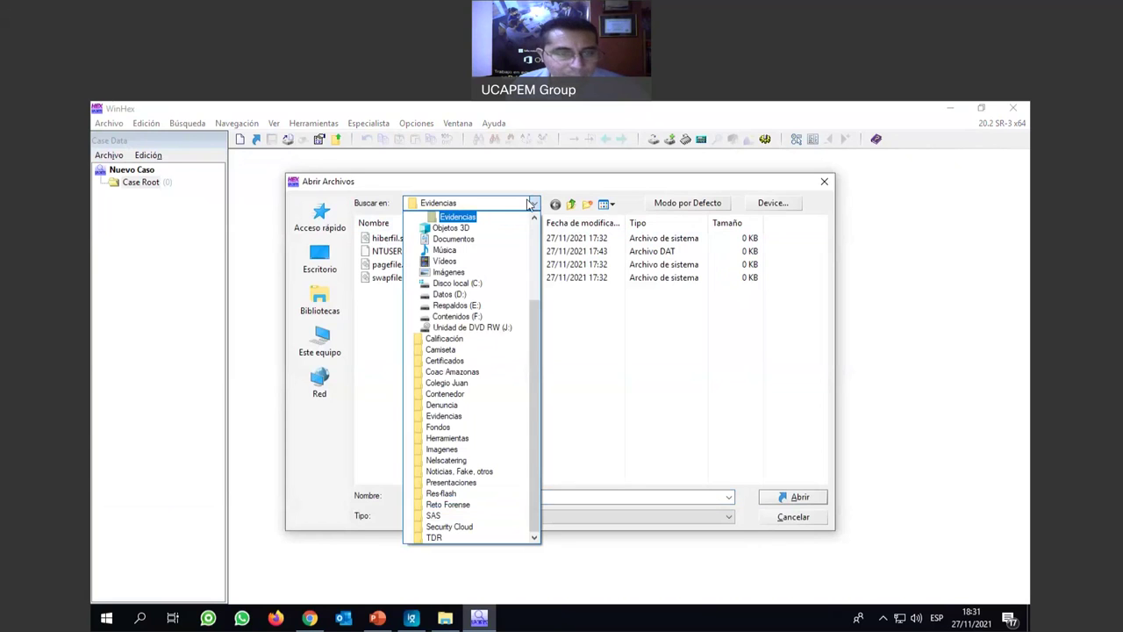
{"action": "left_click", "coordinate": [456, 316]}
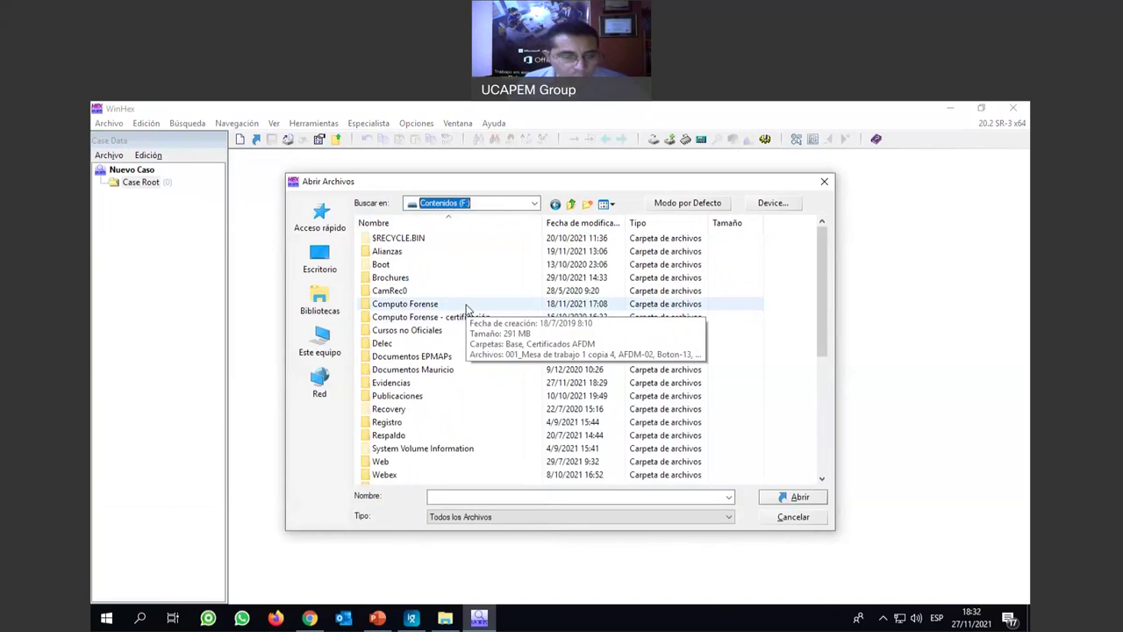
{"action": "scroll", "coordinate": [465, 307], "scroll_direction": "down", "scroll_amount": 1}
{"action": "scroll", "coordinate": [465, 307], "scroll_direction": "down", "scroll_amount": 1}
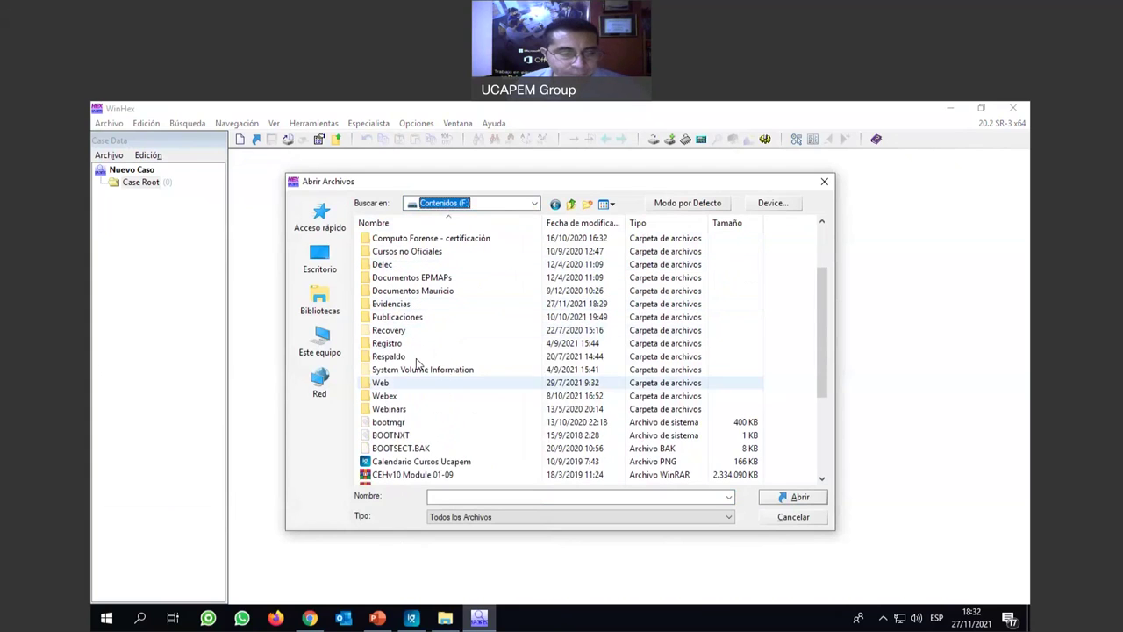
{"action": "double_click", "coordinate": [395, 303]}
{"action": "left_click", "coordinate": [408, 264]}
{"action": "left_click", "coordinate": [784, 498]}
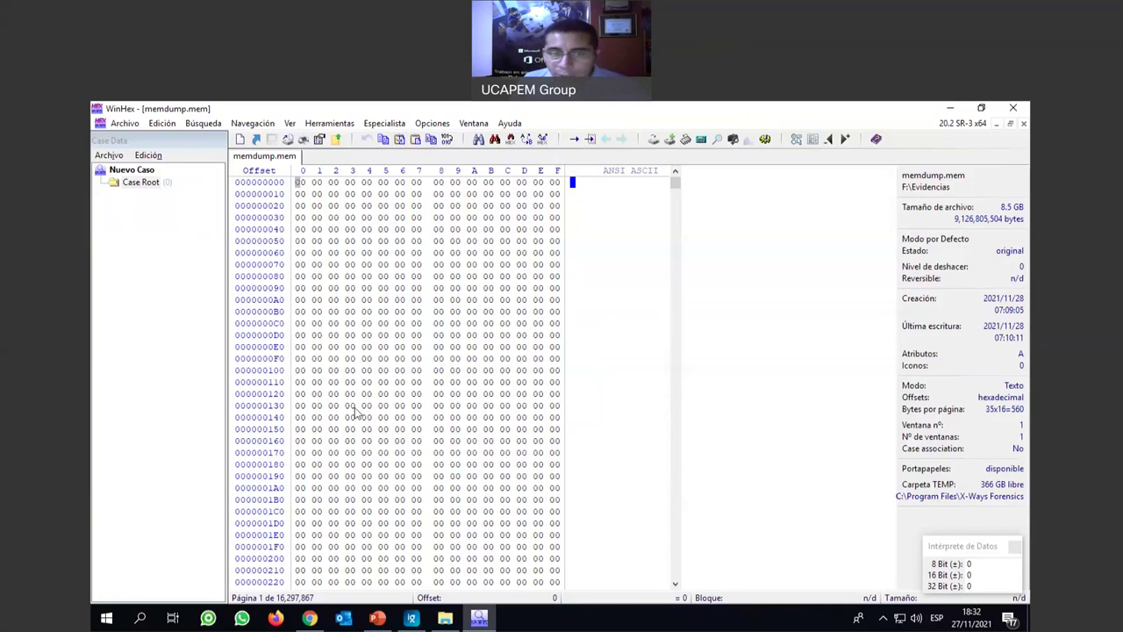
{"action": "left_click", "coordinate": [338, 127]}
Launch Recuperación de Archivos from the Herramientas de Disco submenu.
{"action": "mouse_move", "coordinate": [373, 159]}
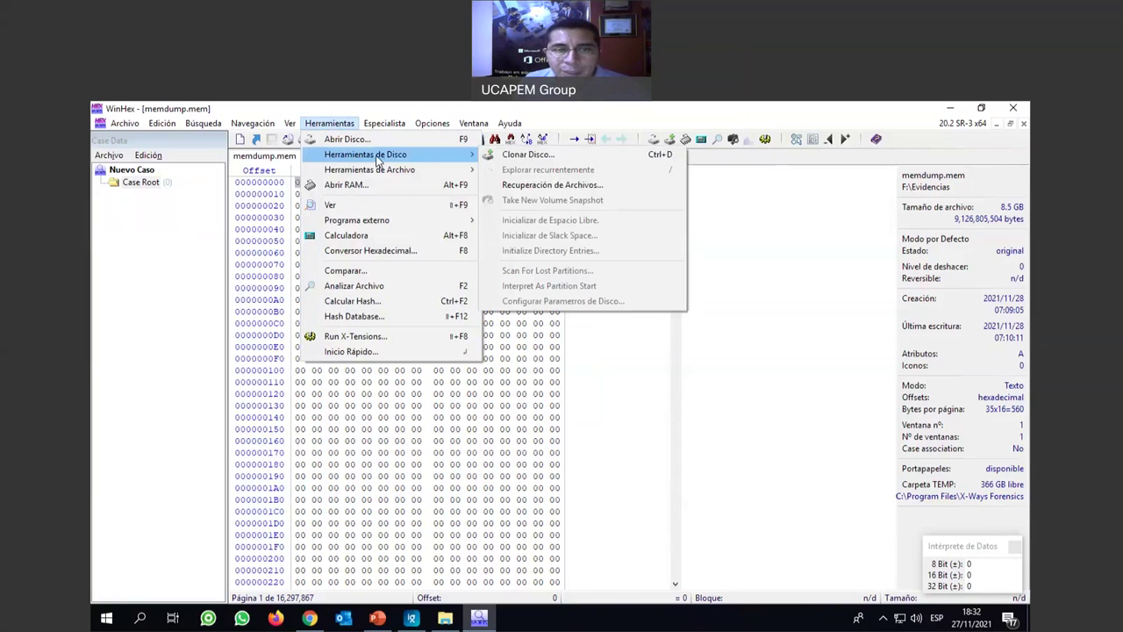
{"action": "left_click", "coordinate": [613, 186]}
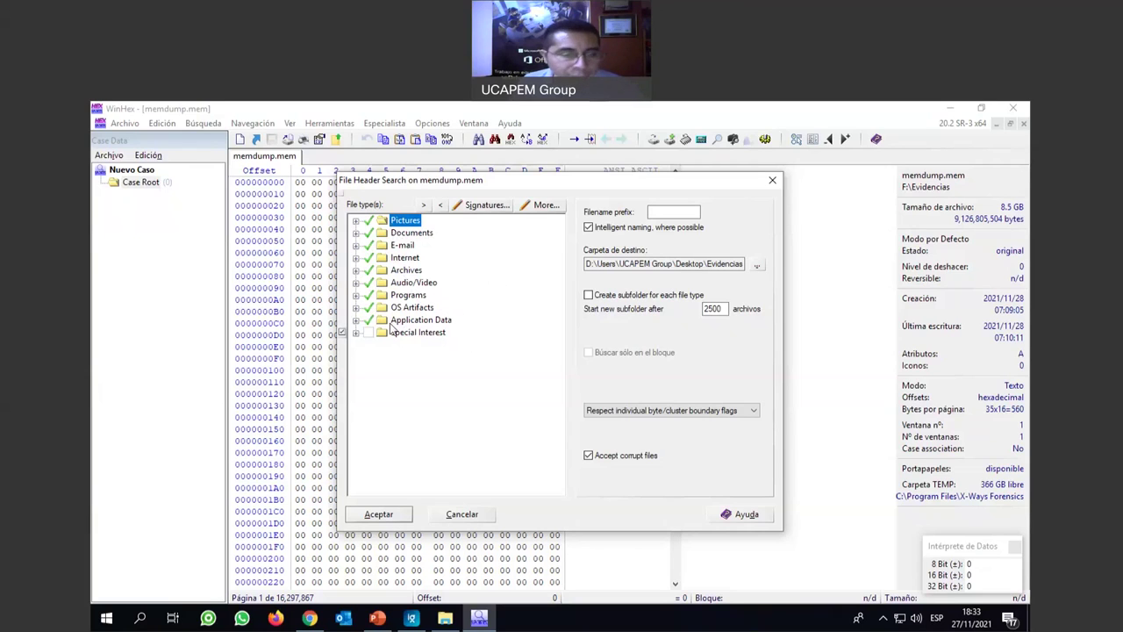
Expand and collapse the Pictures file-type group to check its subtypes.
{"action": "left_click", "coordinate": [355, 220]}
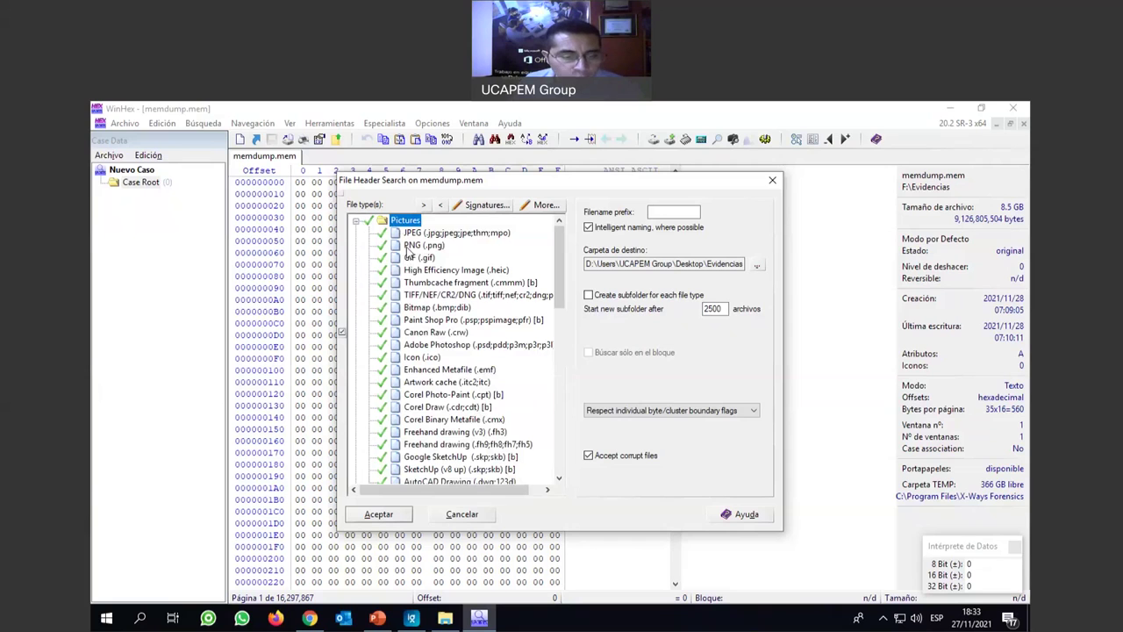
{"action": "scroll", "coordinate": [408, 253], "scroll_direction": "down", "scroll_amount": 20}
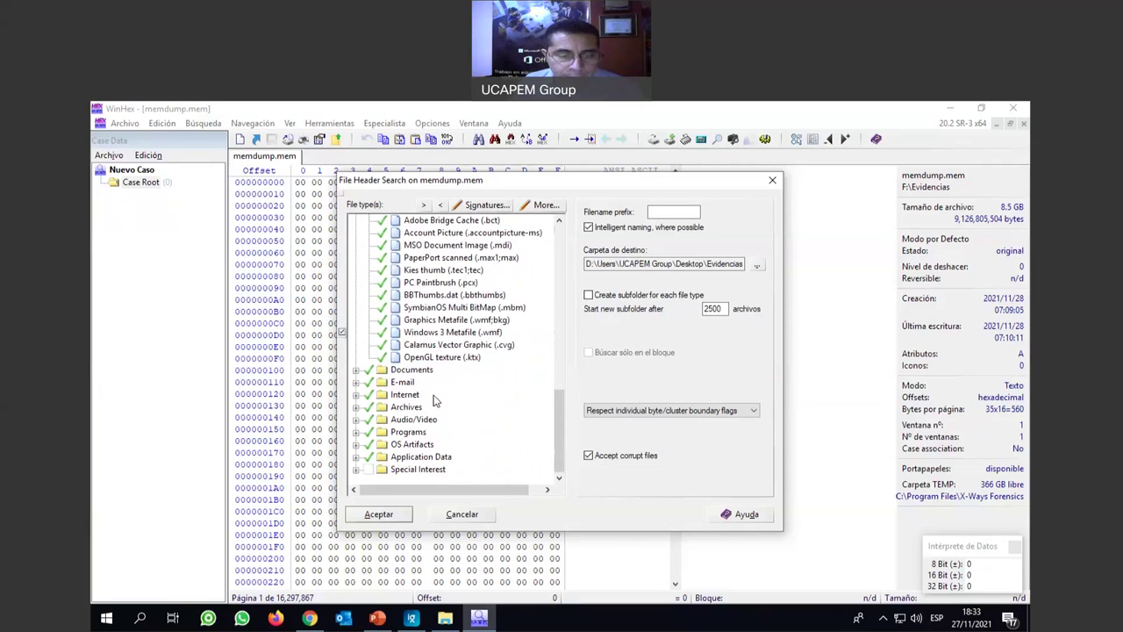
{"action": "scroll", "coordinate": [433, 400], "scroll_direction": "up", "scroll_amount": 20}
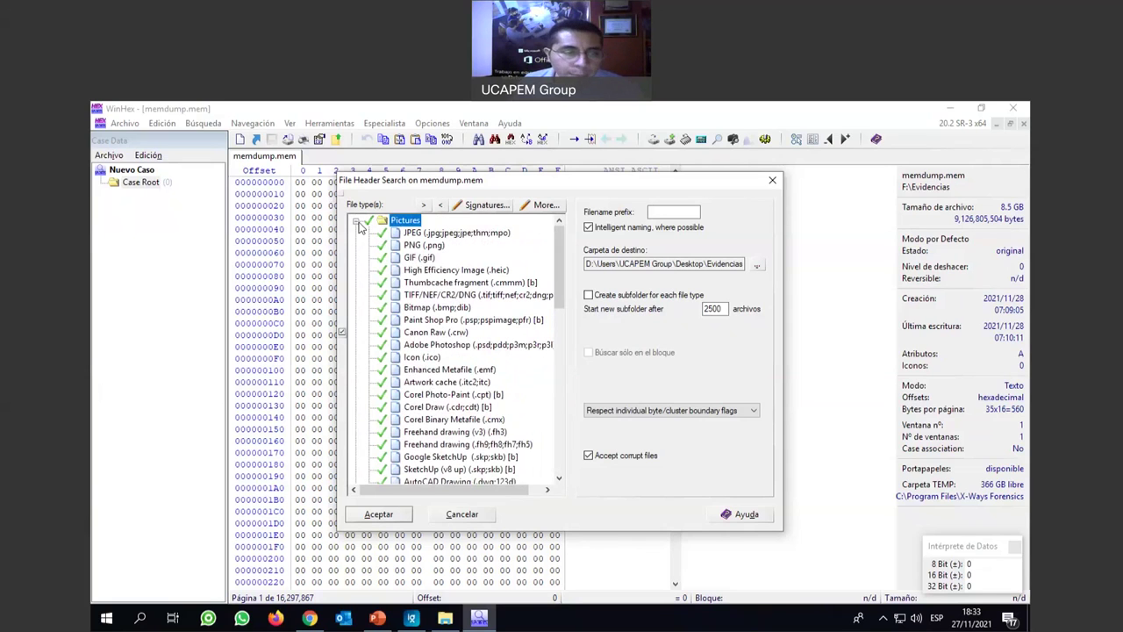
{"action": "left_click", "coordinate": [356, 221]}
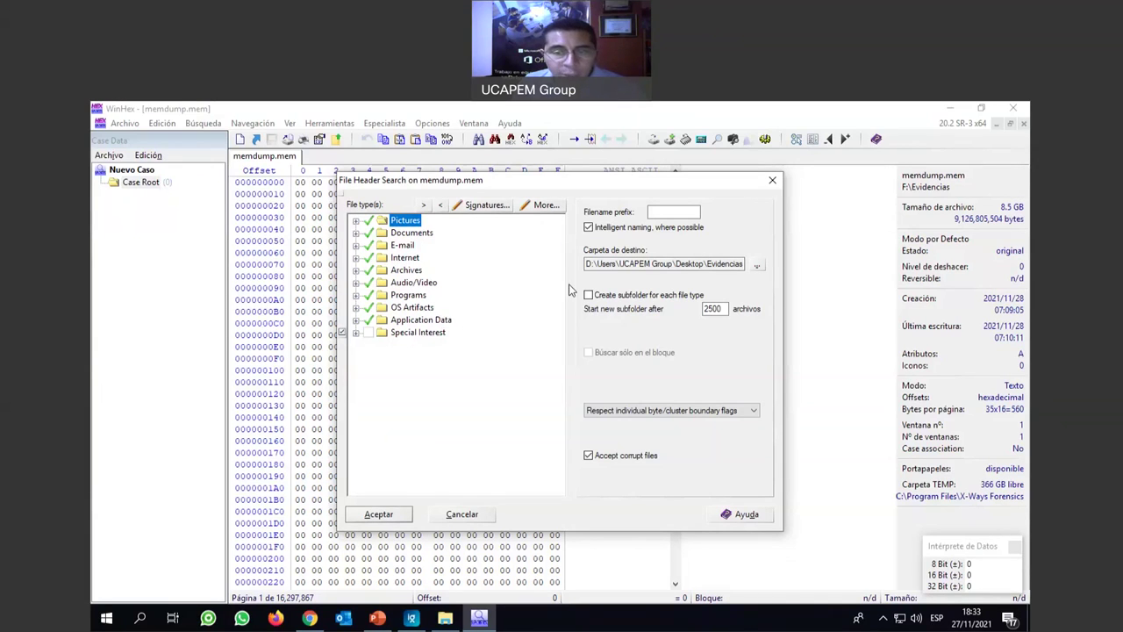
Set the recovery destination folder to F:\Evidencias\archivos.
{"action": "left_click", "coordinate": [757, 265]}
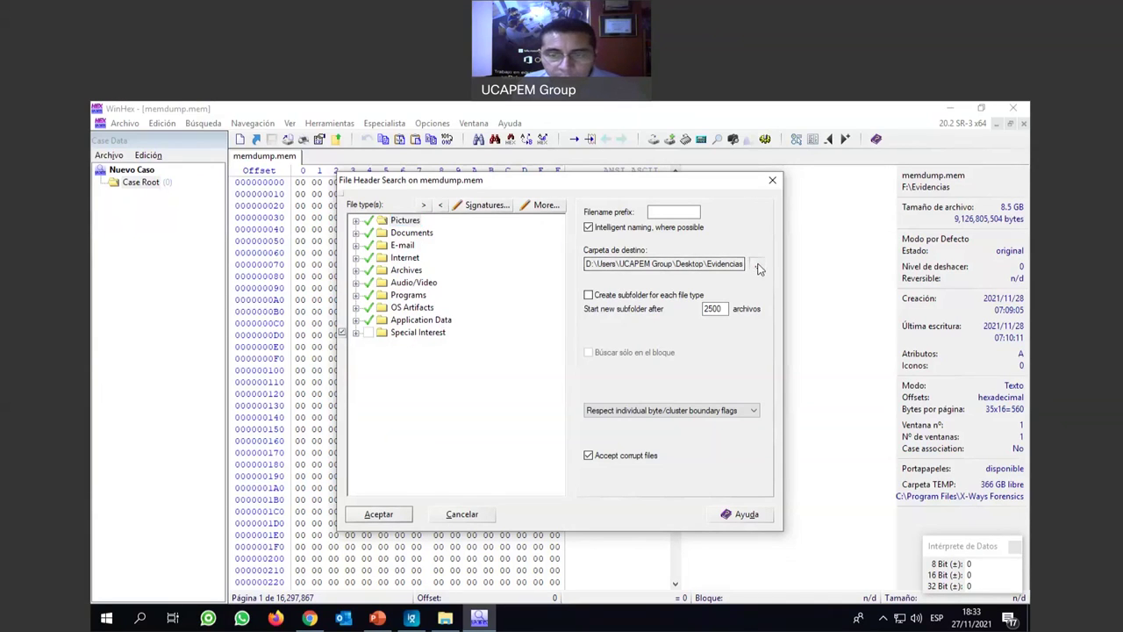
{"action": "left_click", "coordinate": [548, 245]}
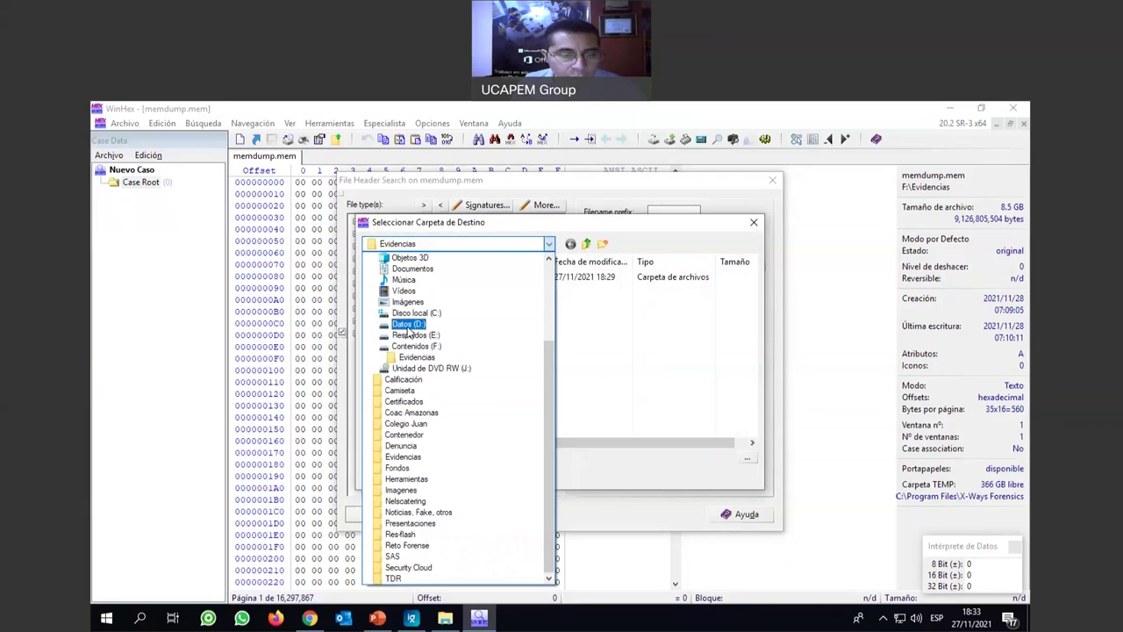
{"action": "left_click", "coordinate": [404, 339]}
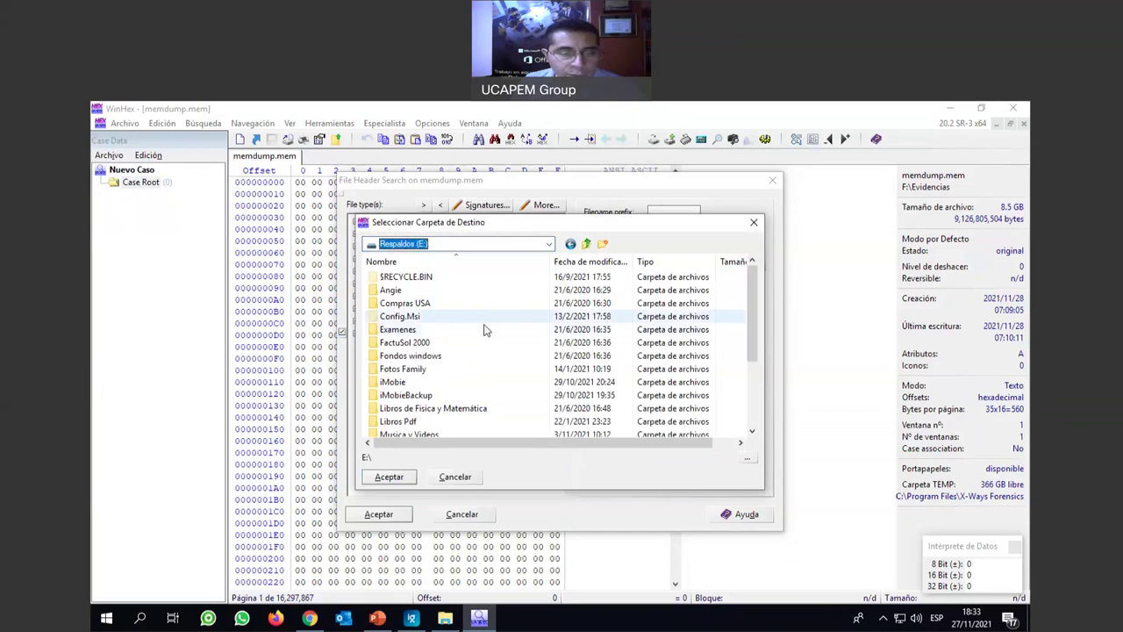
{"action": "scroll", "coordinate": [483, 330], "scroll_direction": "down", "scroll_amount": 4}
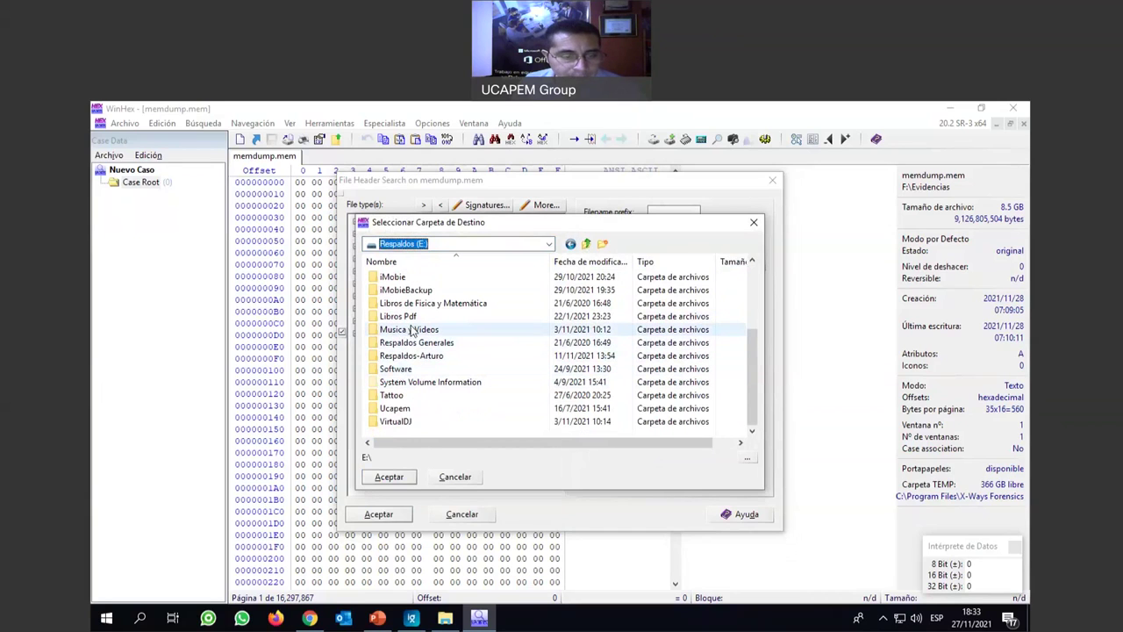
{"action": "left_click", "coordinate": [549, 244]}
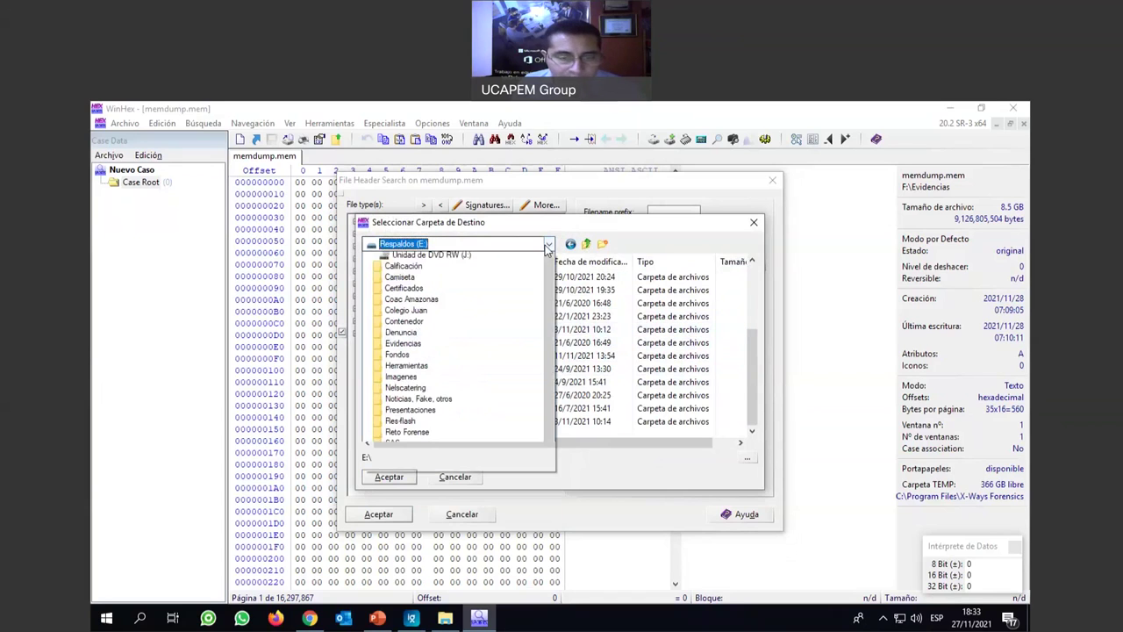
{"action": "left_click", "coordinate": [416, 346]}
{"action": "scroll", "coordinate": [424, 351], "scroll_direction": "down", "scroll_amount": 1}
{"action": "double_click", "coordinate": [418, 384]}
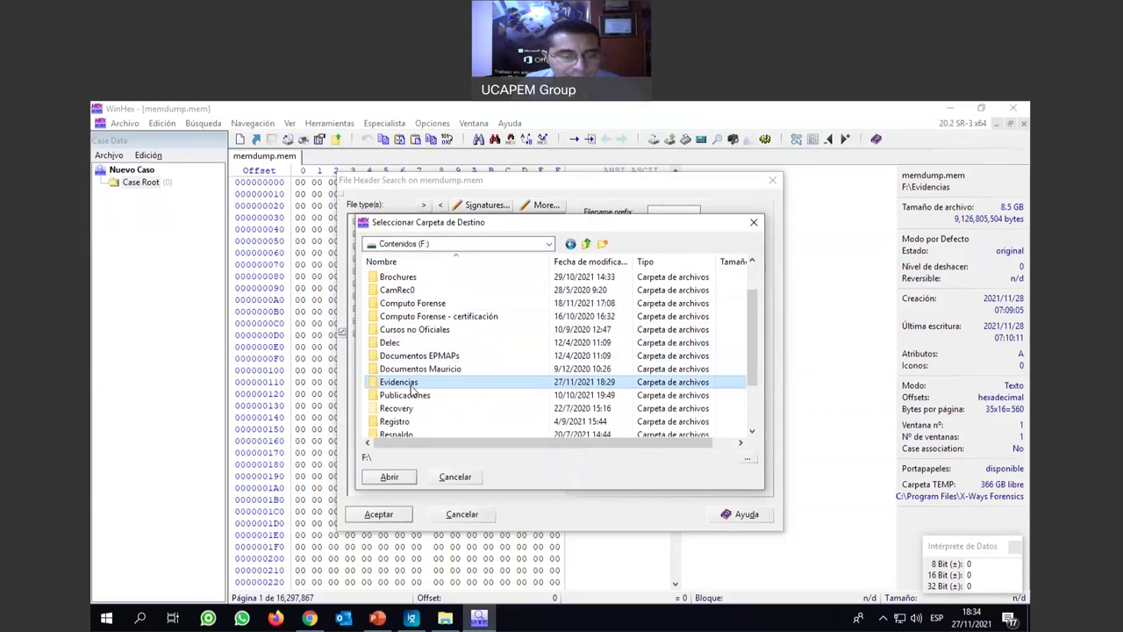
{"action": "left_click", "coordinate": [397, 279]}
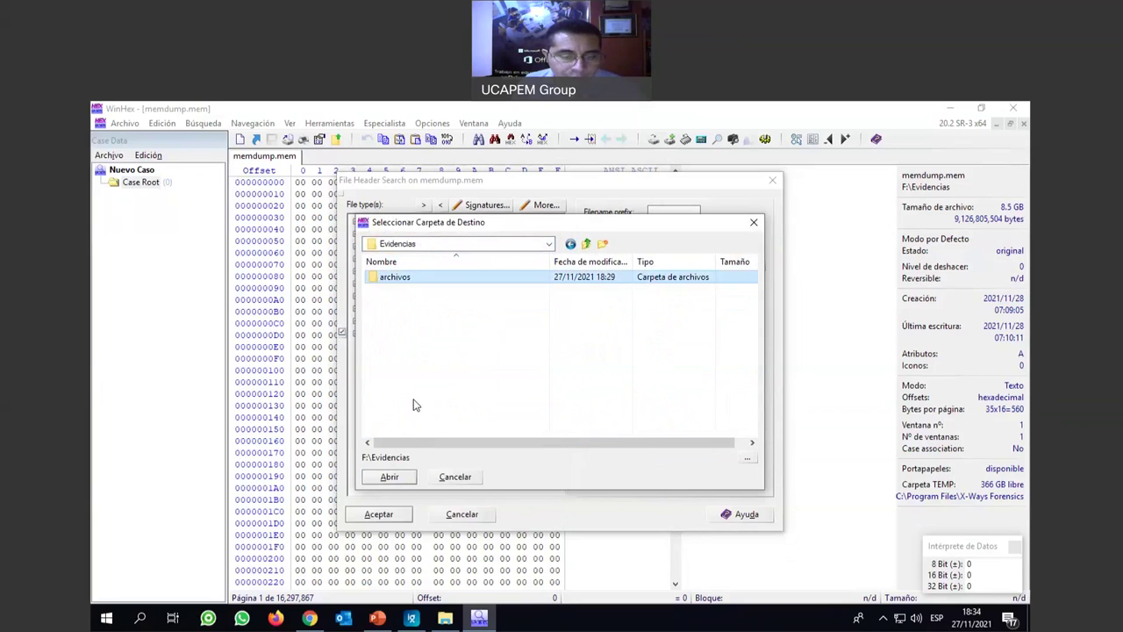
{"action": "left_click", "coordinate": [389, 476]}
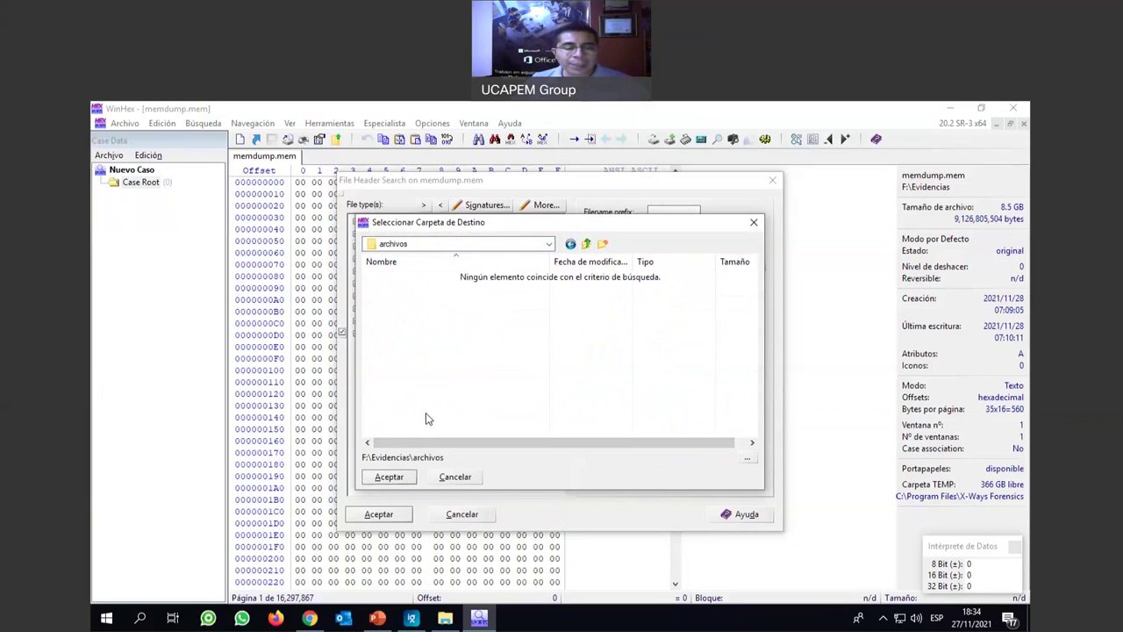
{"action": "left_click", "coordinate": [392, 480]}
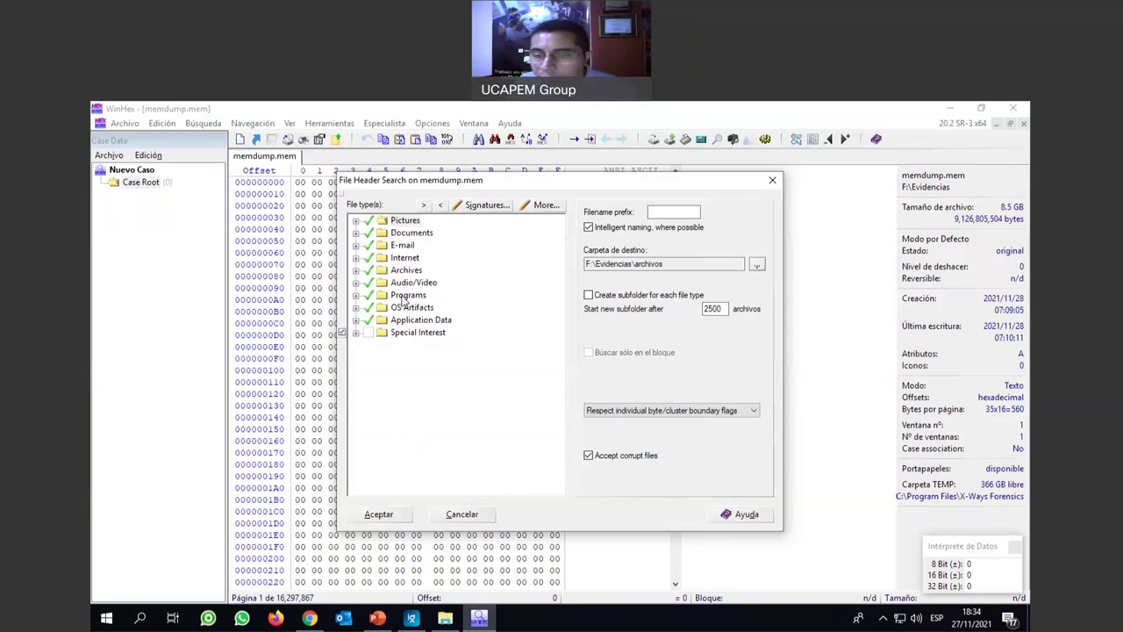
Edit the 2500 files-per-subfolder limit and start carving files from memdump.mem.
{"action": "double_click", "coordinate": [713, 309]}
{"action": "left_click", "coordinate": [712, 309]}
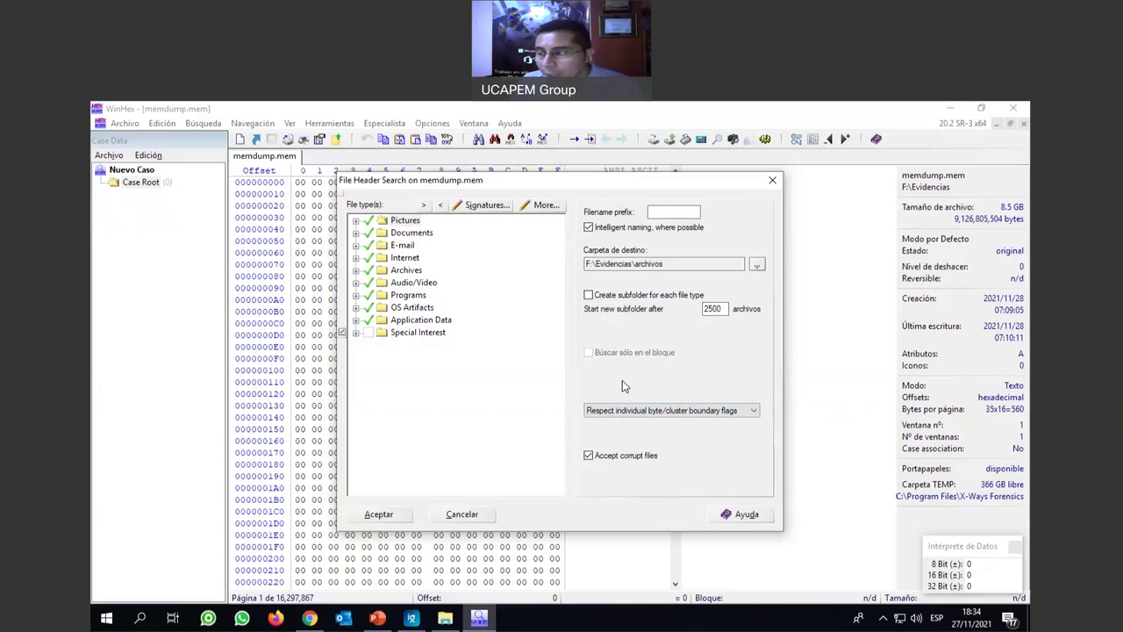
{"action": "left_click", "coordinate": [379, 515]}
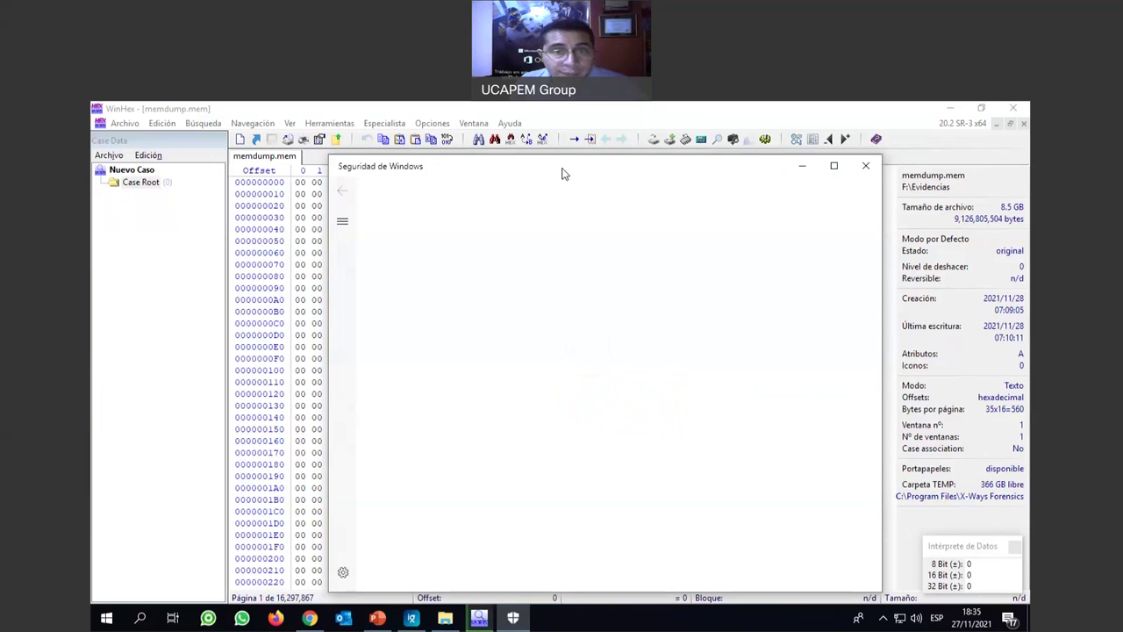
Move Windows Security aside and inspect the Trojan:Win32/Qbot detection in the full threat history.
{"action": "left_click_drag", "start_coordinate": [562, 172], "coordinate": [660, 144]}
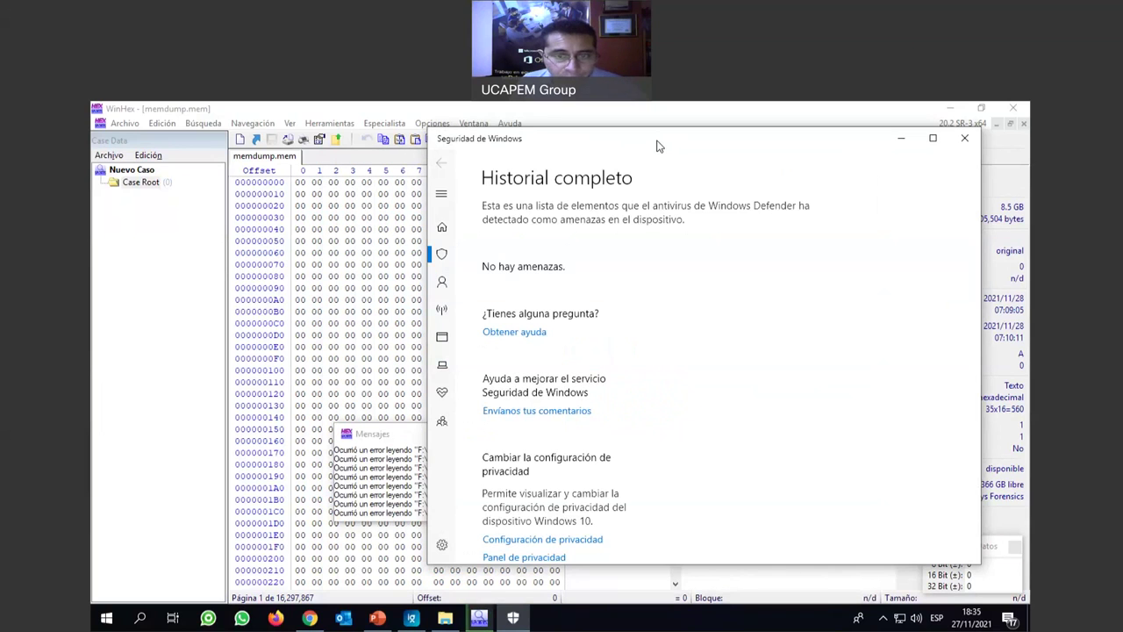
{"action": "left_click", "coordinate": [566, 338]}
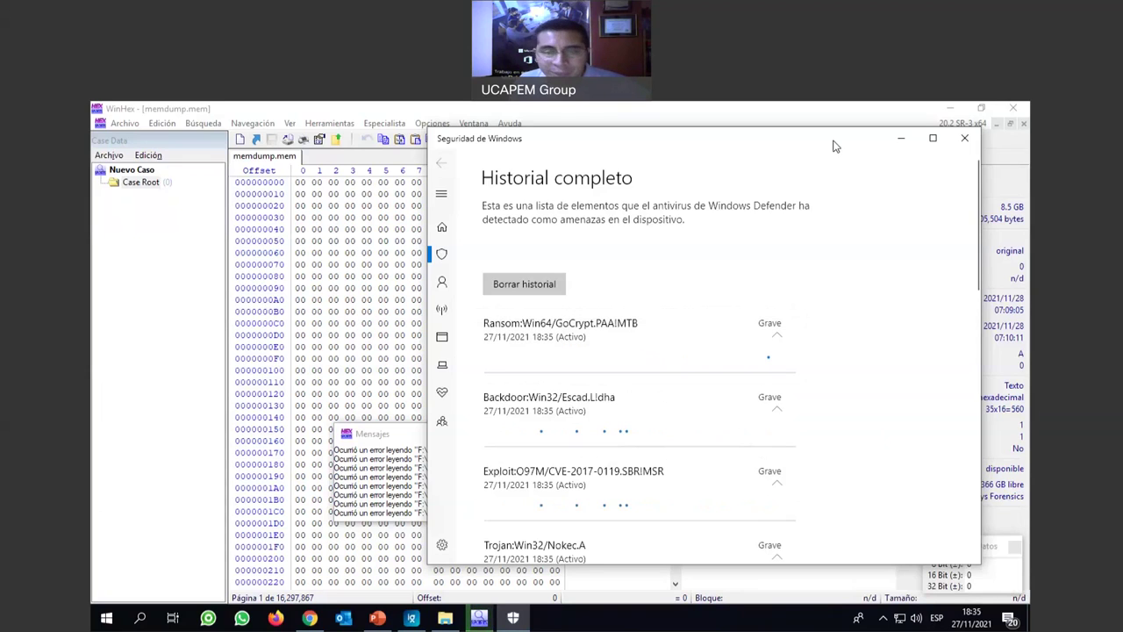
{"action": "left_click_drag", "start_coordinate": [836, 145], "coordinate": [750, 144]}
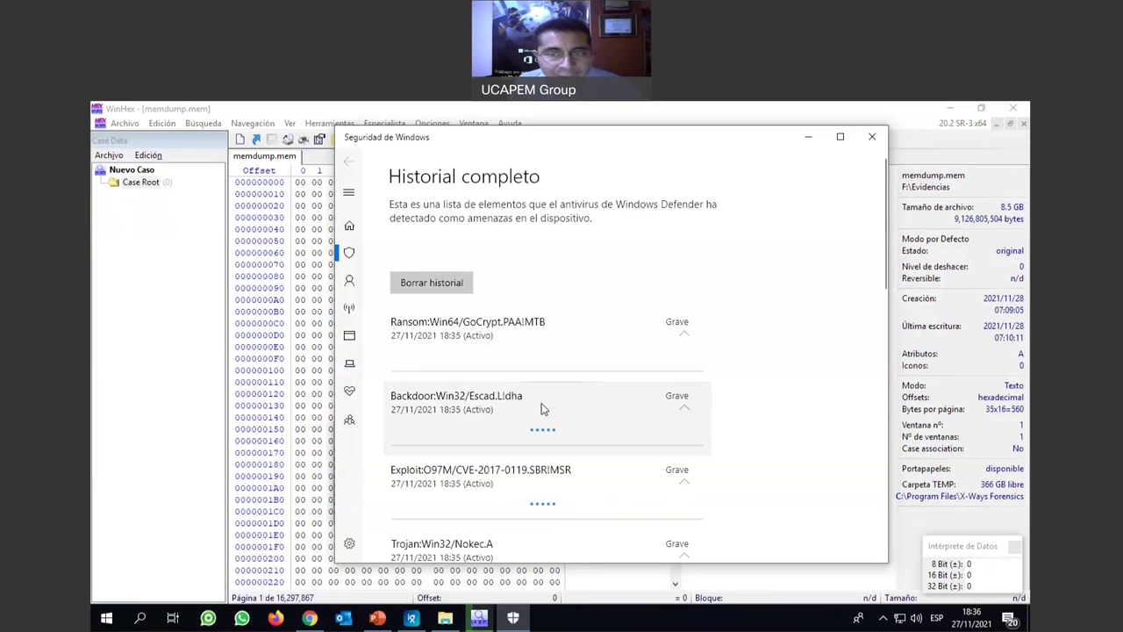
{"action": "left_click", "coordinate": [444, 619]}
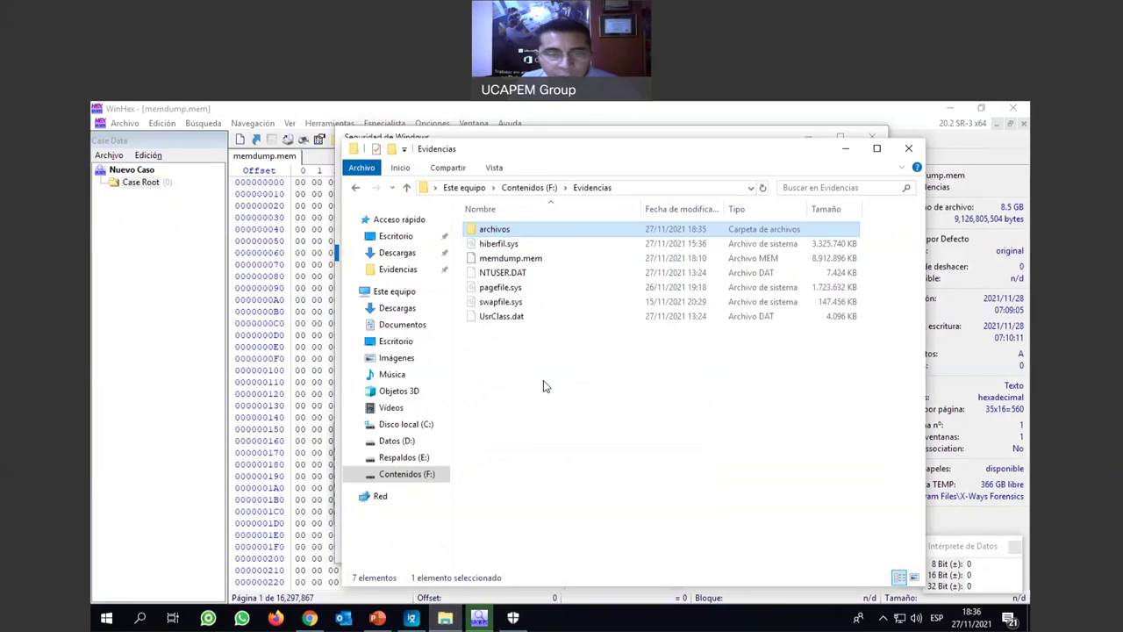
Open F:\Evidencias\archivos and browse carved files such as 000045, 000063.dll and 000069.
{"action": "double_click", "coordinate": [474, 231]}
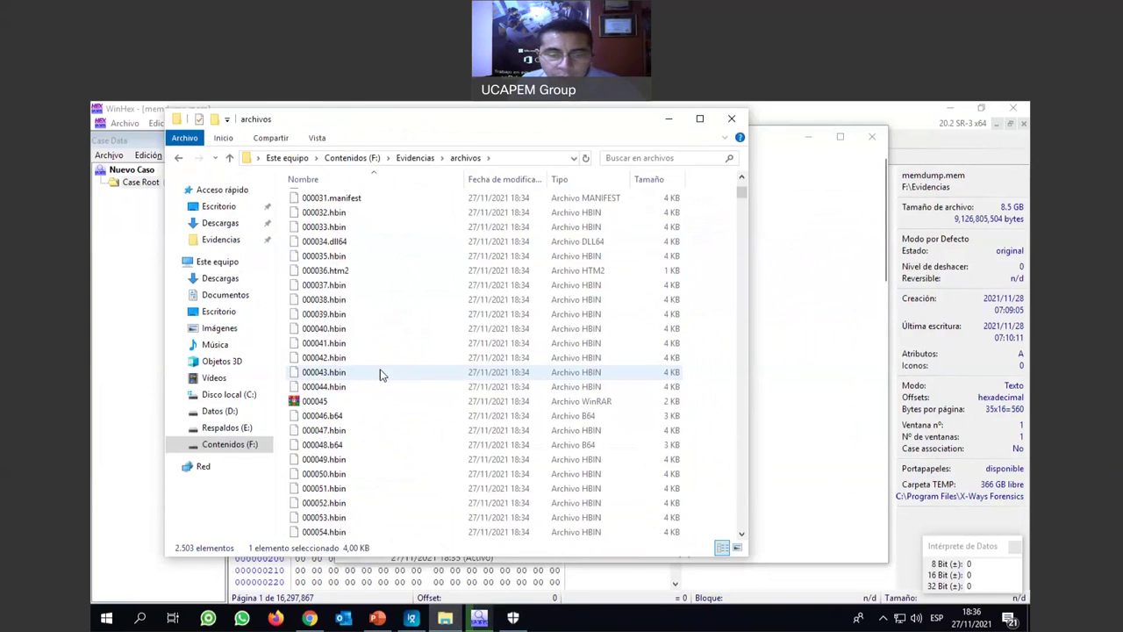
{"action": "scroll", "coordinate": [381, 374], "scroll_direction": "down", "scroll_amount": 1}
{"action": "left_click", "coordinate": [395, 362]}
{"action": "scroll", "coordinate": [396, 369], "scroll_direction": "down", "scroll_amount": 4}
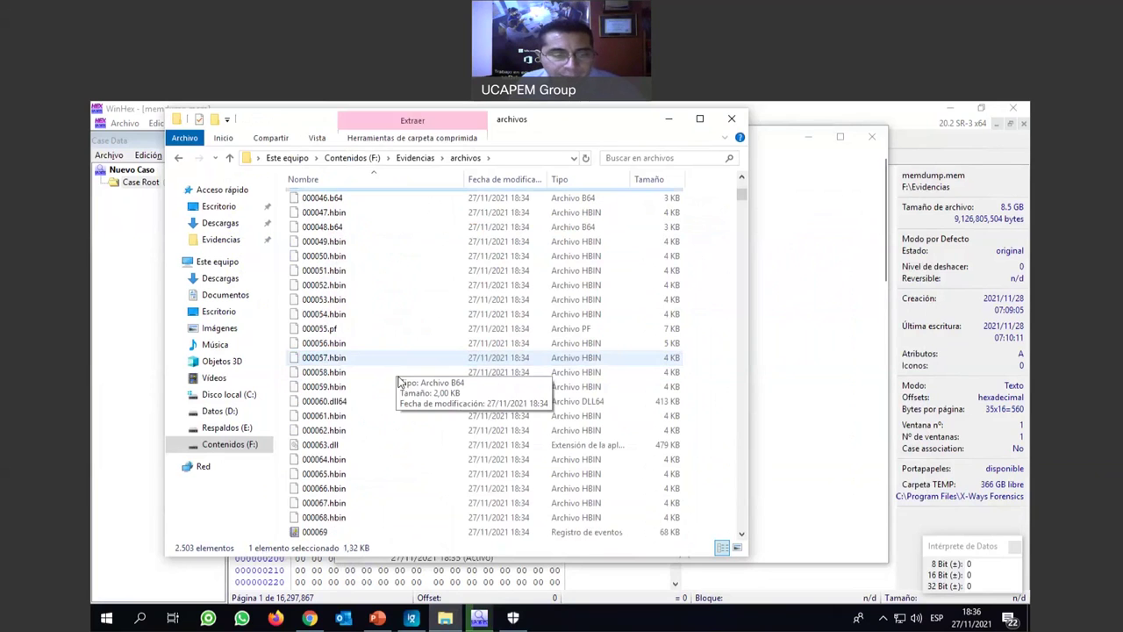
{"action": "scroll", "coordinate": [337, 362], "scroll_direction": "down", "scroll_amount": 2}
{"action": "left_click", "coordinate": [337, 360]}
{"action": "scroll", "coordinate": [340, 386], "scroll_direction": "down", "scroll_amount": 1}
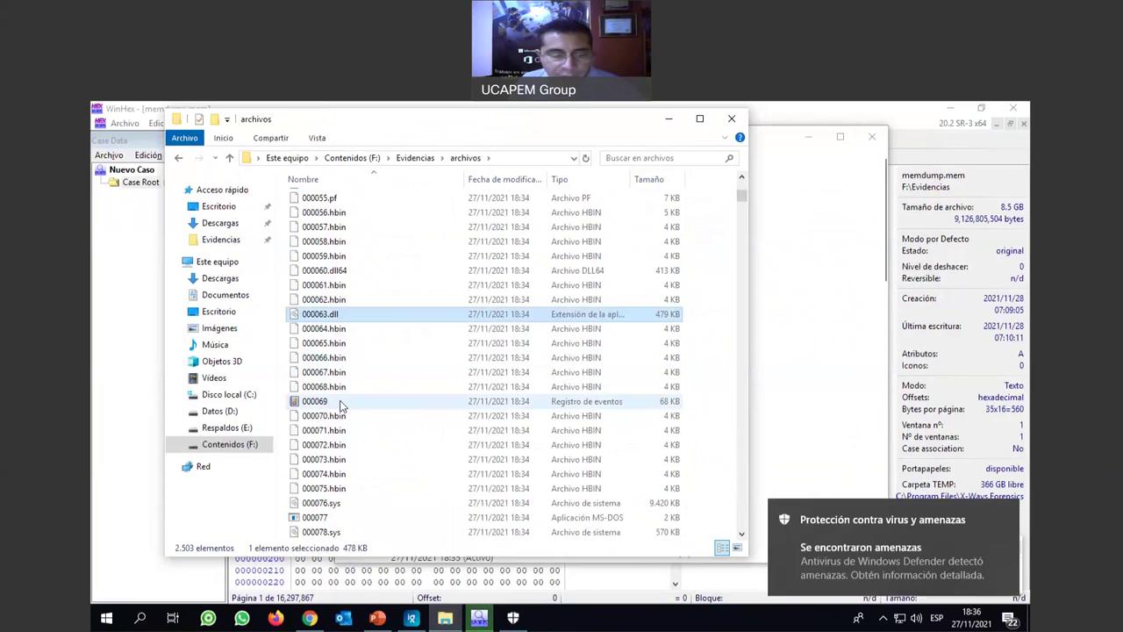
{"action": "left_click", "coordinate": [356, 400]}
{"action": "scroll", "coordinate": [361, 394], "scroll_direction": "down", "scroll_amount": 3}
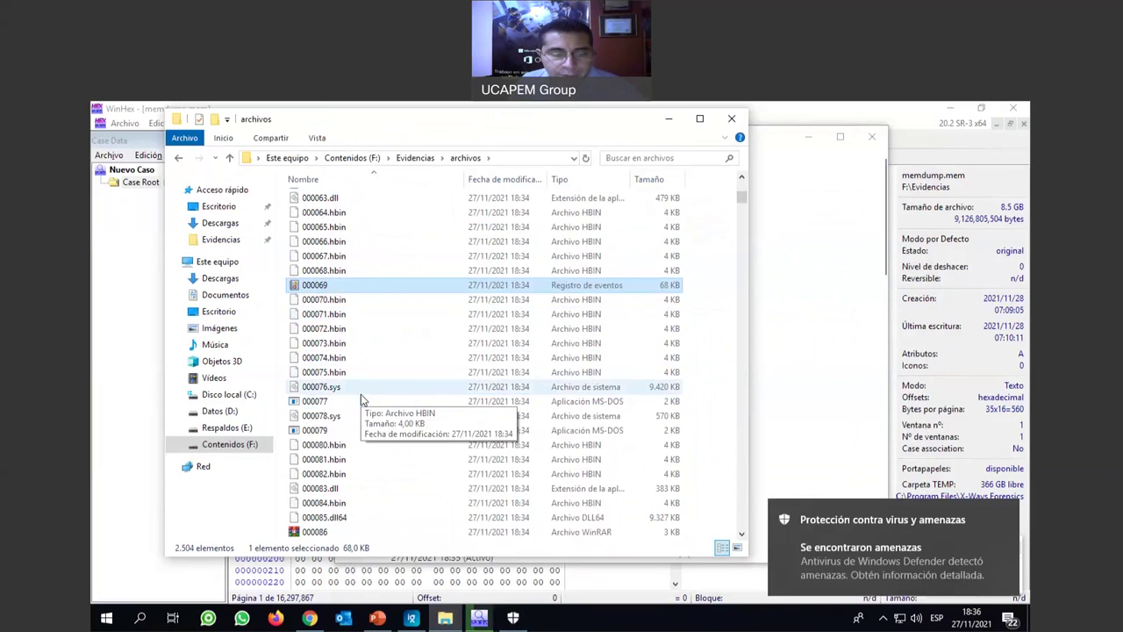
{"action": "scroll", "coordinate": [360, 394], "scroll_direction": "down", "scroll_amount": 14}
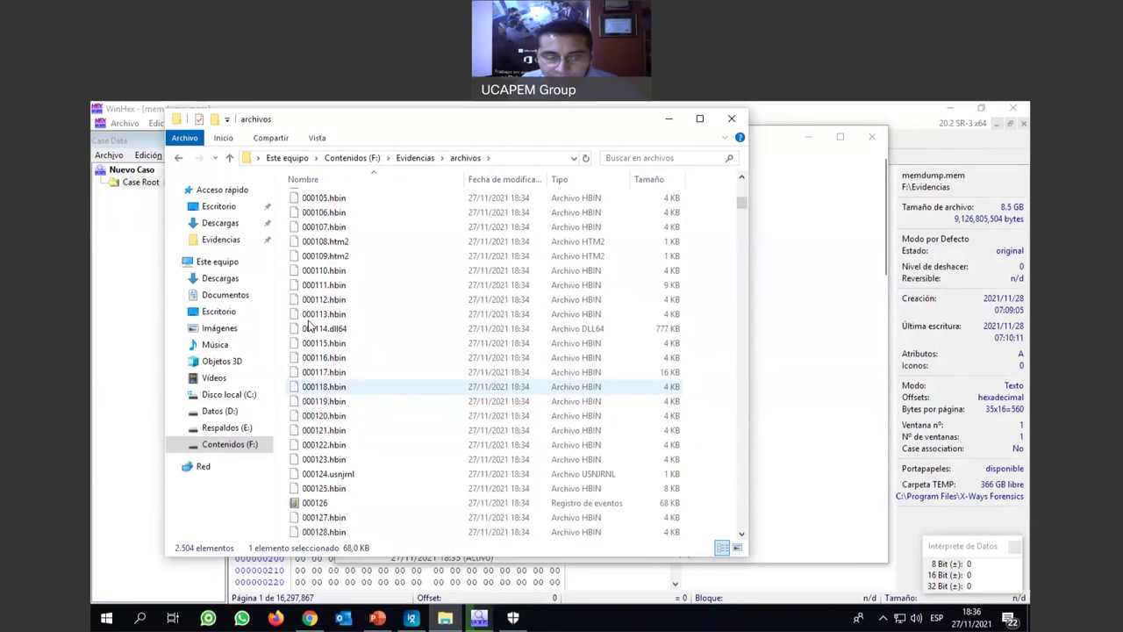
{"action": "scroll", "coordinate": [357, 476], "scroll_direction": "down", "scroll_amount": 3}
{"action": "scroll", "coordinate": [357, 477], "scroll_direction": "down", "scroll_amount": 15}
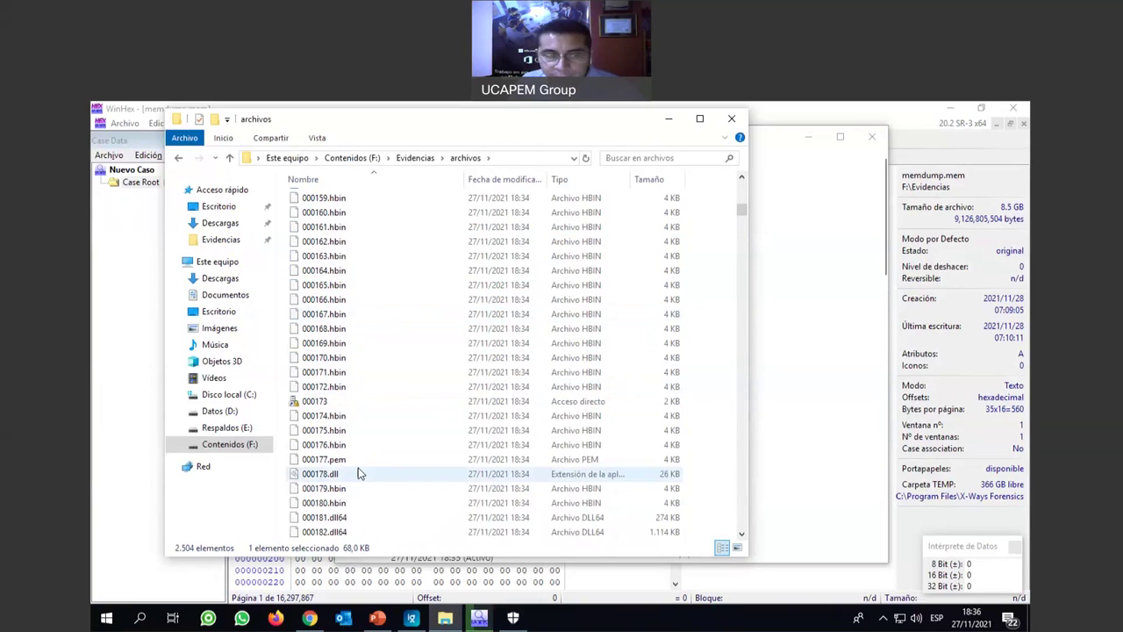
{"action": "scroll", "coordinate": [358, 474], "scroll_direction": "down", "scroll_amount": 8}
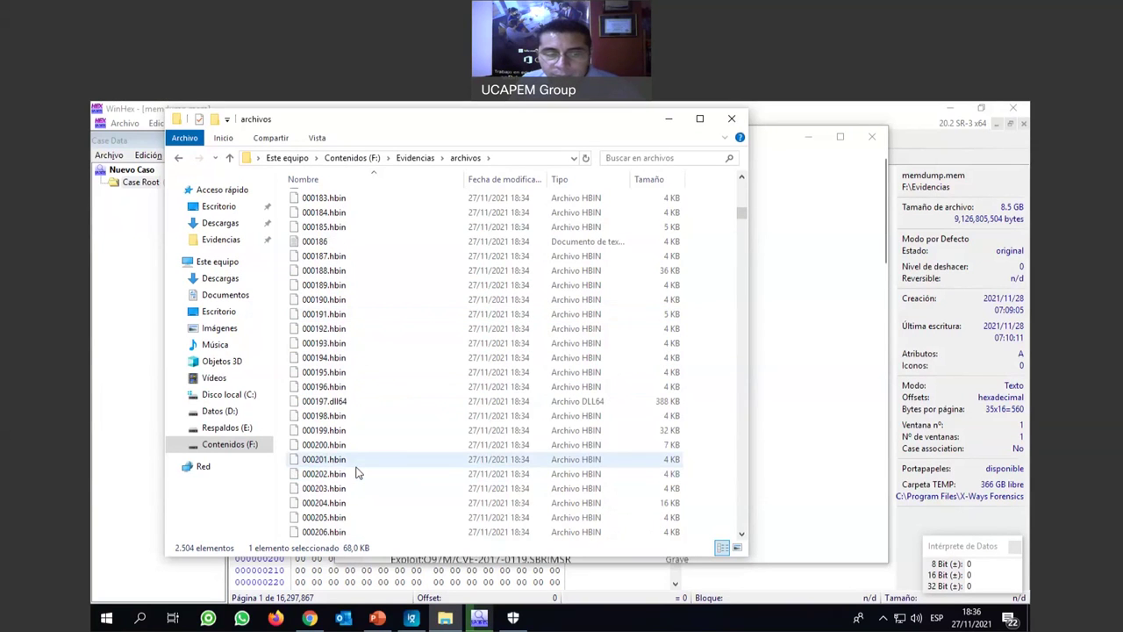
{"action": "scroll", "coordinate": [364, 461], "scroll_direction": "down", "scroll_amount": 20}
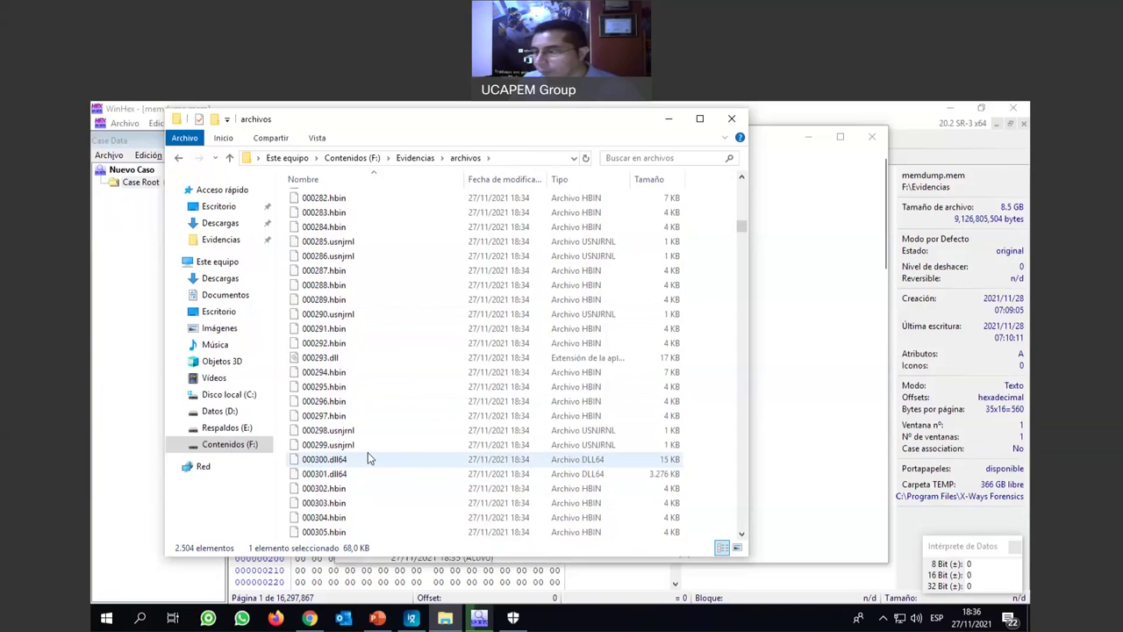
{"action": "scroll", "coordinate": [368, 459], "scroll_direction": "down", "scroll_amount": 5}
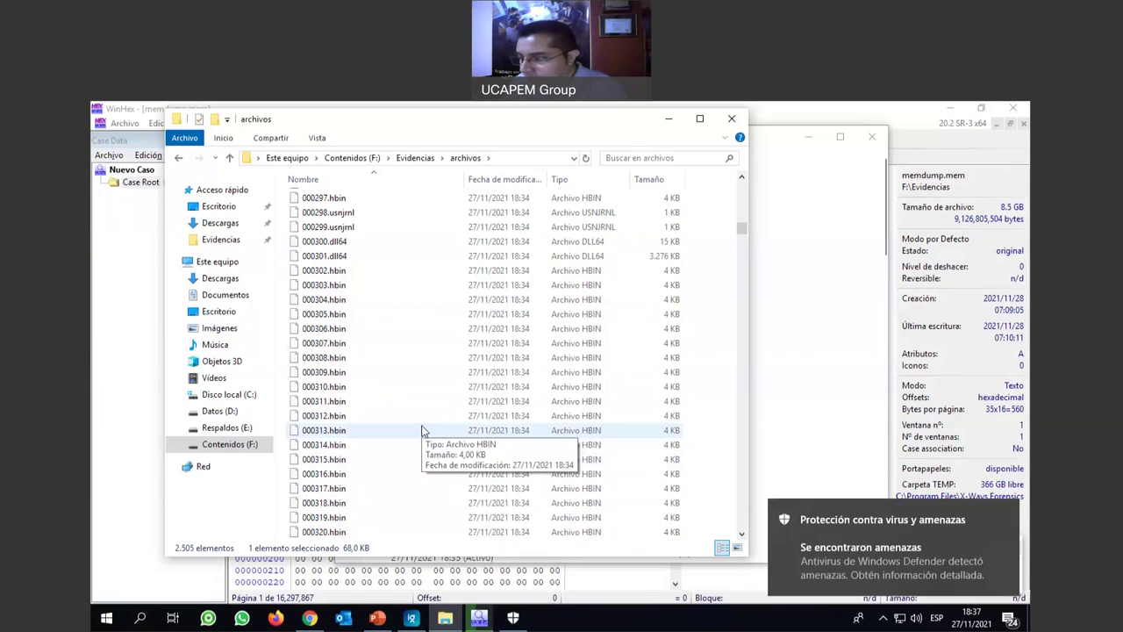
Scroll back up while reviewing the newly reported Defender detections like TrojanDownloader:Win32/Tufik.A.
{"action": "scroll", "coordinate": [422, 430], "scroll_direction": "up", "scroll_amount": 1}
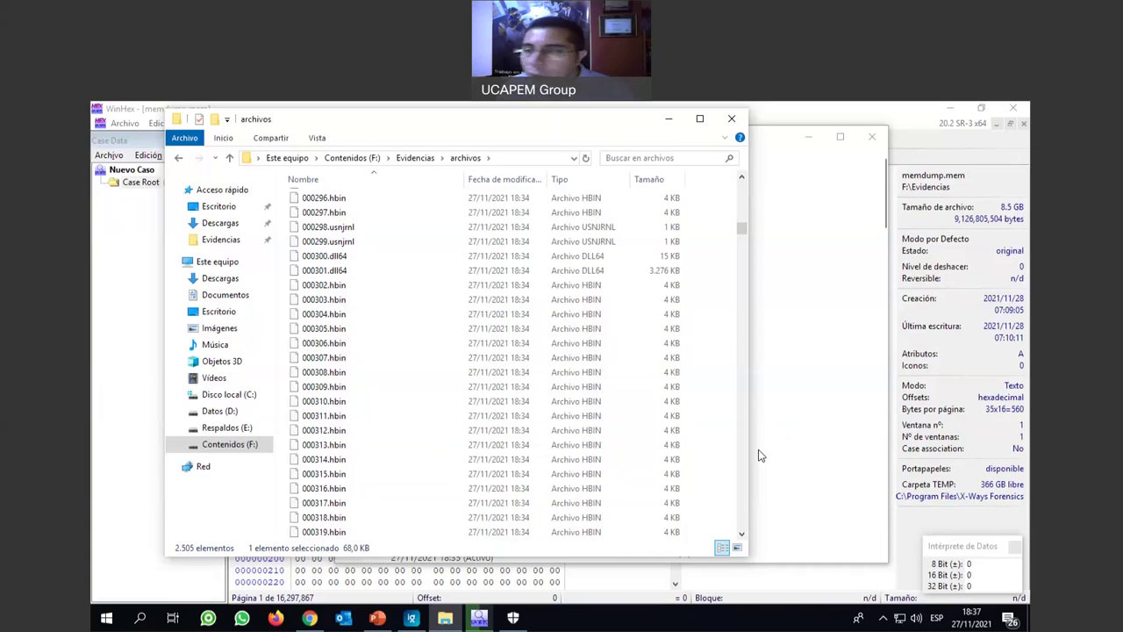
{"action": "scroll", "coordinate": [760, 456], "scroll_direction": "up", "scroll_amount": 1}
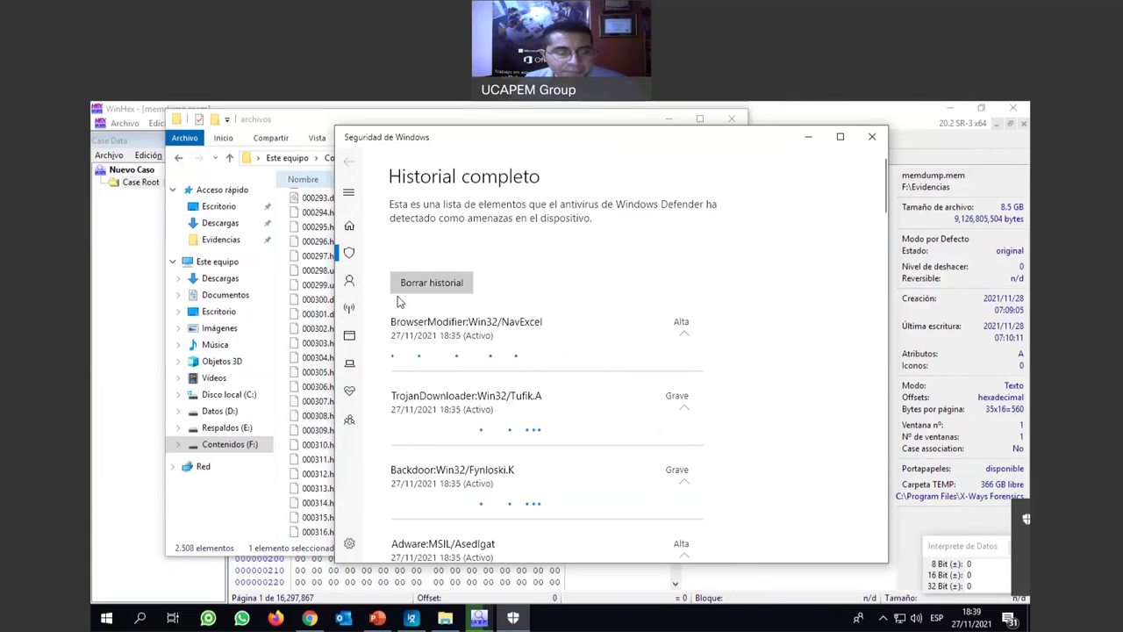
Locate the recovered email file 000366 and view it with MANDIANT Highlighter.
{"action": "key", "text": "alt+Tab"}
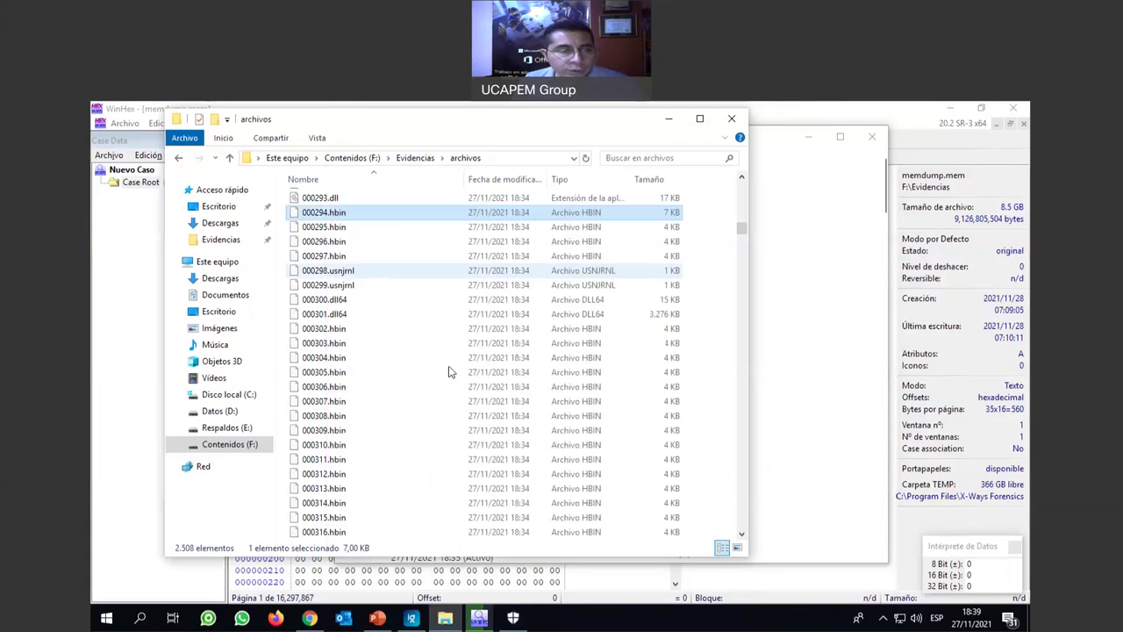
{"action": "scroll", "coordinate": [447, 371], "scroll_direction": "down", "scroll_amount": 20}
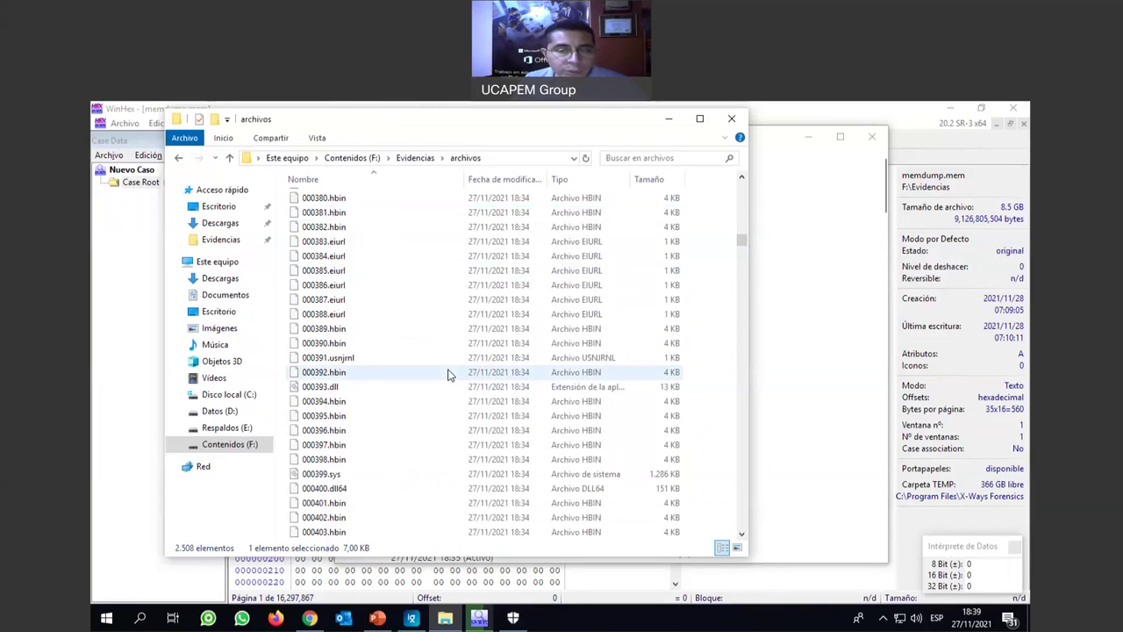
{"action": "scroll", "coordinate": [345, 303], "scroll_direction": "up", "scroll_amount": 7}
{"action": "left_click", "coordinate": [344, 299]}
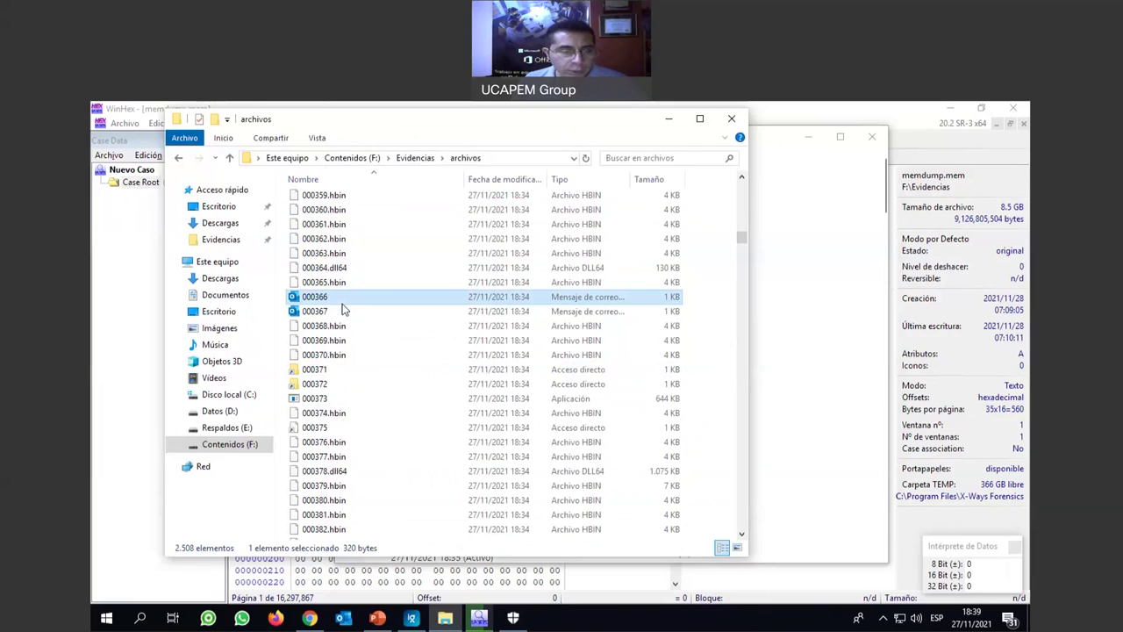
{"action": "right_click", "coordinate": [338, 304]}
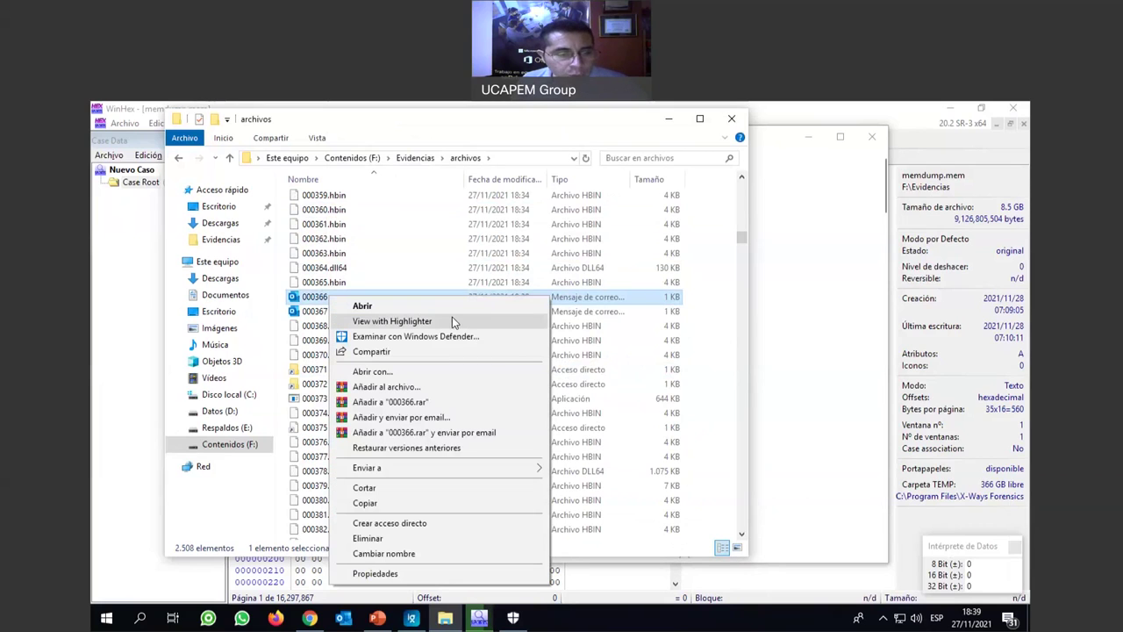
{"action": "left_click", "coordinate": [403, 323]}
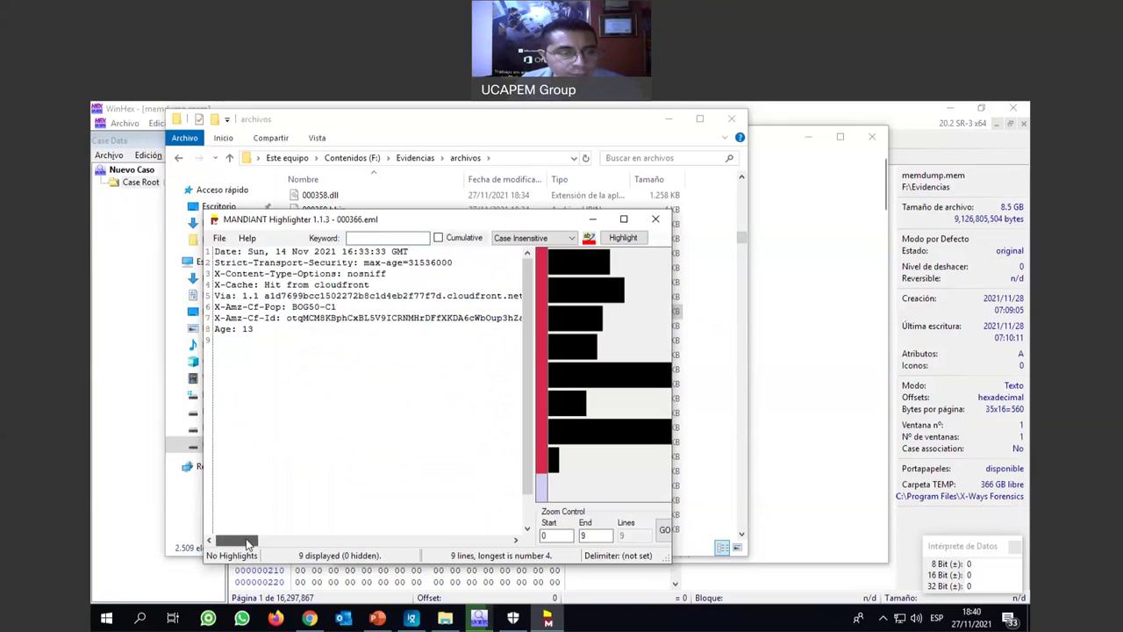
Select the 000366.eml header lines from X-Cache to Age: 13, then close Highlighter.
{"action": "left_click_drag", "start_coordinate": [248, 543], "coordinate": [491, 537]}
{"action": "mouse_move", "coordinate": [254, 347]}
{"action": "left_mouse_down"}
{"action": "mouse_move", "coordinate": [263, 299]}
{"action": "mouse_move", "coordinate": [225, 285]}
{"action": "mouse_move", "coordinate": [215, 252]}
{"action": "left_mouse_up"}
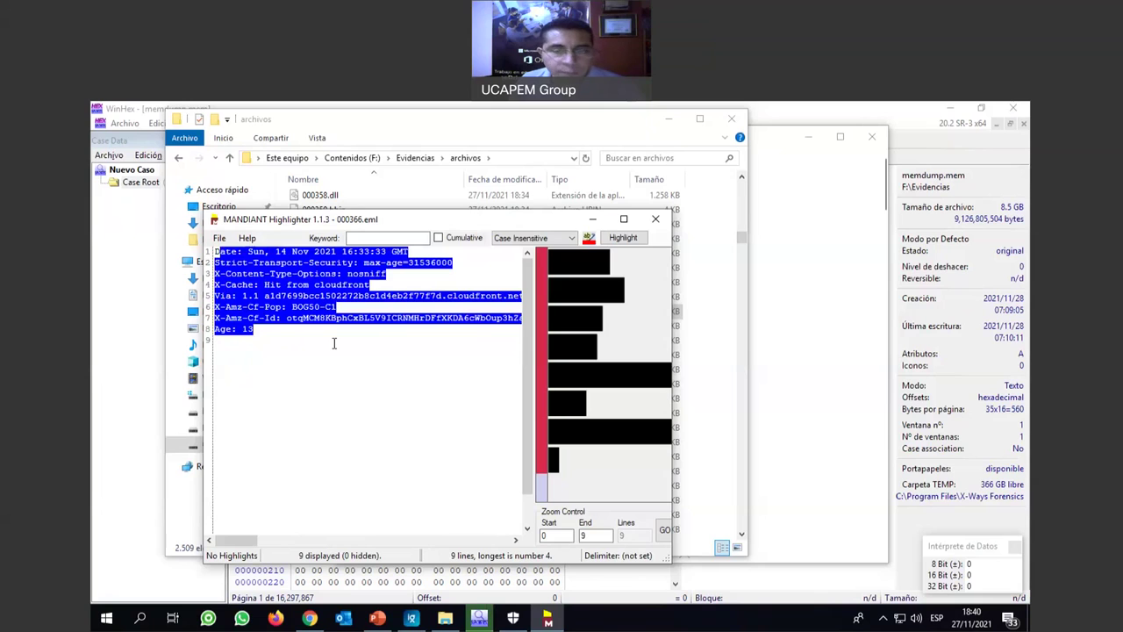
{"action": "left_click", "coordinate": [219, 253]}
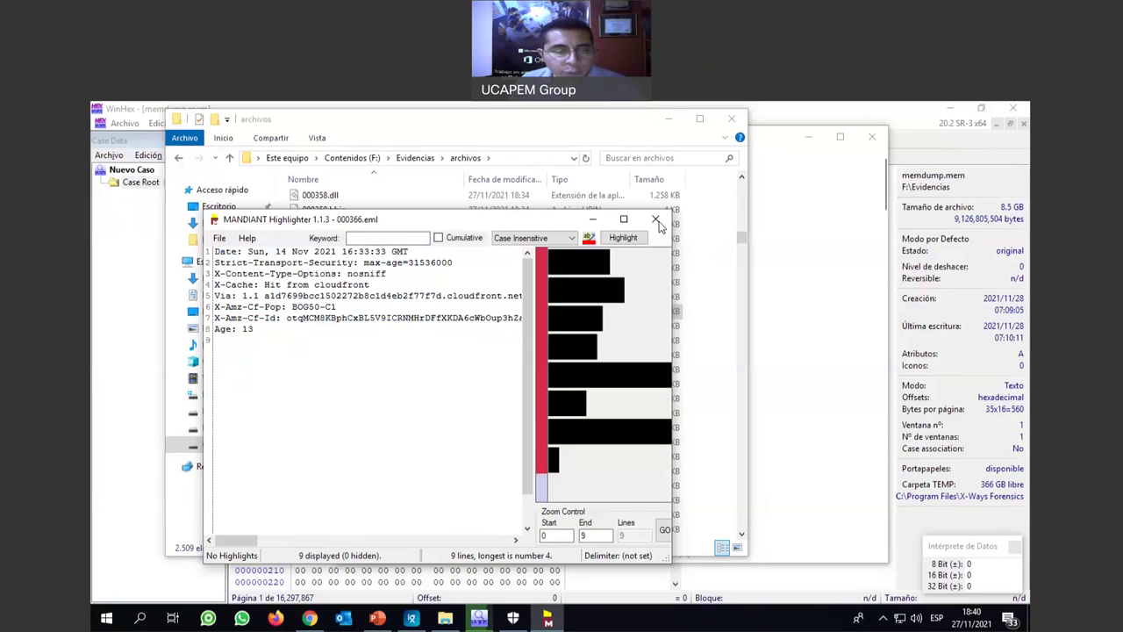
{"action": "left_click", "coordinate": [656, 220]}
{"action": "scroll", "coordinate": [401, 423], "scroll_direction": "down", "scroll_amount": 10}
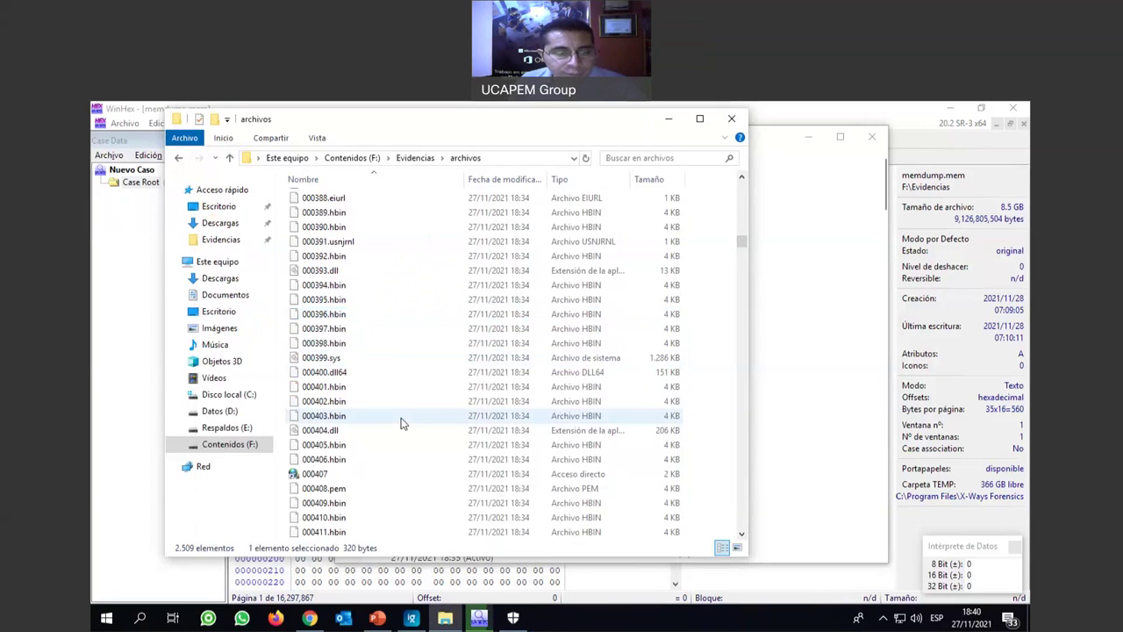
{"action": "scroll", "coordinate": [401, 424], "scroll_direction": "down", "scroll_amount": 20}
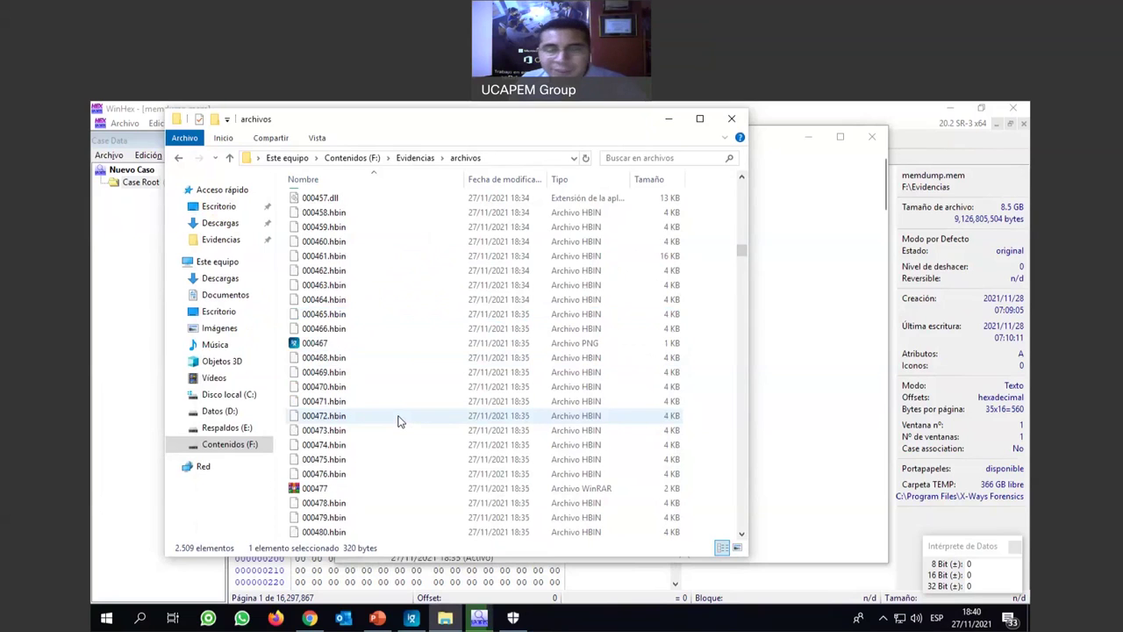
{"action": "scroll", "coordinate": [396, 419], "scroll_direction": "down", "scroll_amount": 17}
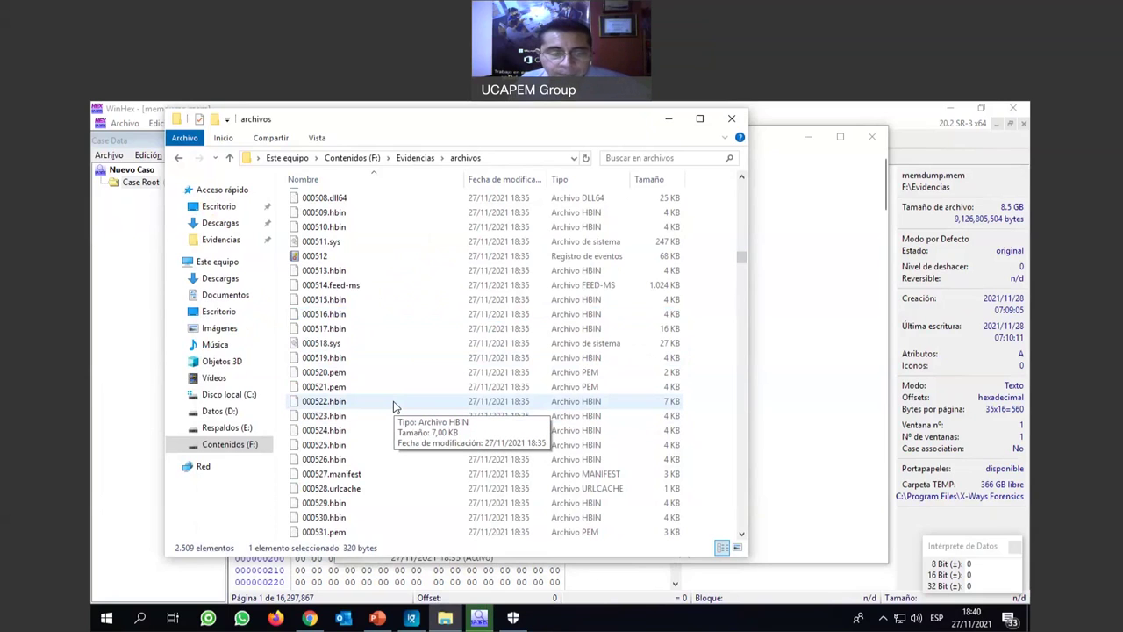
{"action": "scroll", "coordinate": [394, 406], "scroll_direction": "down", "scroll_amount": 14}
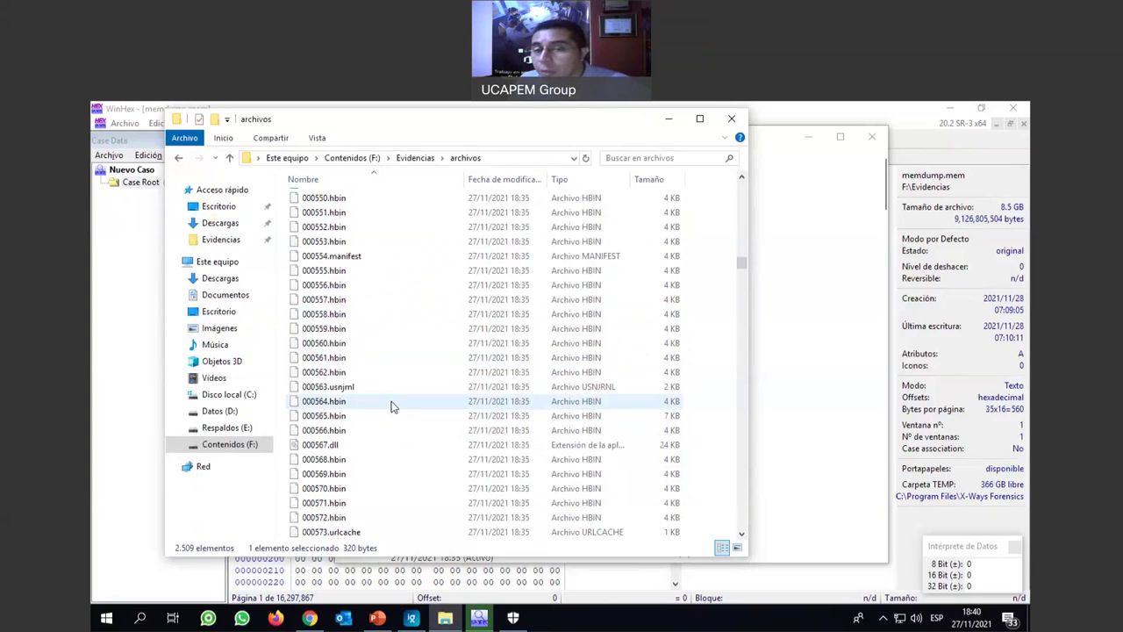
{"action": "scroll", "coordinate": [392, 406], "scroll_direction": "down", "scroll_amount": 5}
{"action": "scroll", "coordinate": [392, 406], "scroll_direction": "down", "scroll_amount": 5}
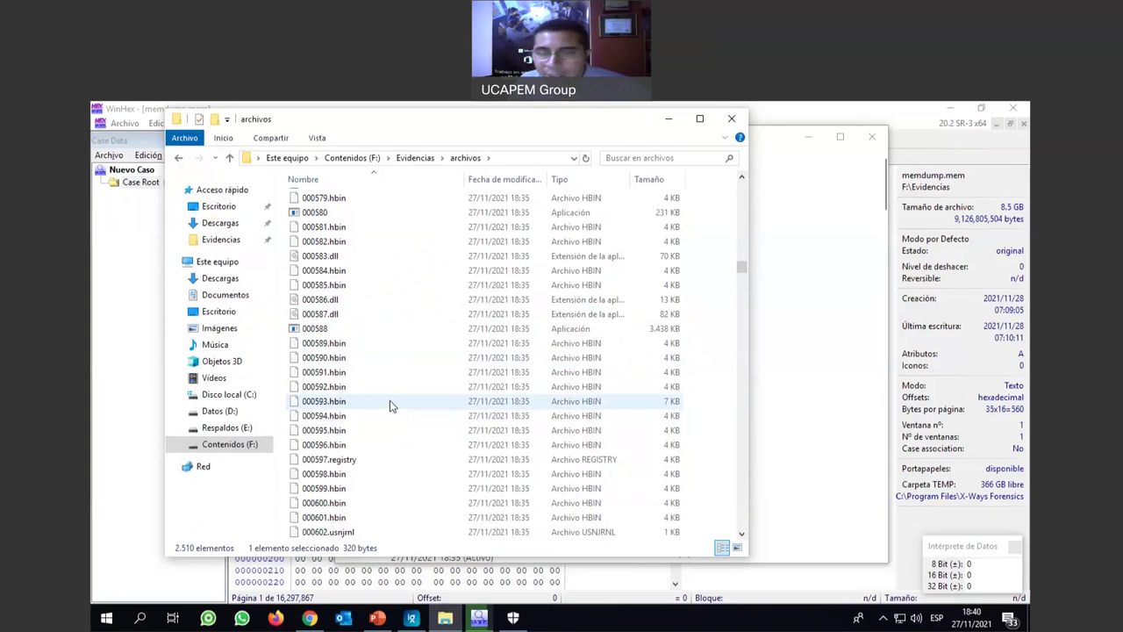
{"action": "scroll", "coordinate": [391, 406], "scroll_direction": "down", "scroll_amount": 9}
{"action": "scroll", "coordinate": [390, 405], "scroll_direction": "down", "scroll_amount": 7}
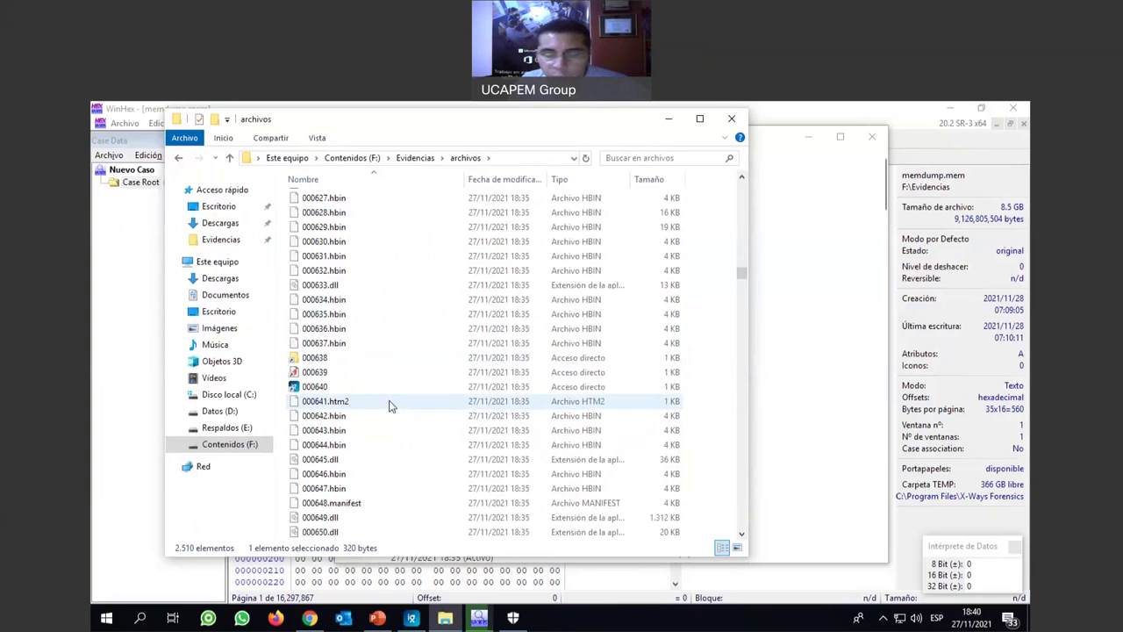
{"action": "scroll", "coordinate": [391, 406], "scroll_direction": "down", "scroll_amount": 9}
{"action": "scroll", "coordinate": [391, 407], "scroll_direction": "down", "scroll_amount": 1}
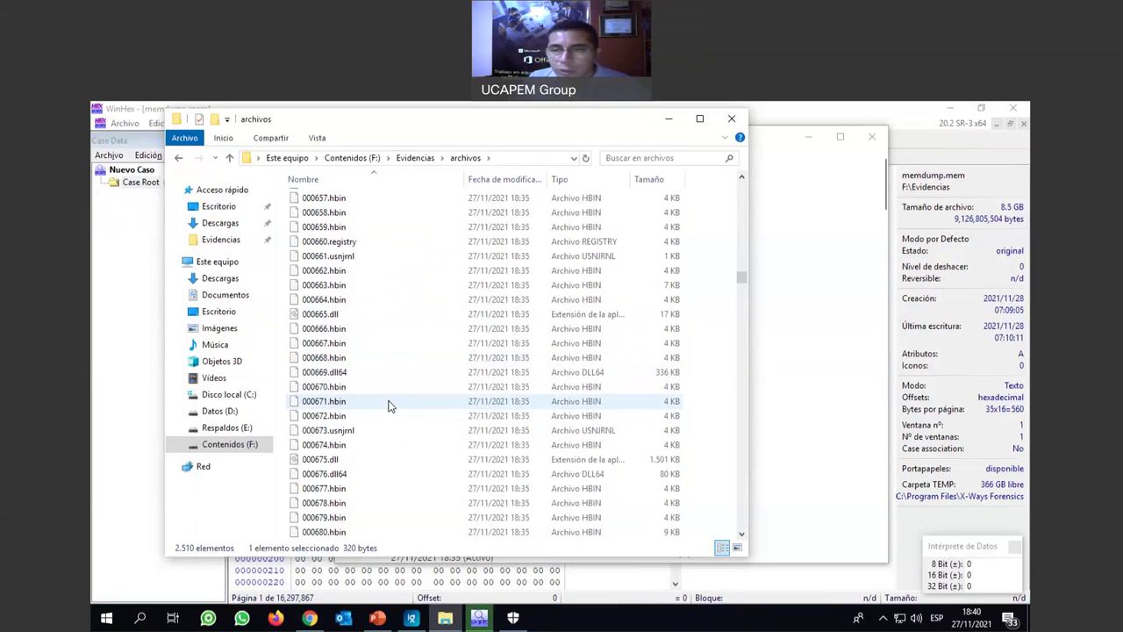
{"action": "scroll", "coordinate": [391, 406], "scroll_direction": "down", "scroll_amount": 1}
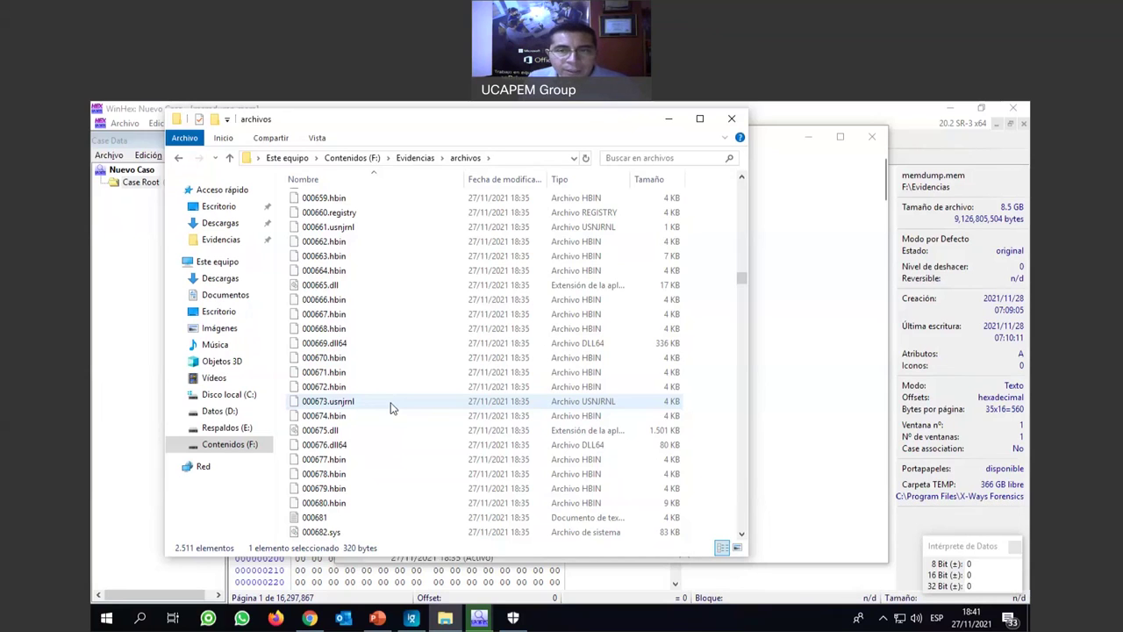
{"action": "scroll", "coordinate": [392, 407], "scroll_direction": "up", "scroll_amount": 1}
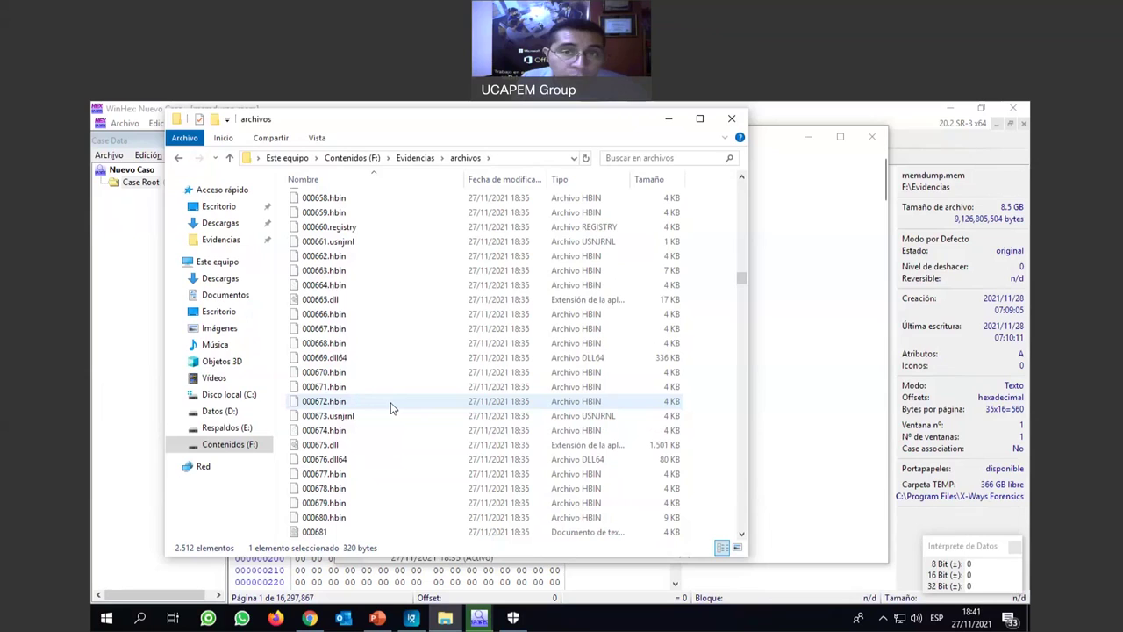